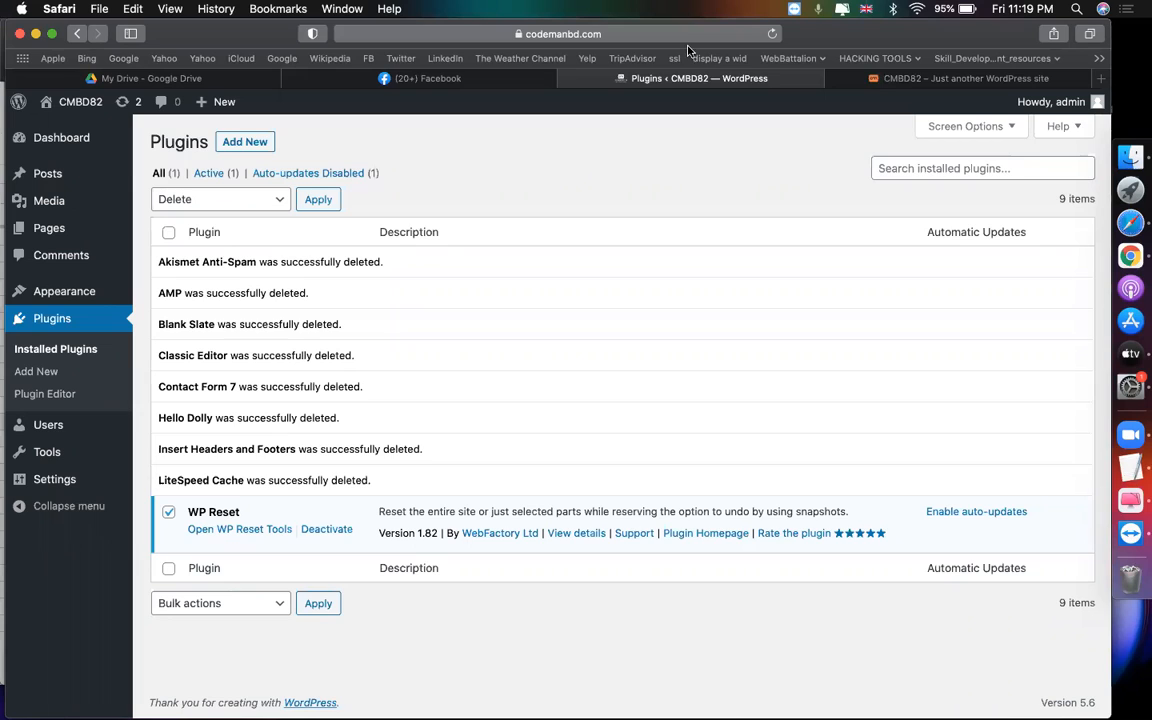
# Find the OceanWP theme by searching new themes for "ocean wp", then install and activate it.
pyautogui.moveTo(86, 287)
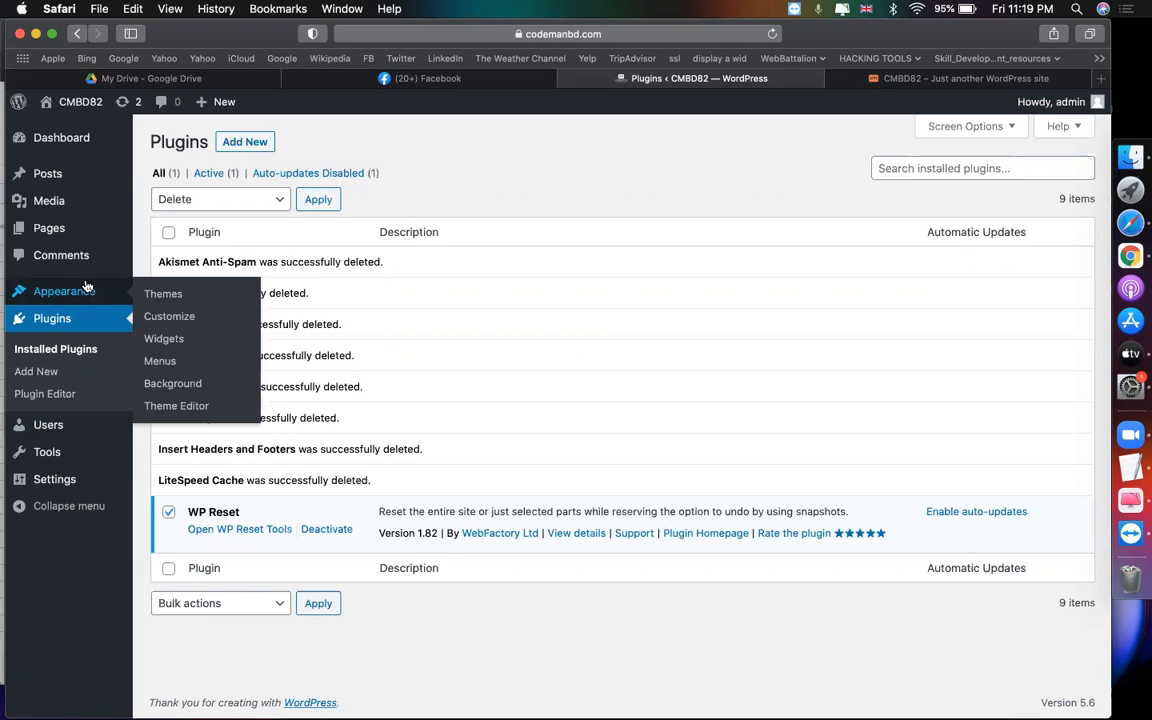
pyautogui.click(160, 294)
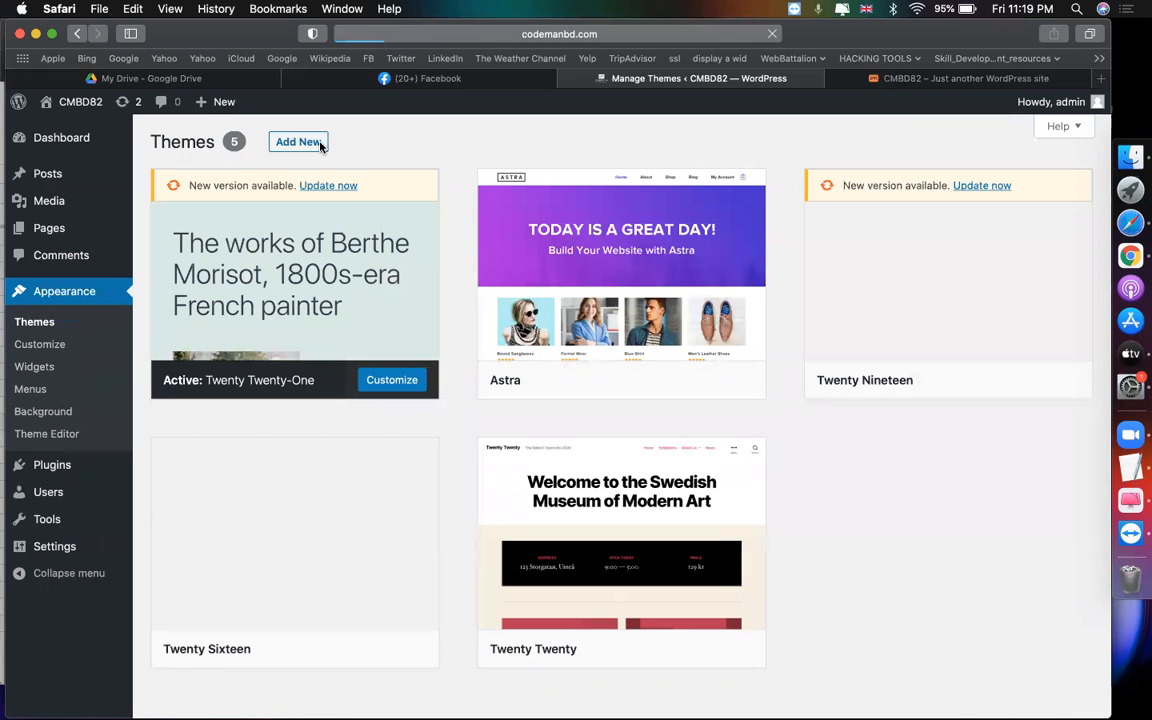
pyautogui.click(320, 146)
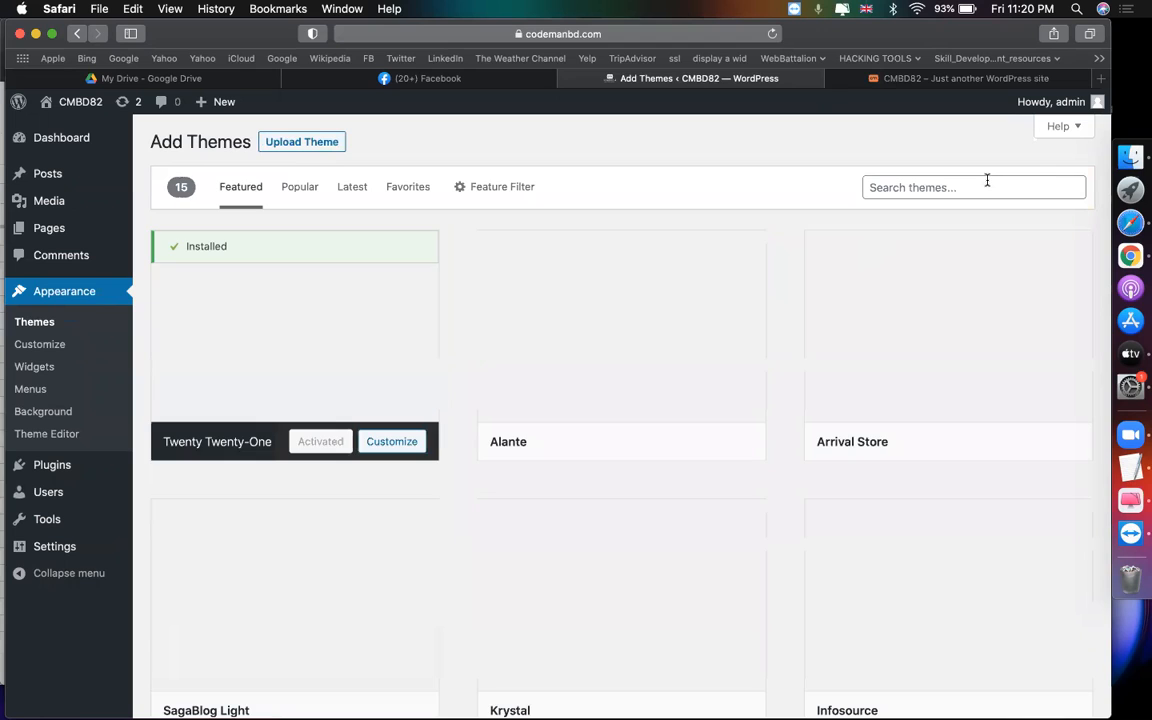
pyautogui.write('ocean wp')
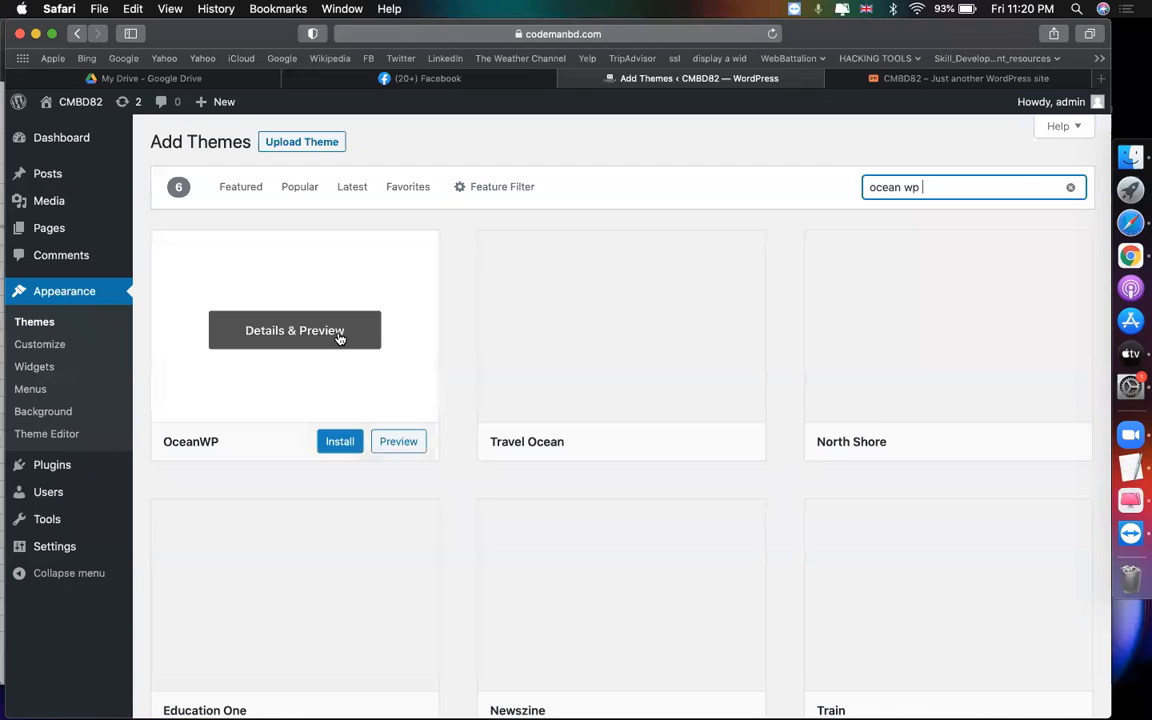
pyautogui.click(330, 445)
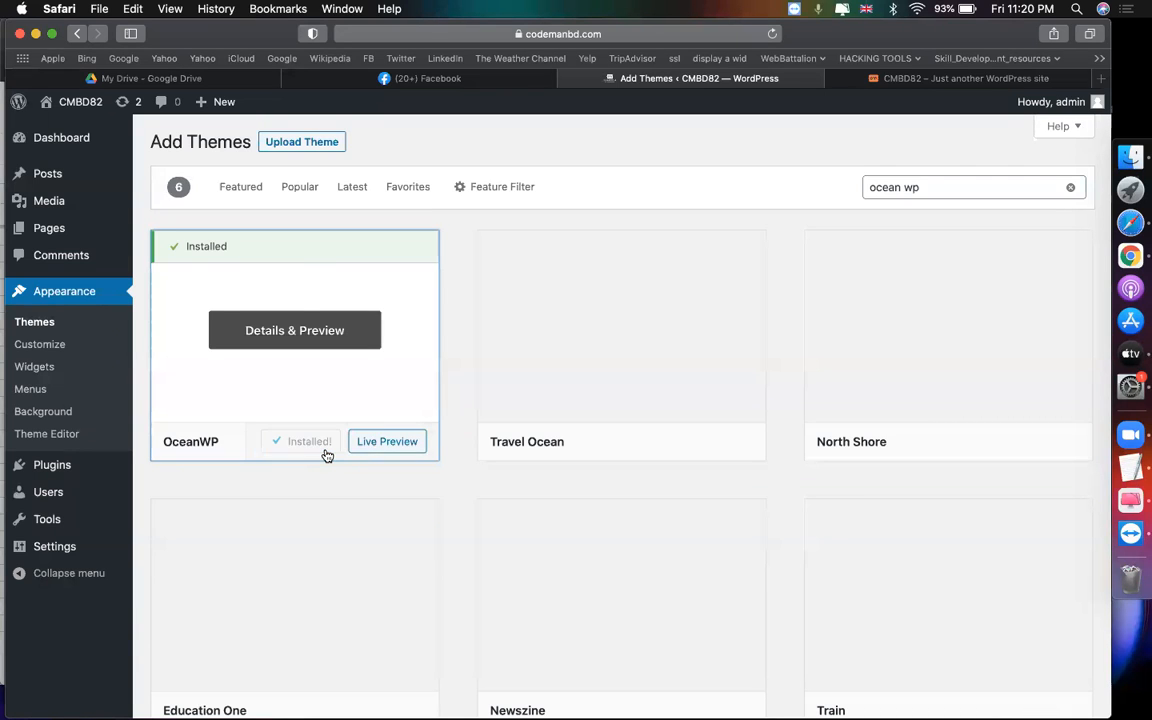
pyautogui.click(326, 450)
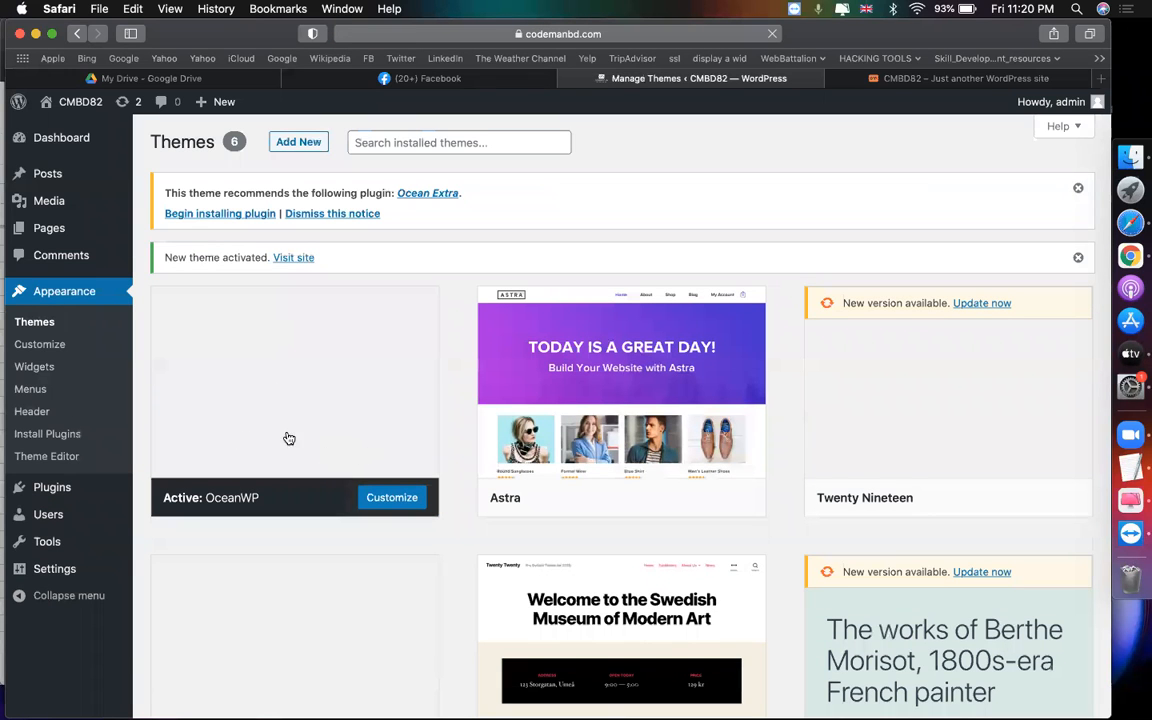
# Install and activate the Ocean Extra plugin recommended by the theme.
pyautogui.click(224, 214)
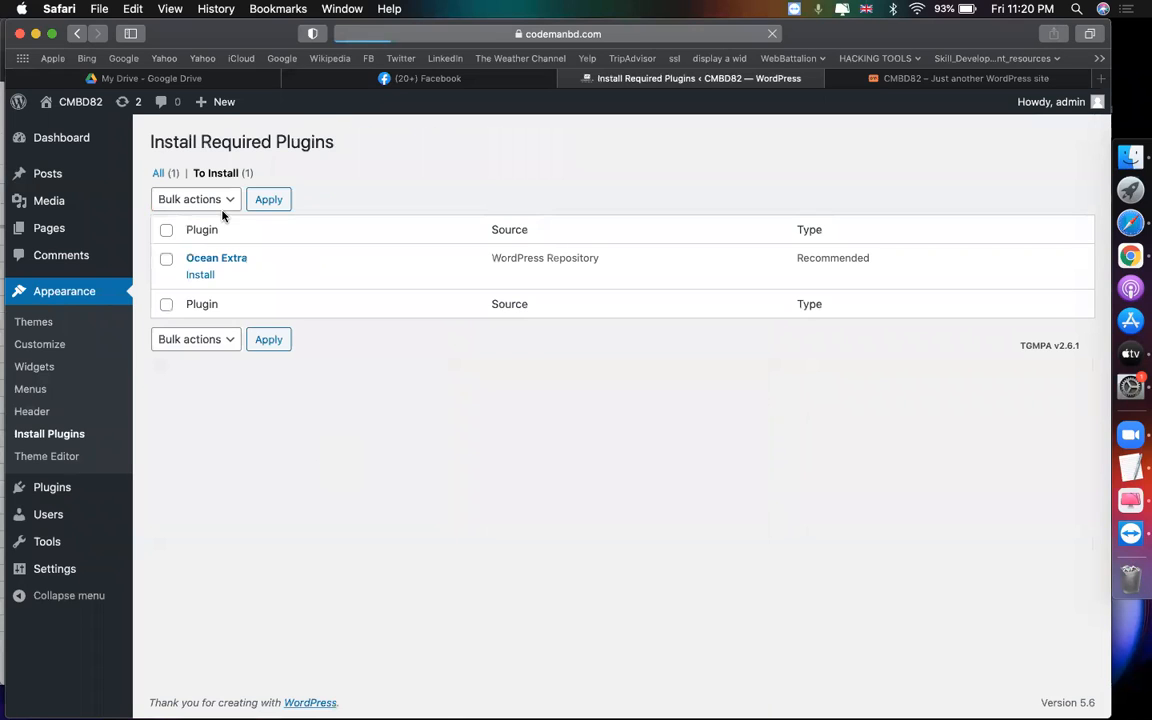
pyautogui.click(168, 228)
pyautogui.click(175, 200)
pyautogui.click(167, 213)
pyautogui.click(250, 209)
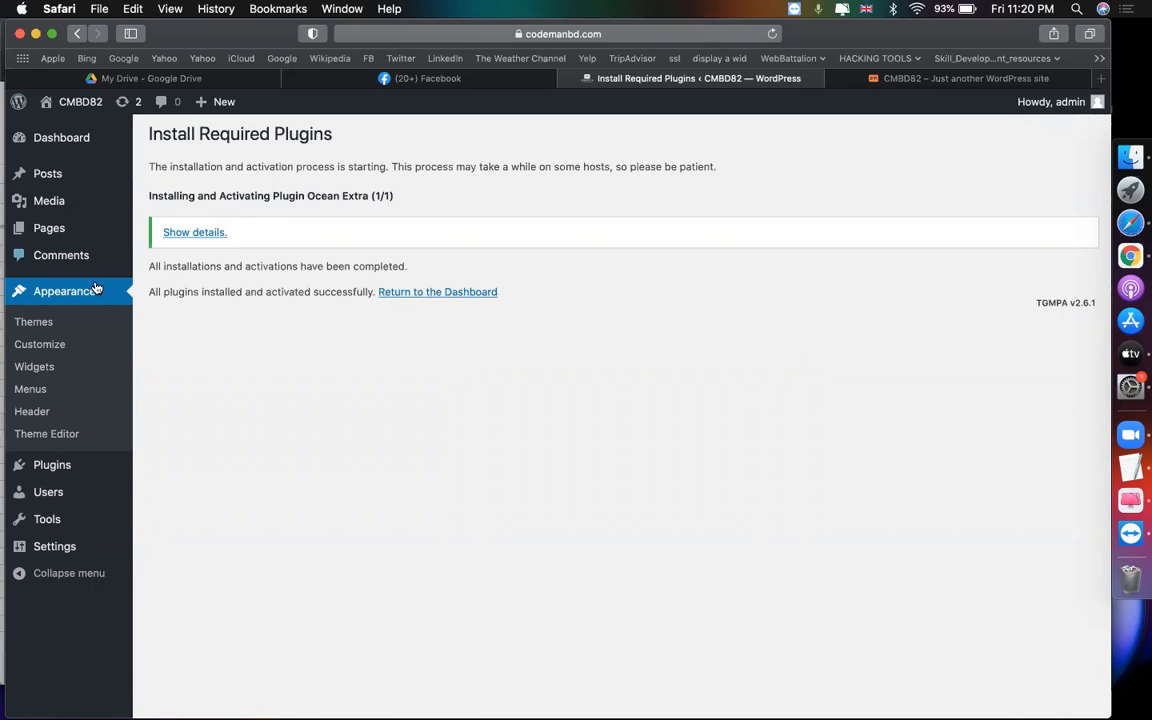
# Run the OceanWP setup wizard from the dashboard and proceed to the demo template selection.
pyautogui.click(57, 468)
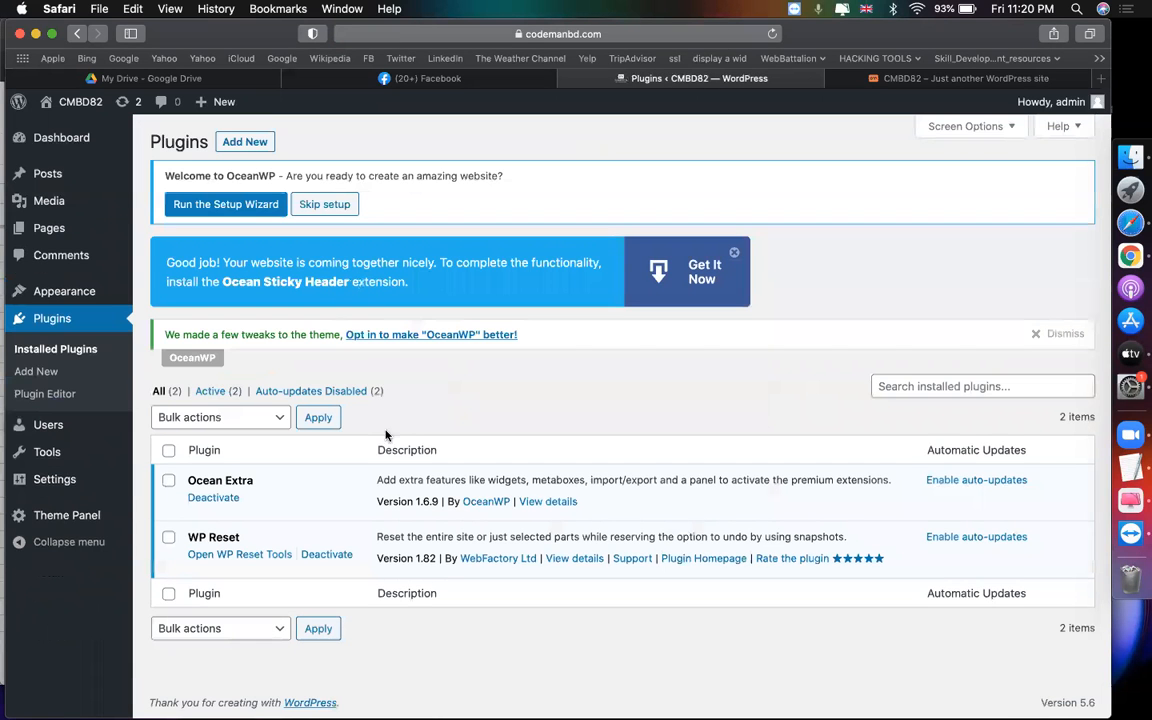
pyautogui.click(76, 140)
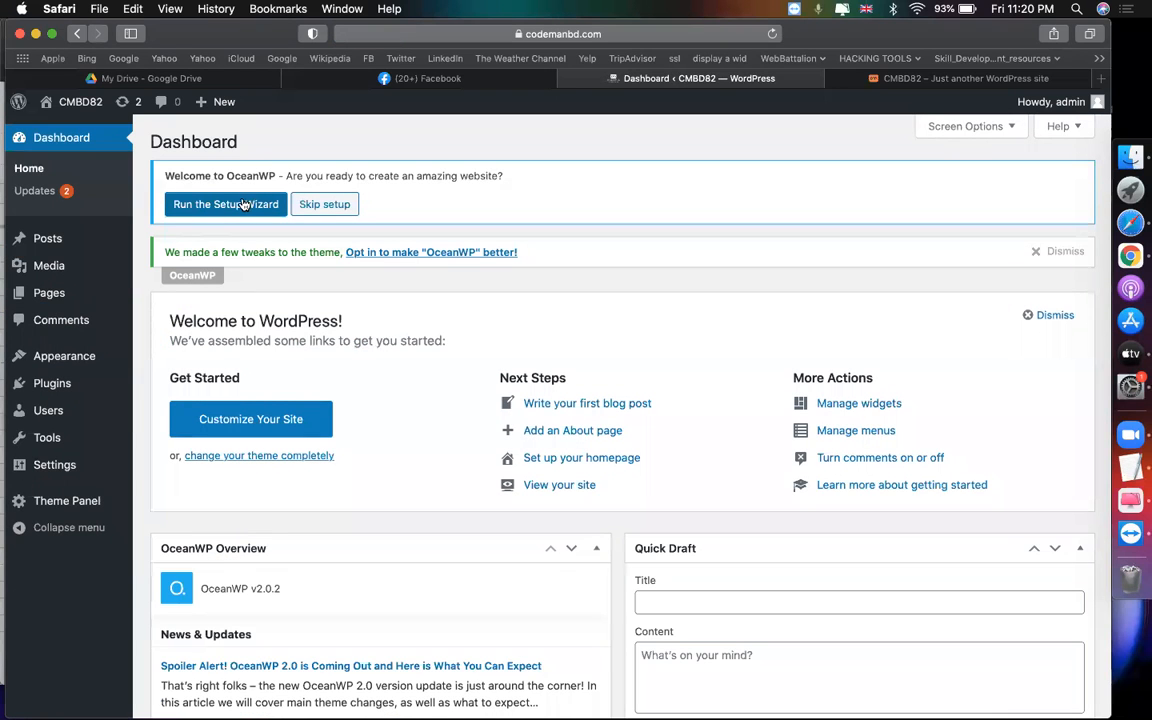
pyautogui.click(242, 204)
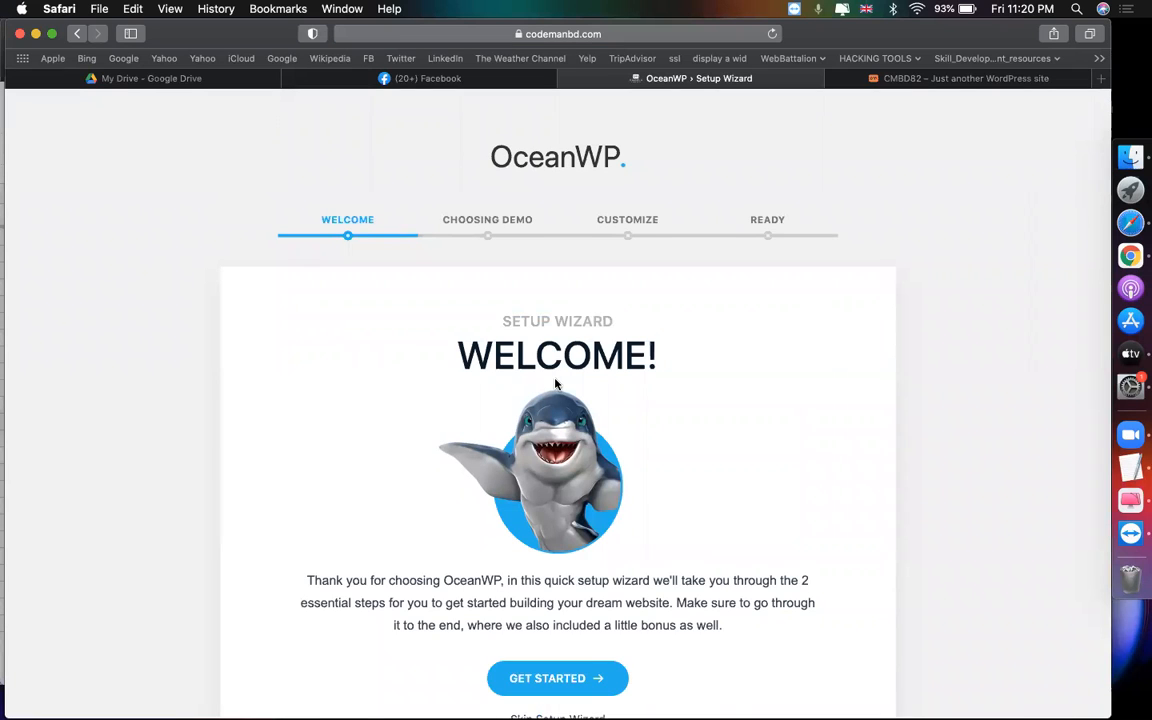
pyautogui.scroll(-2, 500, 450)
pyautogui.click(548, 621)
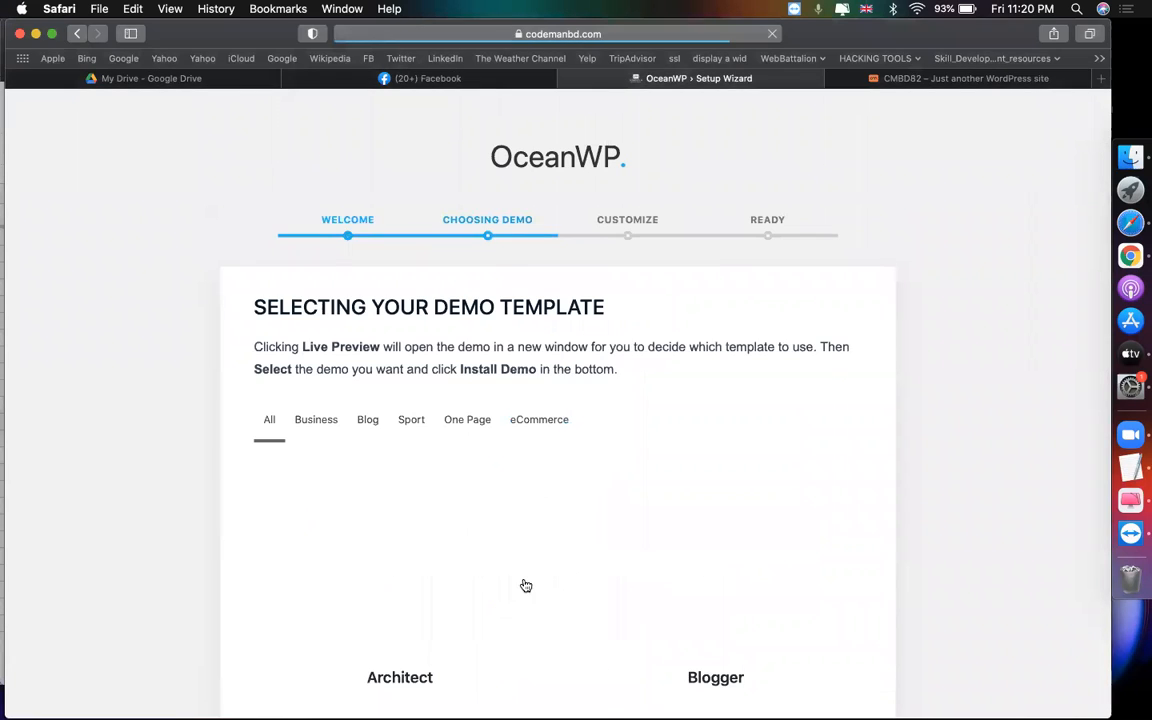
# Choose the eCommerce demo template Store and proceed to installing it.
pyautogui.scroll(-4, 540, 173)
pyautogui.click(540, 175)
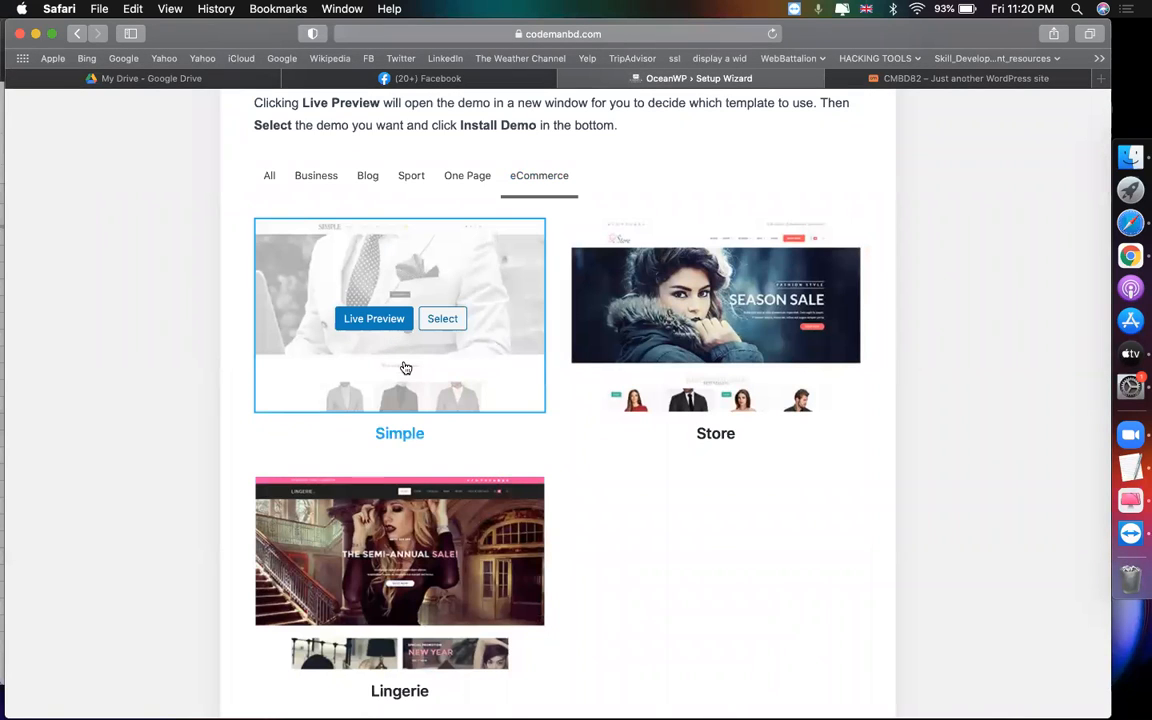
pyautogui.click(663, 360)
pyautogui.scroll(-3, 733, 653)
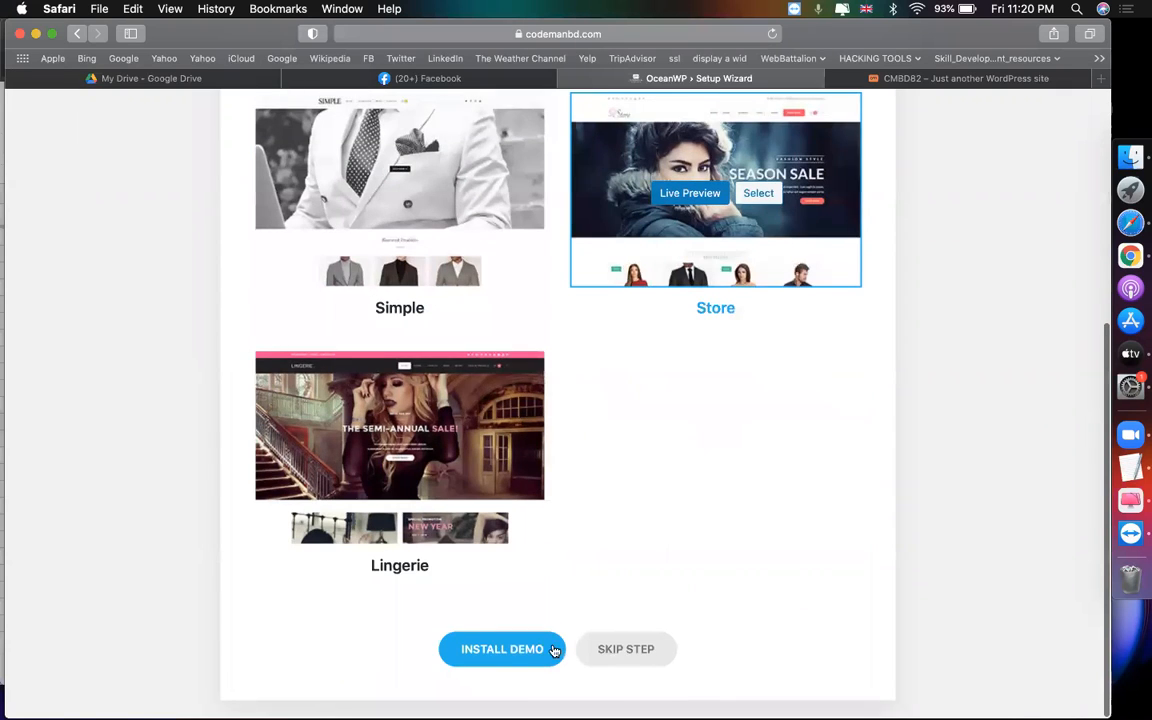
pyautogui.click(514, 655)
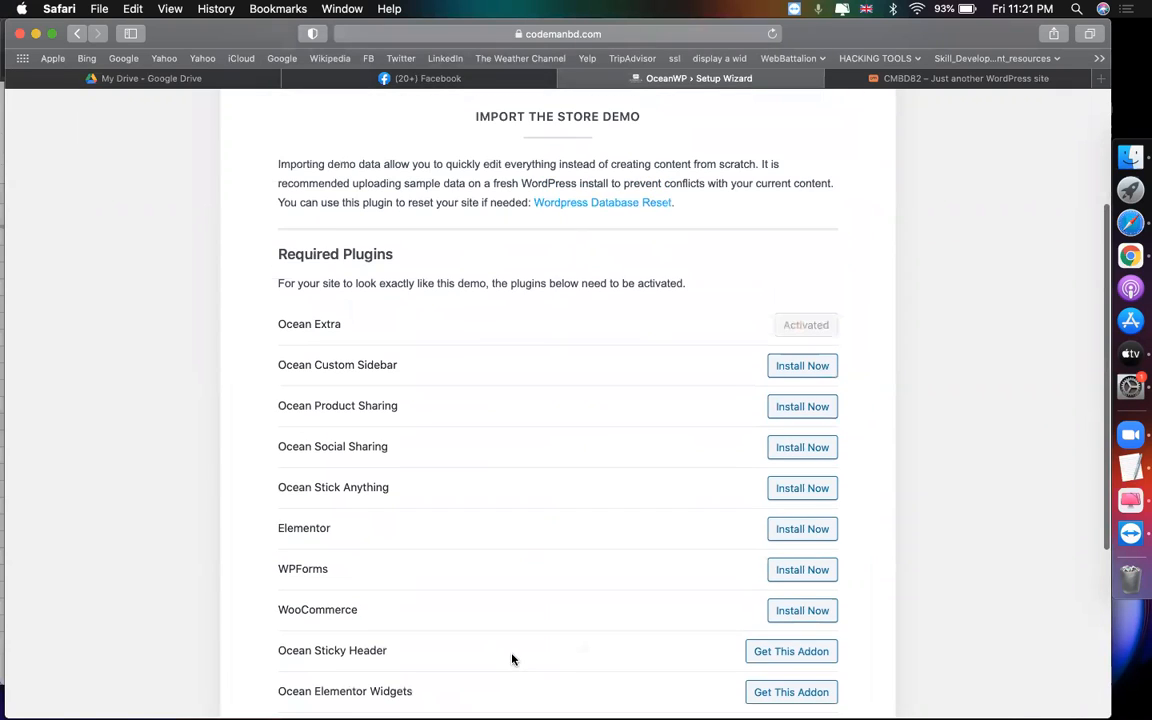
# Install the required plugins Ocean Custom Sidebar, Product Sharing, Social Sharing, Stick Anything, Elementor, WPForms and WooCommerce.
pyautogui.scroll(-3, 877, 422)
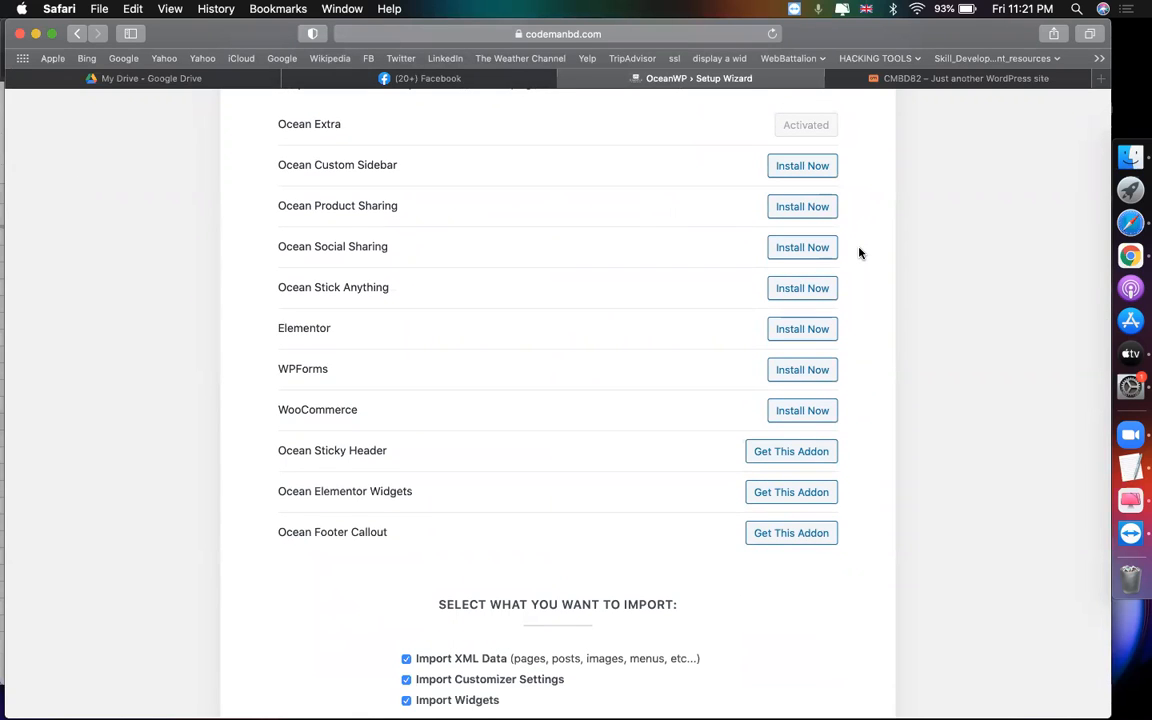
pyautogui.click(809, 171)
pyautogui.click(795, 211)
pyautogui.click(788, 248)
pyautogui.click(789, 288)
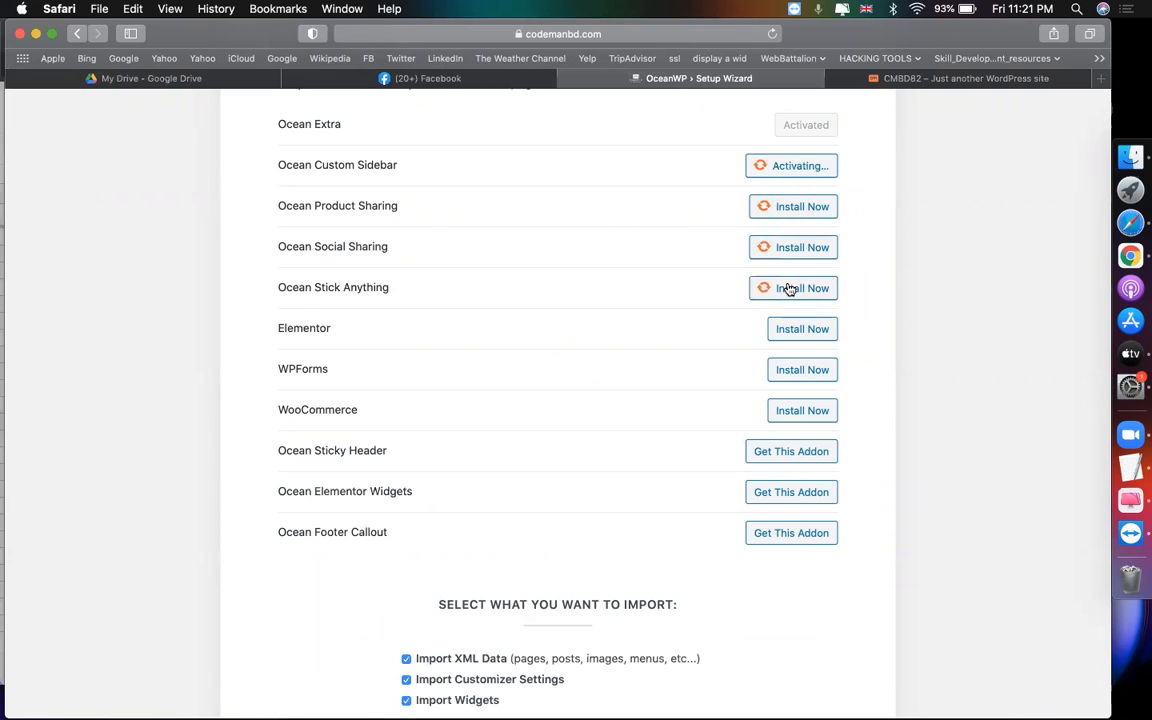
pyautogui.click(792, 328)
pyautogui.click(797, 369)
pyautogui.click(800, 409)
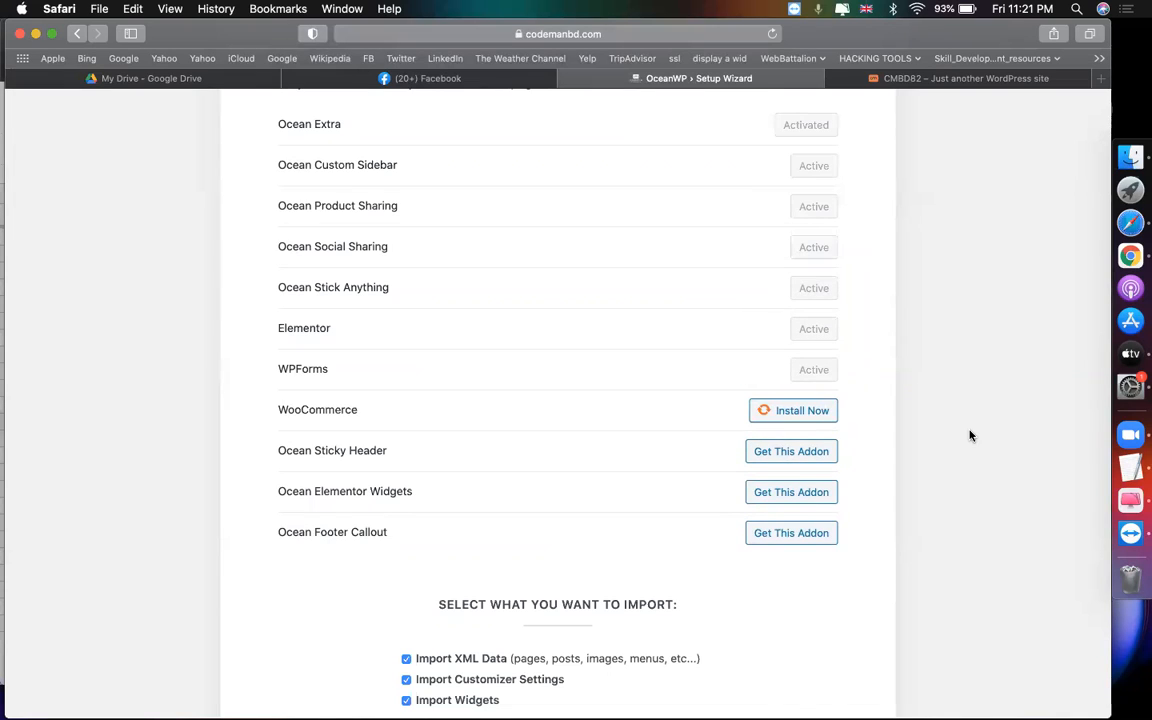
# Import the Store demo with its XML data, customizer settings and widgets.
pyautogui.scroll(-3, 975, 501)
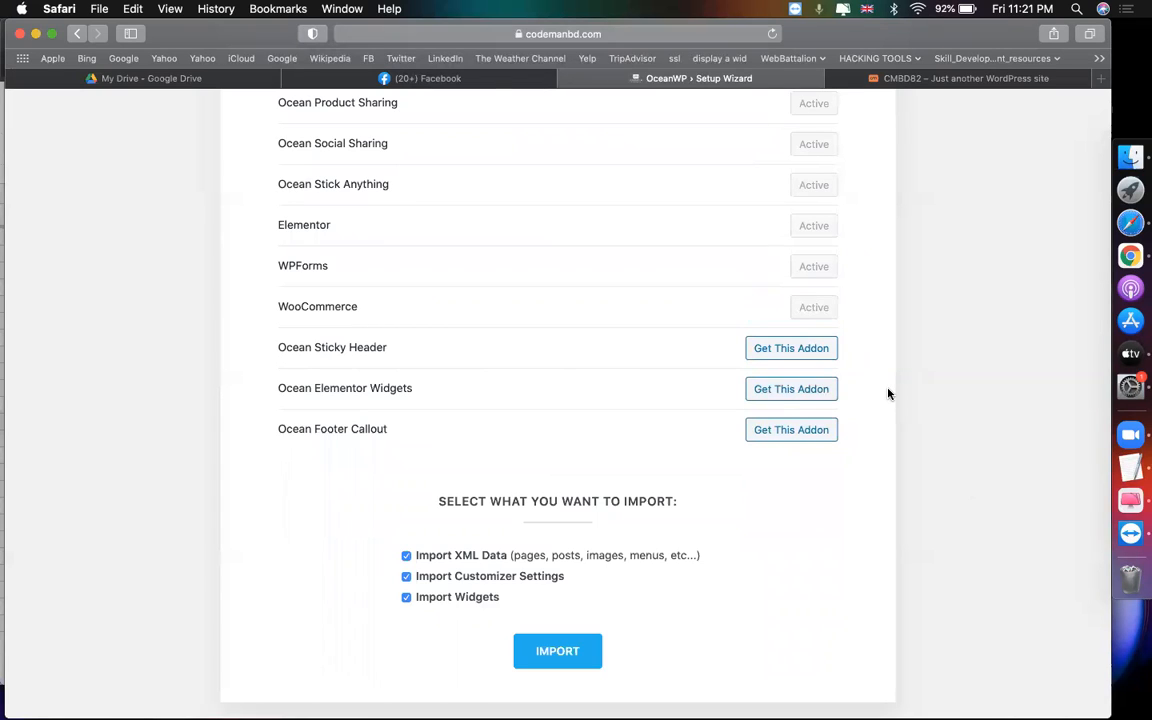
pyautogui.click(585, 651)
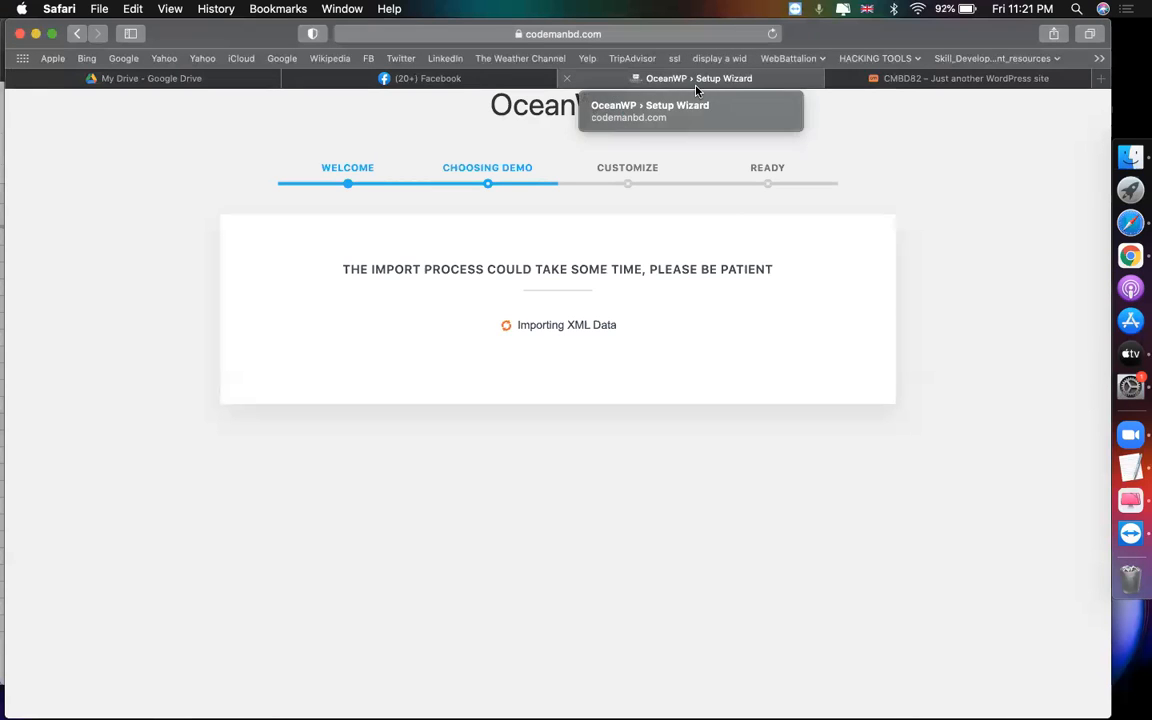
# Open developerszone.net in a new browser tab and look over its home page.
pyautogui.click(928, 80)
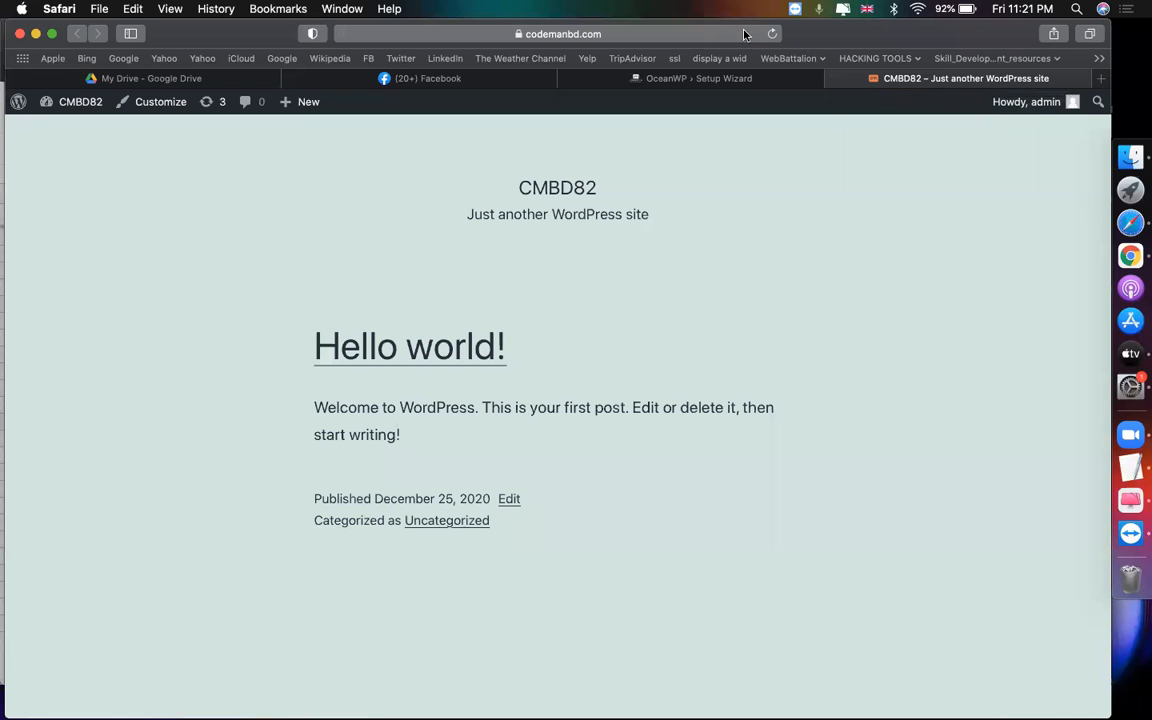
pyautogui.click(1101, 82)
pyautogui.write('developerszone.net/')
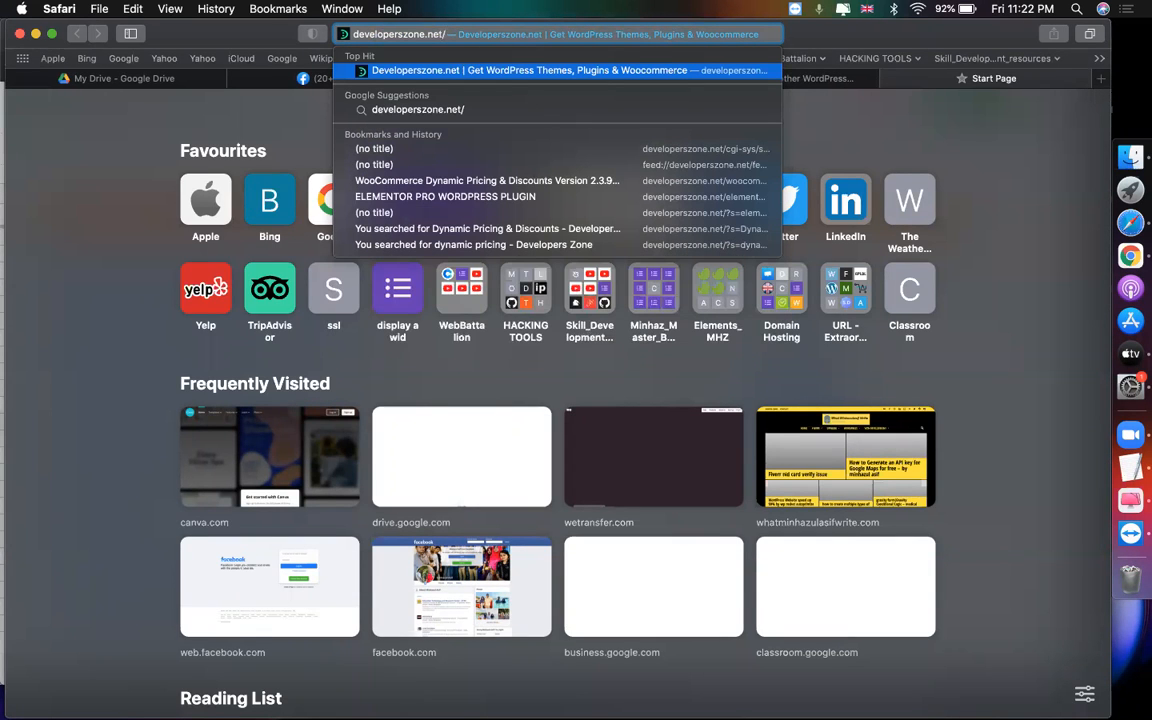
pyautogui.press('Return')
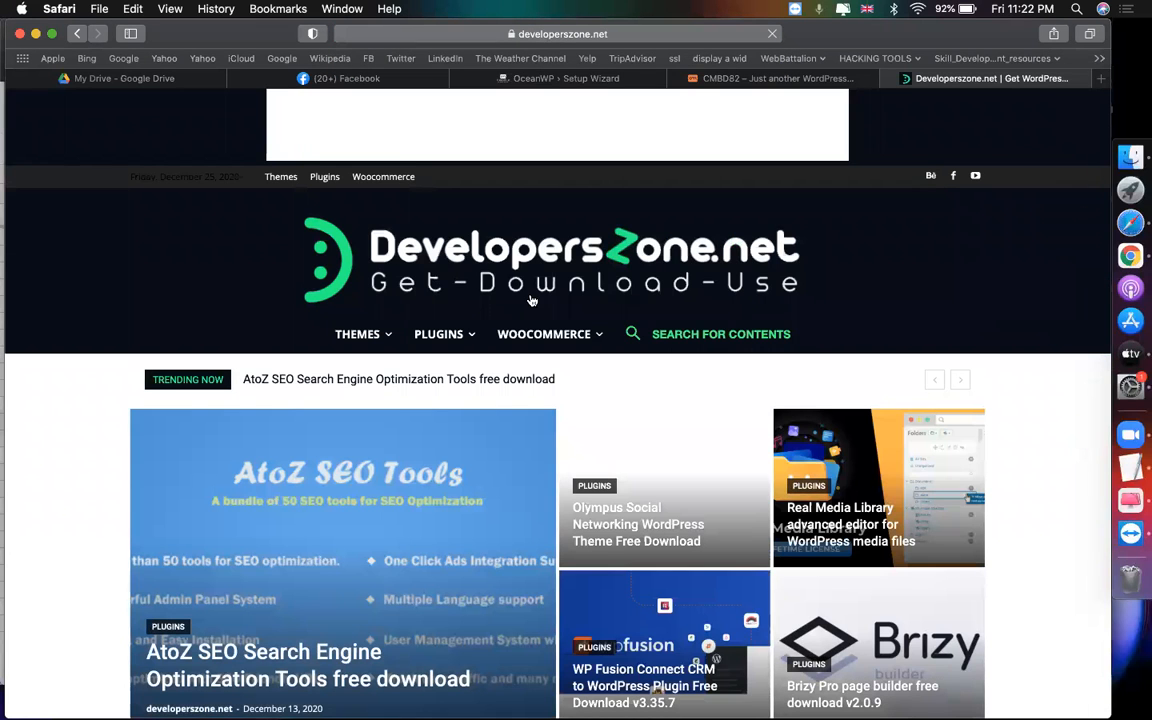
pyautogui.scroll(-15, 676, 363)
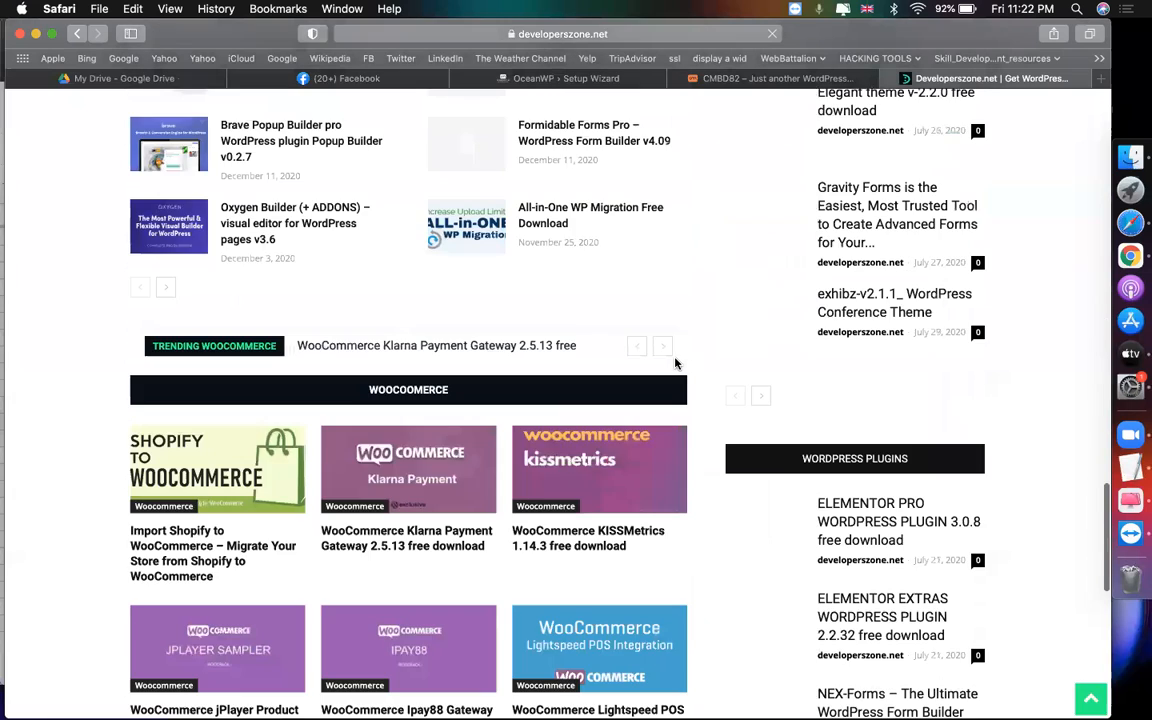
pyautogui.scroll(-5, 676, 363)
pyautogui.scroll(20, 676, 363)
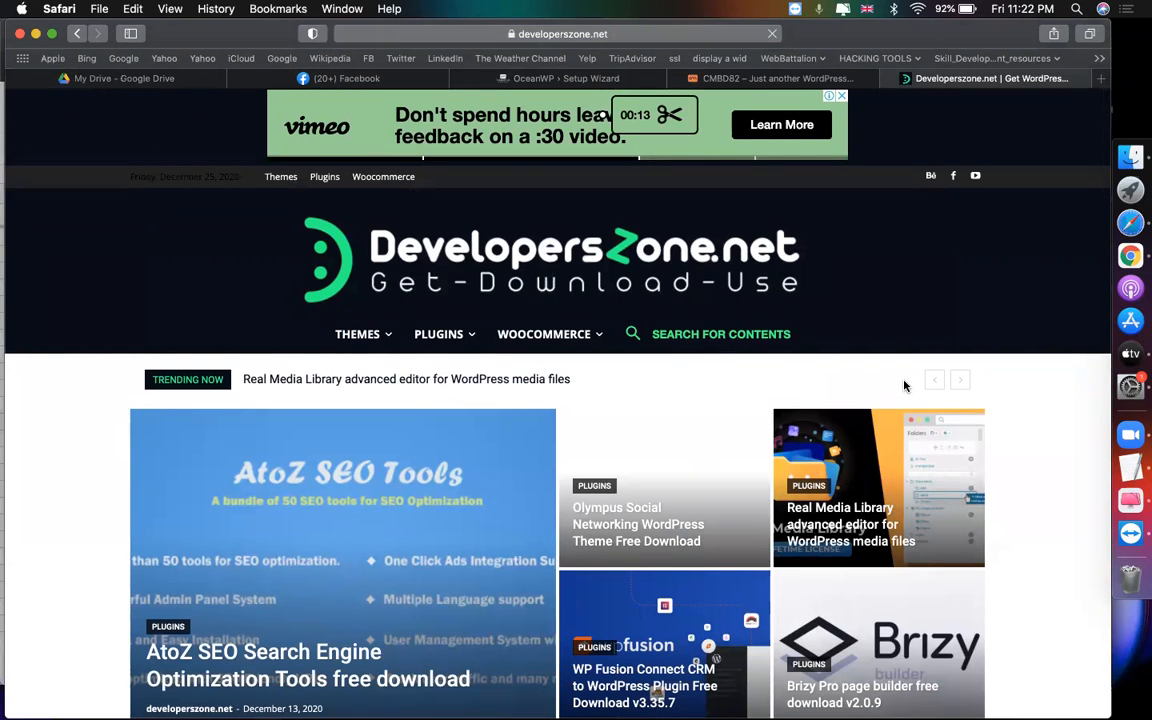
# Search the DevelopersZone site for "elementor pro".
pyautogui.click(707, 333)
pyautogui.write('elem')
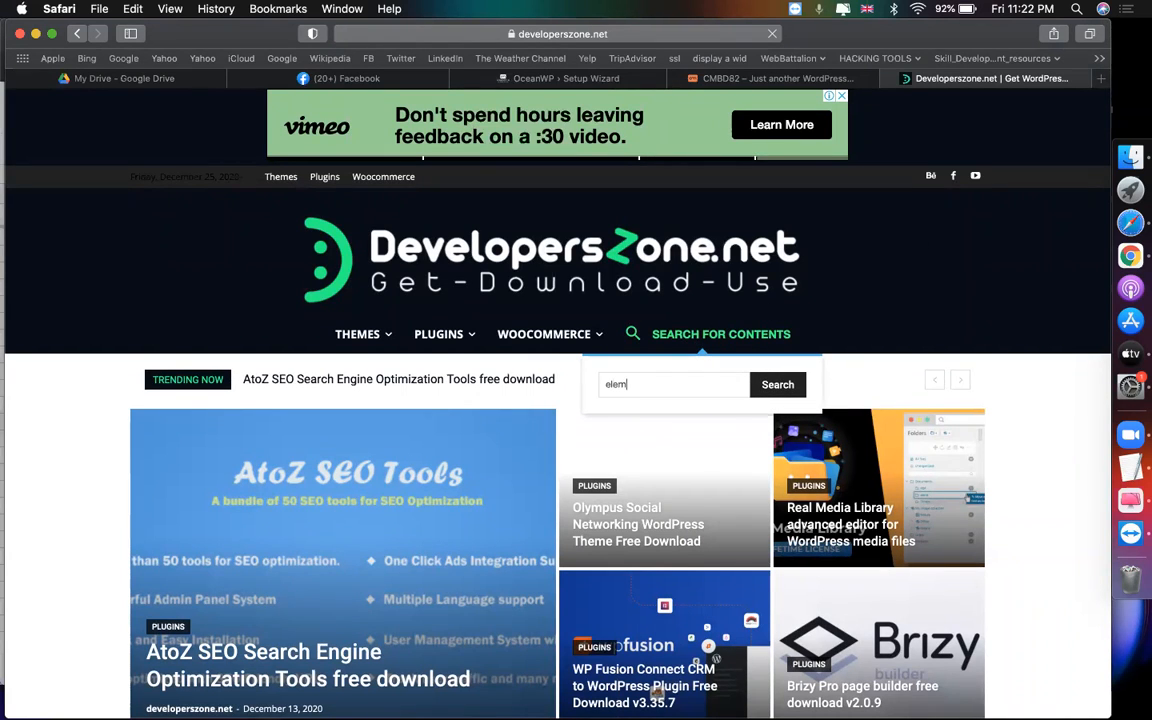
pyautogui.write('entor pro')
pyautogui.press('Return')
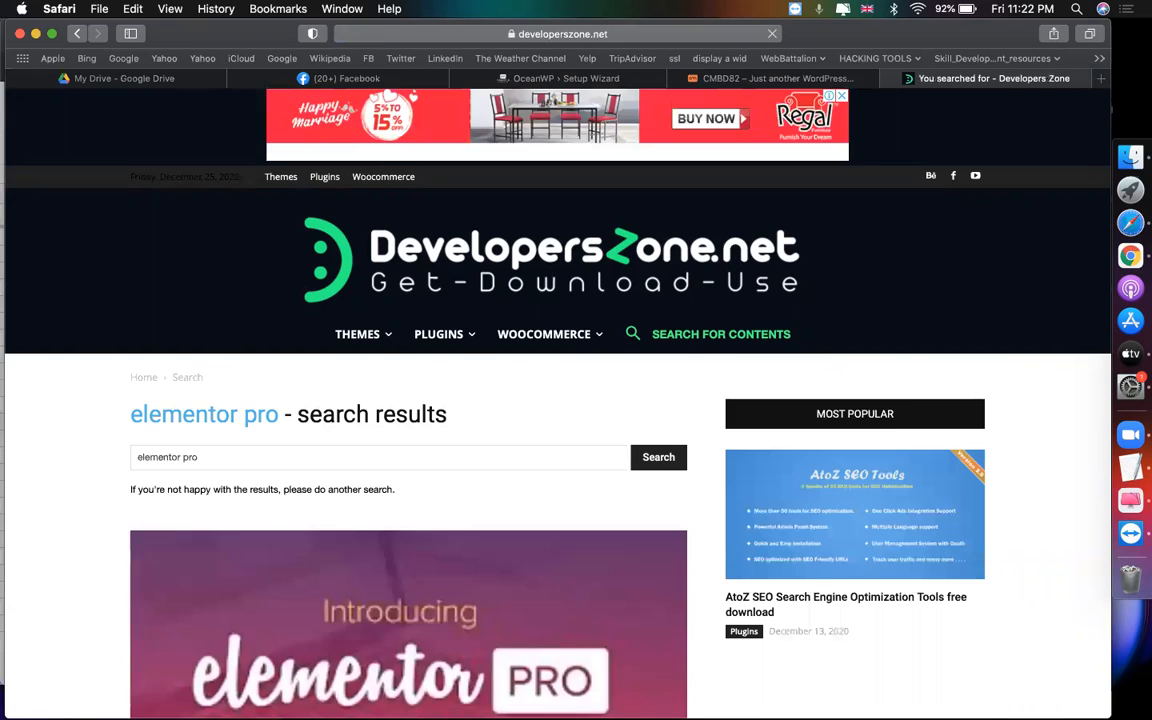
# Open the Elementor Pro WordPress Plugin 3.0.8 post from the search results and dismiss the ad.
pyautogui.scroll(-5, 506, 465)
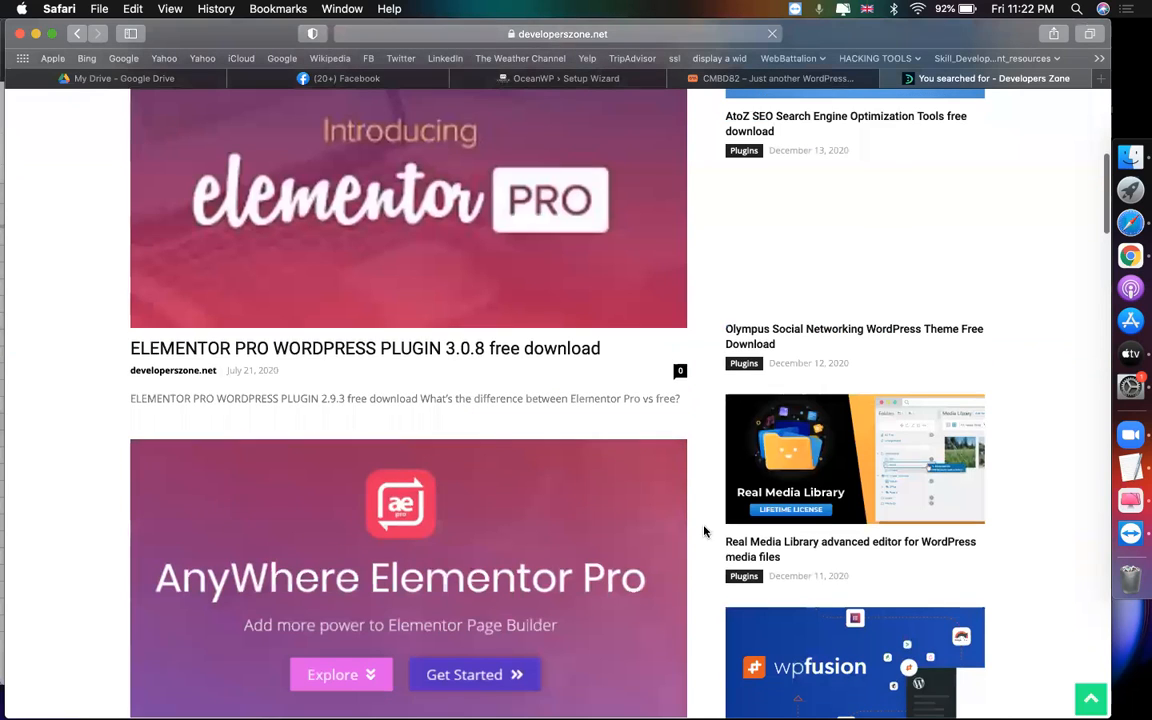
pyautogui.click(420, 349)
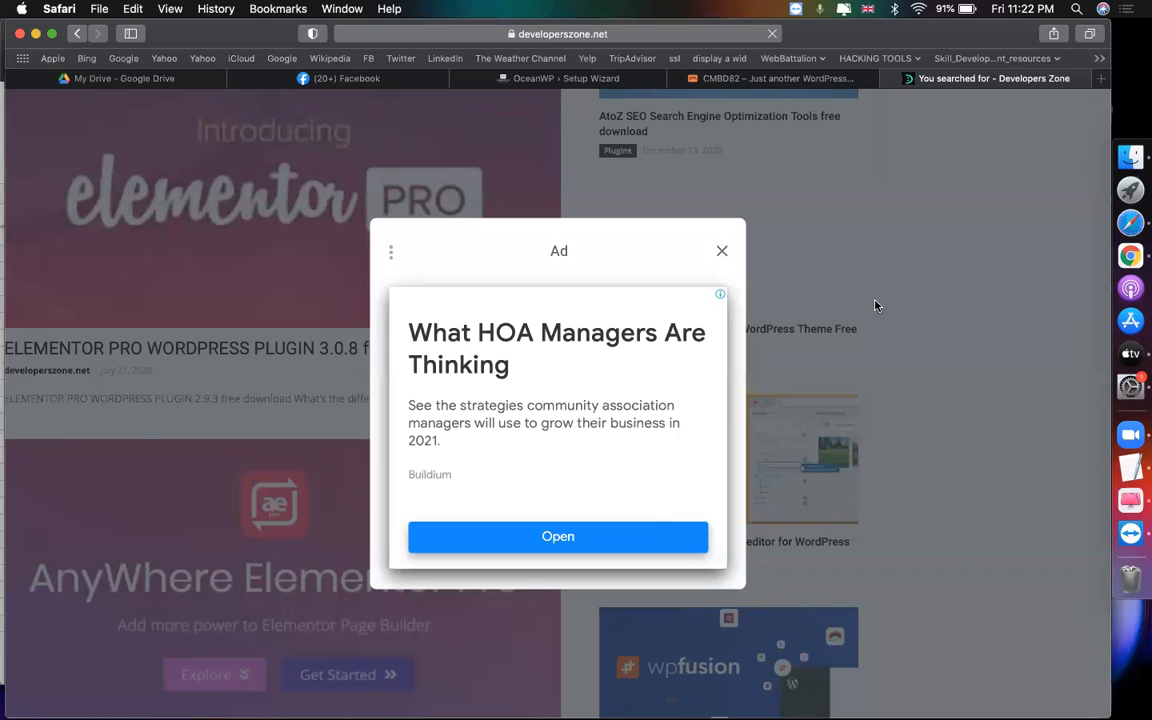
pyautogui.click(723, 251)
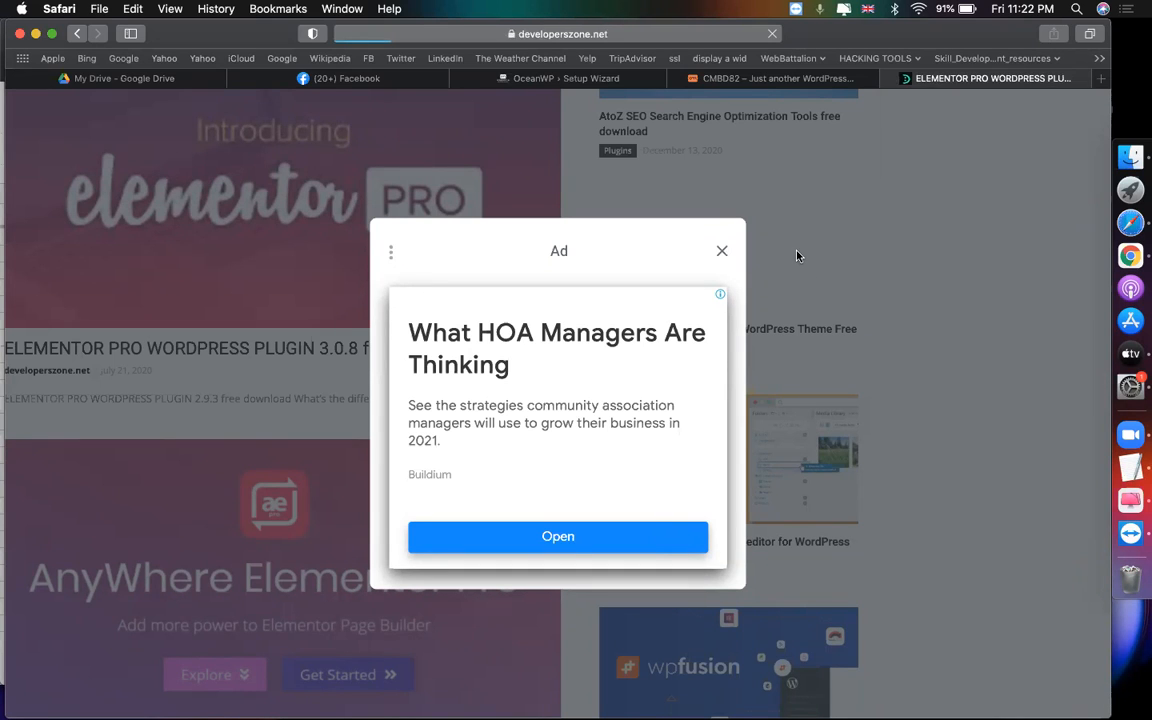
# Follow the post's download link to MEGA and start downloading elementor-pro-3.0.8-package.zip.
pyautogui.scroll(-10, 648, 450)
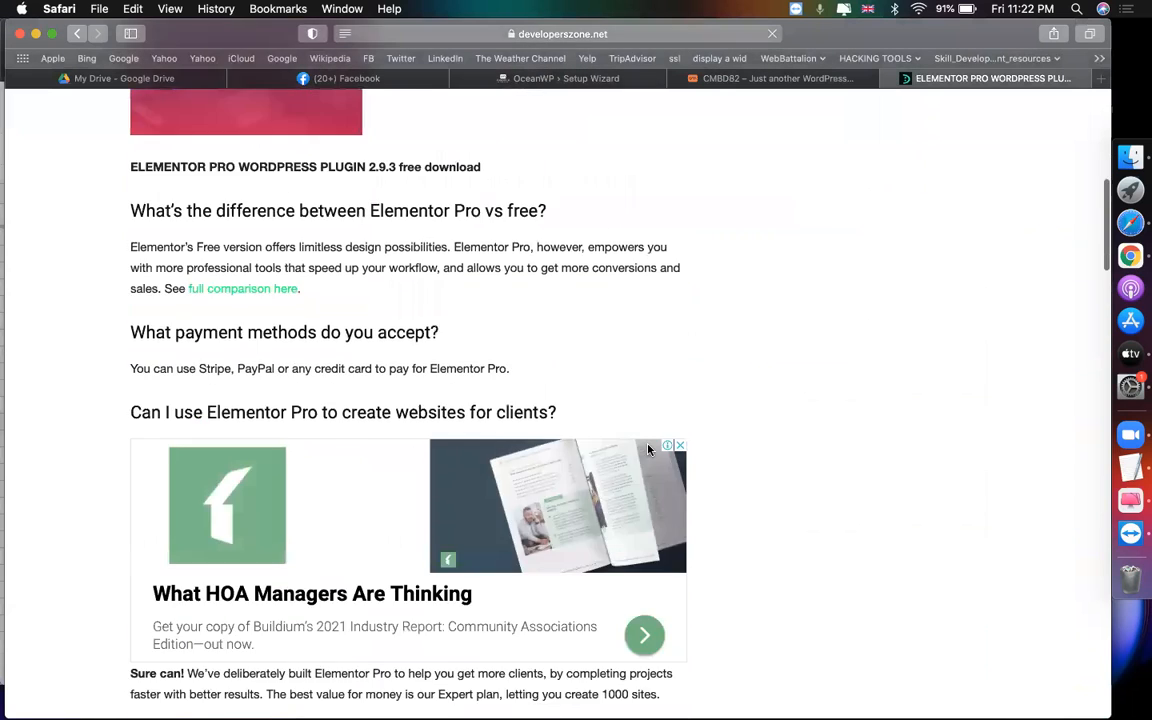
pyautogui.scroll(-8, 648, 450)
pyautogui.scroll(3, 758, 485)
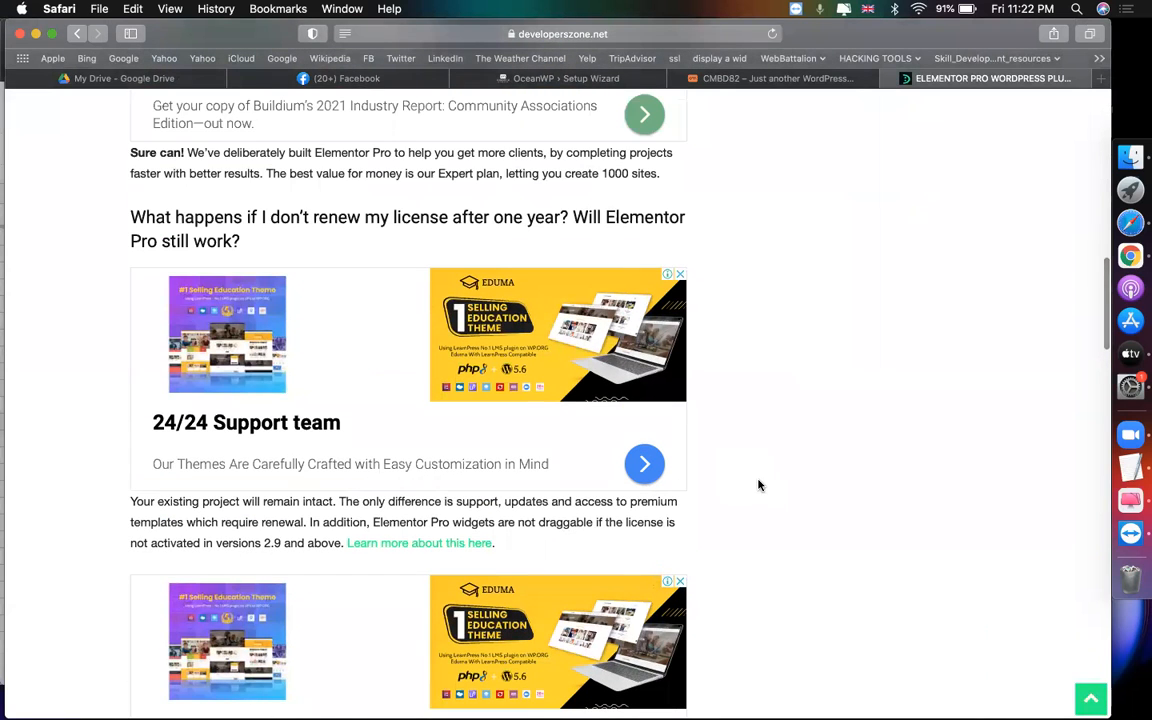
pyautogui.scroll(-5, 758, 485)
pyautogui.scroll(2, 758, 485)
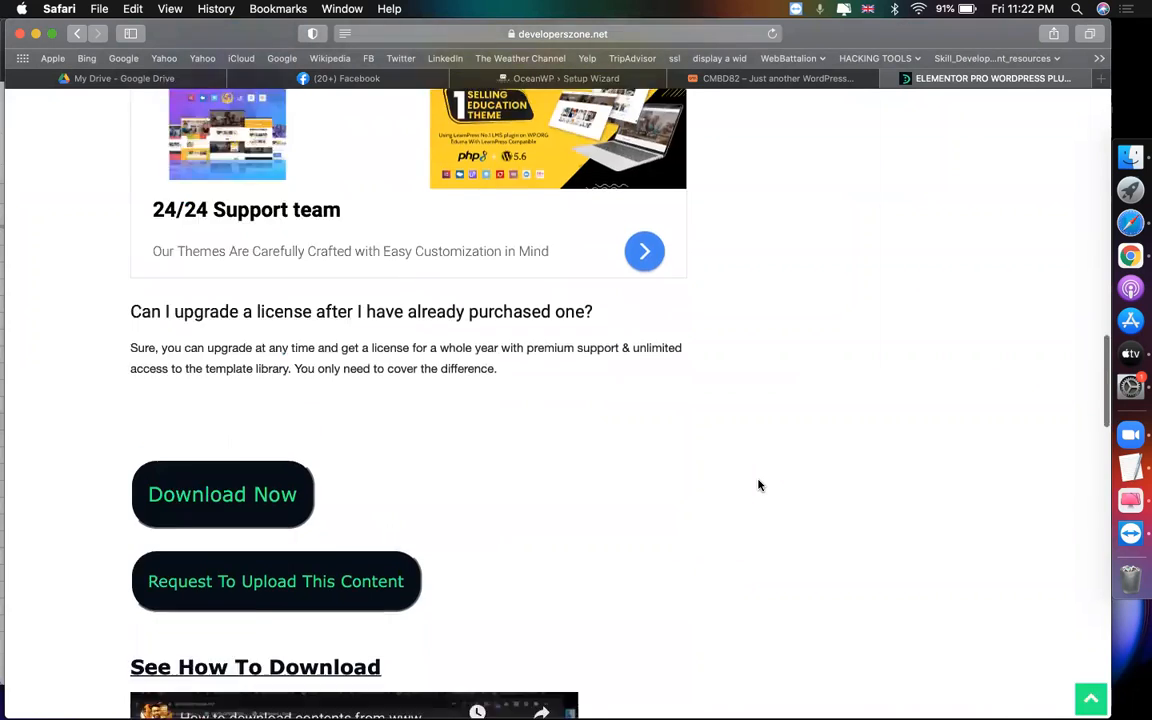
pyautogui.scroll(-3, 758, 485)
pyautogui.click(278, 314)
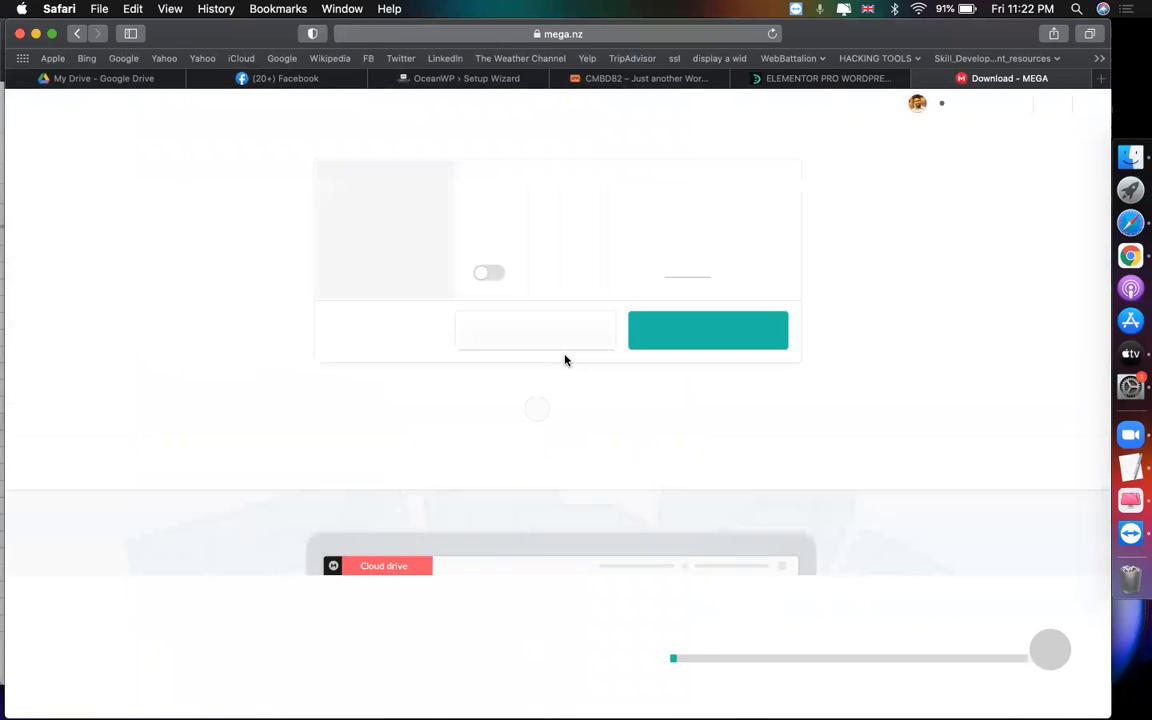
pyautogui.click(773, 339)
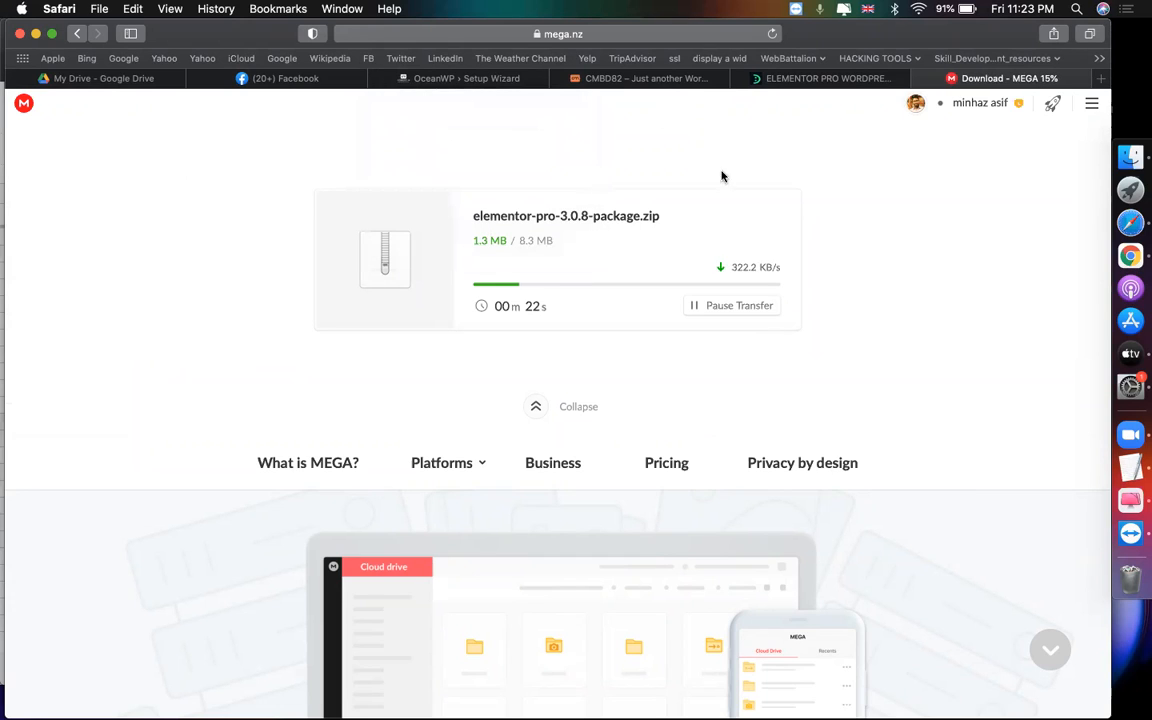
# Return to the OceanWP Setup Wizard's customize page and open the image chooser for the logo.
pyautogui.click(461, 80)
pyautogui.scroll(-4, 355, 443)
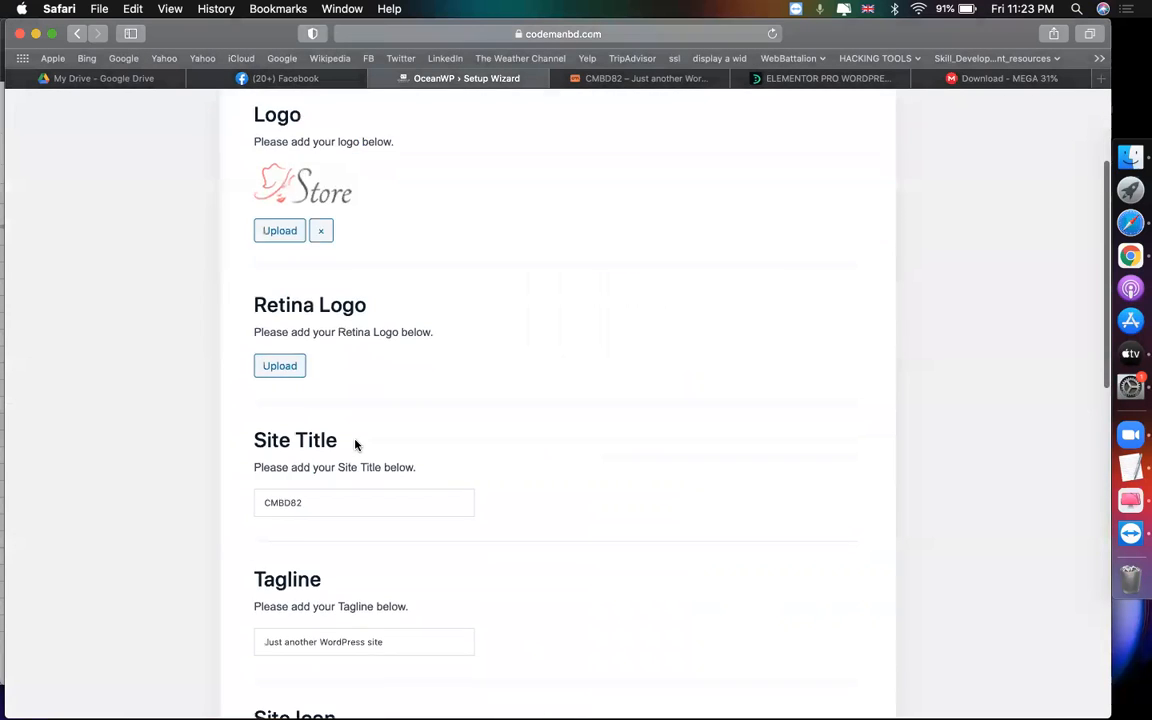
pyautogui.scroll(2, 355, 443)
pyautogui.click(274, 343)
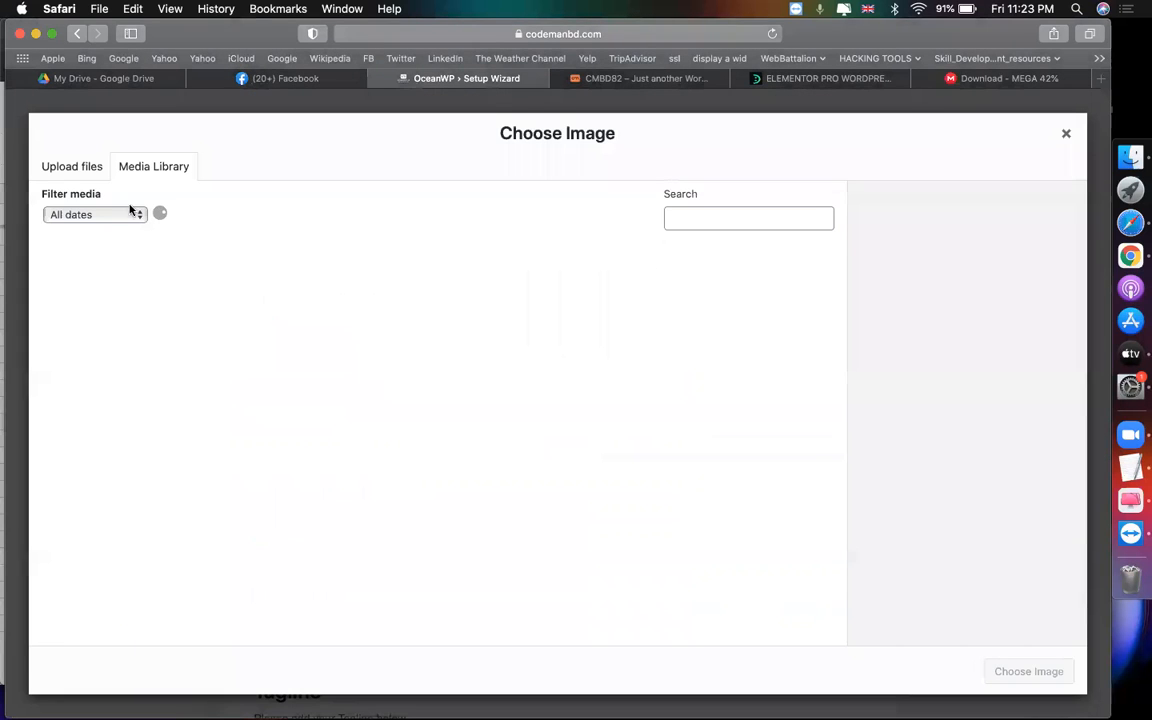
# Look through the local Desktop files and the existing media library images for a logo.
pyautogui.click(72, 162)
pyautogui.click(572, 413)
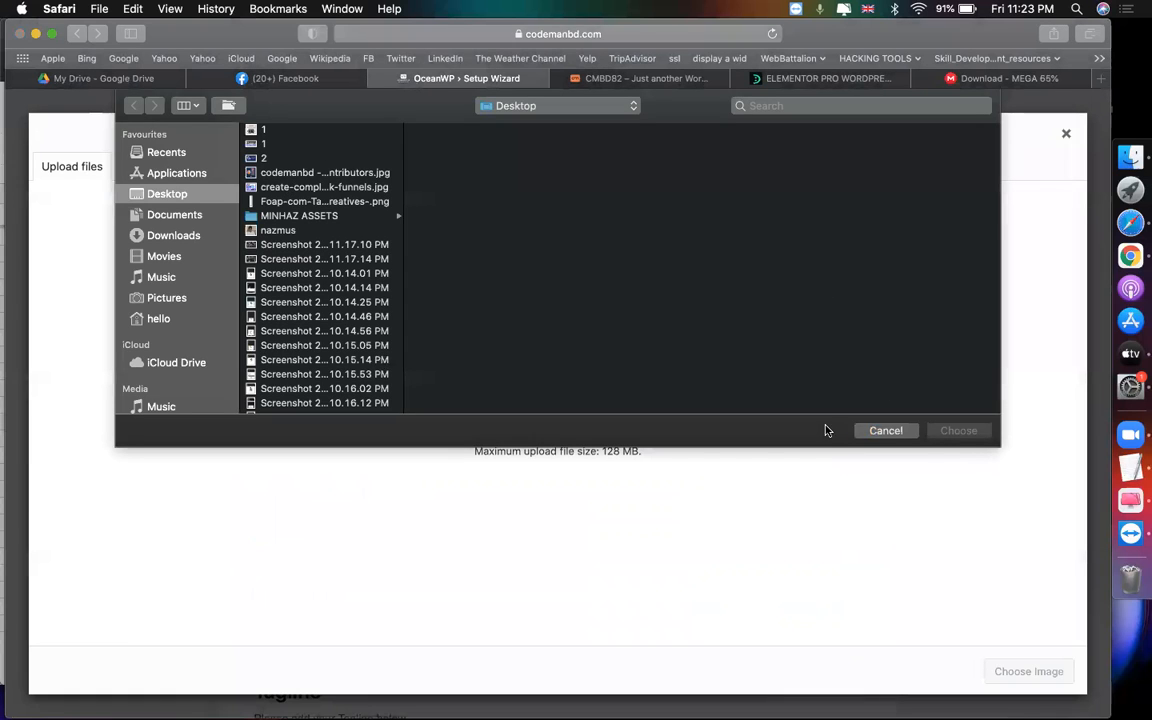
pyautogui.click(879, 430)
pyautogui.click(155, 166)
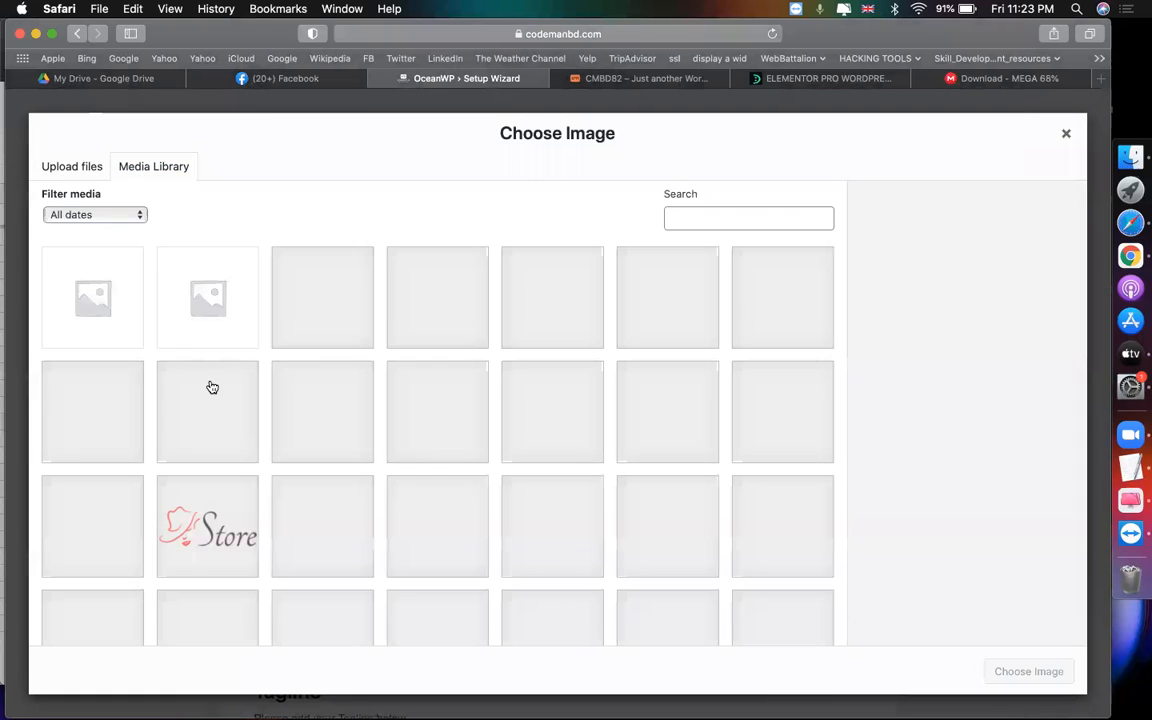
pyautogui.scroll(-5, 385, 493)
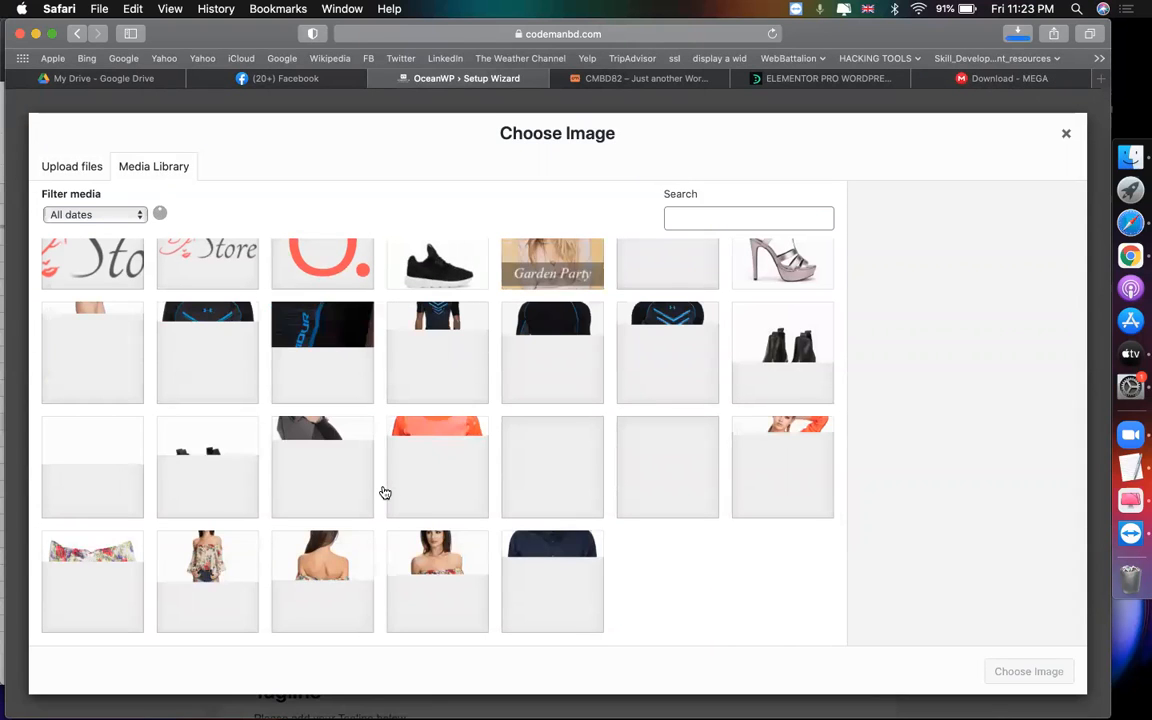
pyautogui.scroll(5, 381, 491)
# Upload CODEMANBD ROUND LOGO .png from the CodemanBD.com assets folder and set it as the site logo.
pyautogui.click(66, 168)
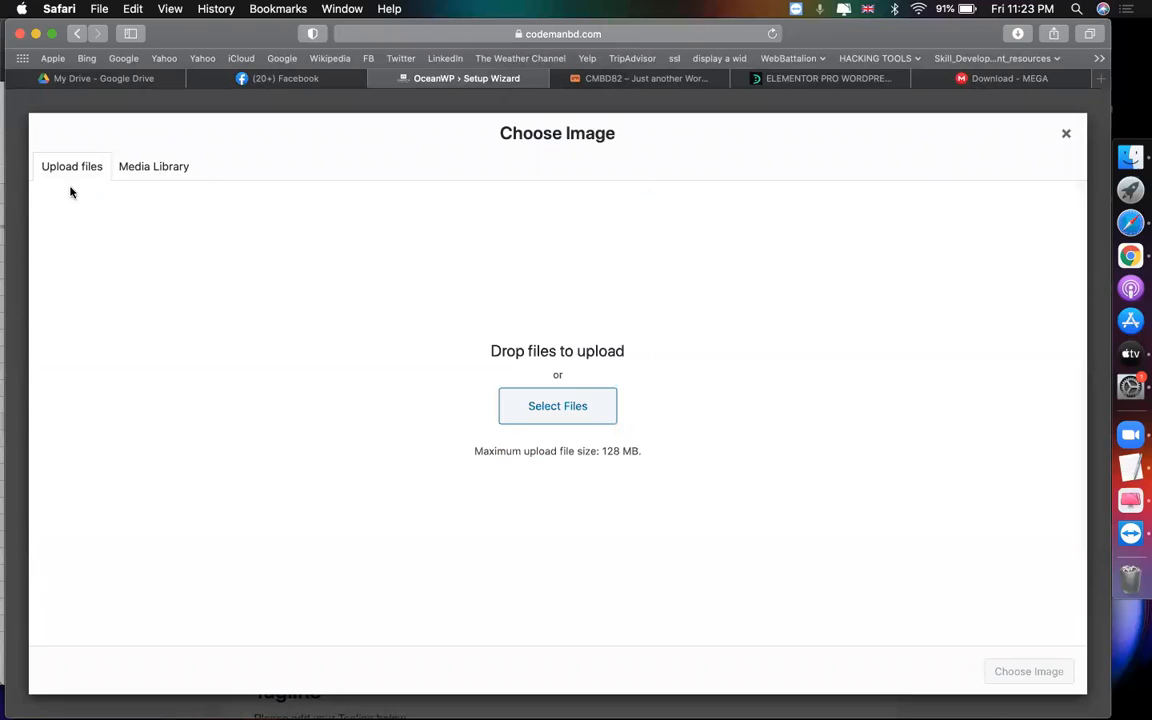
pyautogui.click(587, 410)
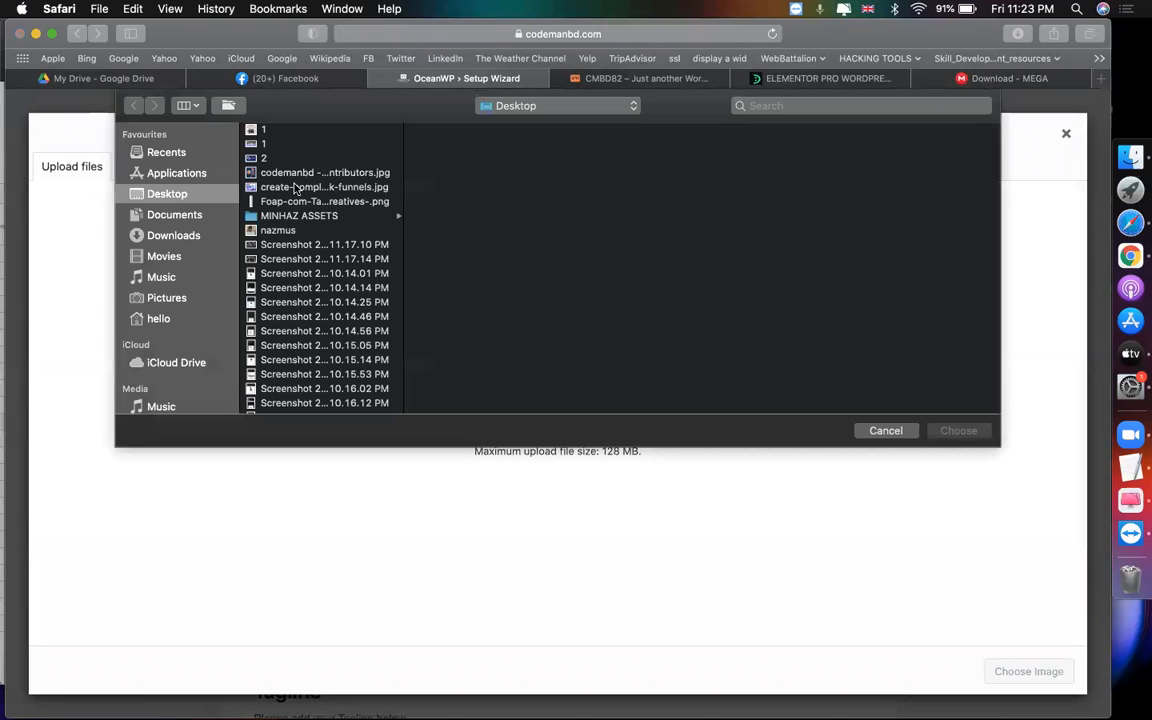
pyautogui.click(287, 217)
pyautogui.click(472, 160)
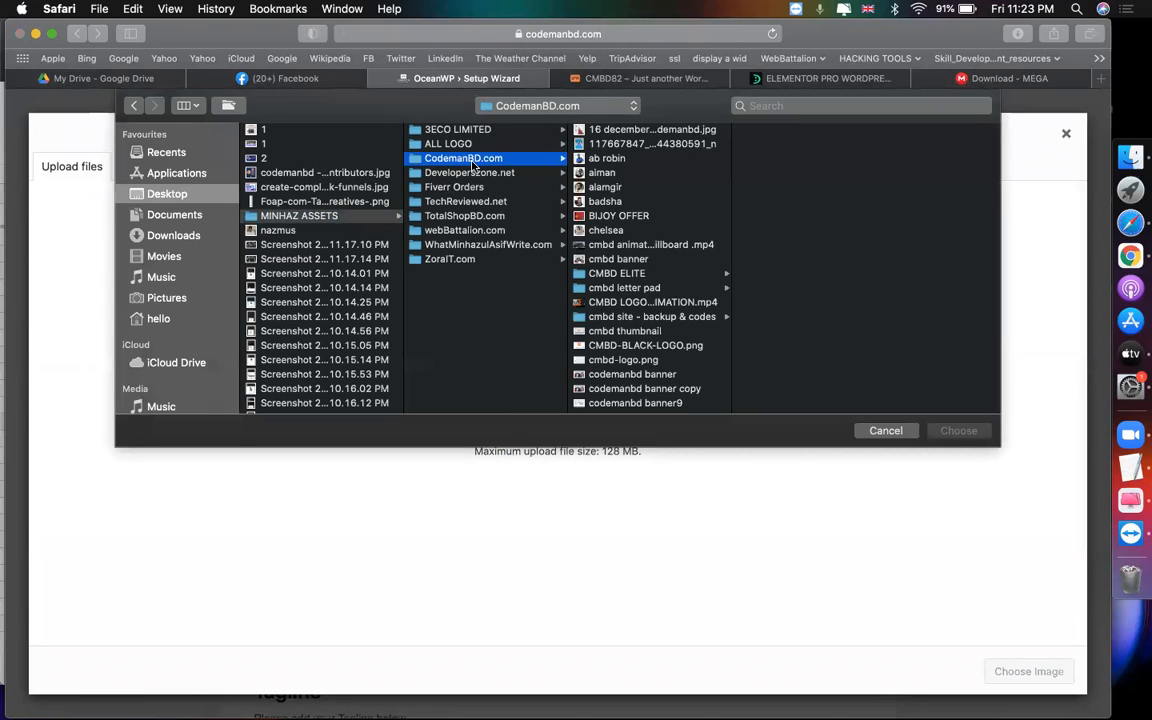
pyautogui.click(622, 245)
pyautogui.click(622, 374)
pyautogui.scroll(-3, 622, 360)
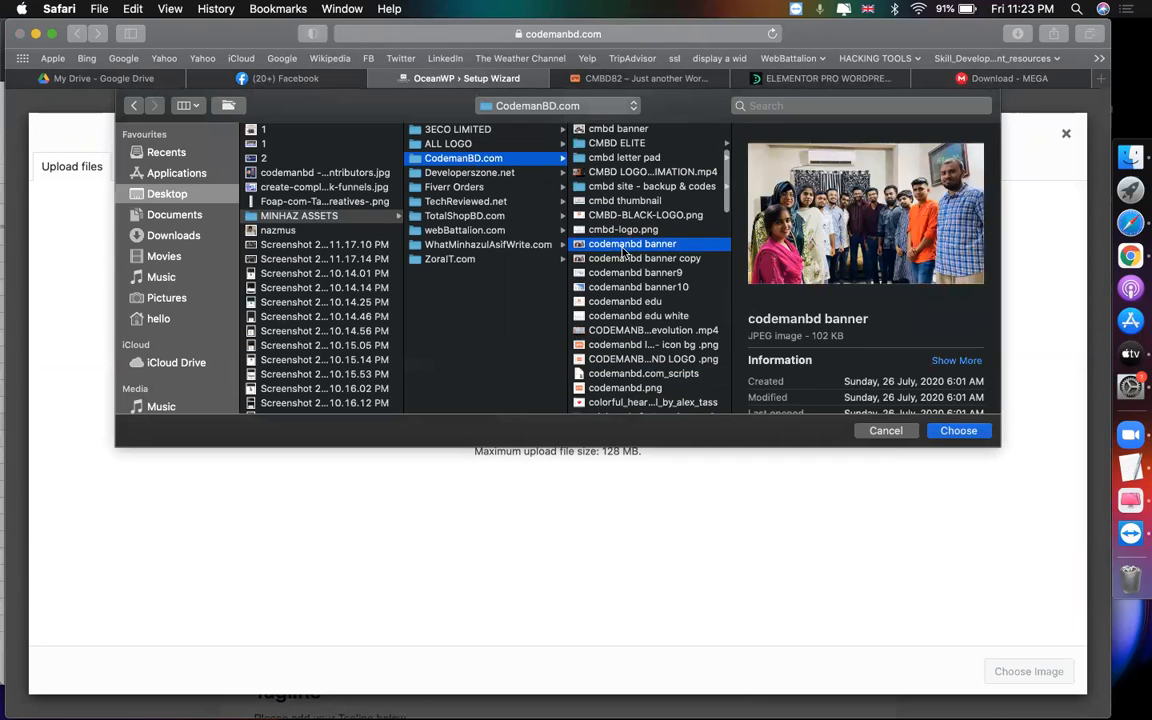
pyautogui.click(622, 345)
pyautogui.doubleClick(620, 358)
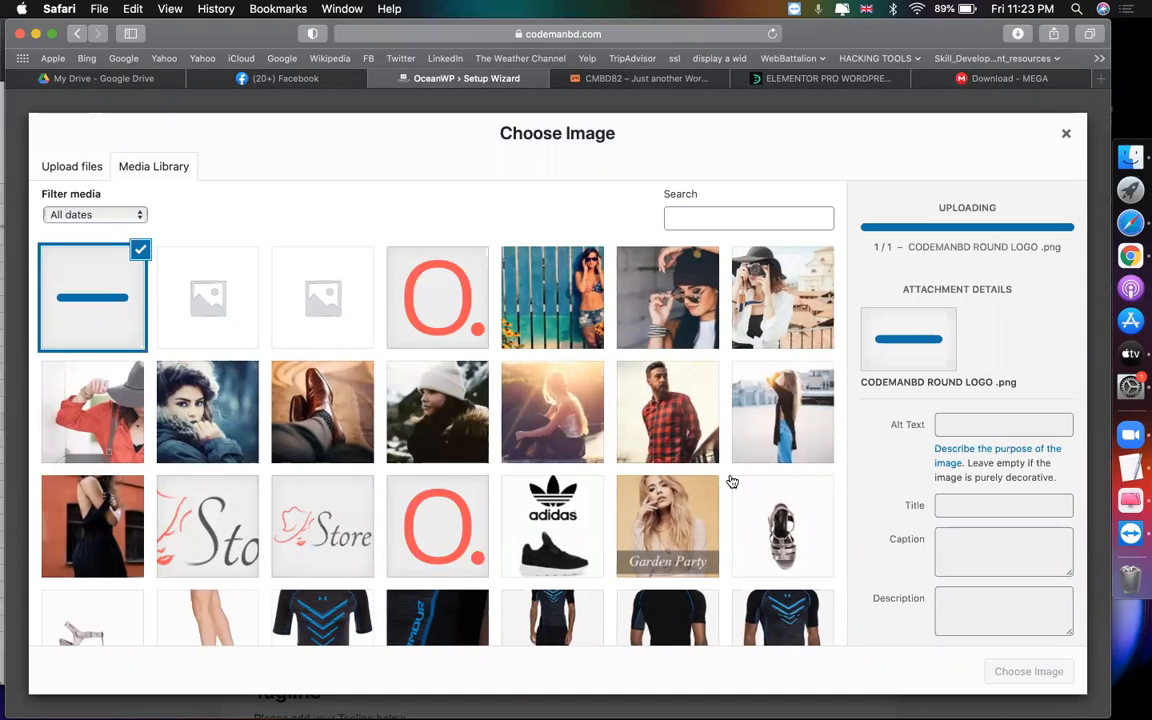
pyautogui.click(1031, 672)
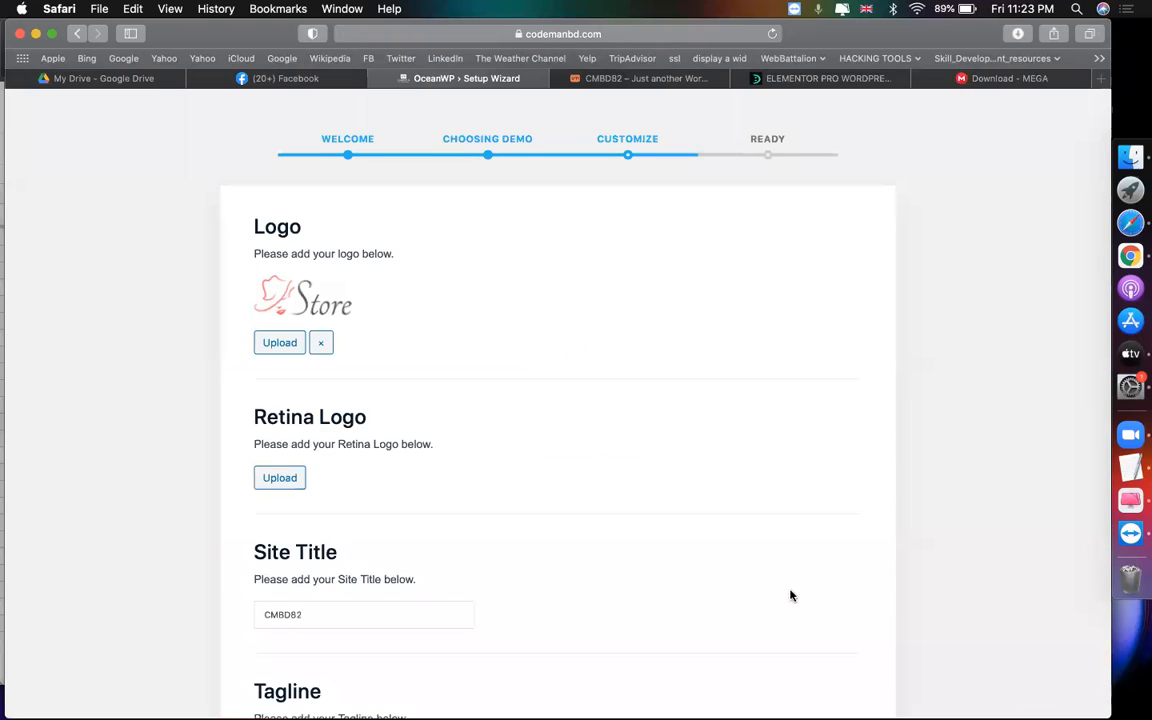
# Set the uploaded CODEMANBD-ROUND-LOGO-.png from the media library as the Retina Logo.
pyautogui.scroll(-3, 400, 400)
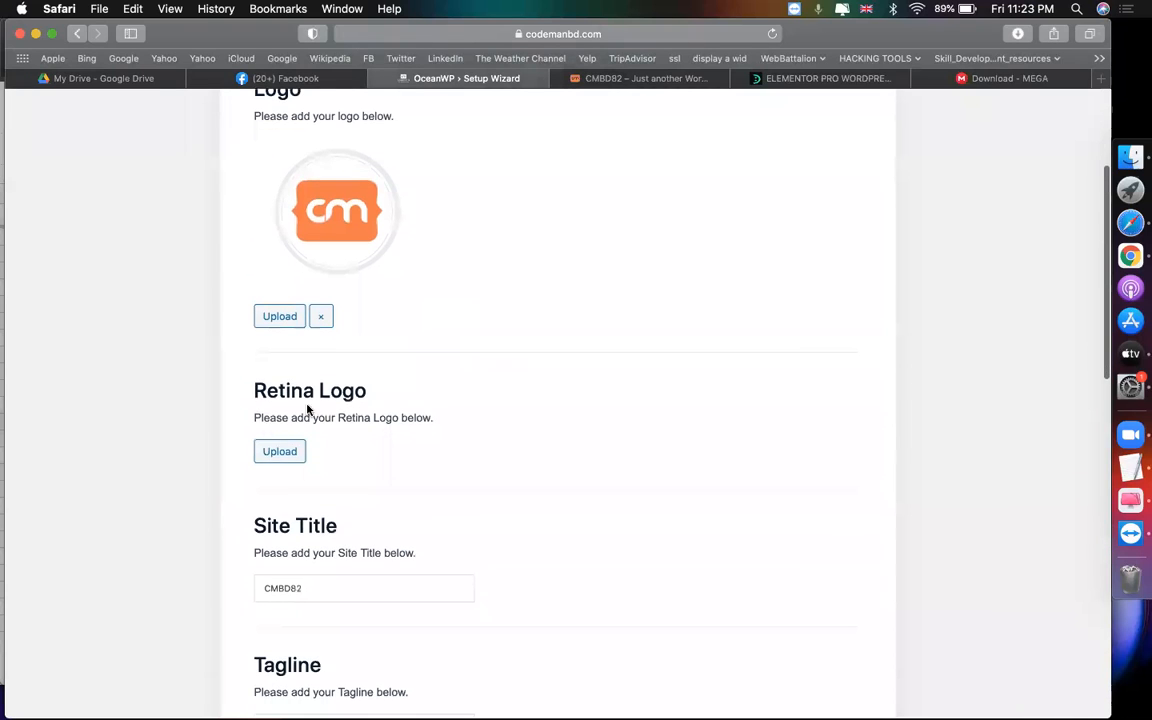
pyautogui.click(262, 452)
pyautogui.click(50, 310)
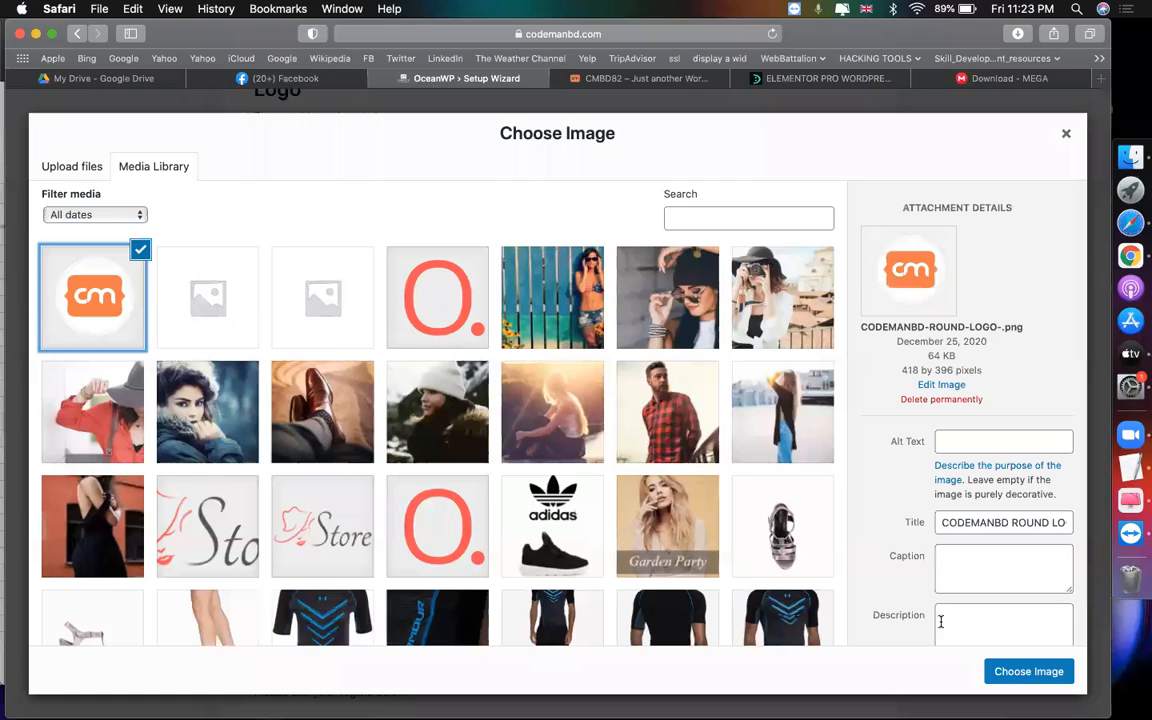
pyautogui.click(995, 672)
# Set the site title to "codemanbd ecommerce" and the tagline to "online store".
pyautogui.scroll(-6, 810, 536)
pyautogui.scroll(-3, 368, 355)
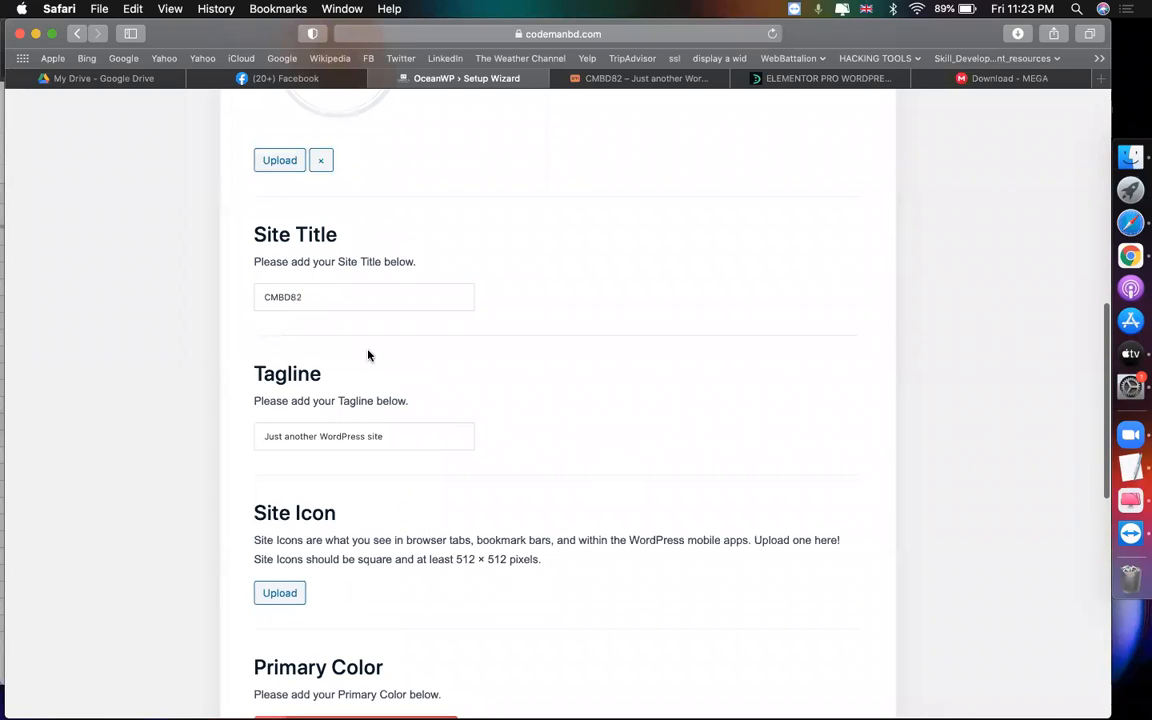
pyautogui.doubleClick(388, 296)
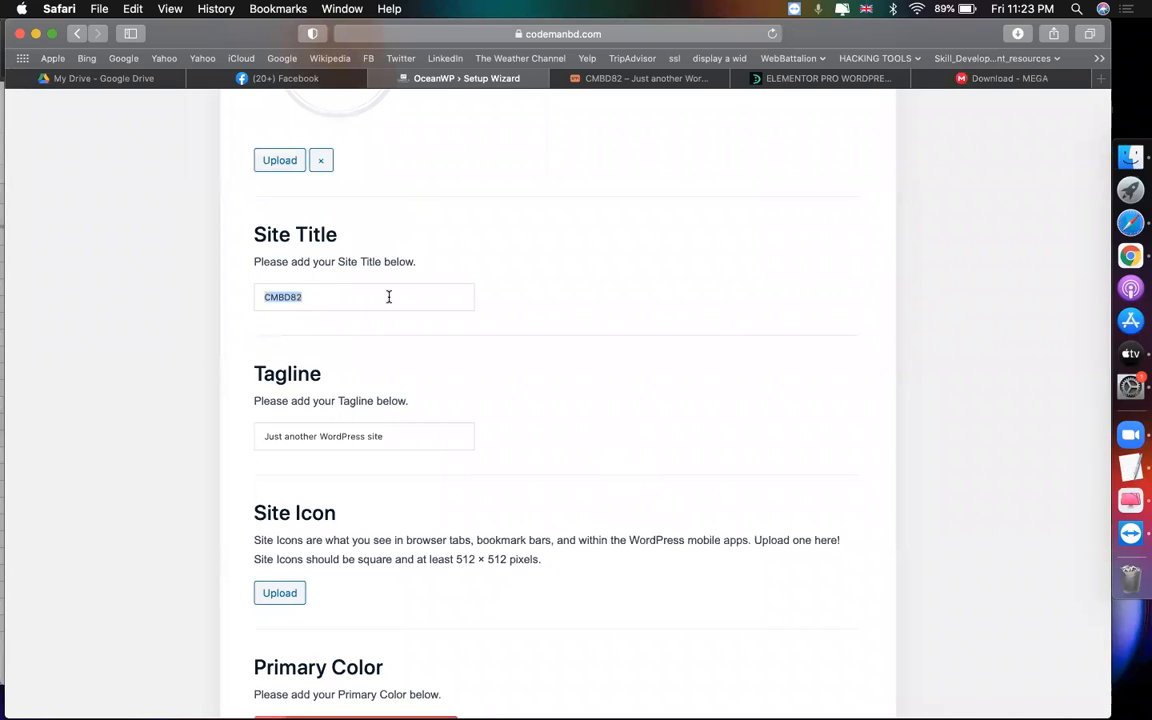
pyautogui.write('codemanbd ecommerce')
pyautogui.tripleClick(458, 430)
pyautogui.write('online store')
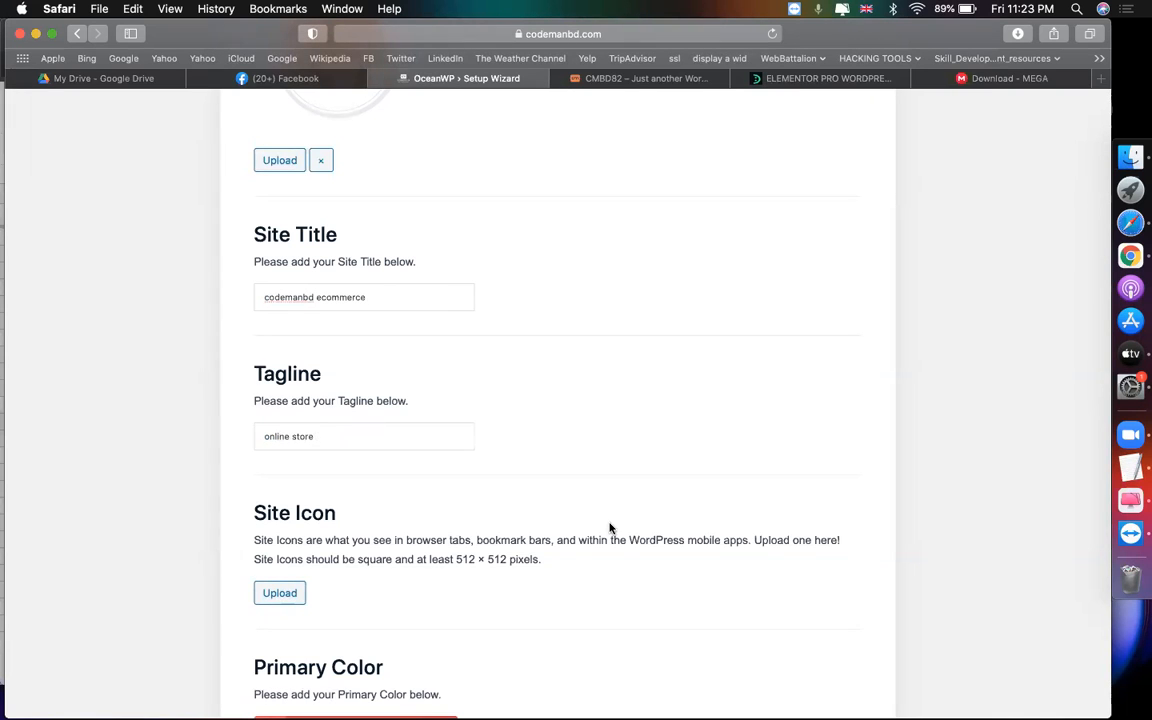
# Leave the site icon and colour settings as they are and continue to the wizard's Ready stage.
pyautogui.scroll(-7, 610, 528)
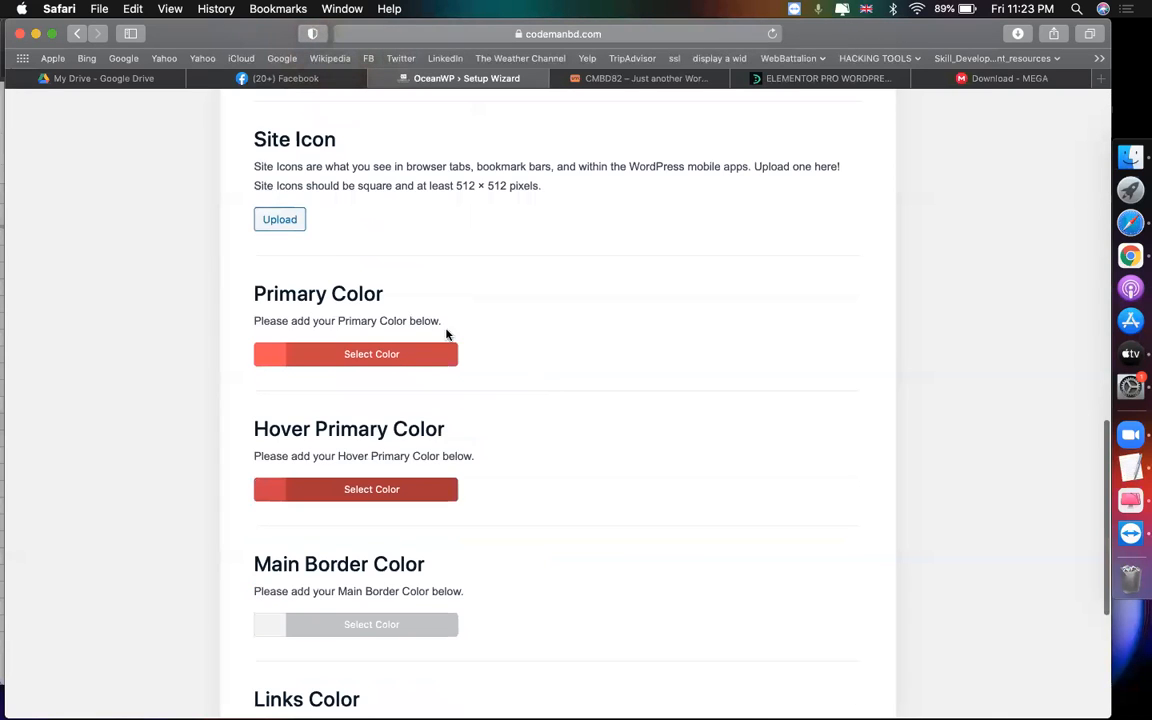
pyautogui.scroll(-6, 589, 221)
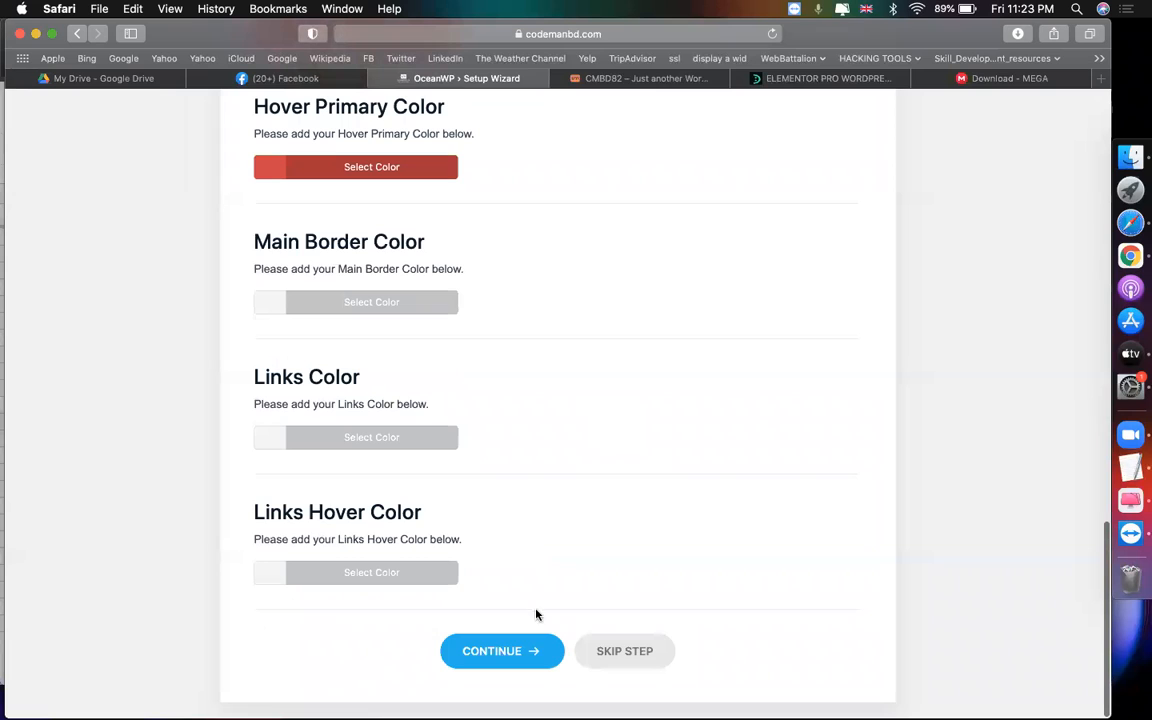
pyautogui.click(483, 664)
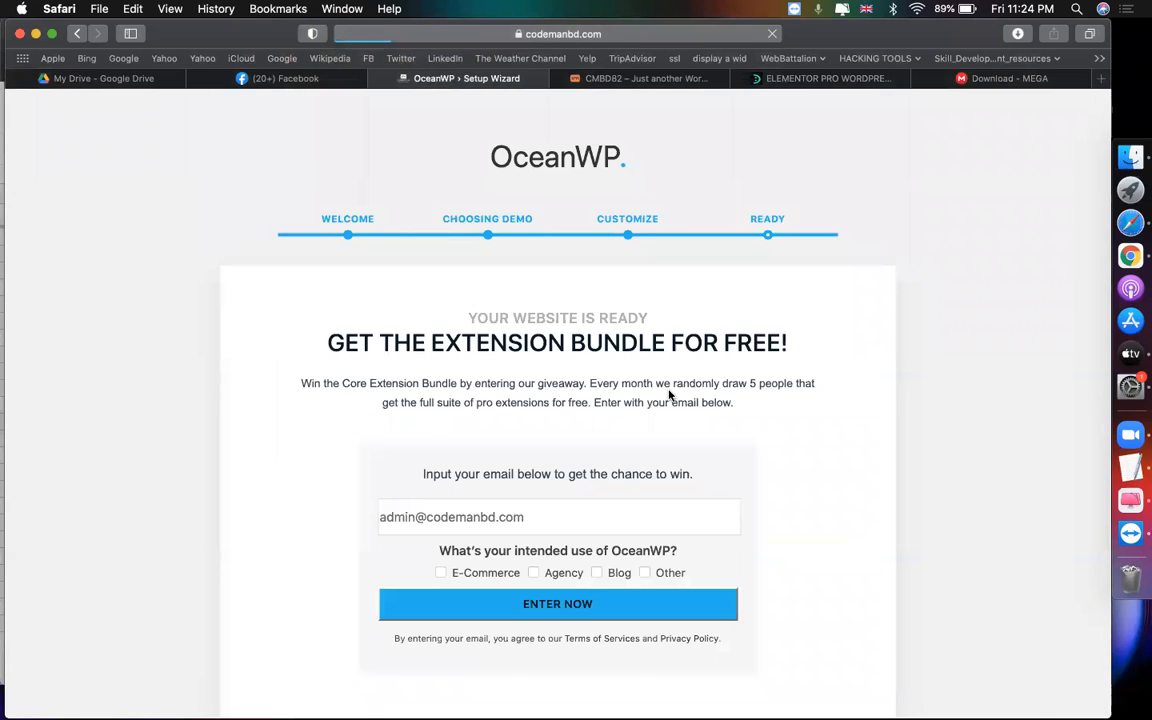
# Enter the OceanWP extension bundle giveaway with E-Commerce as the intended use.
pyautogui.scroll(-2, 632, 546)
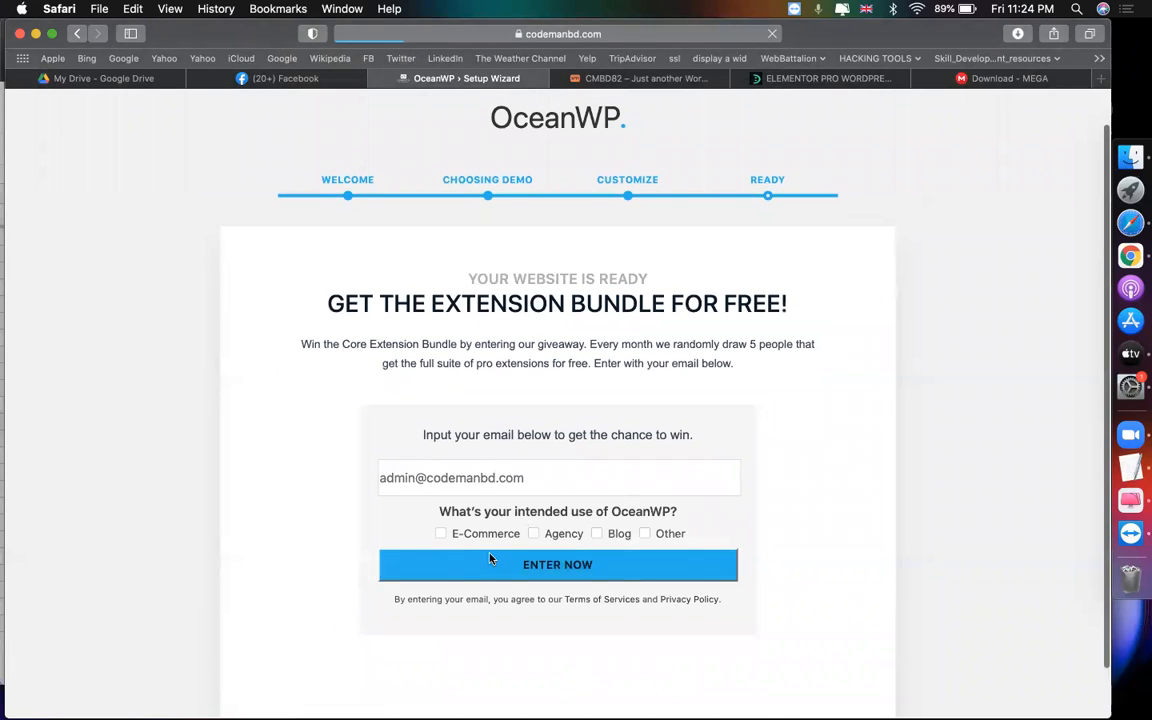
pyautogui.click(442, 534)
pyautogui.click(480, 565)
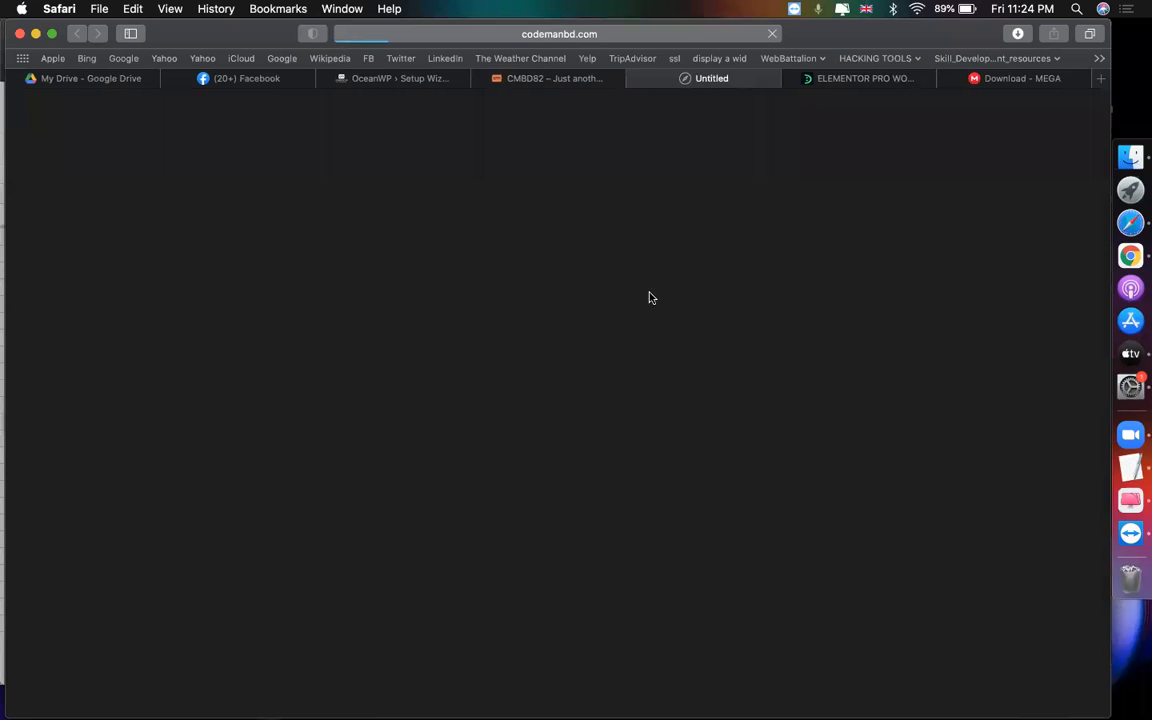
# Leave the finished setup wizard for the WordPress dashboard and visit the site from there.
pyautogui.click(540, 78)
pyautogui.click(395, 77)
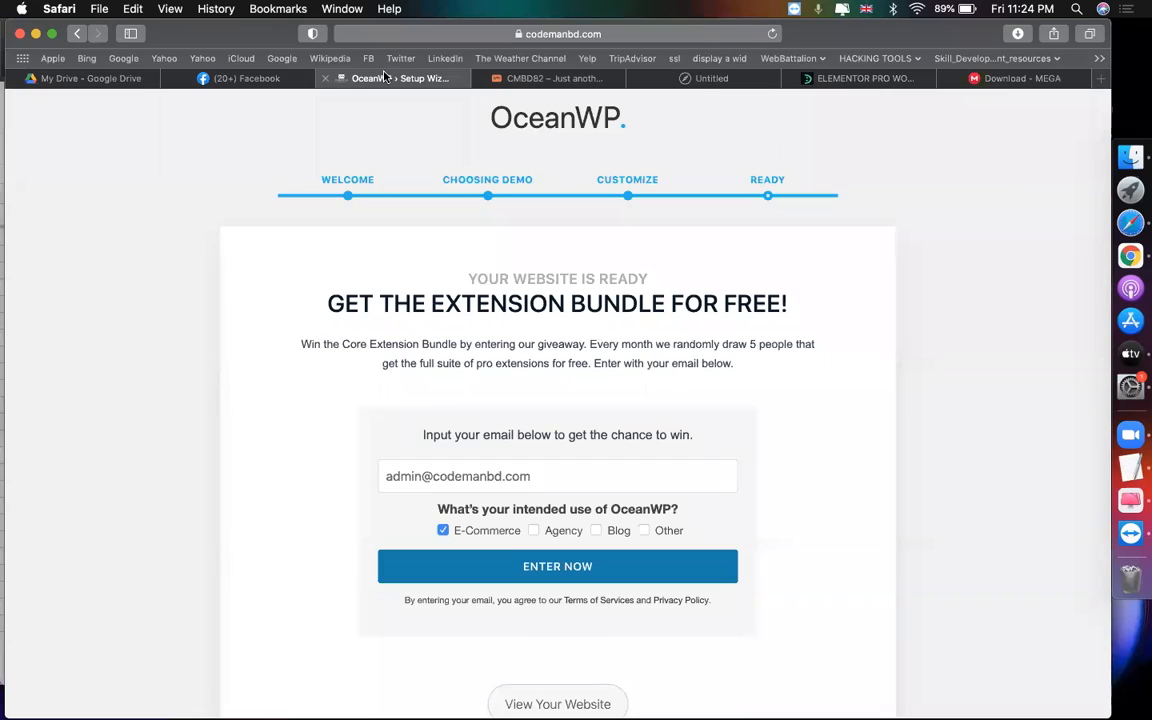
pyautogui.scroll(-2, 370, 470)
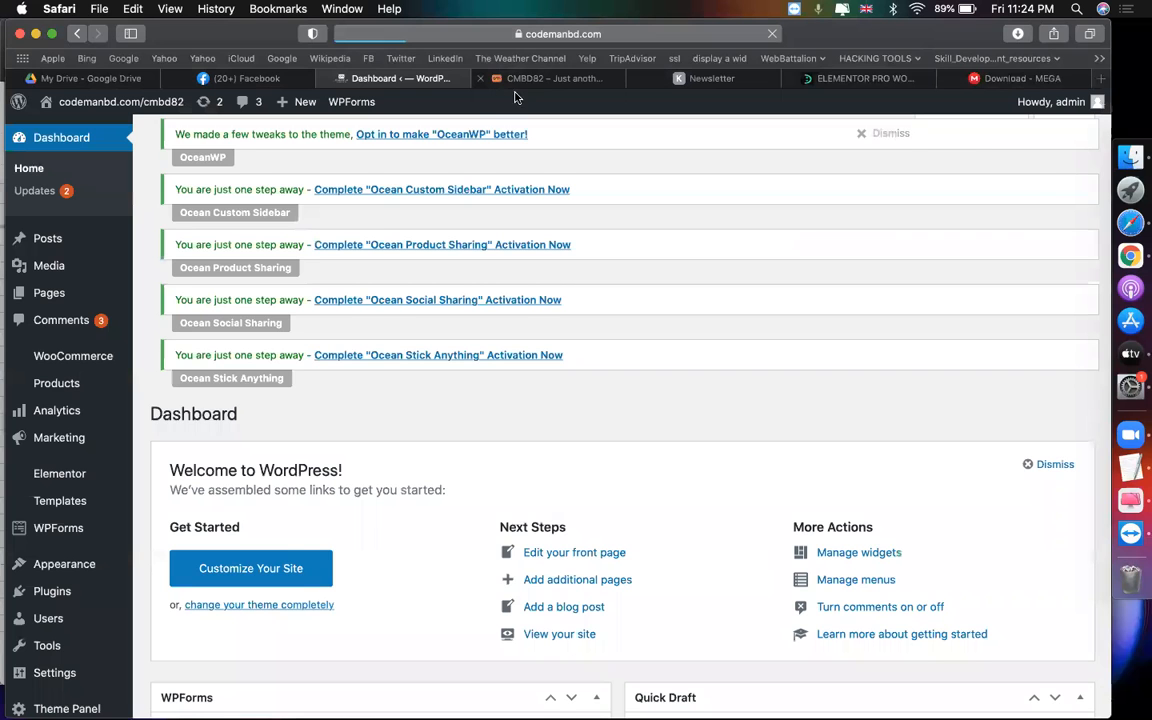
pyautogui.moveTo(80, 125)
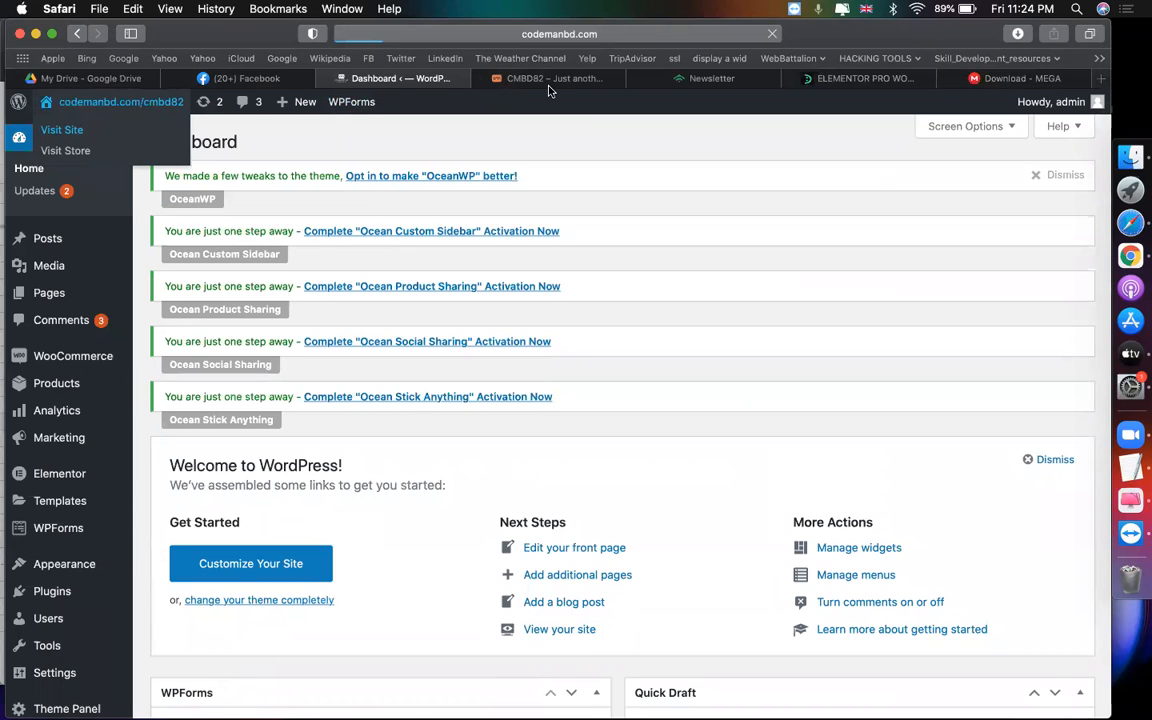
# Close the old CMBD82 preview tab that still shows the default "Hello world!" site.
pyautogui.click(505, 79)
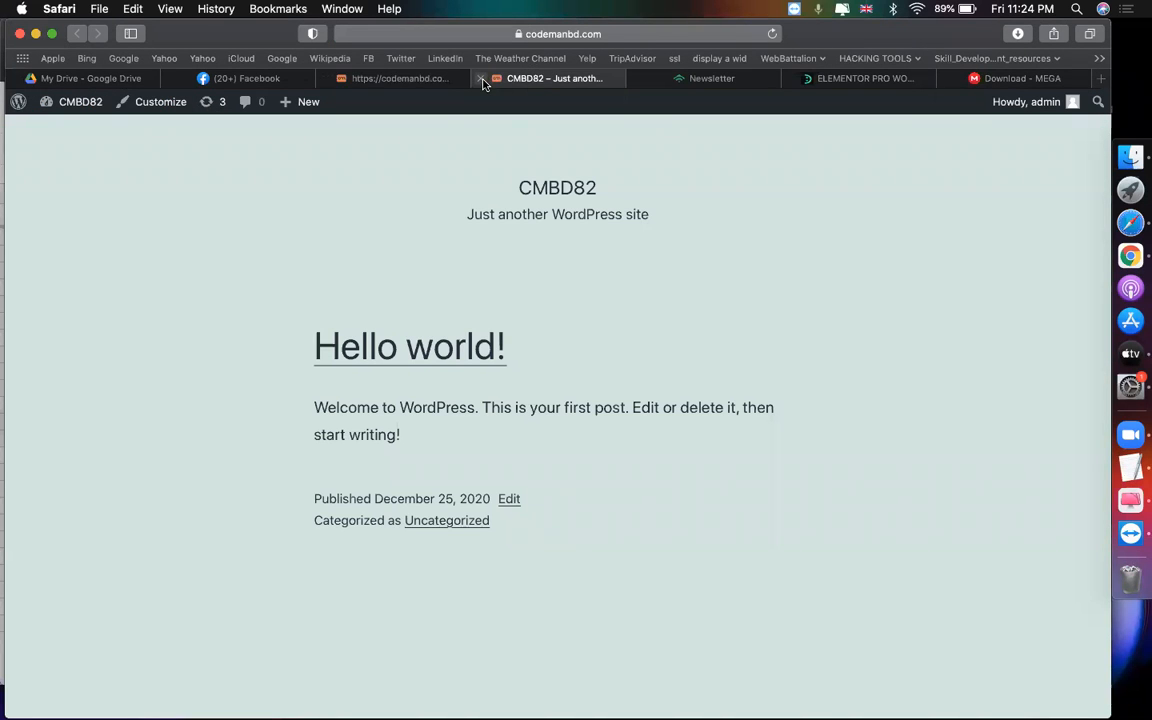
pyautogui.click(481, 79)
pyautogui.click(501, 80)
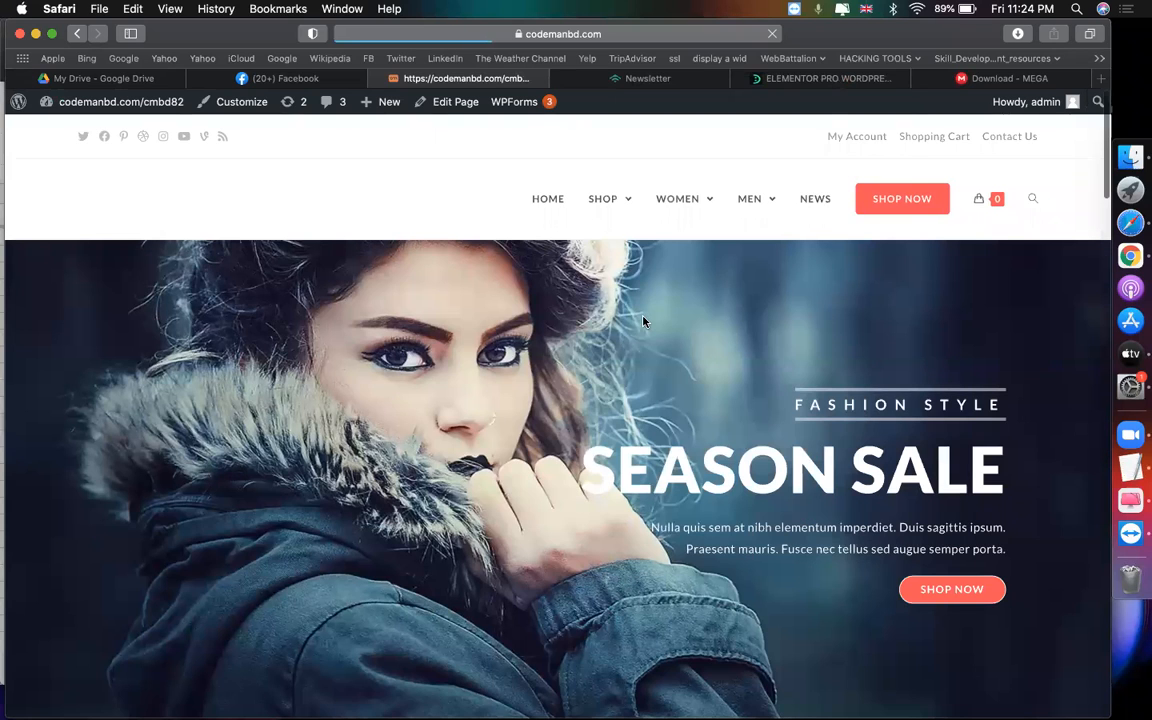
# Look over the new store home page's product and banner sections, and close the Newsletter sign-up tab.
pyautogui.scroll(-10, 643, 321)
pyautogui.scroll(-5, 646, 323)
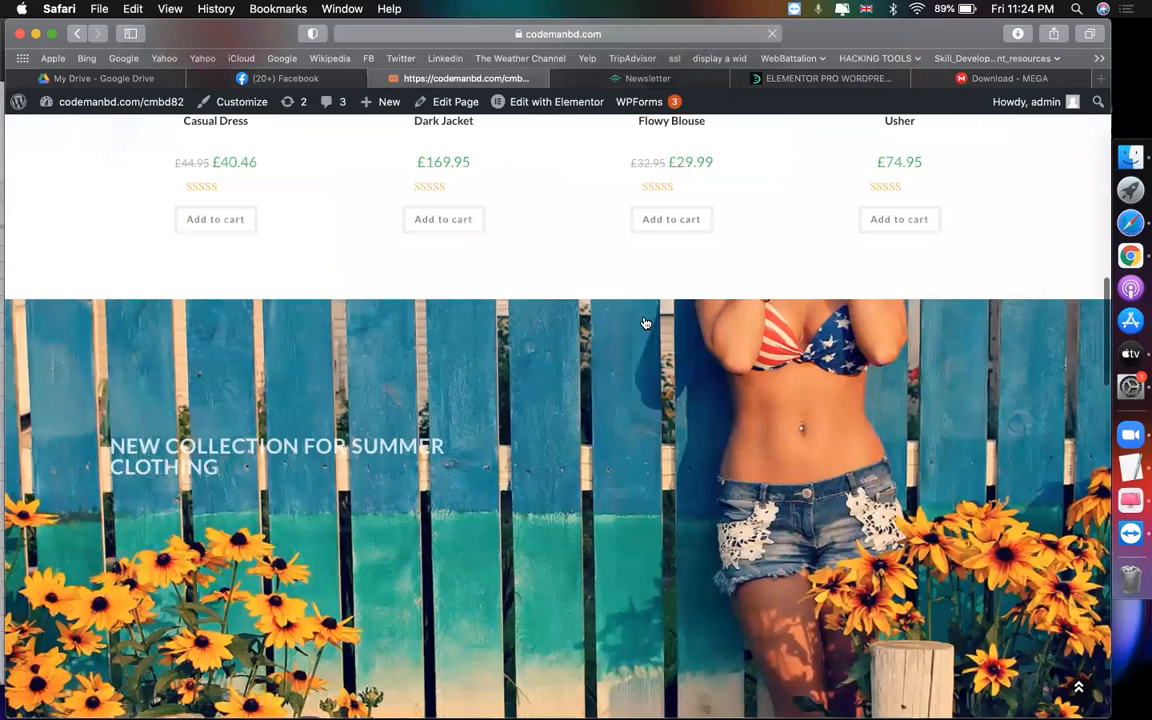
pyautogui.scroll(-8, 646, 323)
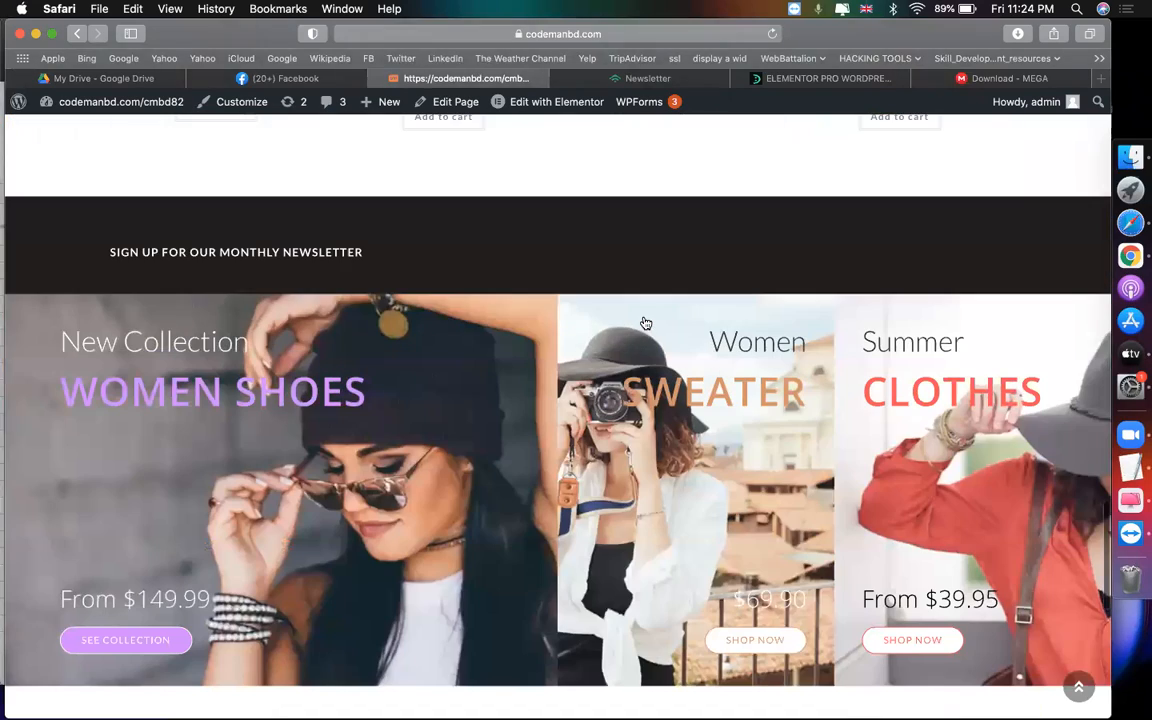
pyautogui.scroll(6, 646, 323)
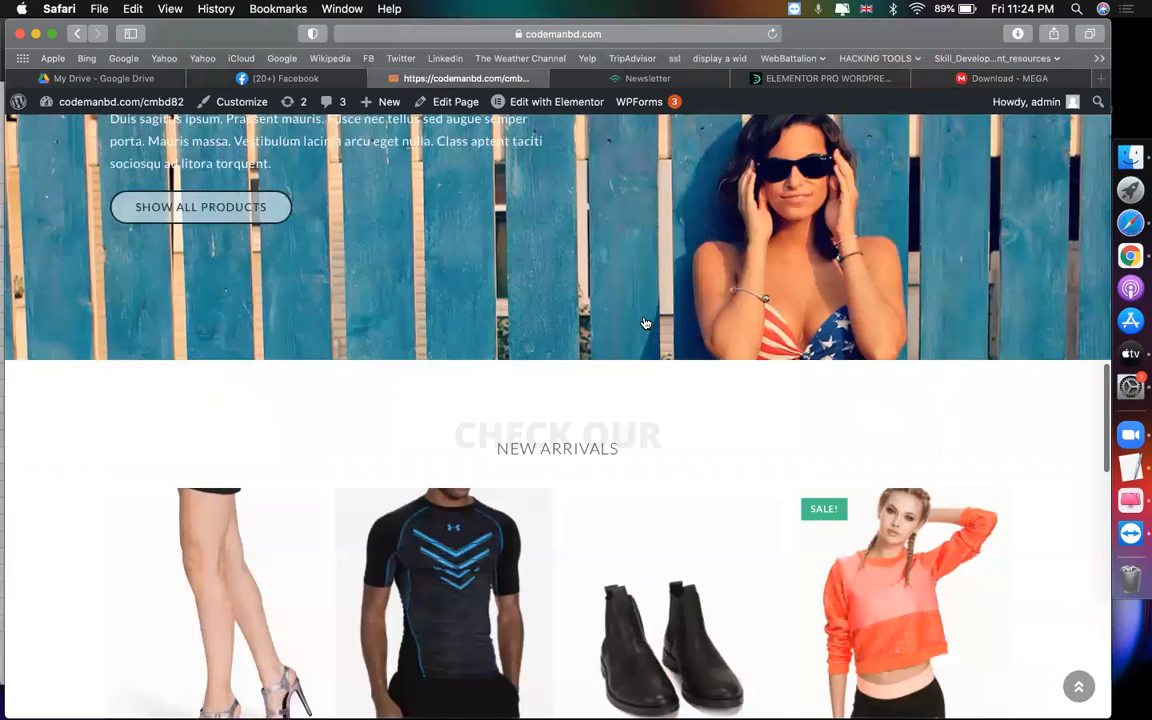
pyautogui.scroll(10, 645, 322)
pyautogui.click(598, 81)
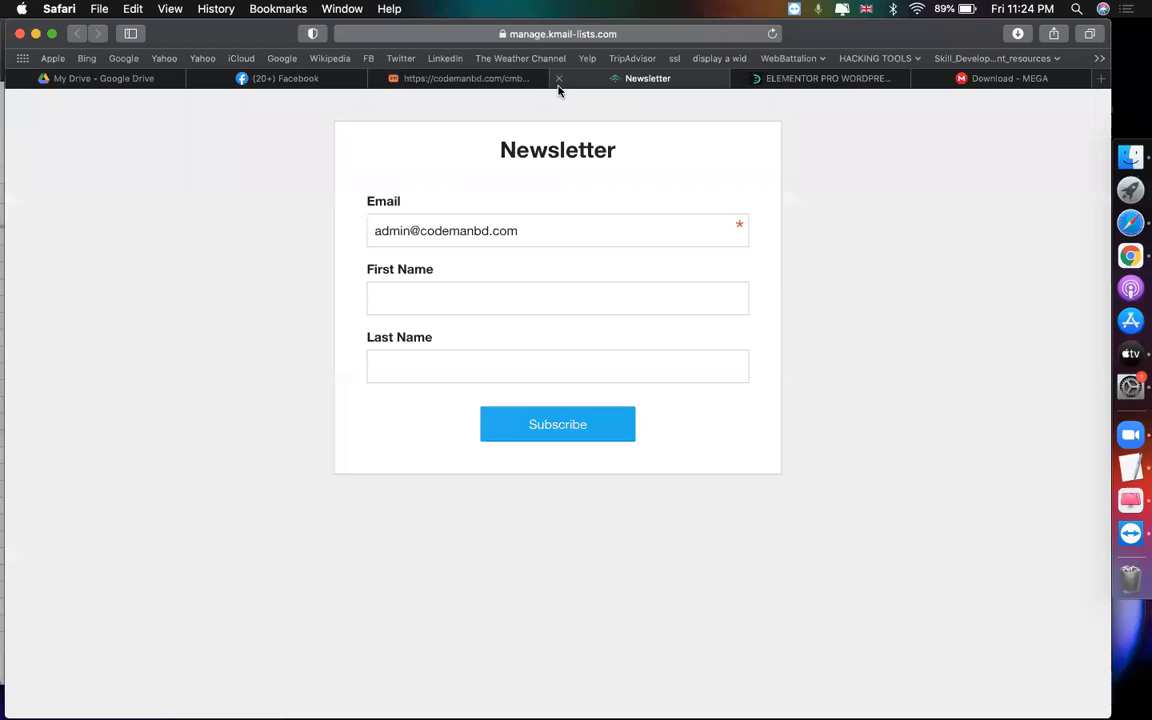
pyautogui.click(557, 79)
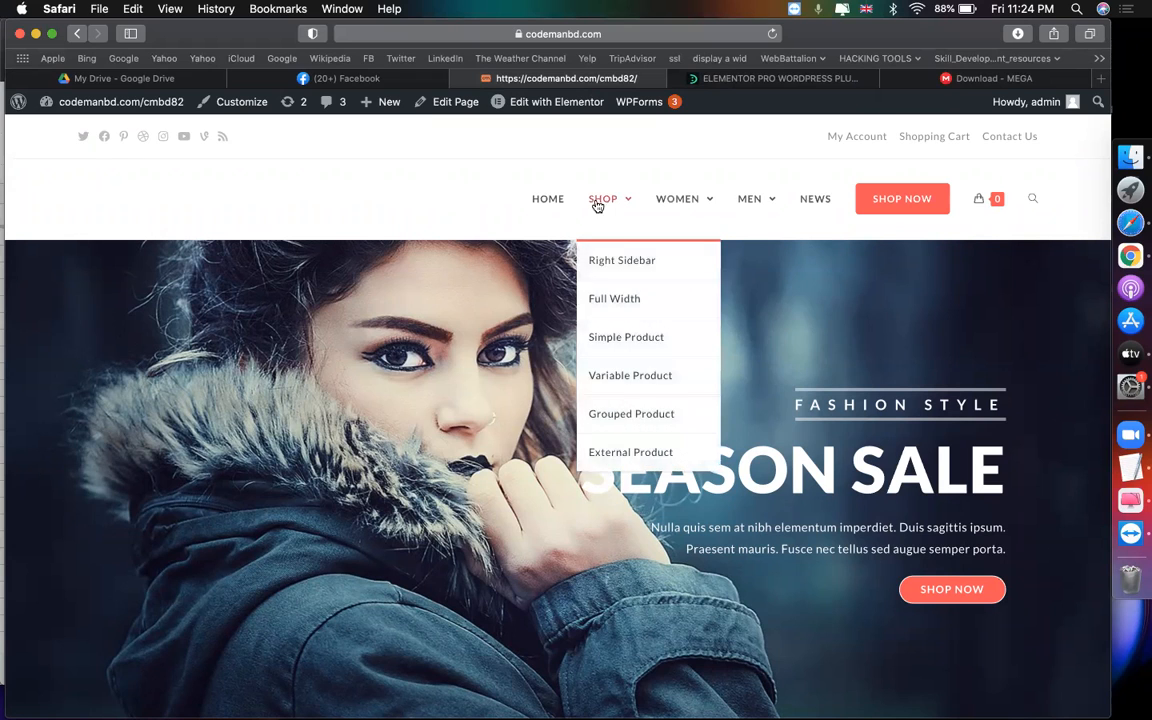
# Examine the store's navigation submenus and the product listings on the home page.
pyautogui.moveTo(770, 196)
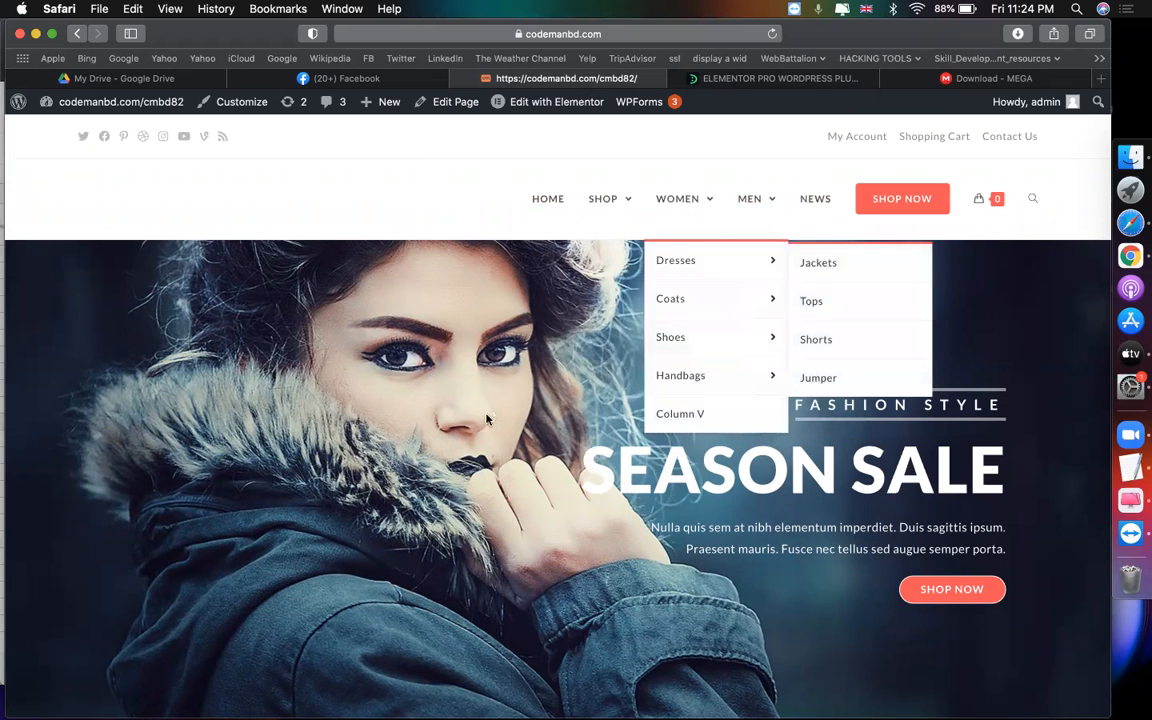
pyautogui.scroll(-4, 467, 416)
pyautogui.scroll(-5, 467, 416)
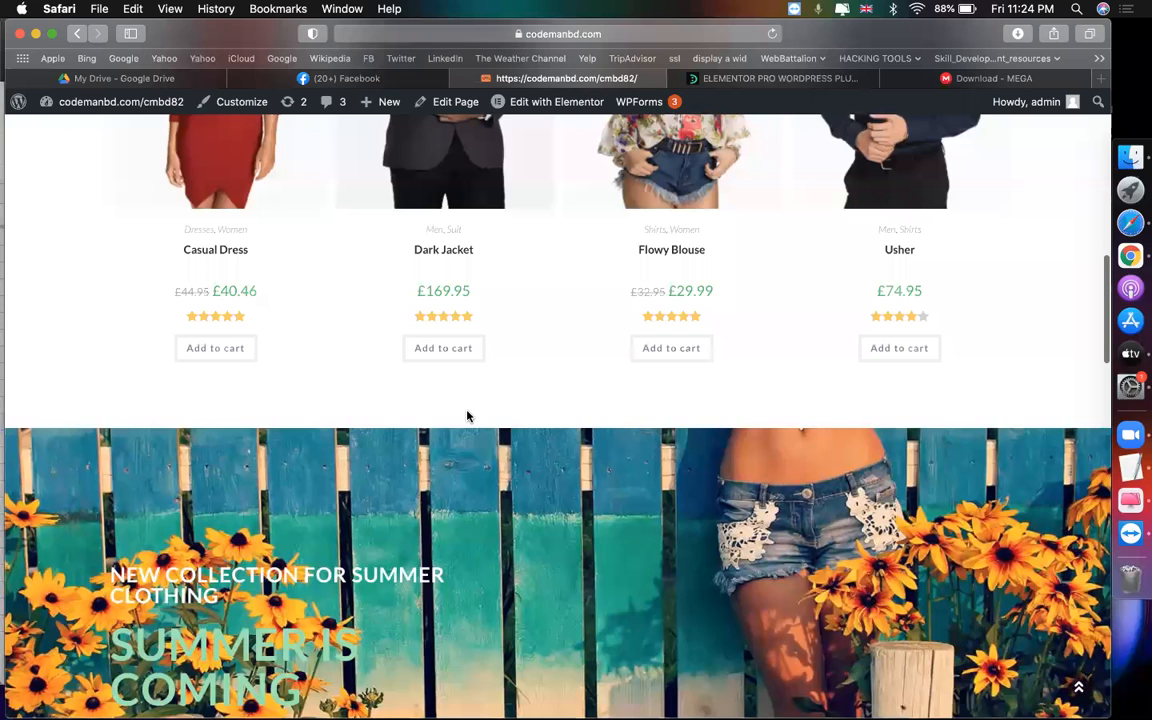
pyautogui.scroll(15, 467, 416)
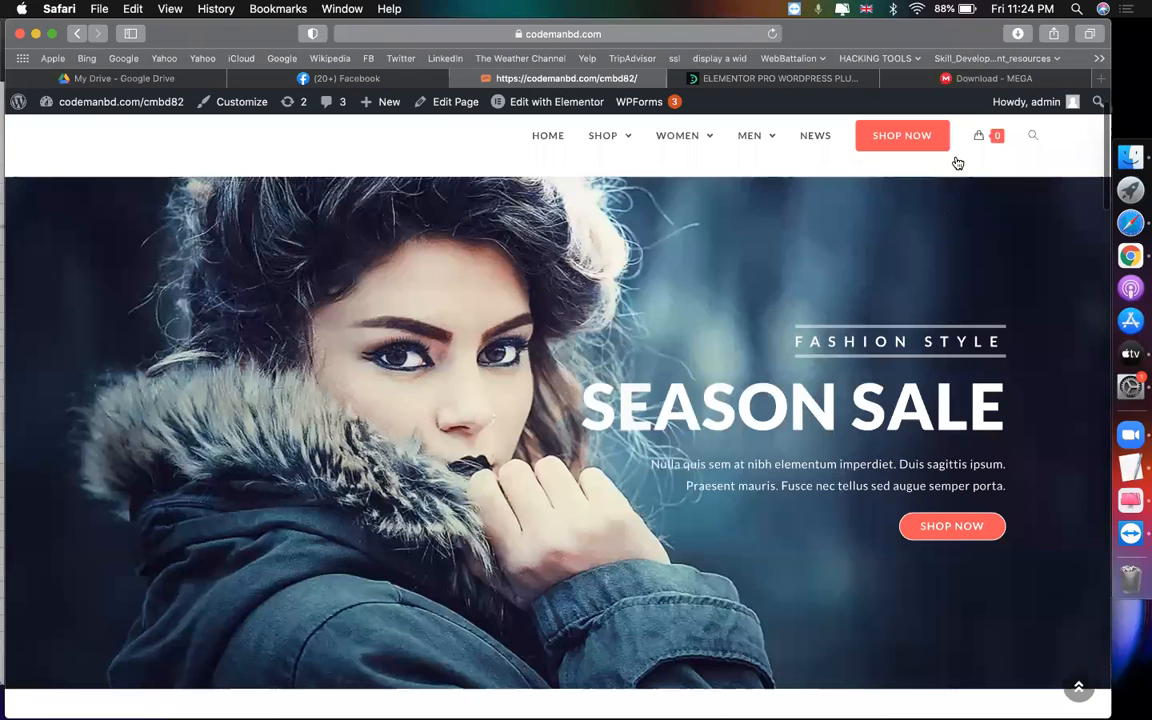
# Return to the MEGA page to check the elementor-pro-3.0.8-package.zip download.
pyautogui.click(992, 79)
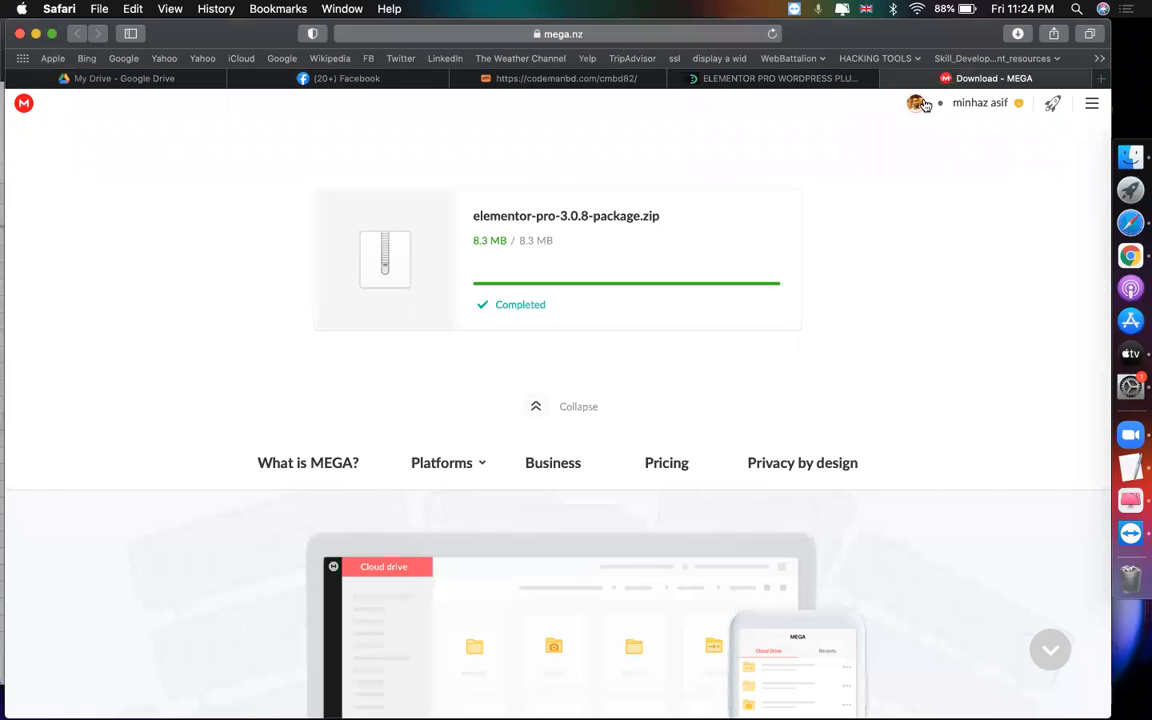
# Locate the downloaded elementor-pro-3.0.8-package.zip in Finder's Downloads folder and extract it.
pyautogui.click(1018, 33)
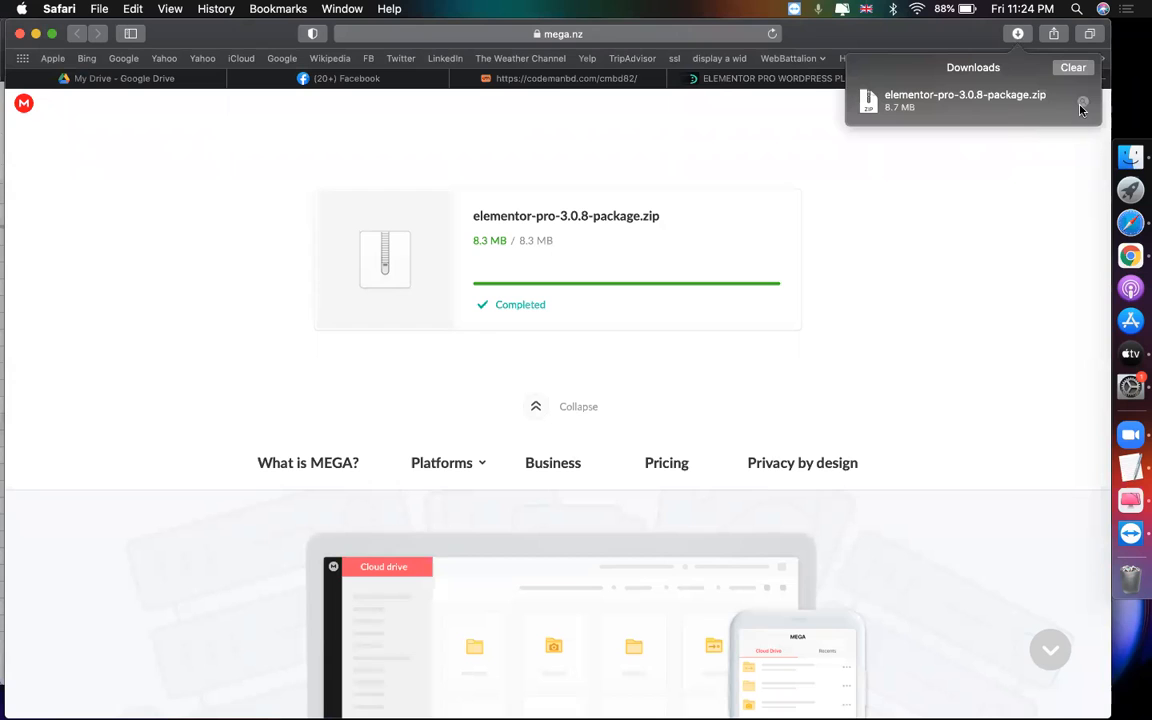
pyautogui.click(1082, 104)
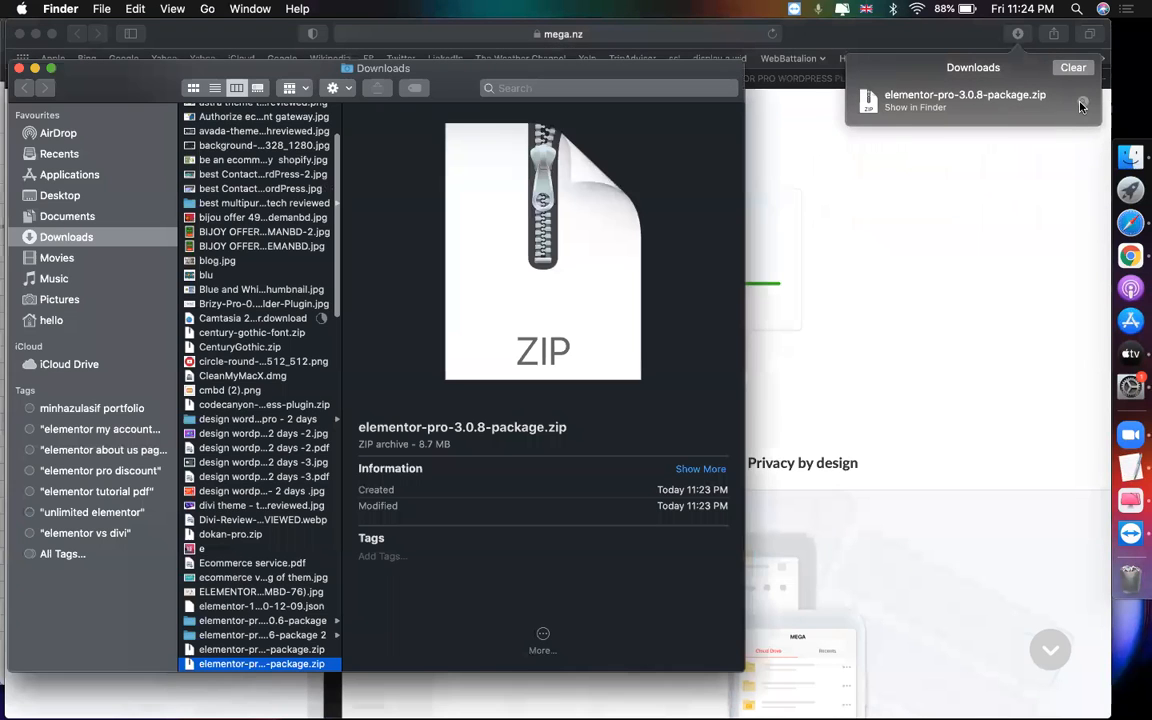
pyautogui.scroll(-3, 268, 553)
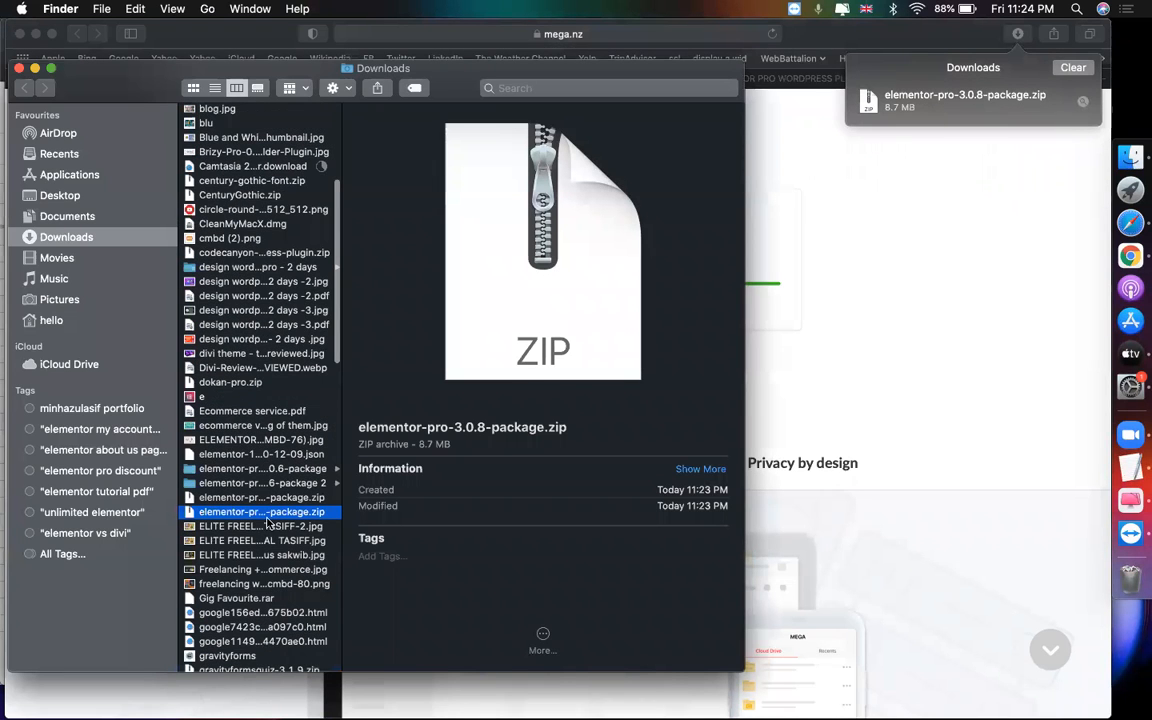
pyautogui.doubleClick(268, 515)
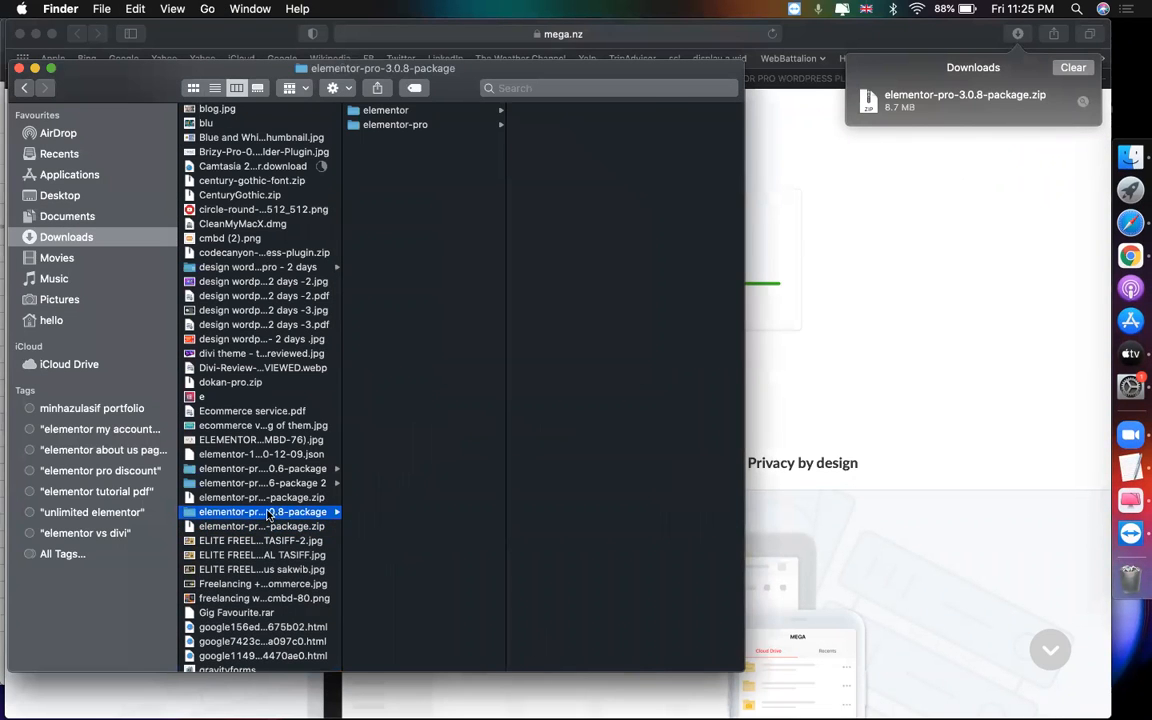
# Compress the elementor and elementor-pro folders inside the extracted package into separate ZIP archives.
pyautogui.click(390, 112)
pyautogui.click(390, 124)
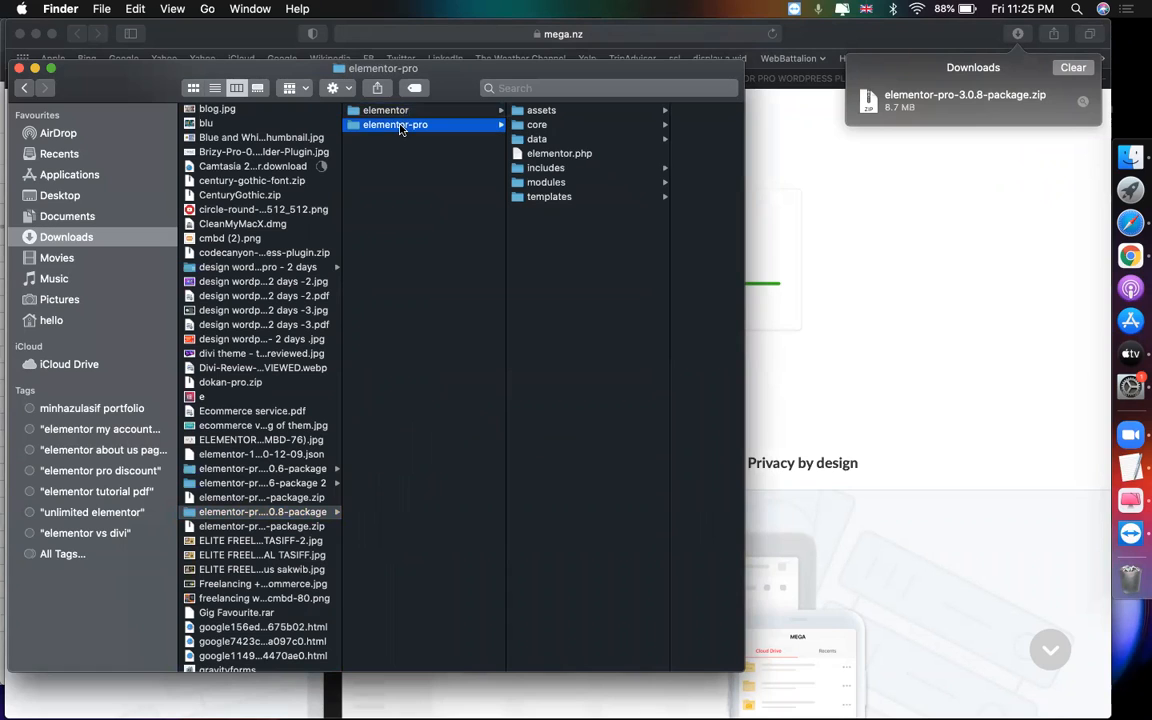
pyautogui.click(387, 113)
pyautogui.rightClick(387, 114)
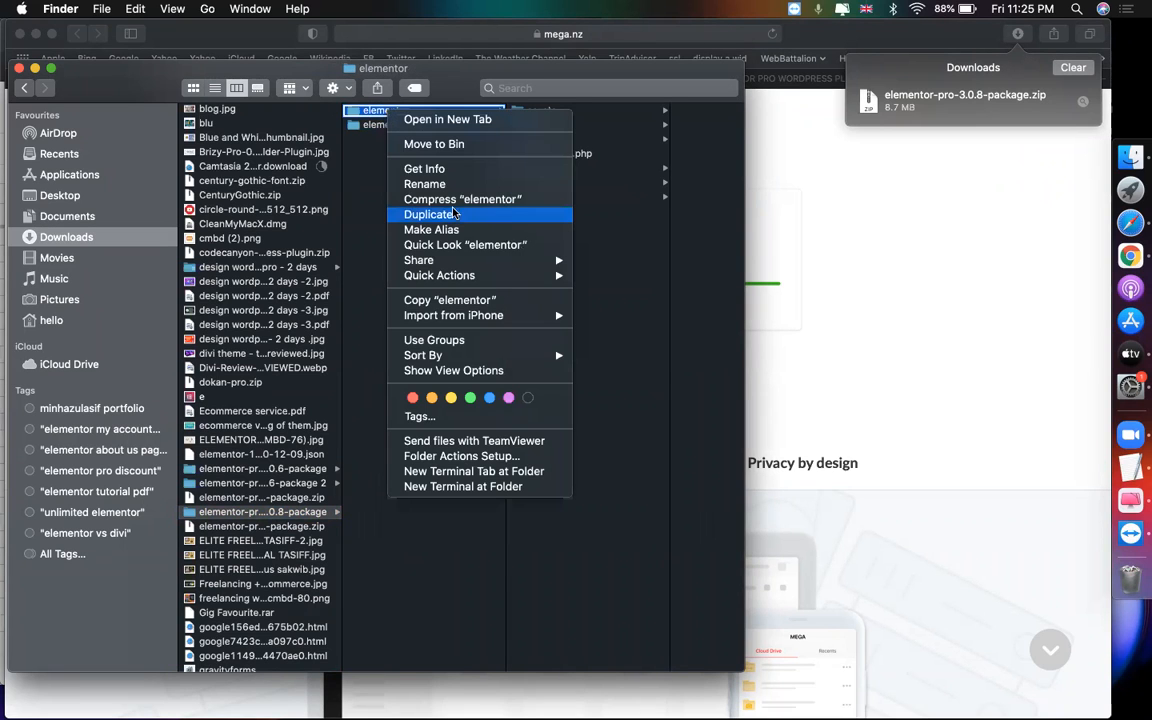
pyautogui.click(378, 133)
pyautogui.click(380, 125)
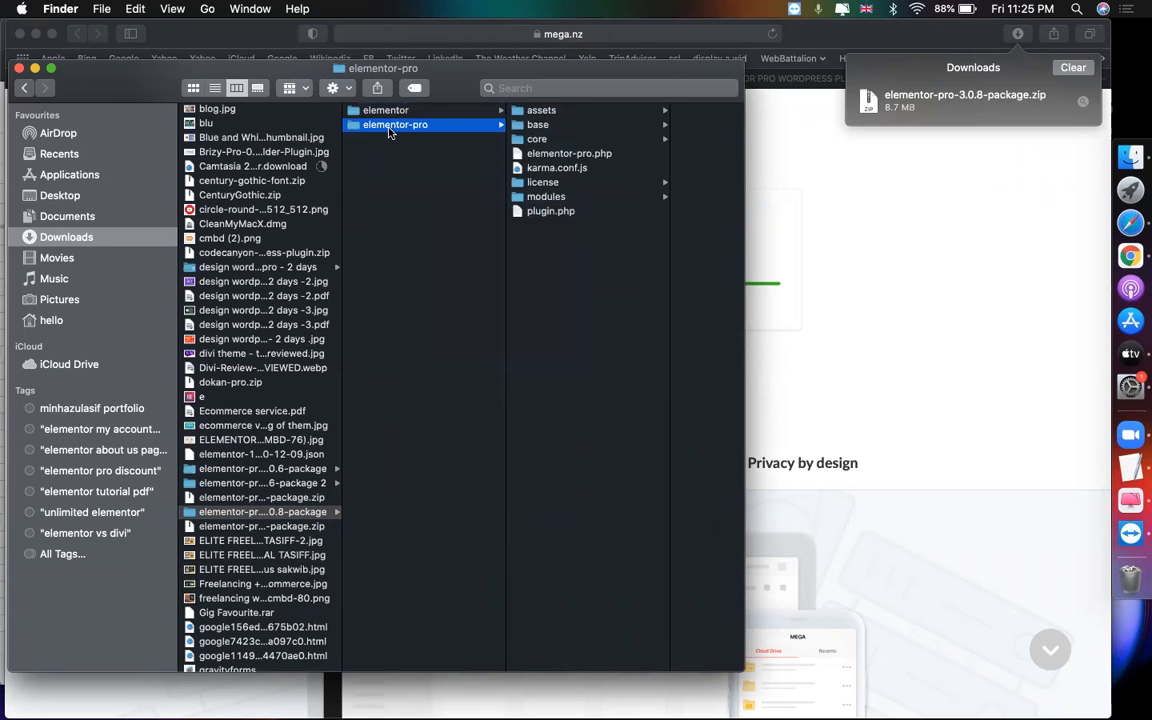
pyautogui.rightClick(391, 126)
pyautogui.click(428, 216)
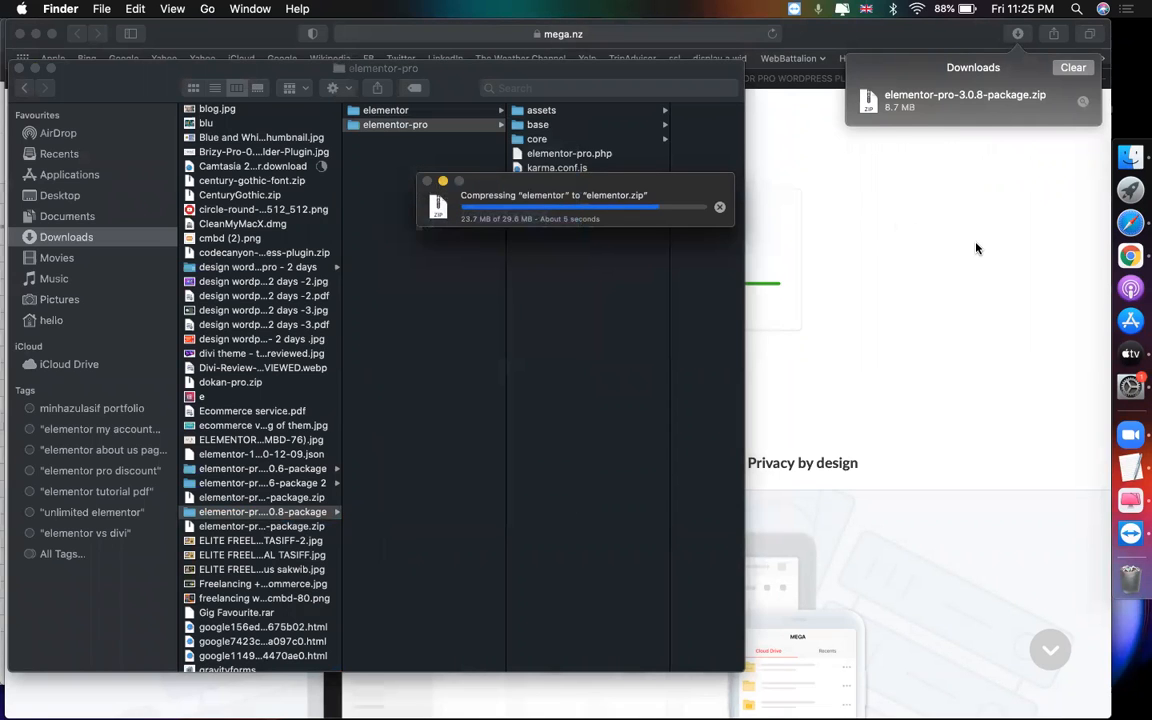
pyautogui.click(392, 115)
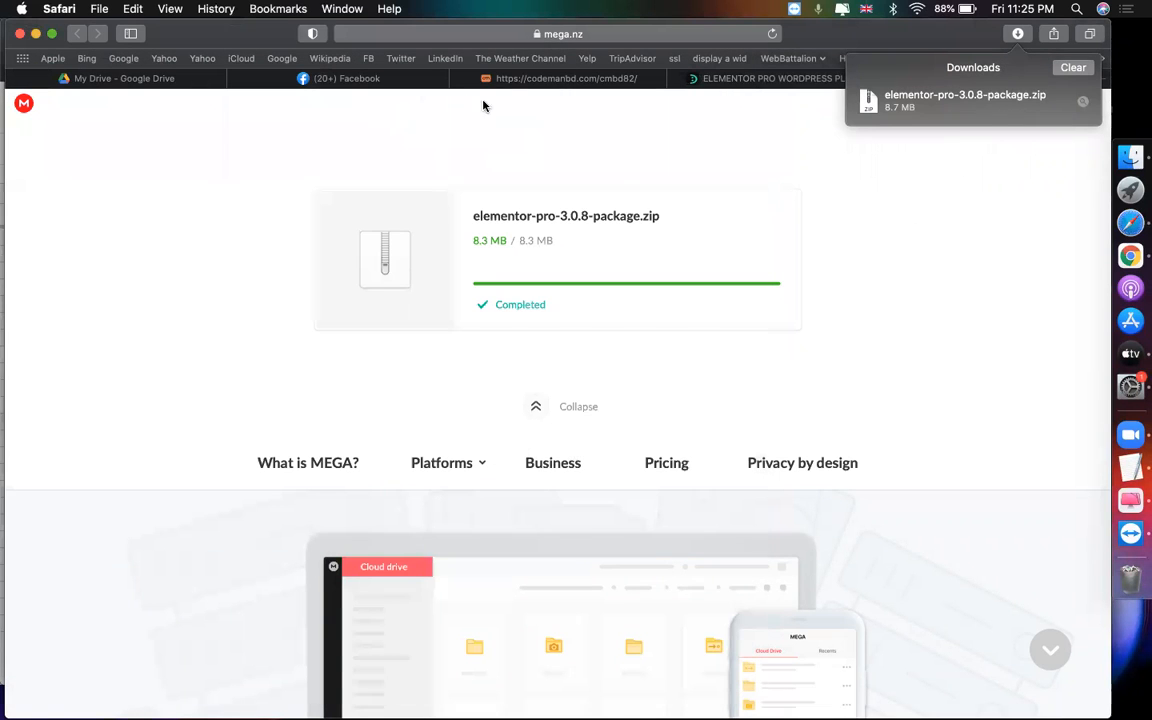
# Return to the cmbd82 site in Safari and open its list of installed plugins from the WordPress dashboard.
pyautogui.click(515, 82)
pyautogui.moveTo(105, 114)
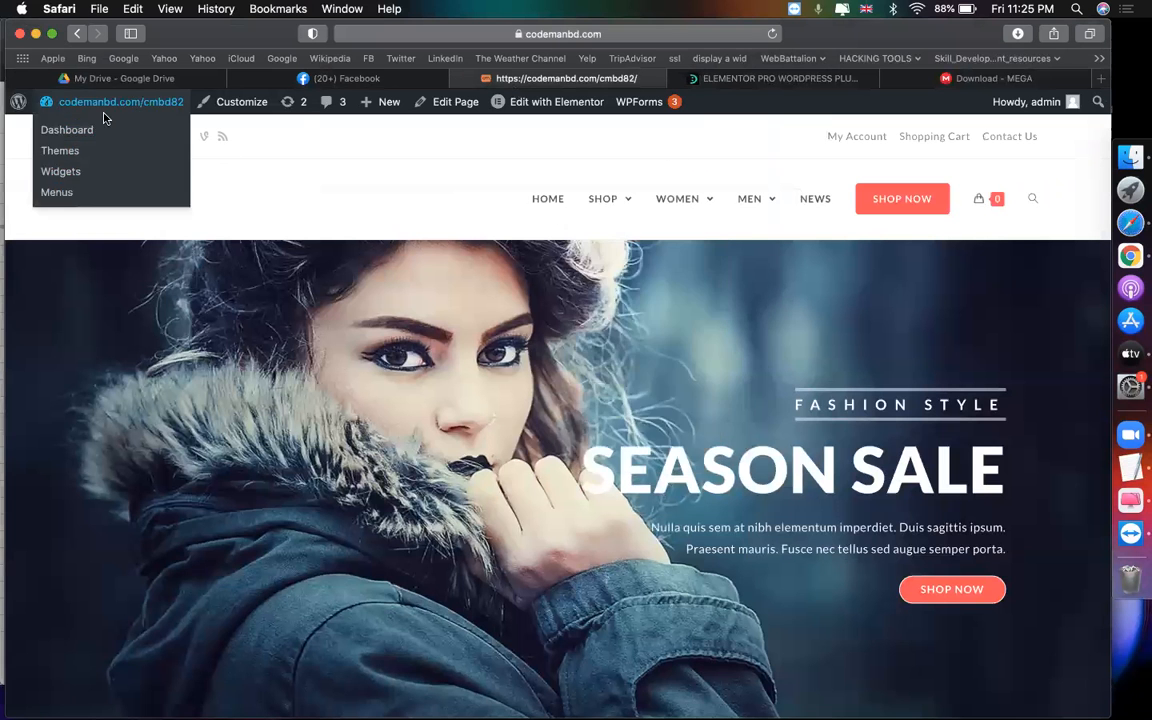
pyautogui.click(67, 130)
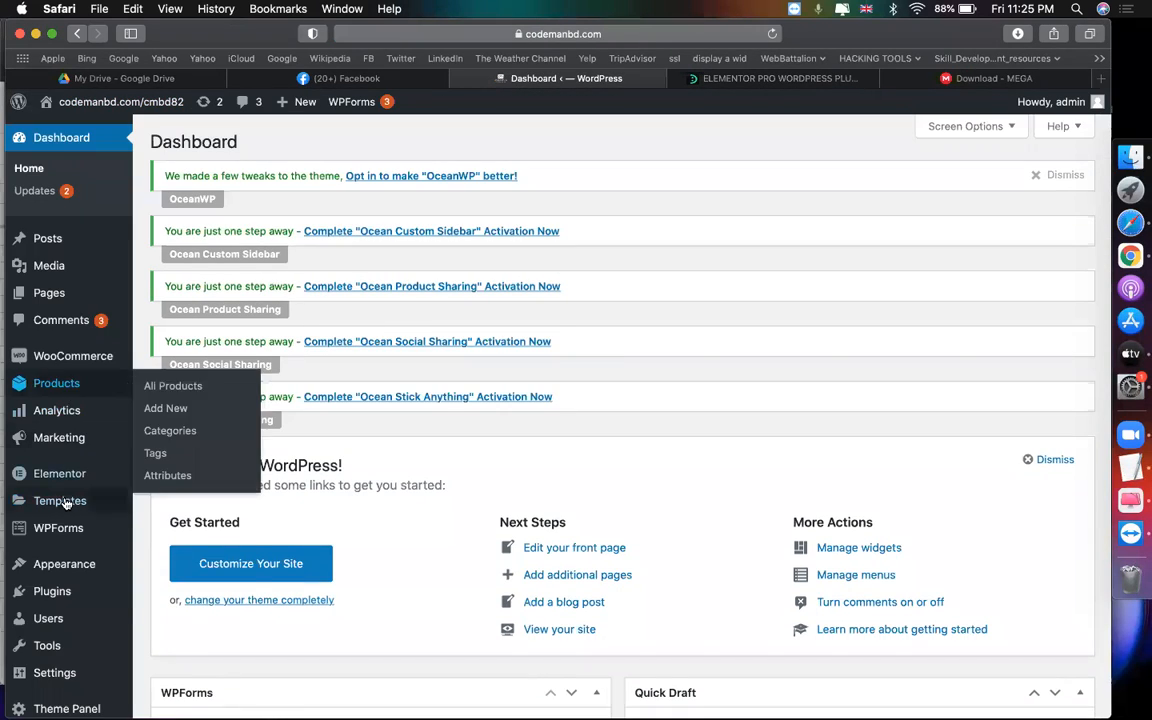
pyautogui.moveTo(55, 591)
pyautogui.click(182, 596)
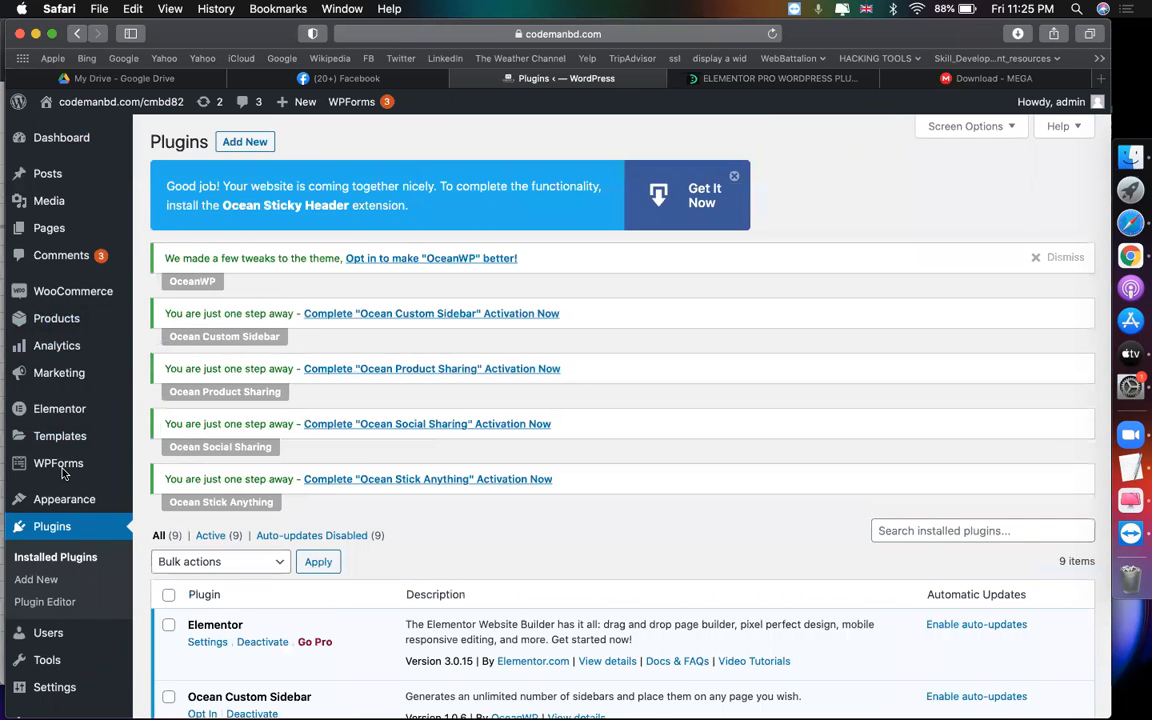
# Deactivate the existing Elementor plugin and delete it from the site.
pyautogui.scroll(-5, 738, 283)
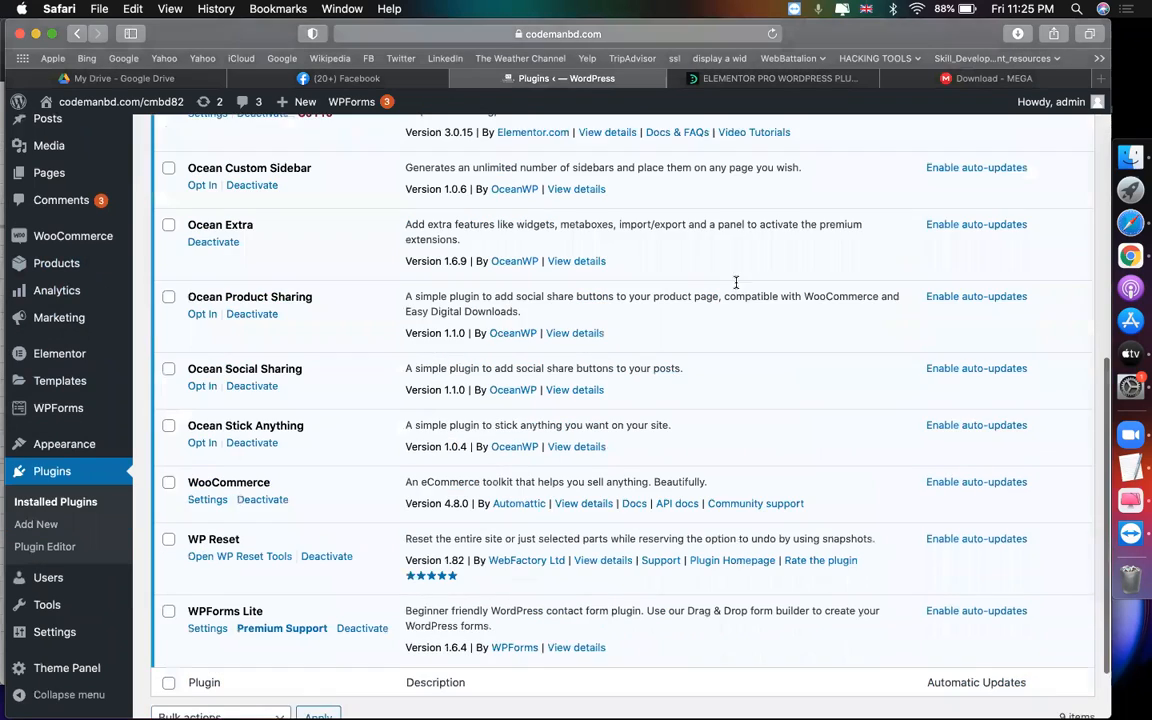
pyautogui.scroll(3, 300, 420)
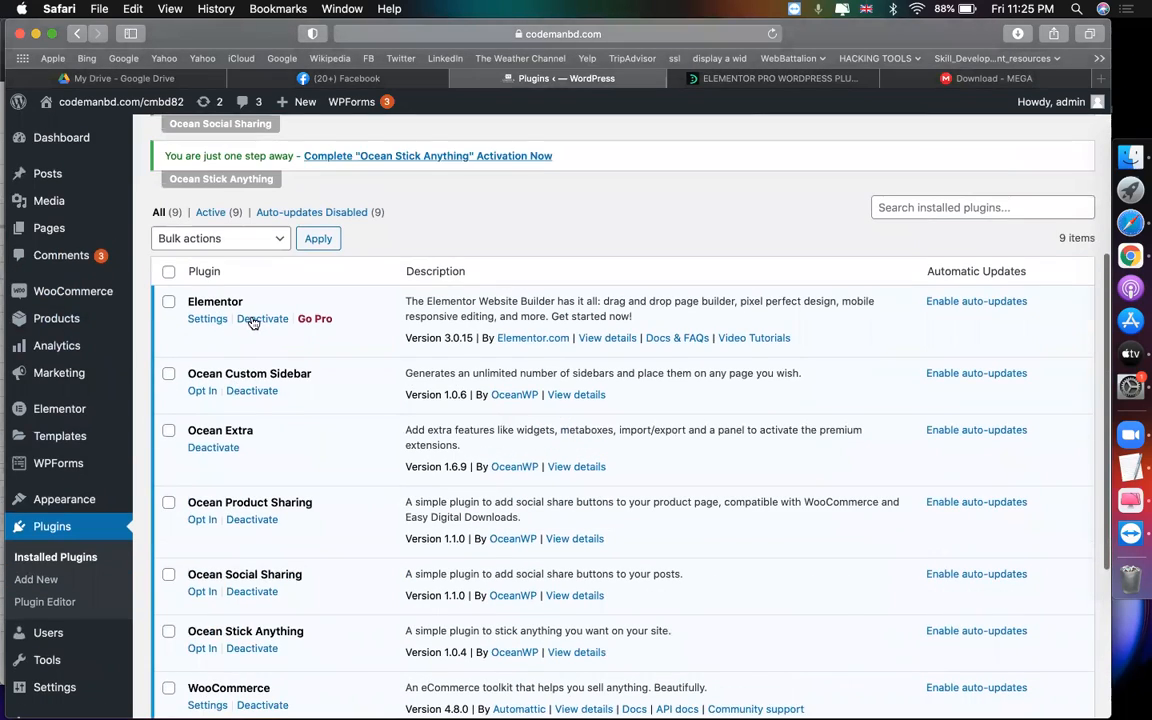
pyautogui.click(255, 322)
pyautogui.click(463, 545)
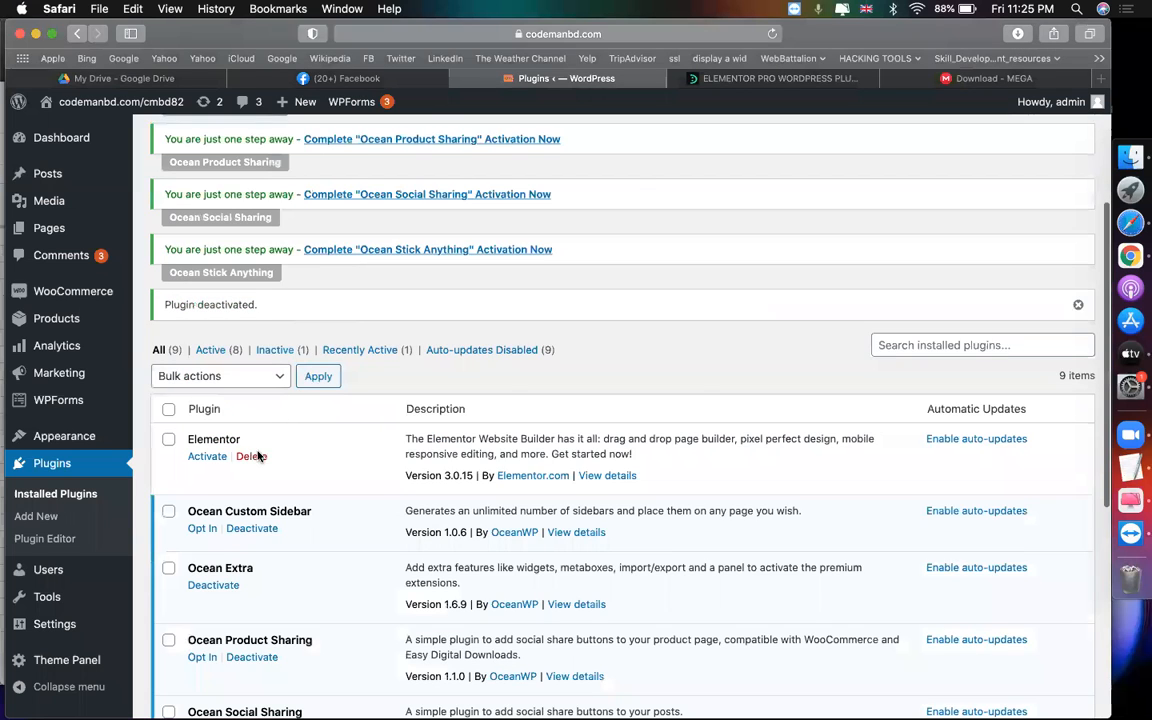
pyautogui.click(251, 456)
pyautogui.press('Return')
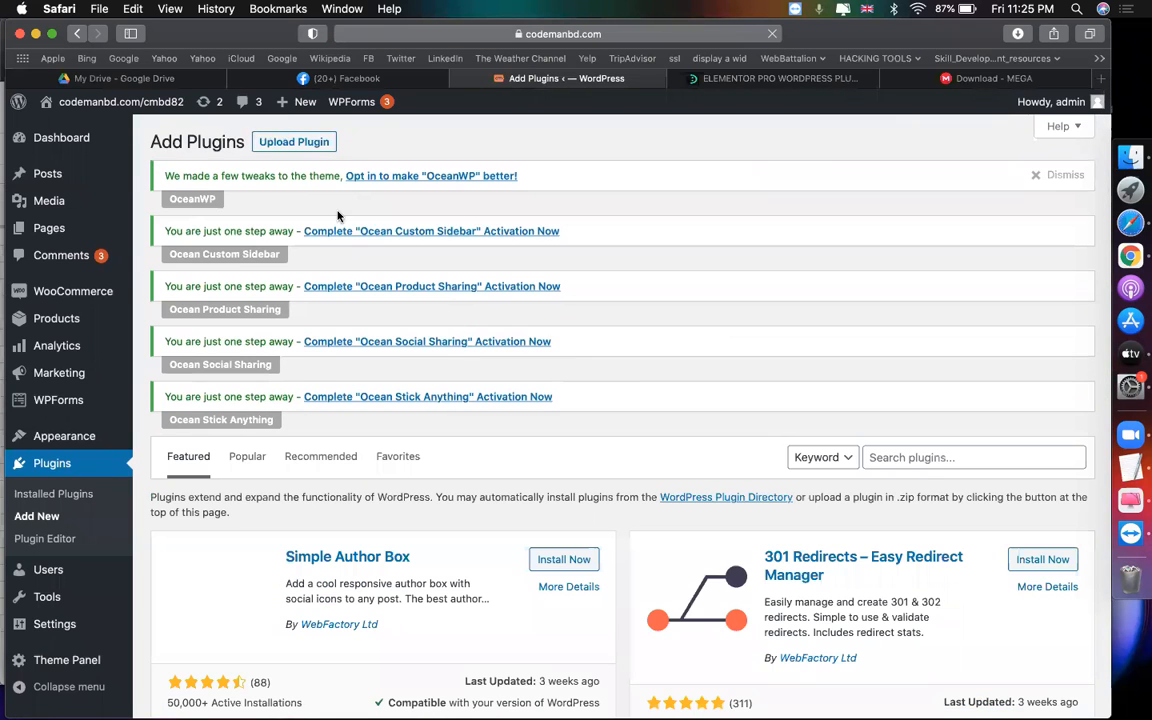
# Upload elementor-pro.zip from the elementor-pro-3.0.8-package folder in Downloads and install it as a plugin.
pyautogui.click(296, 143)
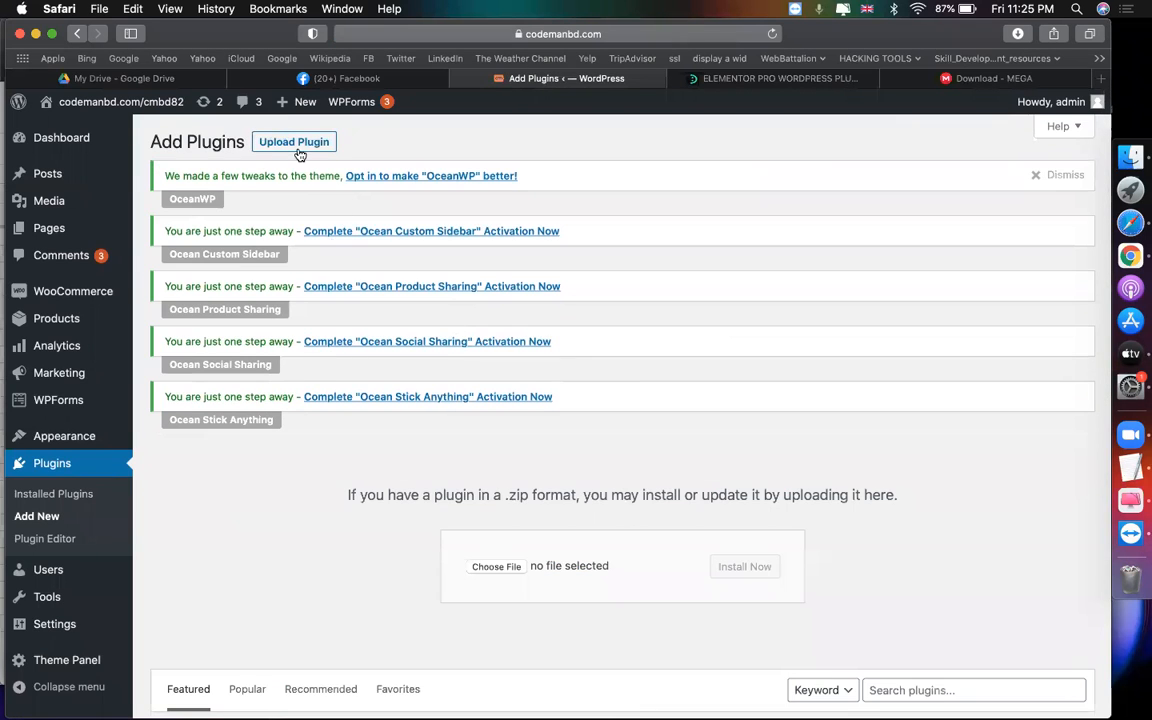
pyautogui.click(497, 567)
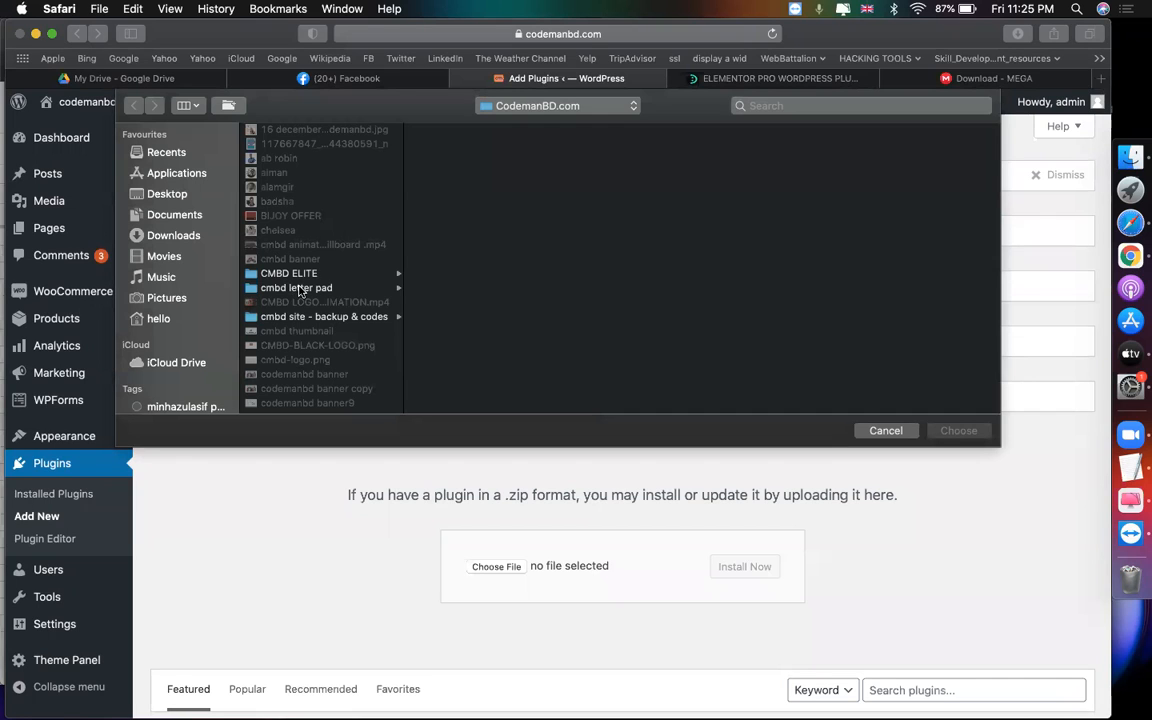
pyautogui.click(196, 240)
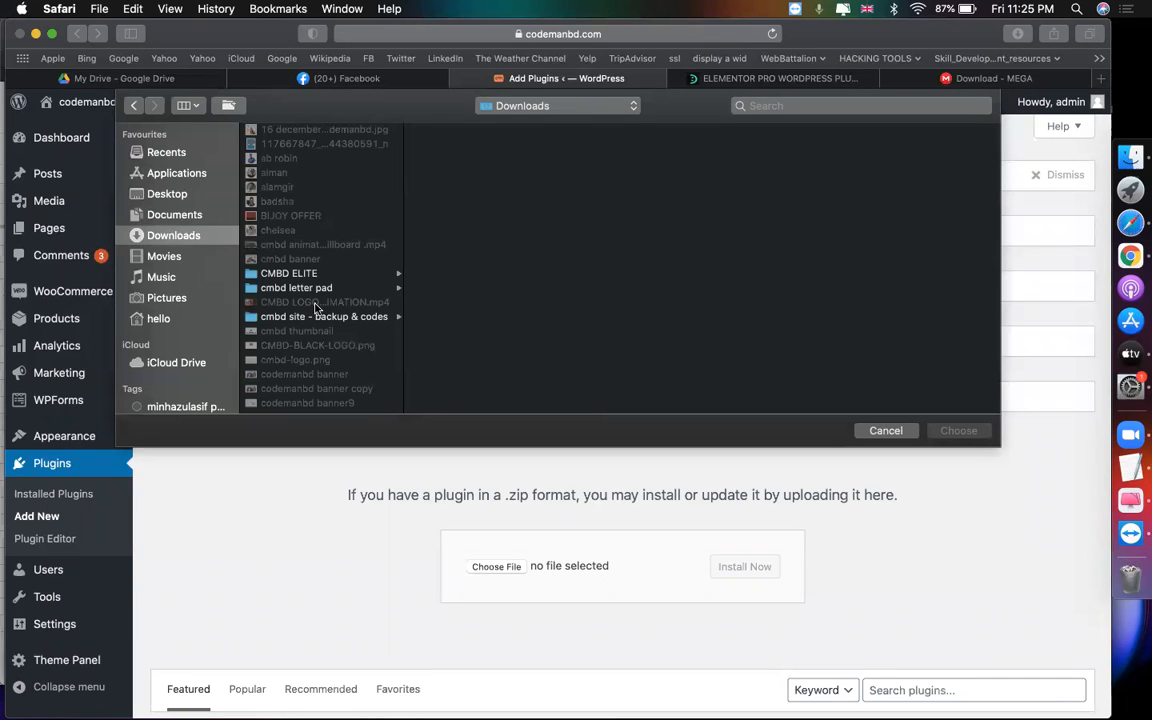
pyautogui.press('e')
pyautogui.scroll(-5, 316, 308)
pyautogui.click(320, 266)
pyautogui.doubleClick(465, 158)
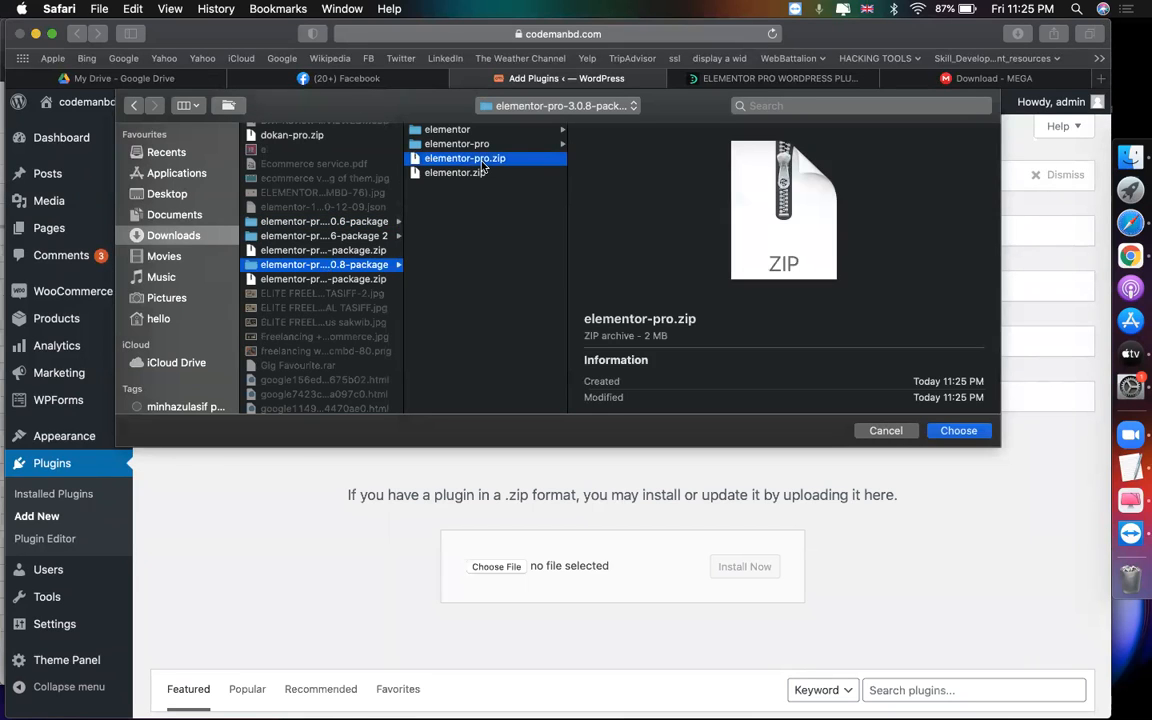
pyautogui.click(748, 566)
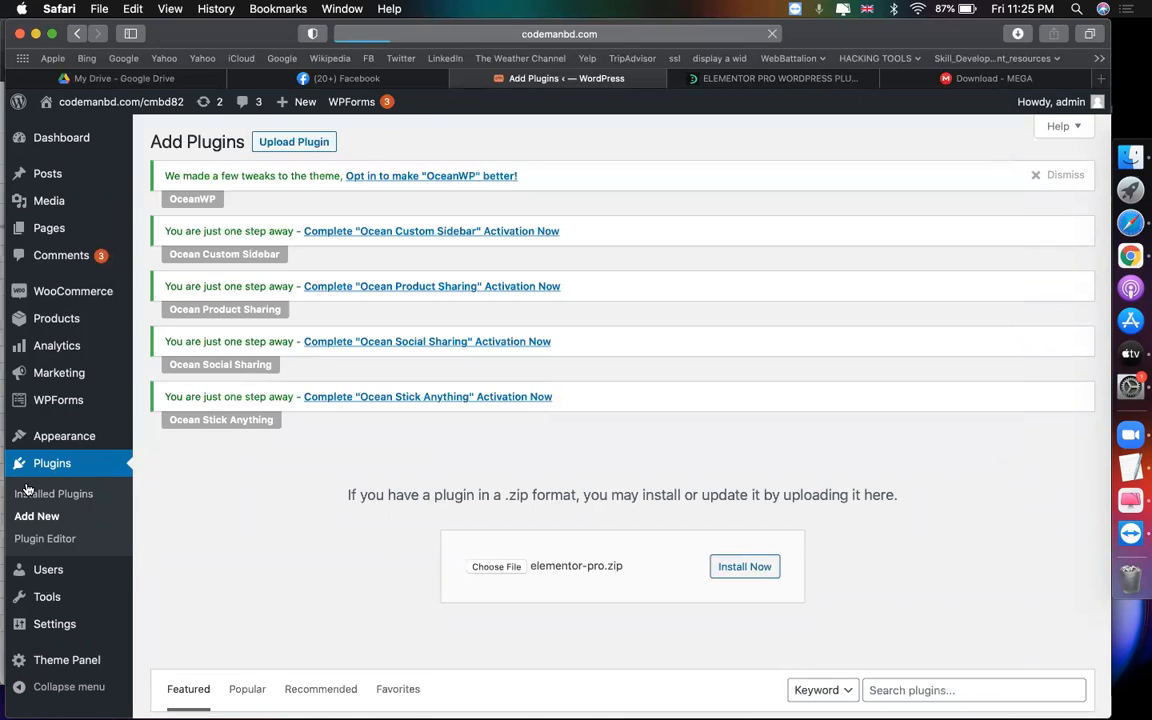
# Open the Add Plugins page in a new tab, and upload and install elementor.zip from the same package folder.
pyautogui.rightClick(32, 519)
pyautogui.click(70, 524)
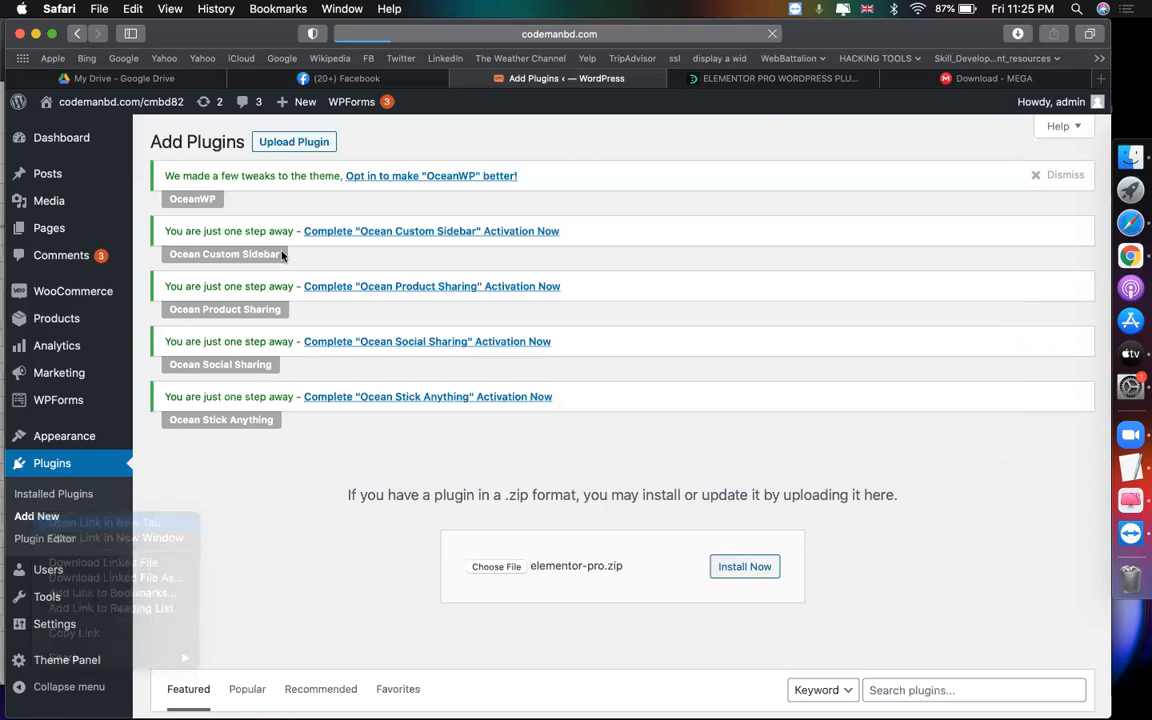
pyautogui.click(643, 82)
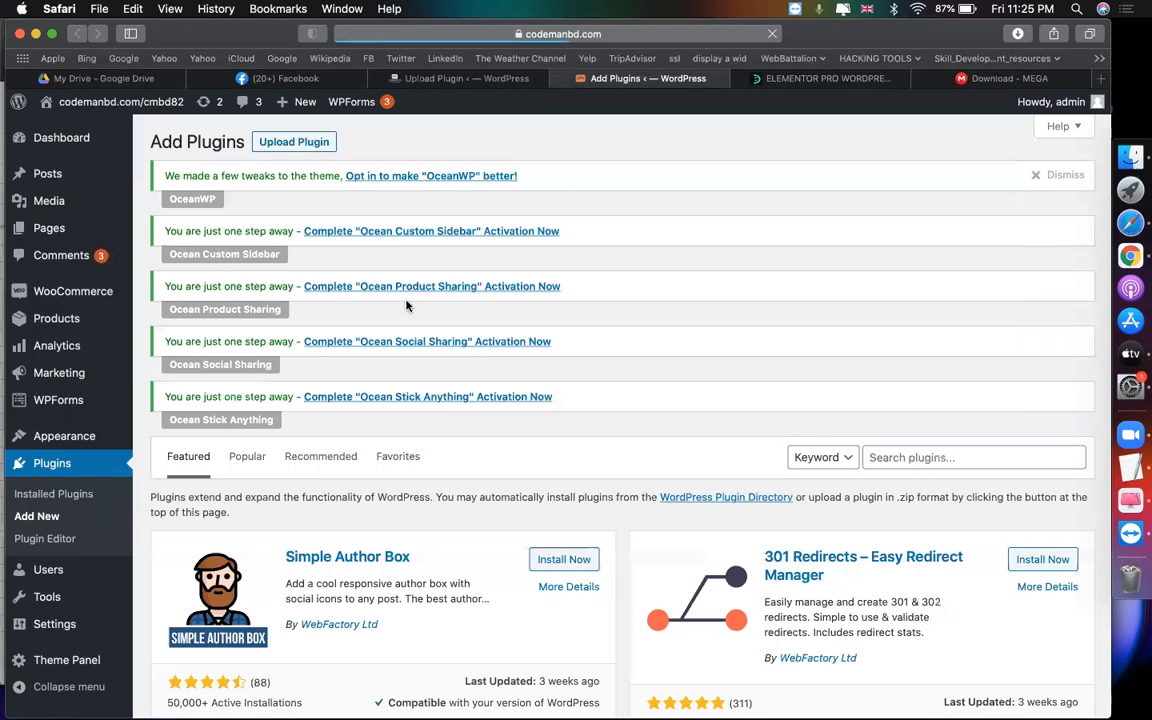
pyautogui.click(295, 143)
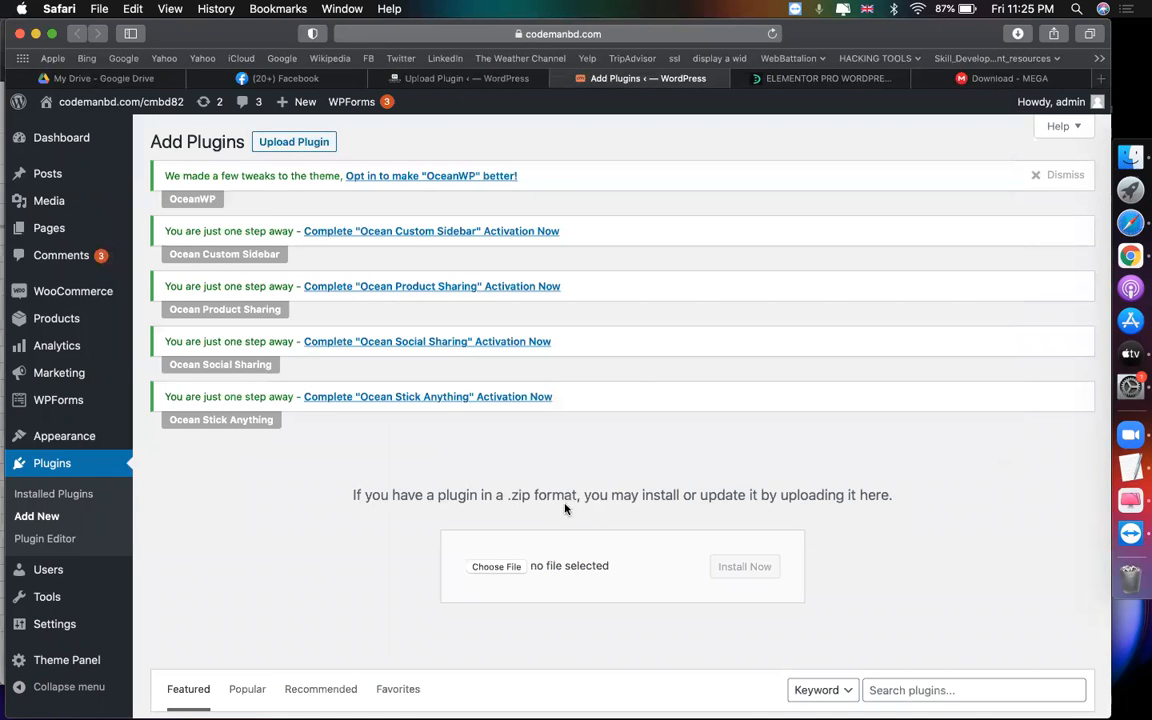
pyautogui.click(494, 577)
pyautogui.doubleClick(322, 174)
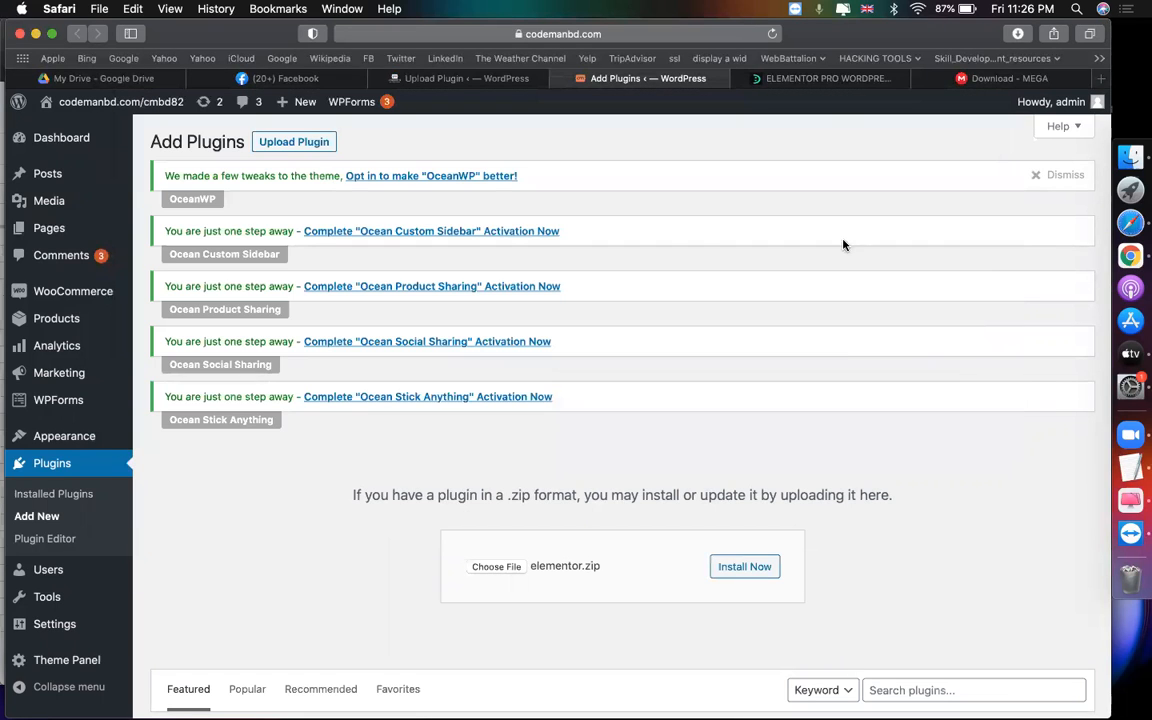
pyautogui.click(740, 566)
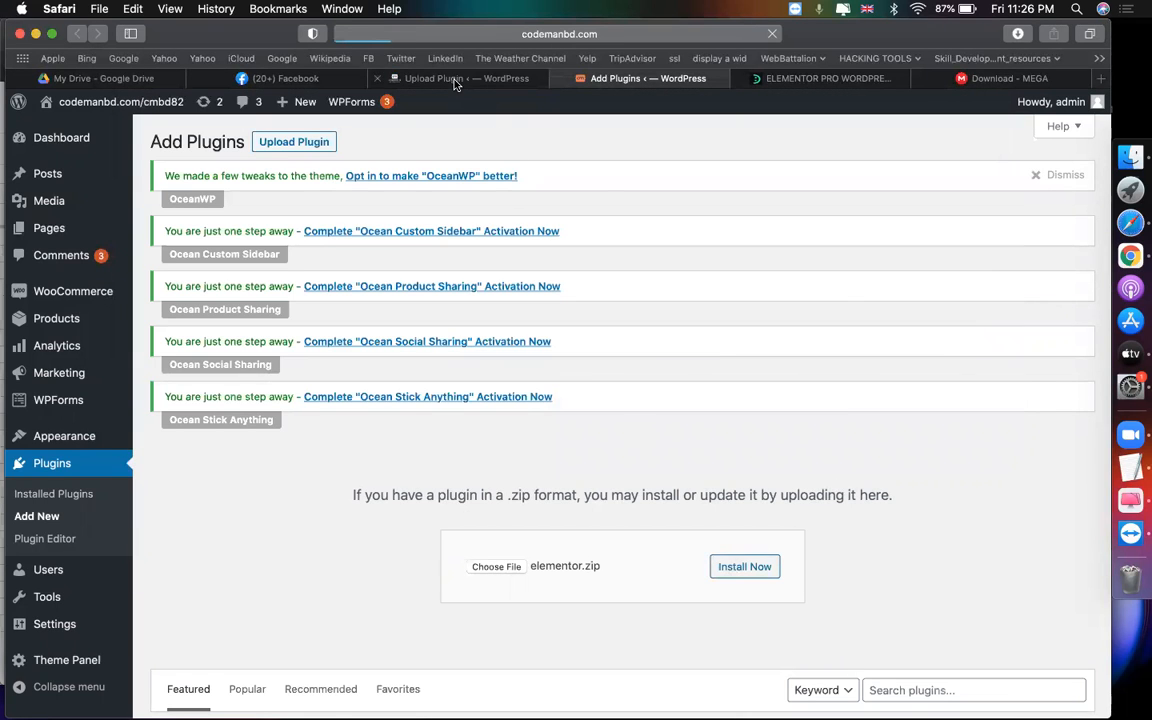
# Activate the uploaded Elementor Pro plugin and return to the Elementor upload tab.
pyautogui.click(415, 78)
pyautogui.click(207, 524)
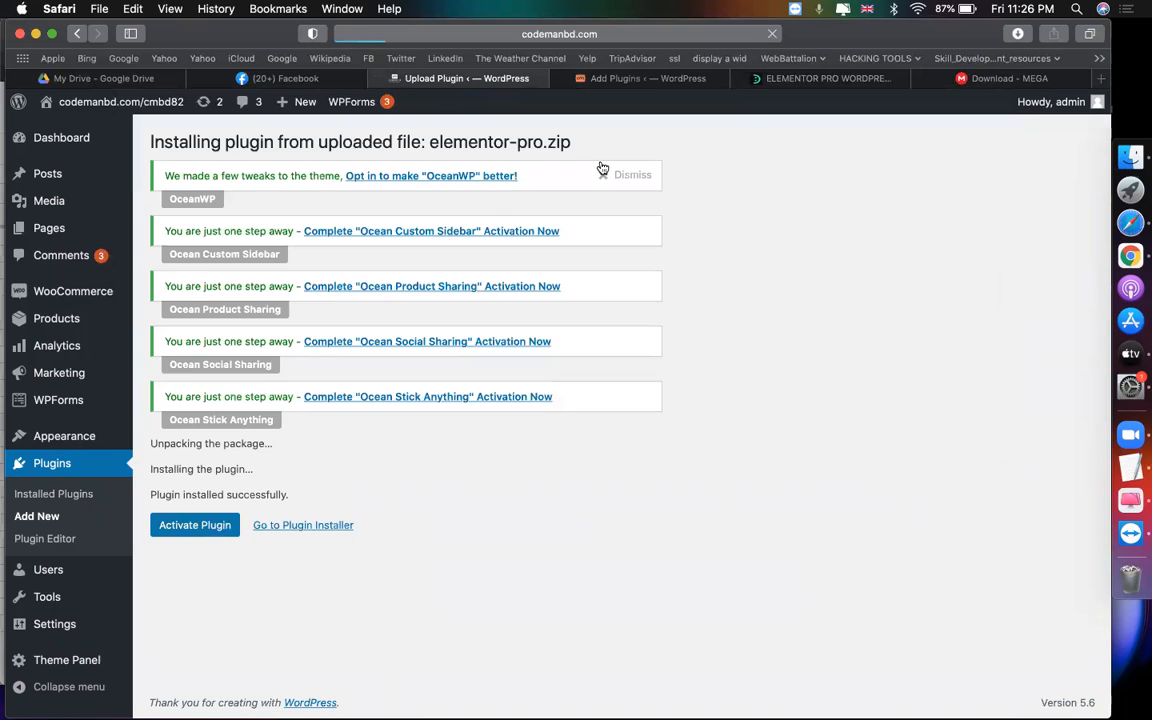
pyautogui.click(648, 78)
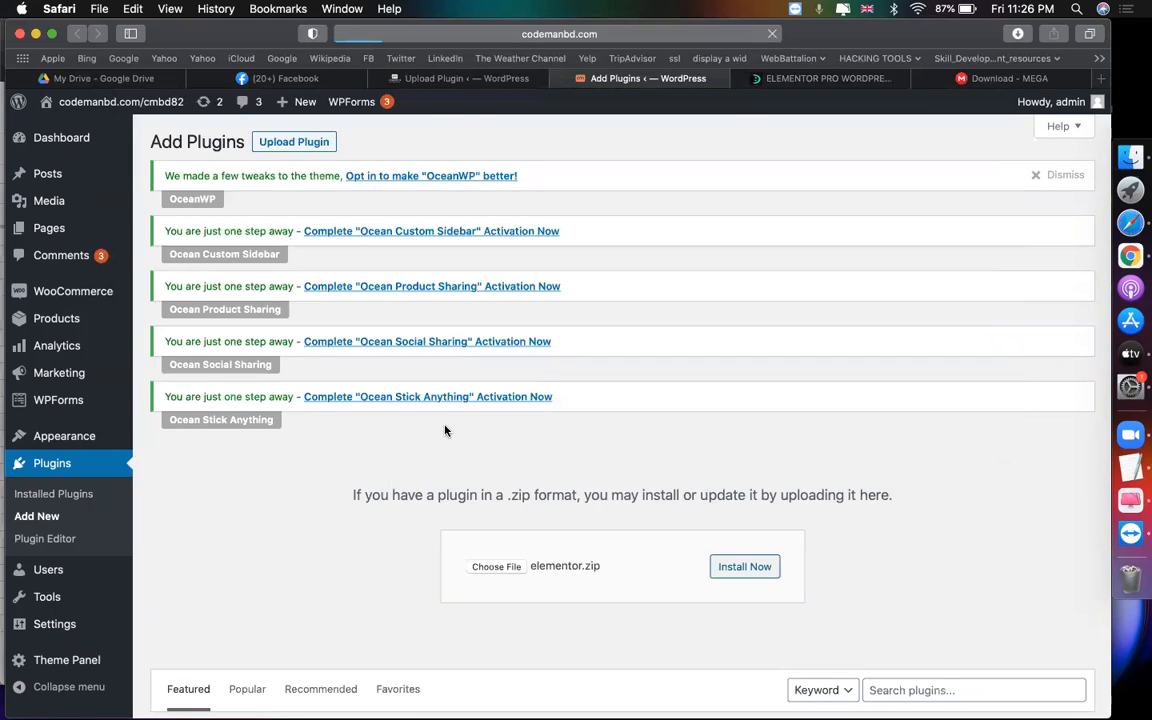
# Close the MEGA download tab and return to the Elementor Pro page on DevelopersZone.net.
pyautogui.click(985, 78)
pyautogui.click(840, 80)
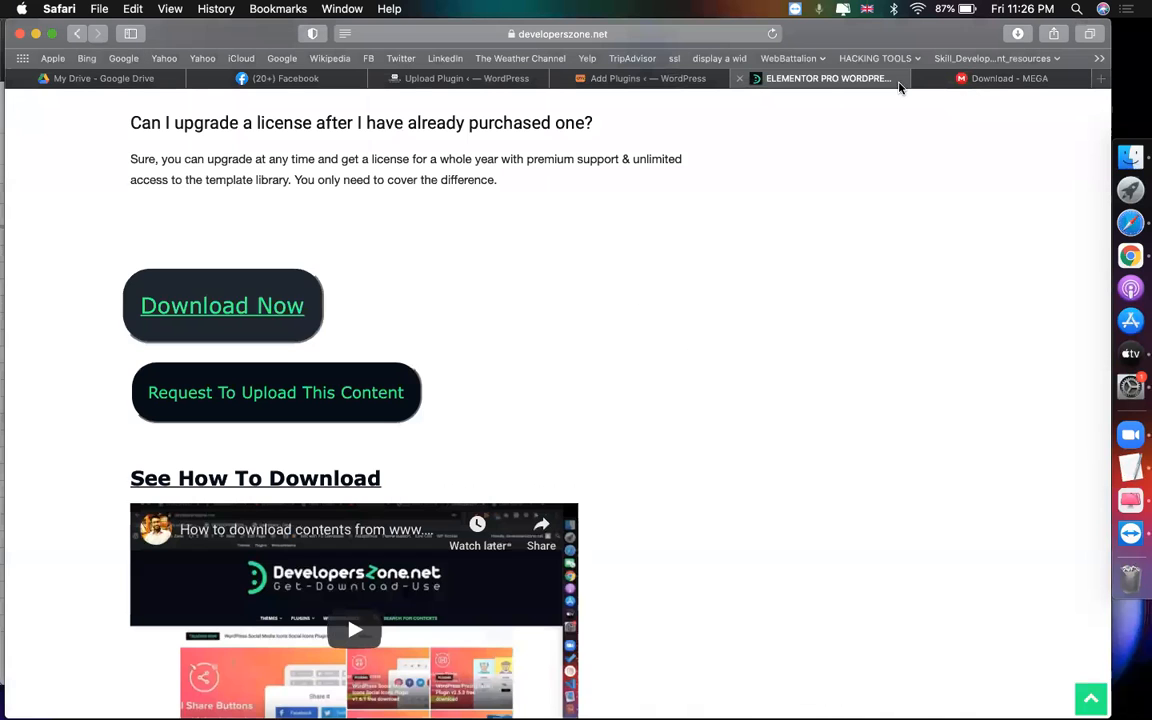
pyautogui.click(921, 78)
# Search DevelopersZone.net for "jet" and browse the Jet plugin listings.
pyautogui.scroll(20, 940, 238)
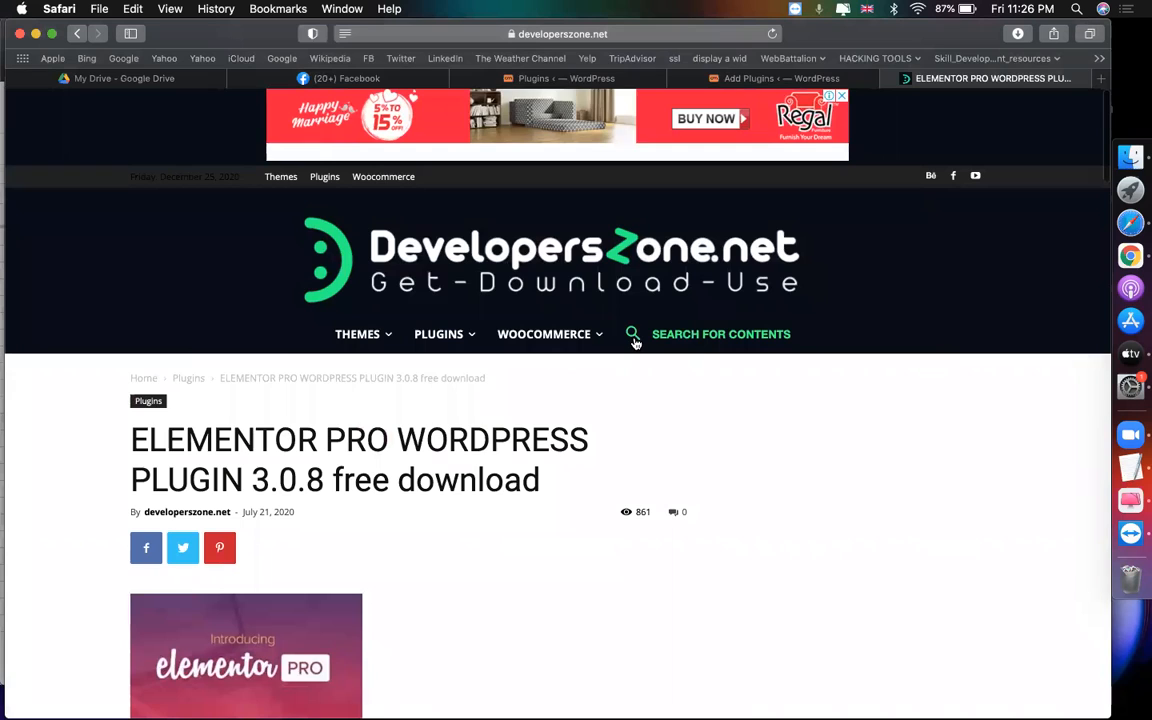
pyautogui.click(633, 336)
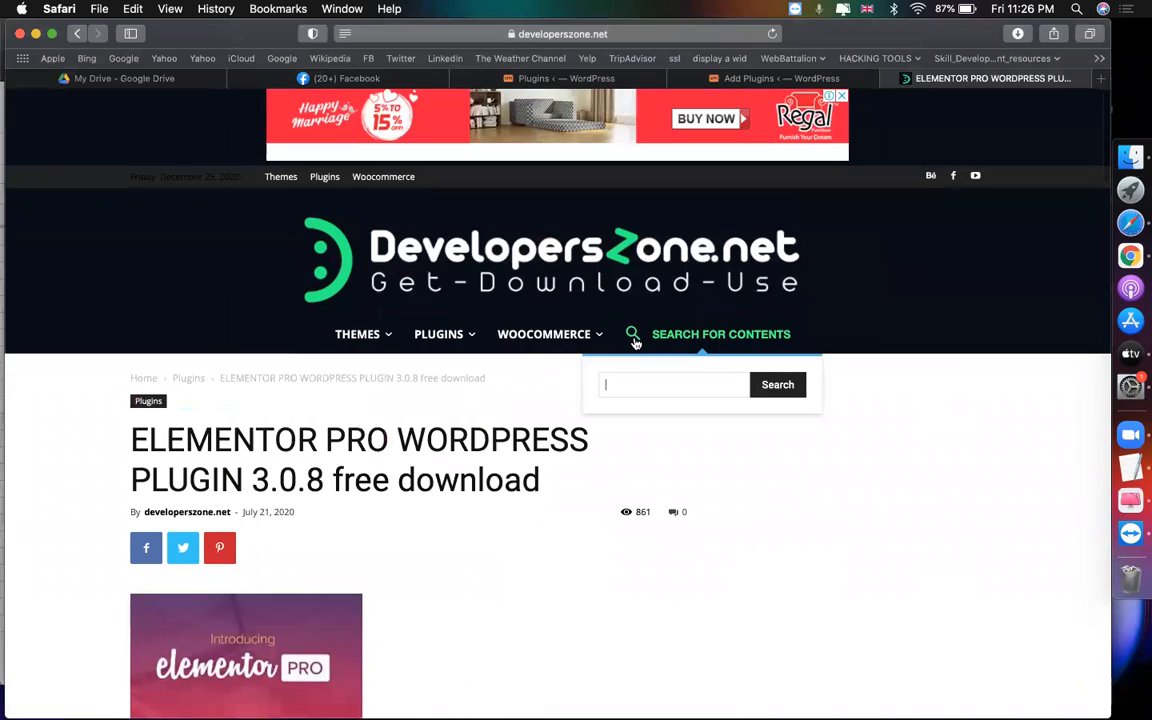
pyautogui.press('Return')
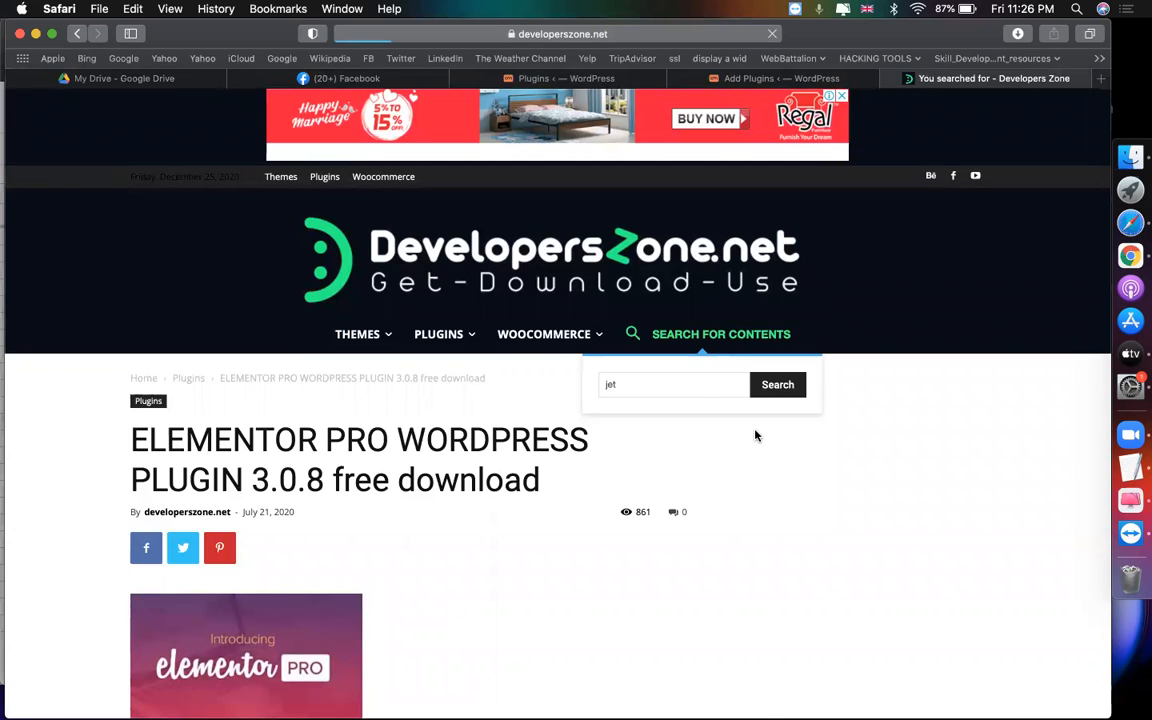
pyautogui.scroll(-10, 559, 418)
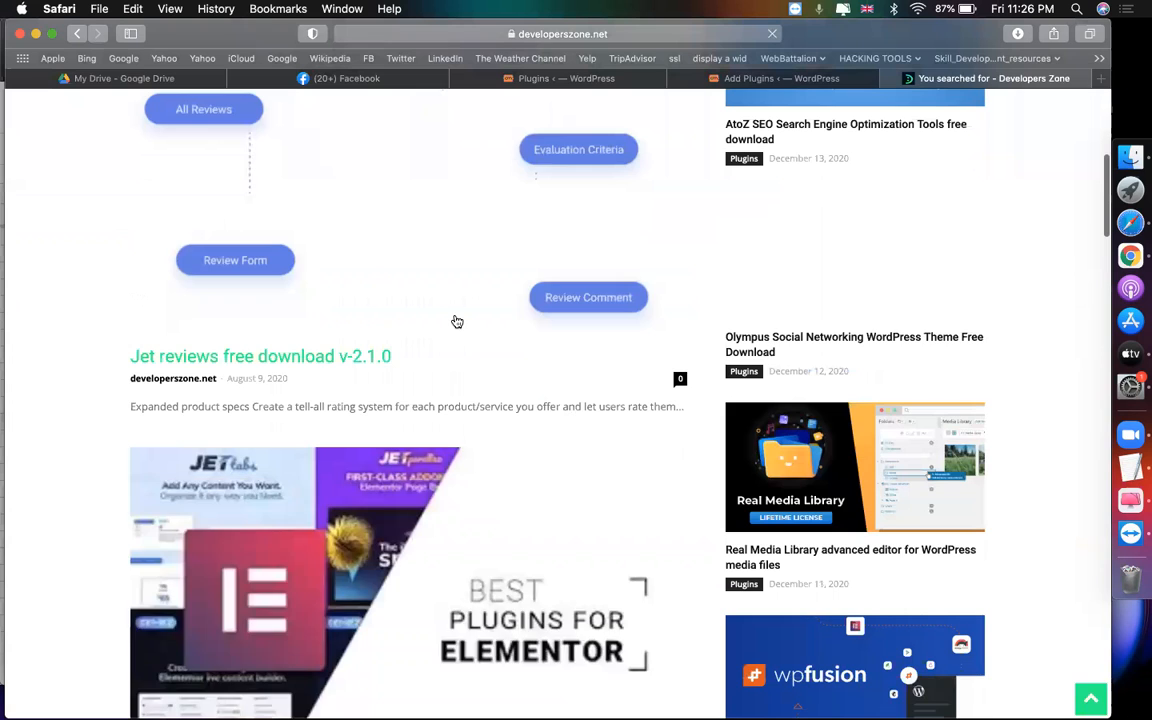
pyautogui.scroll(-5, 455, 321)
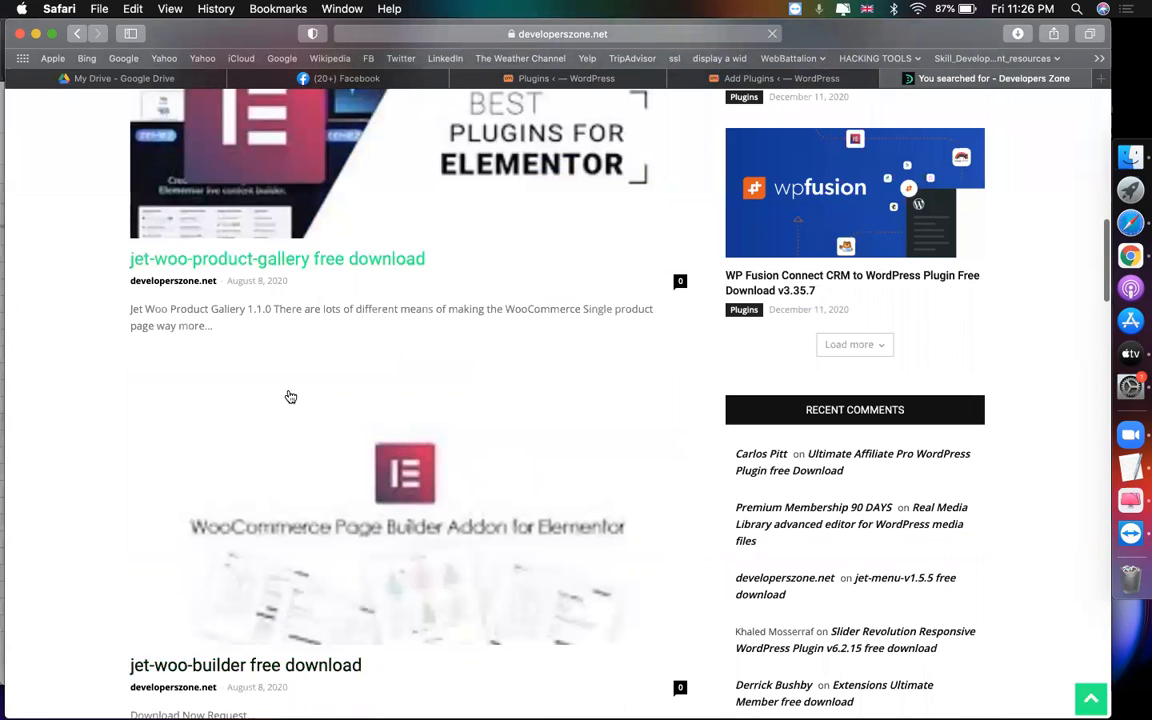
pyautogui.scroll(2, 85, 326)
pyautogui.scroll(-4, 85, 326)
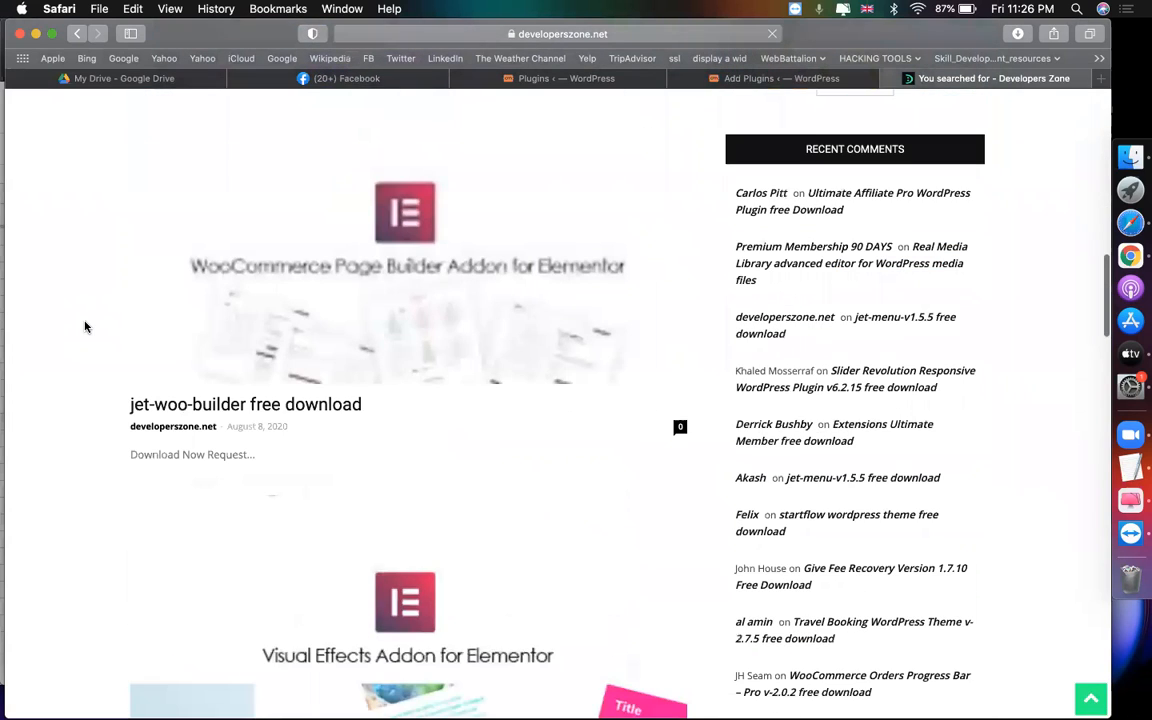
# Open the jet-woo-builder and jet-elements free download pages from the search results in new tabs.
pyautogui.rightClick(225, 406)
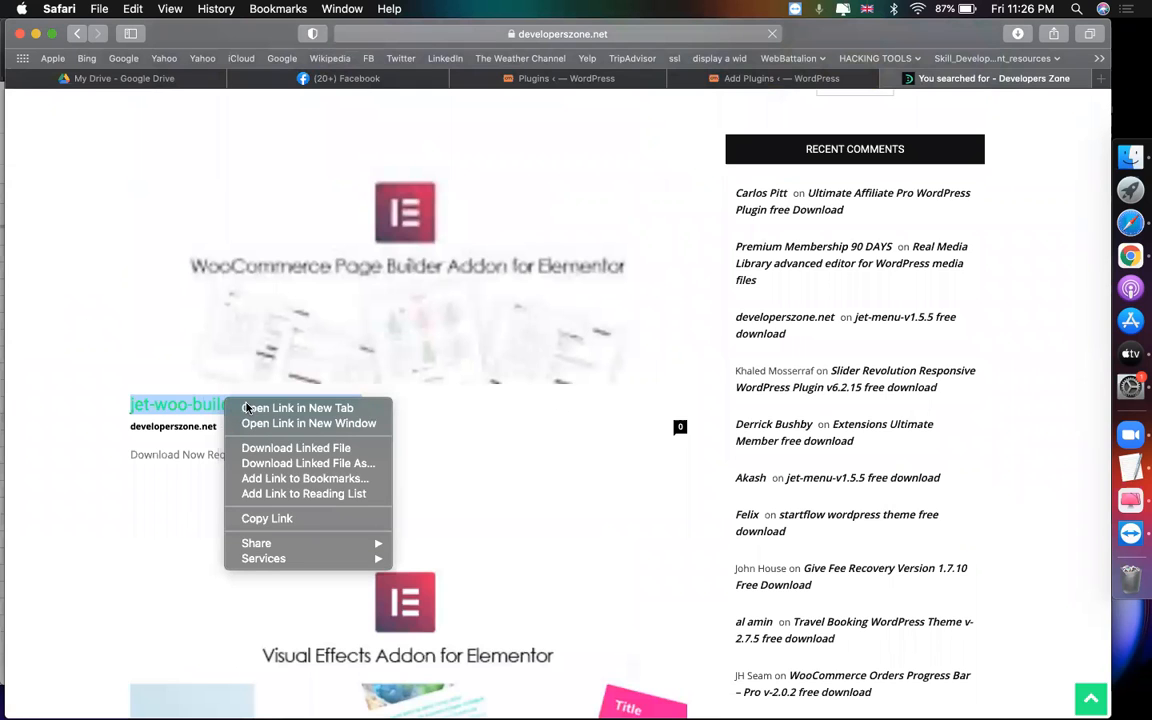
pyautogui.click(250, 410)
pyautogui.scroll(-5, 210, 520)
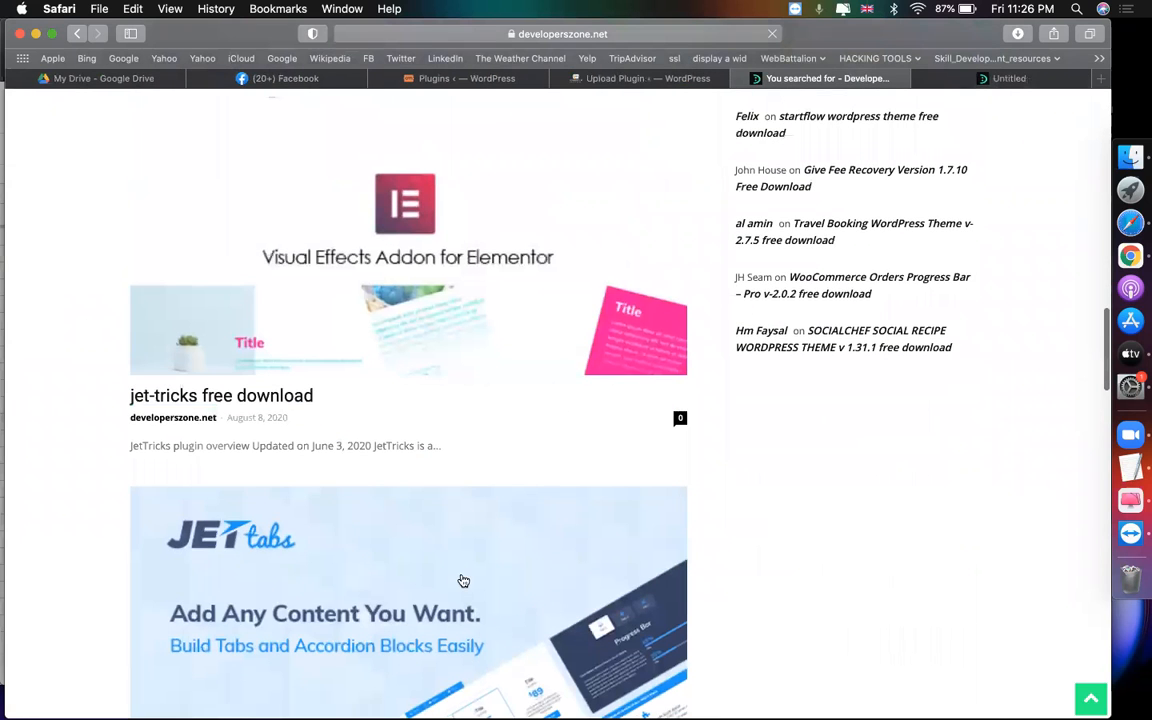
pyautogui.scroll(-10, 463, 581)
pyautogui.scroll(-8, 463, 581)
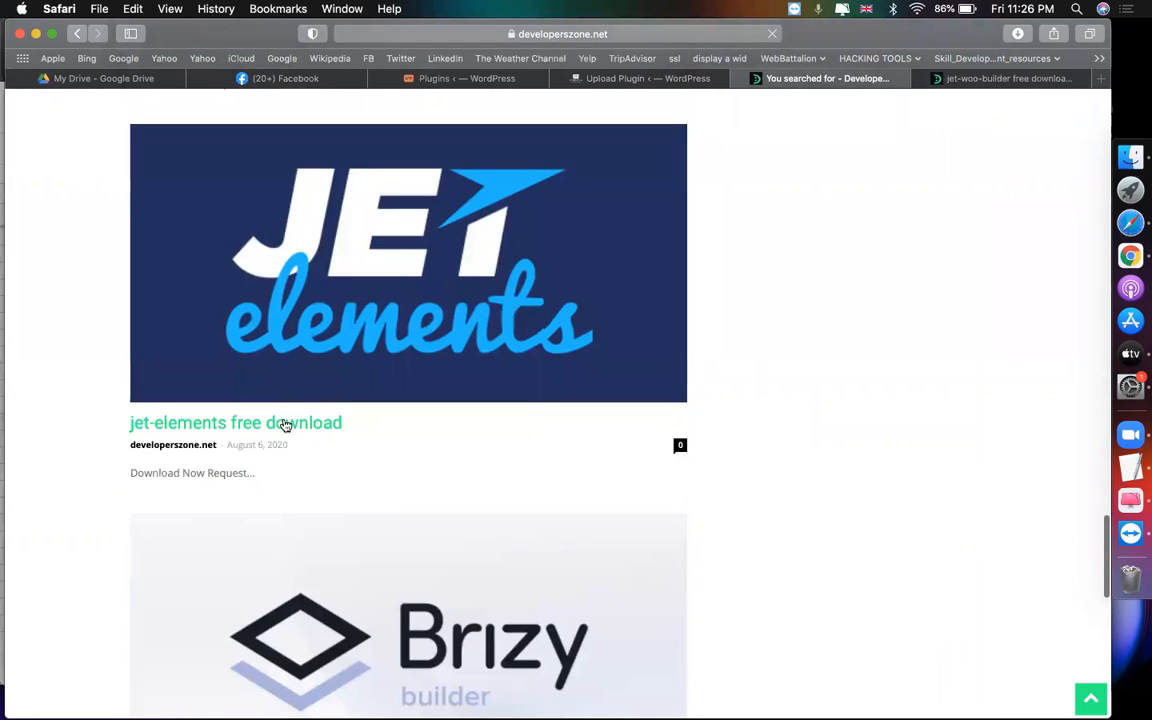
pyautogui.rightClick(284, 425)
pyautogui.click(300, 428)
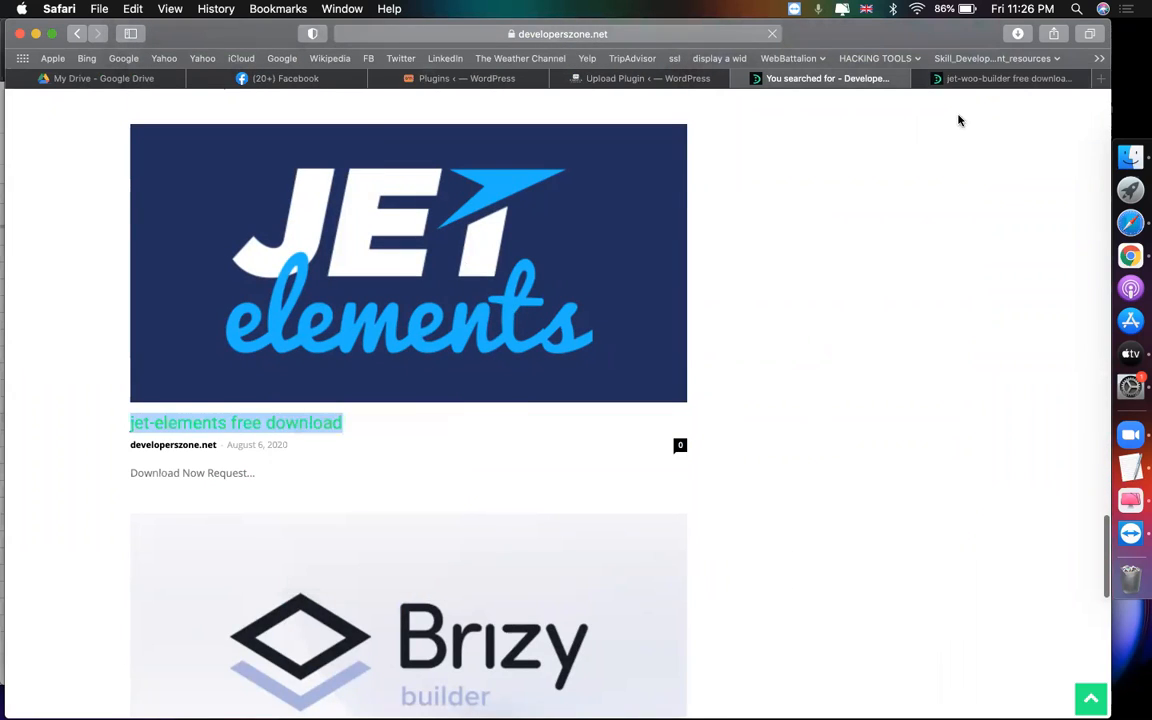
# Try to download jet-woo-builder from its DevelopersZone.net page, and close the DoUploads tab.
pyautogui.click(872, 82)
pyautogui.scroll(-3, 641, 508)
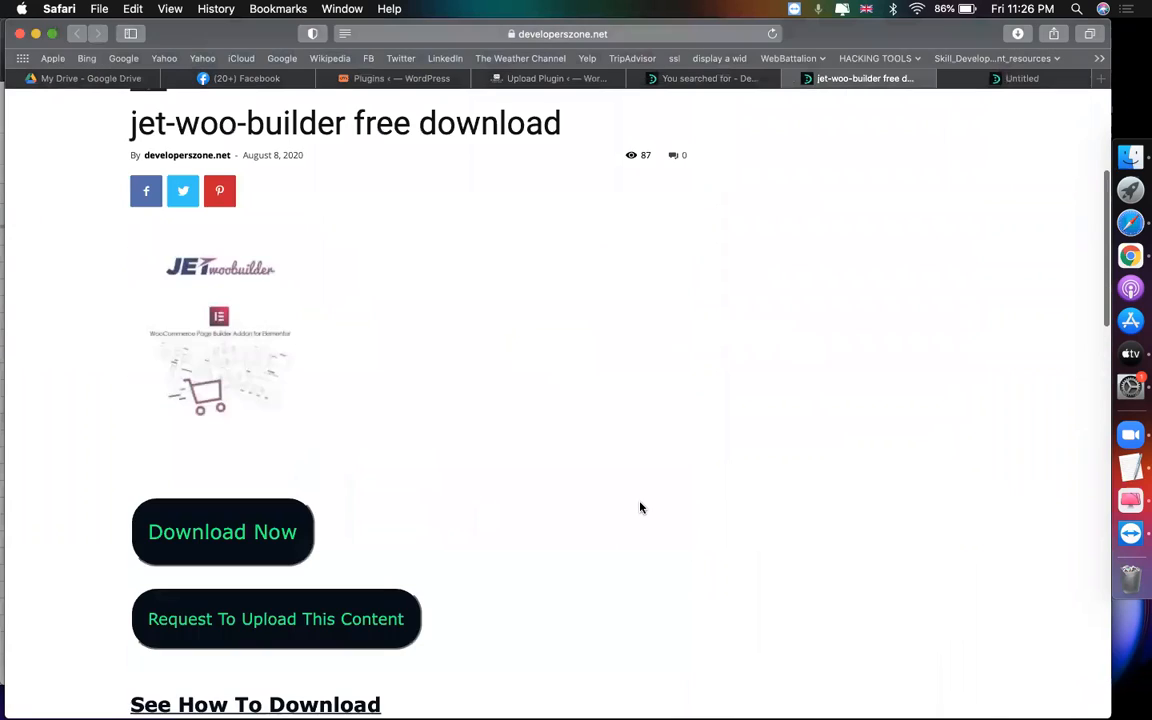
pyautogui.scroll(-5, 640, 506)
pyautogui.scroll(4, 640, 506)
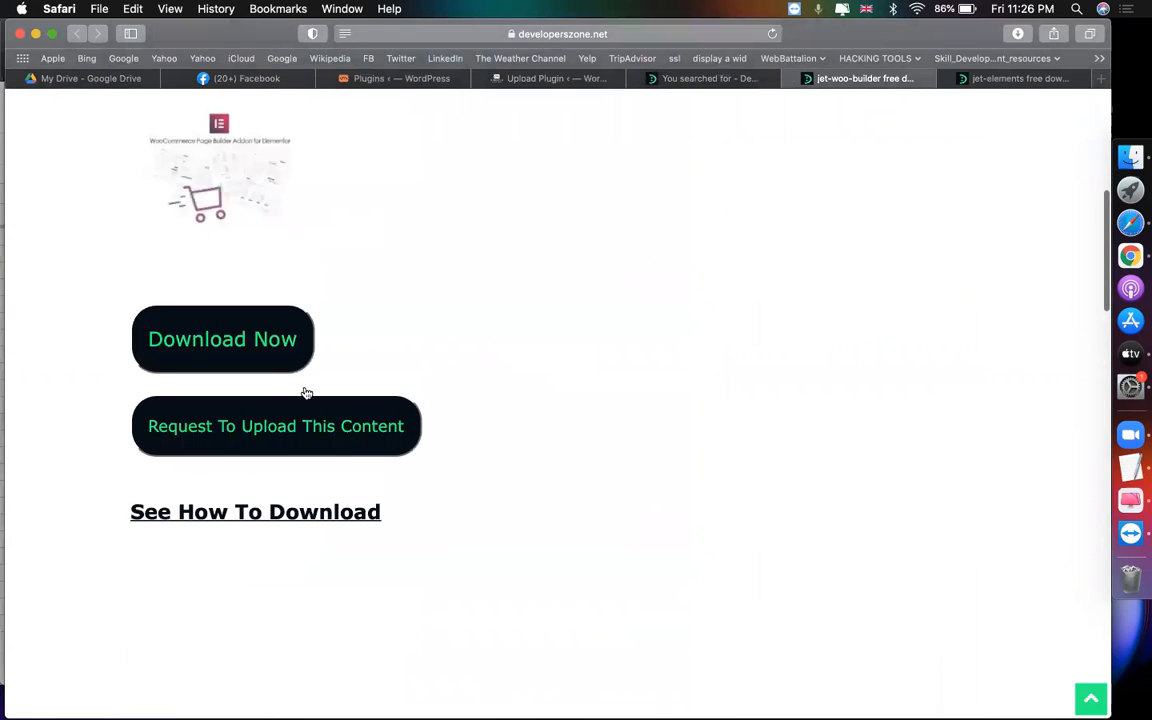
pyautogui.click(273, 386)
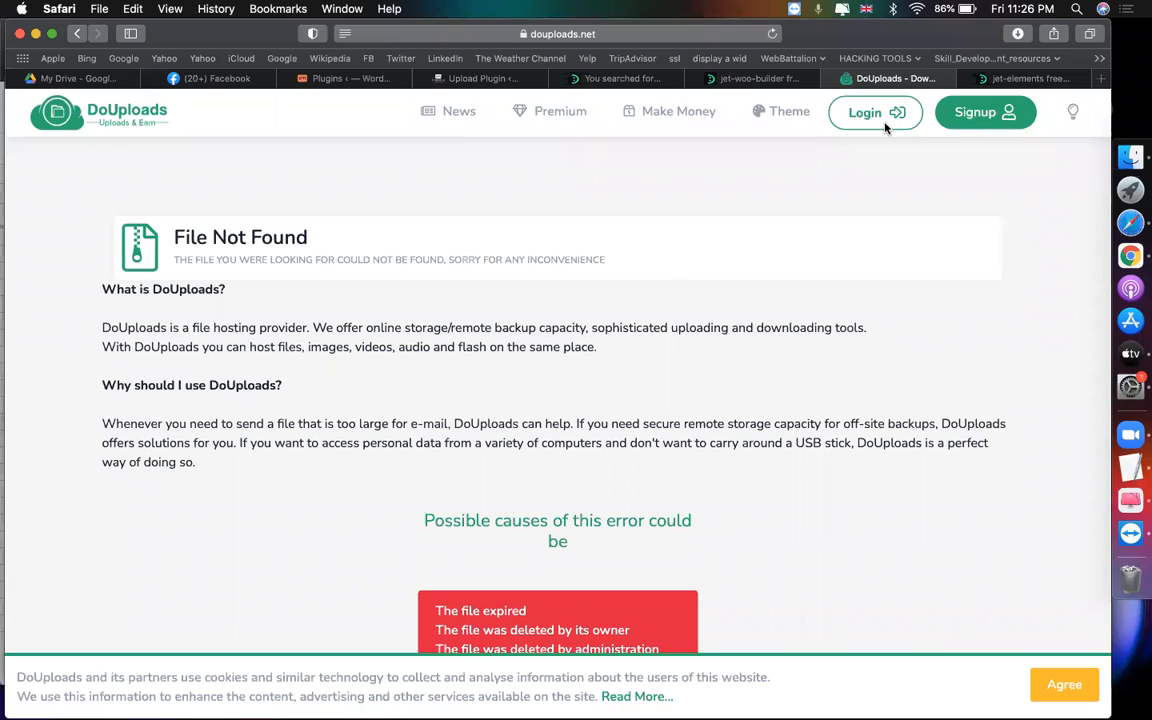
pyautogui.click(834, 78)
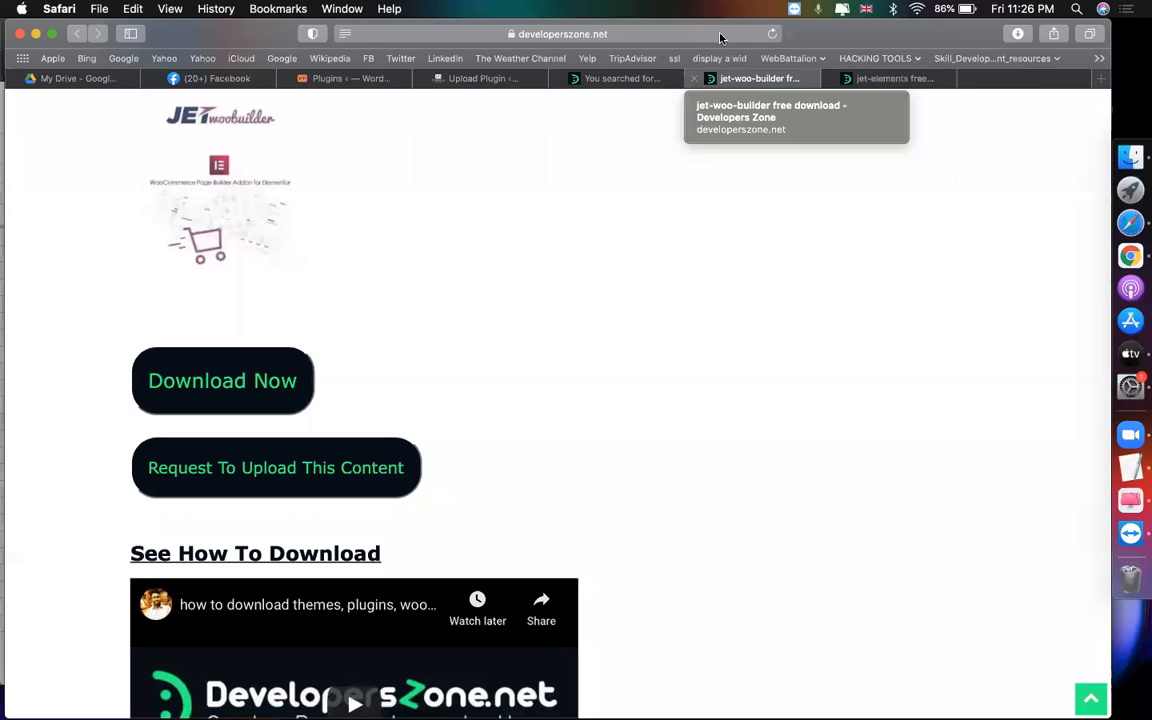
pyautogui.click(720, 37)
pyautogui.click(630, 137)
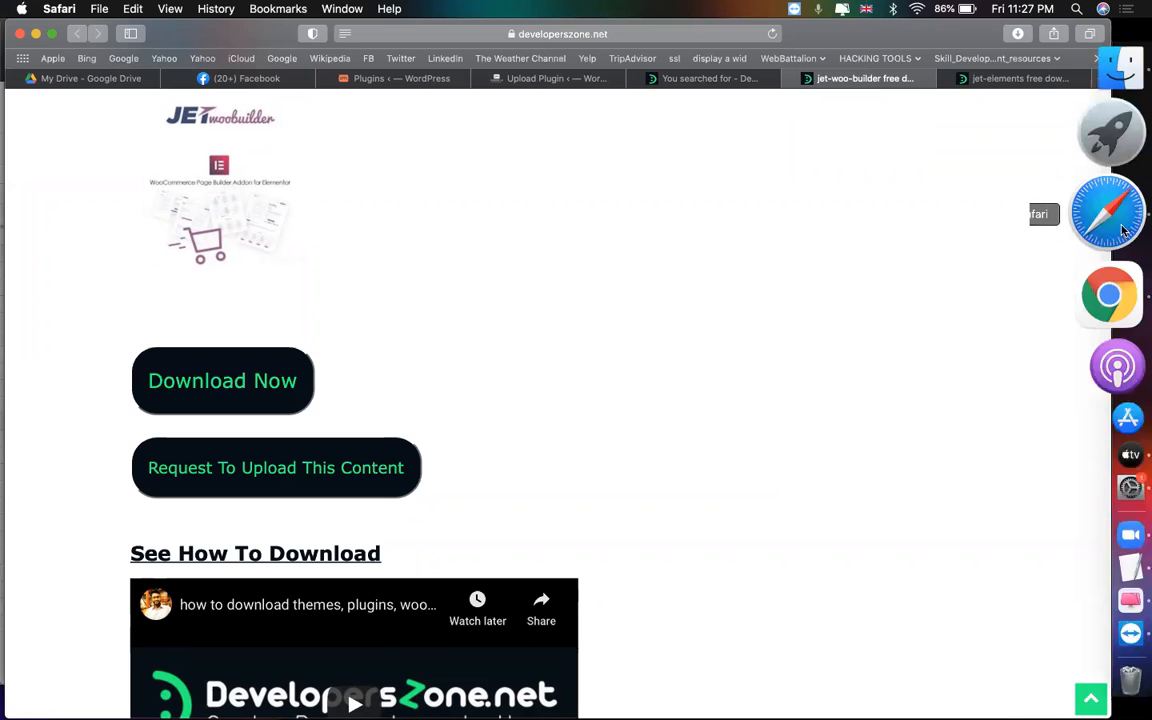
# Close the CMBD-78 group chat on Facebook, discarding the unsent message, and look through the Messenger conversation list.
pyautogui.click(250, 78)
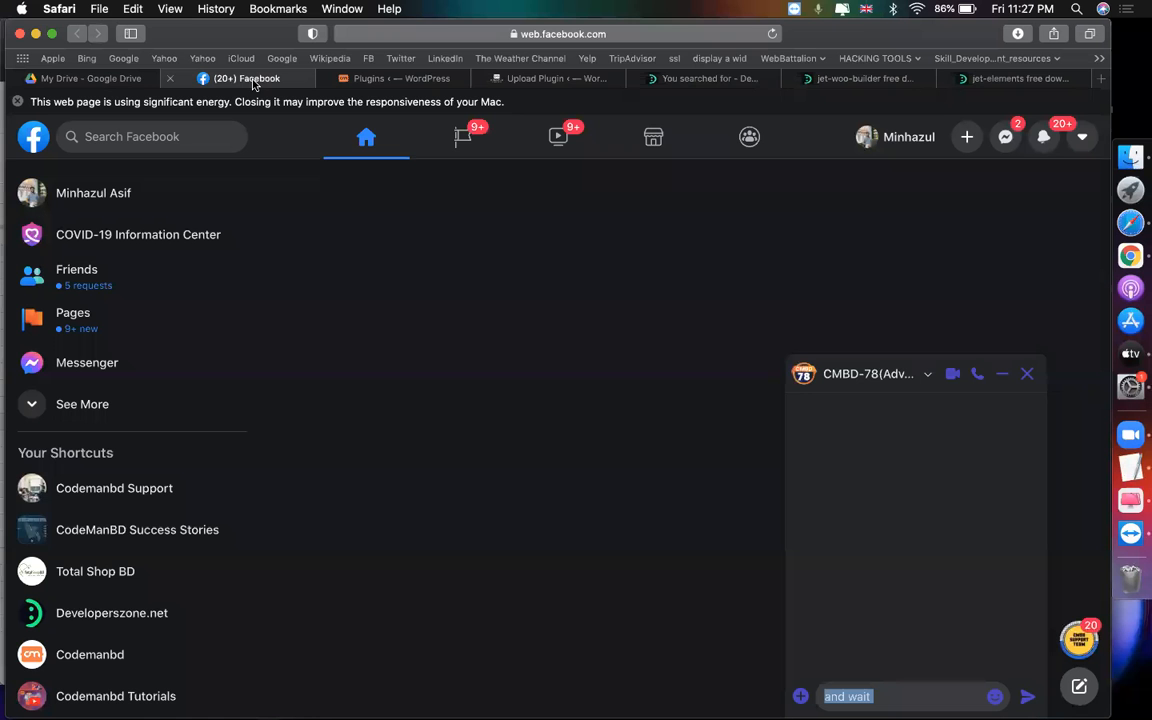
pyautogui.click(1027, 375)
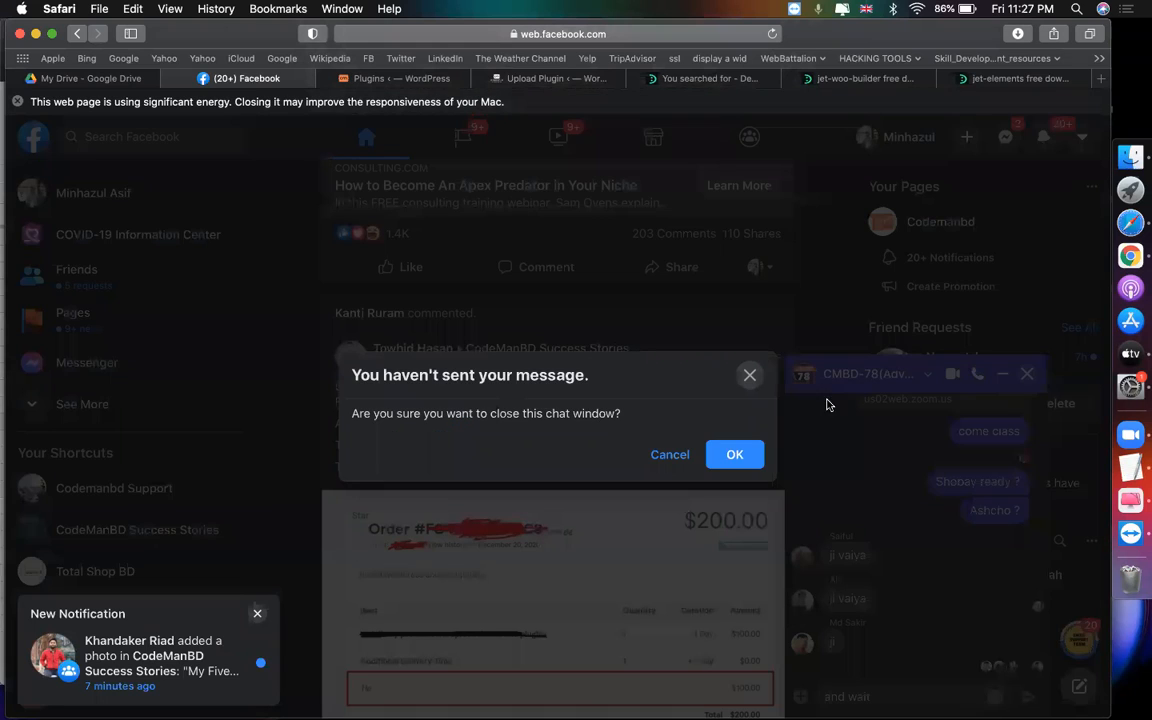
pyautogui.click(742, 457)
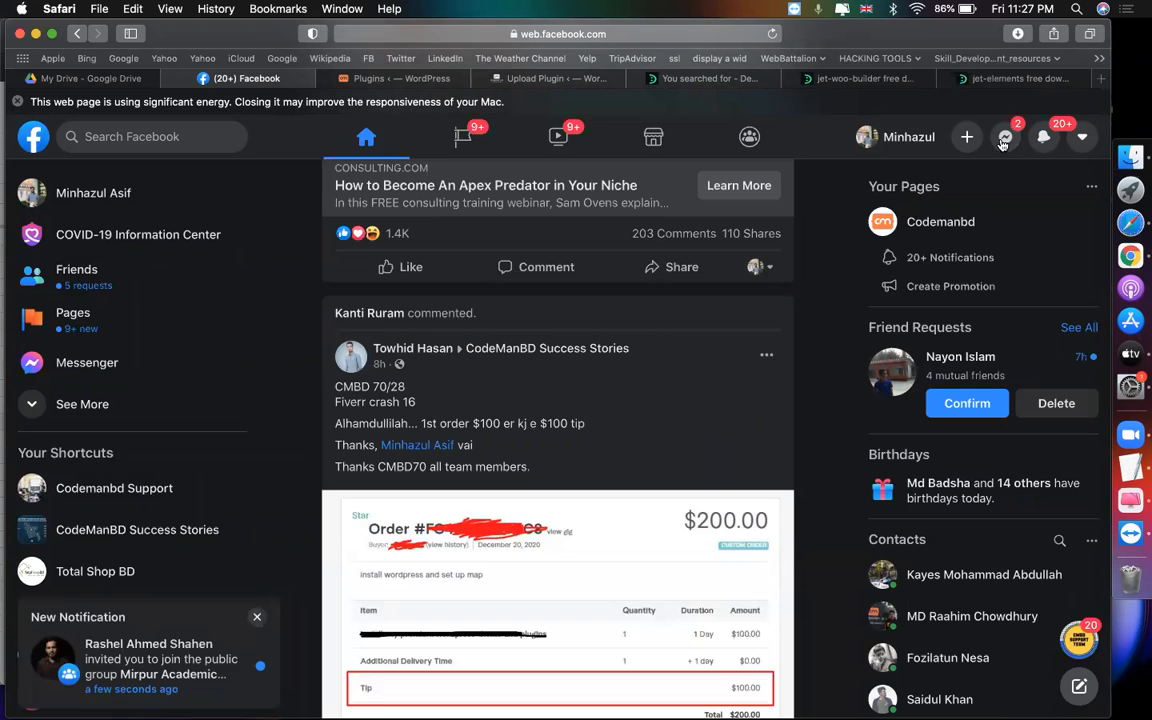
pyautogui.click(1004, 139)
pyautogui.scroll(-5, 921, 497)
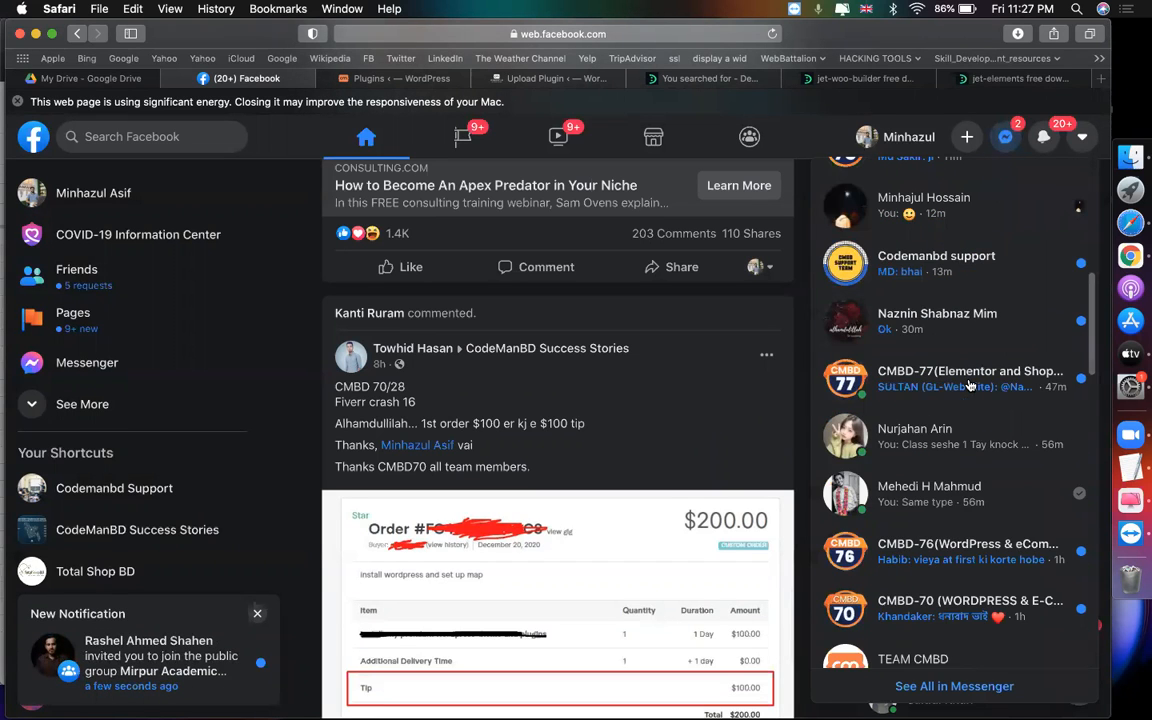
pyautogui.scroll(-10, 921, 497)
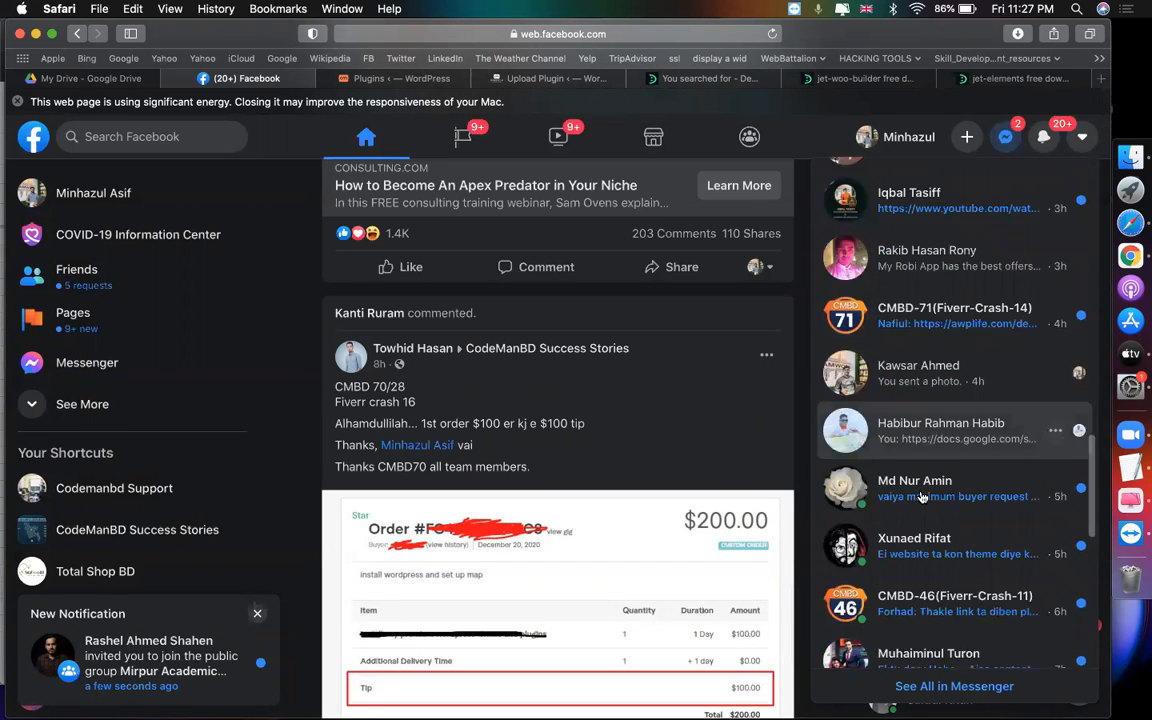
pyautogui.scroll(-10, 921, 497)
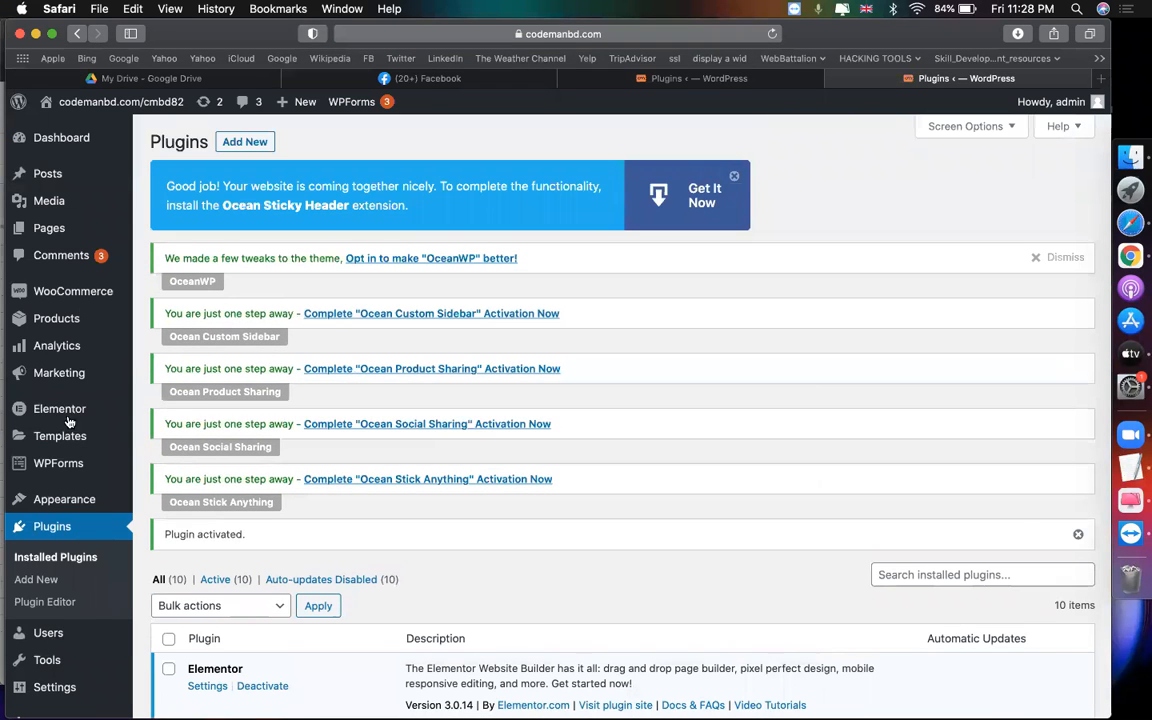
# Upload jet-elements.zip from the Downloads folder as a new WordPress plugin and install it.
pyautogui.scroll(-3, 60, 481)
pyautogui.click(36, 524)
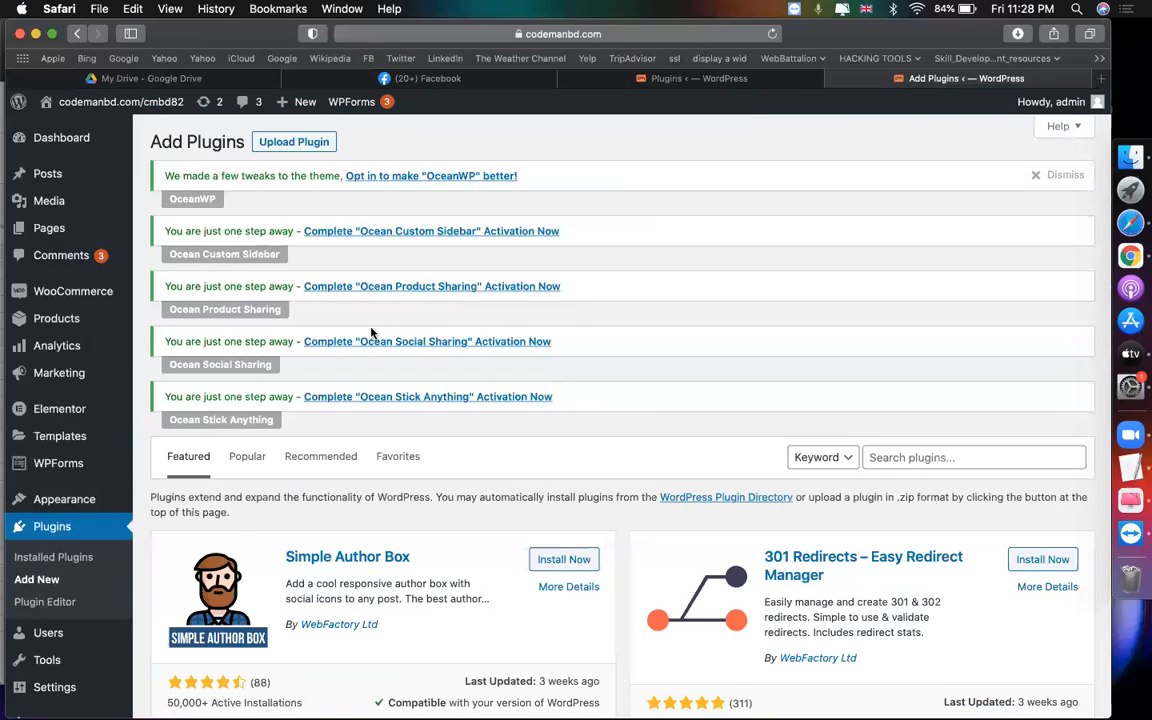
pyautogui.click(293, 145)
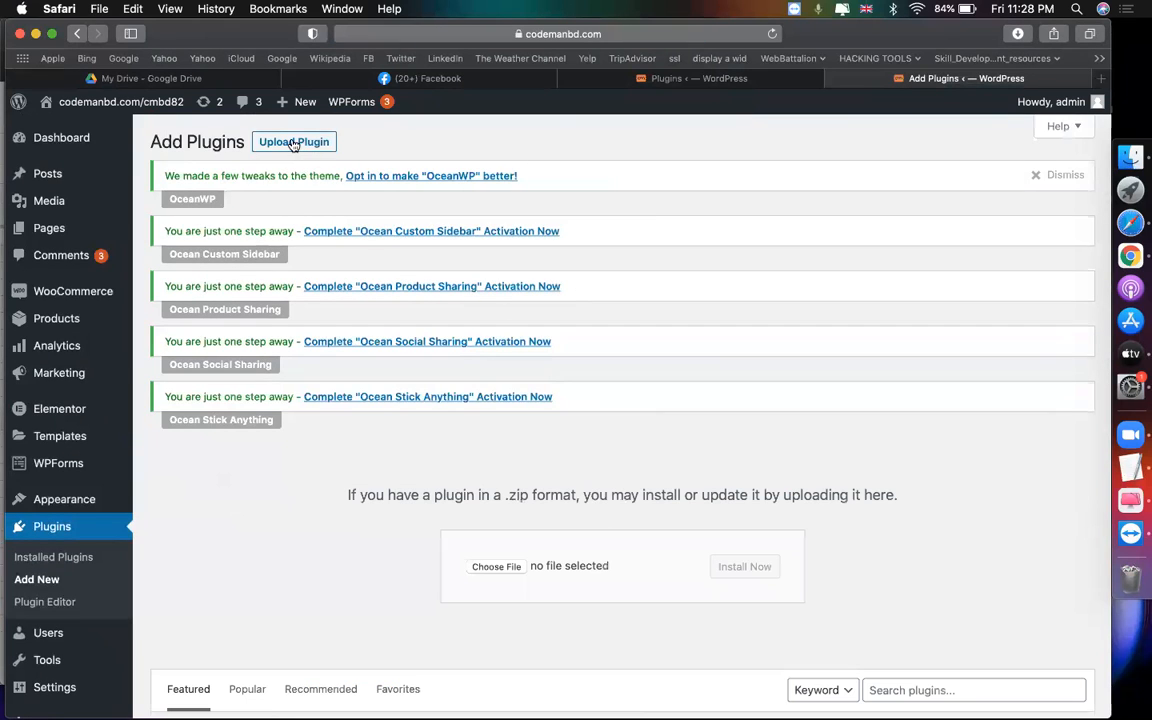
pyautogui.click(478, 568)
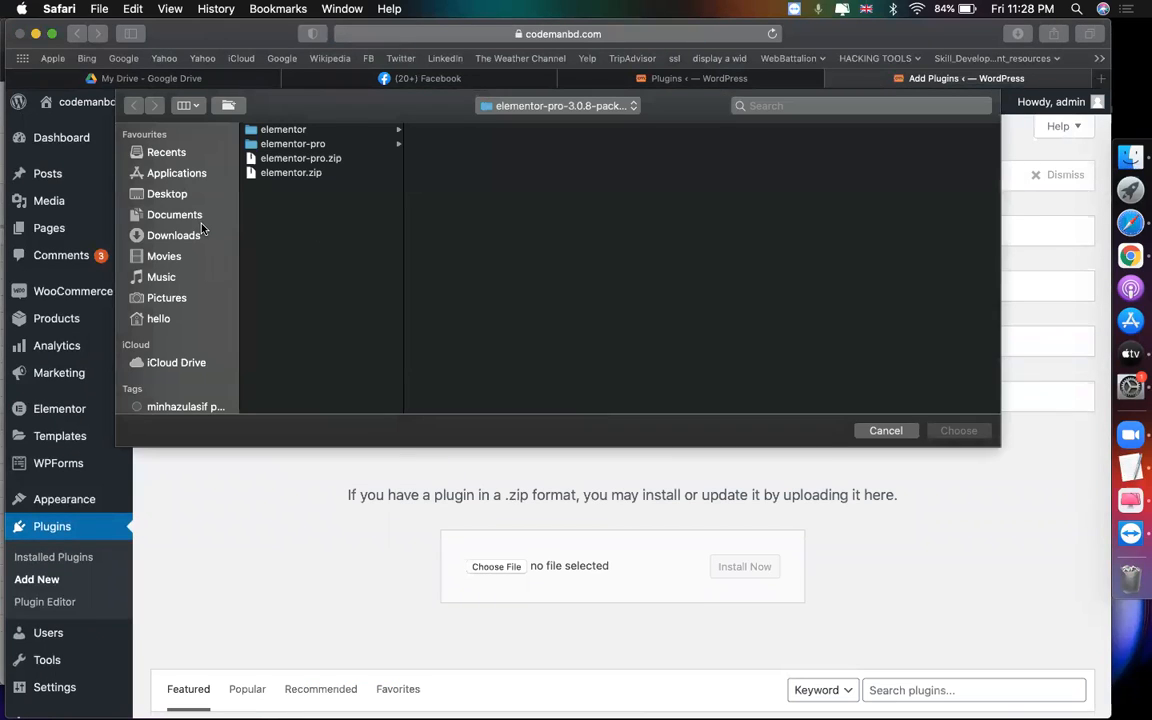
pyautogui.click(175, 215)
pyautogui.click(180, 238)
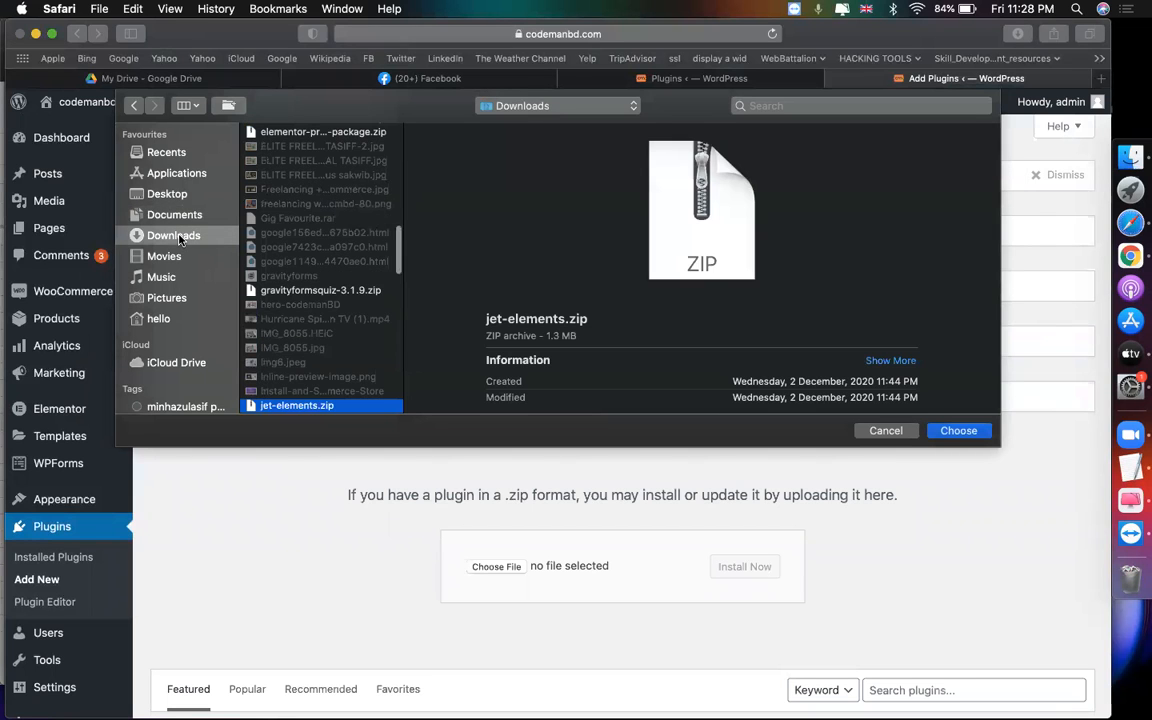
pyautogui.press('Return')
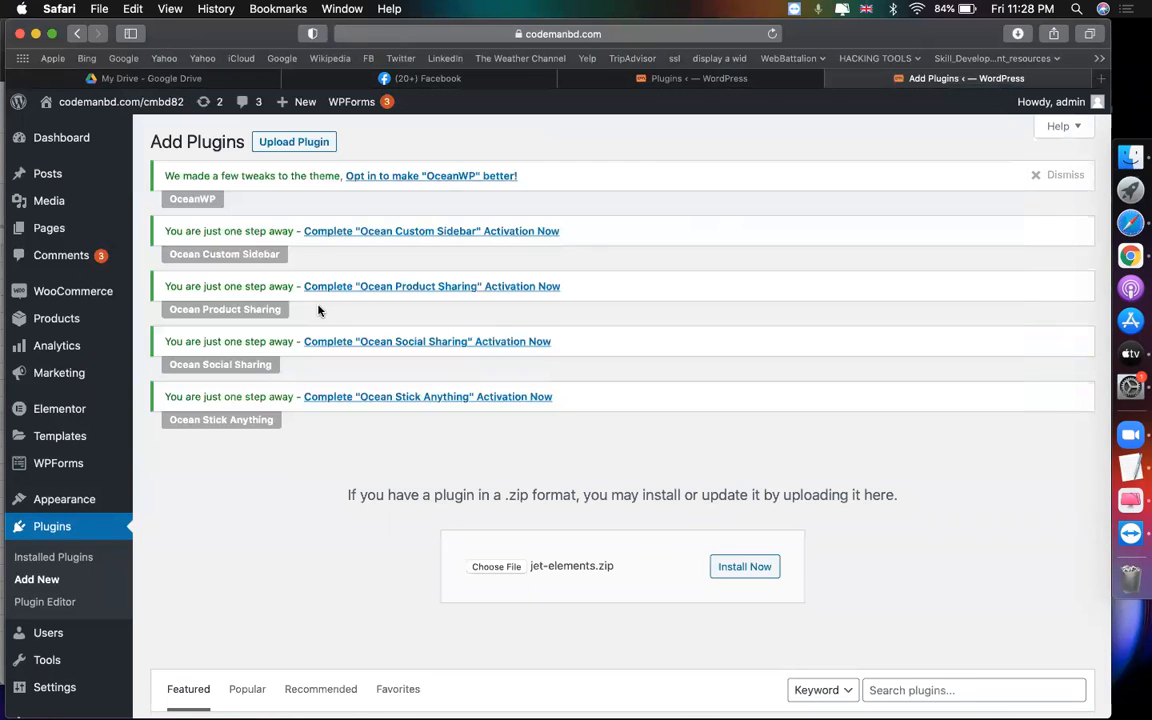
pyautogui.click(733, 568)
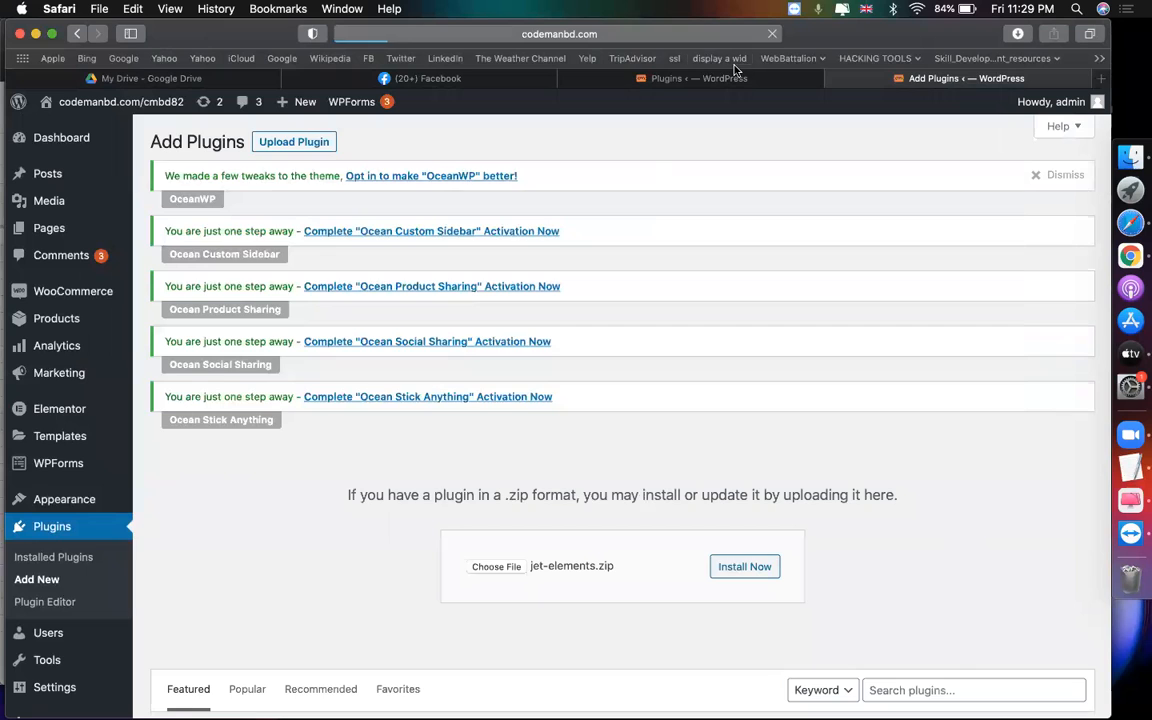
# Upload jet-woo-builder.zip from the Downloads folder on the Add Plugins page in the other WordPress tab and install it.
pyautogui.click(659, 80)
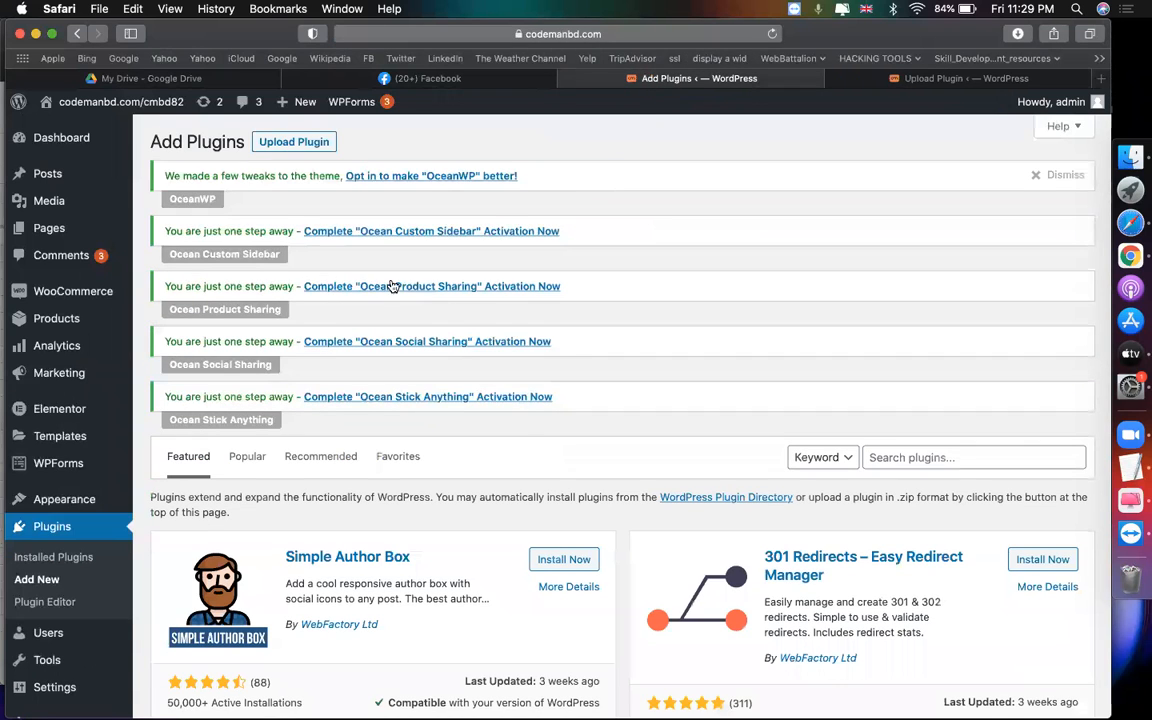
pyautogui.click(308, 145)
pyautogui.click(494, 568)
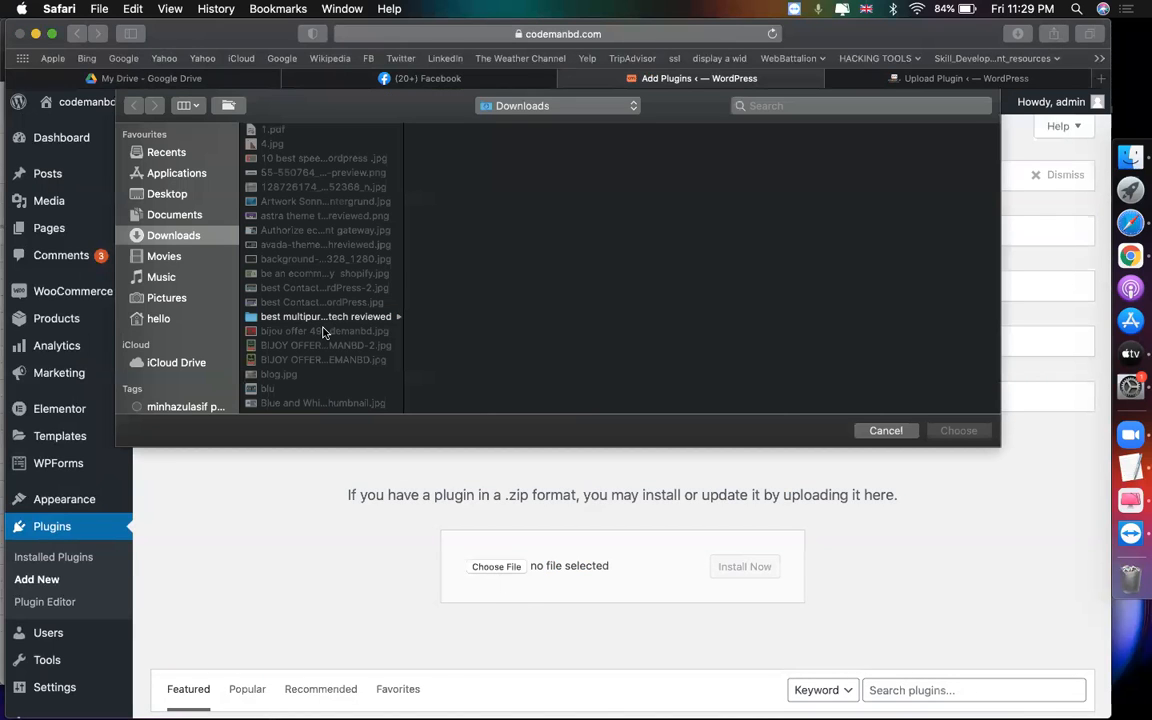
pyautogui.press('j')
pyautogui.scroll(-4, 319, 324)
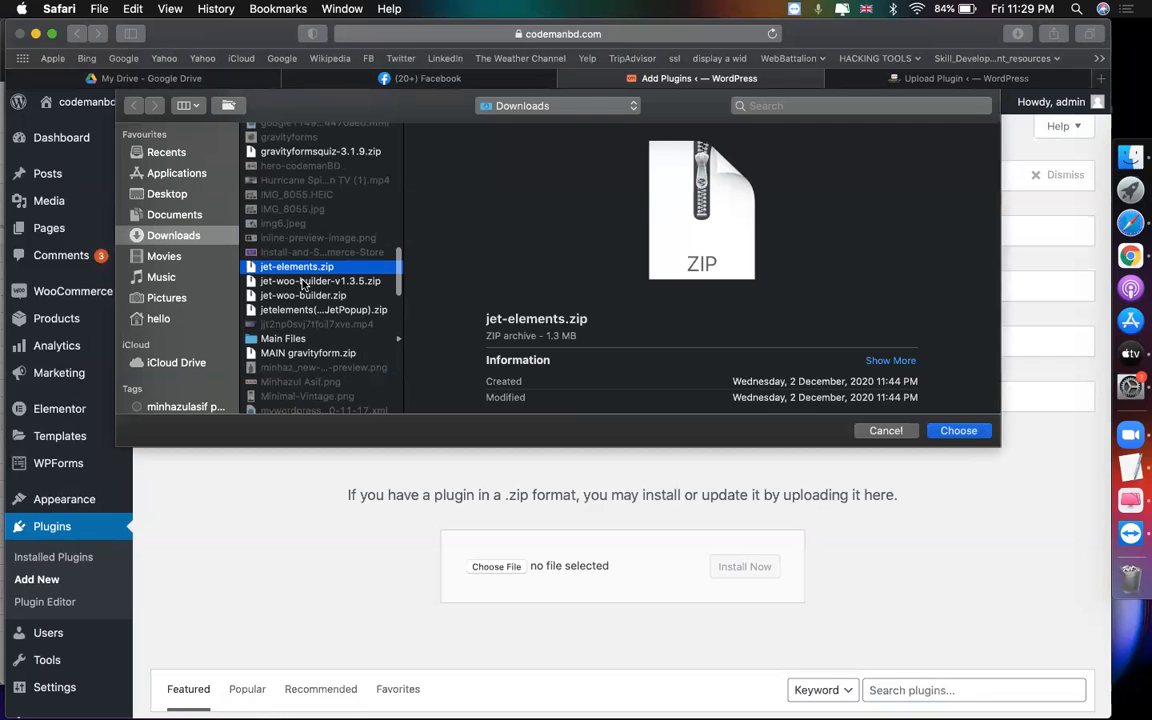
pyautogui.click(305, 281)
pyautogui.doubleClick(300, 295)
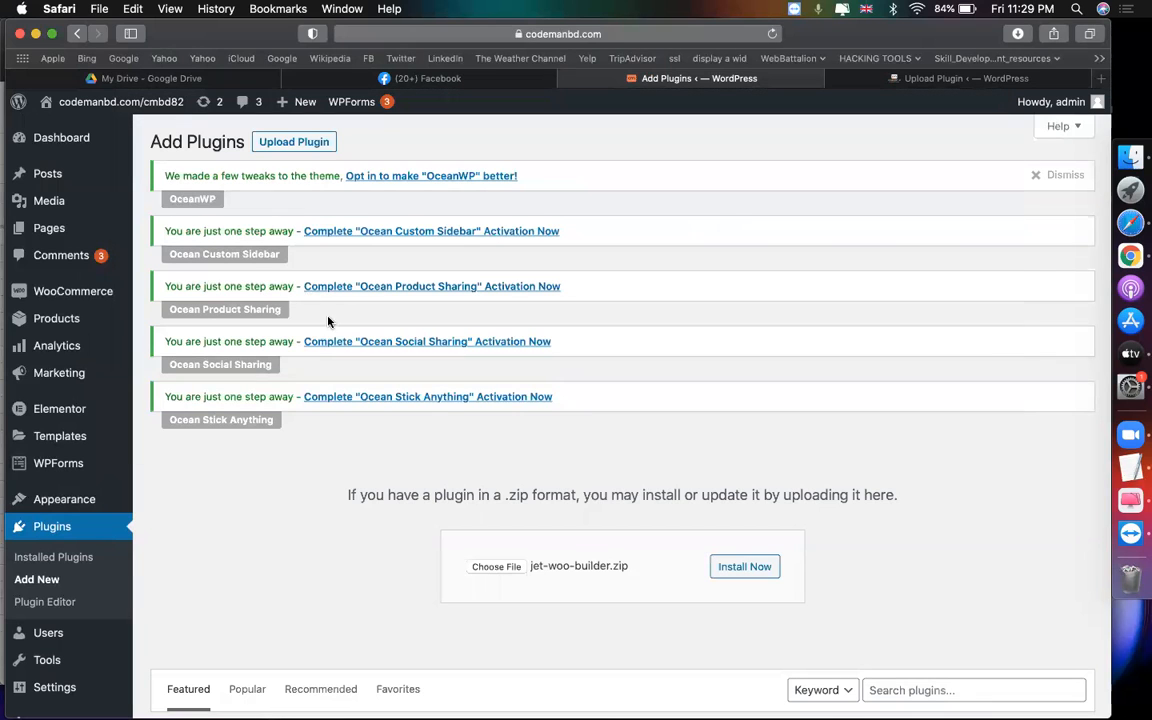
pyautogui.click(746, 567)
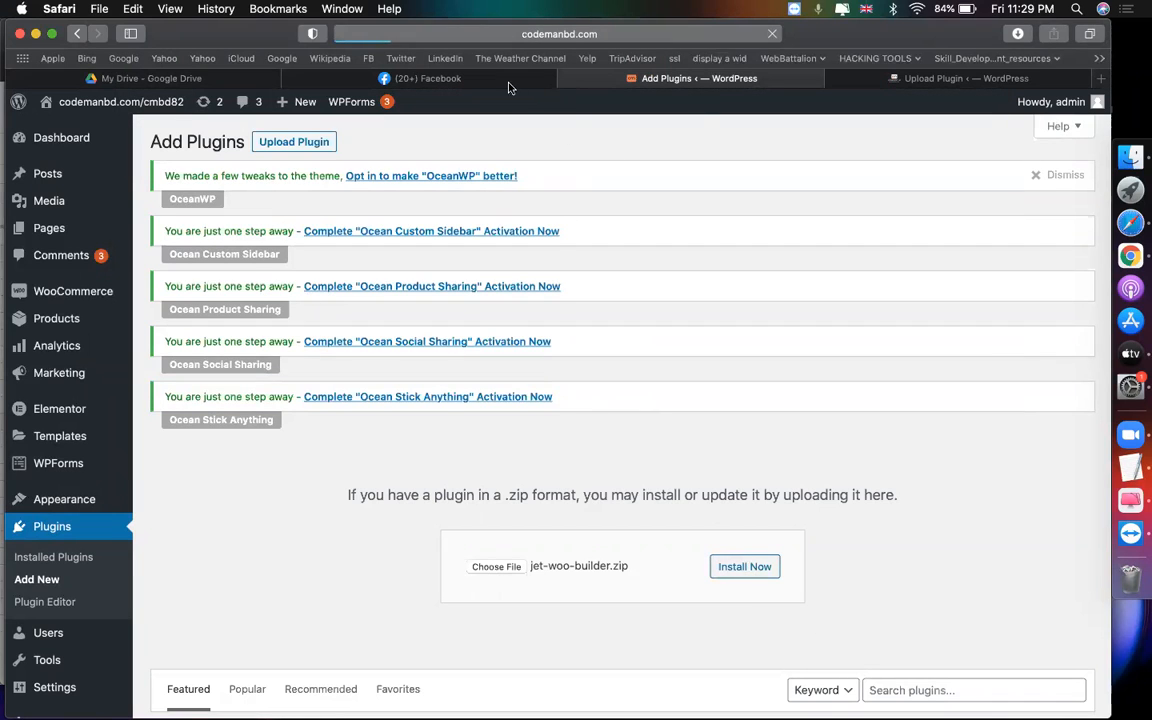
# Activate the uploaded JetElements and JetWooBuilder plugins in their respective tabs.
pyautogui.click(948, 77)
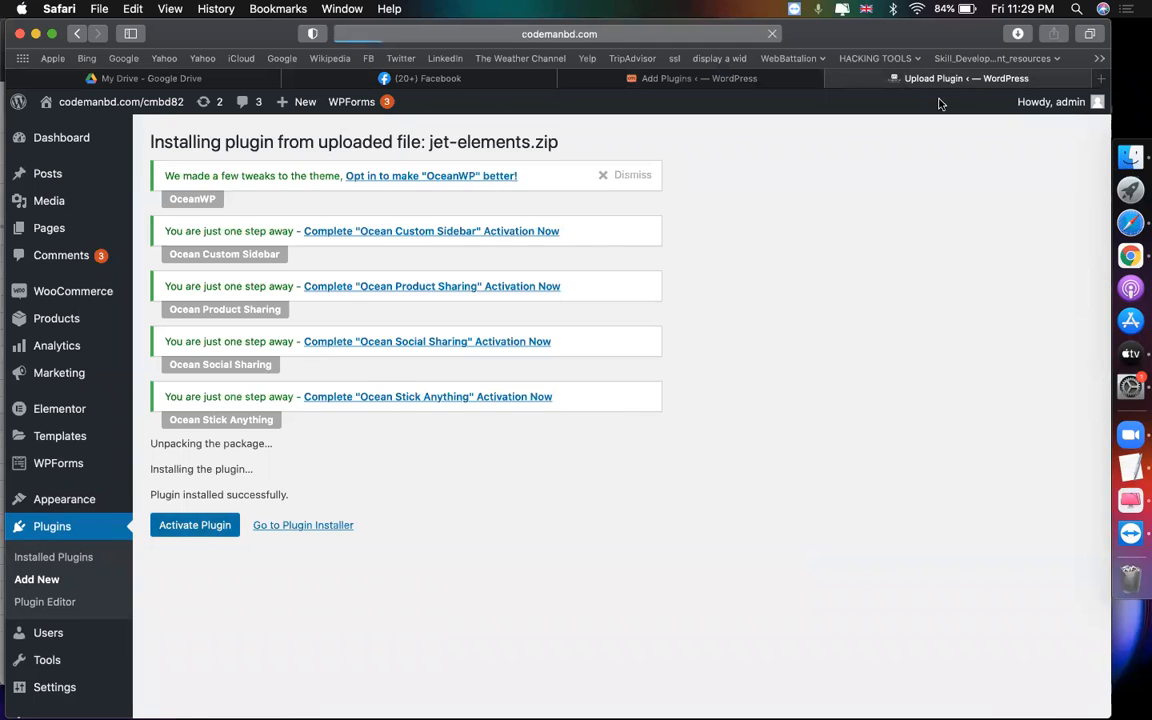
pyautogui.click(741, 78)
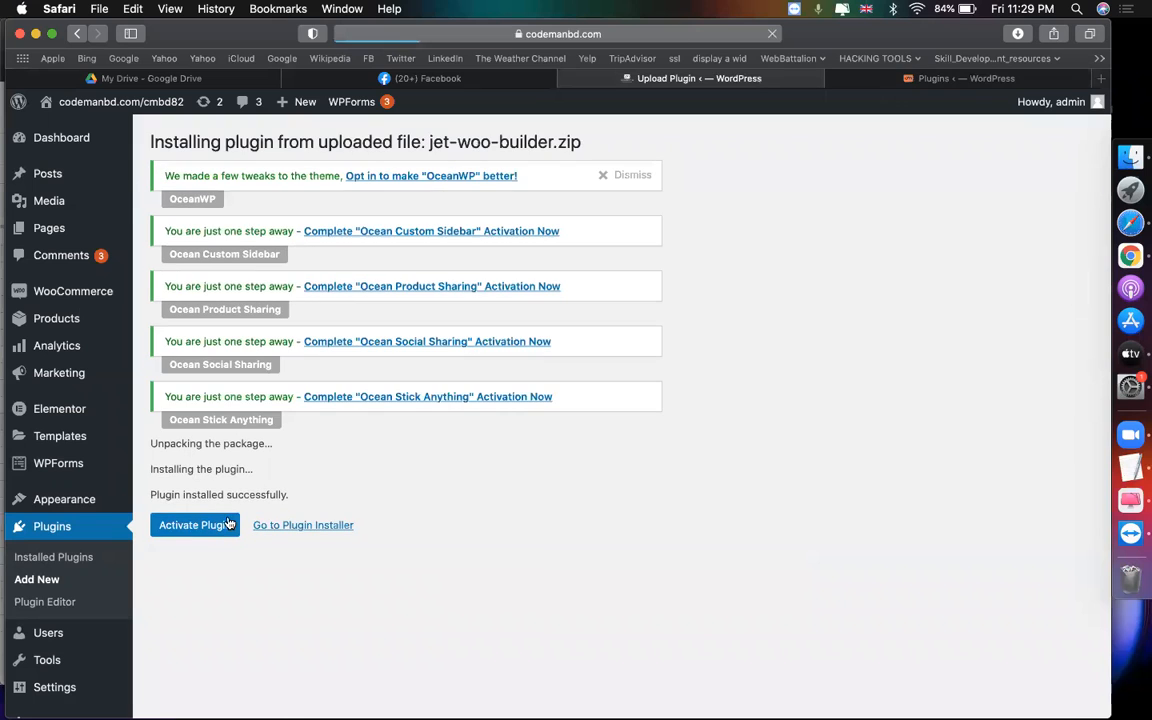
pyautogui.click(228, 524)
pyautogui.click(935, 77)
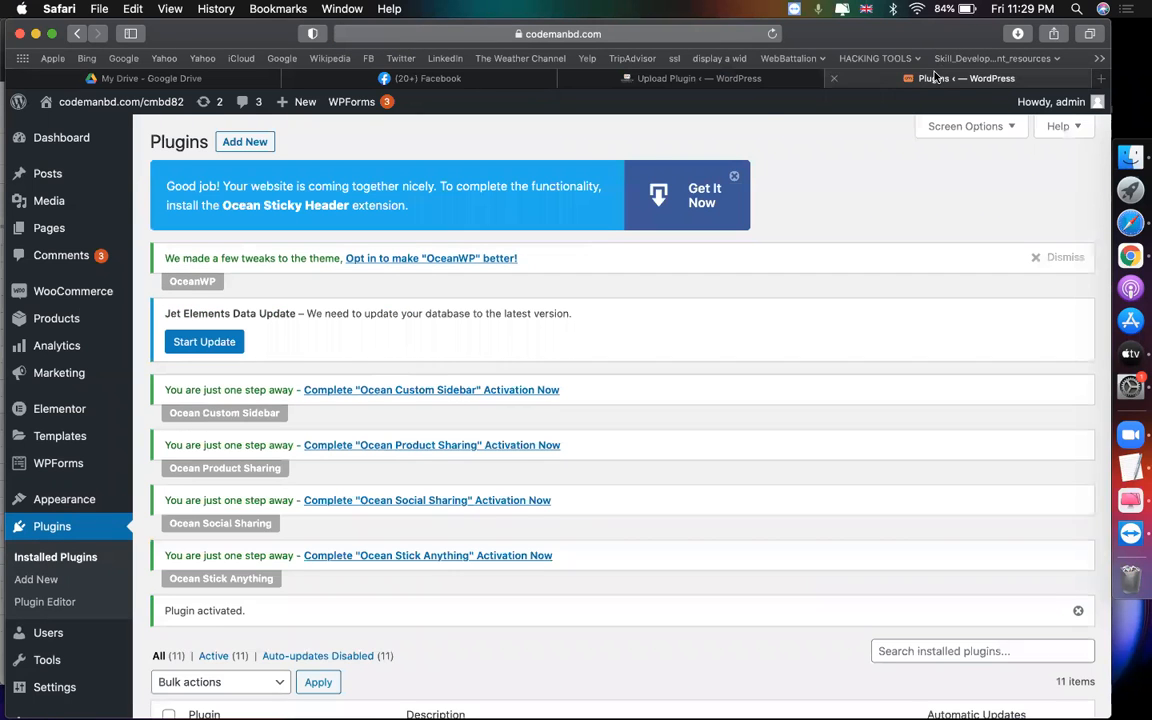
# Reload the installed plugins list and update JetElements For Elementor to version 2.2.17.
pyautogui.scroll(-5, 85, 545)
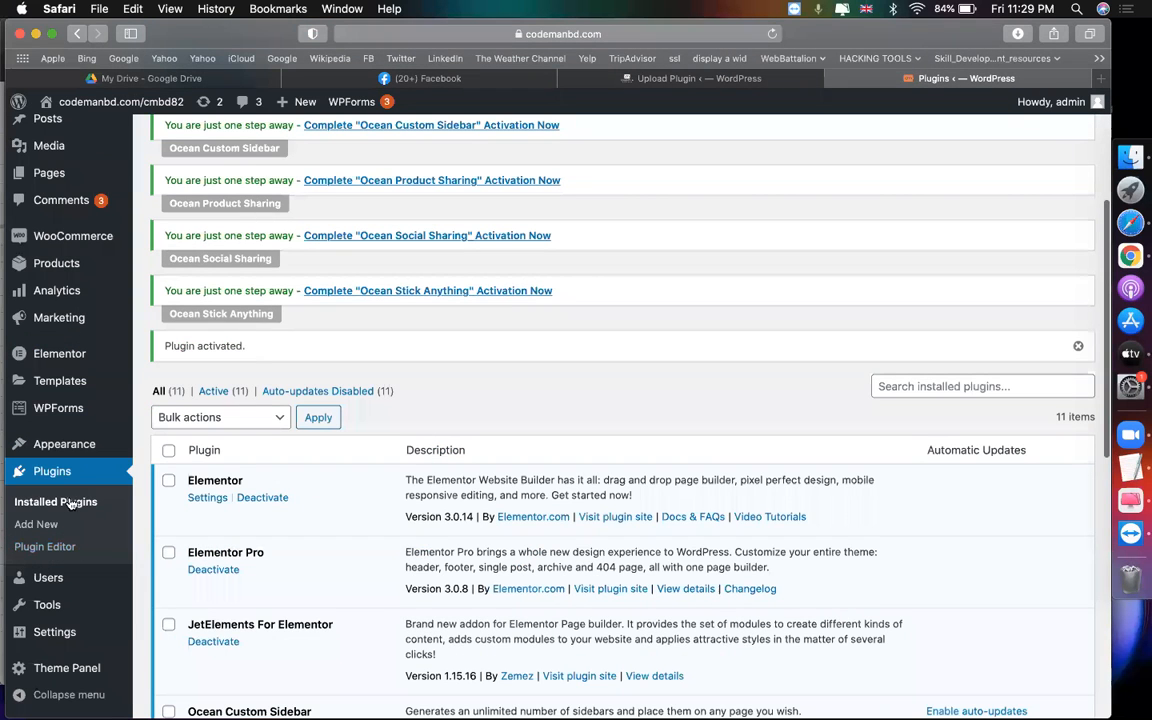
pyautogui.click(45, 483)
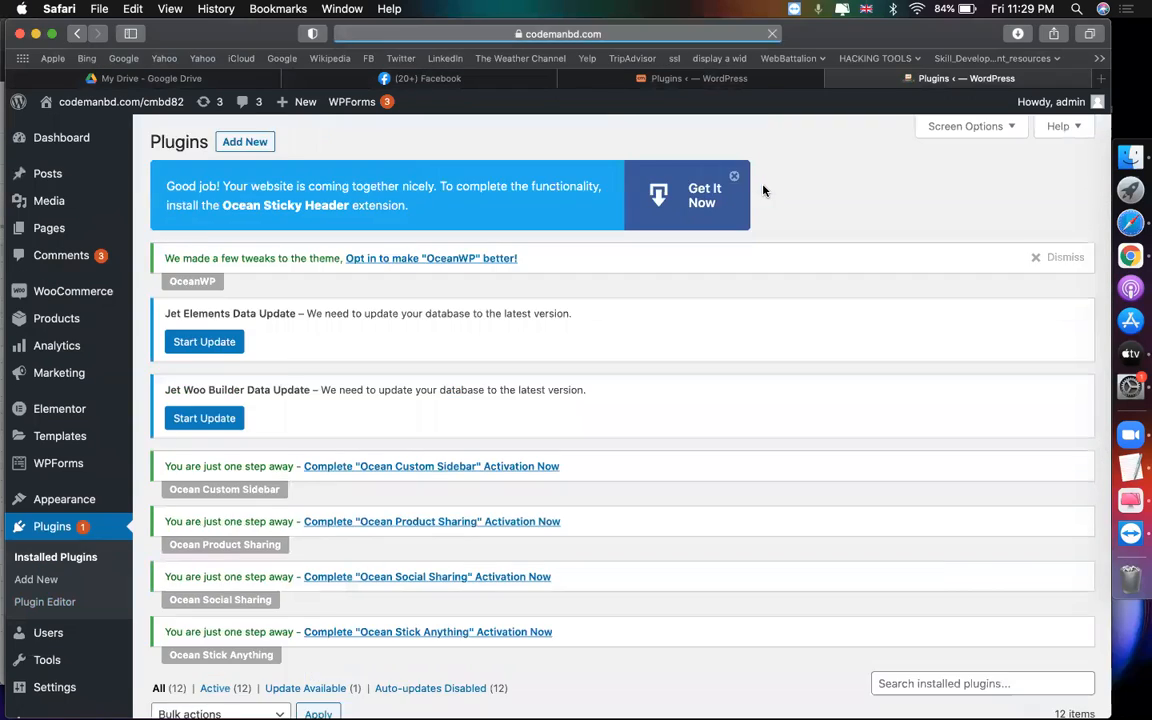
pyautogui.scroll(5, 763, 190)
pyautogui.scroll(1, 544, 257)
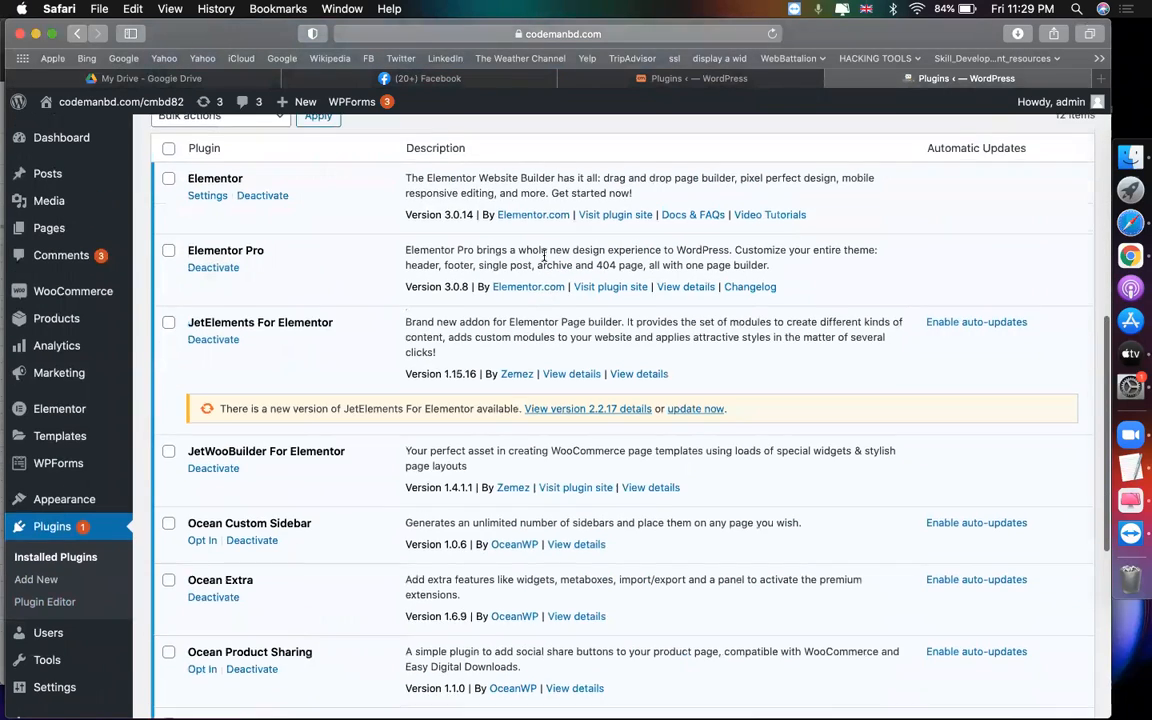
pyautogui.moveTo(184, 322)
pyautogui.mouseDown()
pyautogui.moveTo(331, 322)
pyautogui.moveTo(187, 322)
pyautogui.mouseUp()
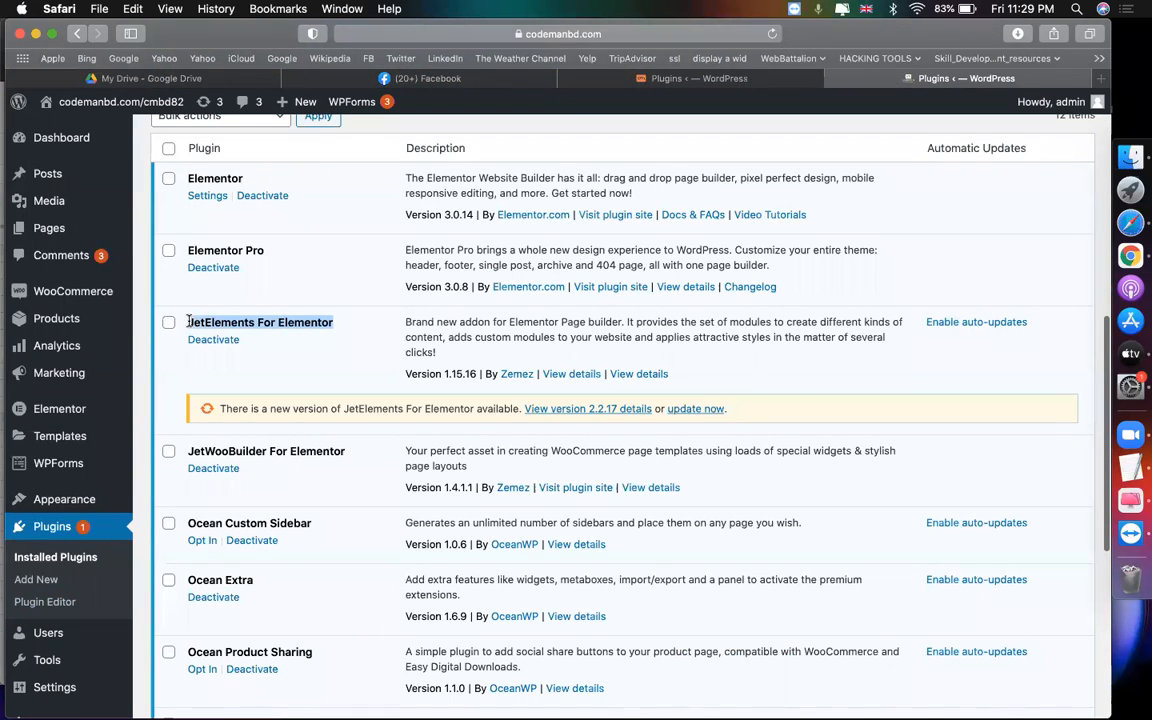
pyautogui.click(320, 351)
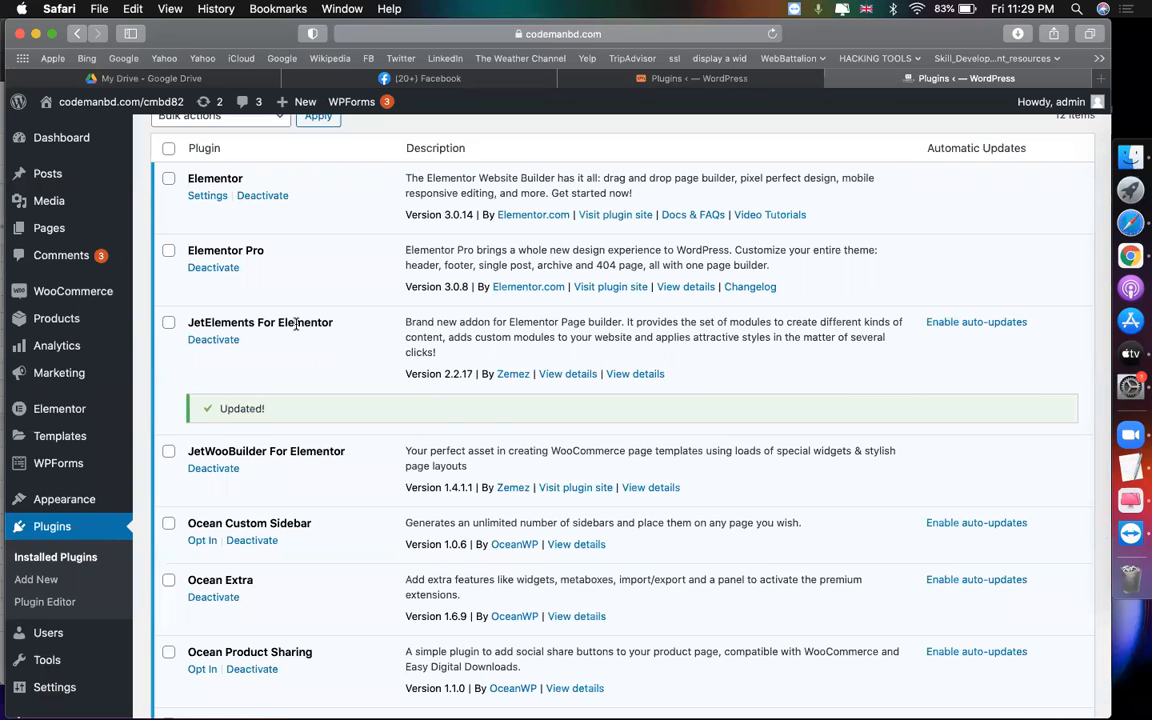
pyautogui.scroll(5, 342, 338)
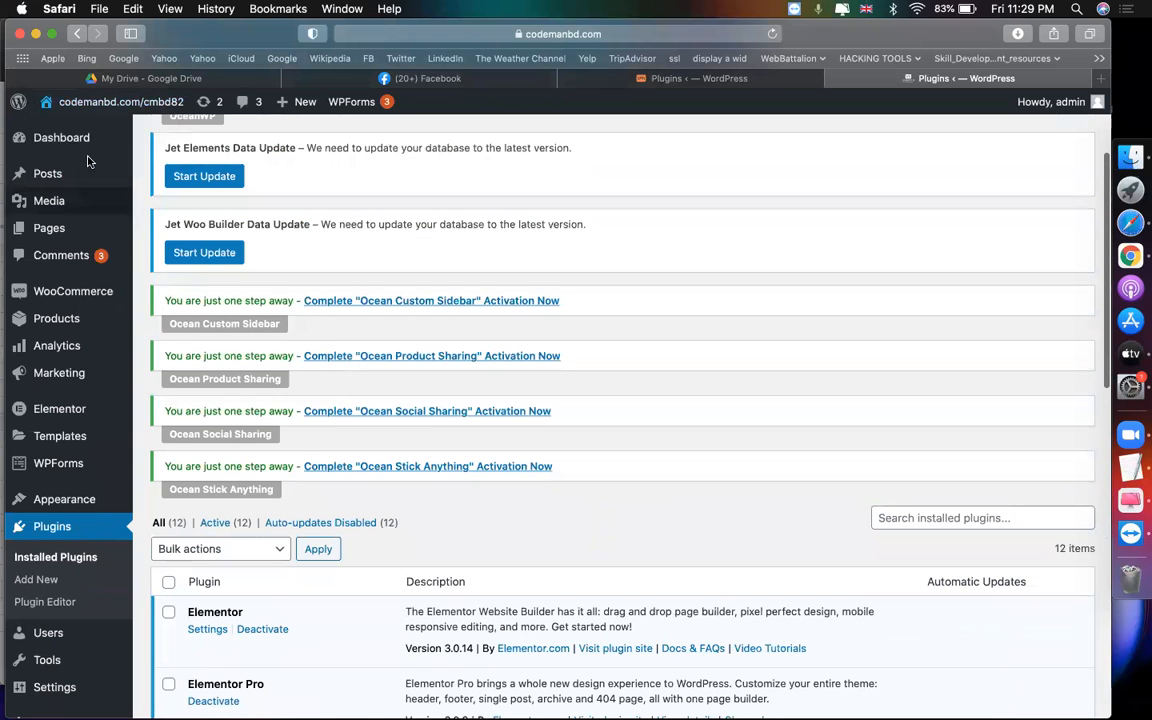
# Run the Jet Elements and Jet Woo Builder database updates and close the duplicate Plugins page.
pyautogui.moveTo(66, 149)
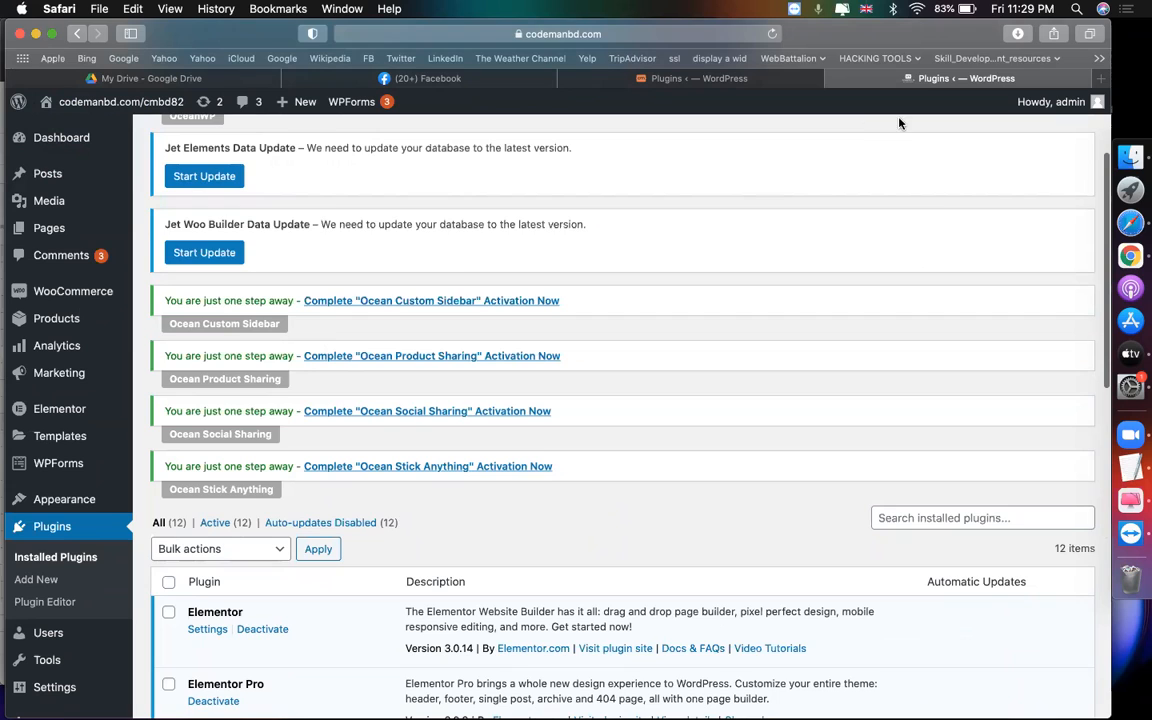
pyautogui.click(723, 84)
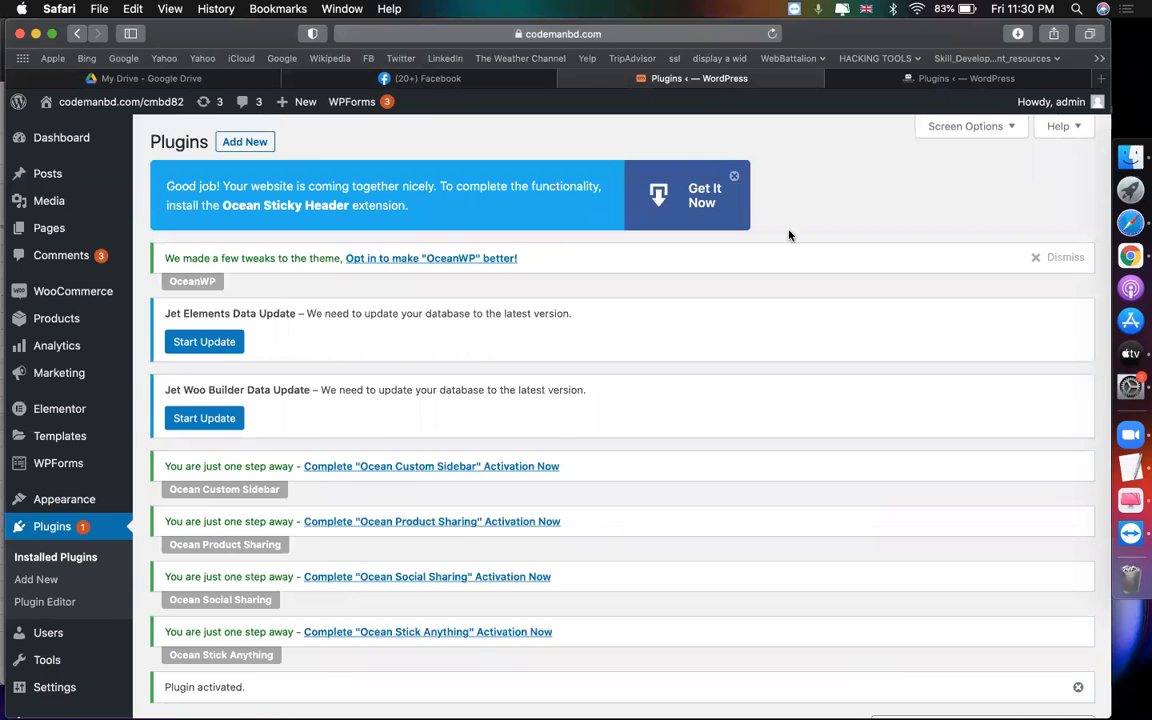
pyautogui.scroll(-15, 311, 431)
pyautogui.scroll(15, 347, 483)
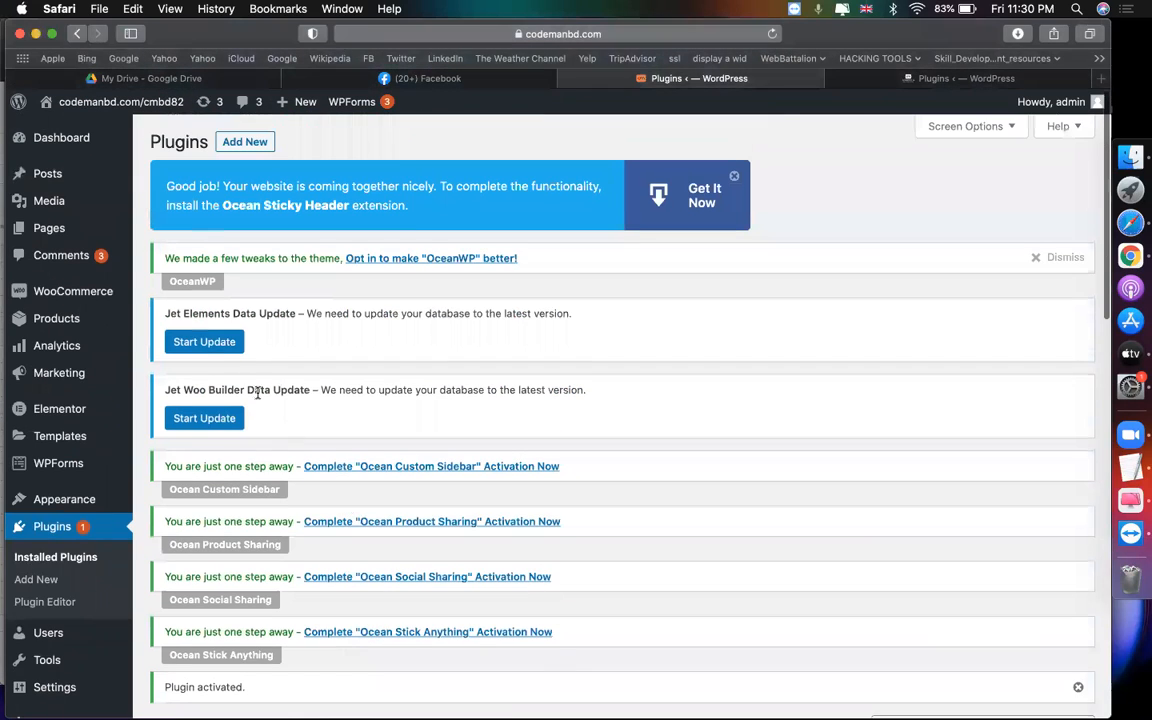
pyautogui.click(197, 345)
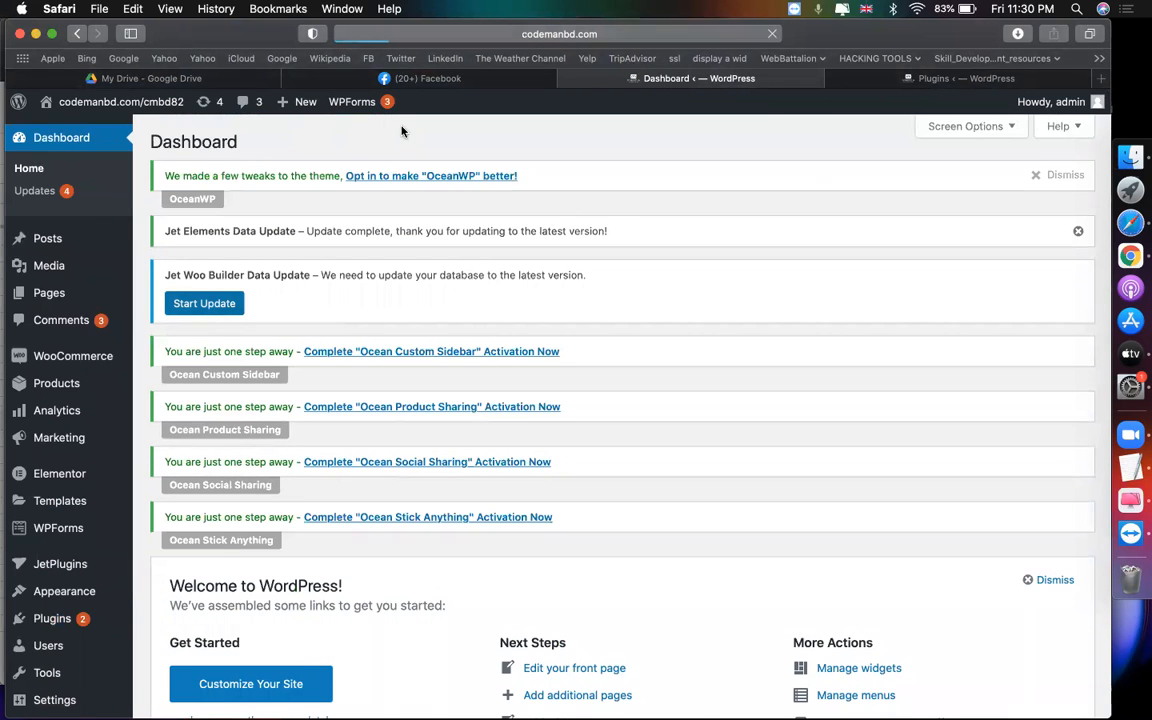
pyautogui.click(900, 78)
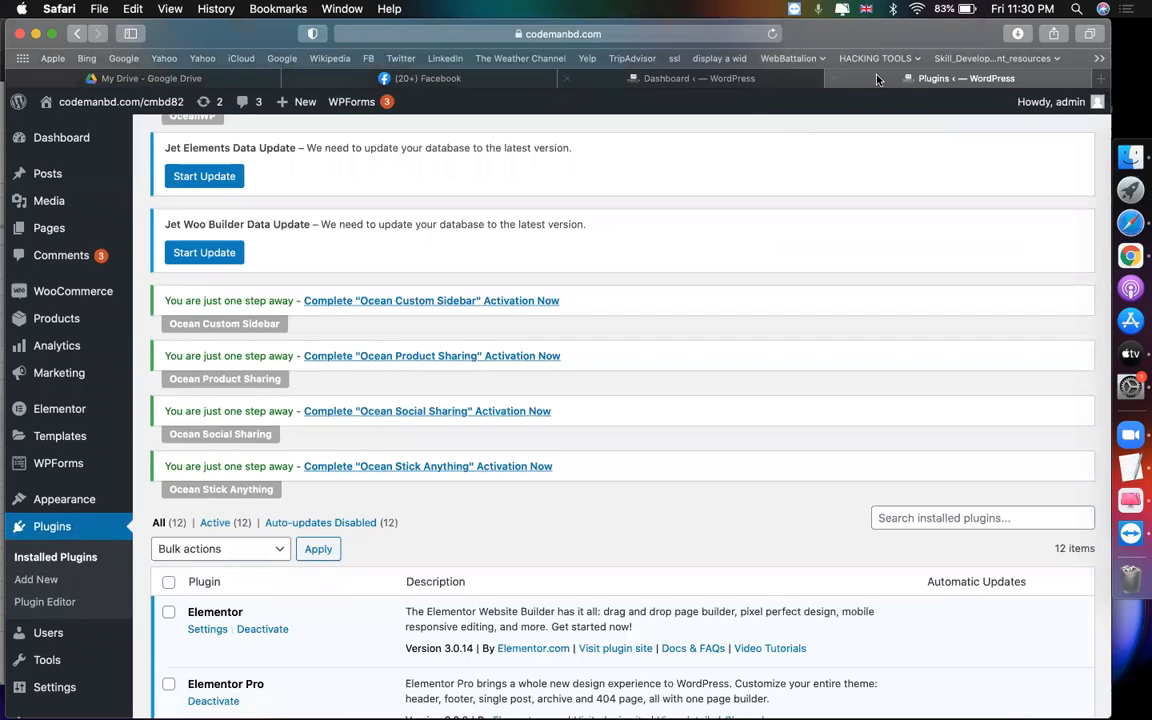
pyautogui.click(833, 78)
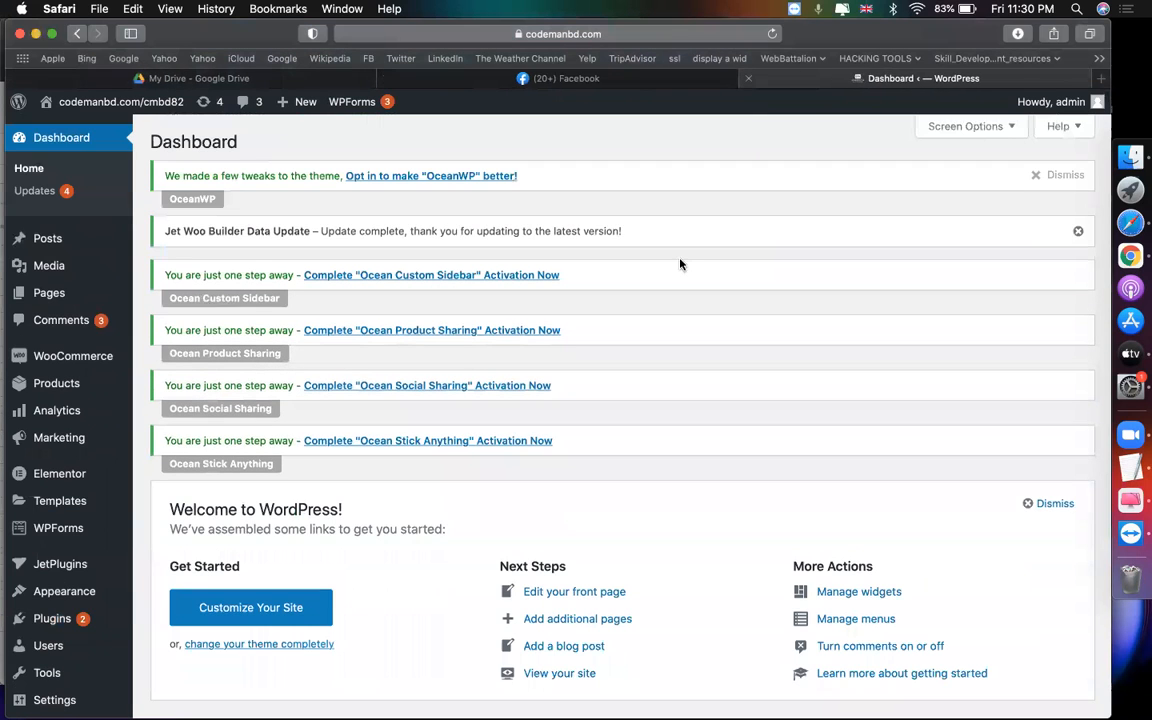
pyautogui.scroll(-5, 680, 264)
pyautogui.scroll(5, 680, 264)
# Open the live store's home page in a new tab, start editing it with Elementor, and dismiss the Flexbox changes note.
pyautogui.moveTo(78, 101)
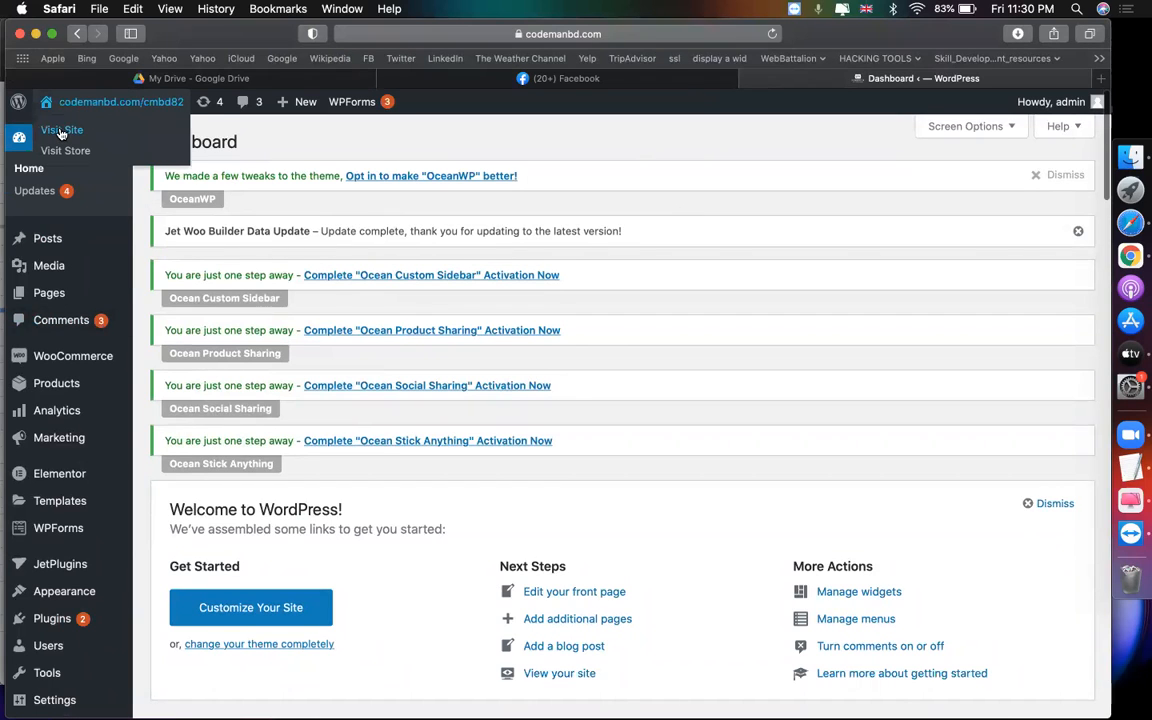
pyautogui.rightClick(60, 130)
pyautogui.click(90, 135)
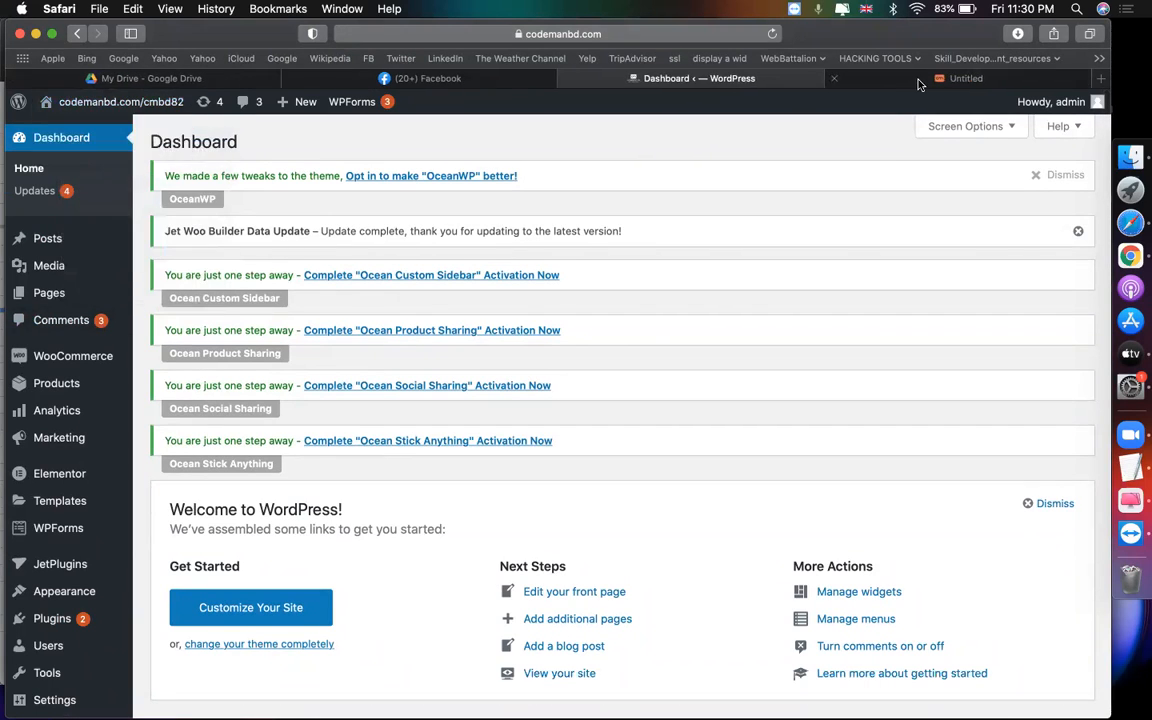
pyautogui.click(826, 72)
pyautogui.click(687, 80)
pyautogui.click(810, 76)
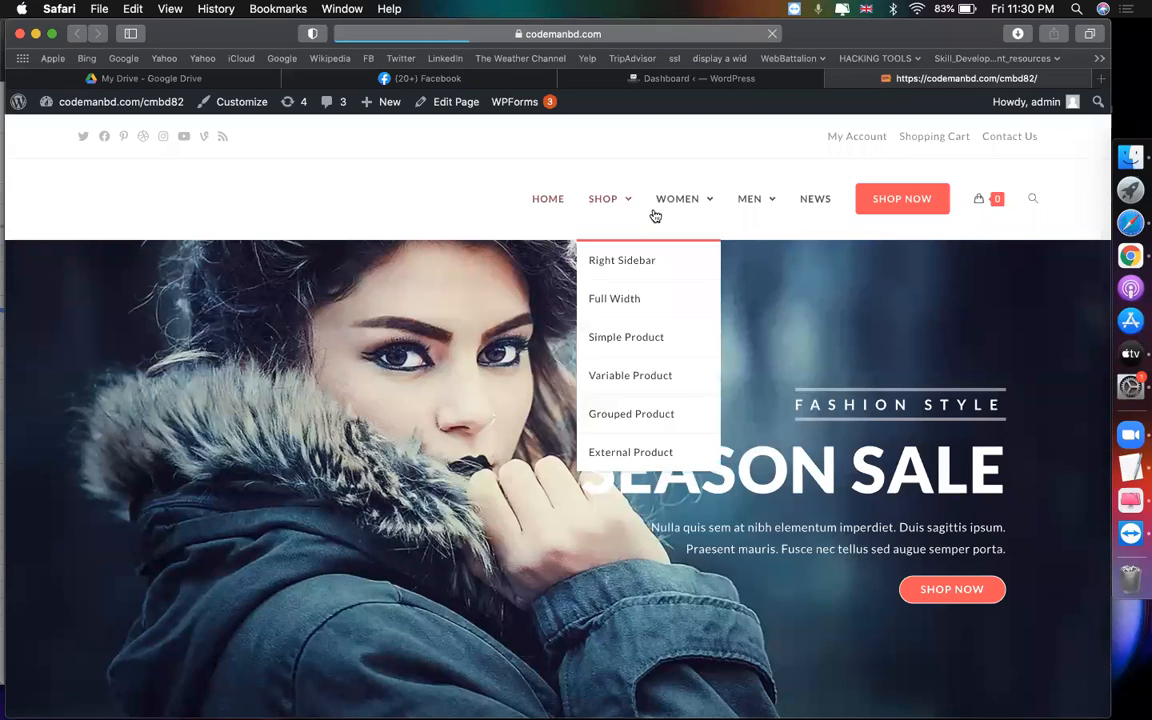
pyautogui.scroll(-5, 558, 407)
pyautogui.scroll(5, 558, 407)
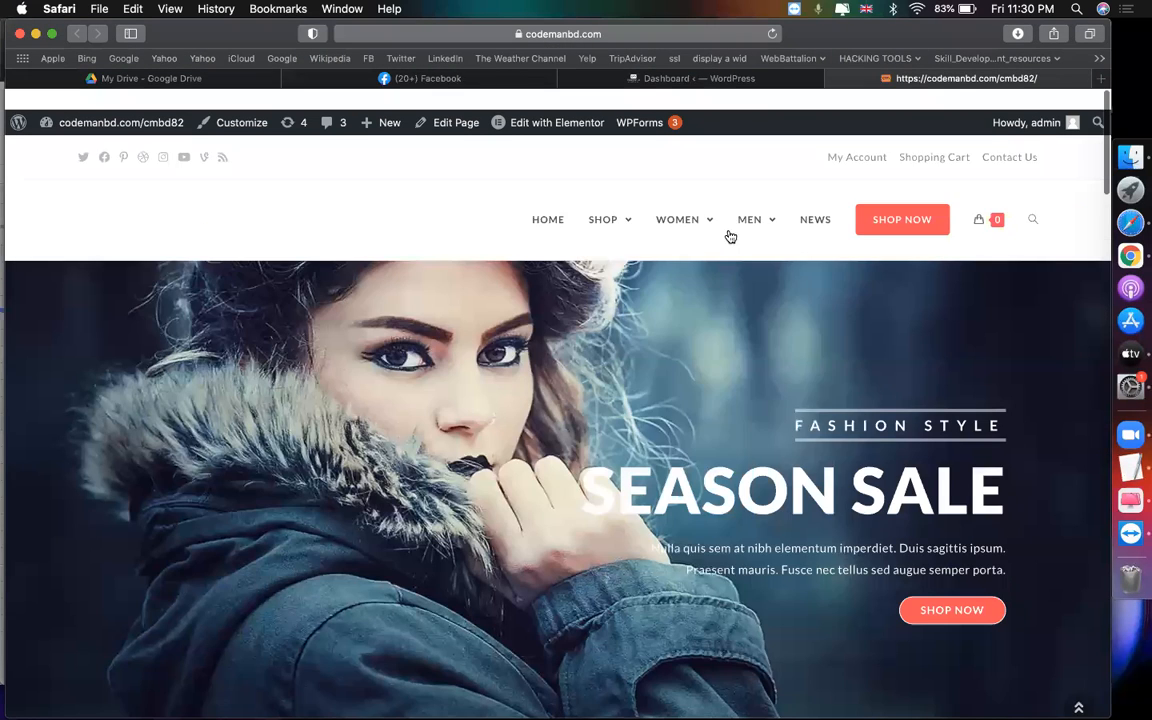
pyautogui.moveTo(679, 192)
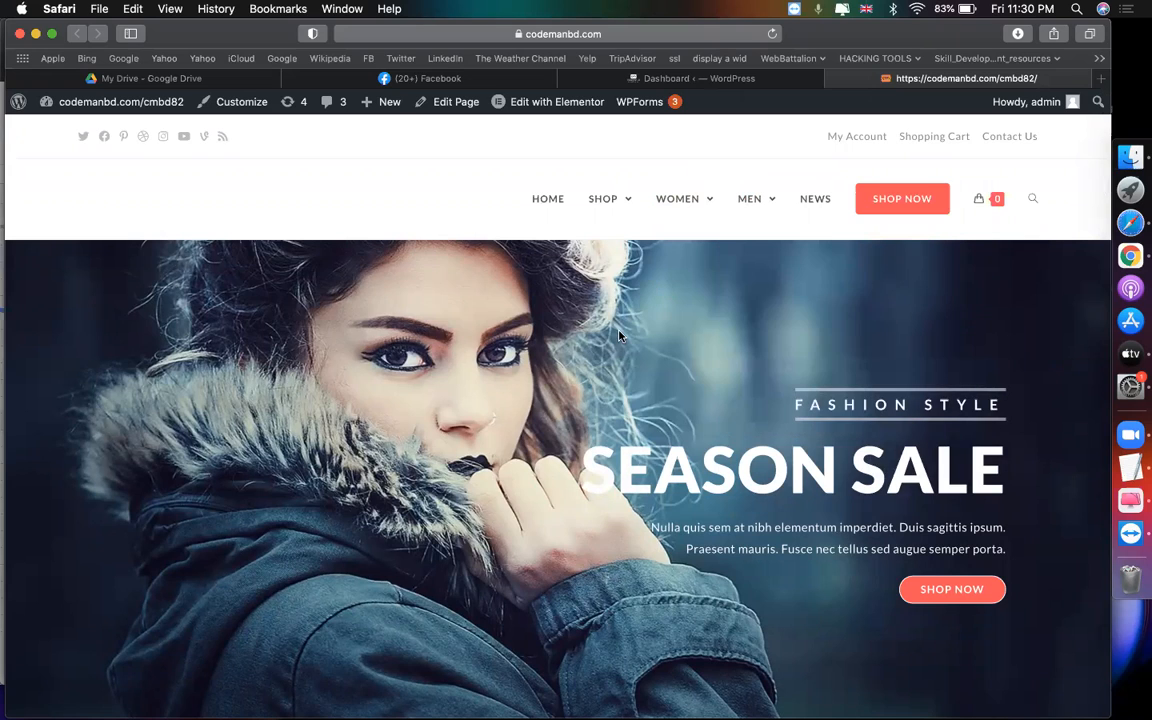
pyautogui.click(532, 104)
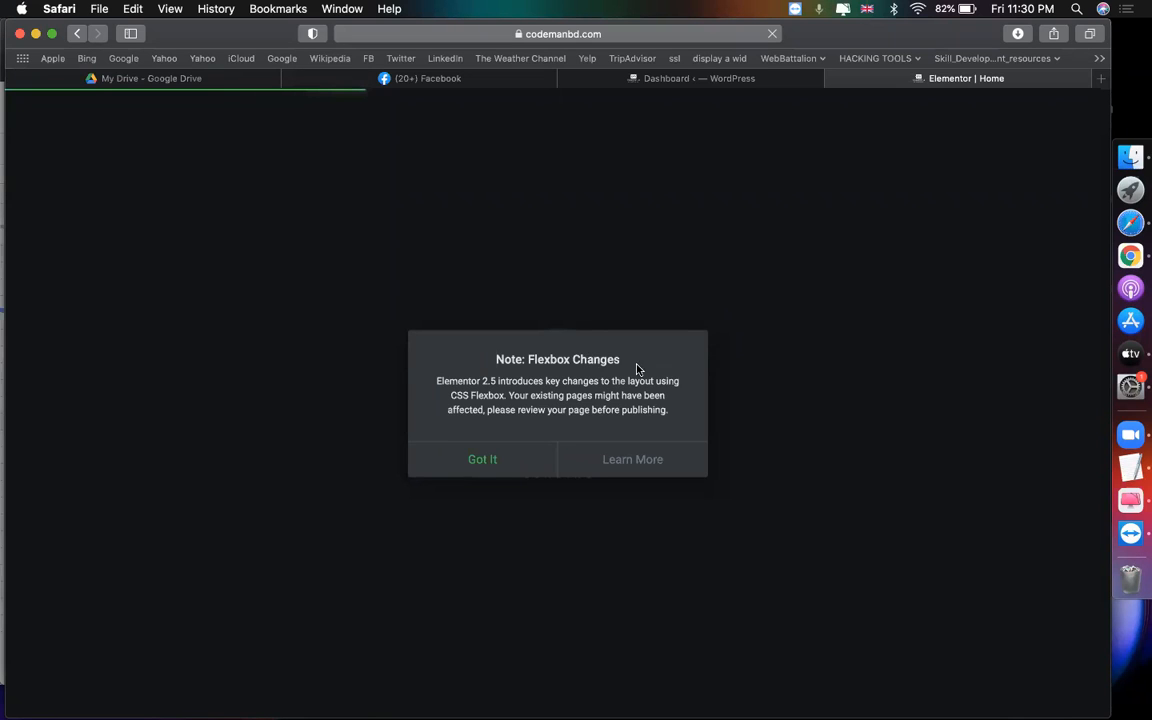
pyautogui.click(487, 463)
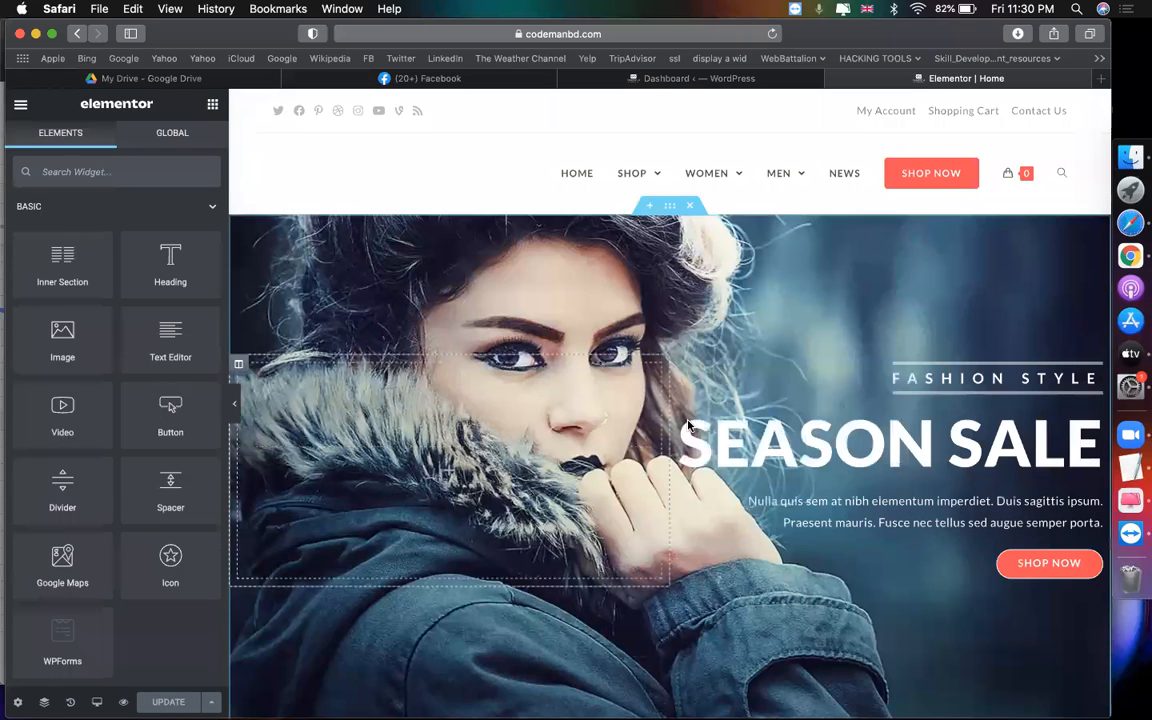
# Replace the hero section's background image with img_01236547.jpg from the media library.
pyautogui.scroll(-1, 700, 340)
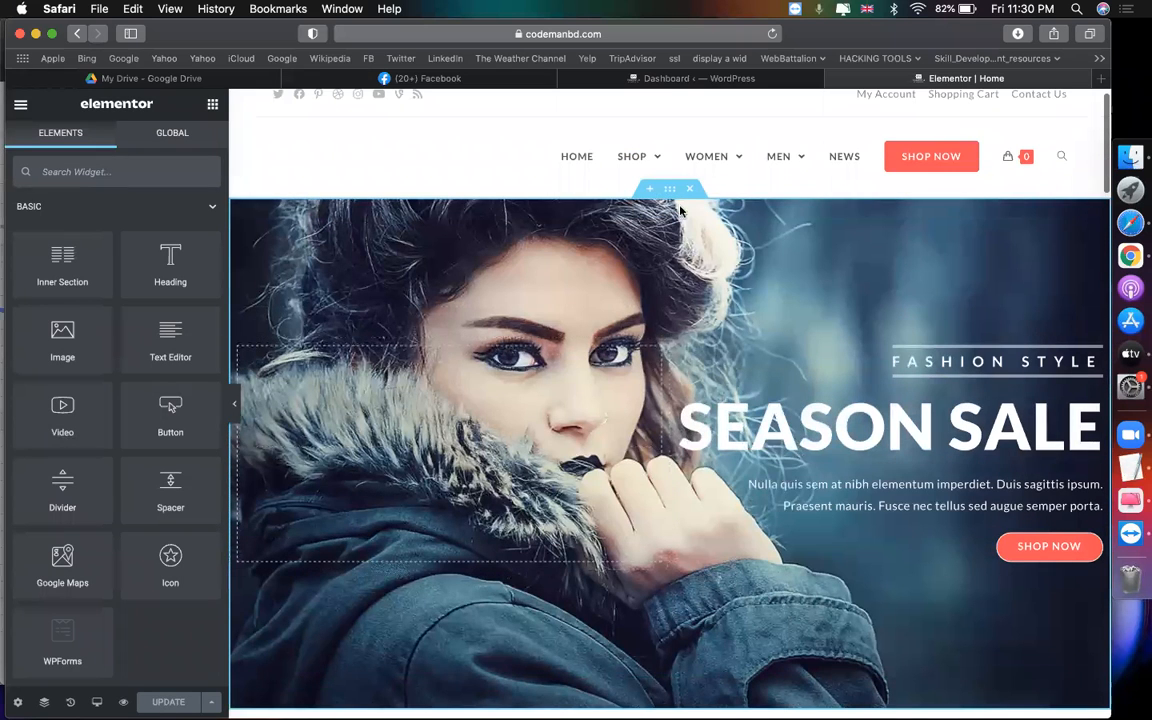
pyautogui.click(669, 191)
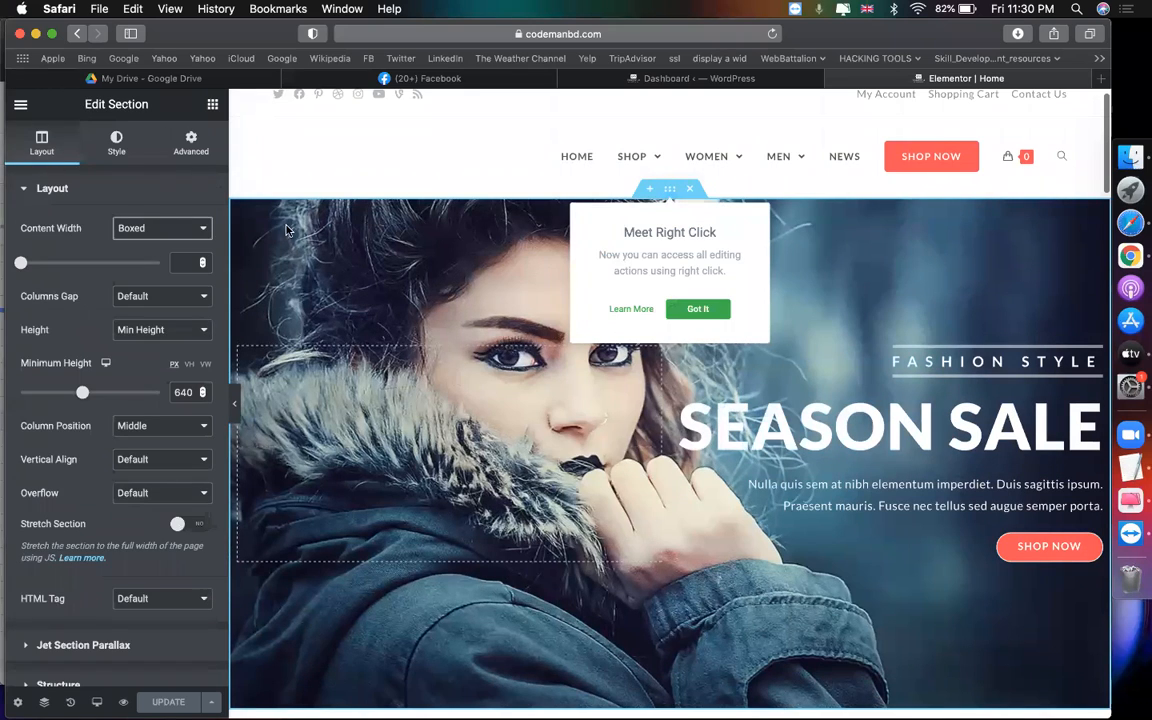
pyautogui.click(116, 145)
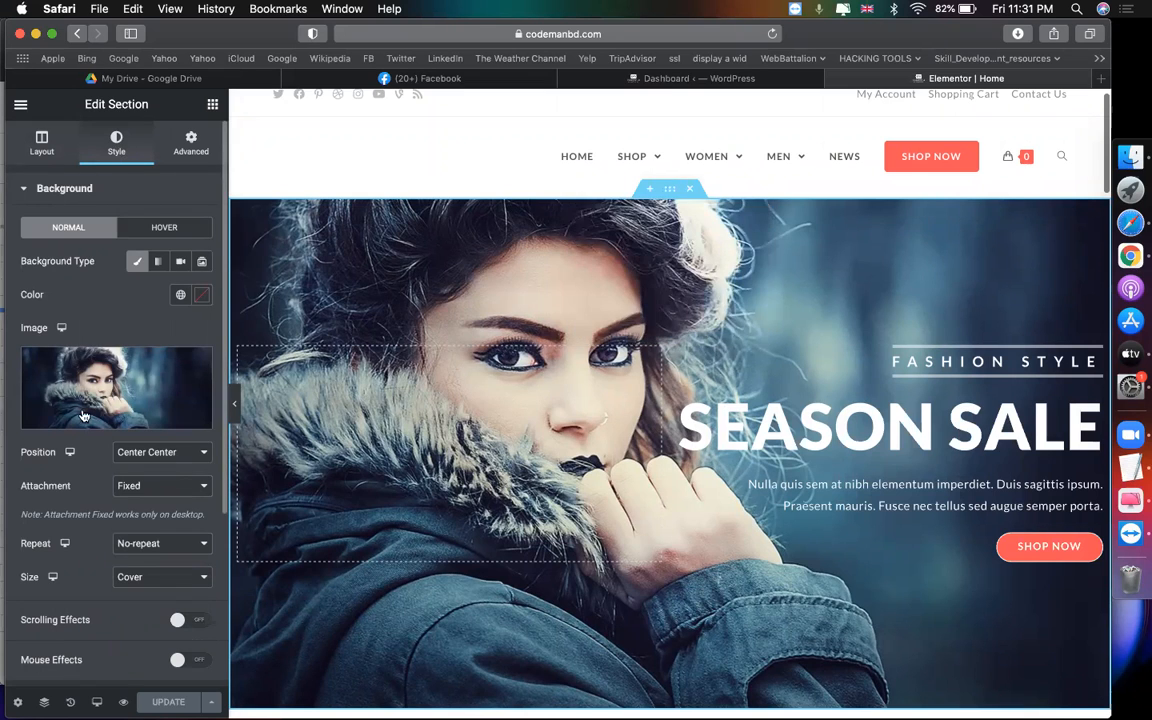
pyautogui.click(76, 376)
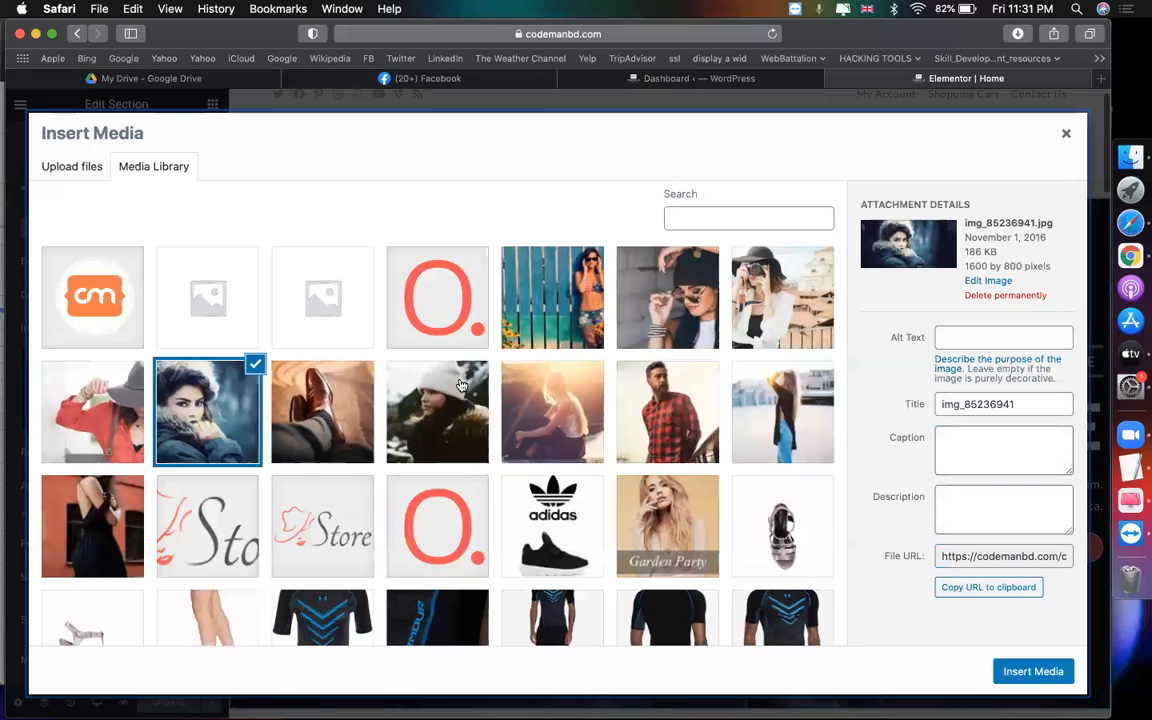
pyautogui.click(764, 321)
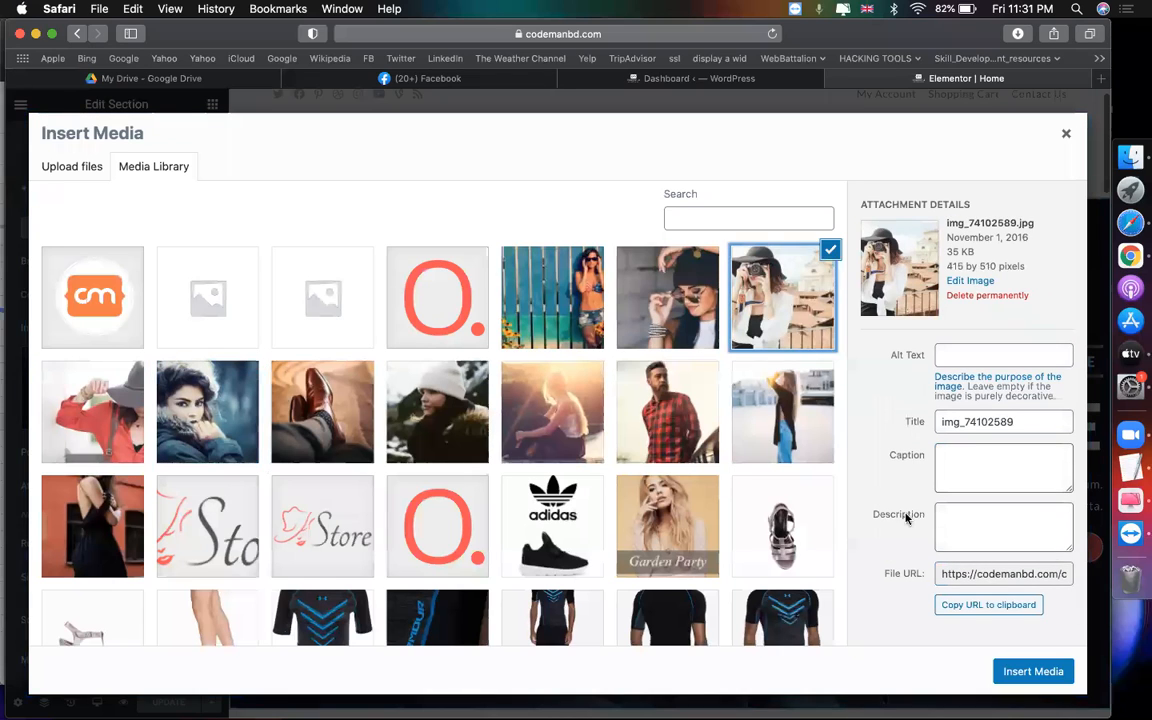
pyautogui.click(669, 300)
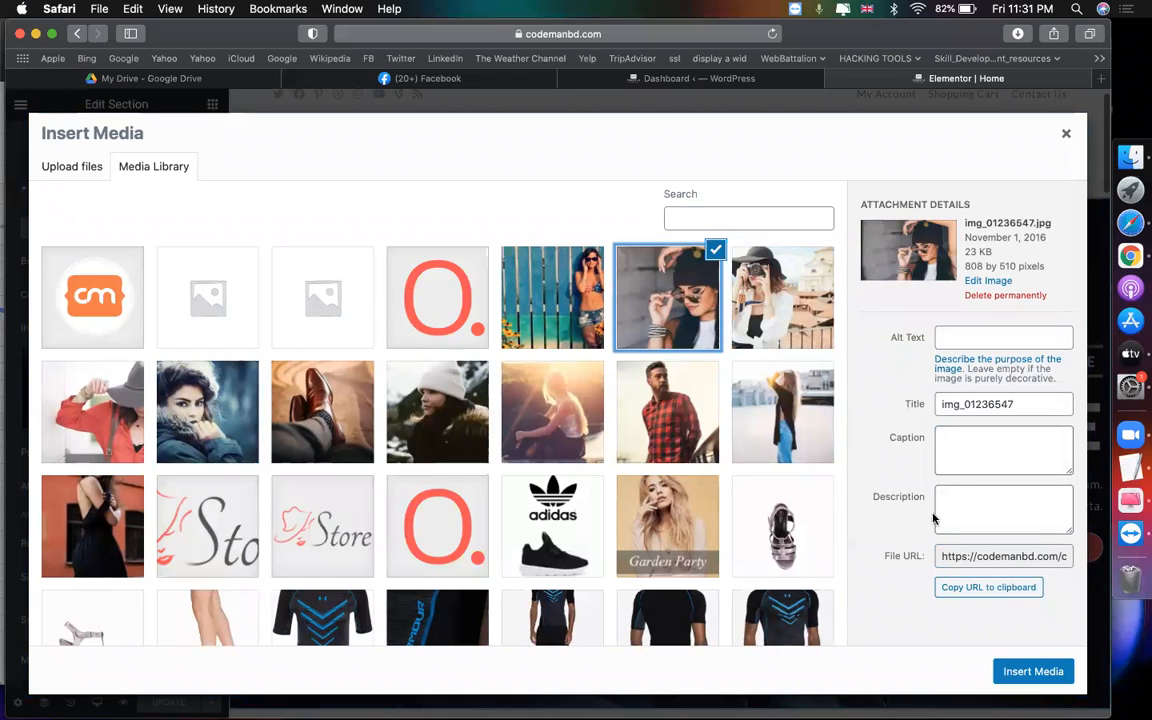
pyautogui.scroll(-3, 688, 435)
pyautogui.scroll(-10, 688, 434)
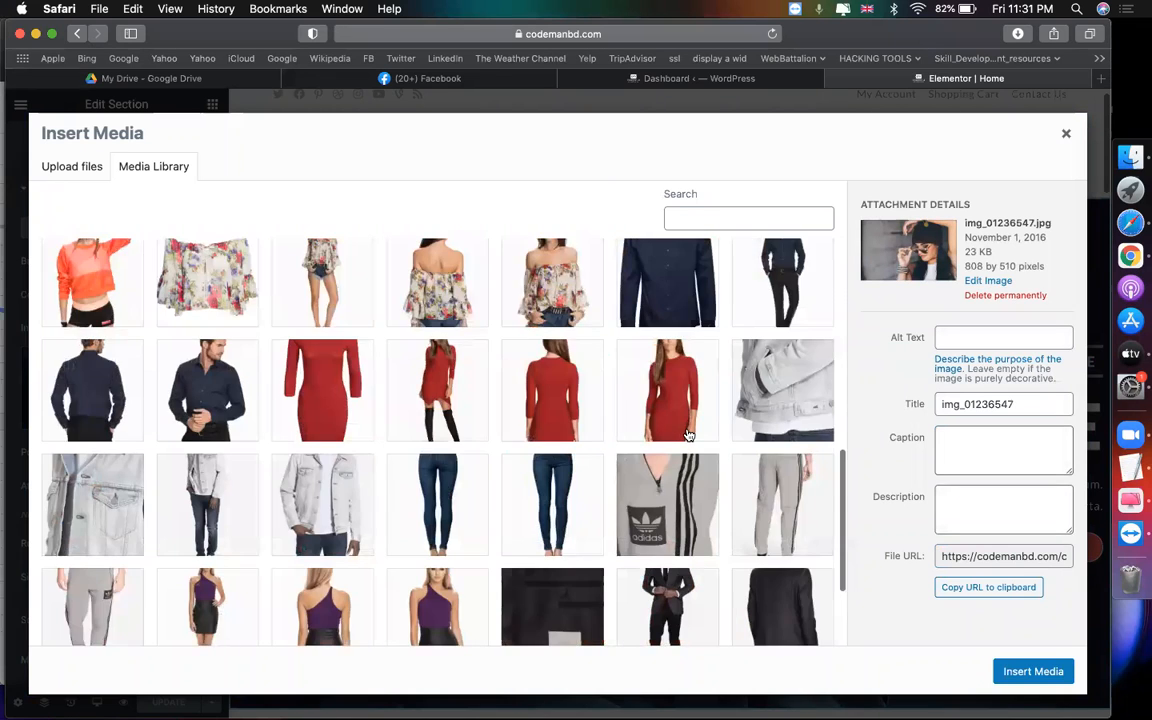
pyautogui.scroll(15, 474, 376)
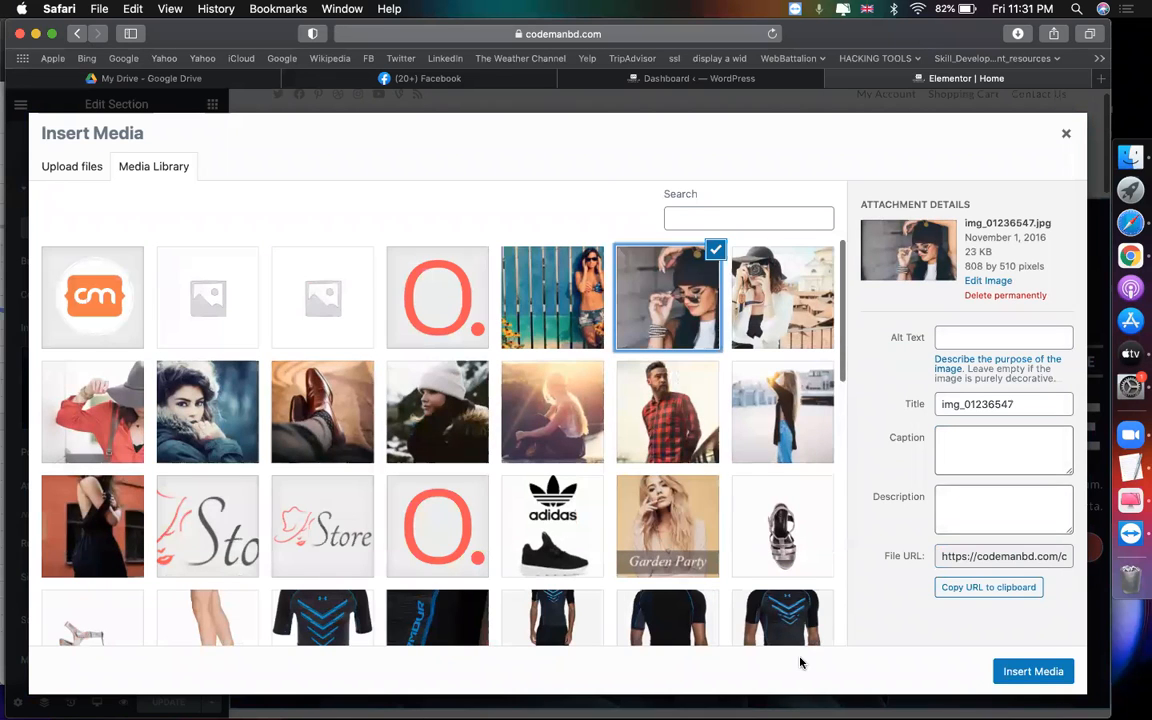
pyautogui.click(1033, 671)
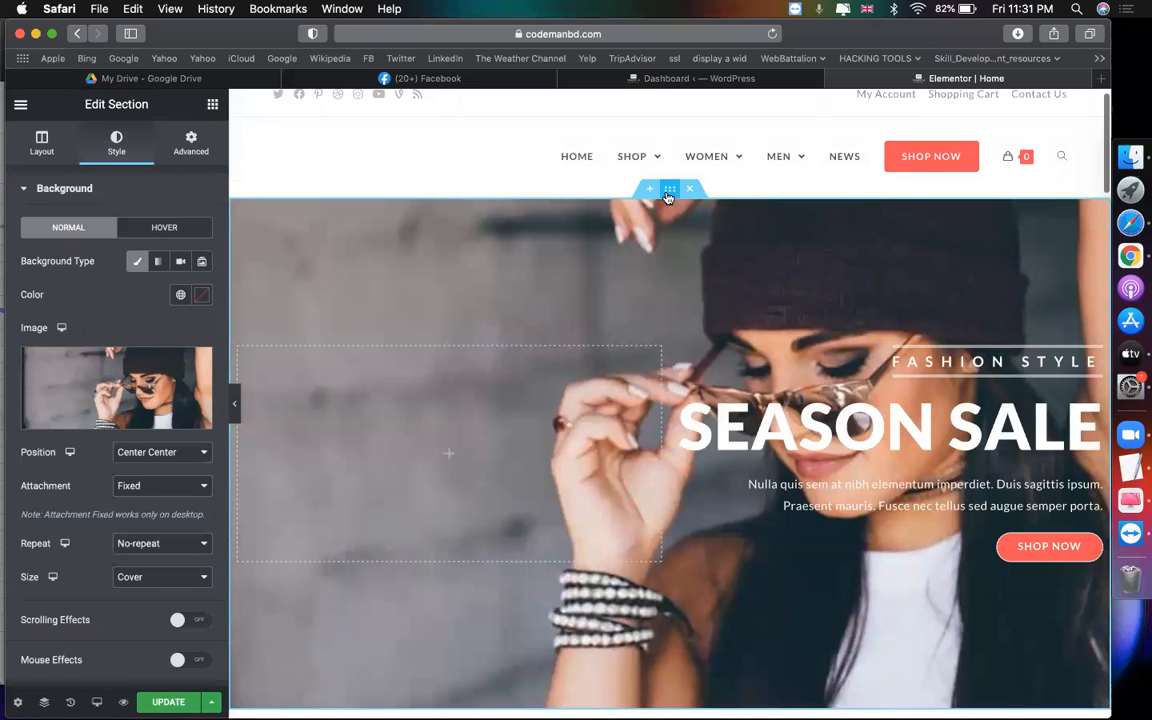
# Add a classic background overlay to the hero section in light grey #CFC2C2.
pyautogui.scroll(-3, 155, 492)
pyautogui.scroll(-3, 140, 495)
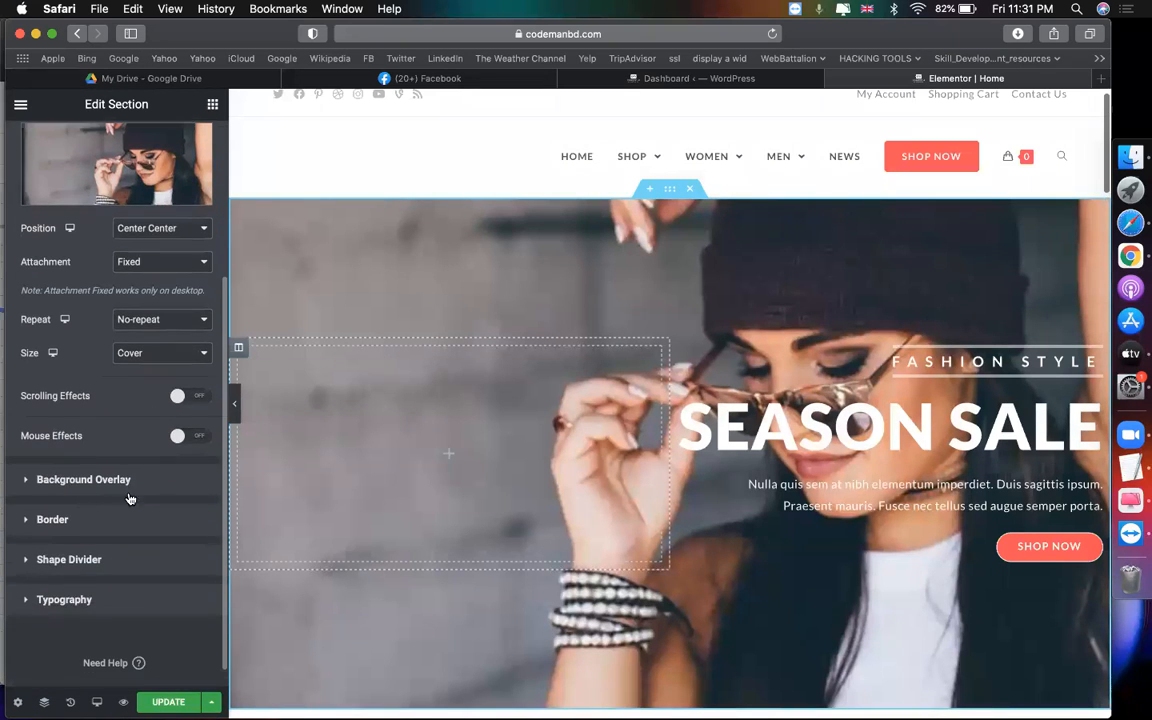
pyautogui.click(119, 484)
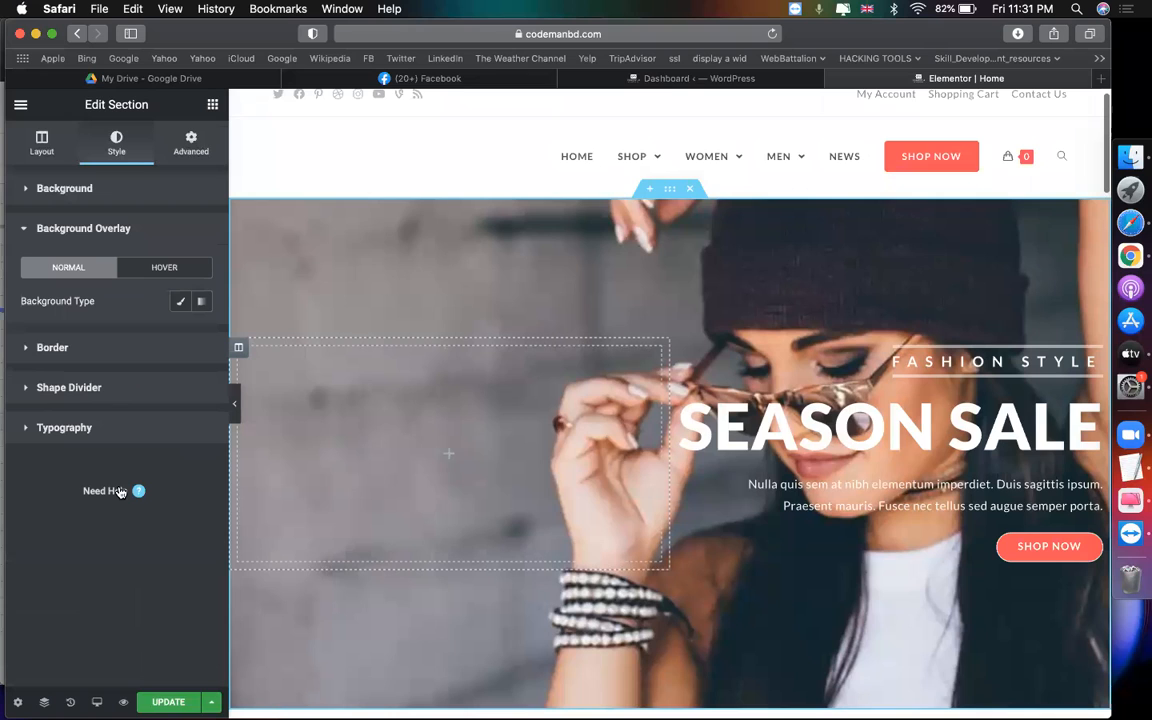
pyautogui.click(178, 305)
pyautogui.click(201, 335)
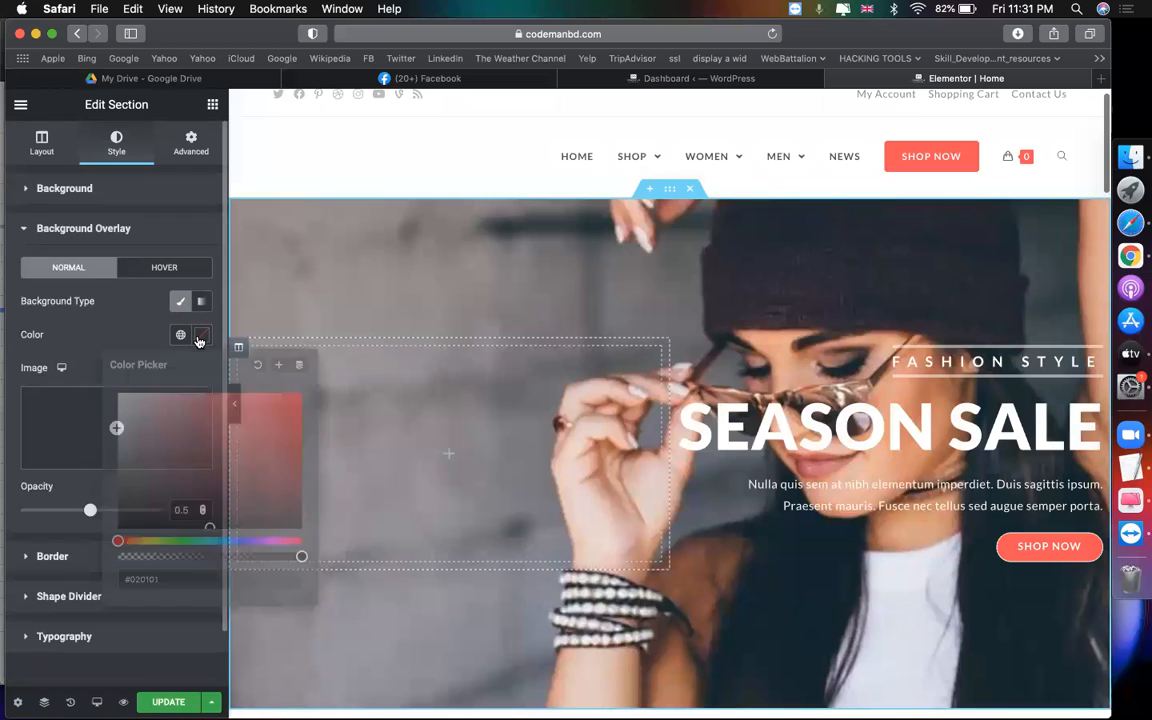
pyautogui.click(214, 531)
pyautogui.moveTo(212, 524)
pyautogui.mouseDown()
pyautogui.moveTo(248, 427)
pyautogui.moveTo(129, 419)
pyautogui.mouseUp()
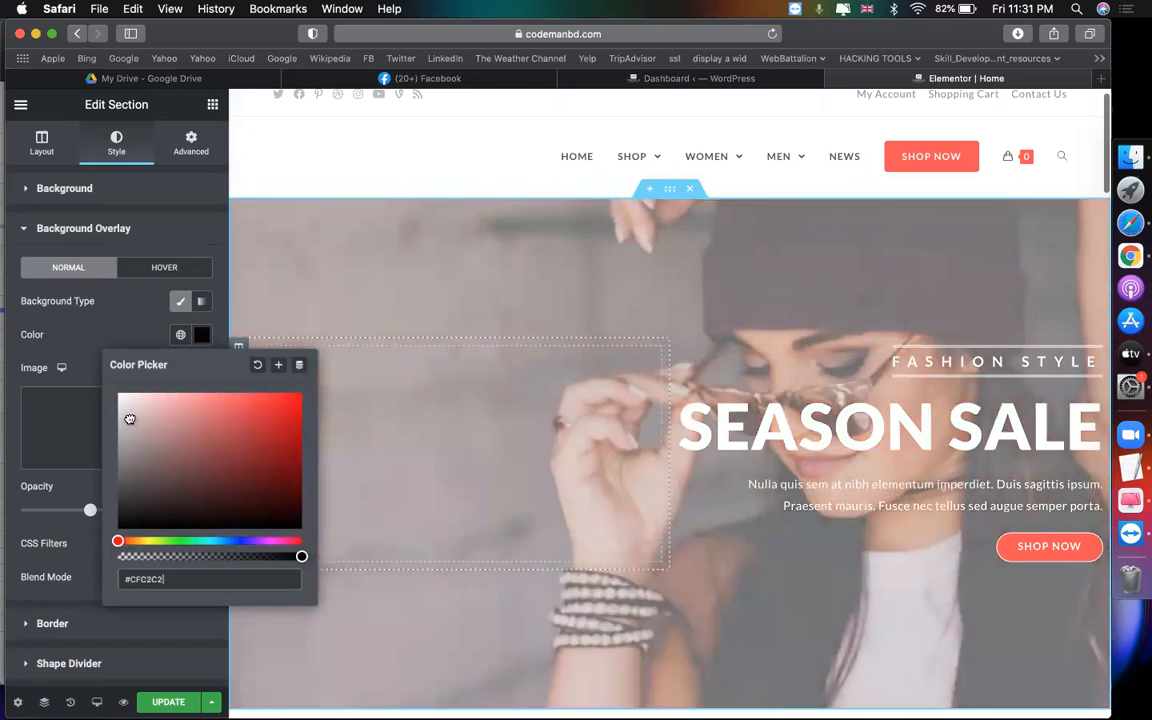
# Try a dark blue #0D4066 as the hero section's overlay color.
pyautogui.click(222, 540)
pyautogui.click(262, 438)
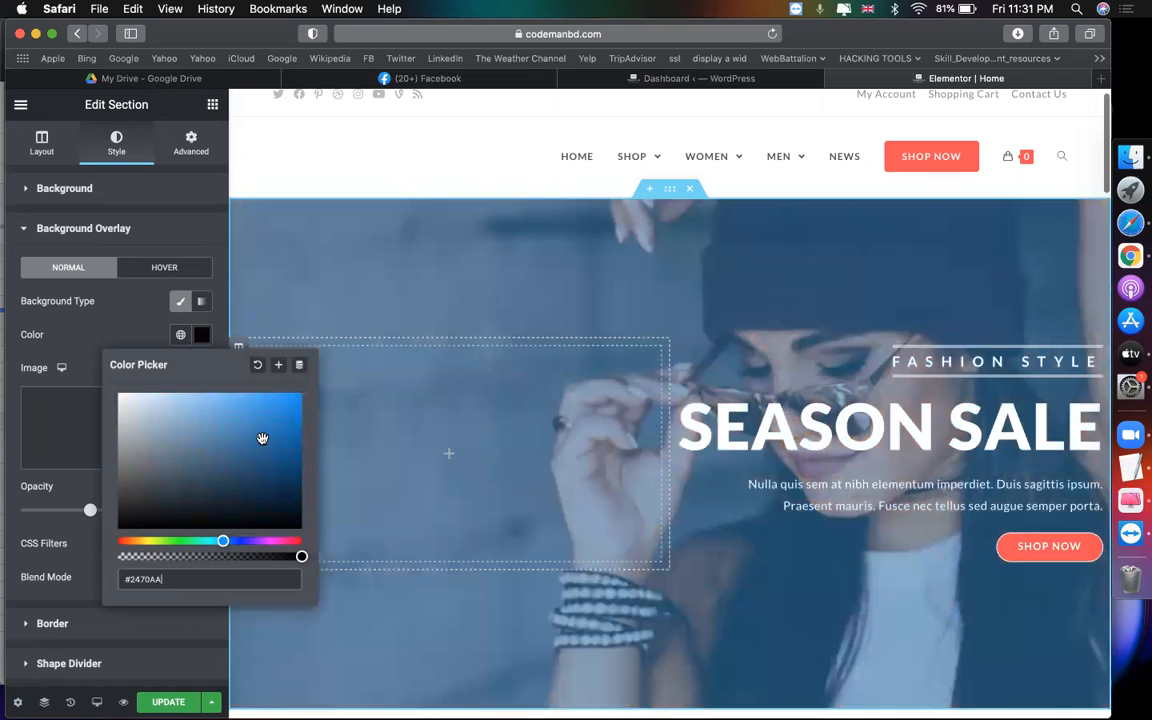
pyautogui.moveTo(262, 441); pyautogui.dragTo(279, 474)
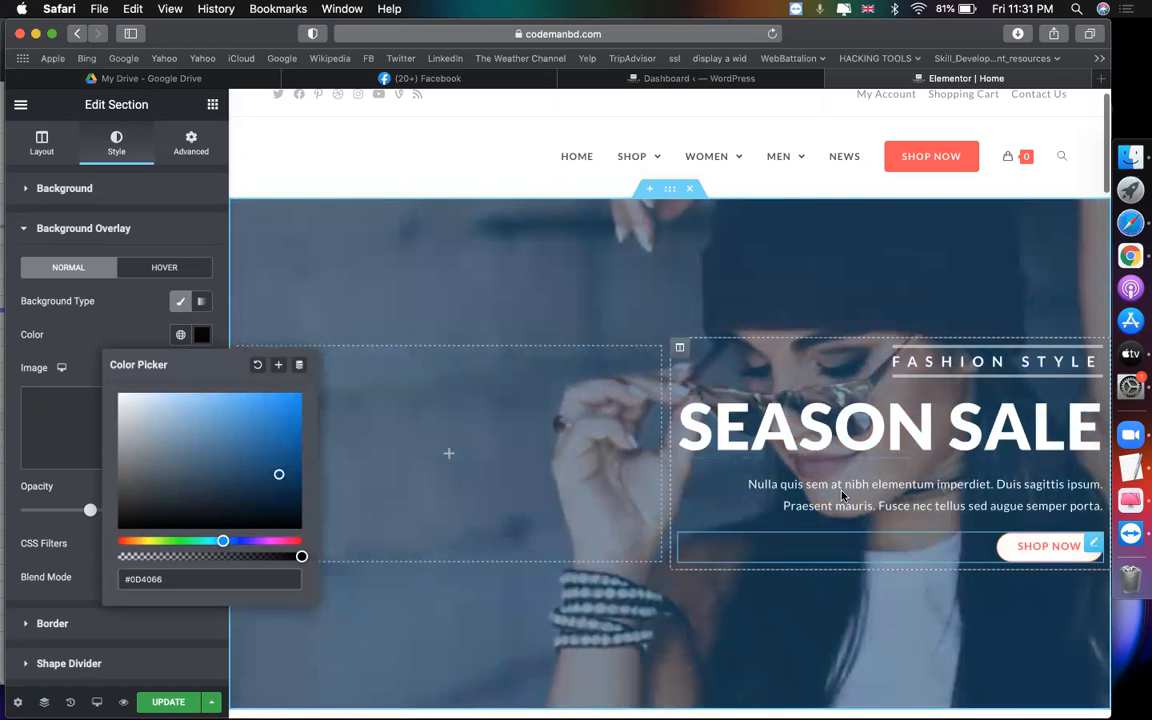
# Set the hero section's overlay color to dark red #480B16 and close the color picker.
pyautogui.click(296, 540)
pyautogui.moveTo(275, 479); pyautogui.dragTo(279, 514)
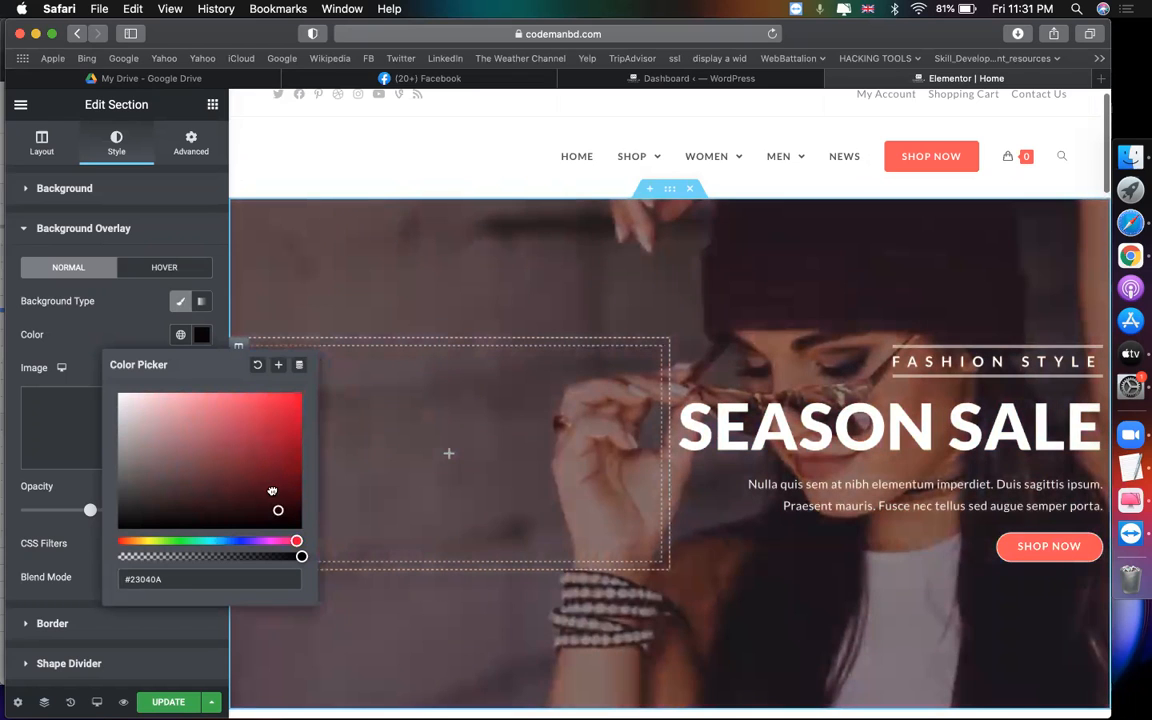
pyautogui.click(272, 491)
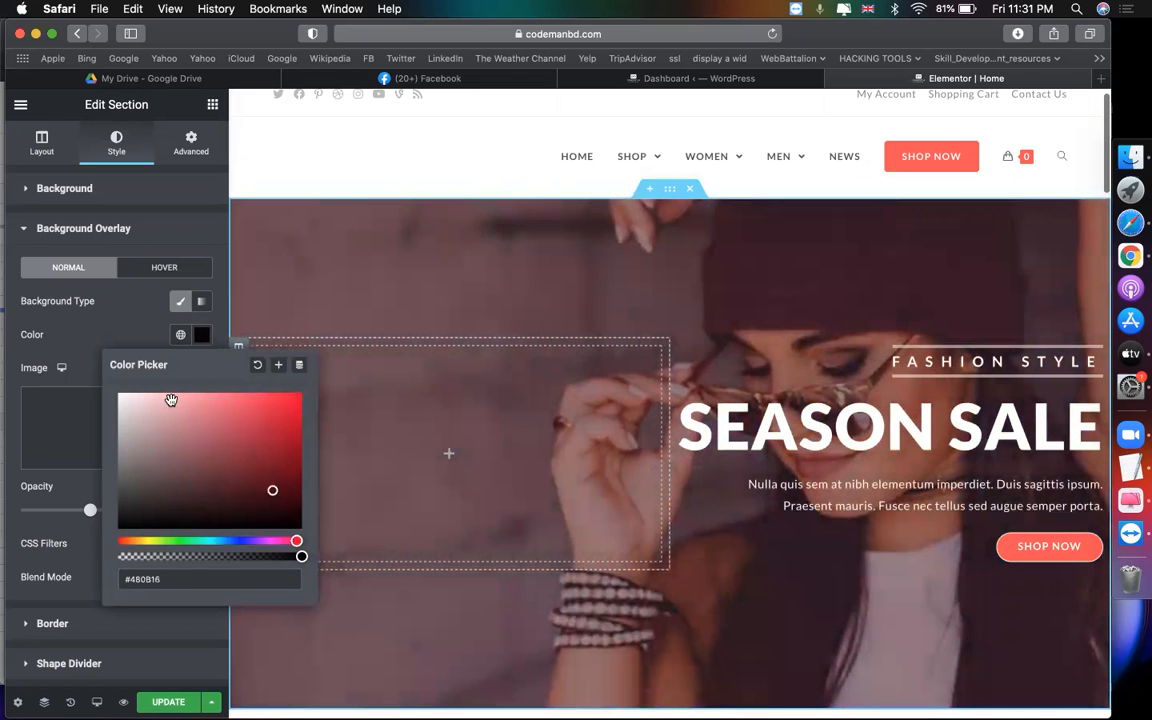
pyautogui.click(95, 545)
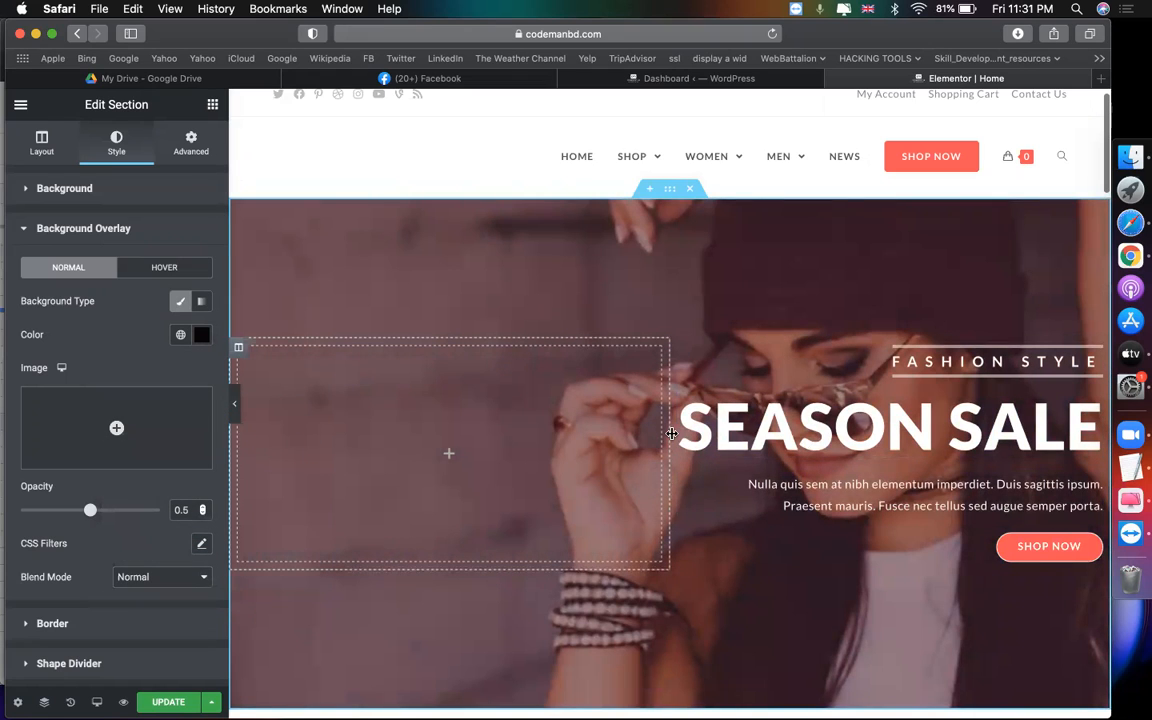
# Widen the hero section's text column and change its "Fashion Style" heading to "BEST ONLINE SITE".
pyautogui.moveTo(644, 433); pyautogui.dragTo(582, 440)
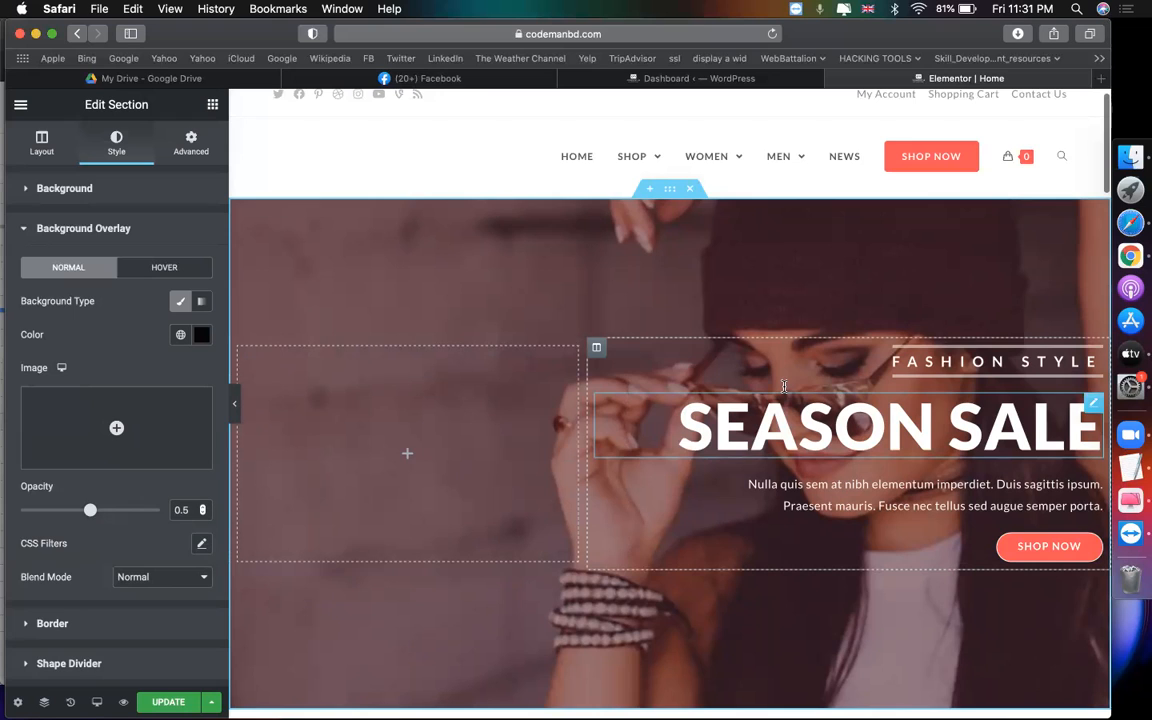
pyautogui.click(745, 360)
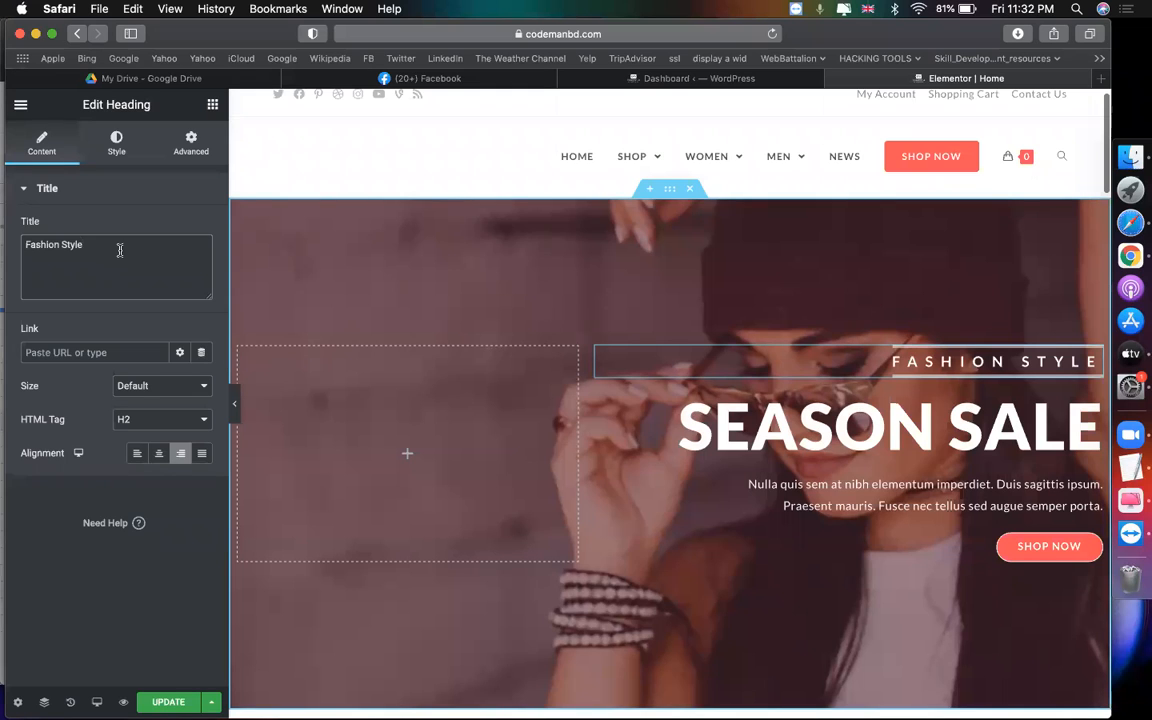
pyautogui.press('super+a')
pyautogui.write('B')
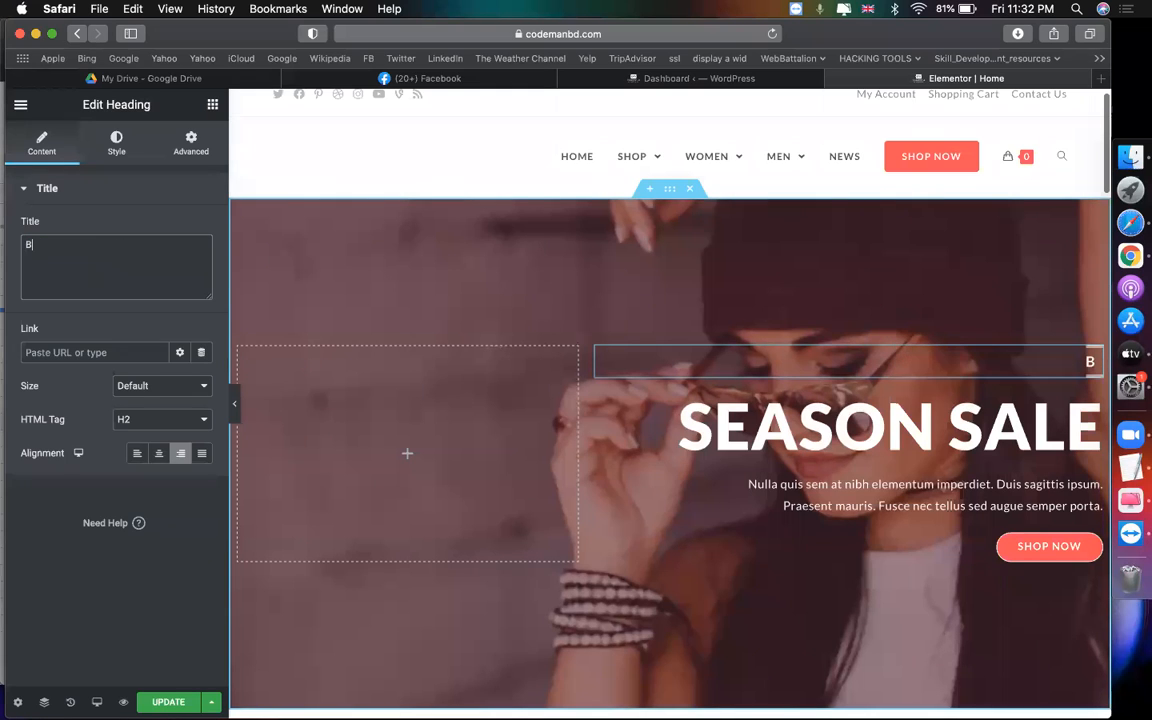
pyautogui.write('EST ONLINE SITE')
# Change the hero section's "Season Sale" heading to "WINTER Sale" and select the text and button below it.
pyautogui.click(688, 410)
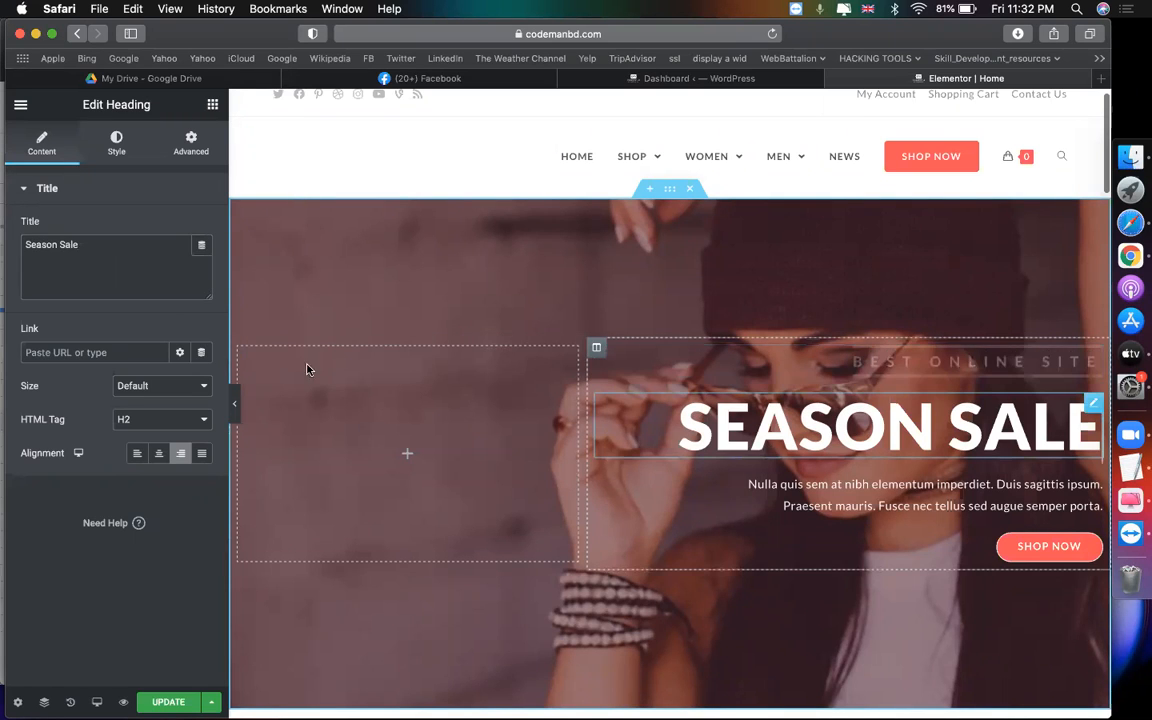
pyautogui.doubleClick(28, 243)
pyautogui.write('WINTER')
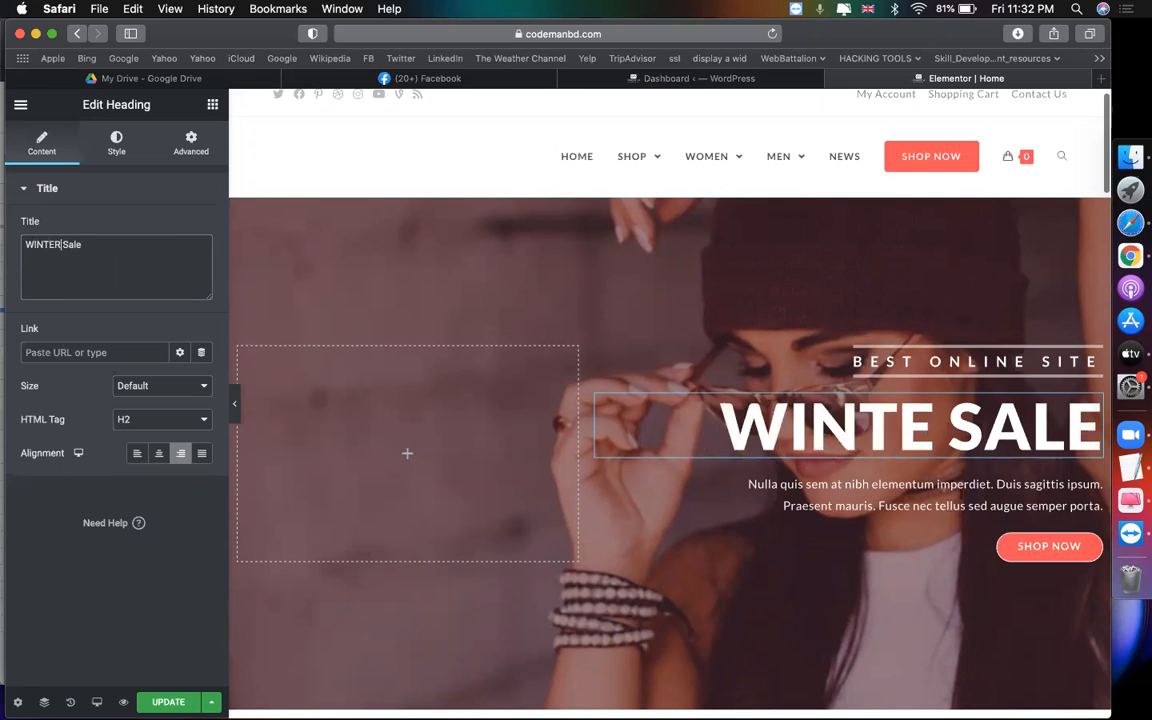
pyautogui.click(940, 497)
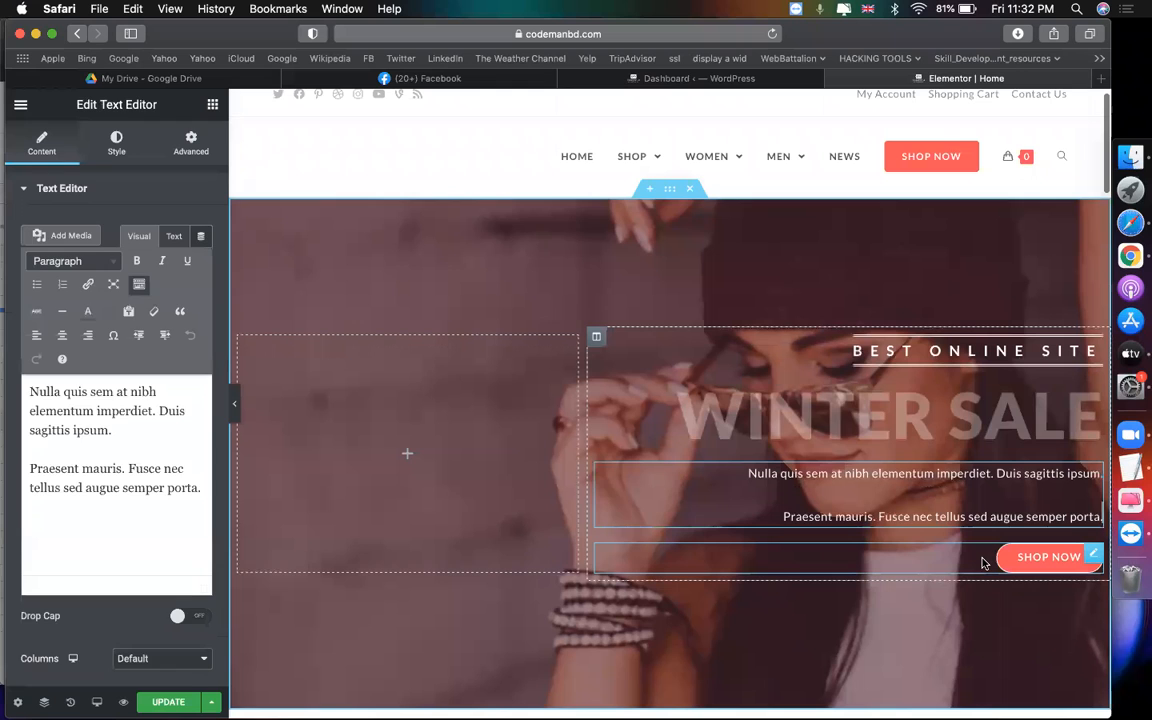
pyautogui.click(983, 563)
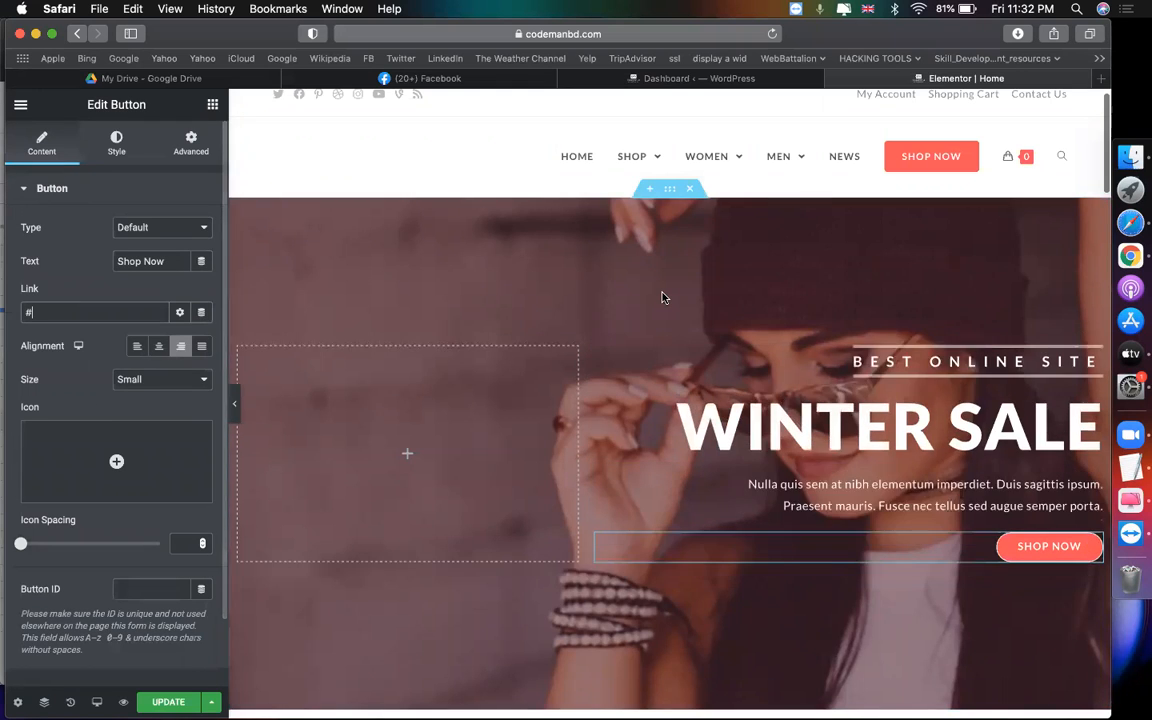
# Delete the product shortcode widget from the "Best Selling" section.
pyautogui.scroll(-5, 655, 290)
pyautogui.scroll(-1, 650, 406)
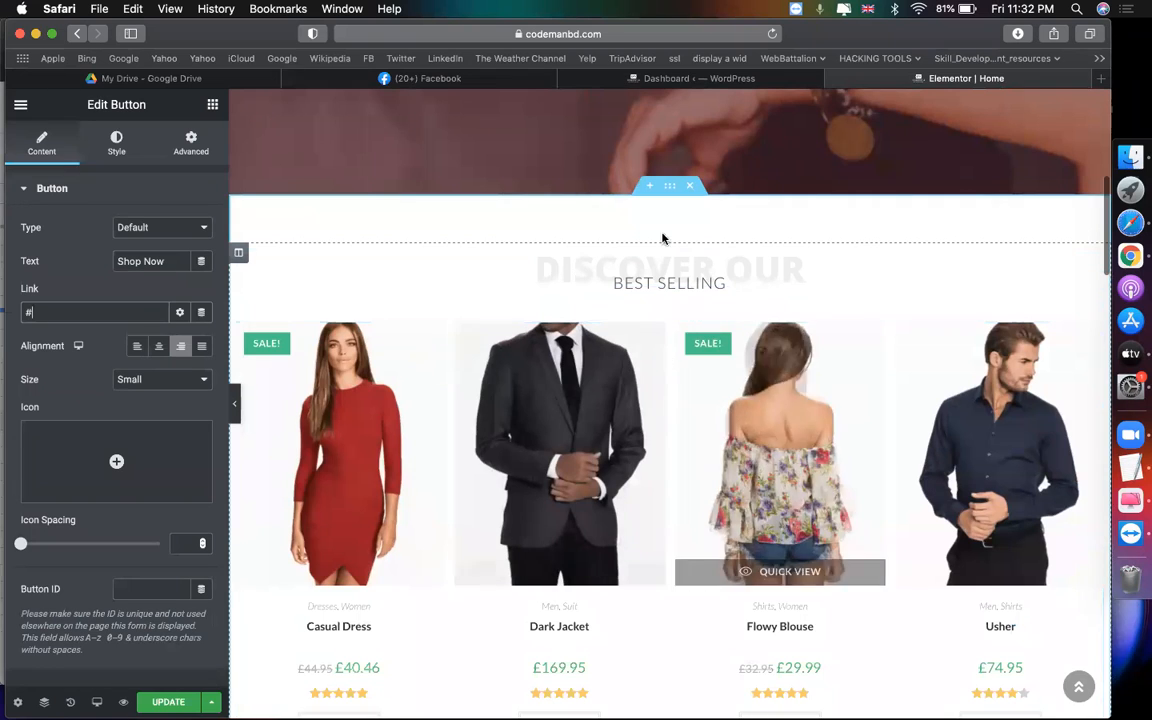
pyautogui.rightClick(882, 387)
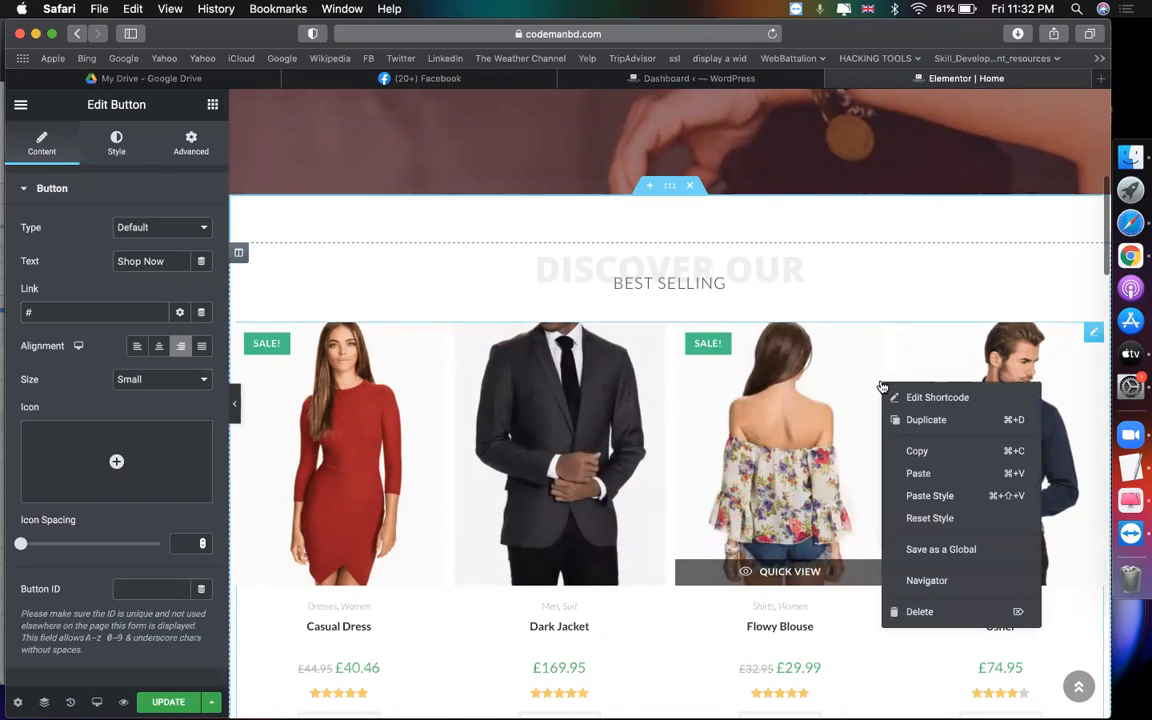
pyautogui.click(925, 609)
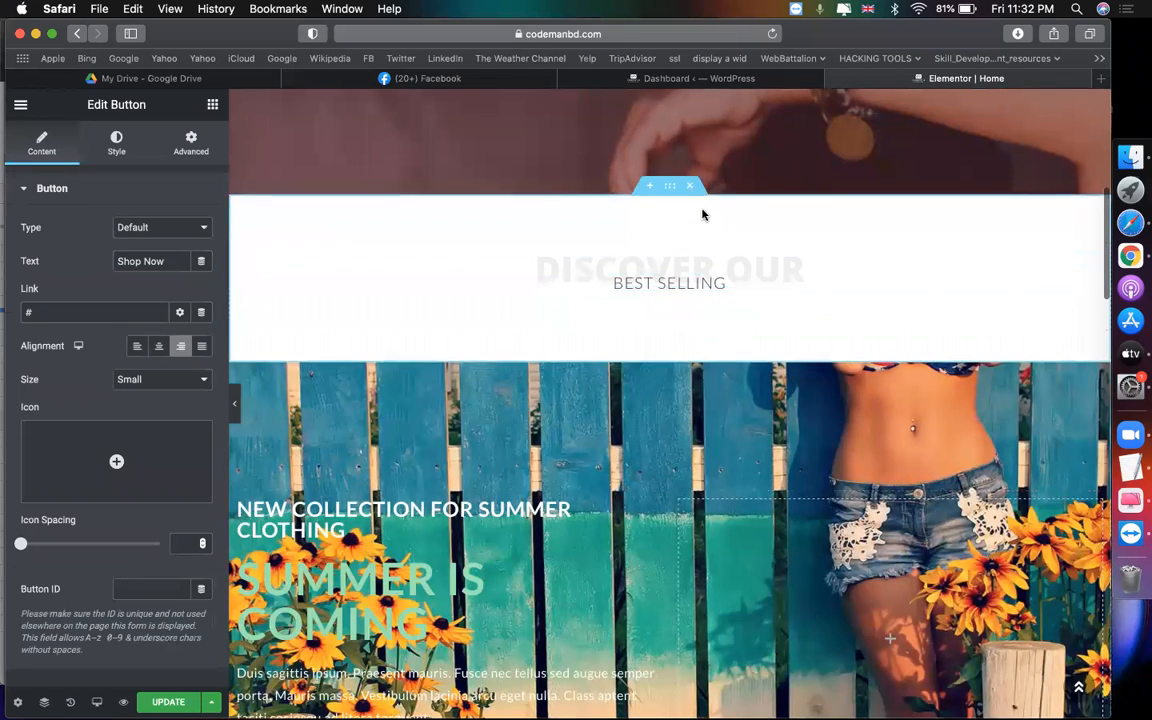
# Add the JetElements WooCommerce Best Sellers widget directly beneath the "Best Selling" heading.
pyautogui.click(669, 285)
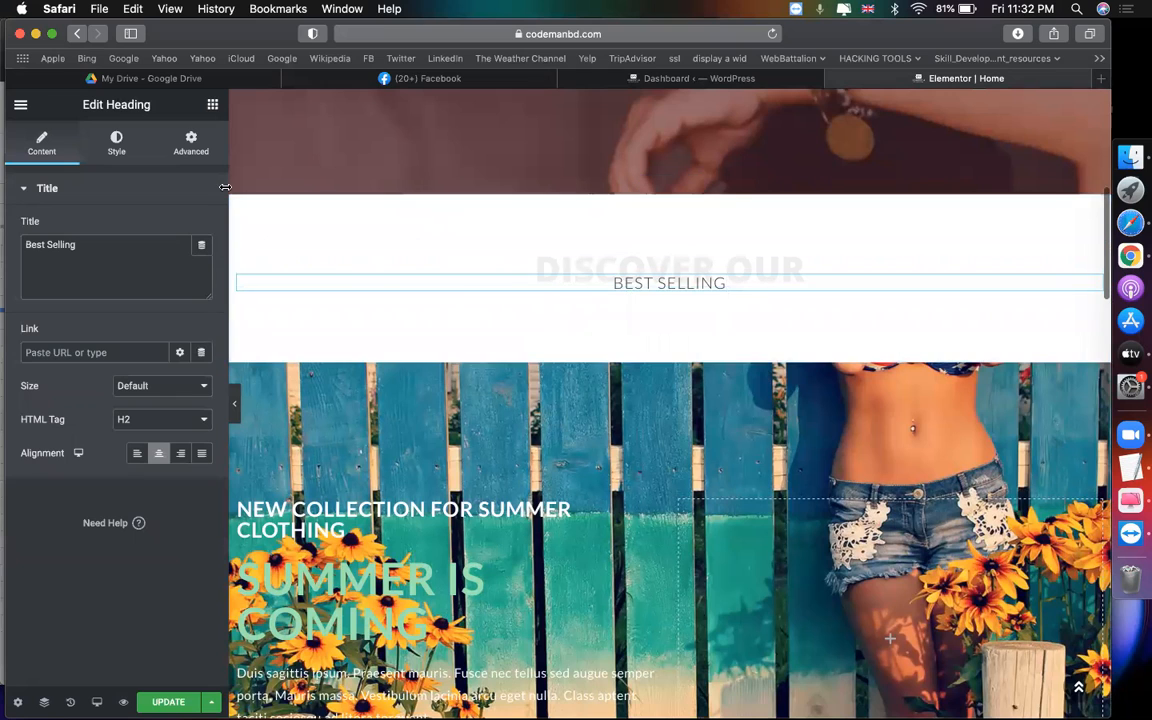
pyautogui.click(208, 105)
pyautogui.scroll(-3, 118, 443)
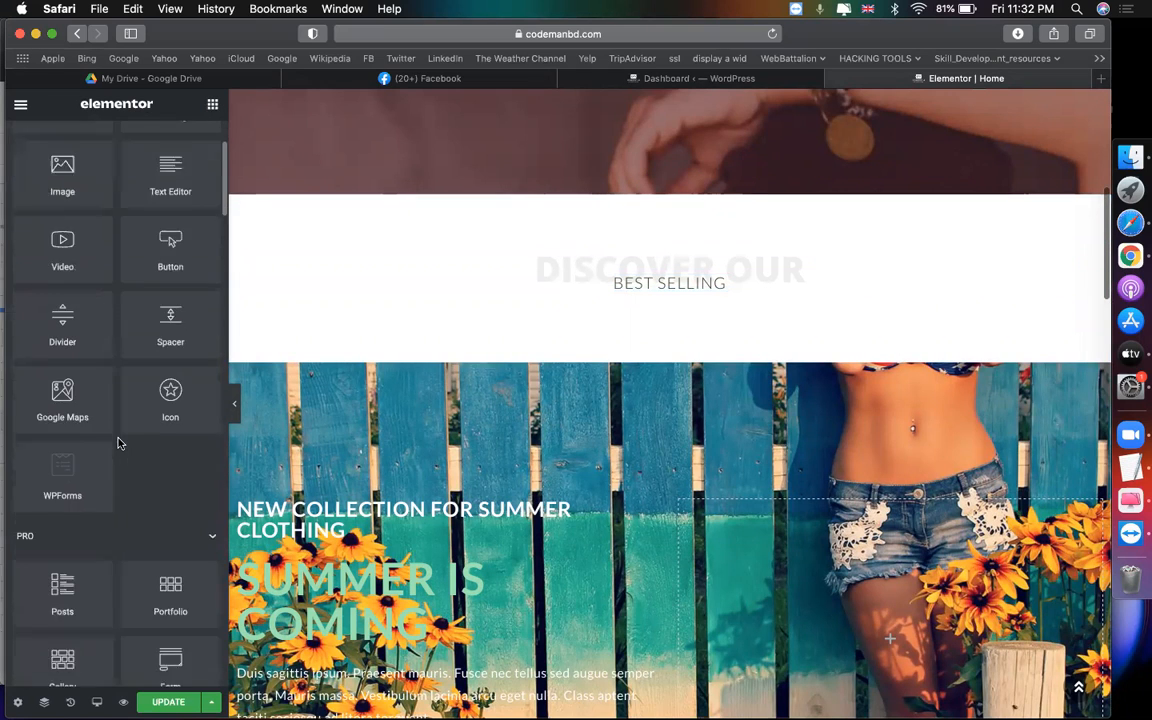
pyautogui.scroll(-3, 118, 443)
pyautogui.click(205, 390)
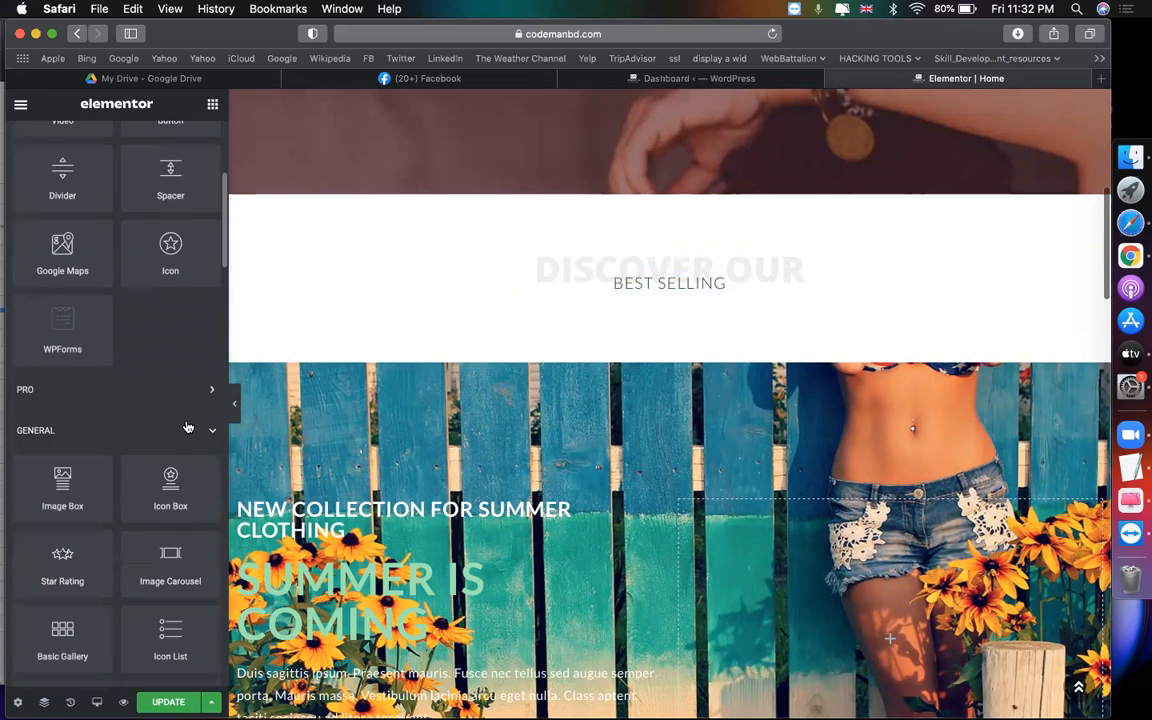
pyautogui.click(196, 434)
pyautogui.click(200, 632)
pyautogui.scroll(-4, 204, 450)
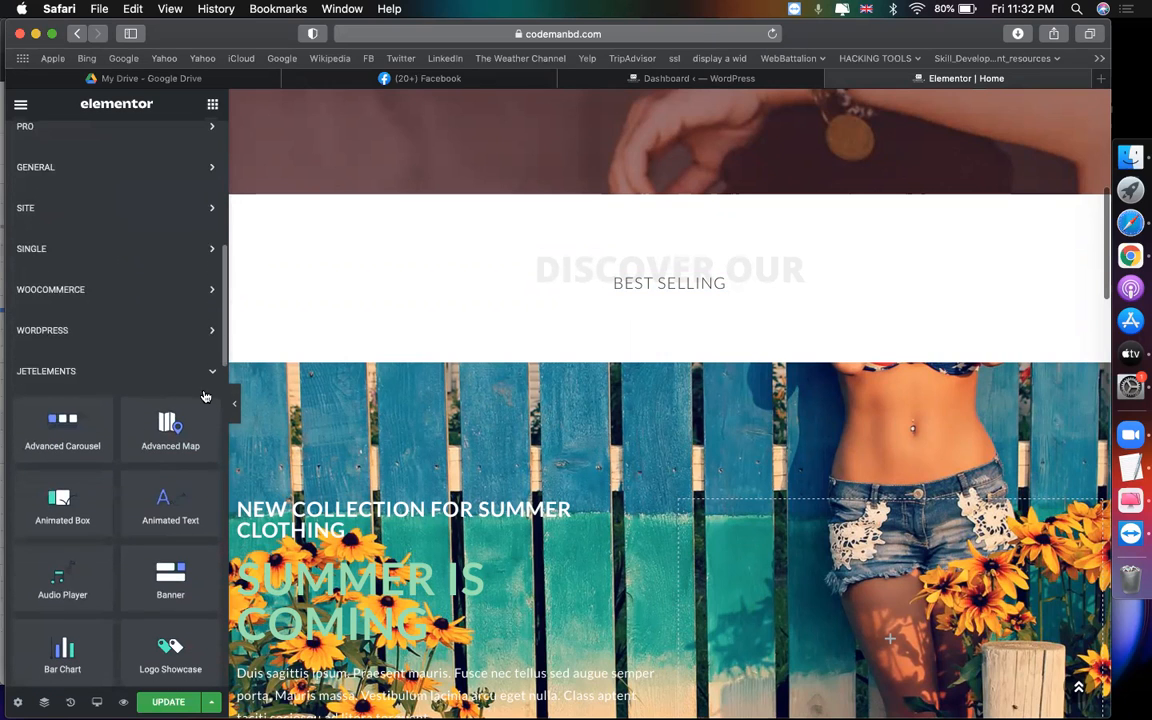
pyautogui.scroll(-8, 211, 379)
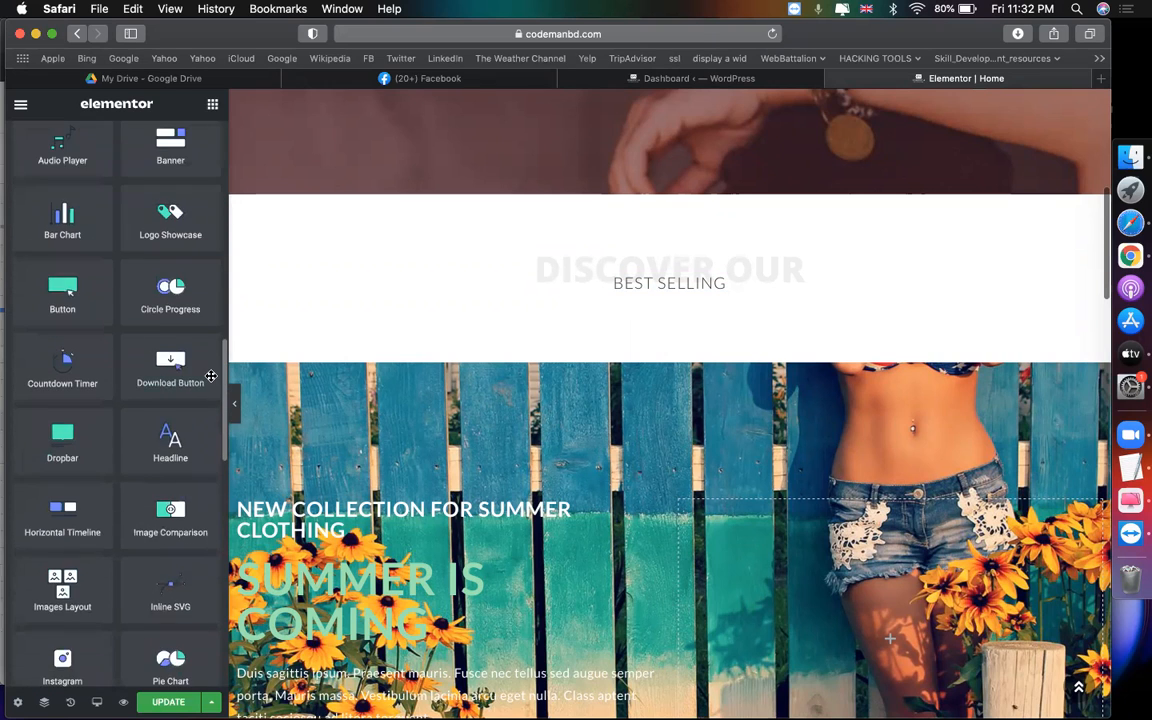
pyautogui.scroll(10, 211, 376)
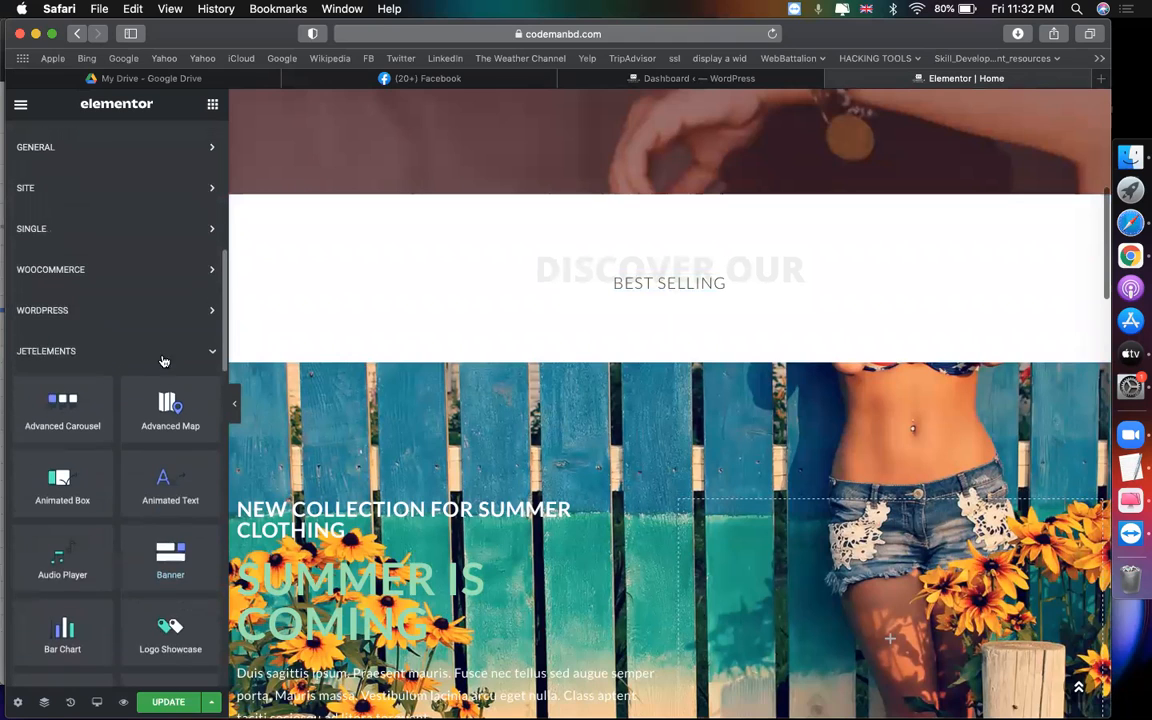
pyautogui.scroll(-15, 118, 359)
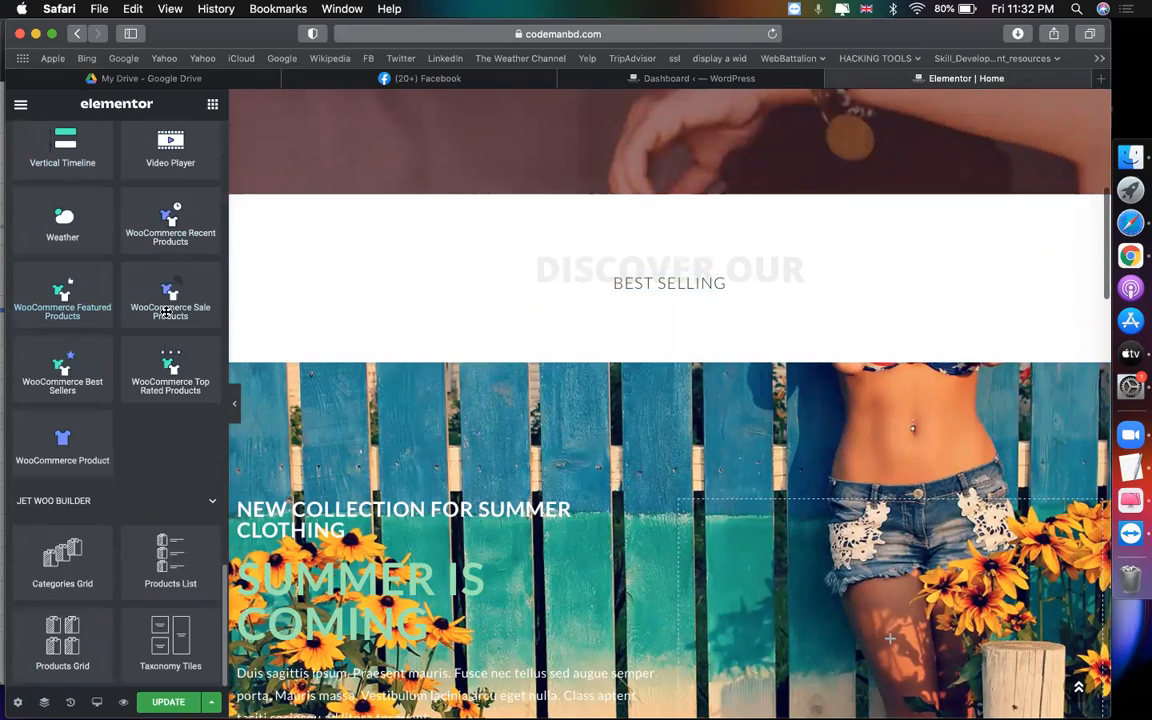
pyautogui.scroll(3, 134, 385)
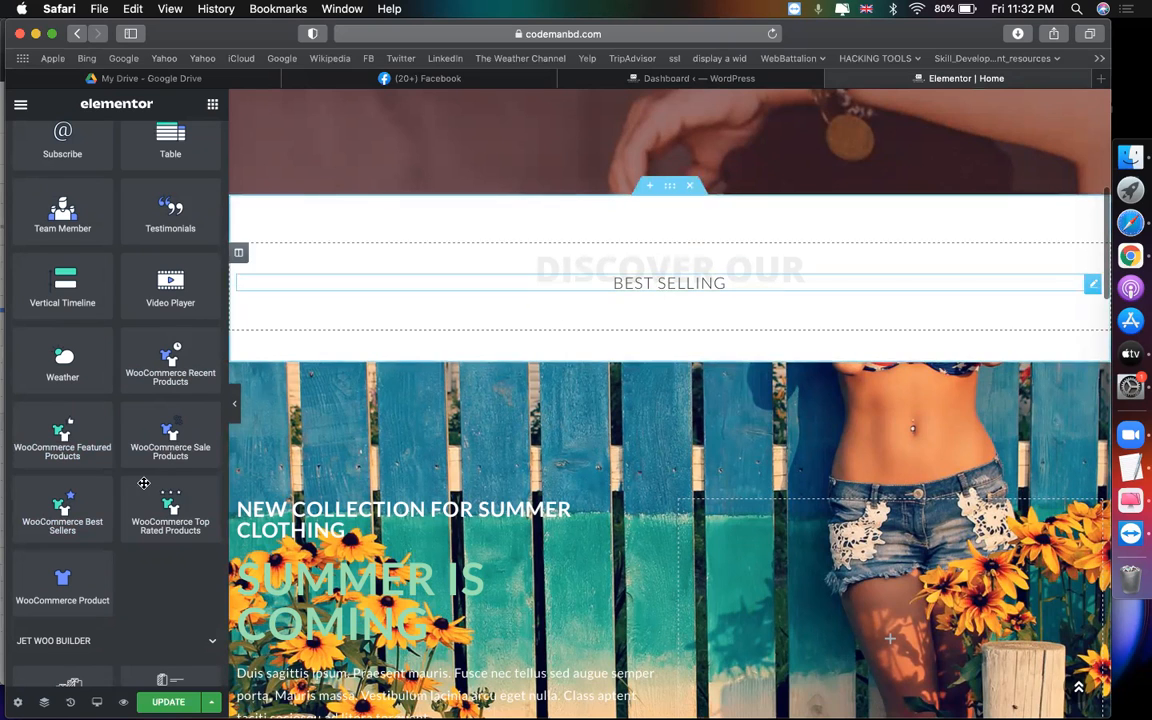
pyautogui.moveTo(62, 508); pyautogui.dragTo(638, 288)
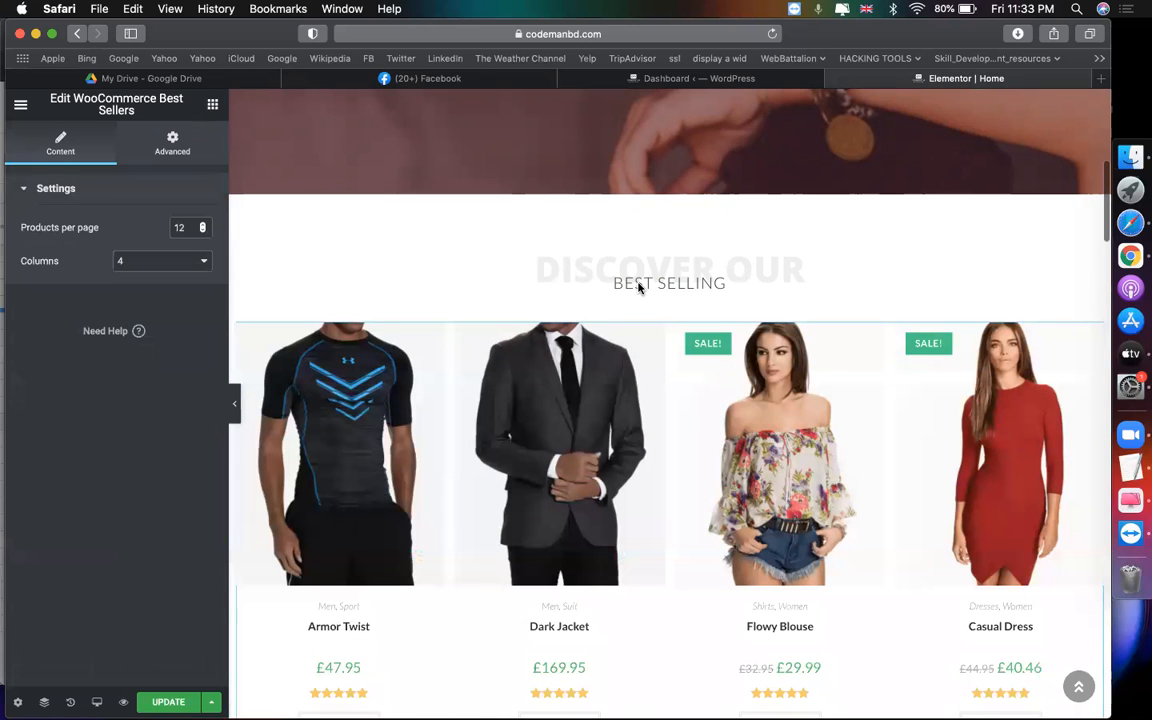
# Set the WooCommerce Best Sellers widget to 5 columns and review its product rows.
pyautogui.click(172, 262)
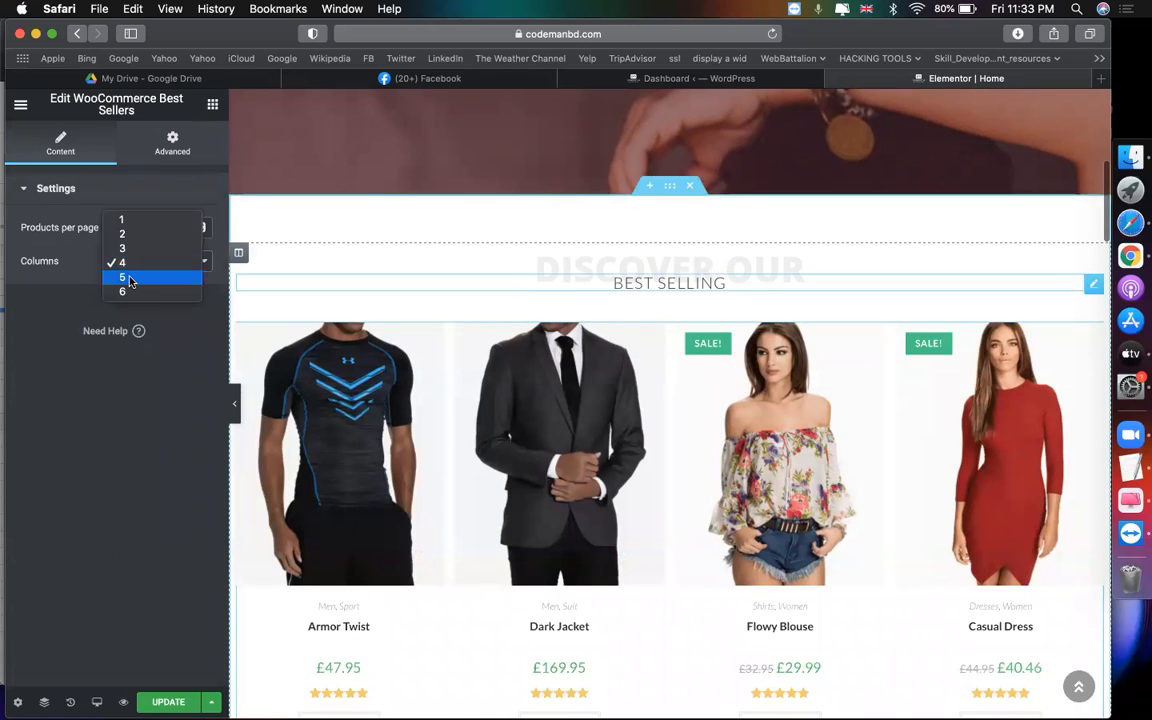
pyautogui.click(129, 280)
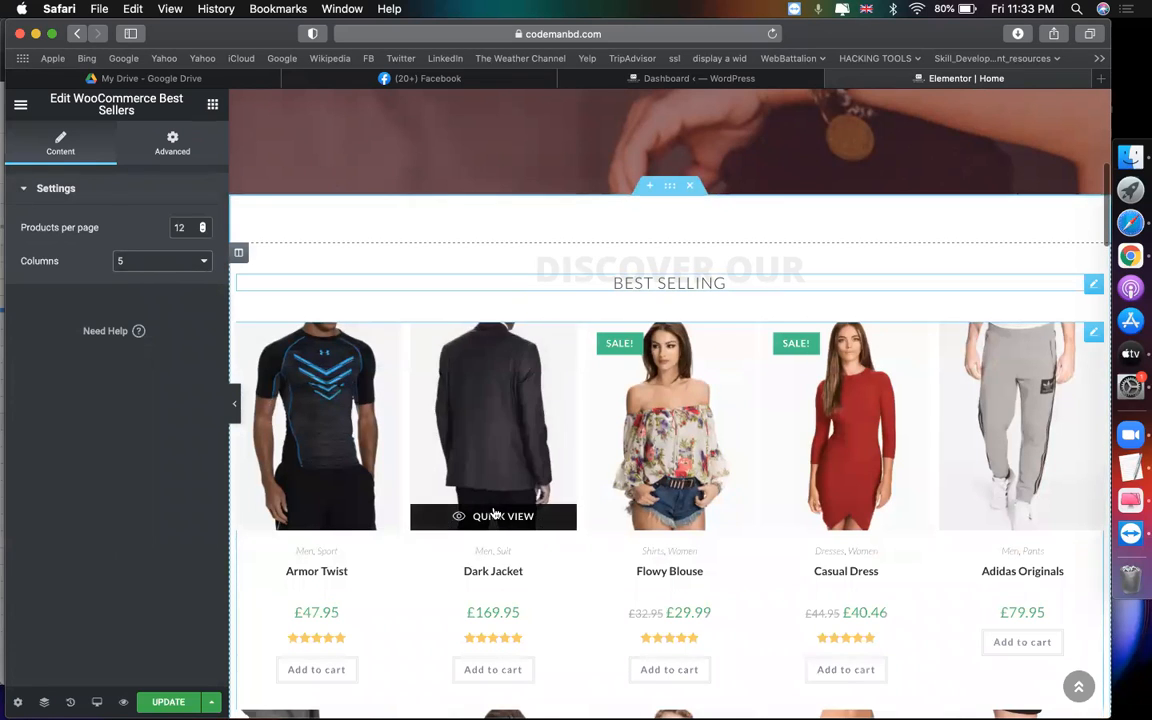
pyautogui.scroll(-2, 490, 510)
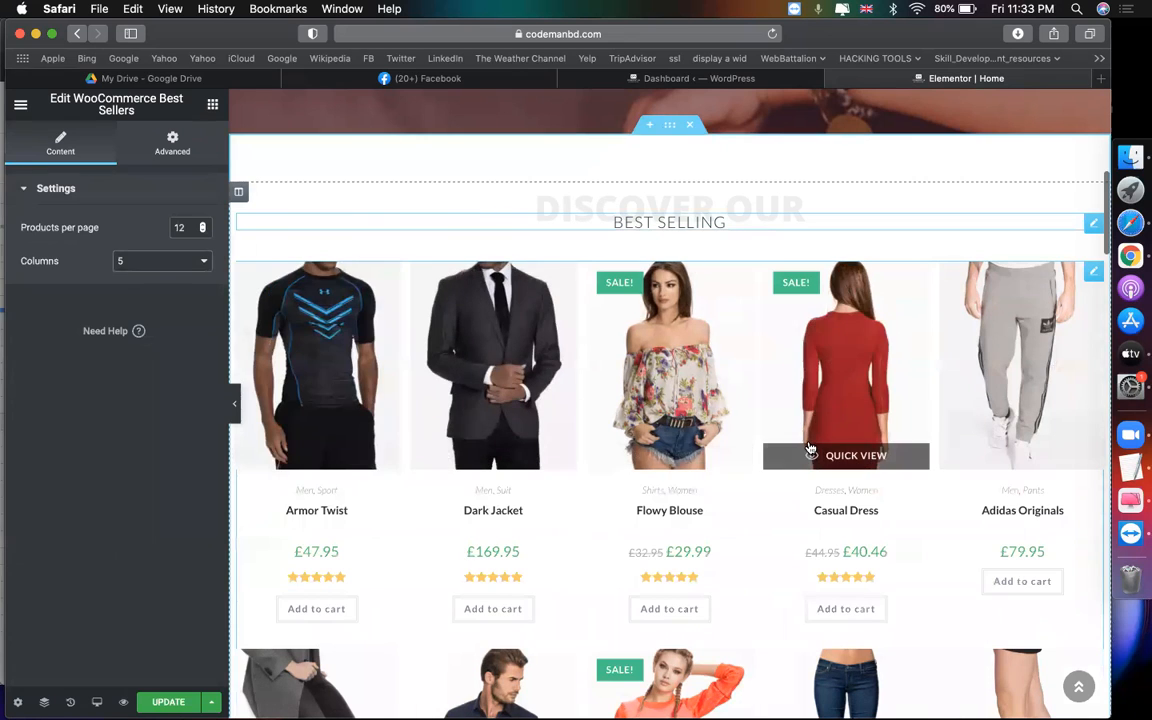
pyautogui.scroll(-1, 815, 450)
pyautogui.scroll(-3, 810, 446)
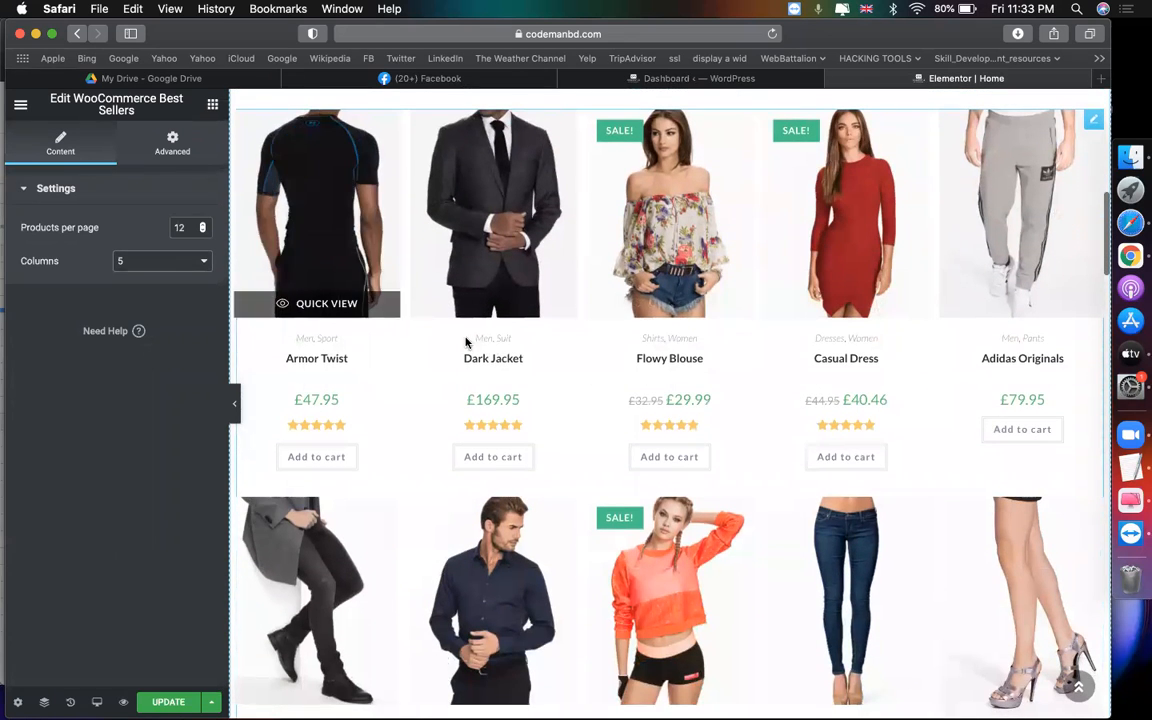
pyautogui.scroll(3, 608, 383)
pyautogui.scroll(-4, 548, 499)
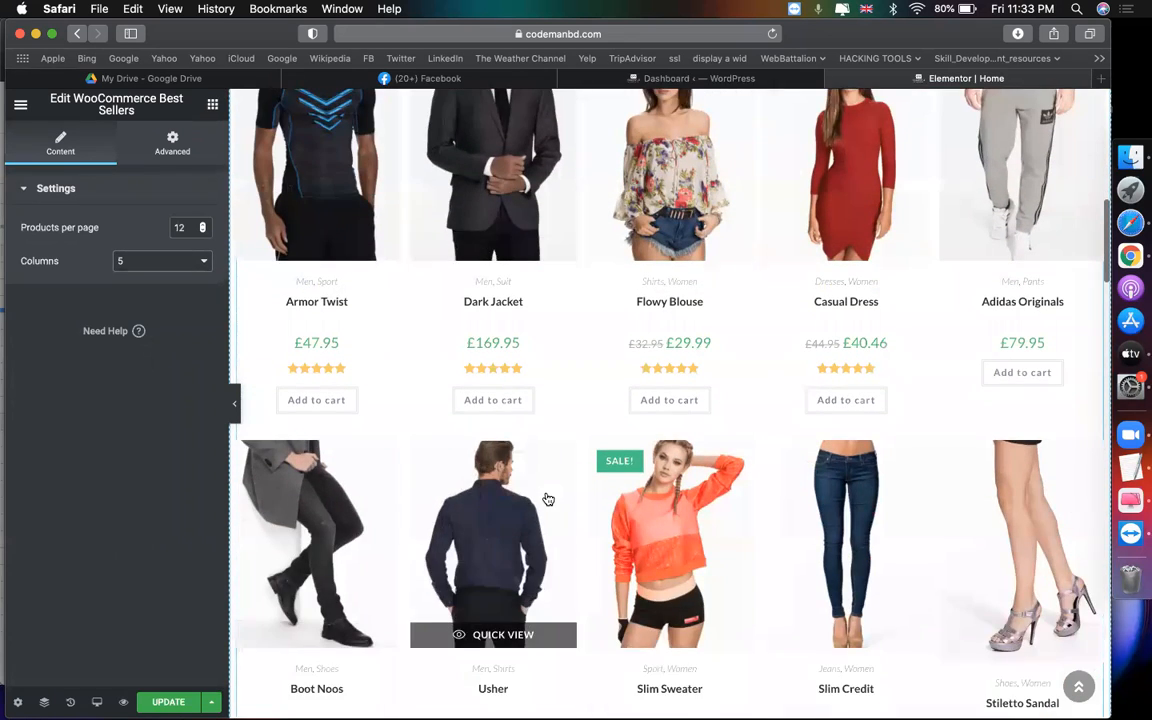
pyautogui.scroll(1, 548, 499)
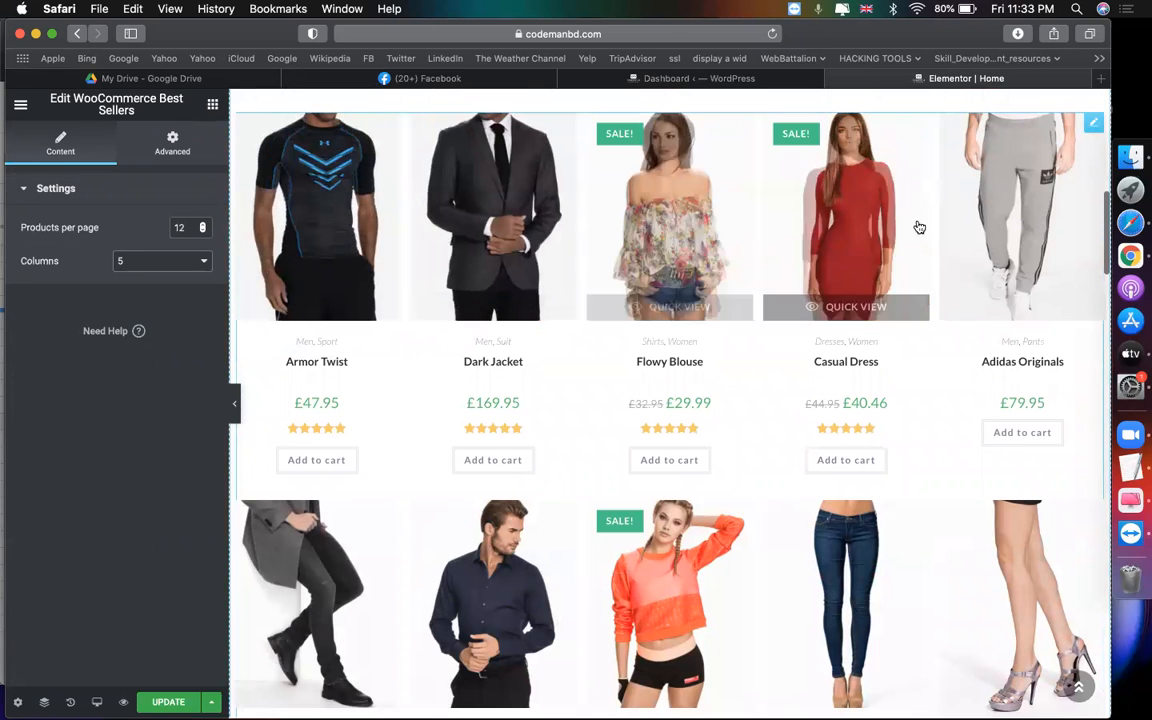
pyautogui.scroll(-8, 720, 321)
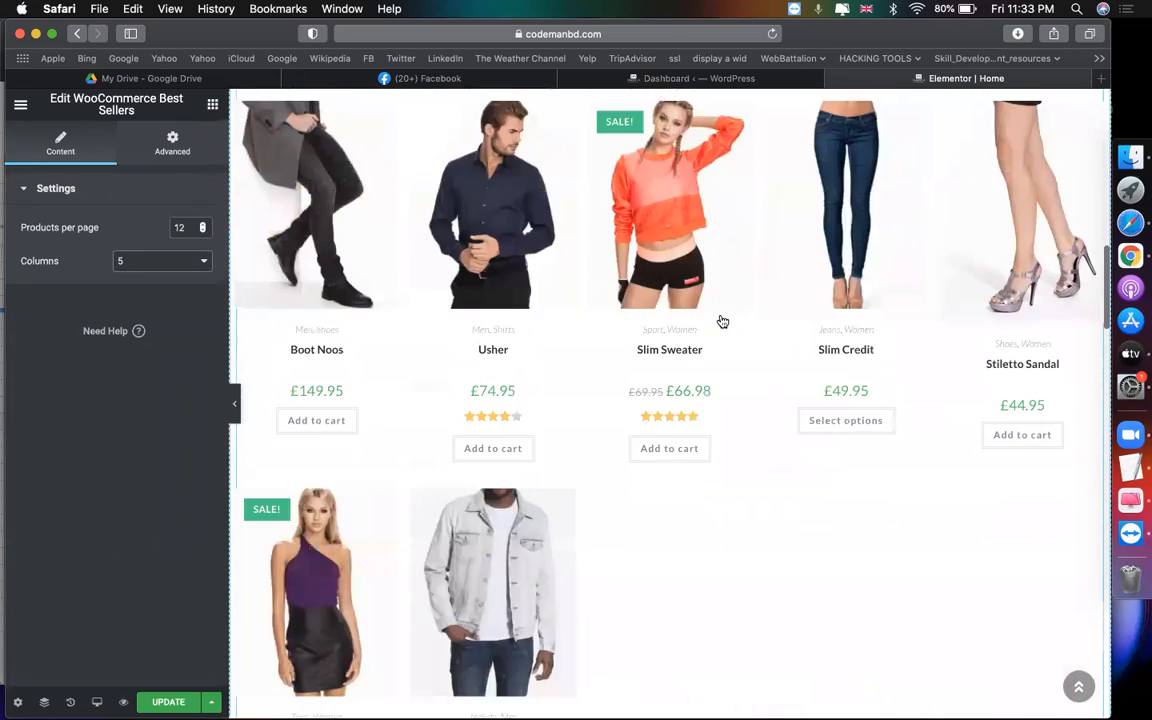
# Set the WooCommerce Best Sellers widget to 10 products per page.
pyautogui.scroll(4, 720, 321)
pyautogui.click(186, 227)
pyautogui.press('BackSpace')
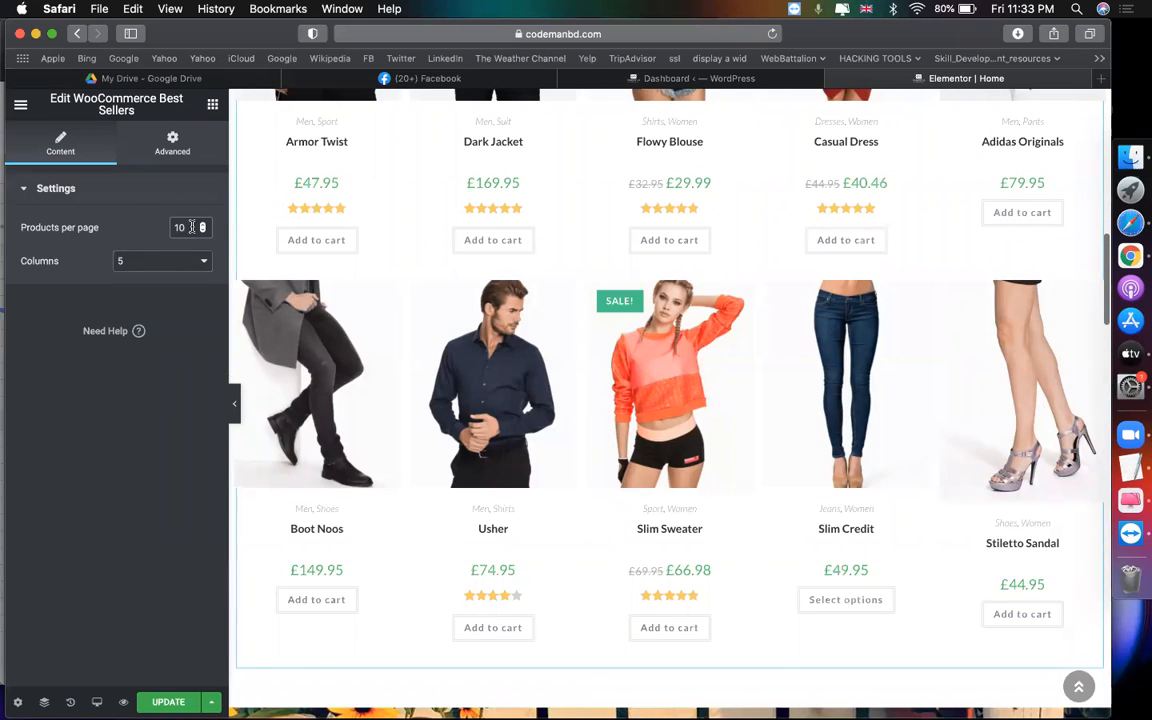
pyautogui.scroll(3, 399, 301)
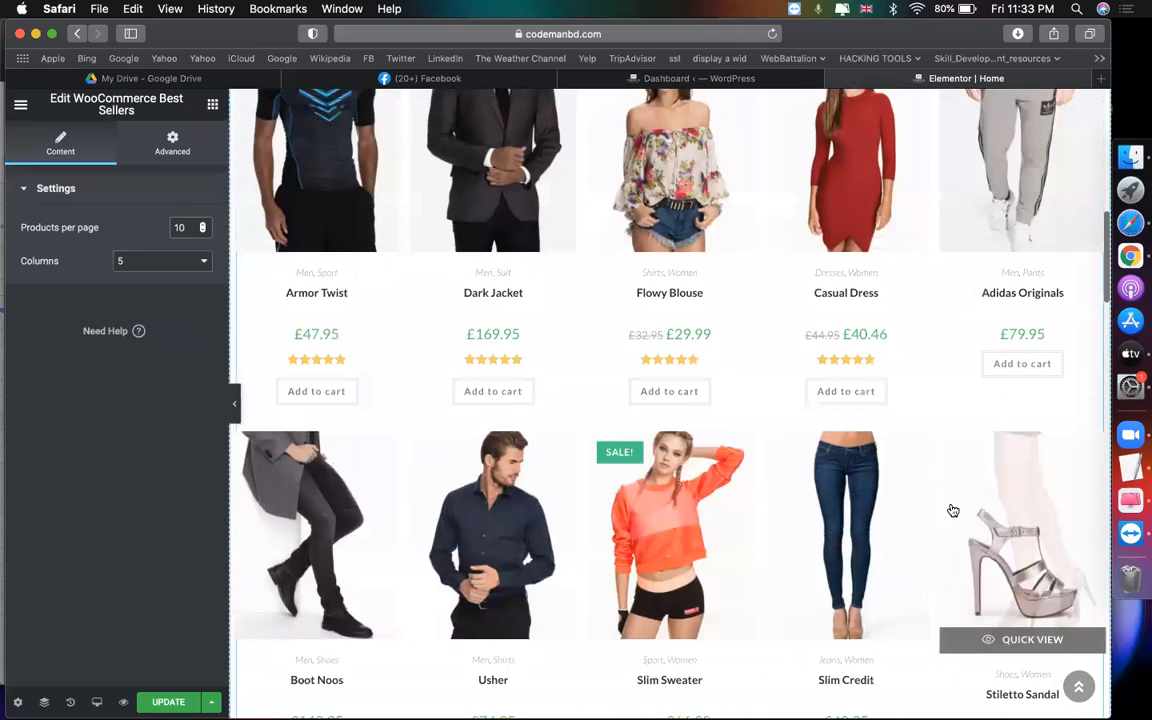
pyautogui.scroll(4, 802, 489)
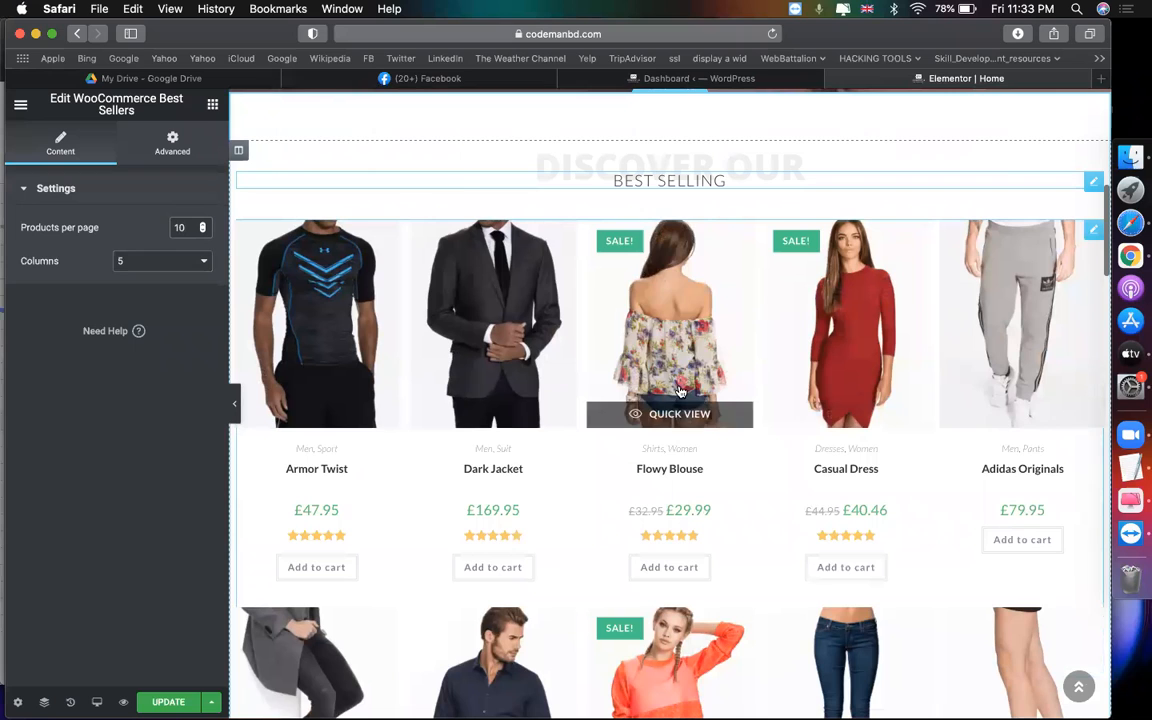
# Copy the "Best Selling" heading widget above the best sellers products.
pyautogui.click(655, 180)
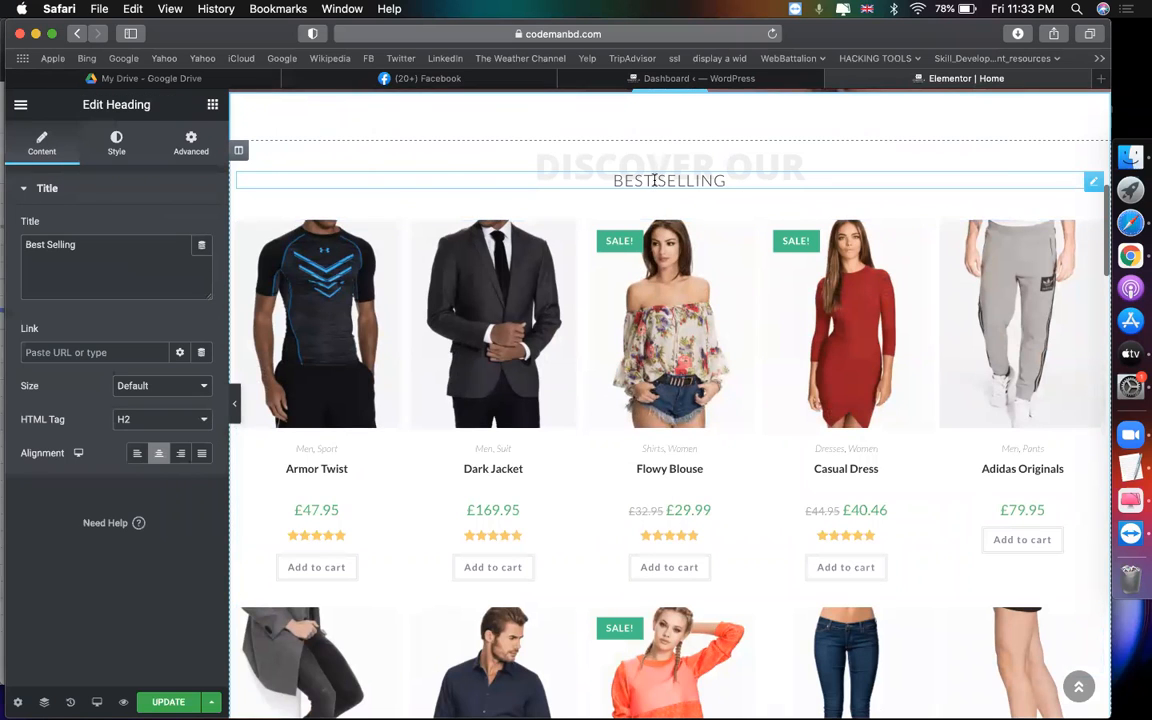
pyautogui.scroll(1, 619, 162)
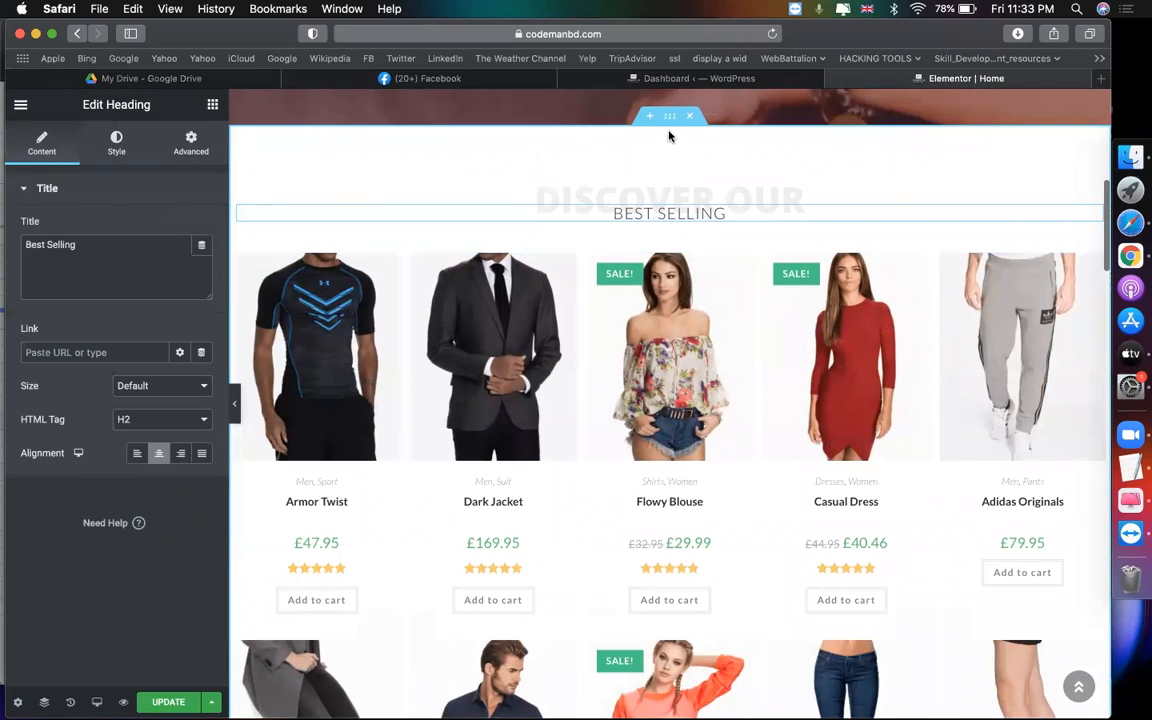
pyautogui.click(641, 194)
pyautogui.click(632, 212)
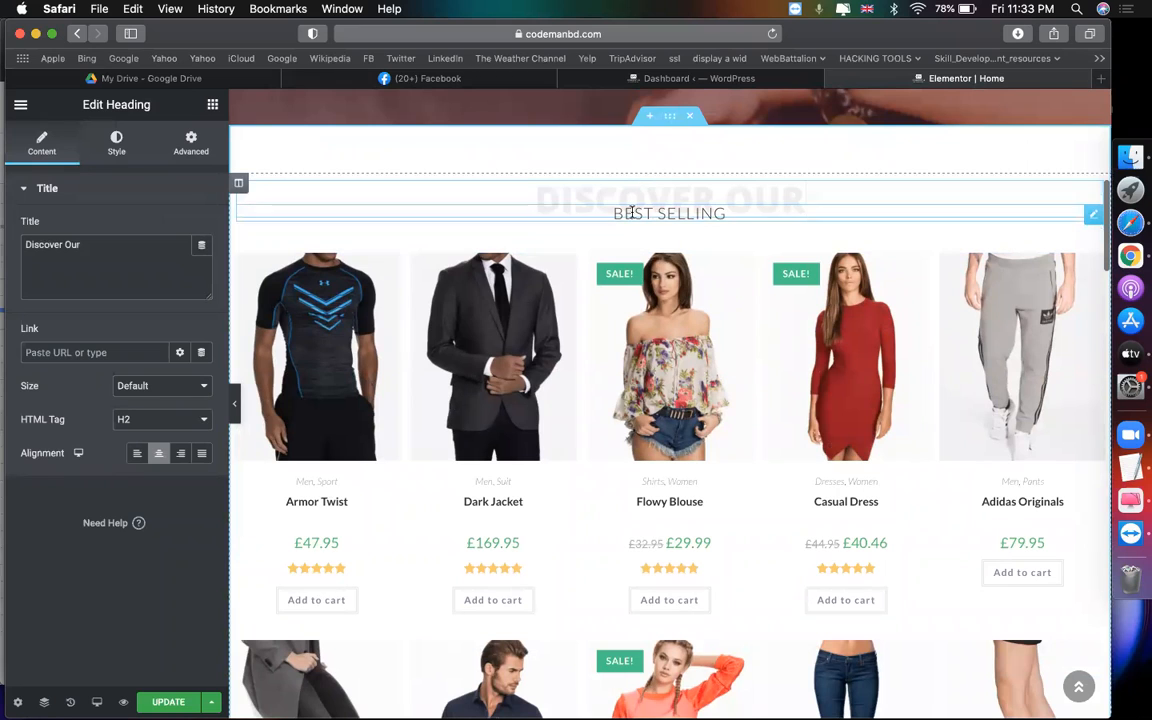
pyautogui.rightClick(632, 212)
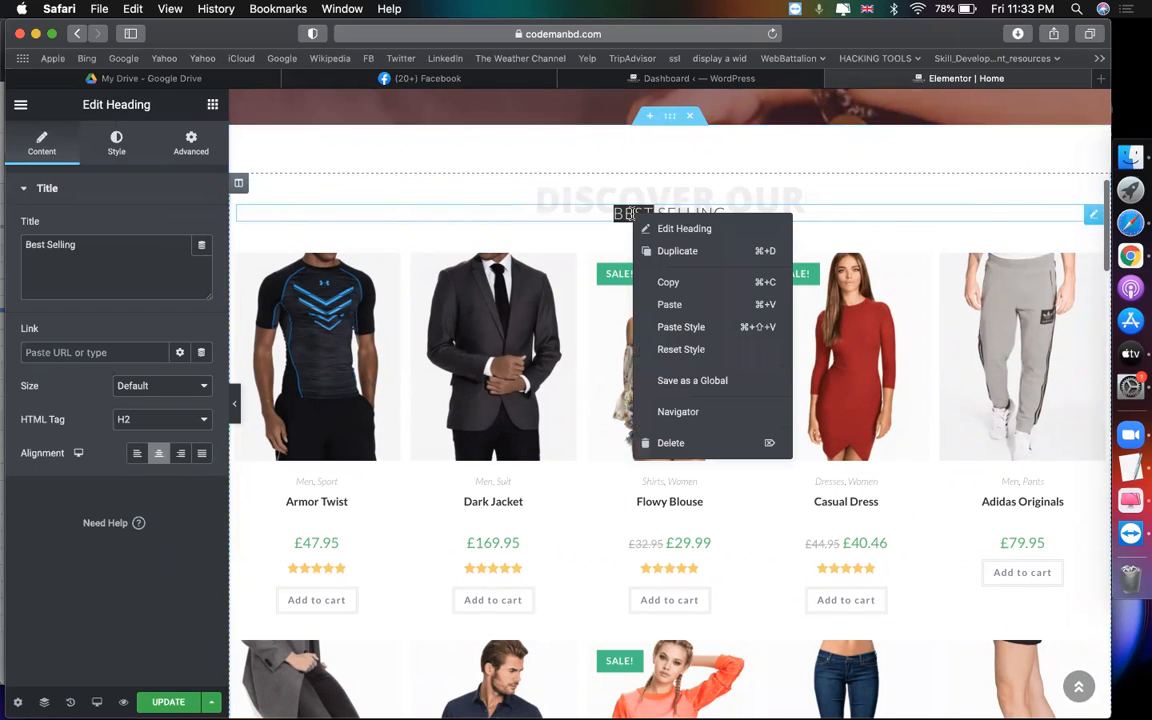
pyautogui.press('Escape')
# Insert a new section between the best sellers products and the summer banner and paste the copied heading into it.
pyautogui.scroll(-5, 636, 360)
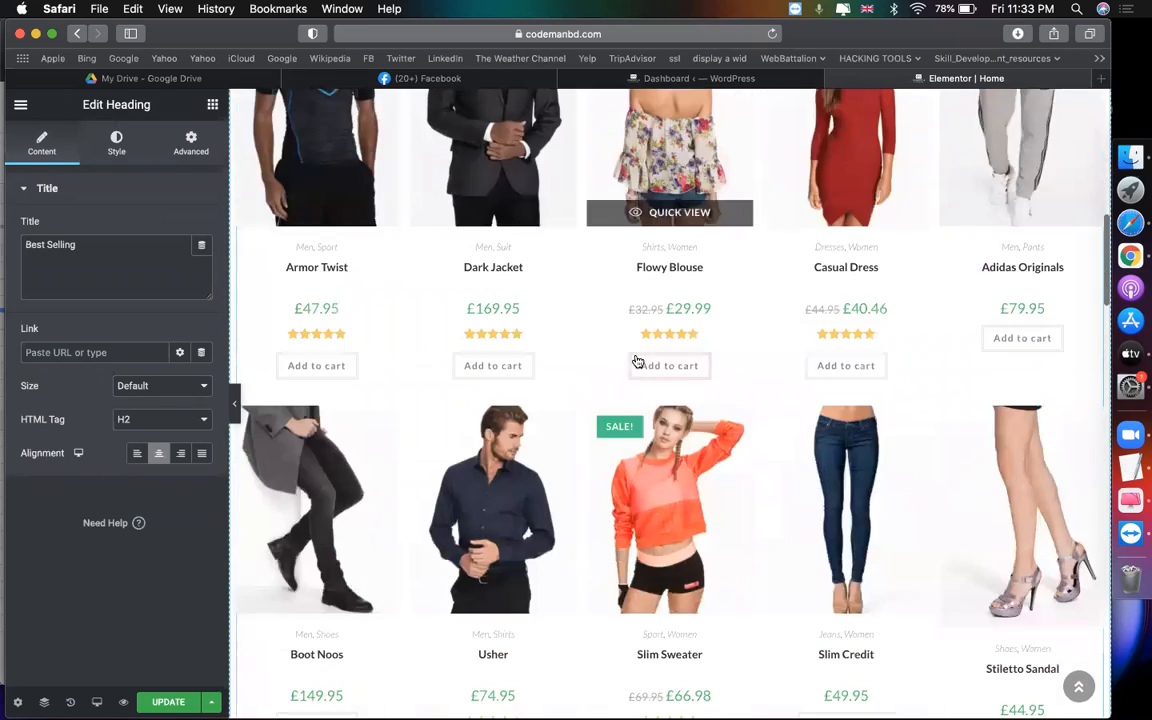
pyautogui.scroll(-10, 573, 442)
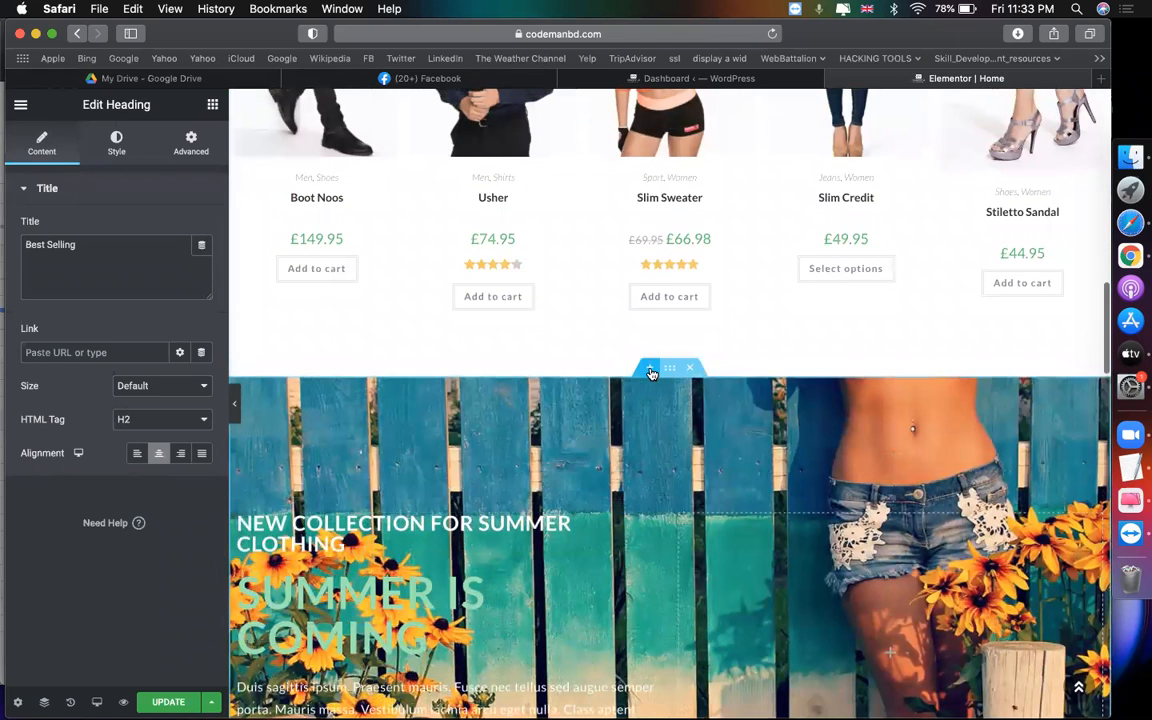
pyautogui.click(651, 374)
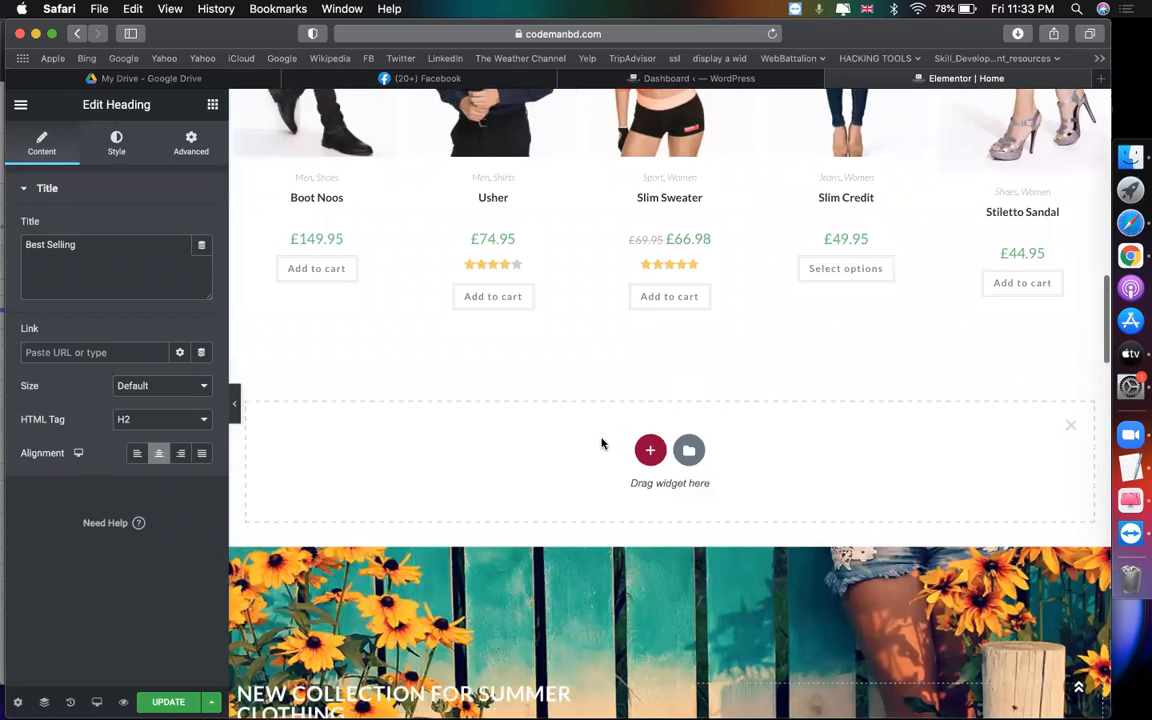
pyautogui.rightClick(562, 462)
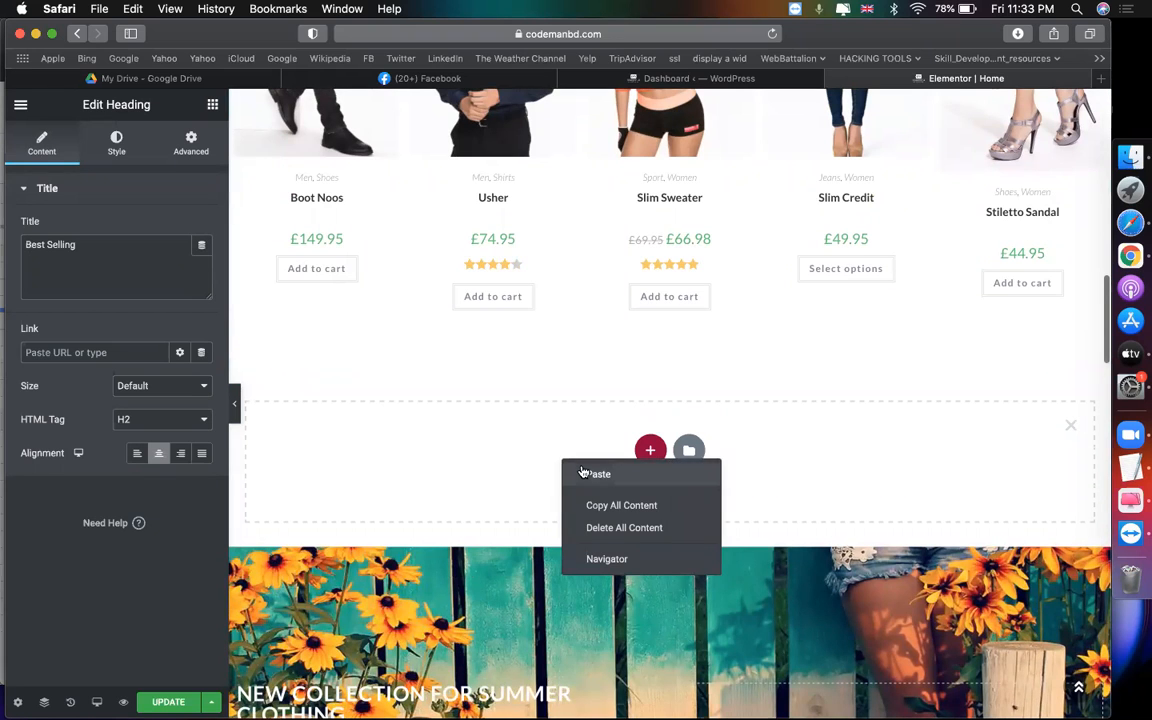
pyautogui.click(595, 473)
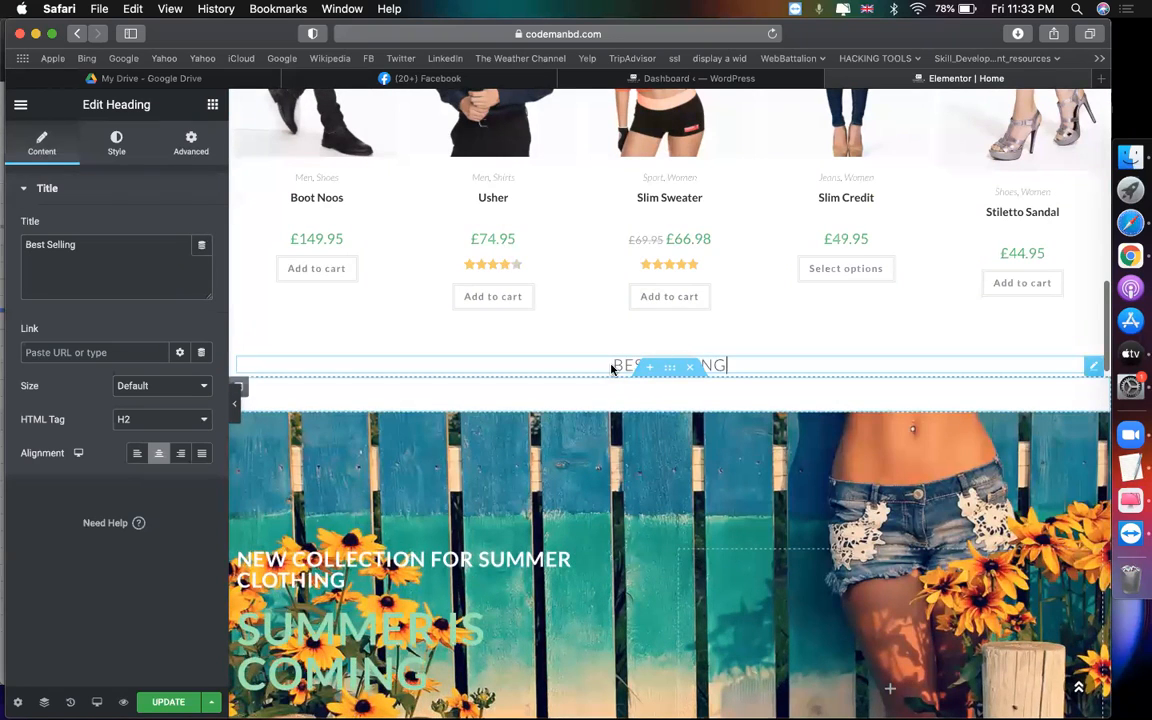
# Place a WooCommerce Sale Products widget above the pasted "Best Selling" heading, between the best sellers products and the summer banner.
pyautogui.click(212, 104)
pyautogui.scroll(-3, 73, 483)
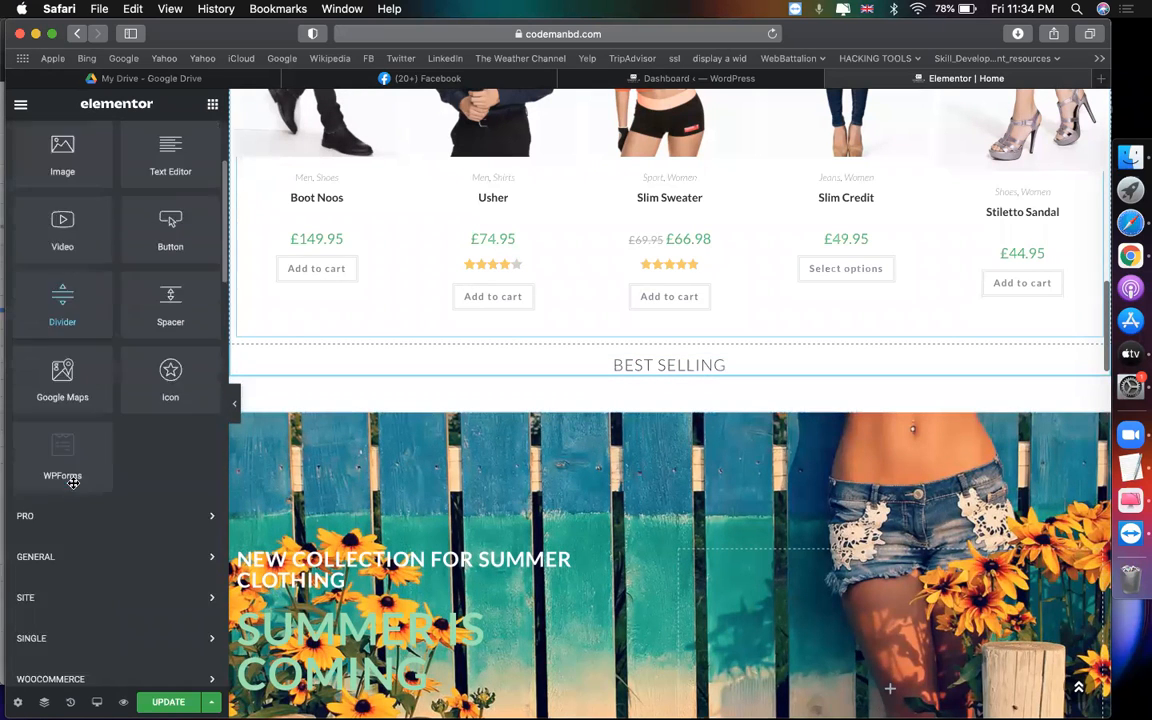
pyautogui.scroll(-15, 73, 483)
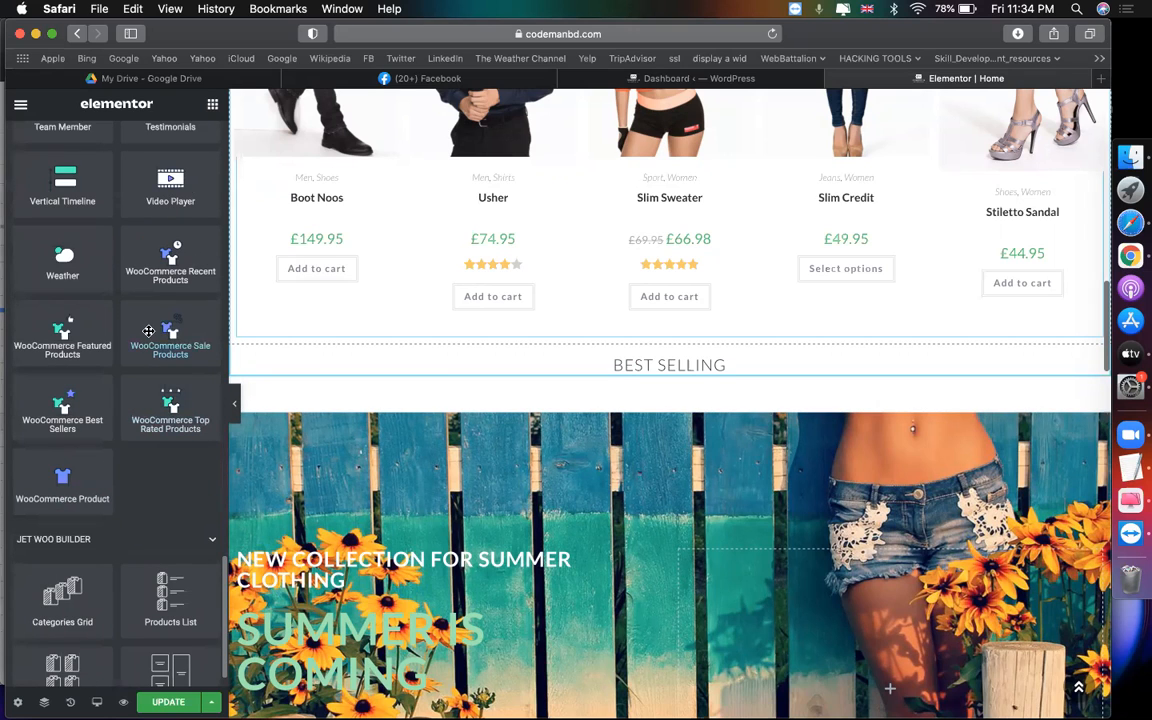
pyautogui.moveTo(148, 331); pyautogui.dragTo(580, 341)
pyautogui.moveTo(148, 312); pyautogui.dragTo(643, 362)
pyautogui.moveTo(187, 336); pyautogui.dragTo(672, 373)
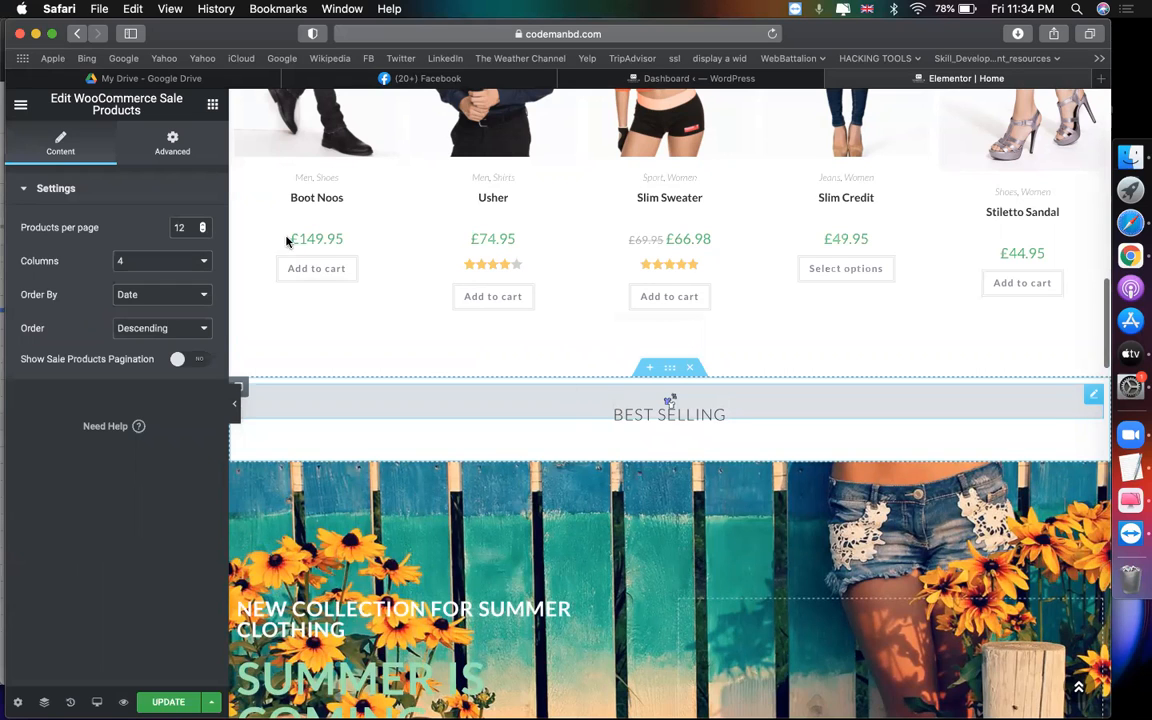
# Set the WooCommerce Sale Products widget to 3 columns.
pyautogui.click(135, 261)
pyautogui.click(132, 247)
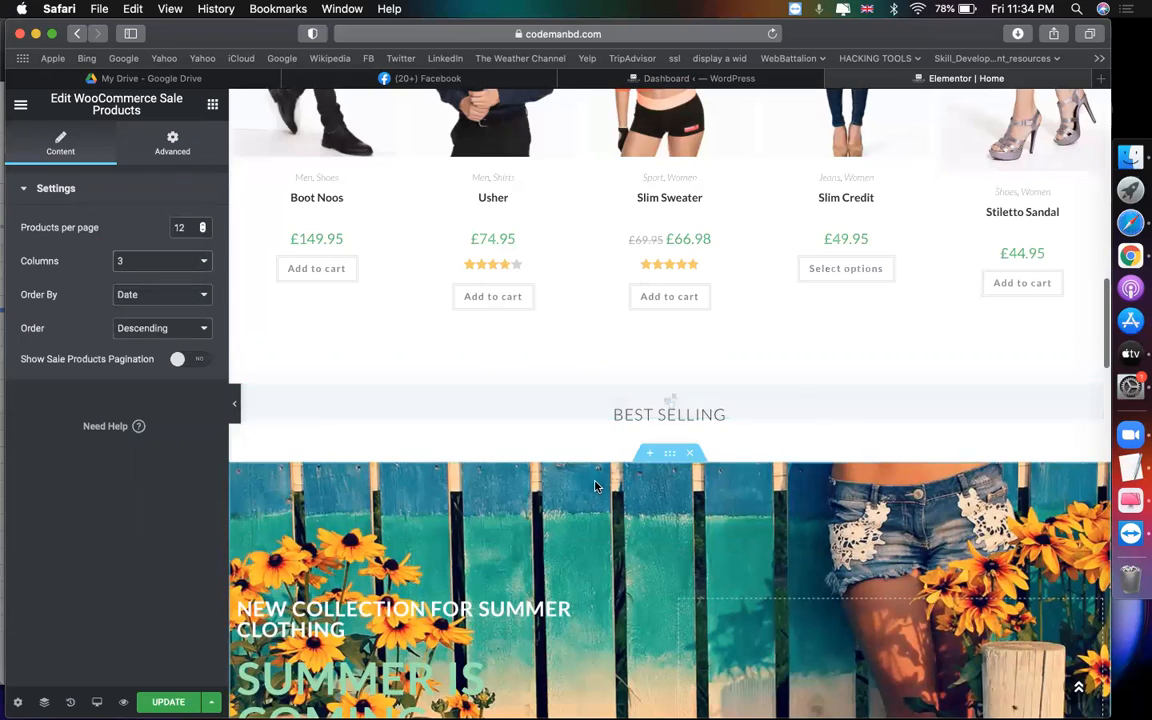
pyautogui.scroll(-2, 594, 487)
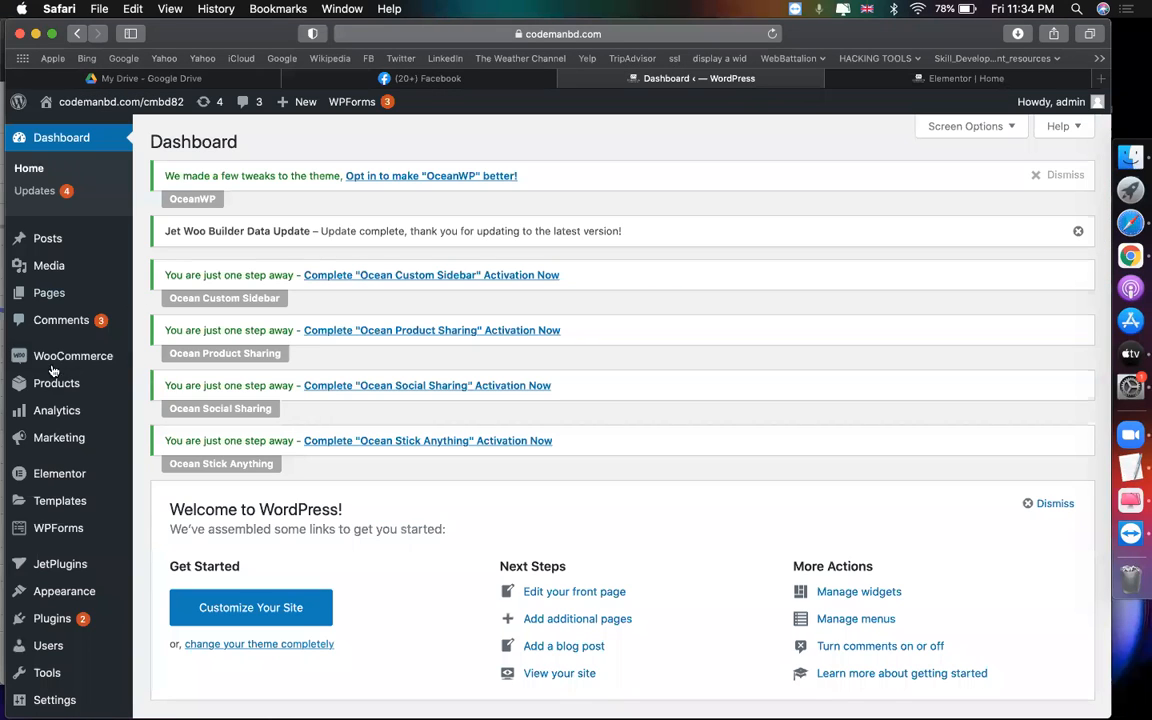
# Switch to the WordPress dashboard and open the Stiletto Sandal product for editing from the full product list.
pyautogui.moveTo(56, 383)
pyautogui.click(165, 397)
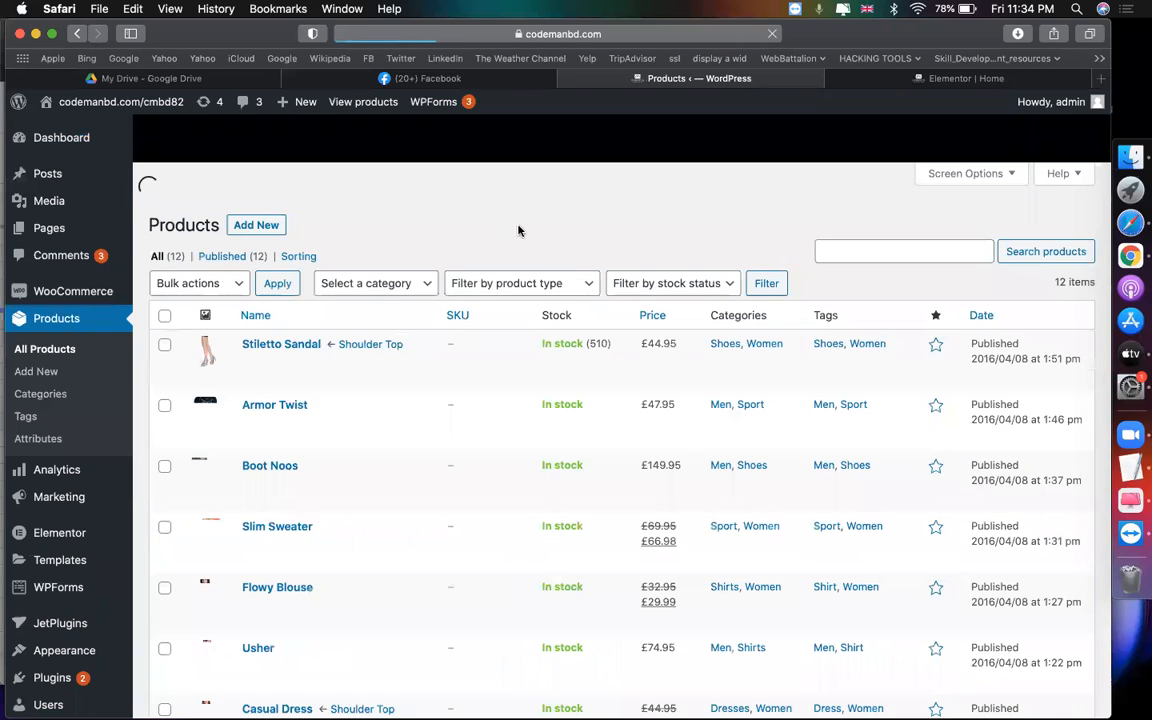
pyautogui.scroll(-2, 535, 238)
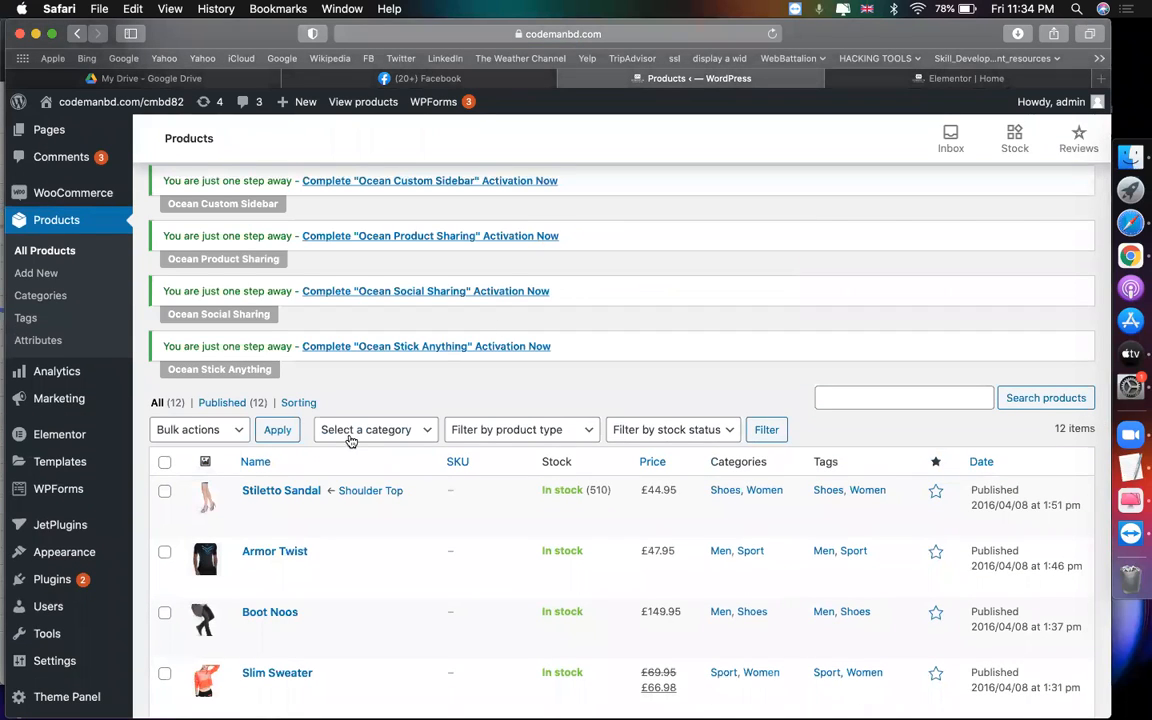
pyautogui.click(292, 508)
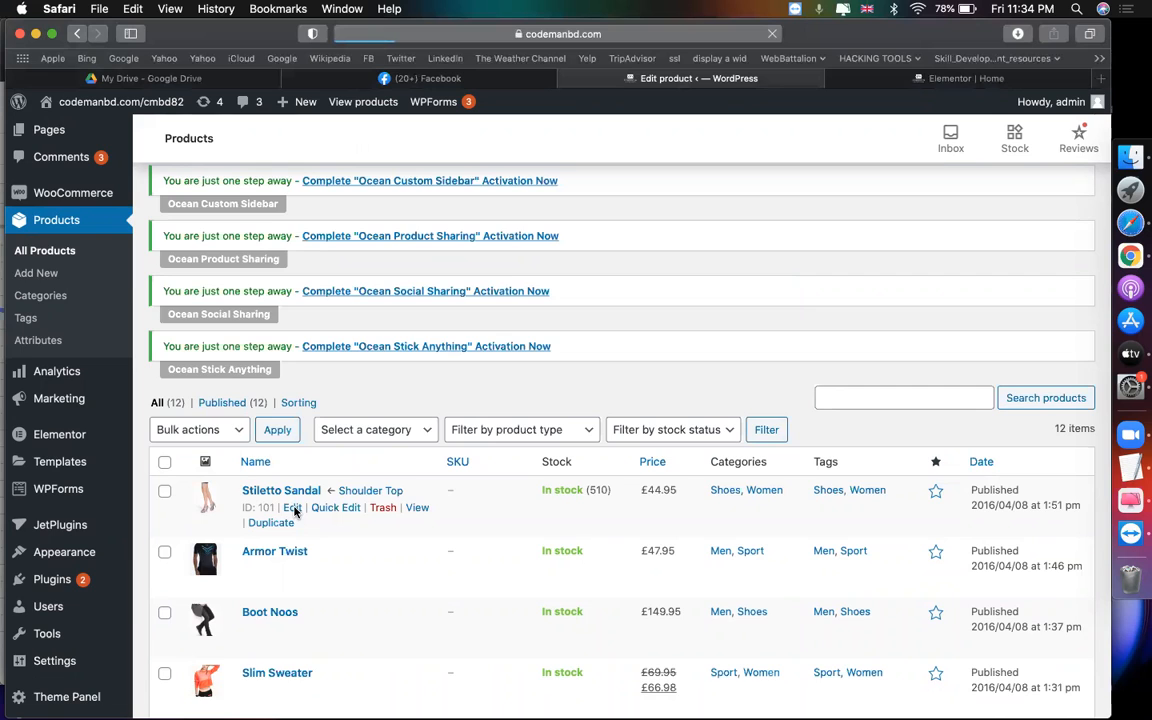
# Set the Stiletto Sandal's sale price to £30 and update the product.
pyautogui.scroll(-8, 847, 414)
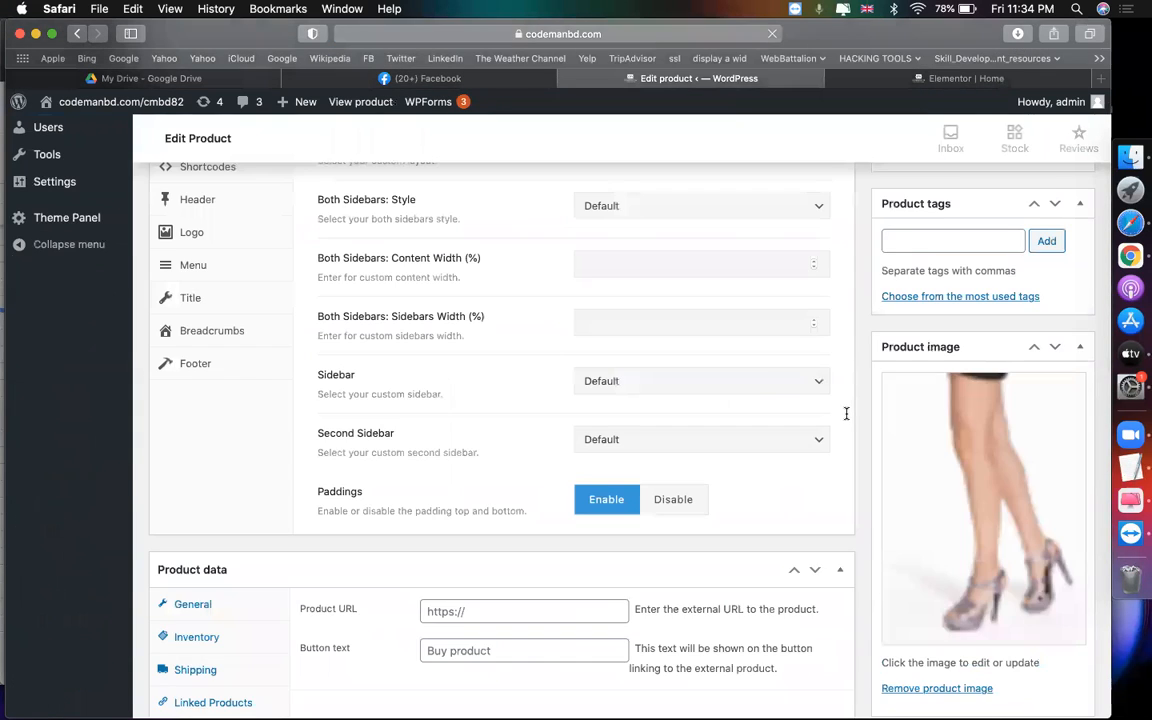
pyautogui.scroll(8, 847, 414)
pyautogui.scroll(-10, 461, 609)
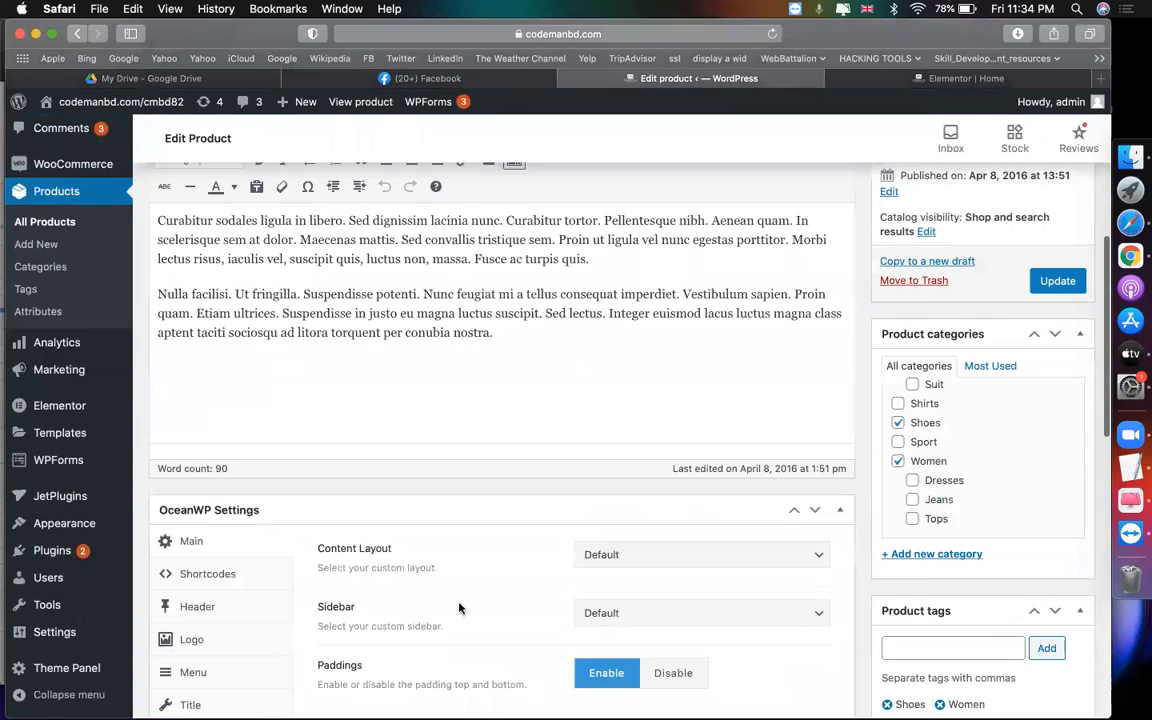
pyautogui.scroll(-5, 279, 515)
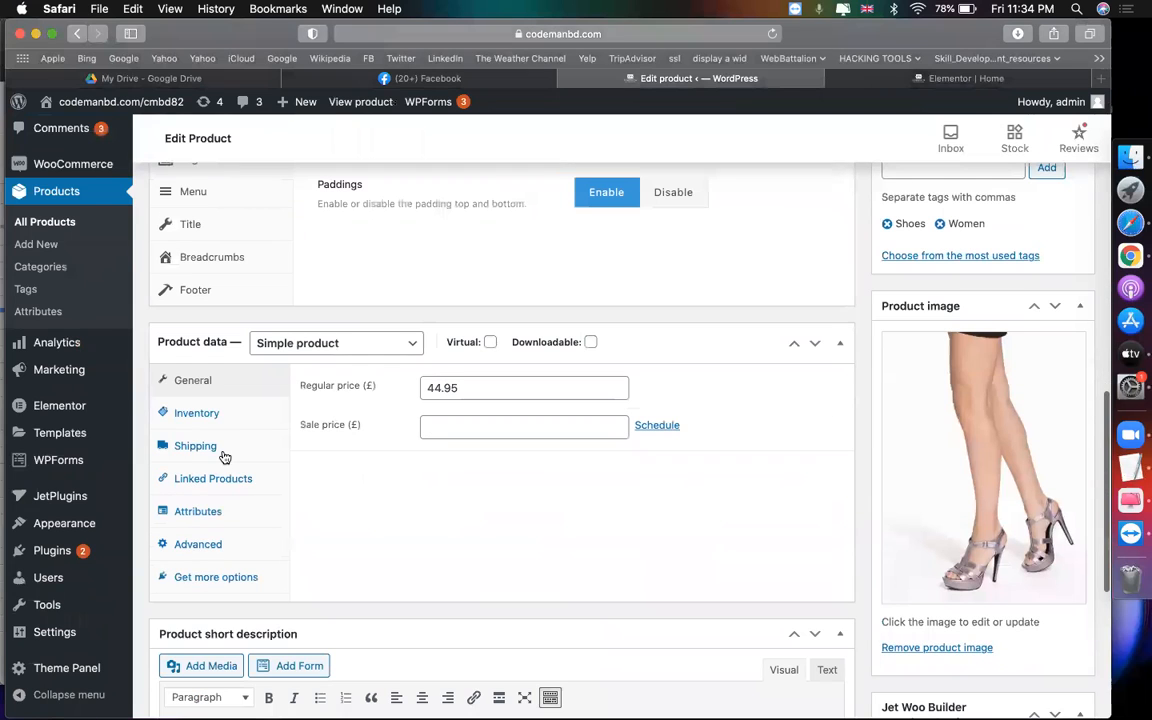
pyautogui.click(481, 386)
pyautogui.click(452, 425)
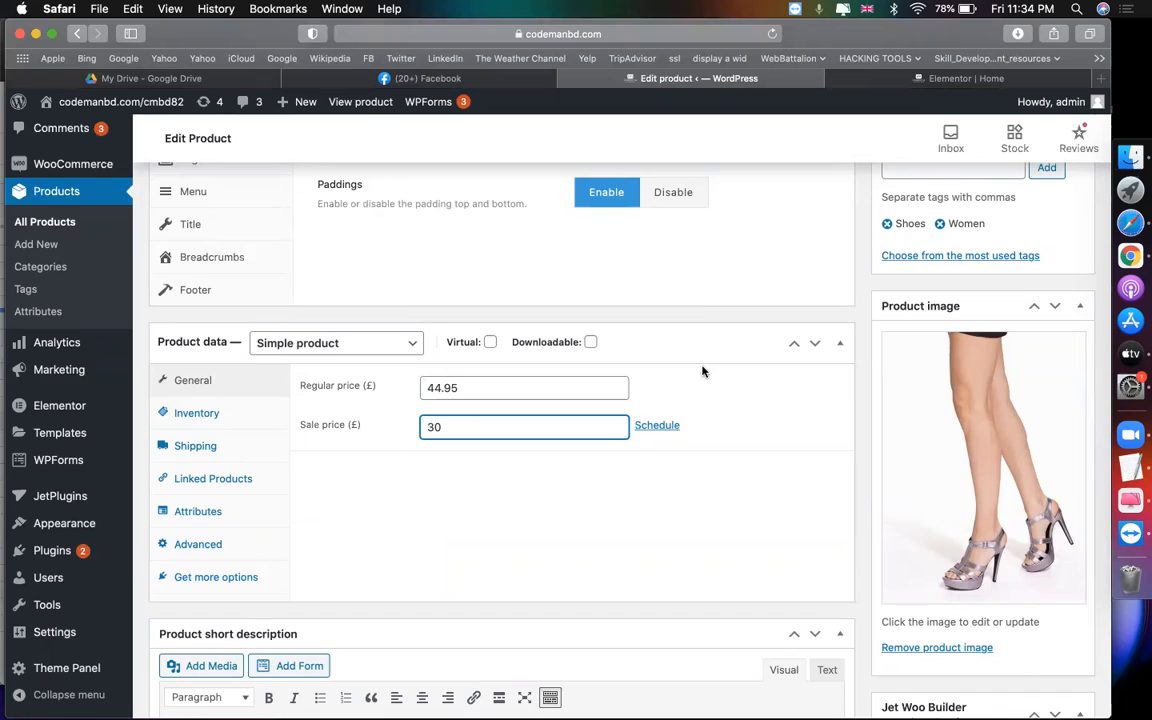
pyautogui.scroll(10, 925, 320)
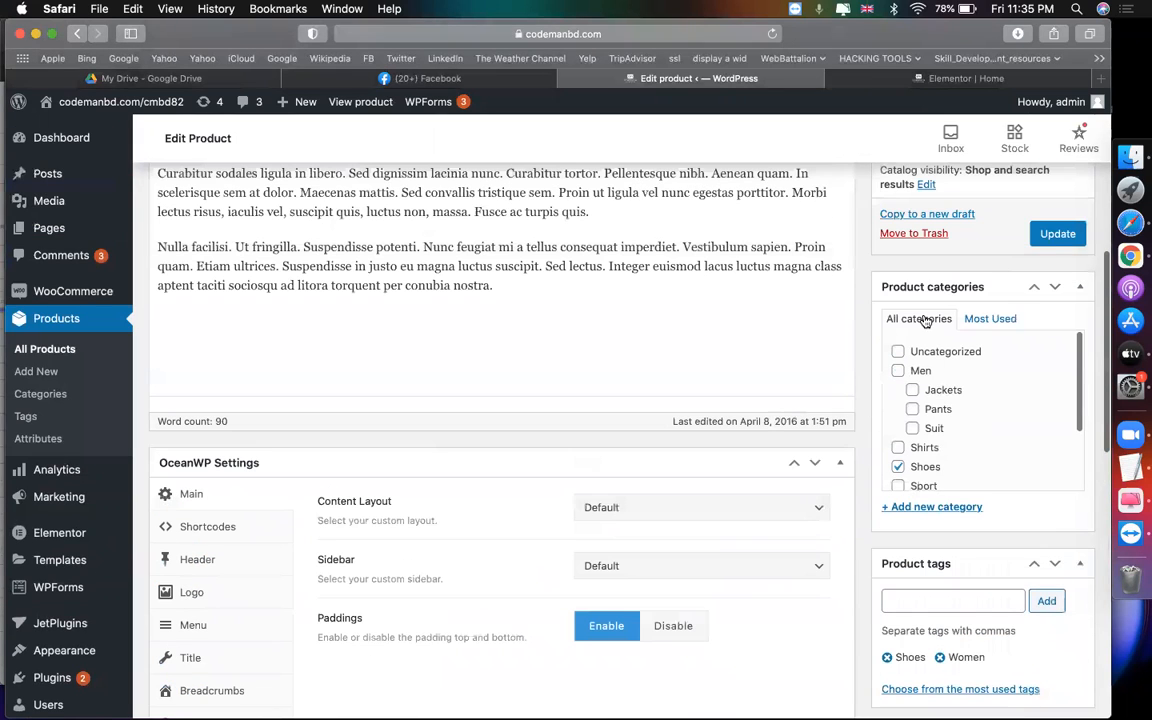
pyautogui.click(1073, 233)
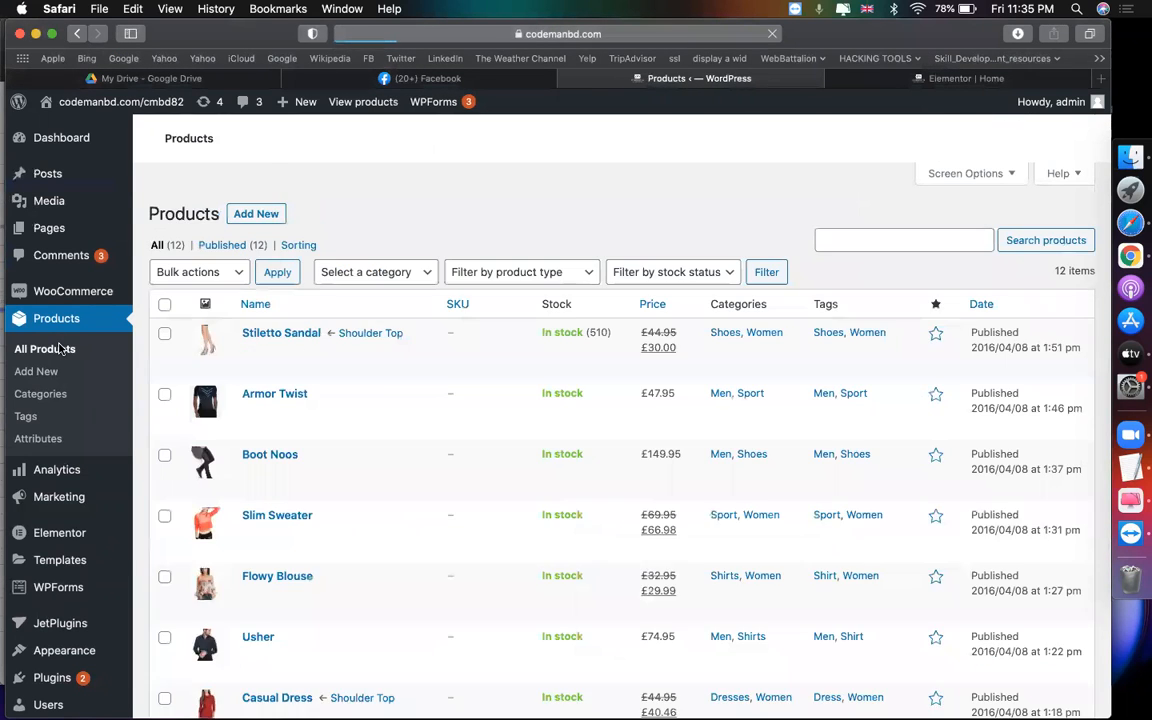
# Open the Armor Twist product from the product list, set its sale price to £40 and update it.
pyautogui.scroll(-2, 270, 390)
pyautogui.scroll(-1, 270, 390)
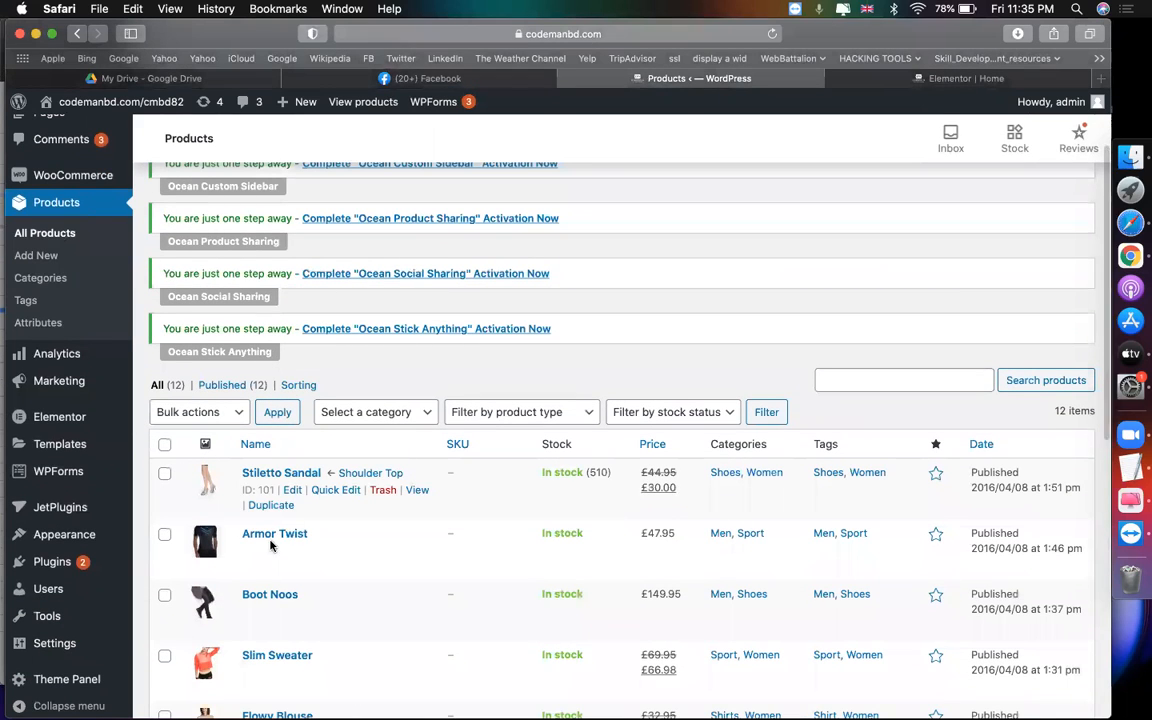
pyautogui.click(292, 551)
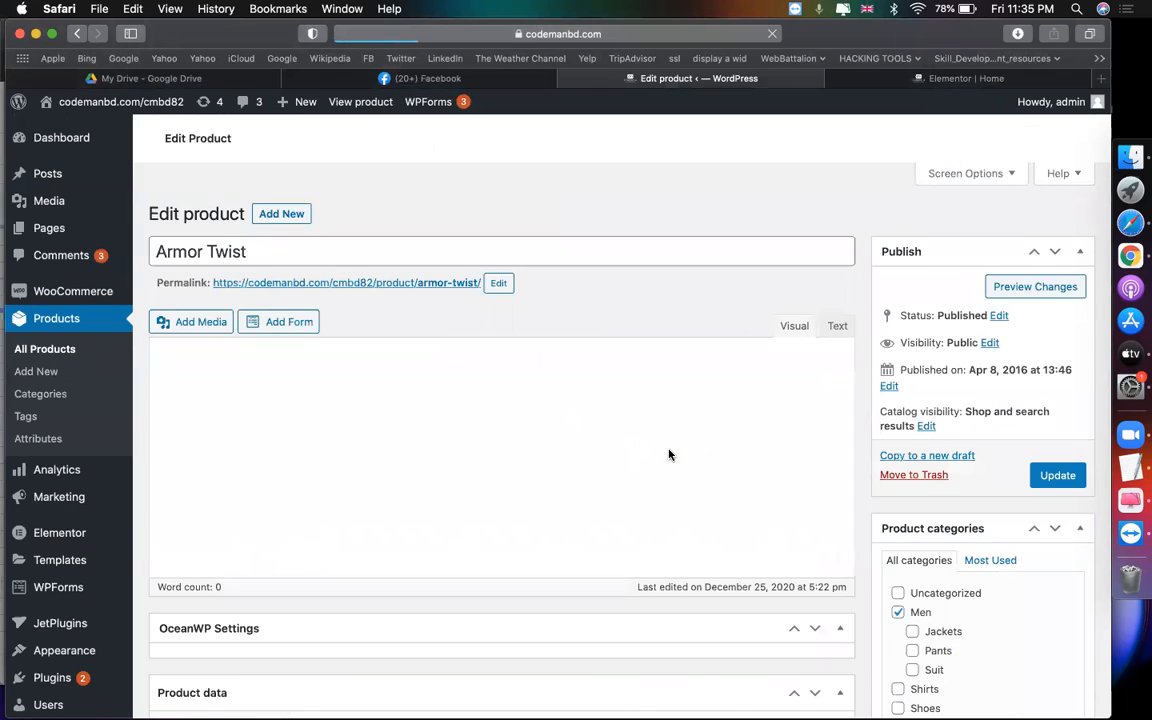
pyautogui.scroll(-2, 669, 455)
pyautogui.scroll(-10, 669, 455)
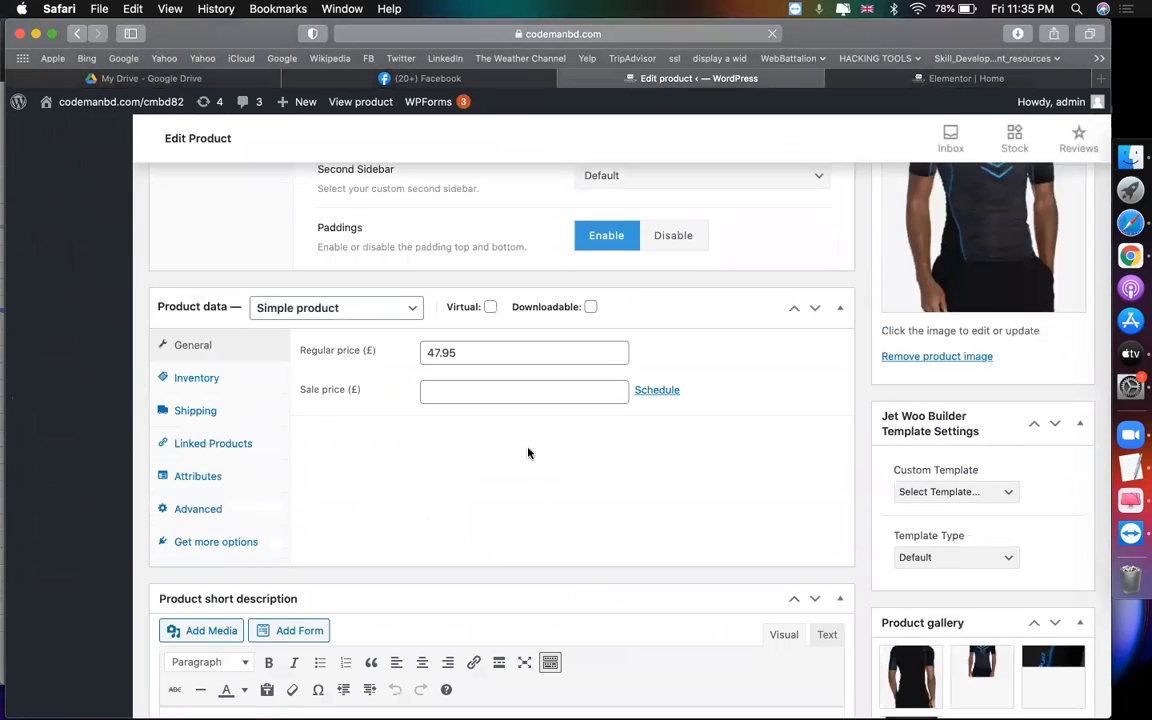
pyautogui.scroll(4, 537, 524)
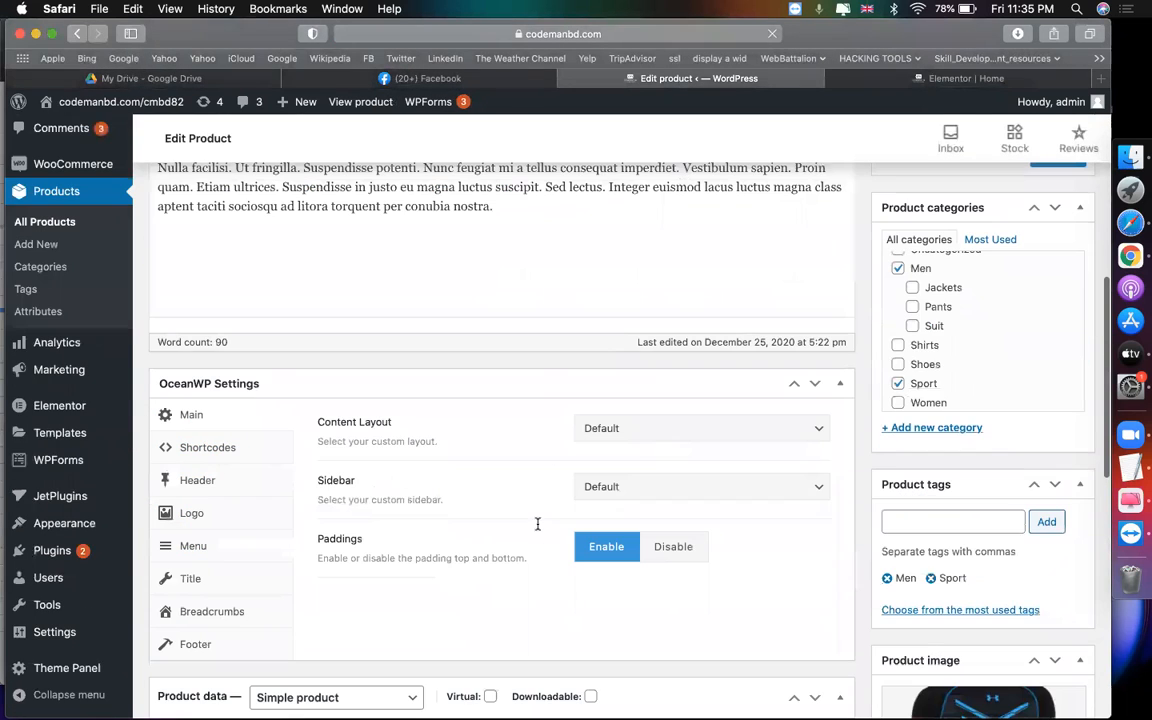
pyautogui.scroll(-3, 484, 607)
pyautogui.click(484, 612)
pyautogui.write('40')
pyautogui.scroll(1, 711, 421)
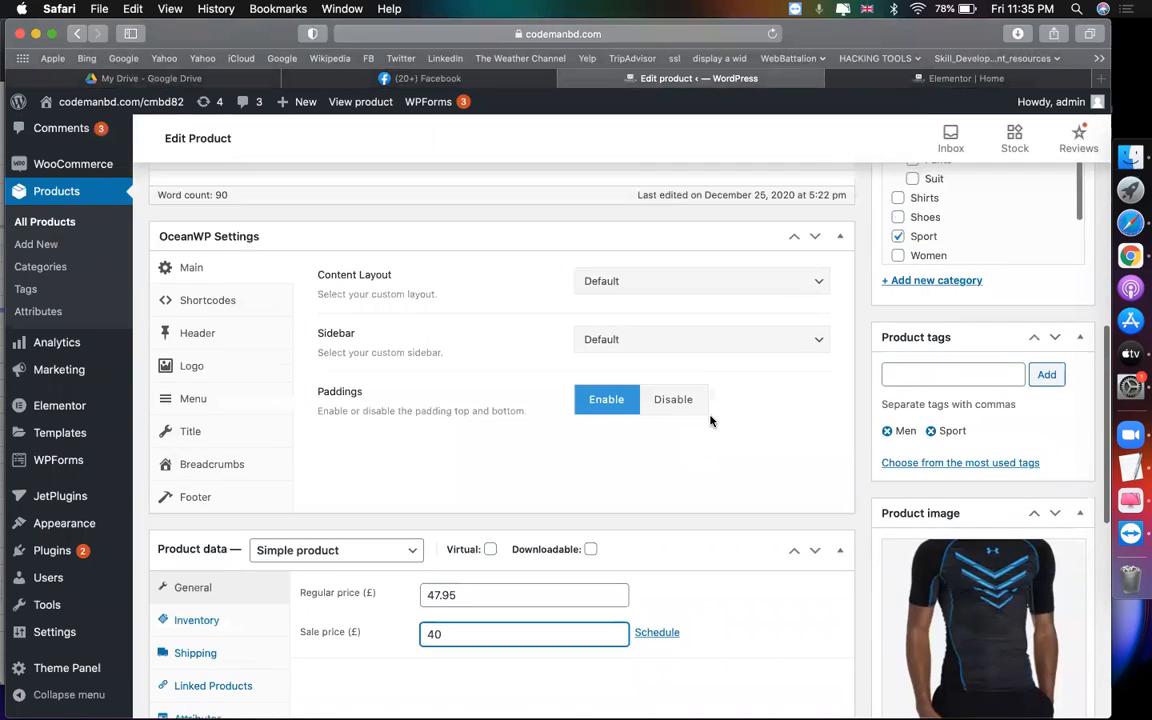
pyautogui.scroll(10, 711, 421)
pyautogui.click(1057, 508)
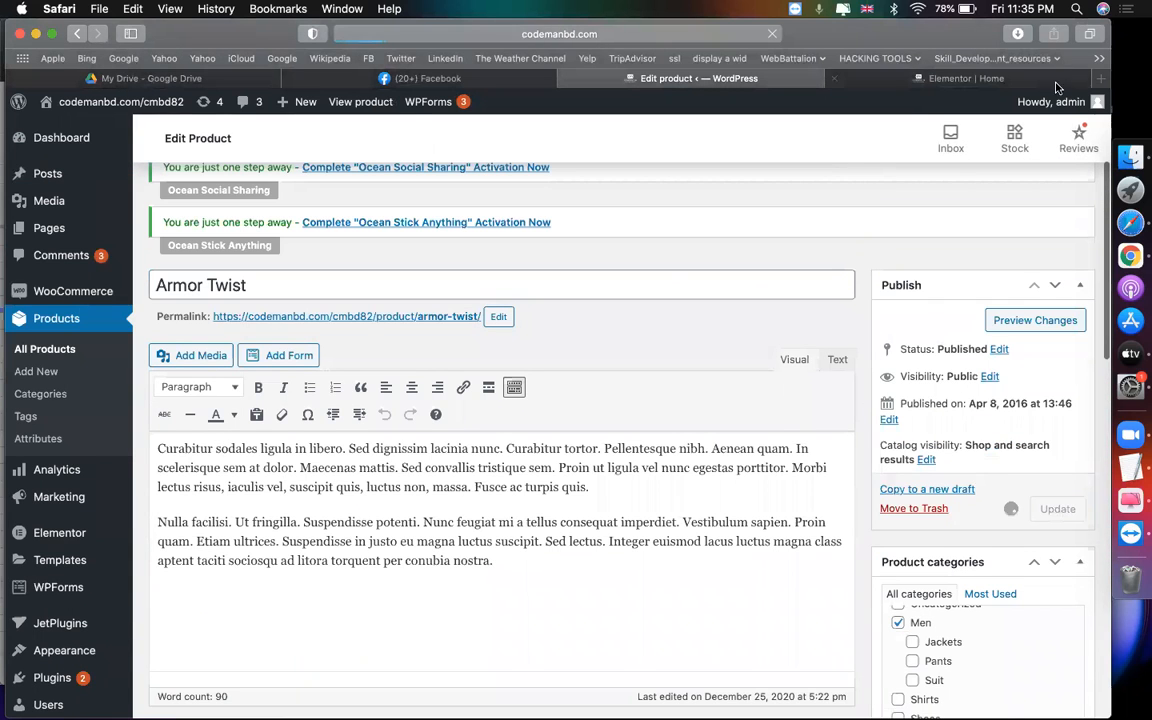
# Return to the home page in Elementor, save the page and reload the editor.
pyautogui.click(981, 80)
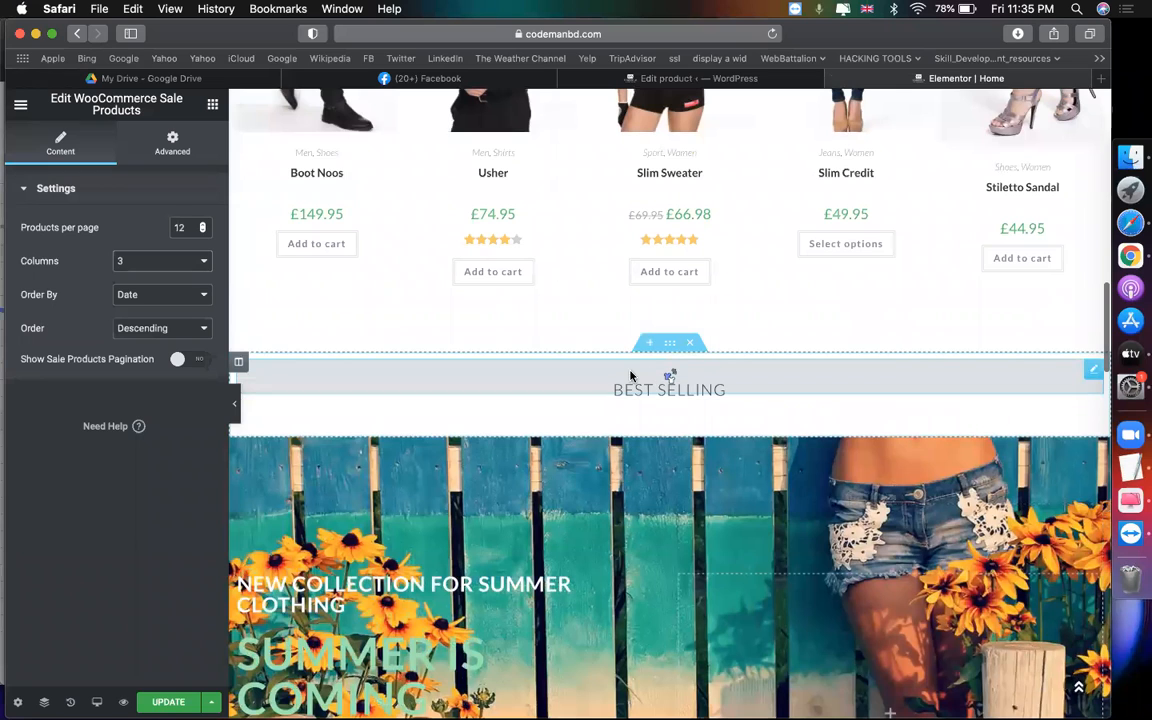
pyautogui.click(168, 702)
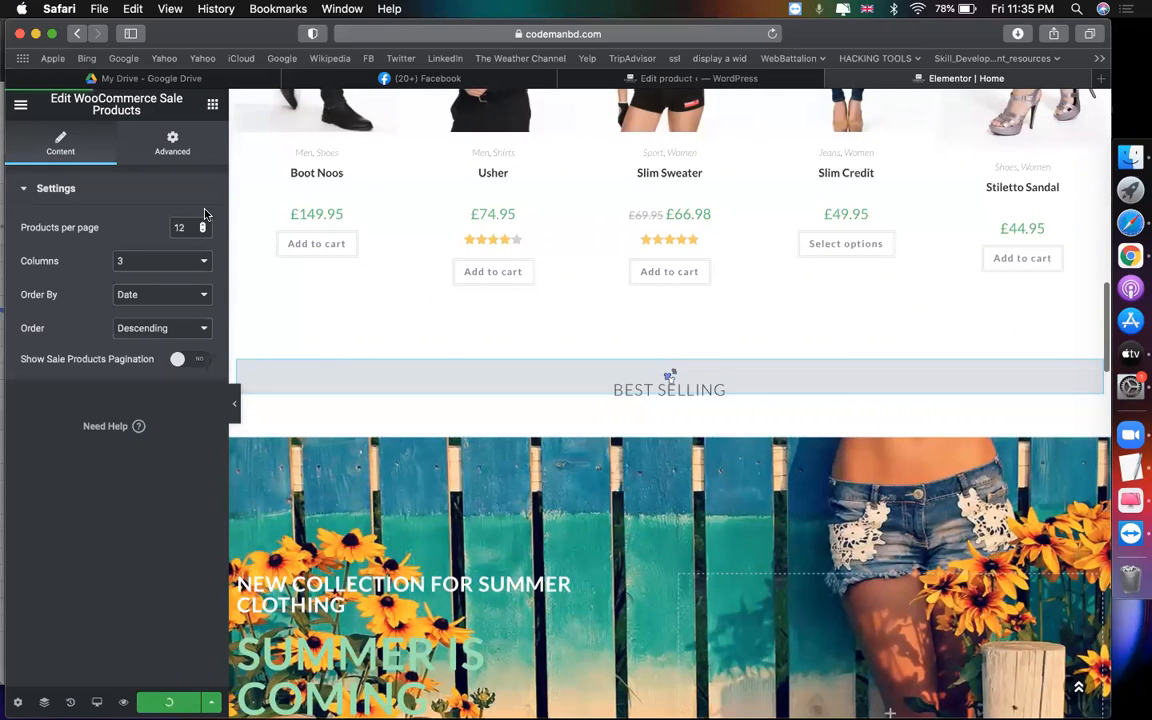
pyautogui.click(772, 35)
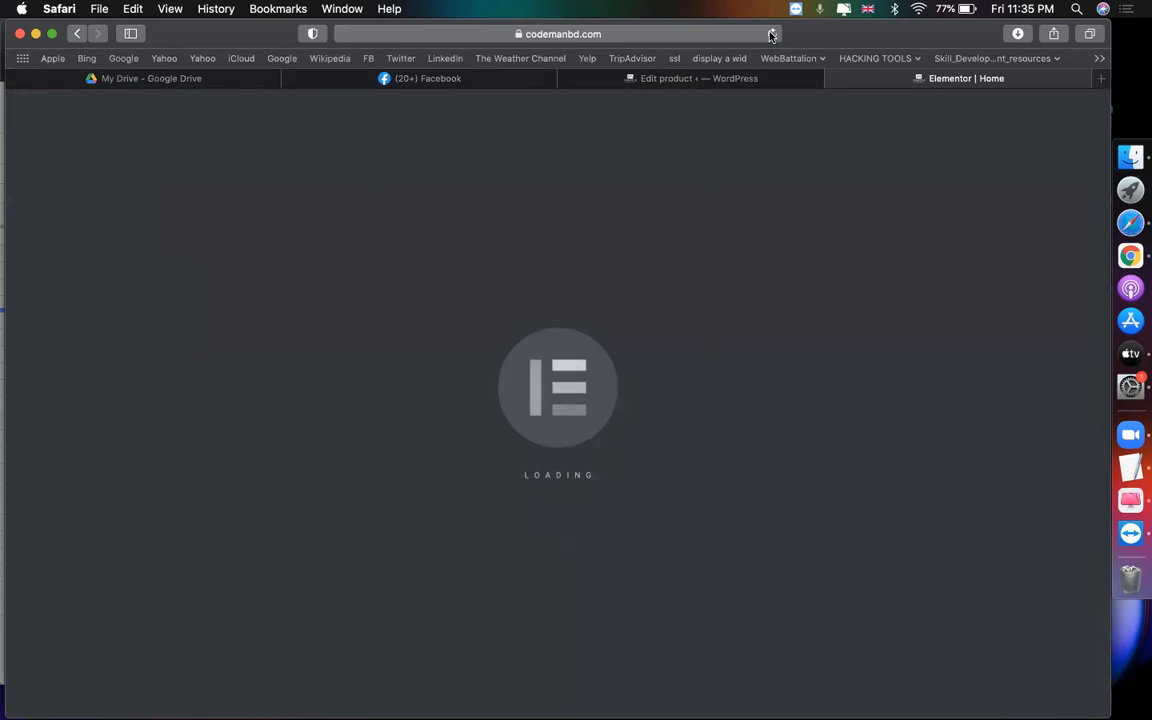
# Examine the best sellers and sale products sections on the home page down to the summer banner.
pyautogui.scroll(-3, 573, 447)
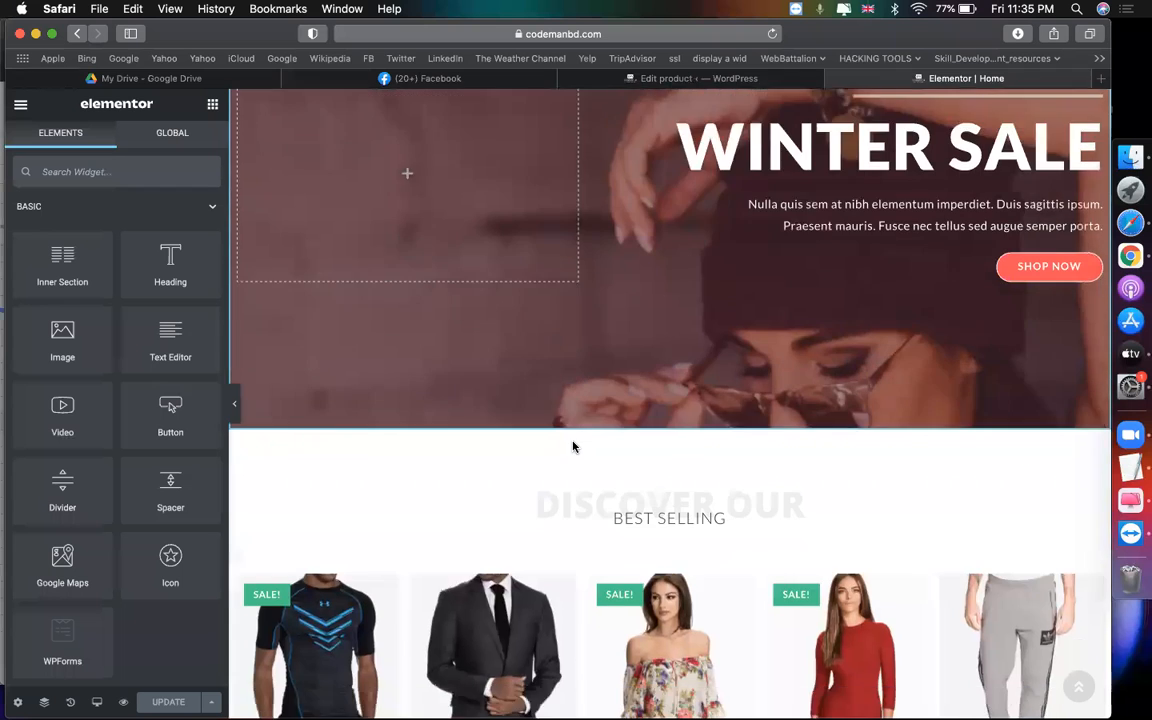
pyautogui.scroll(-10, 573, 447)
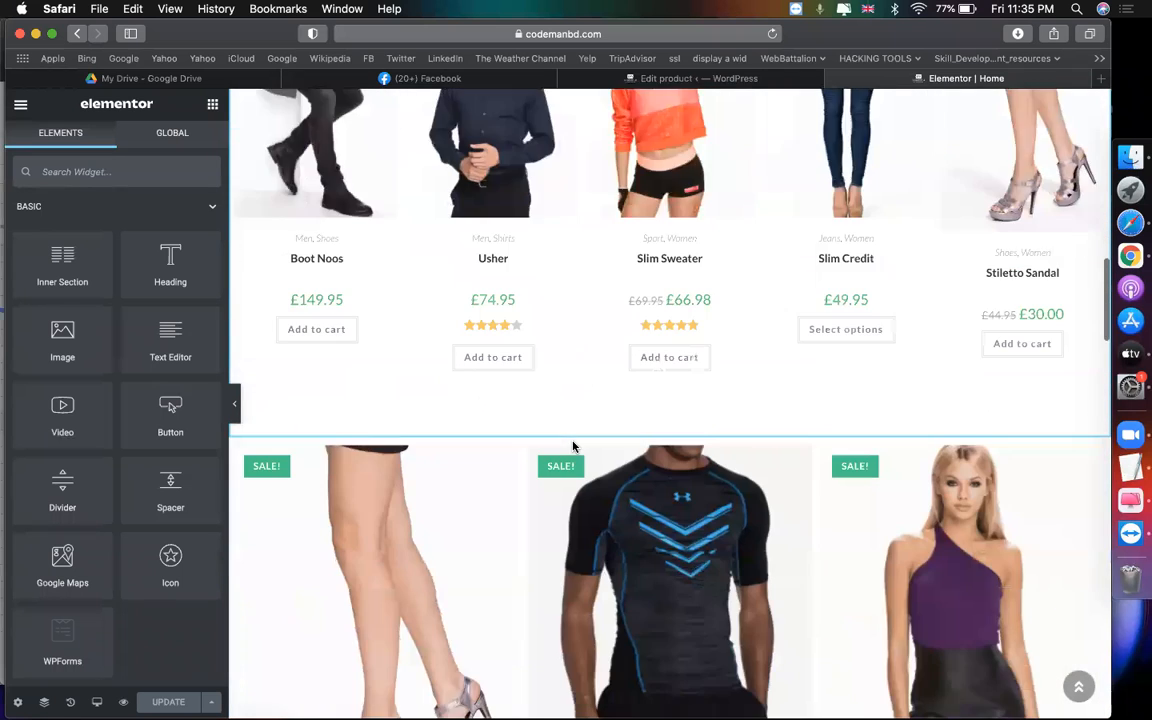
pyautogui.scroll(-4, 573, 447)
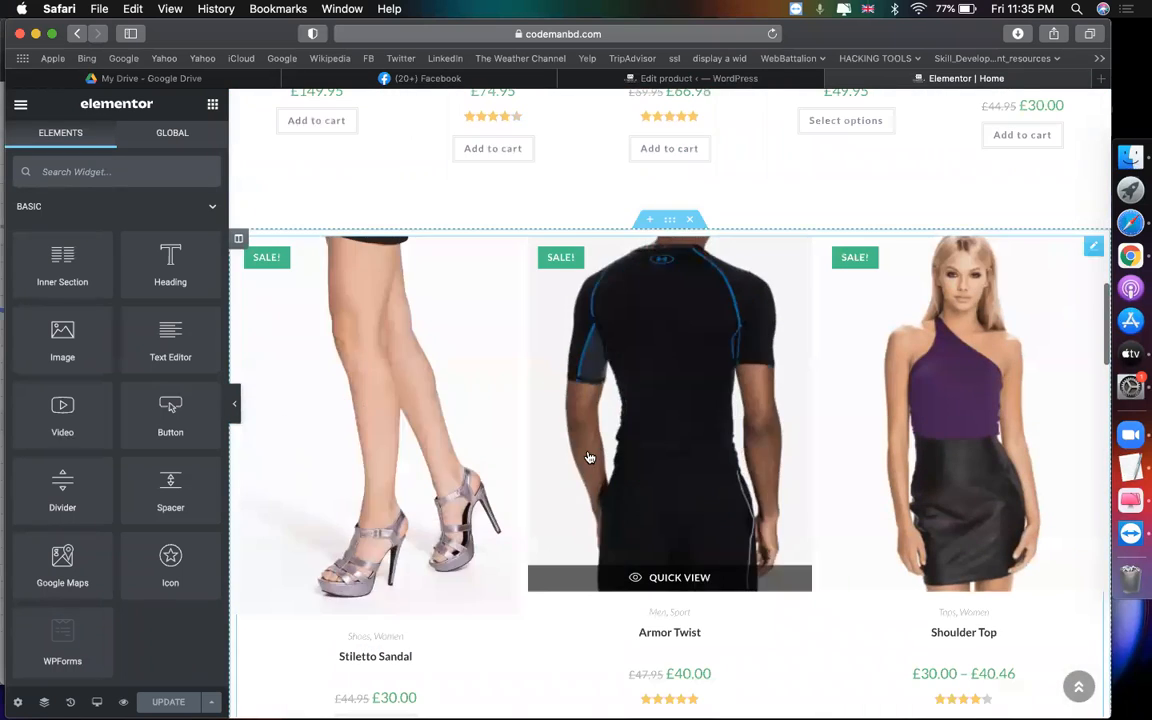
pyautogui.scroll(-3, 589, 457)
pyautogui.scroll(2, 620, 393)
pyautogui.scroll(-5, 650, 489)
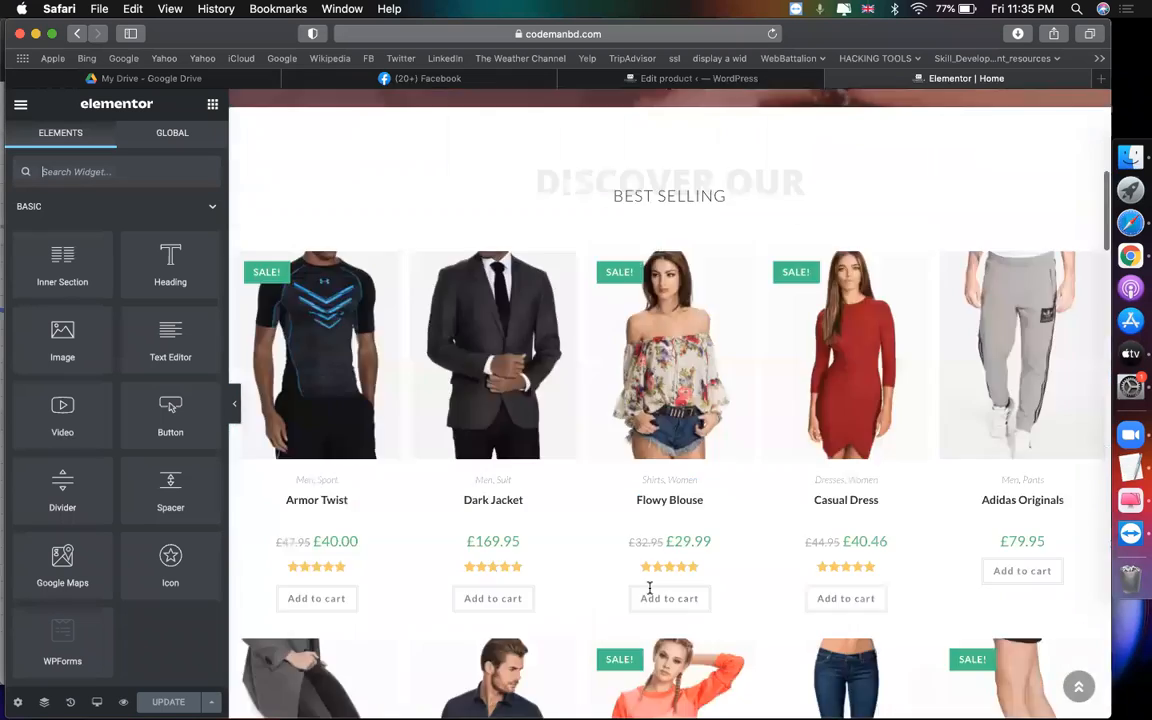
pyautogui.scroll(4, 649, 588)
pyautogui.scroll(-12, 649, 588)
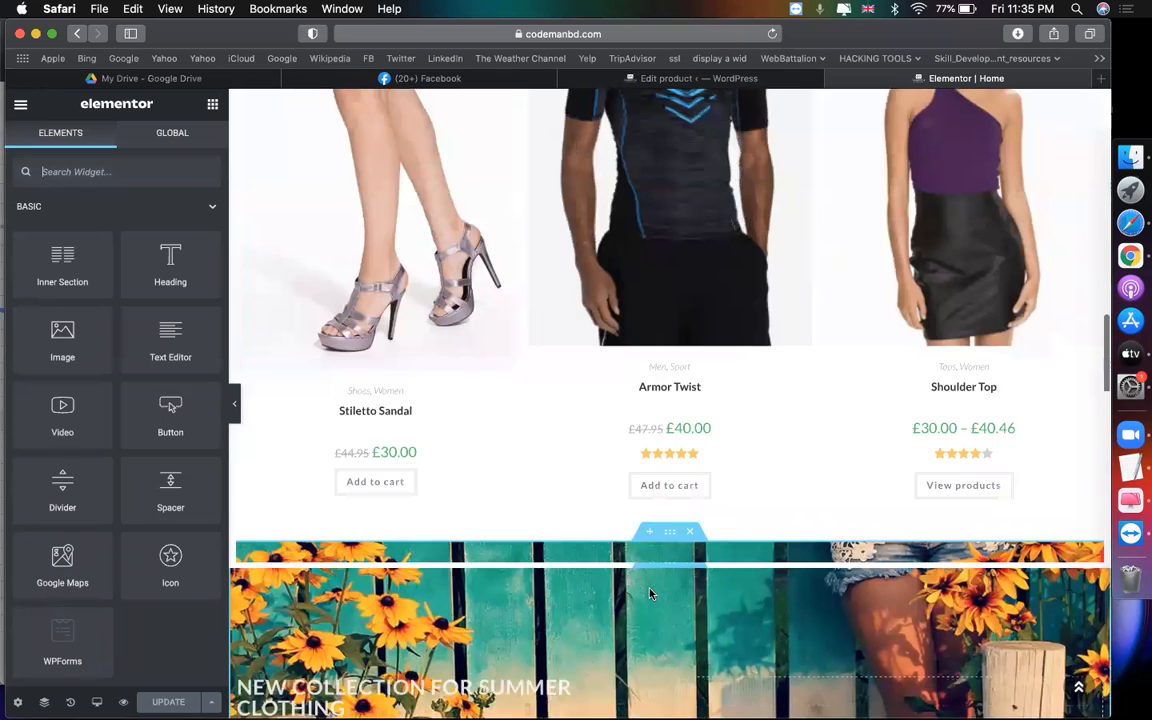
pyautogui.scroll(-5, 640, 550)
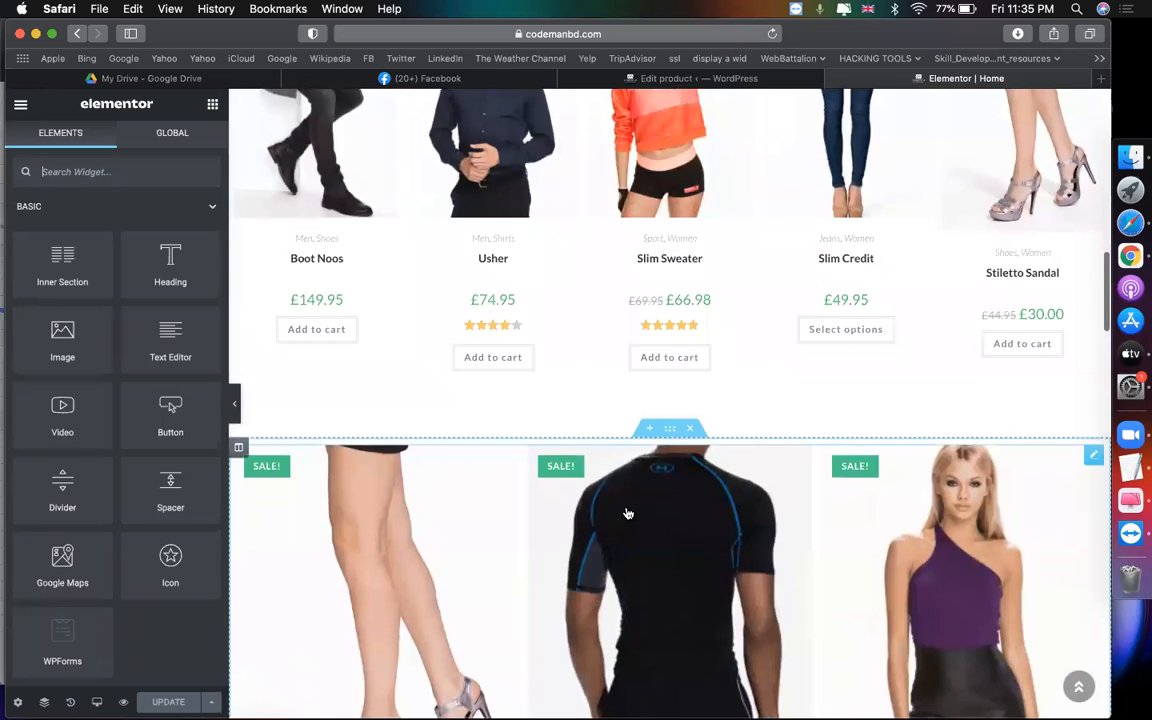
# Insert a new section with a Heading widget between the best sellers products and the sale products.
pyautogui.click(648, 434)
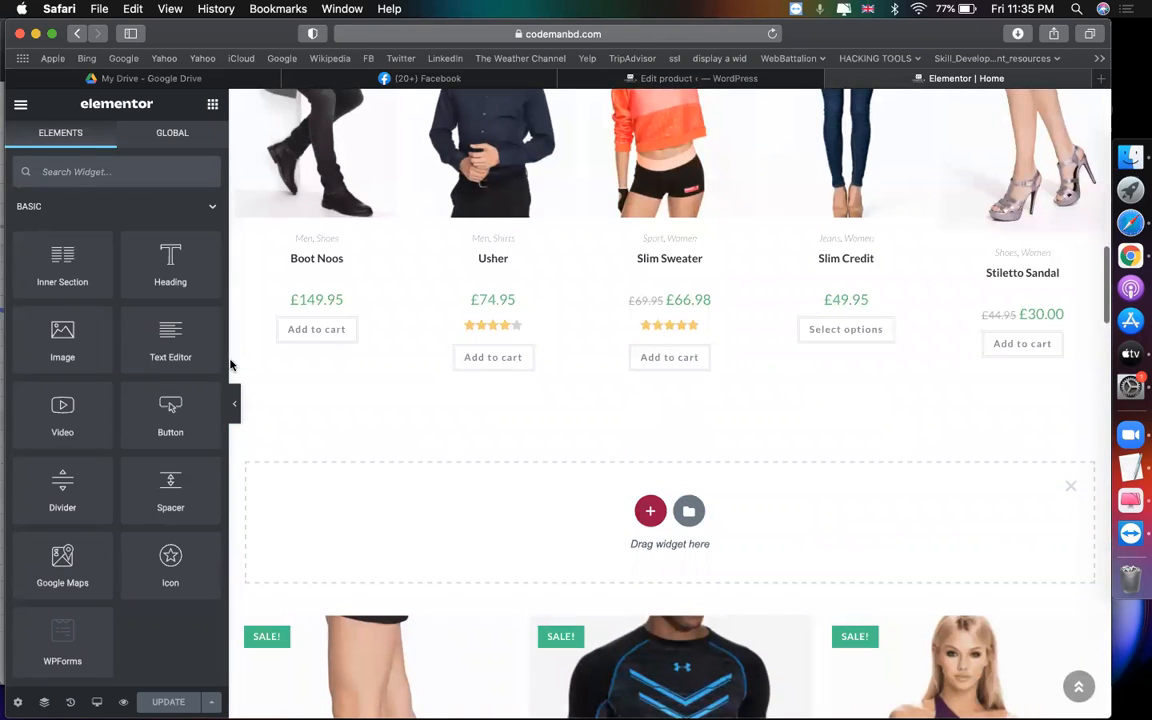
pyautogui.moveTo(176, 264); pyautogui.dragTo(566, 541)
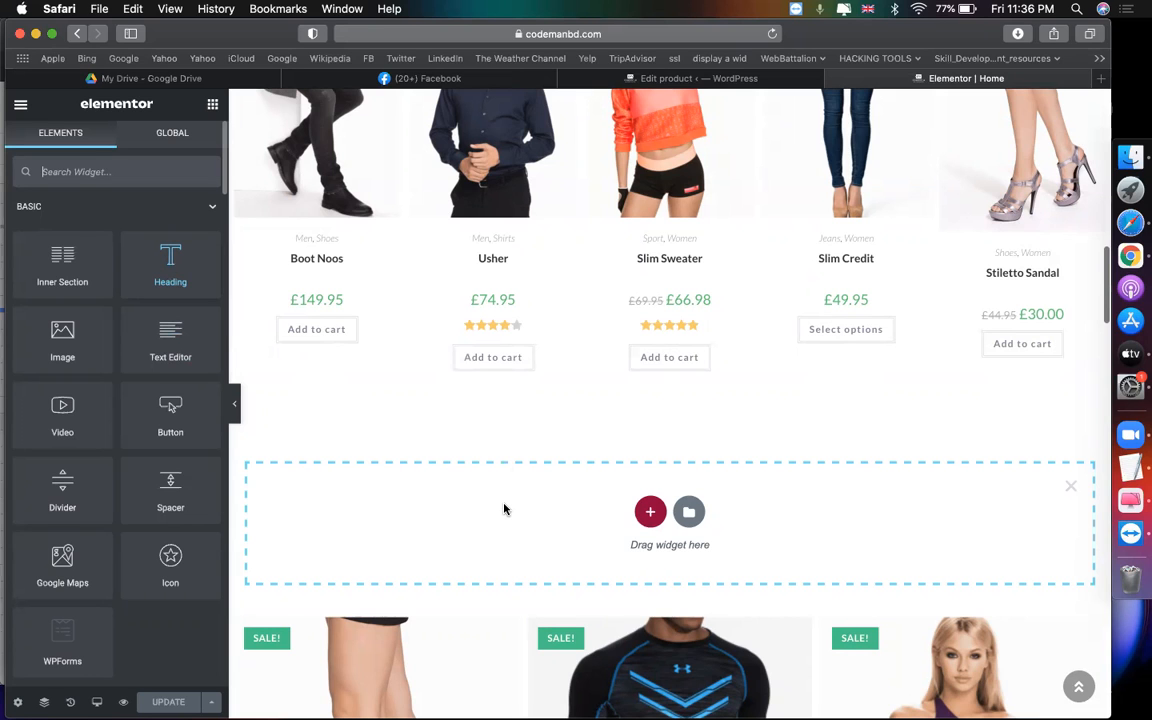
pyautogui.moveTo(504, 509); pyautogui.dragTo(506, 508)
pyautogui.scroll(-5, 567, 450)
pyautogui.click(567, 450)
pyautogui.scroll(4, 567, 450)
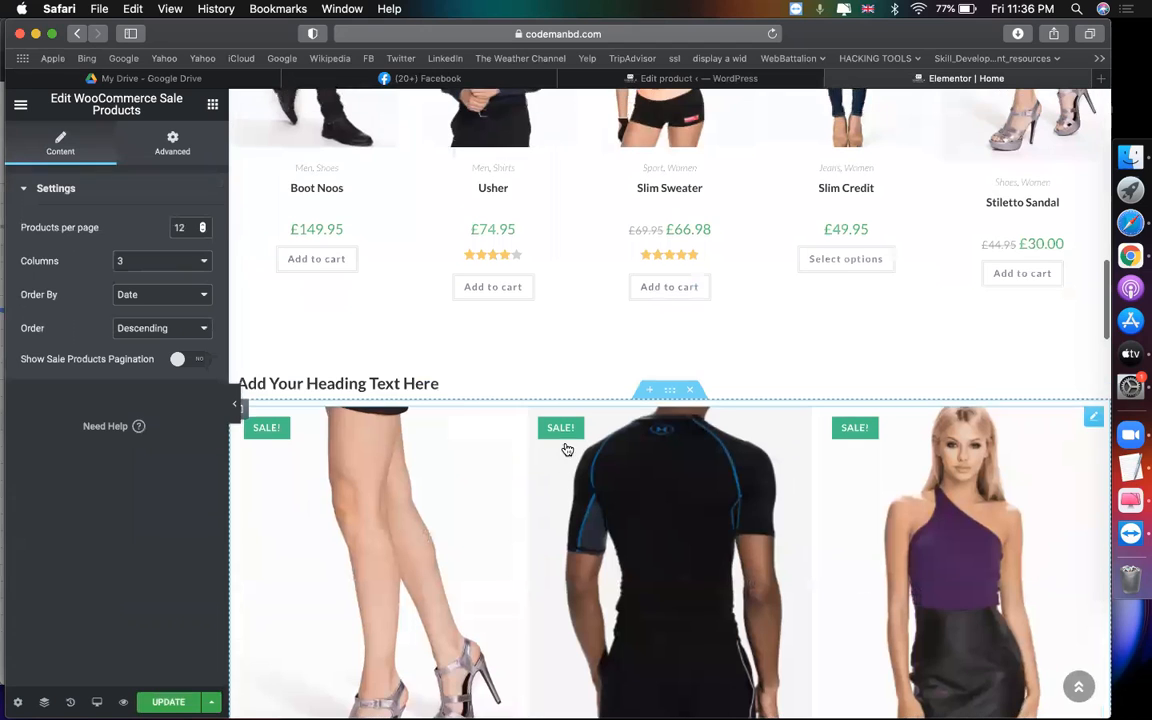
# Center the new heading above the sale products and set its title to "SALE ONGOING".
pyautogui.click(345, 383)
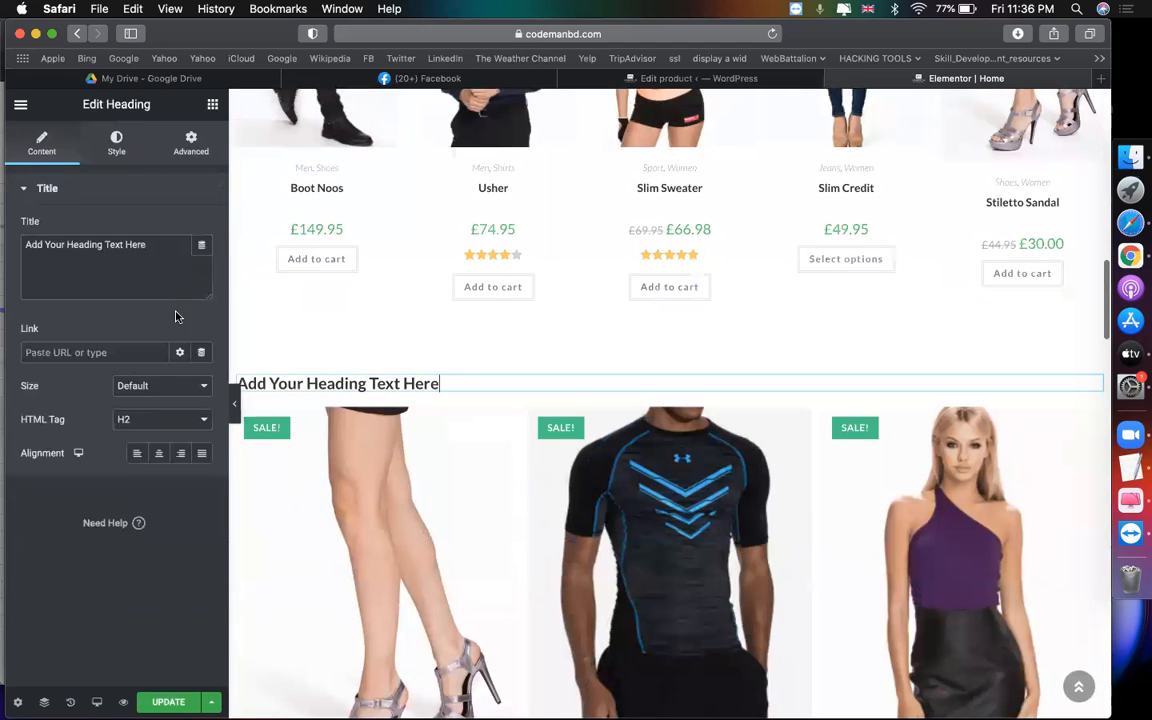
pyautogui.click(159, 453)
pyautogui.press('super+a')
pyautogui.write('SALE ')
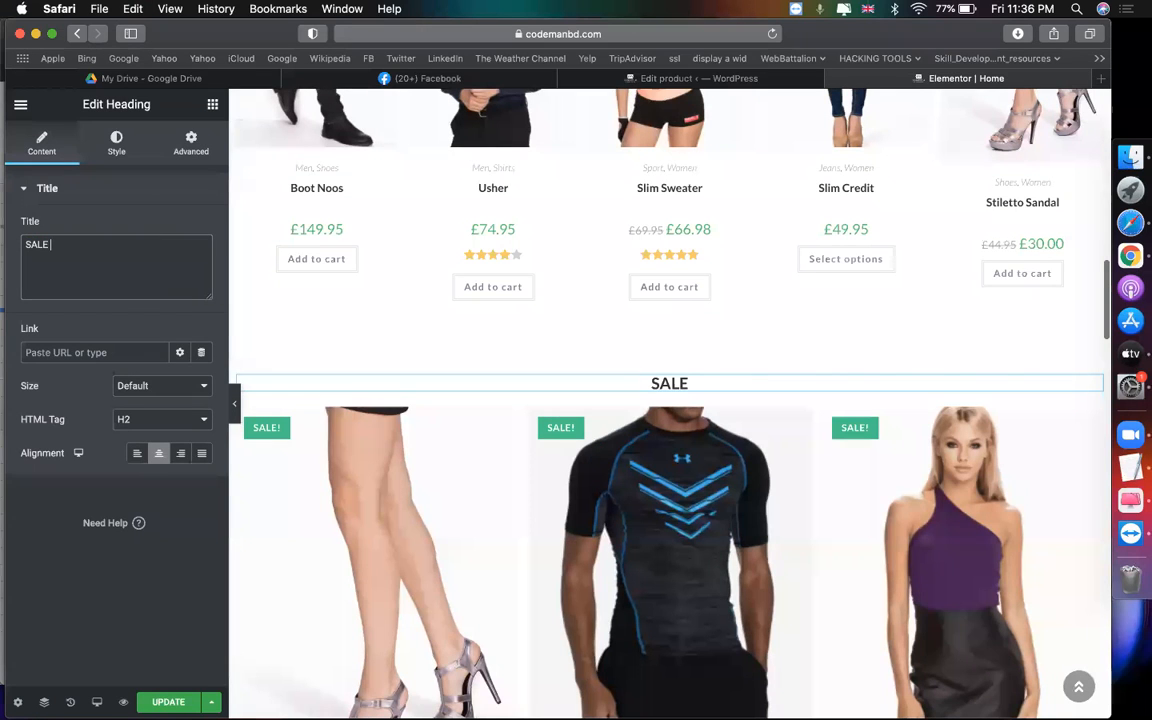
pyautogui.write('On')
pyautogui.press('BackSpace')
pyautogui.write('ONGOING')
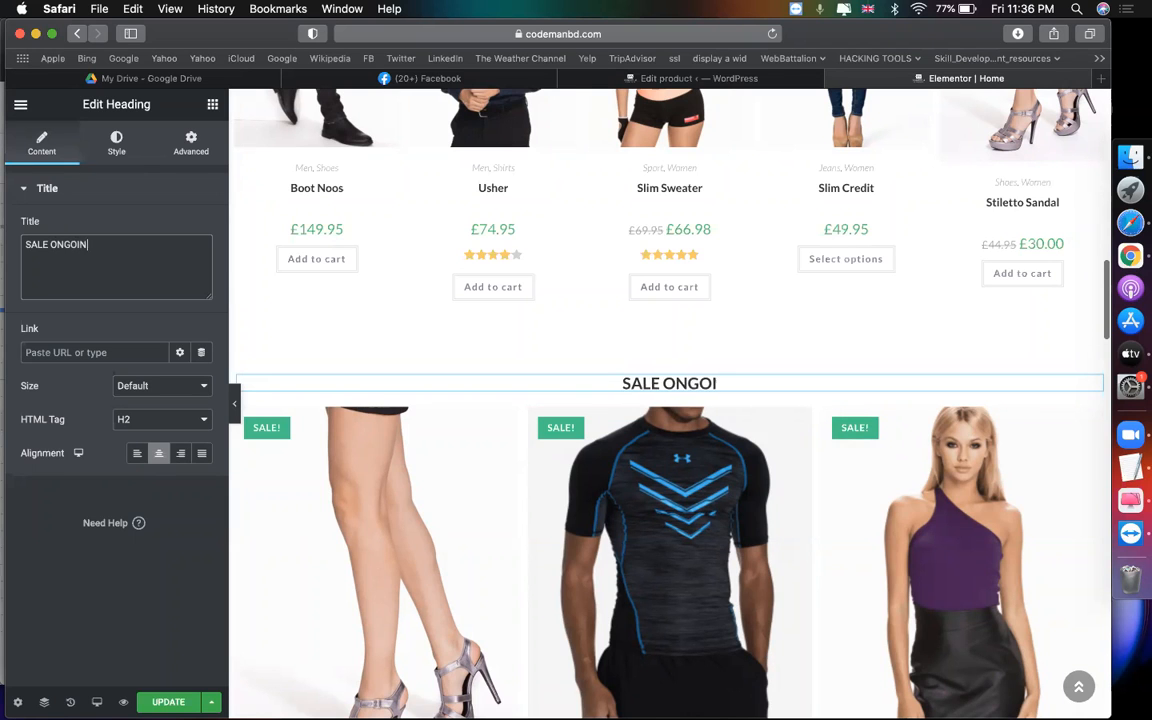
# Browse the widget library for the WooCommerce product widgets and look over the sale products section.
pyautogui.scroll(-5, 689, 455)
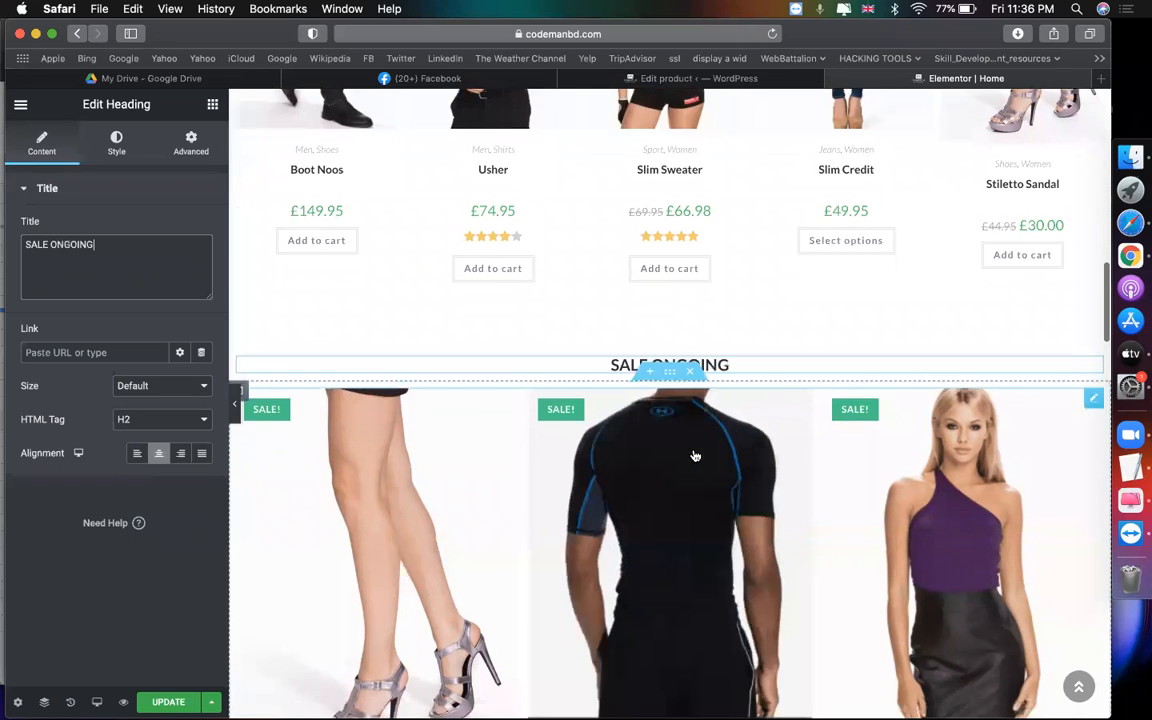
pyautogui.click(212, 104)
pyautogui.scroll(-15, 86, 568)
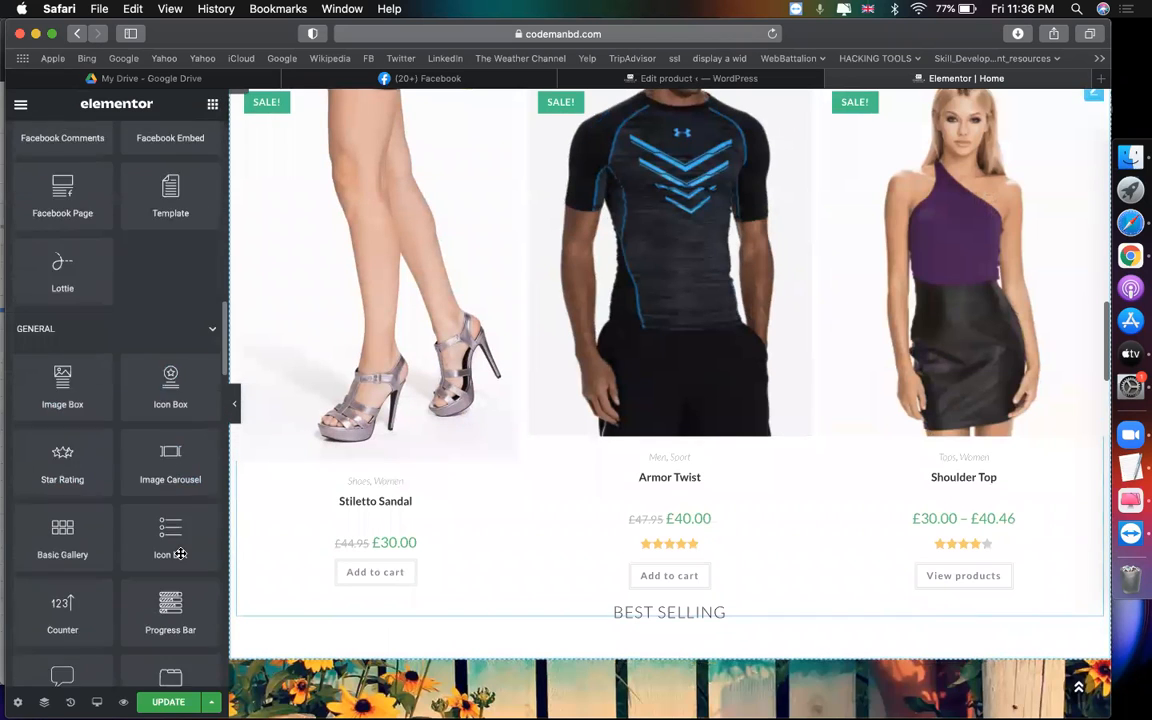
pyautogui.scroll(-10, 180, 553)
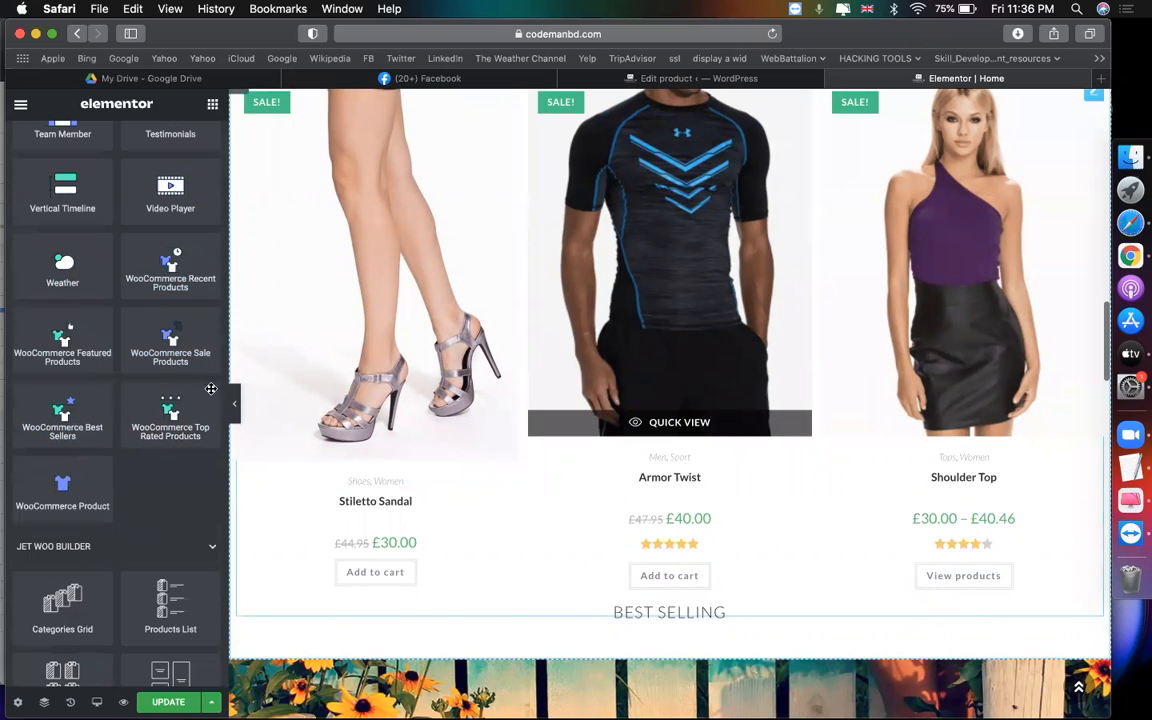
pyautogui.scroll(3, 589, 465)
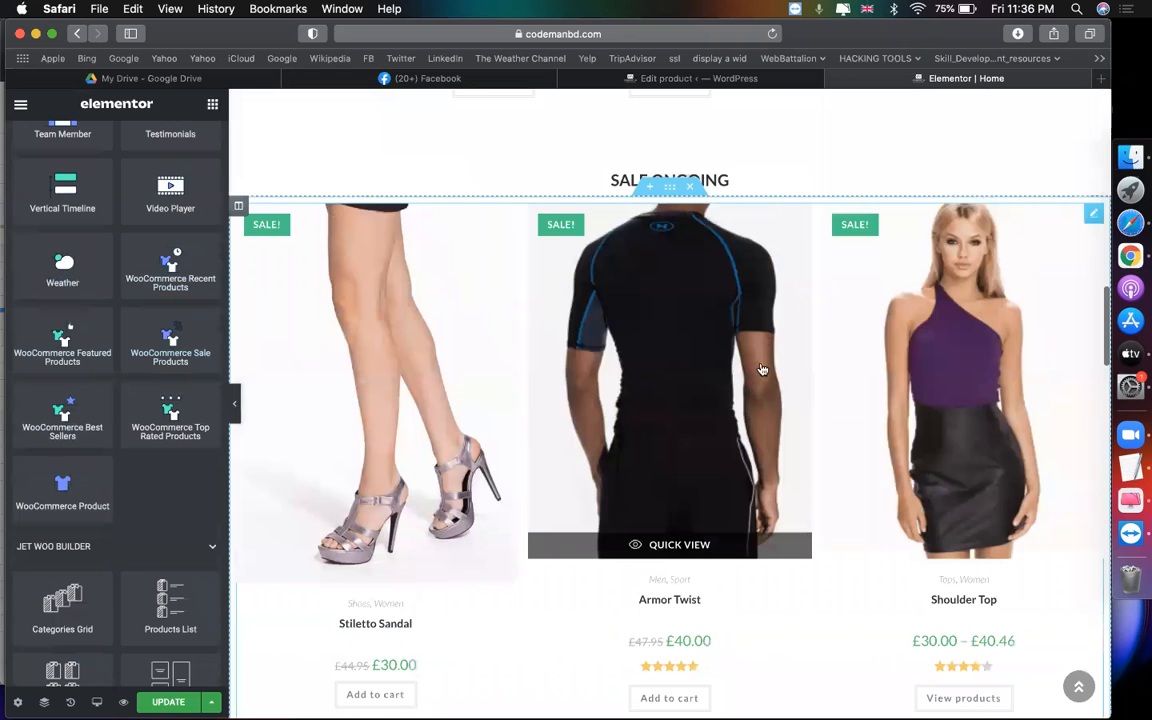
# Delete the Best Selling heading below the sale products.
pyautogui.scroll(-5, 759, 368)
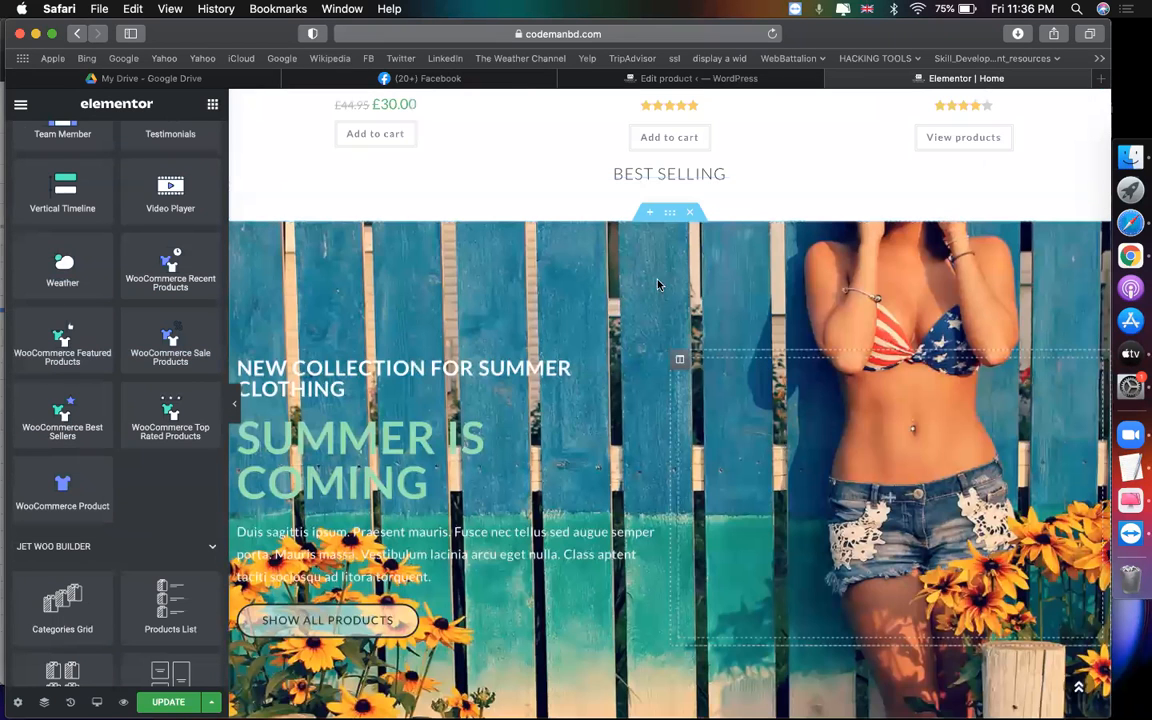
pyautogui.click(692, 200)
pyautogui.rightClick(694, 203)
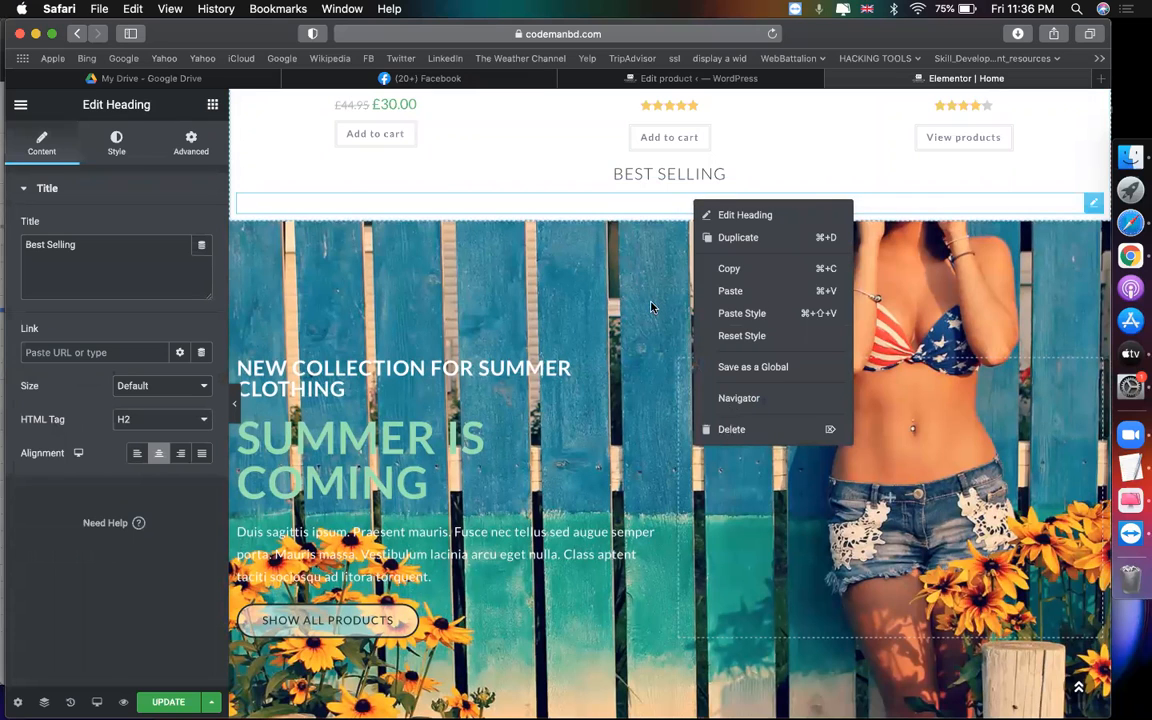
pyautogui.press('Delete')
# Replace the background image of the Summer Is Coming banner section with img_01247853.jpg from the media library.
pyautogui.scroll(1, 676, 181)
pyautogui.click(676, 181)
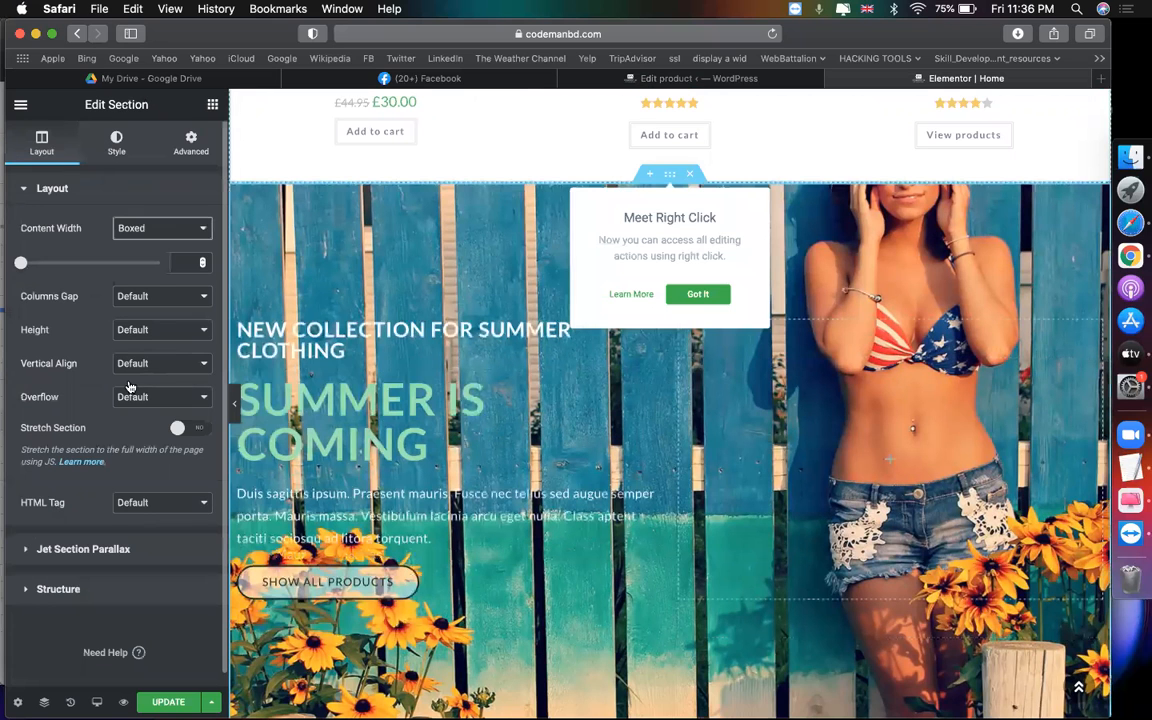
pyautogui.click(129, 387)
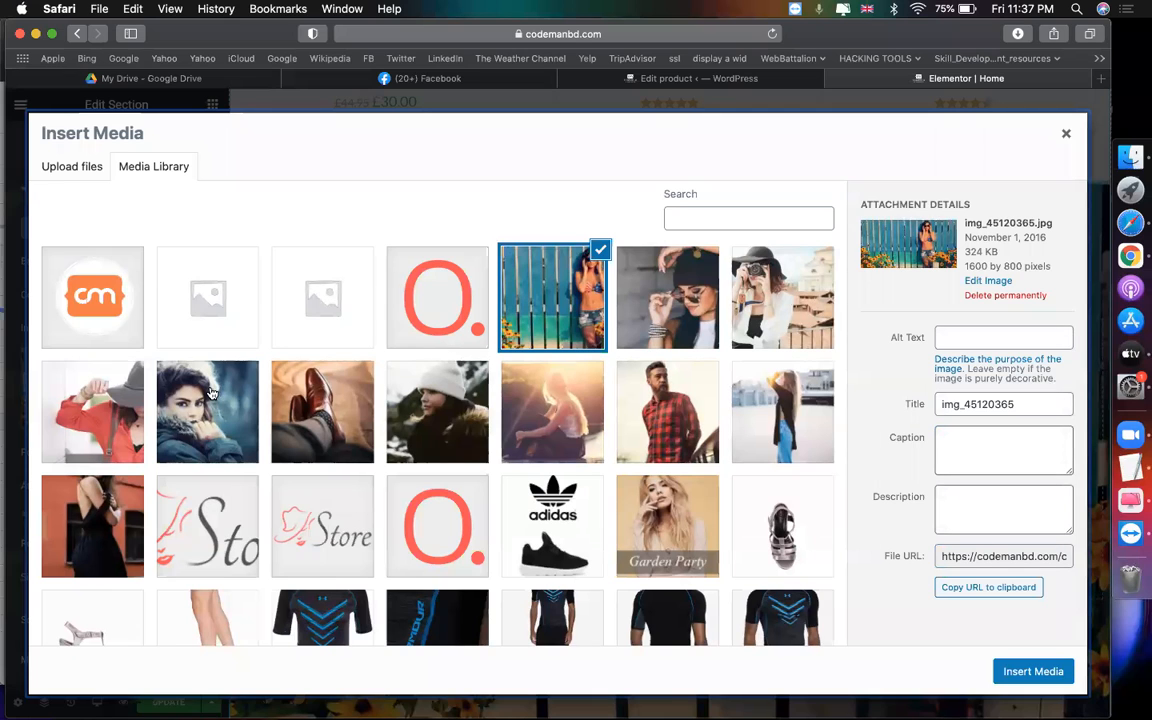
pyautogui.click(210, 393)
pyautogui.click(560, 308)
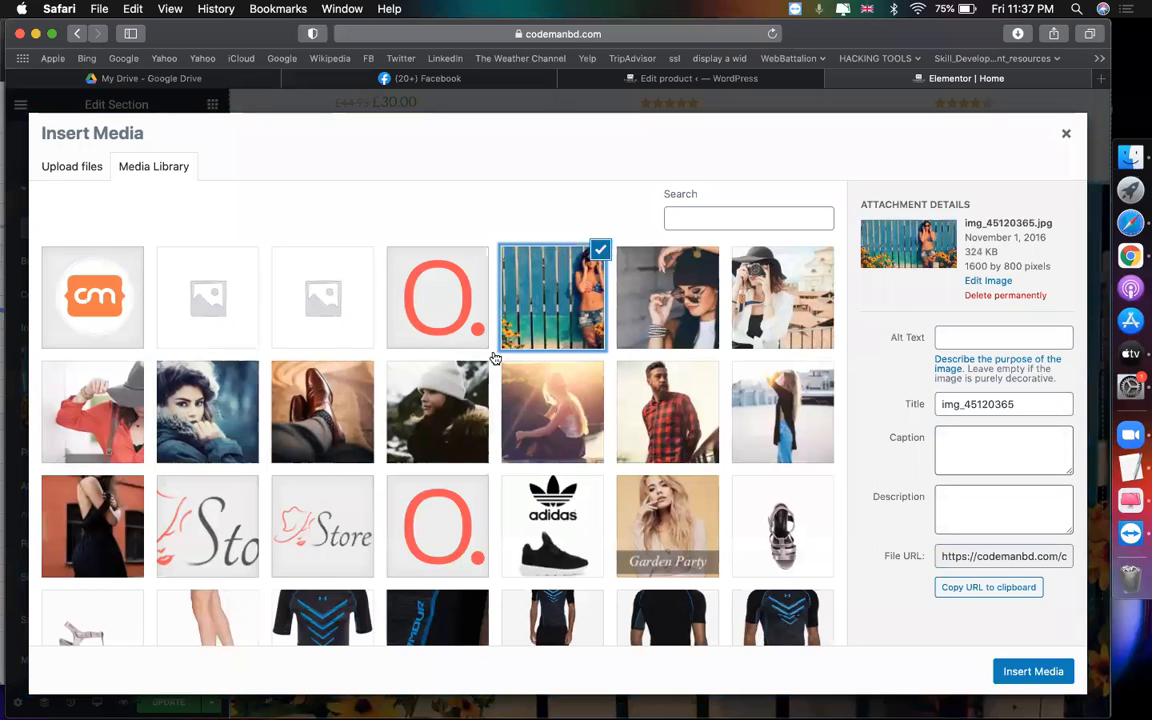
pyautogui.click(117, 514)
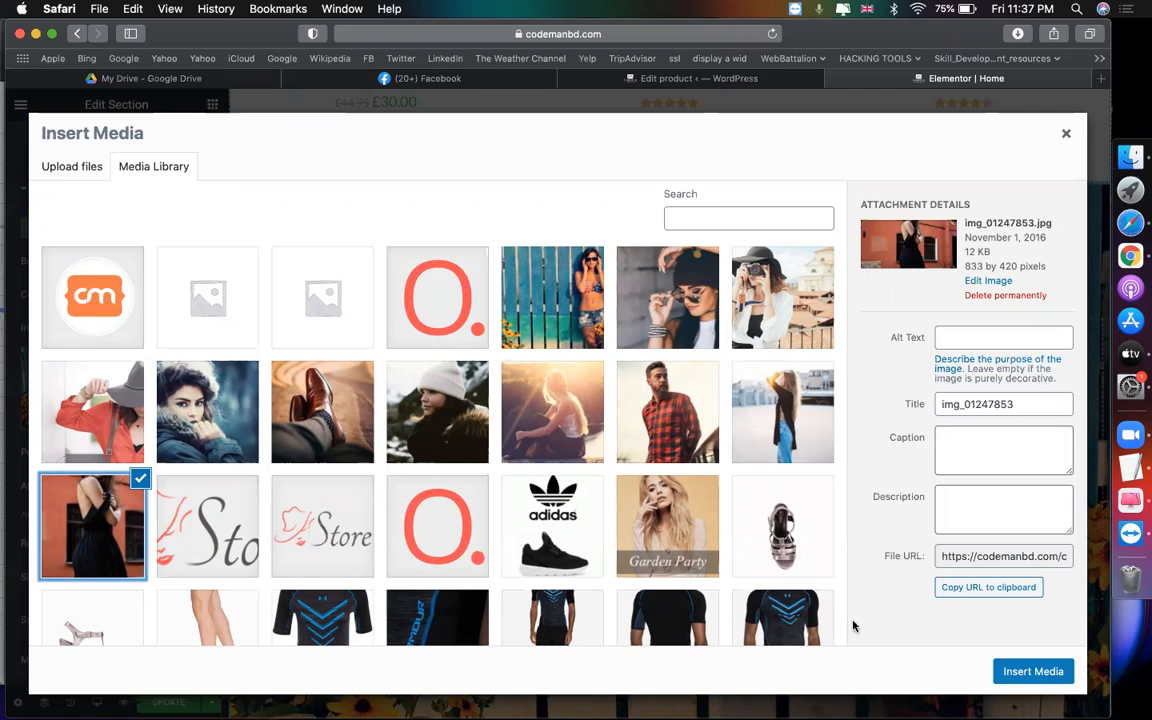
pyautogui.click(1038, 671)
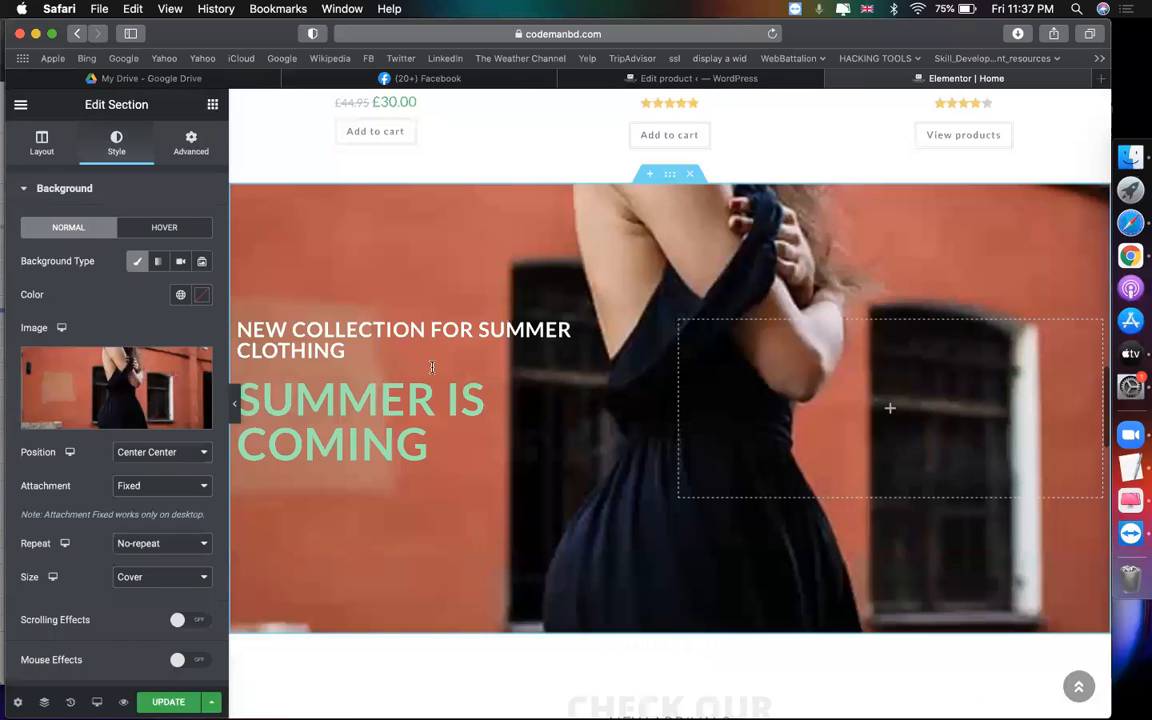
# Delete the product listing widget beneath the New Arrivals heading.
pyautogui.scroll(-2, 121, 447)
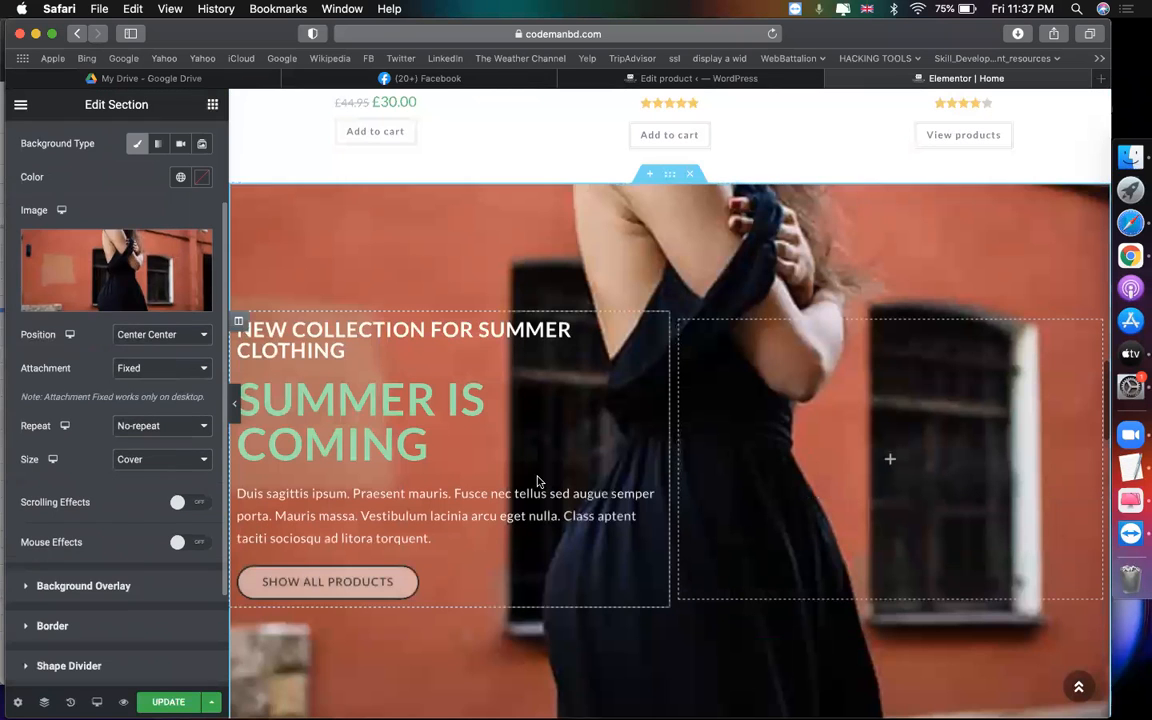
pyautogui.scroll(-1, 392, 398)
pyautogui.scroll(-1, 502, 434)
pyautogui.scroll(-5, 617, 527)
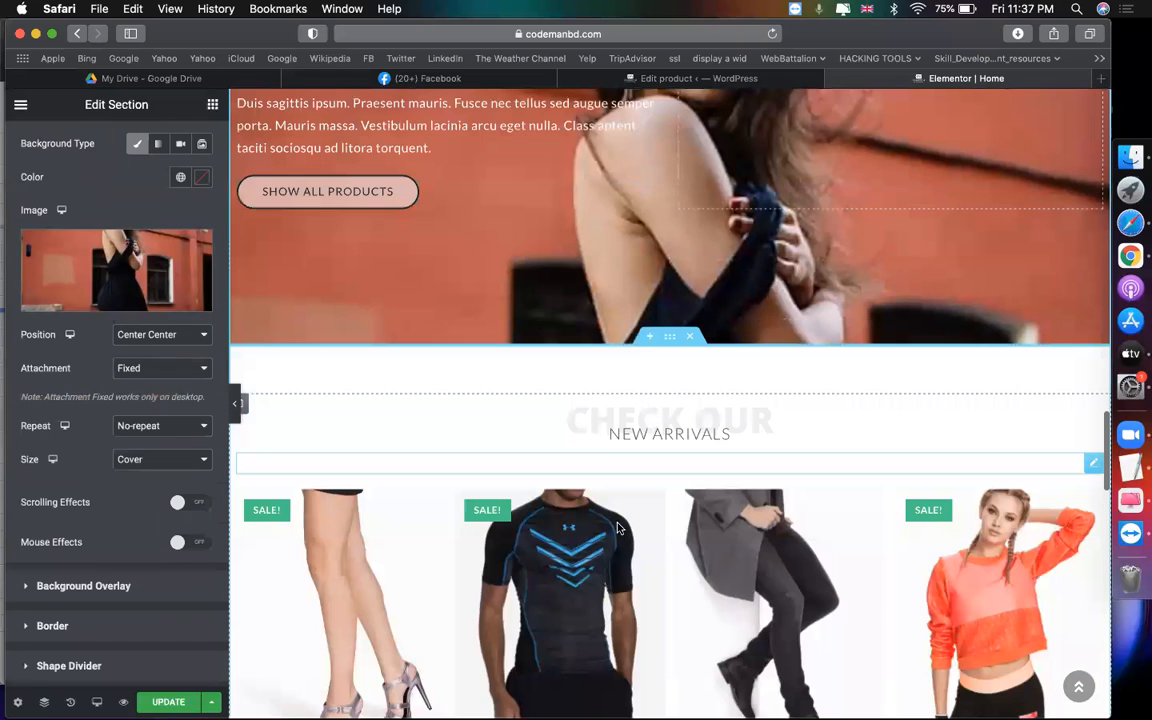
pyautogui.scroll(-2, 702, 393)
pyautogui.rightClick(704, 396)
pyautogui.click(740, 621)
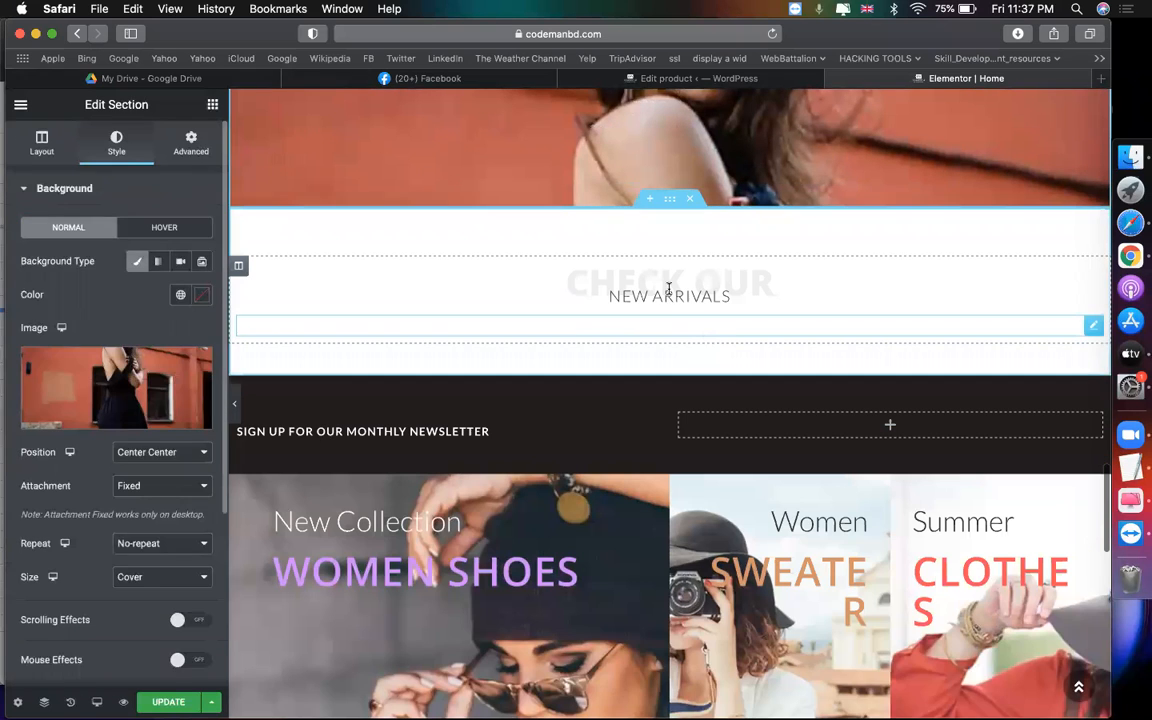
# Change the New Arrivals heading text to "PRODUCT AS PER CATEGORY".
pyautogui.click(669, 289)
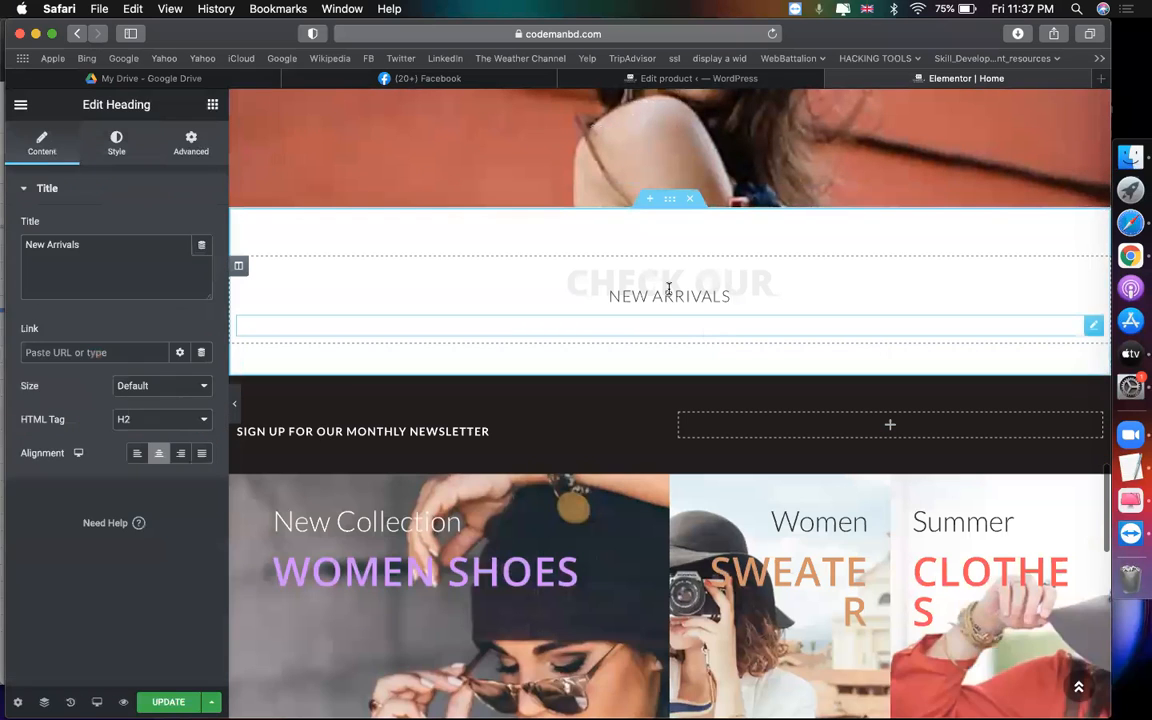
pyautogui.tripleClick(636, 295)
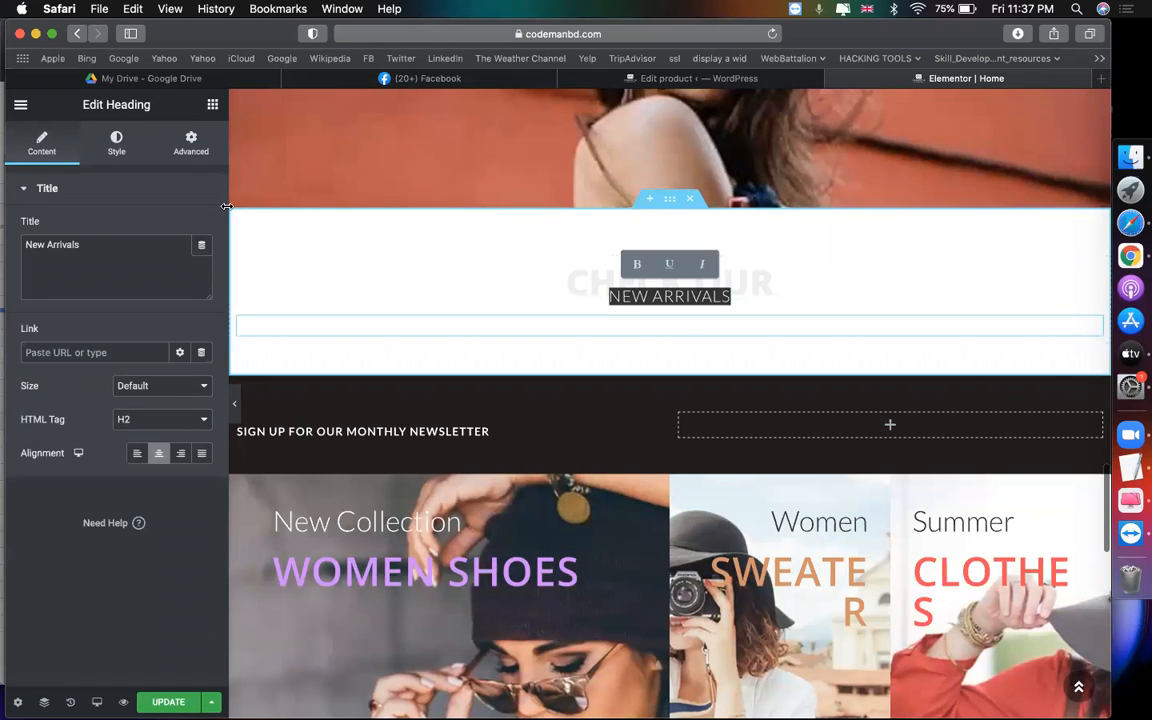
pyautogui.tripleClick(81, 244)
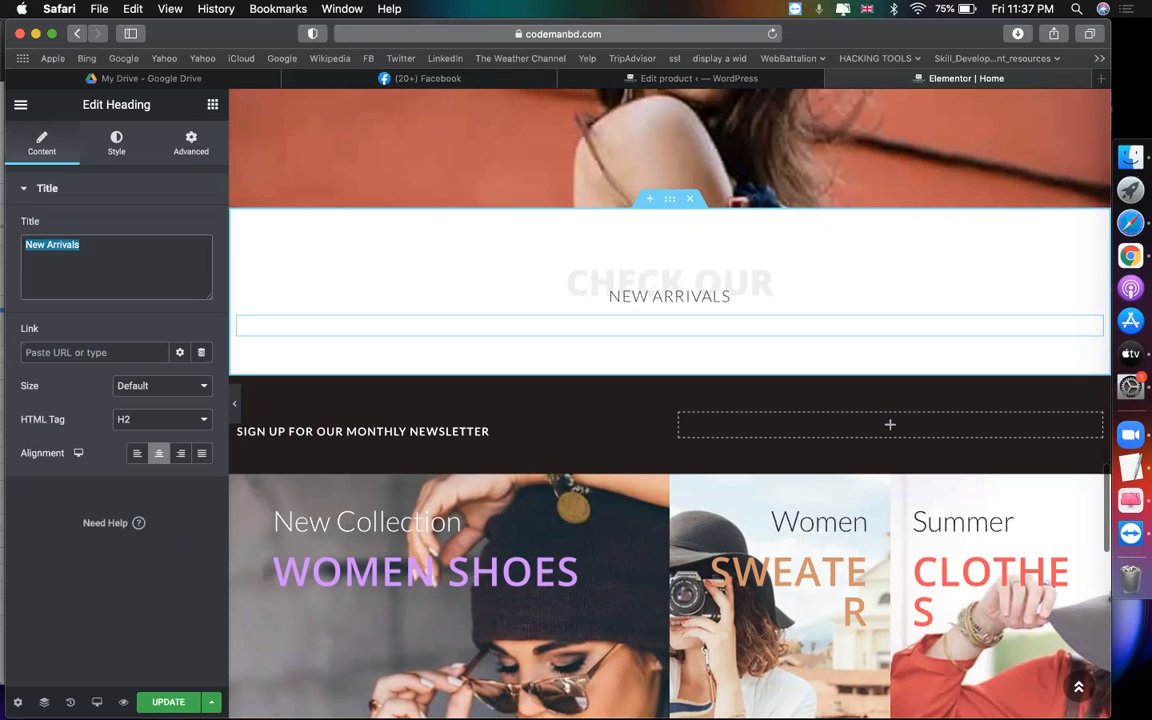
pyautogui.write('PRODUC')
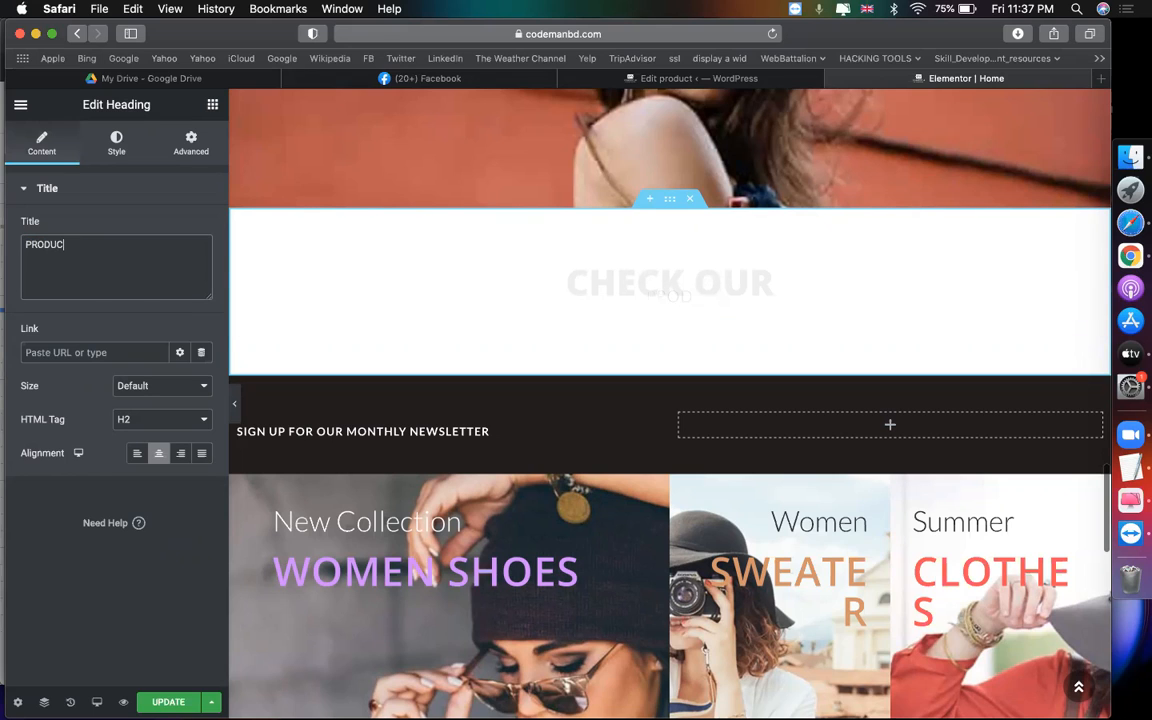
pyautogui.write('T AS PER CA')
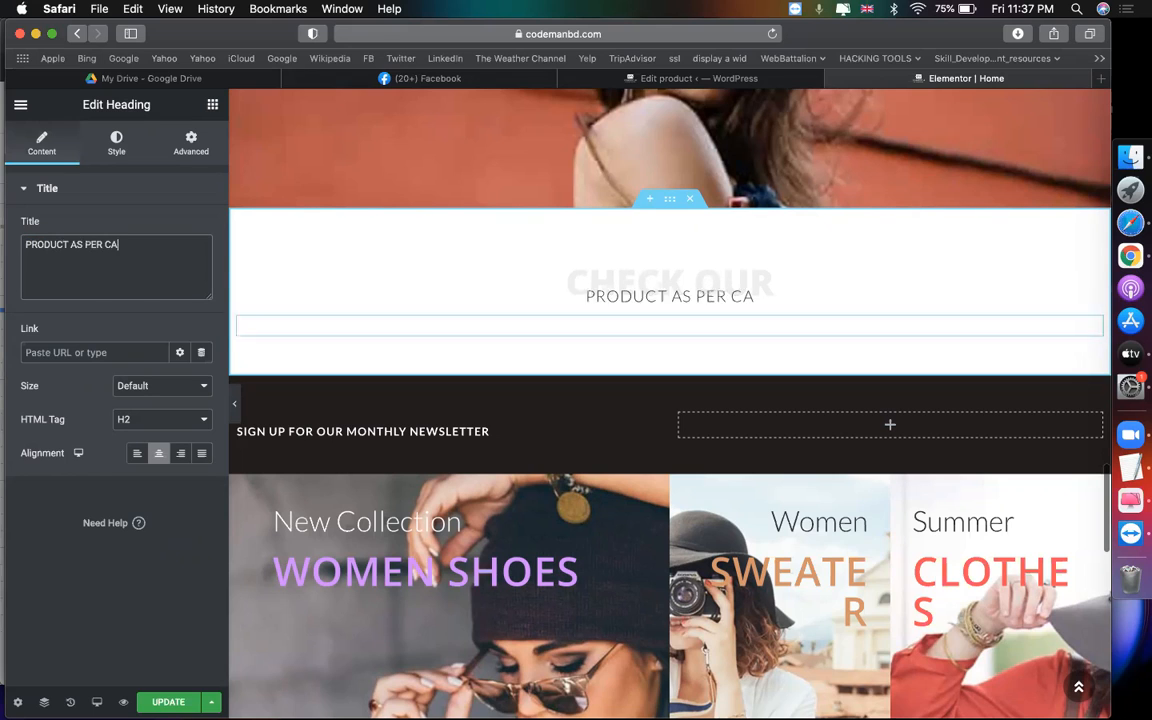
pyautogui.write('TEGORY')
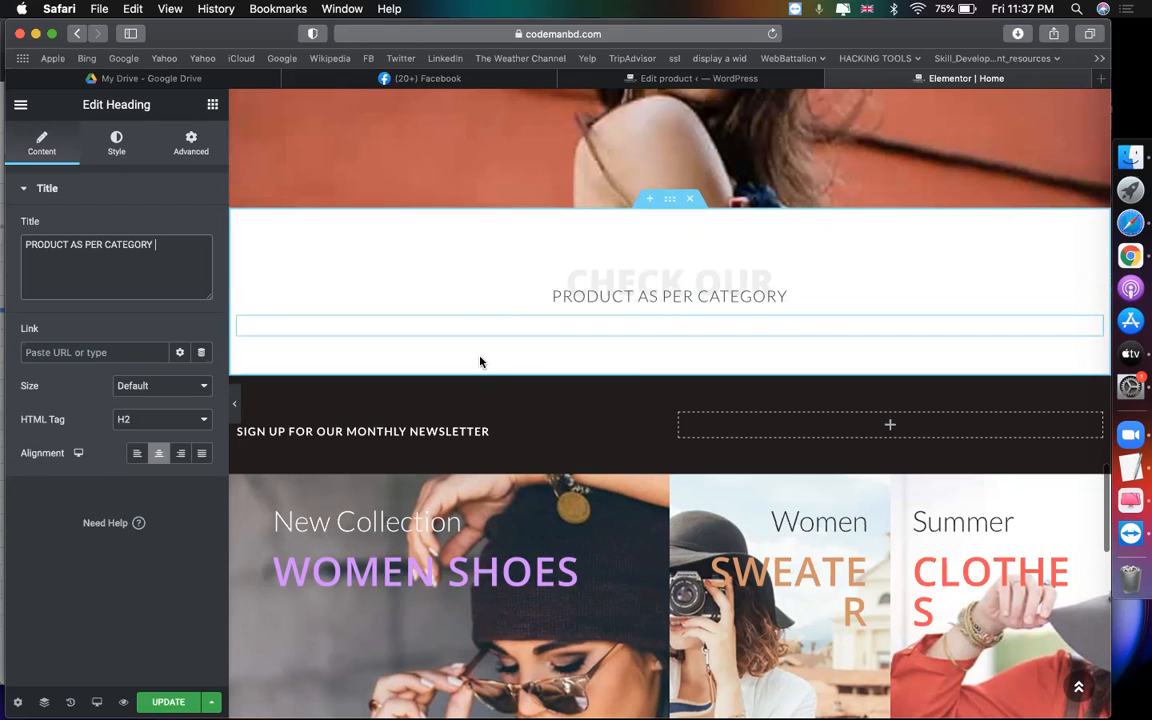
pyautogui.click(648, 369)
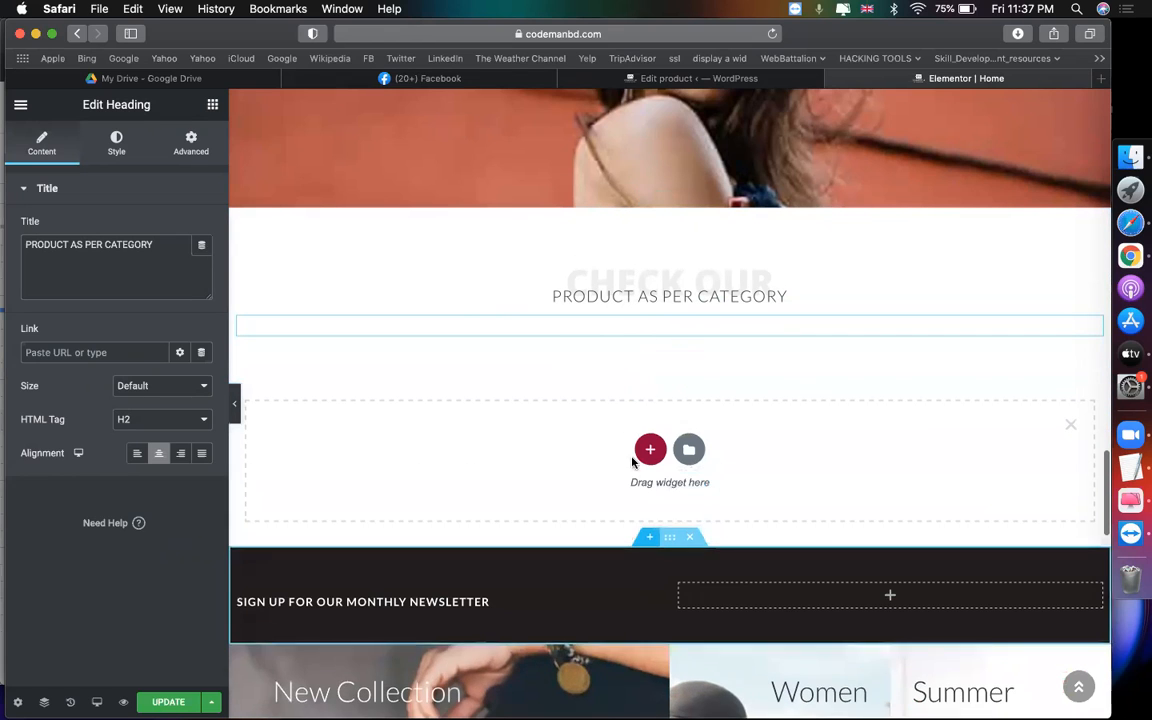
pyautogui.click(648, 447)
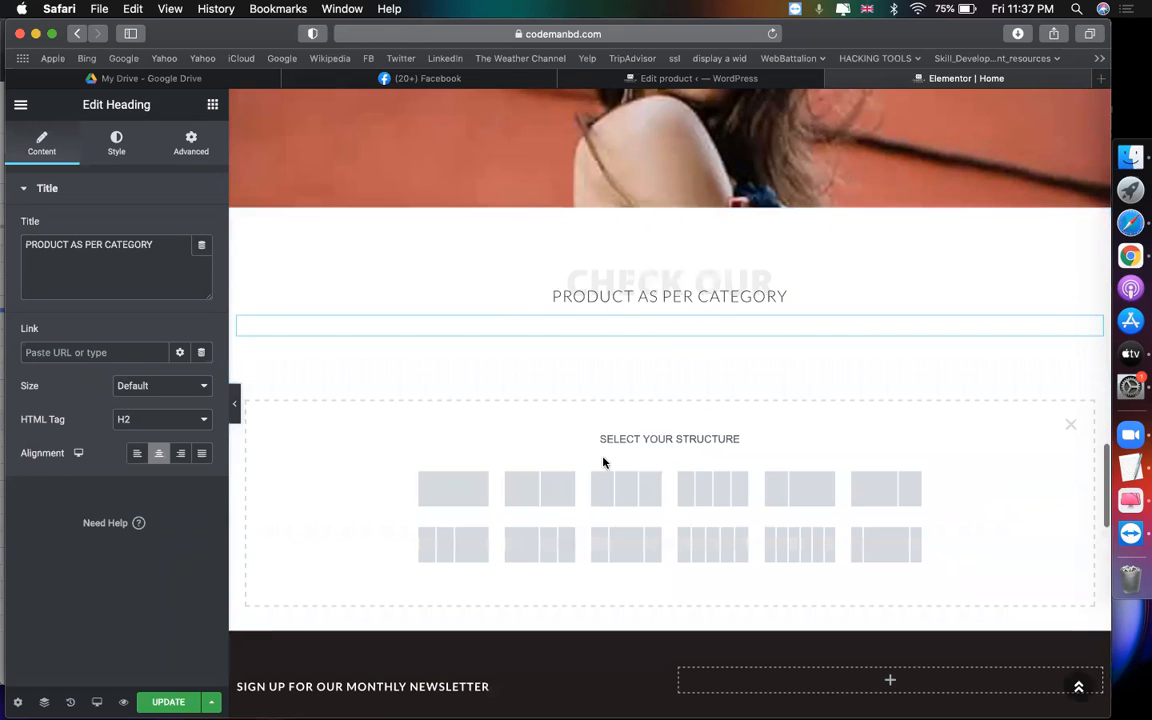
pyautogui.click(546, 486)
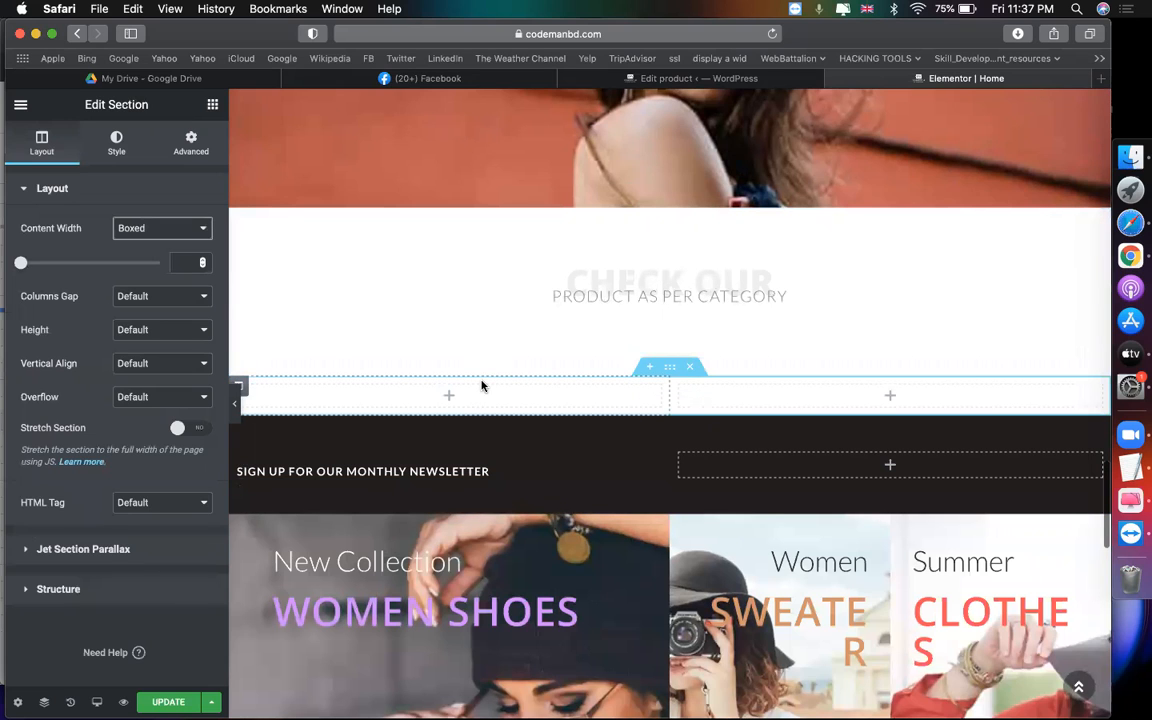
pyautogui.click(690, 367)
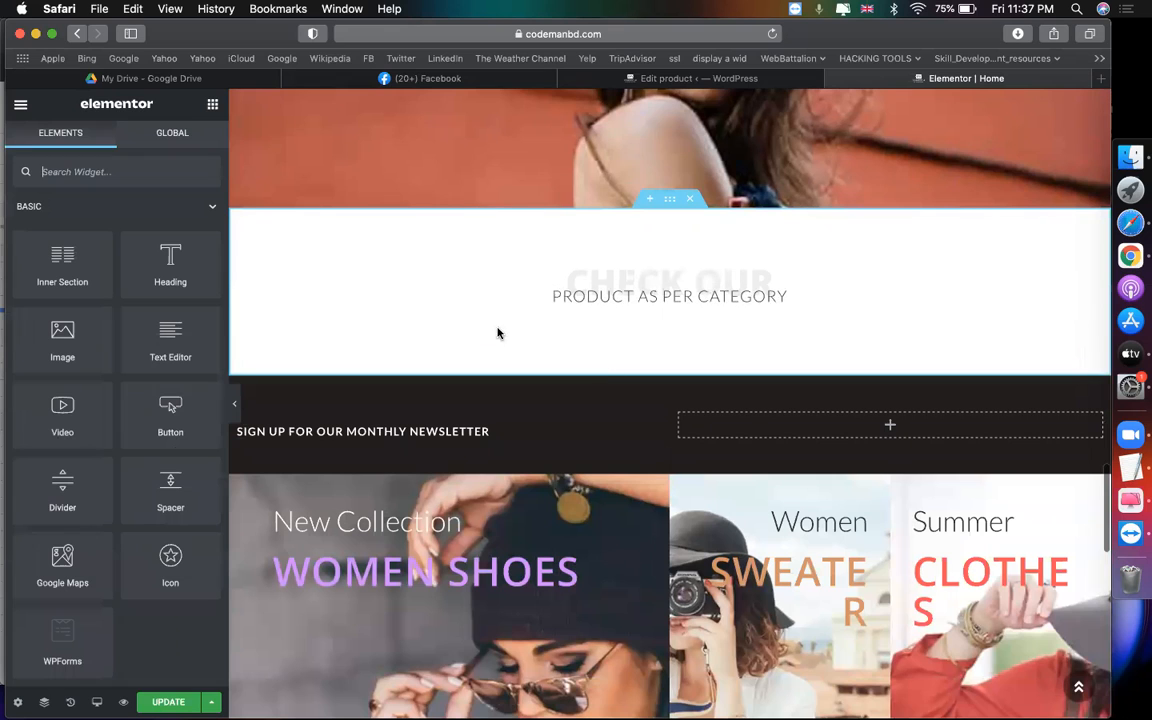
# Insert a Products Grid widget from Jet Woo Builder in a new section above the newsletter section and select it for editing.
pyautogui.click(648, 373)
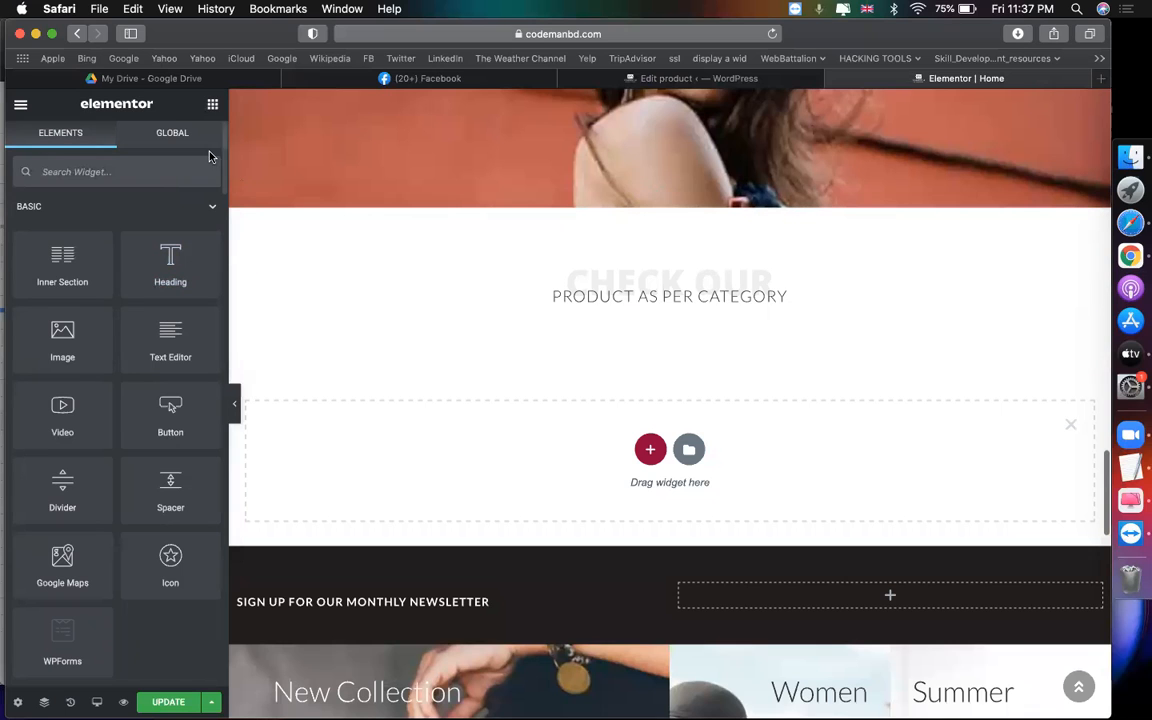
pyautogui.scroll(-15, 146, 457)
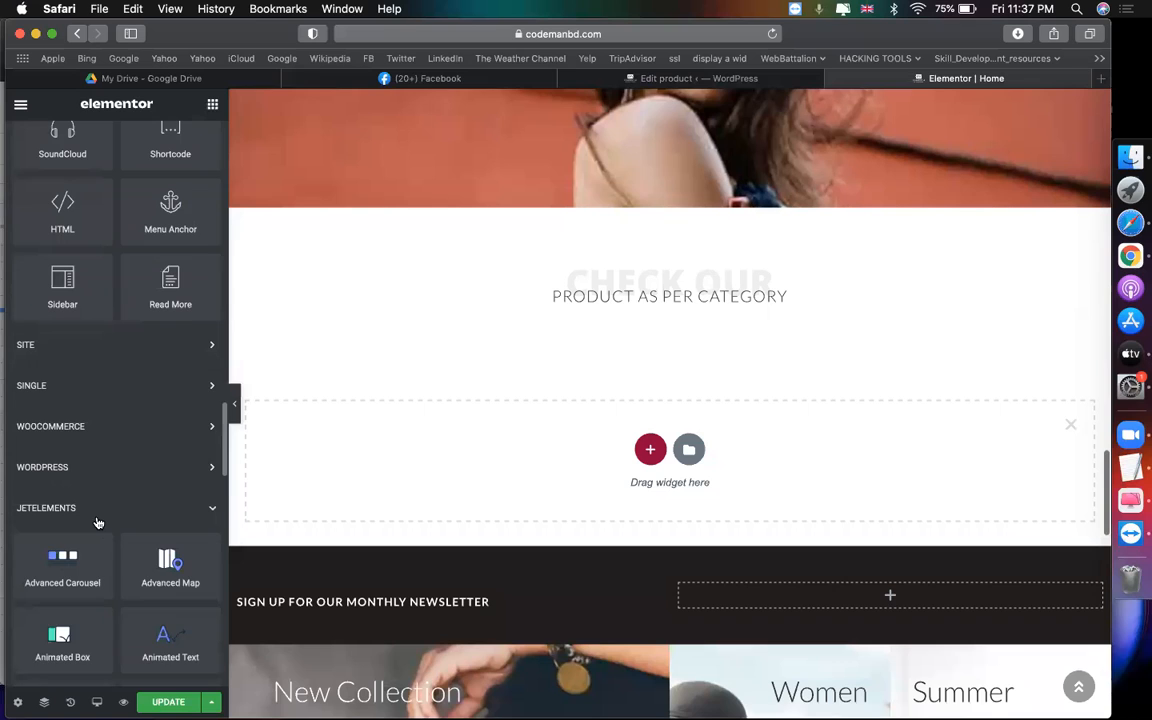
pyautogui.click(97, 520)
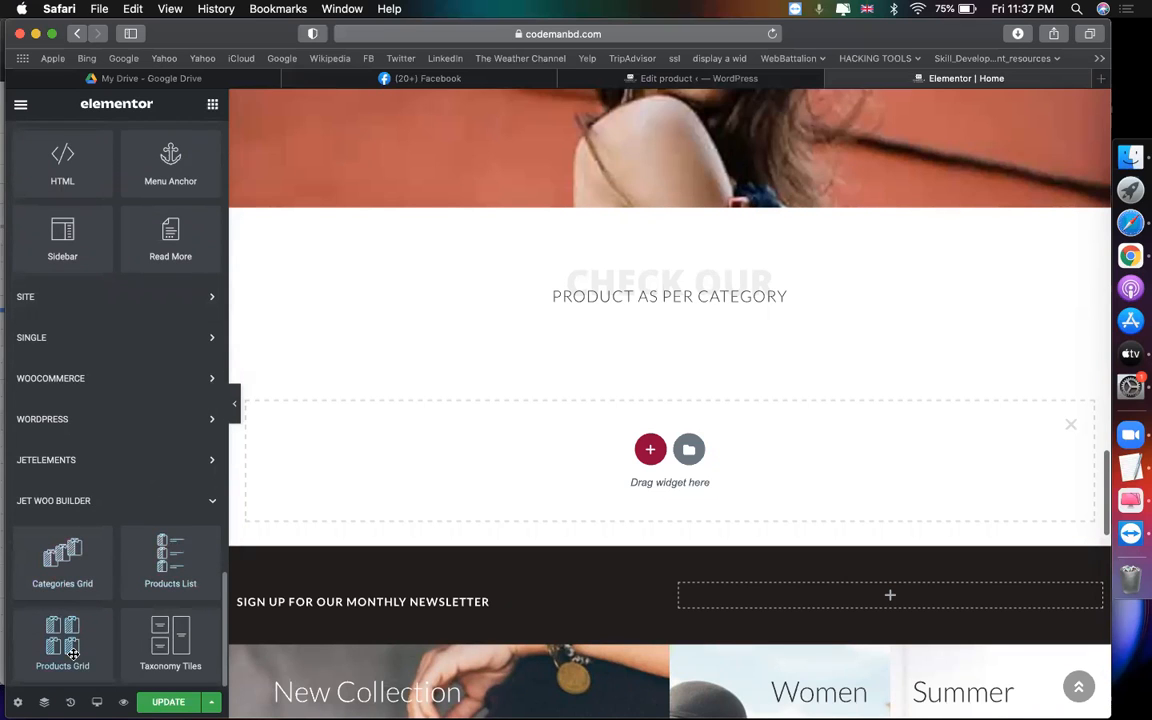
pyautogui.moveTo(72, 653); pyautogui.dragTo(546, 474)
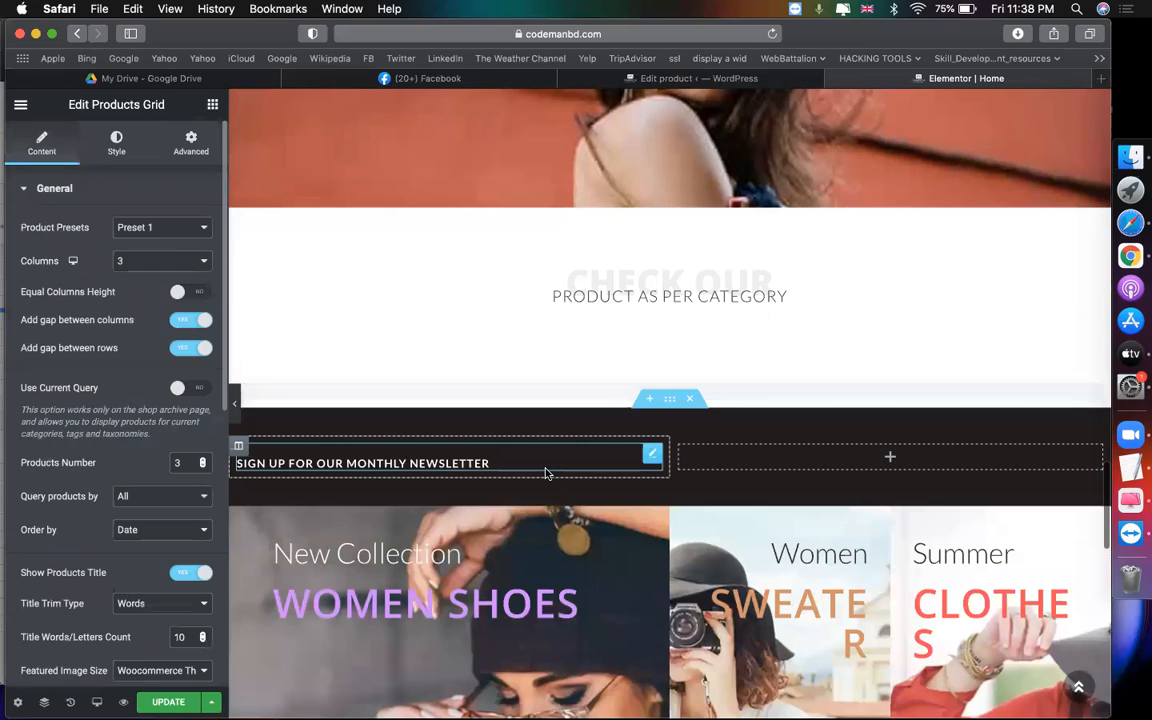
pyautogui.click(546, 470)
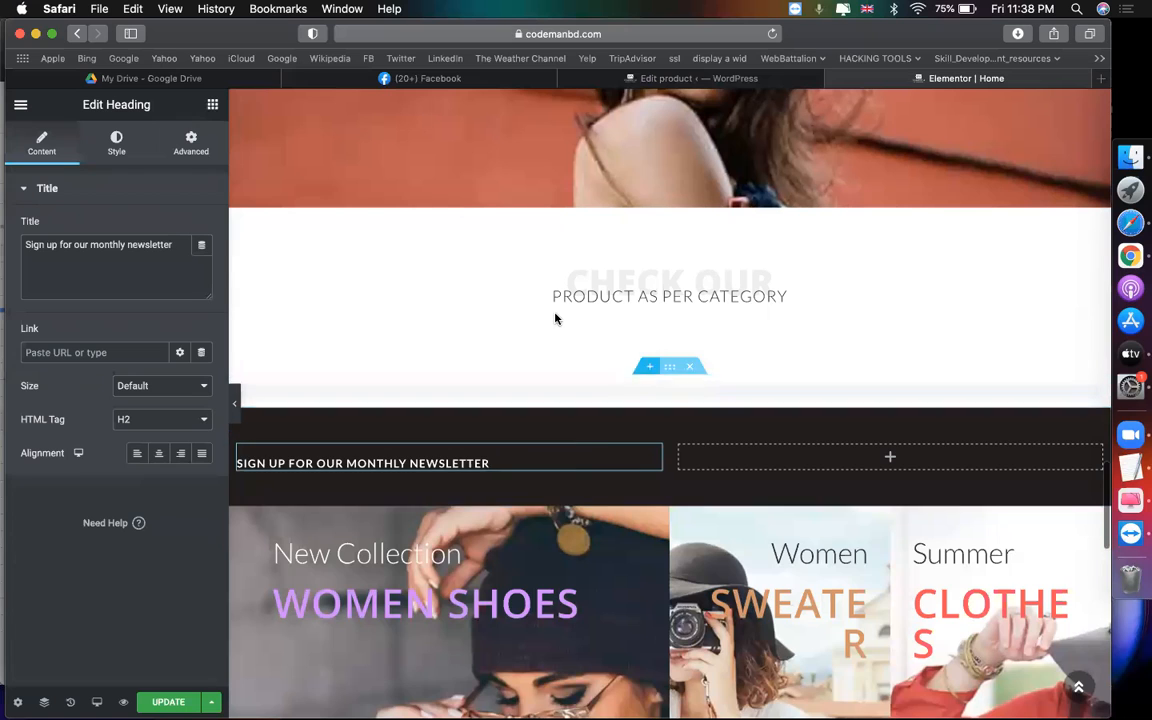
pyautogui.scroll(-2, 559, 449)
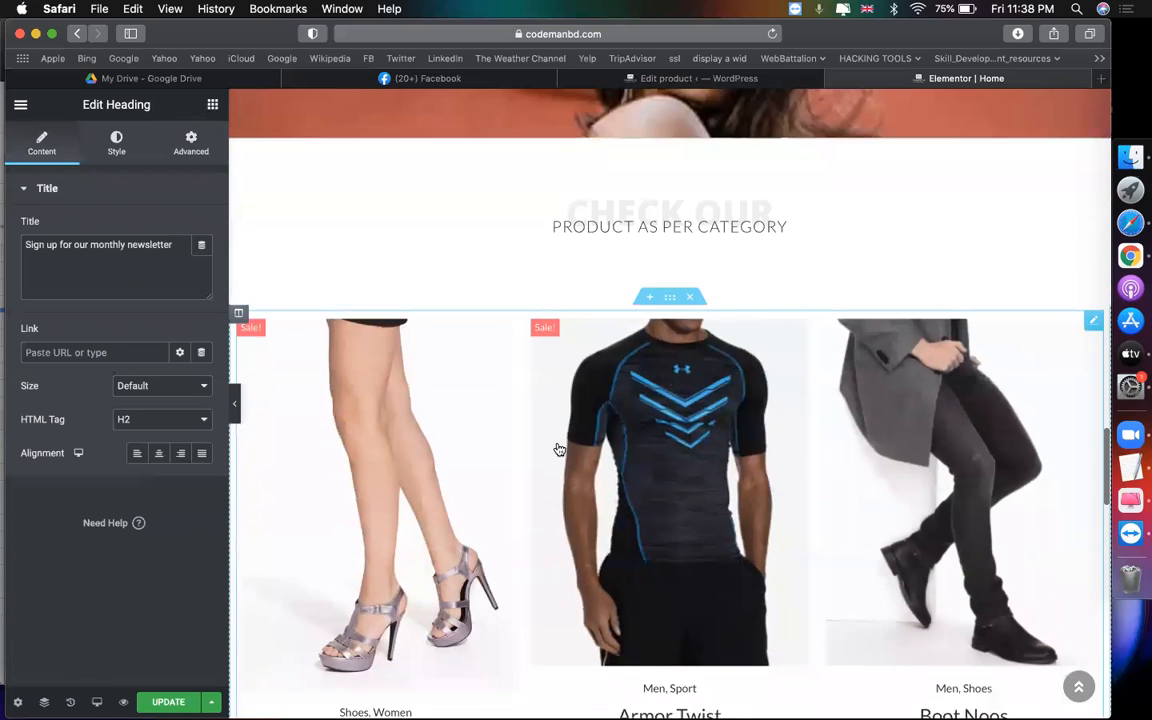
pyautogui.scroll(-5, 559, 450)
pyautogui.scroll(2, 464, 374)
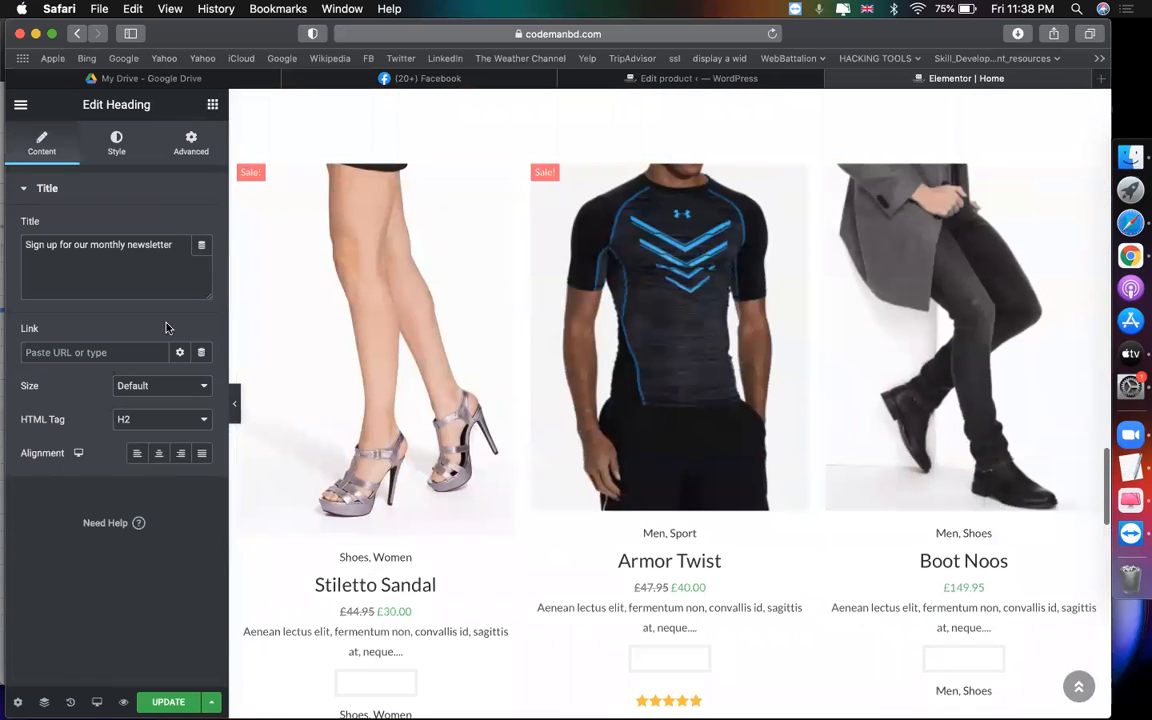
pyautogui.click(596, 395)
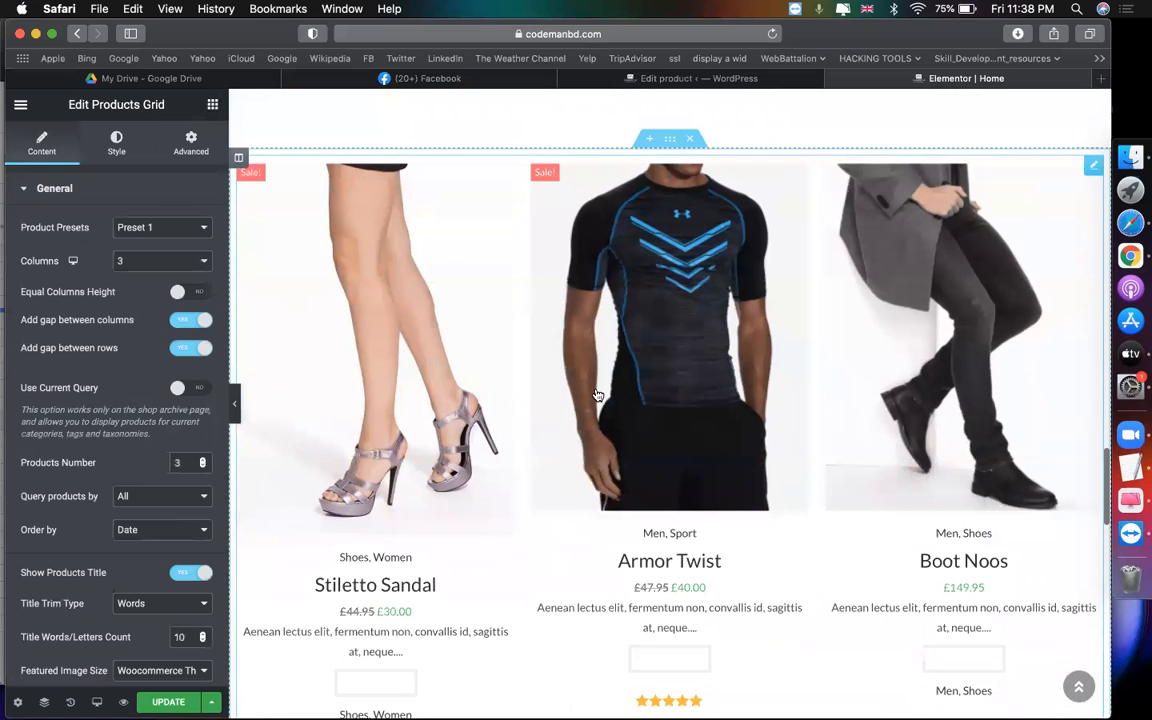
# Try Preset 2 and Preset 10 on the products grid, and return it to Preset 1.
pyautogui.click(145, 227)
pyautogui.click(152, 243)
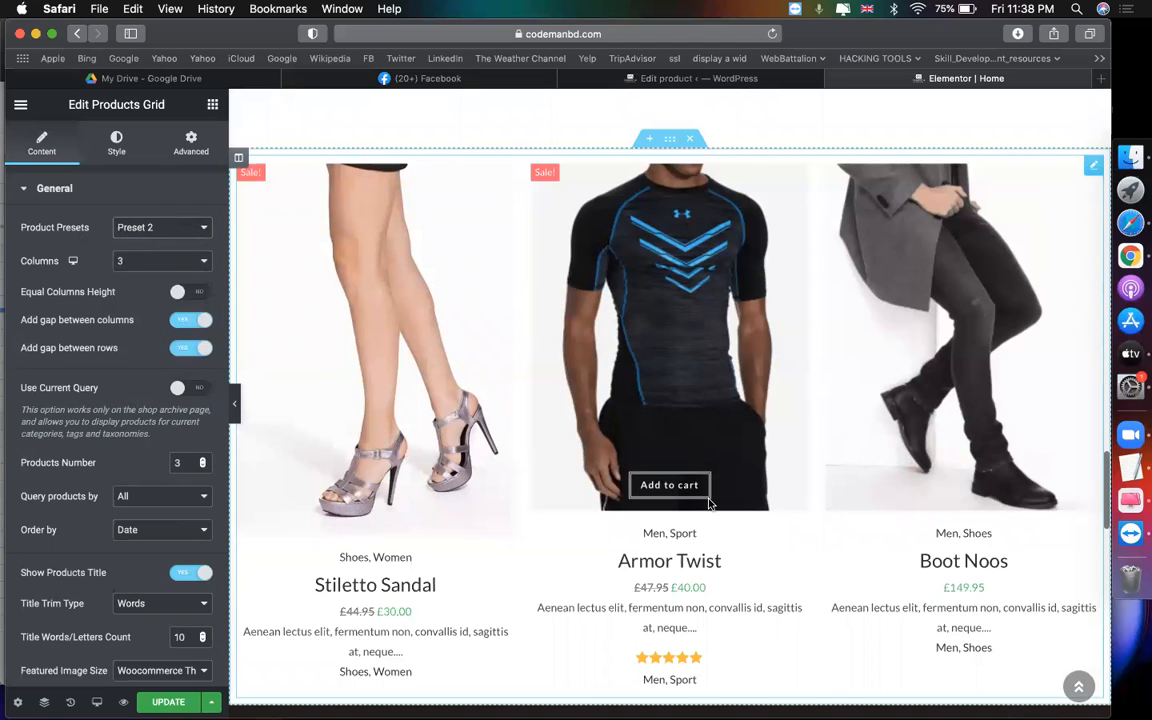
pyautogui.click(152, 227)
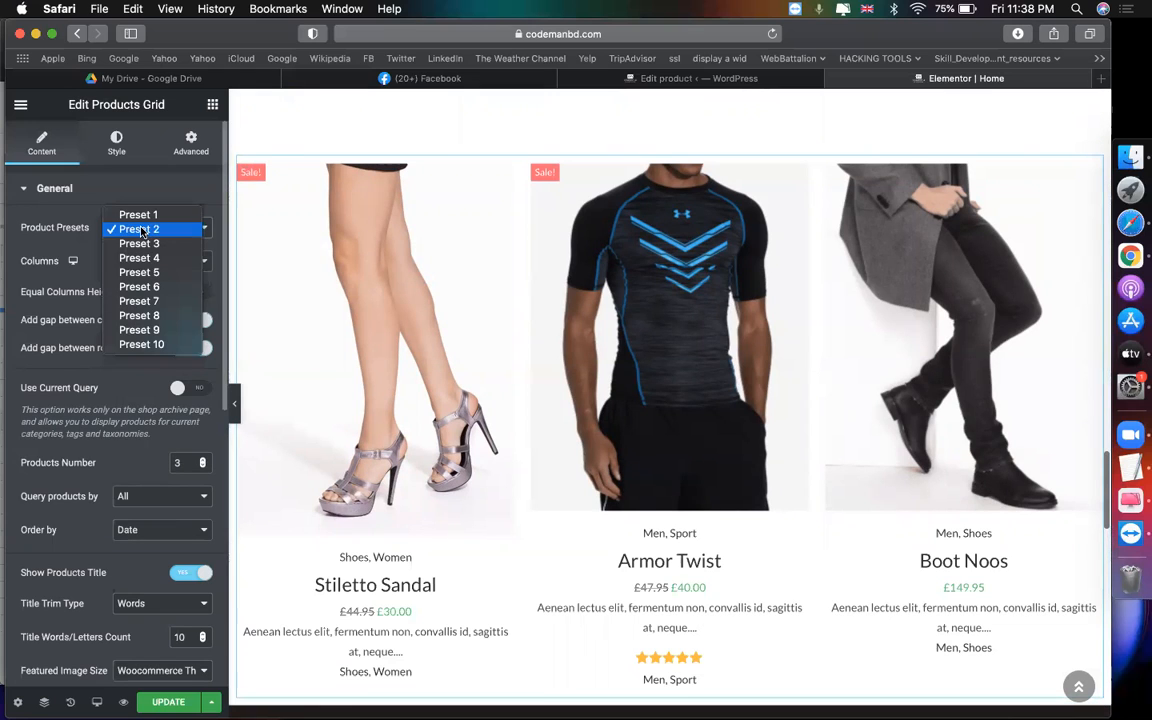
pyautogui.click(140, 344)
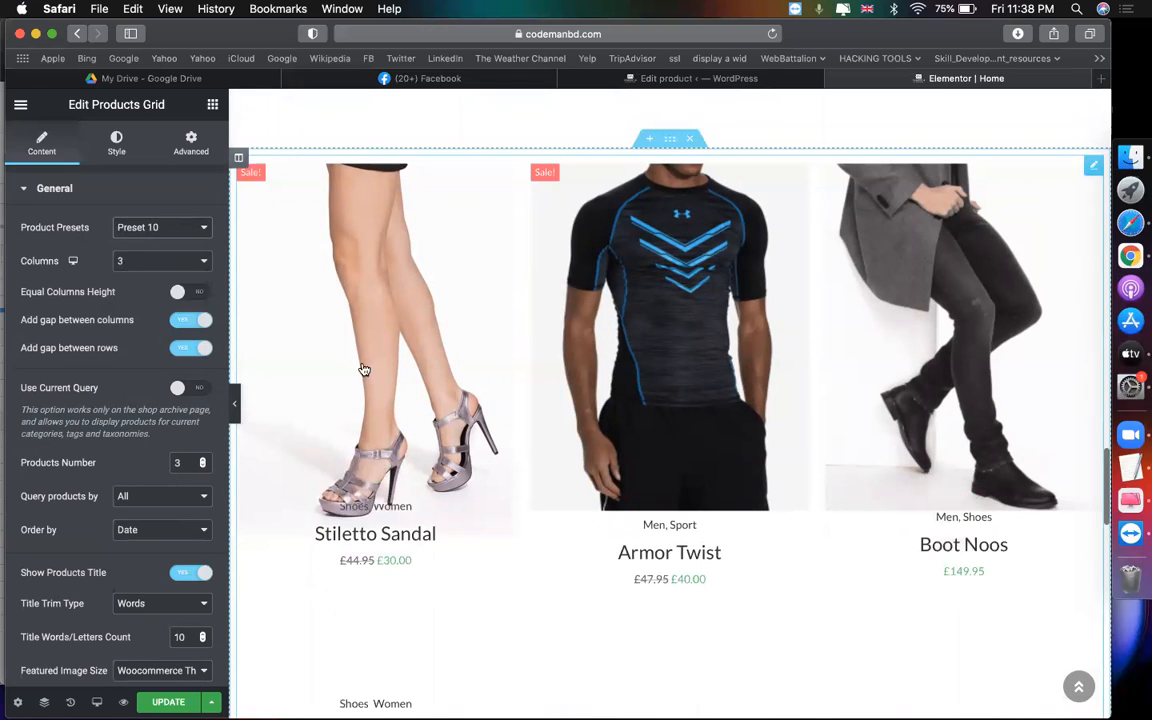
pyautogui.click(175, 229)
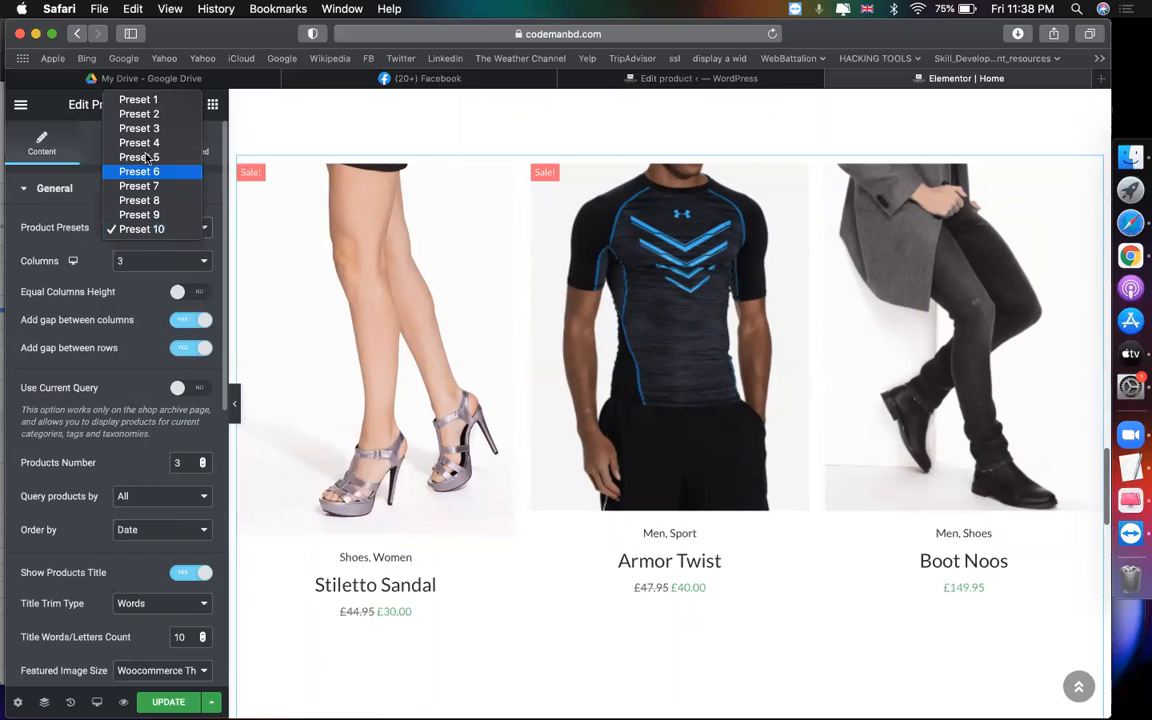
pyautogui.click(158, 99)
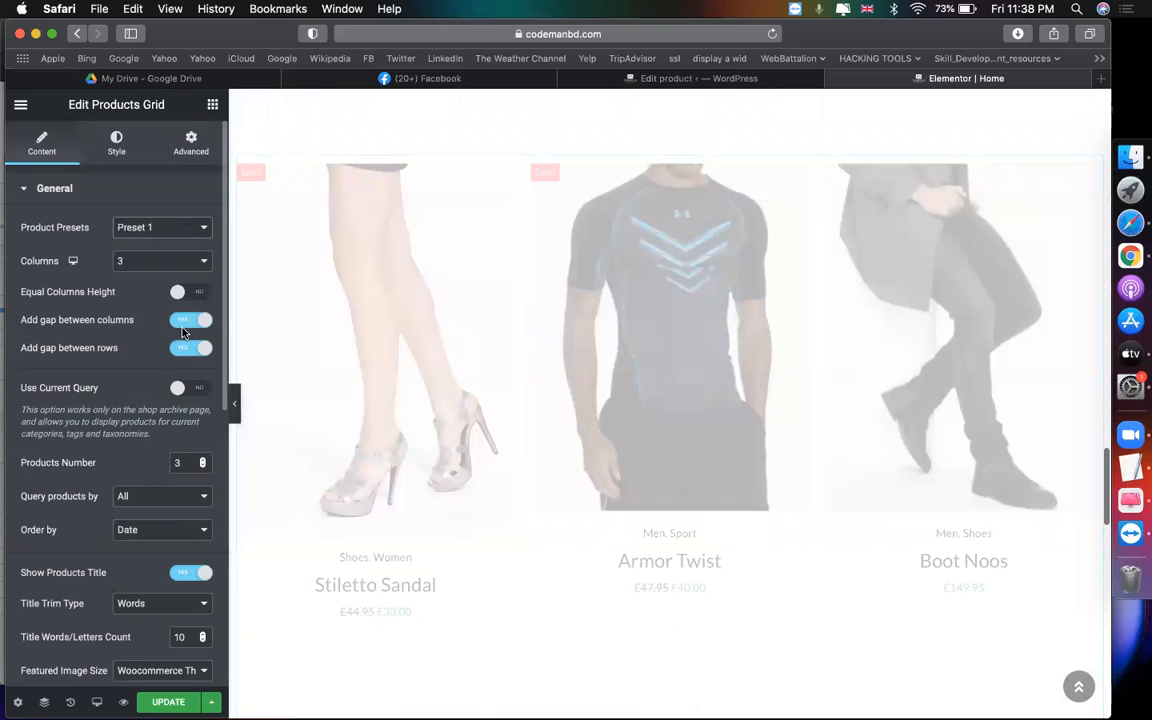
# Set the products grid to 4 columns.
pyautogui.click(152, 263)
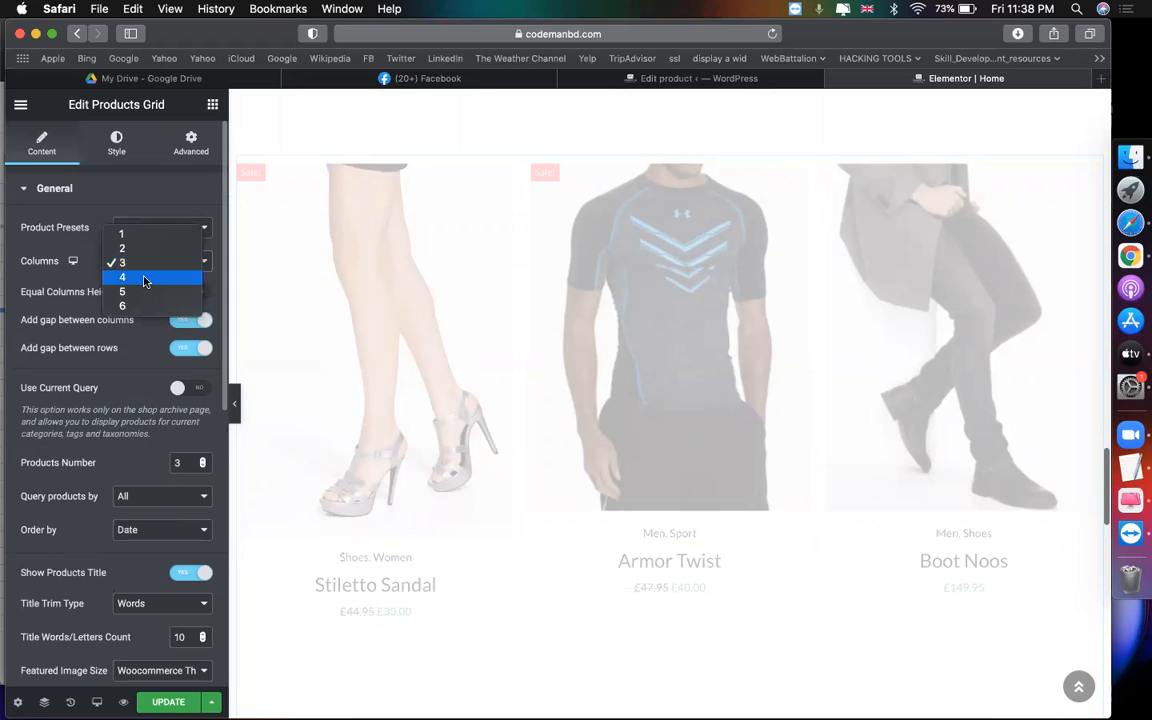
pyautogui.click(144, 279)
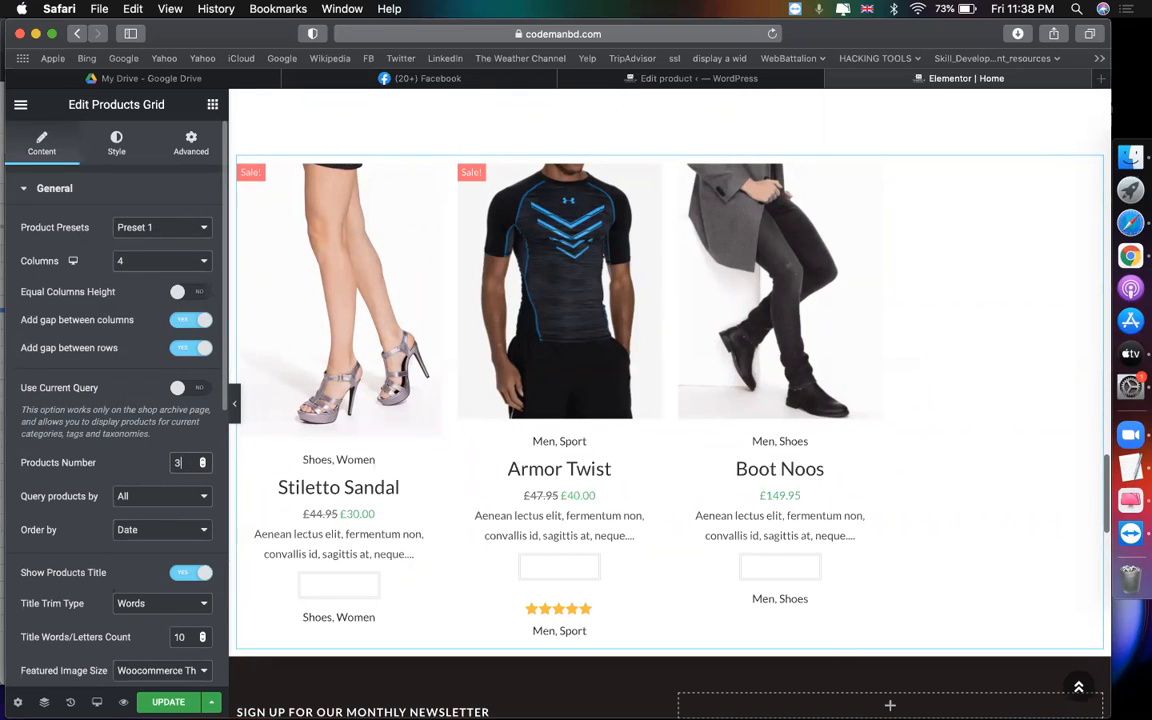
# Set the products grid to show 4 products and turn on equal columns height.
pyautogui.click(178, 462)
pyautogui.press('BackSpace')
pyautogui.write('4')
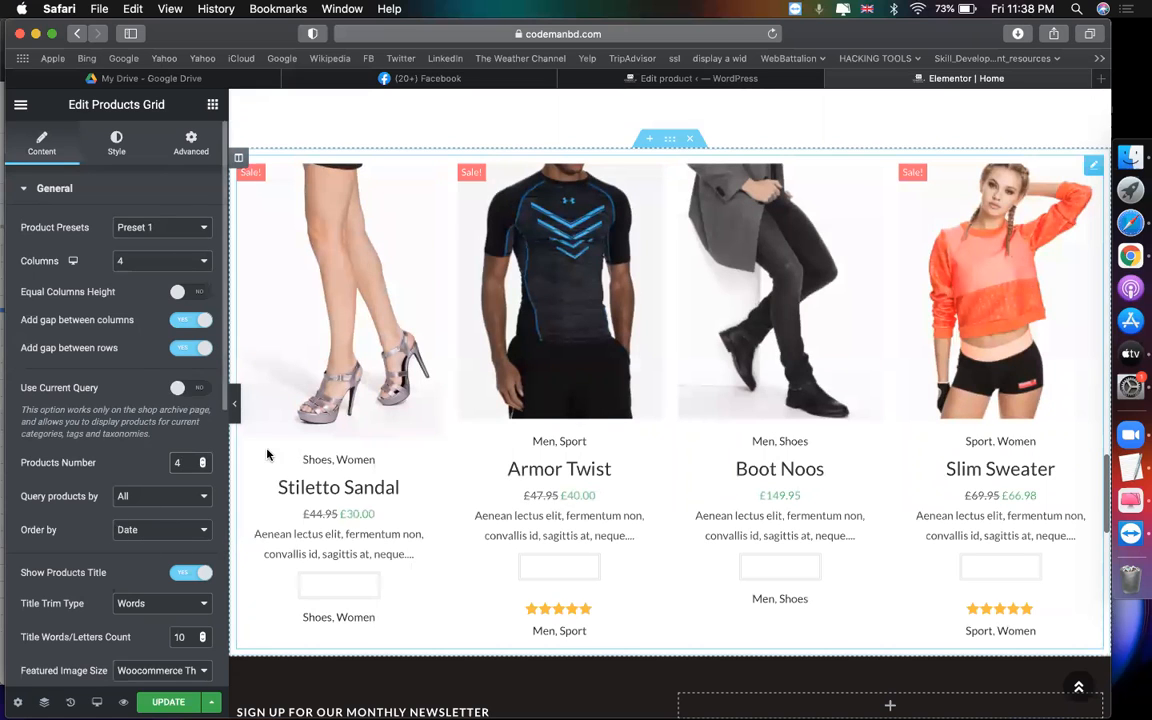
pyautogui.scroll(-6, 111, 347)
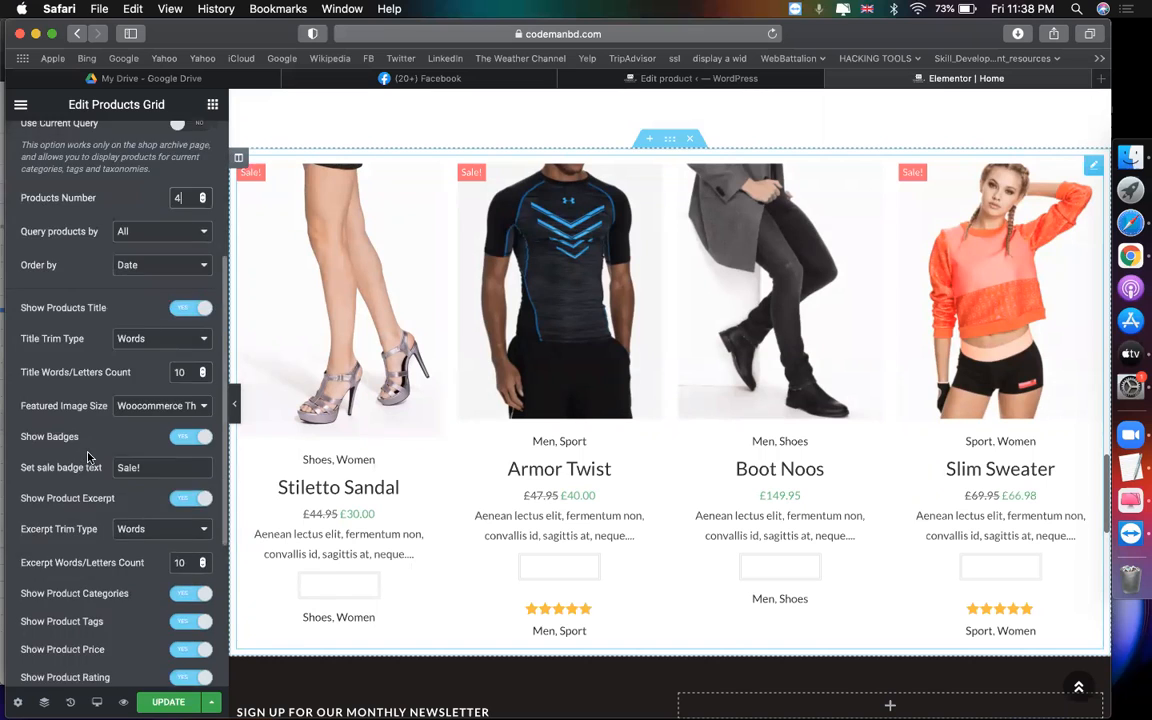
pyautogui.scroll(6, 100, 330)
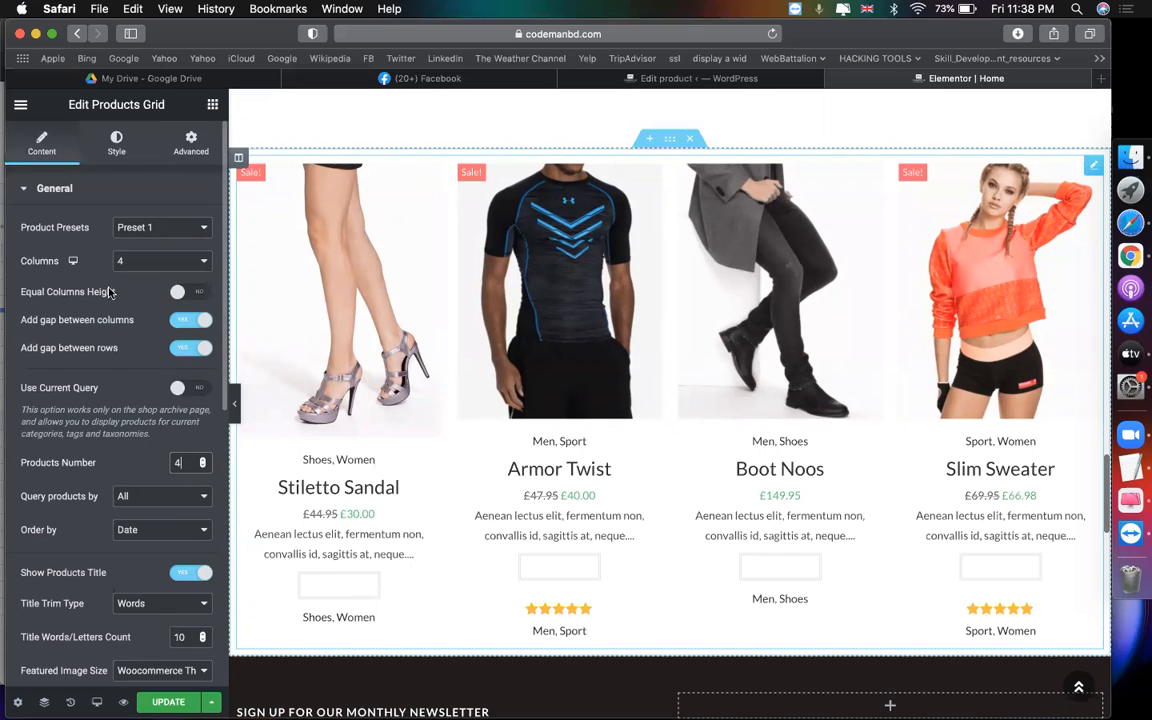
pyautogui.click(202, 292)
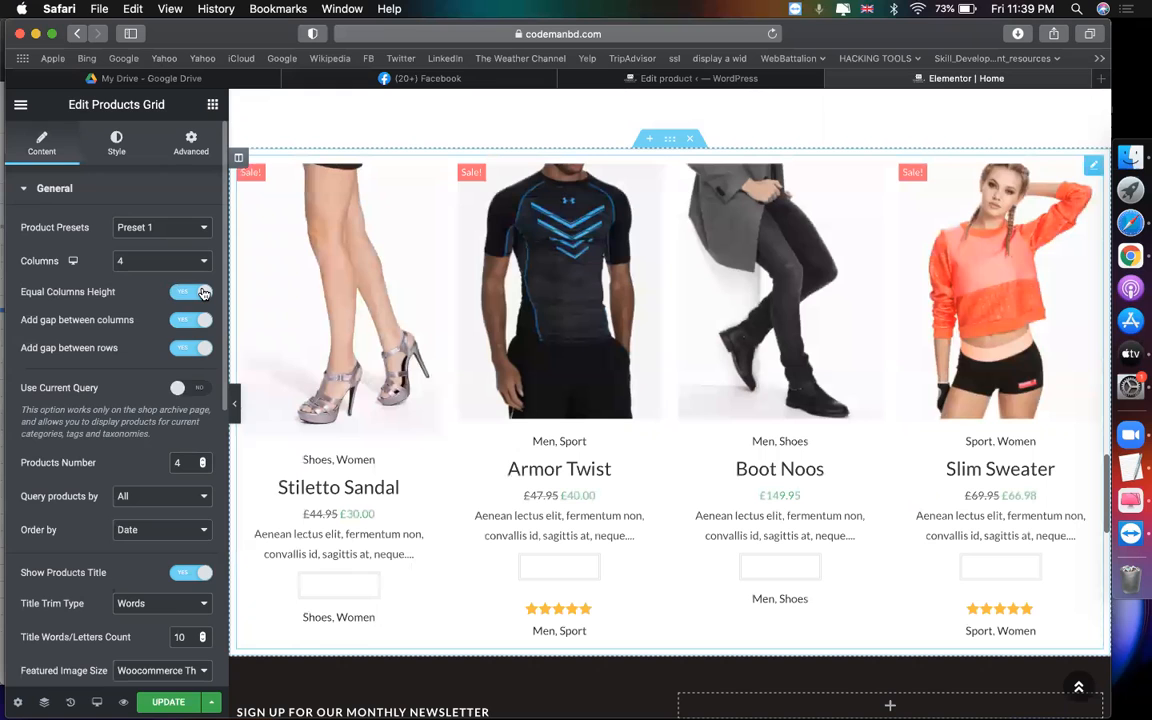
pyautogui.scroll(-2, 460, 571)
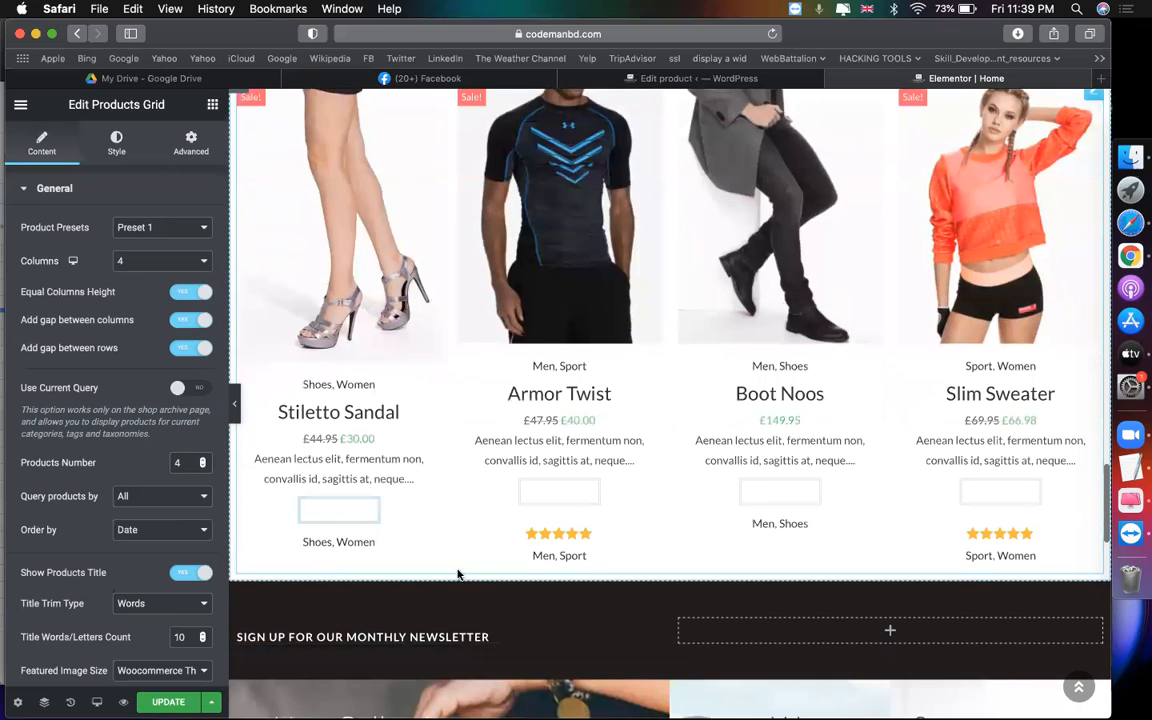
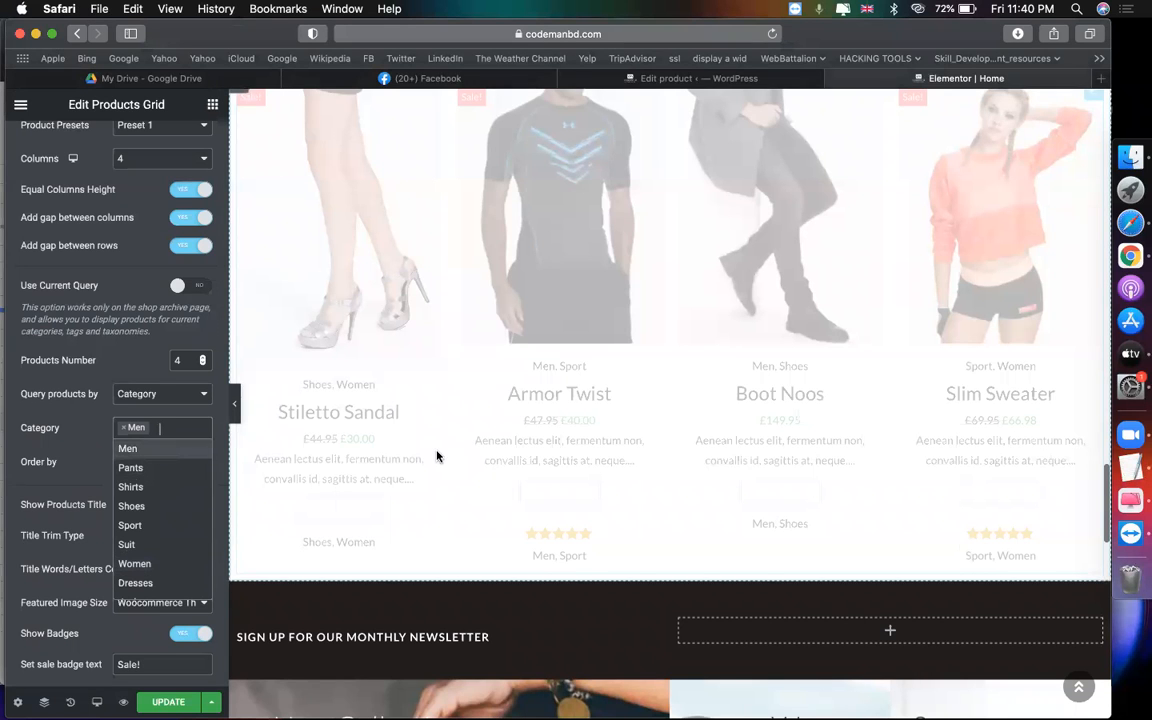
# Query the products grid by category, using Men as the selected category.
pyautogui.click(140, 631)
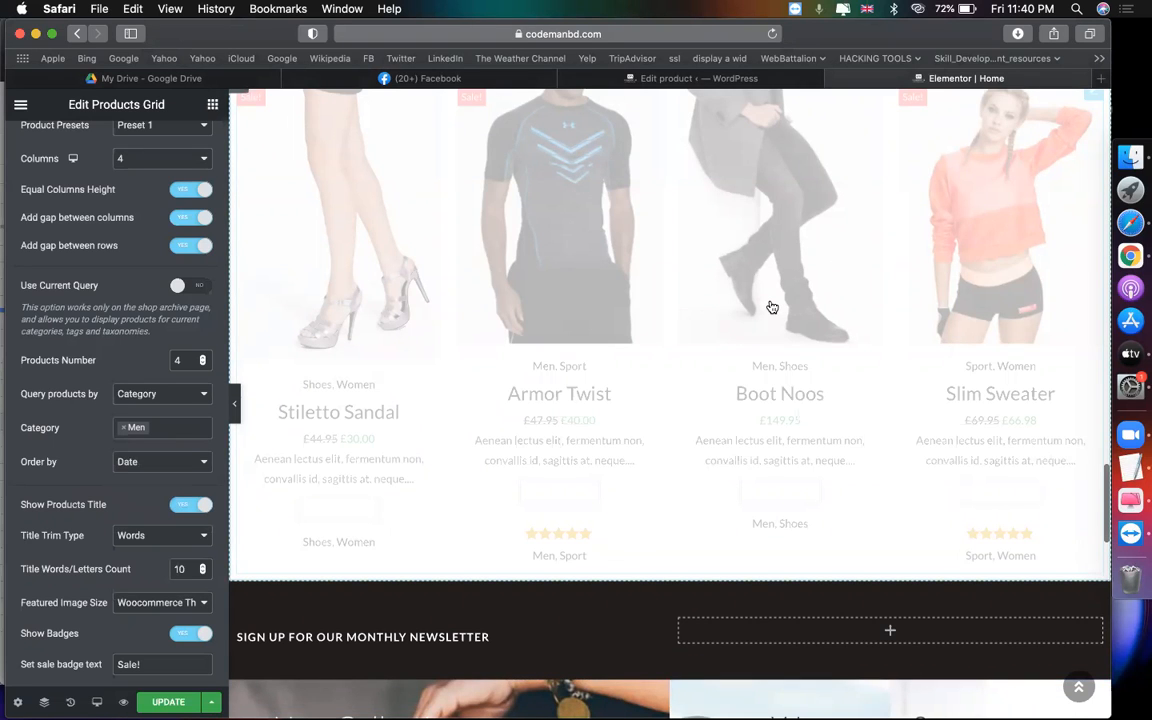
pyautogui.scroll(1, 772, 307)
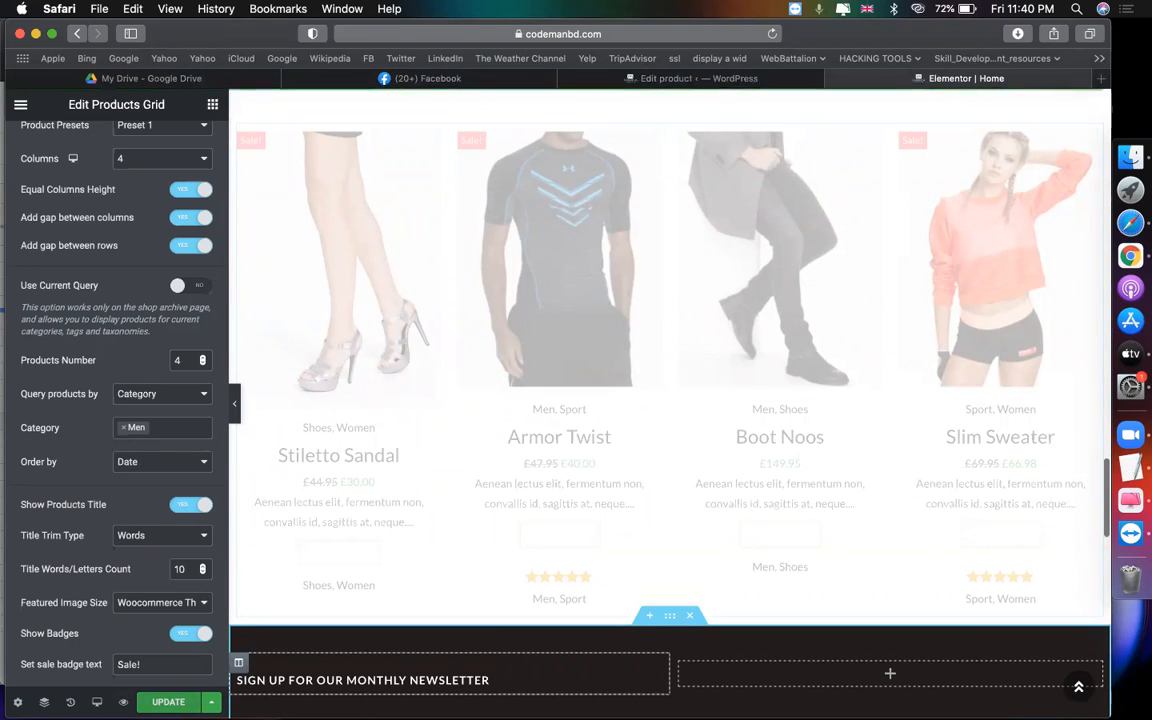
pyautogui.scroll(2, 480, 438)
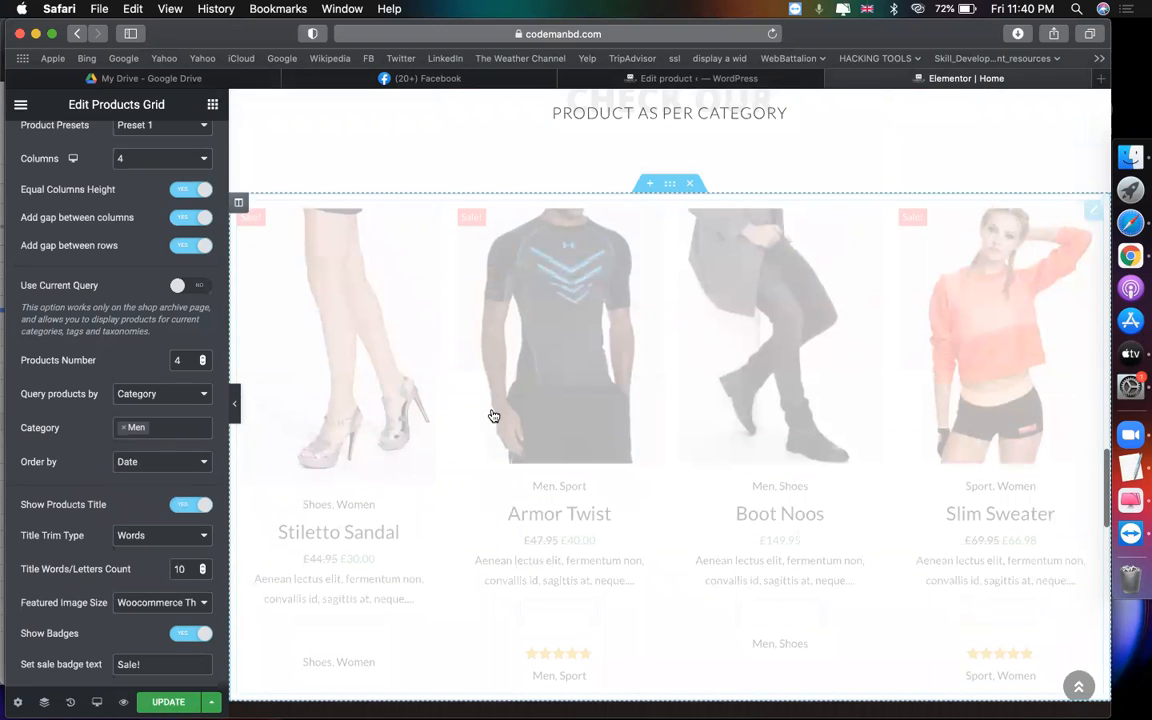
# Try to reload the home page's Elementor editor.
pyautogui.click(772, 34)
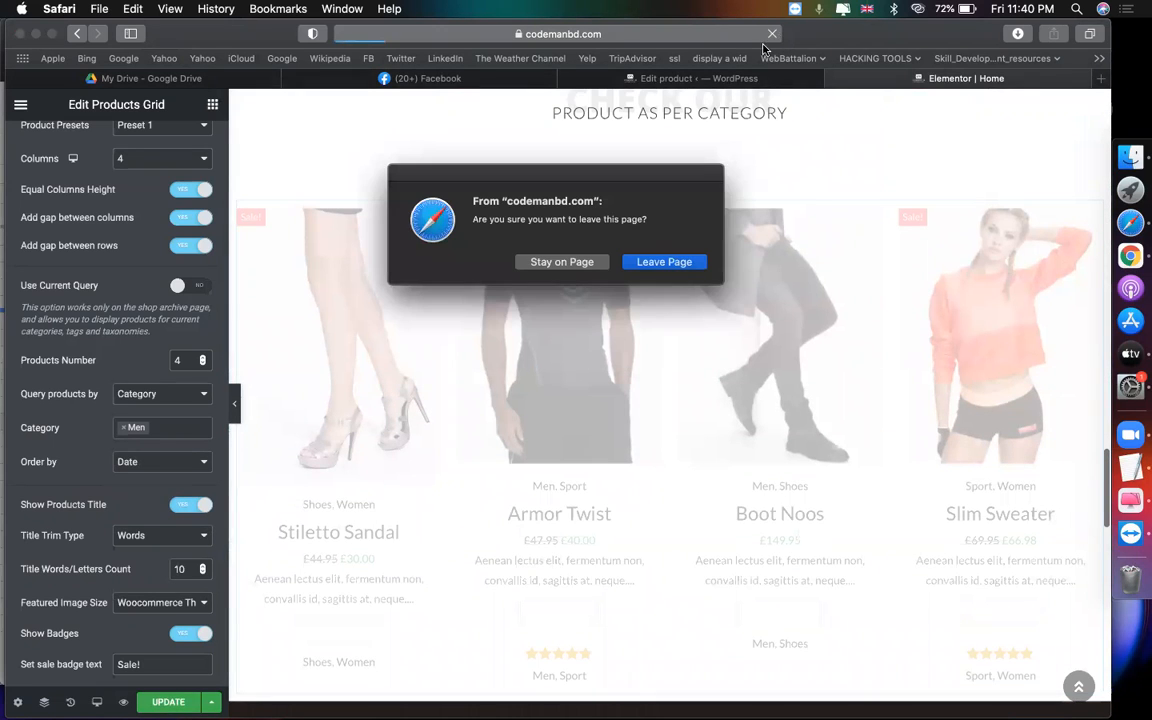
pyautogui.click(586, 262)
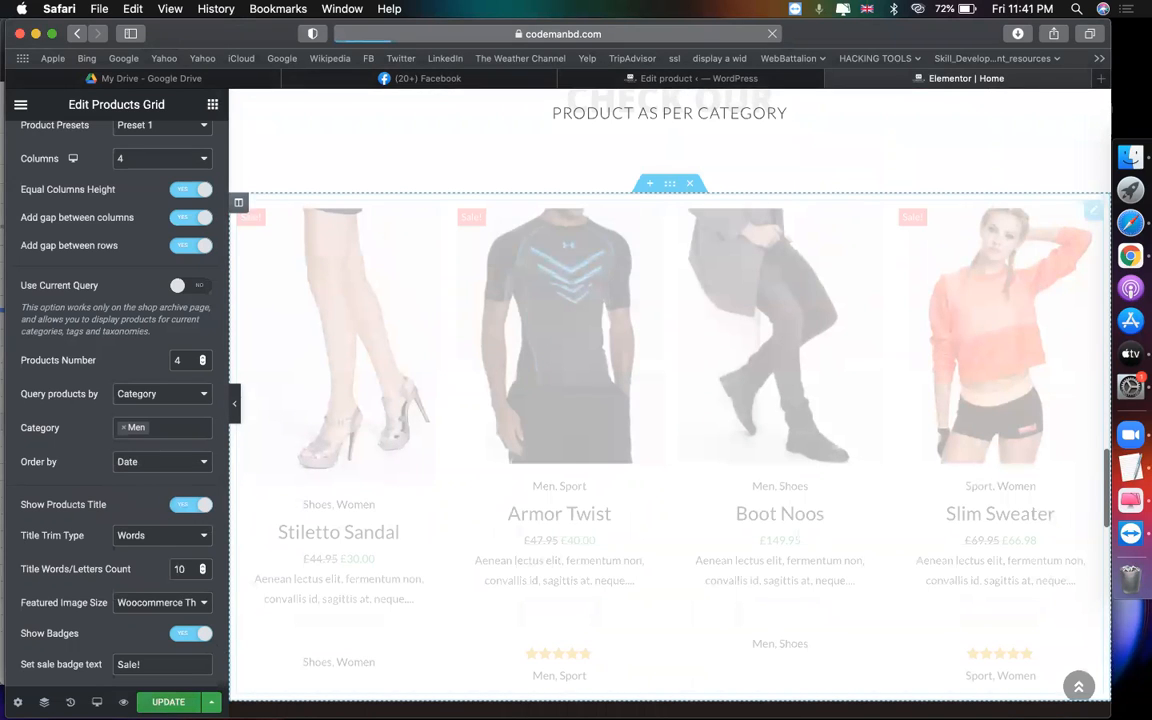
pyautogui.click(713, 37)
pyautogui.press('Escape')
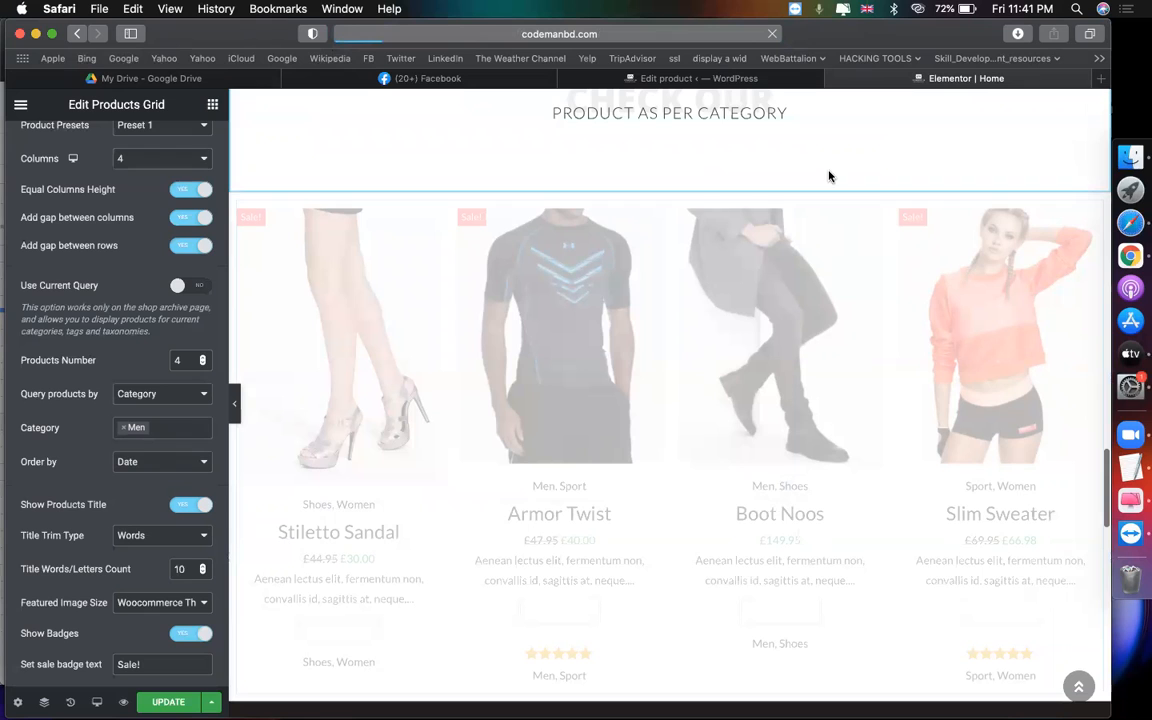
pyautogui.click(688, 80)
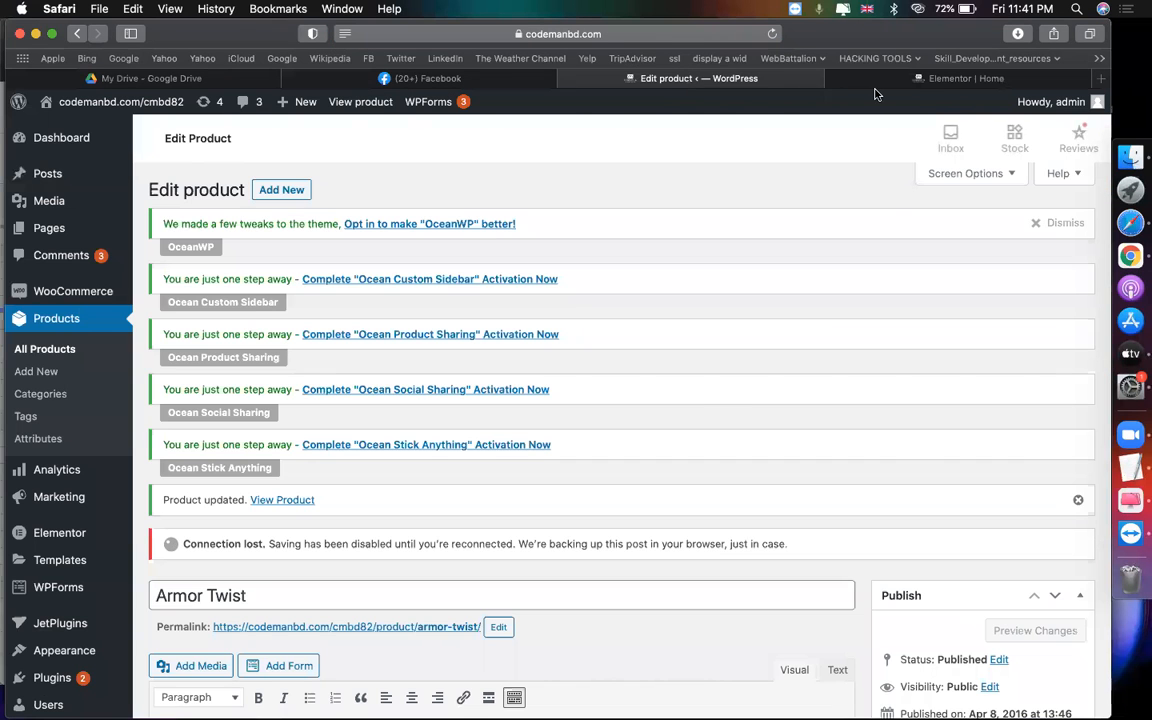
pyautogui.click(850, 80)
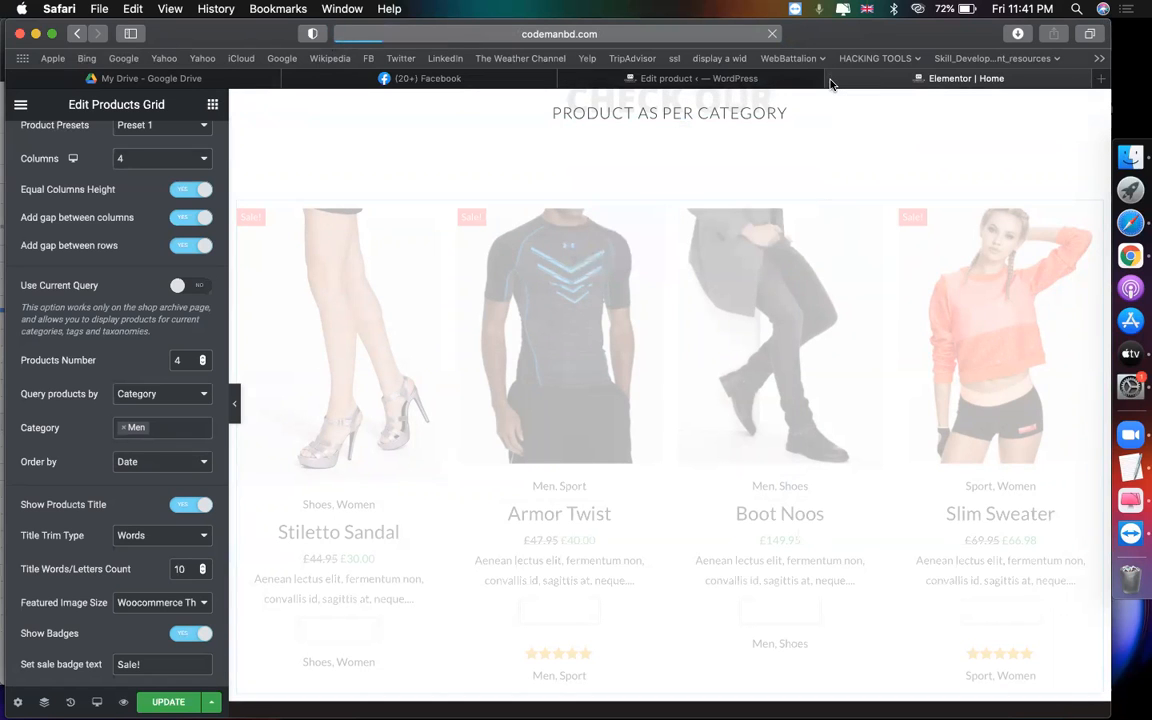
# Open the site's home page from the WordPress admin in a new tab, load it in Elementor, and close the old editor tab.
pyautogui.click(632, 78)
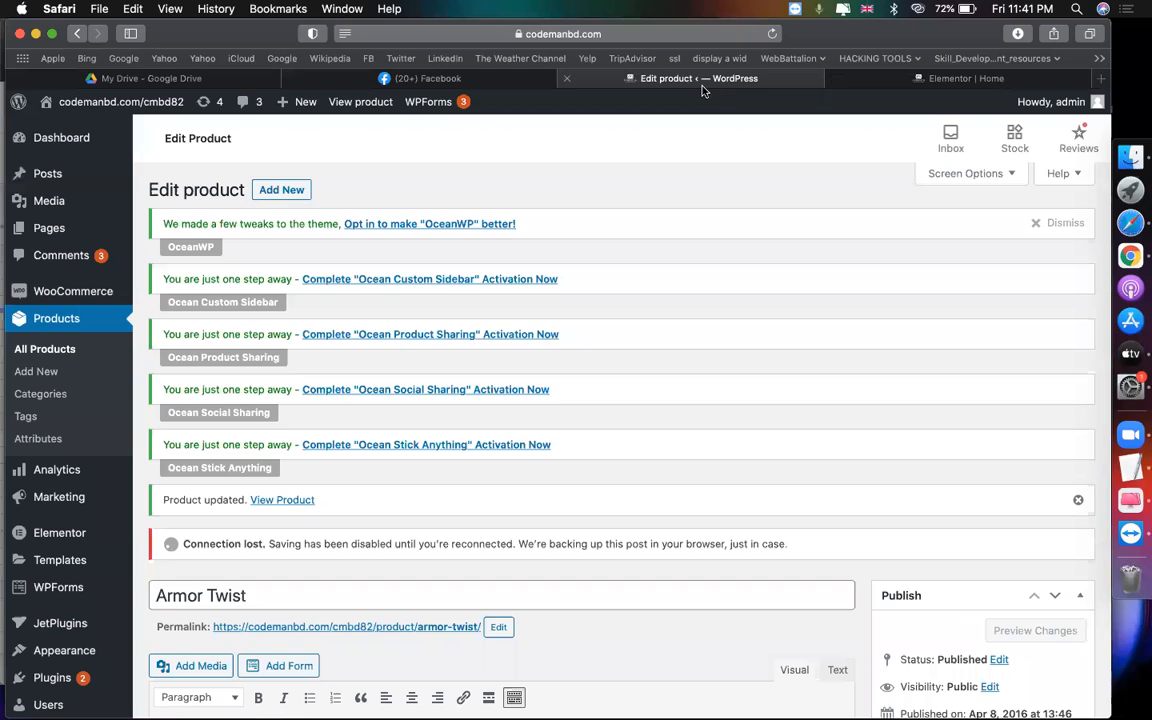
pyautogui.moveTo(50, 102)
pyautogui.rightClick(68, 129)
pyautogui.click(110, 141)
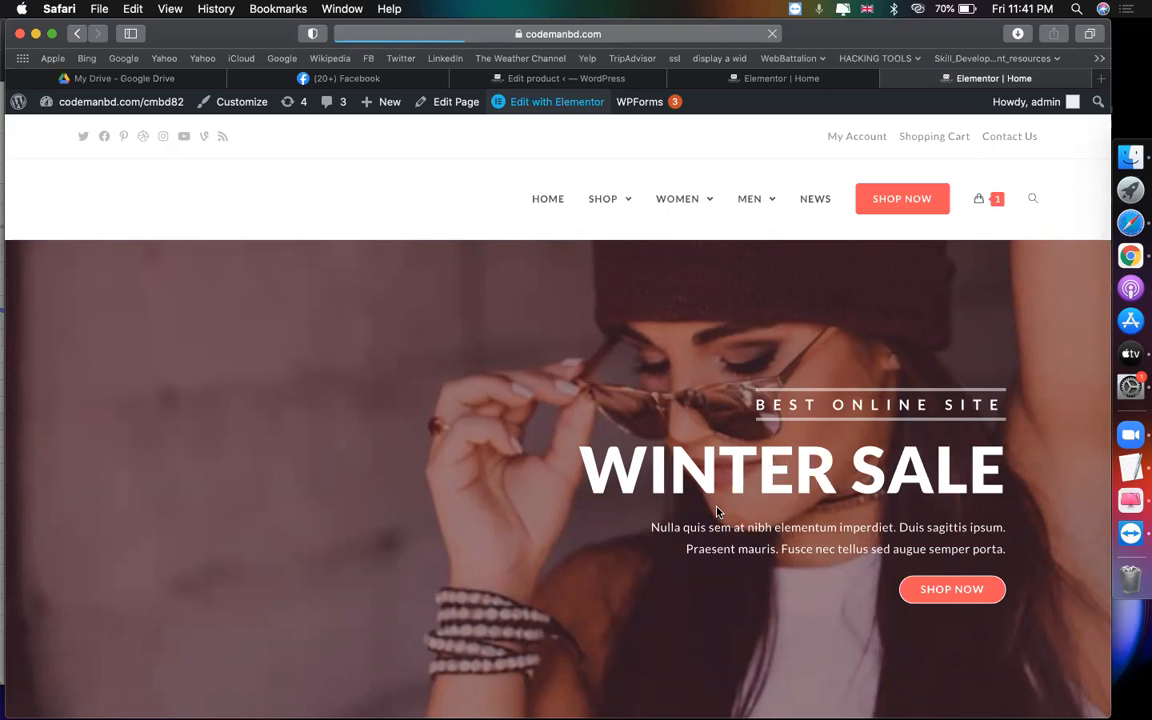
pyautogui.click(818, 88)
pyautogui.click(946, 88)
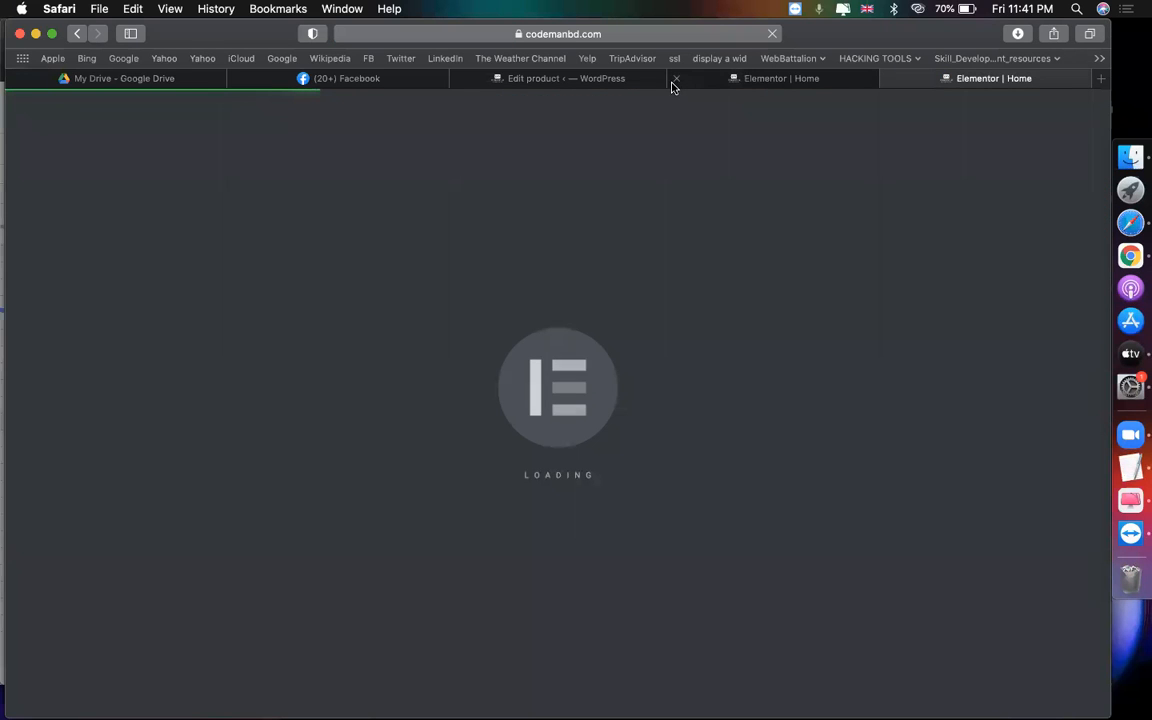
pyautogui.click(676, 79)
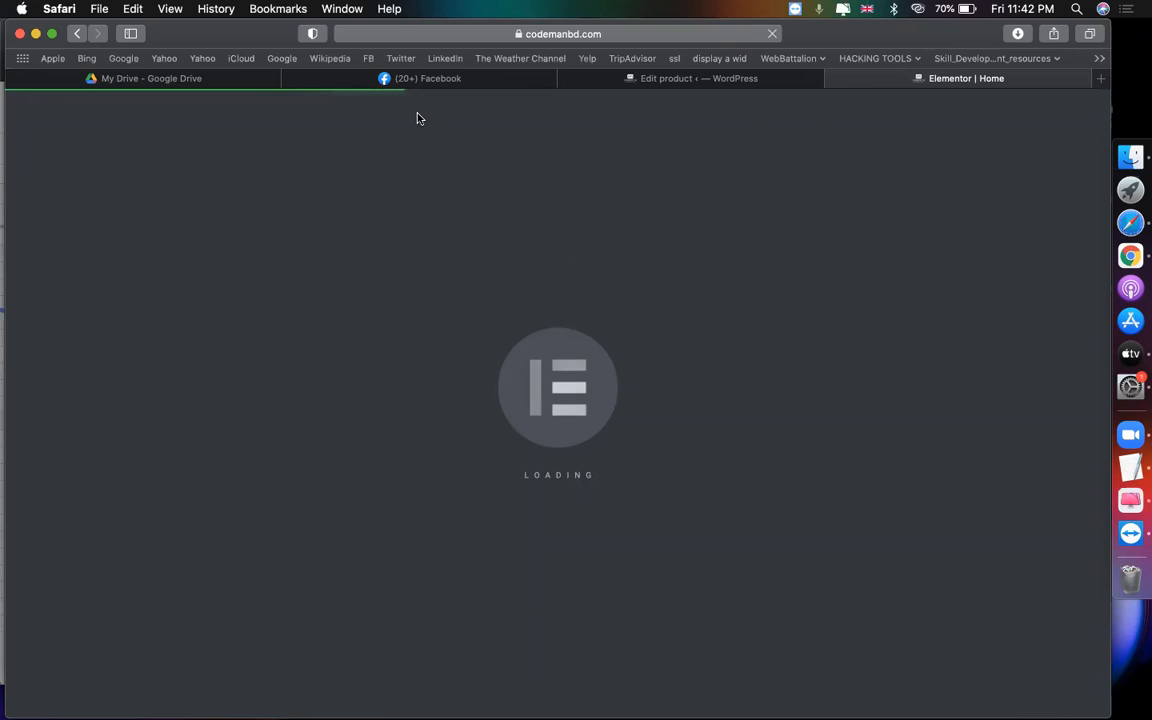
pyautogui.press('XF86AudioRaiseVolume')
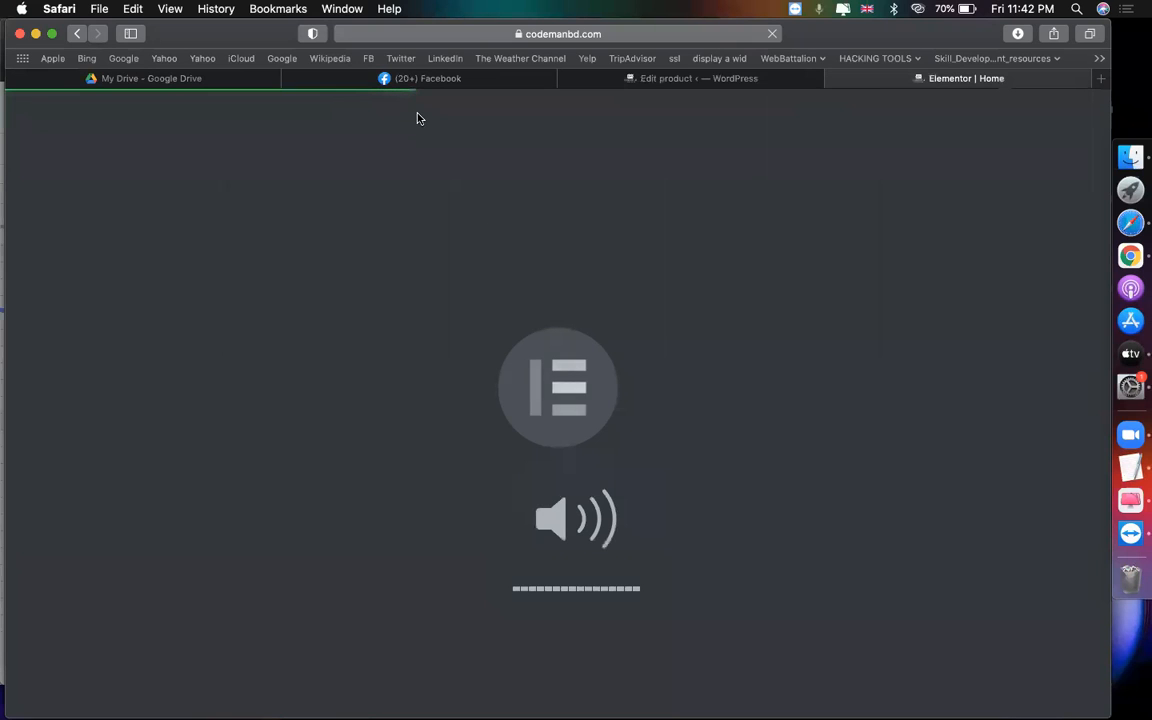
pyautogui.click(809, 84)
pyautogui.click(880, 84)
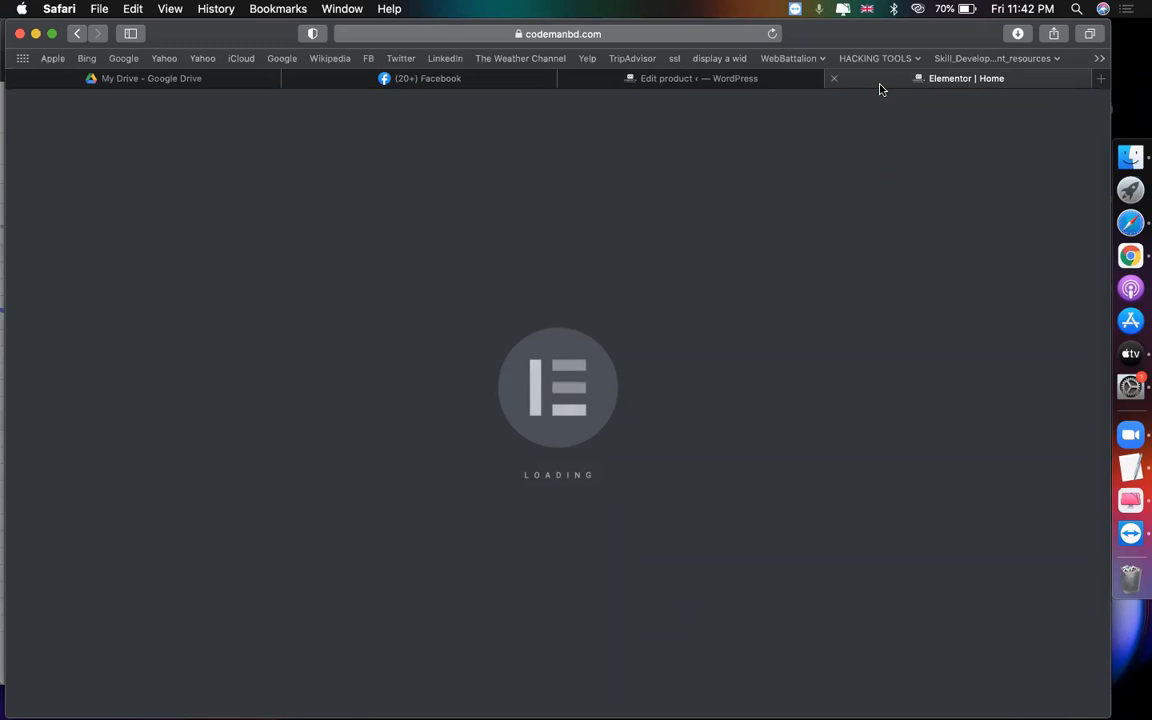
pyautogui.click(766, 86)
pyautogui.click(871, 83)
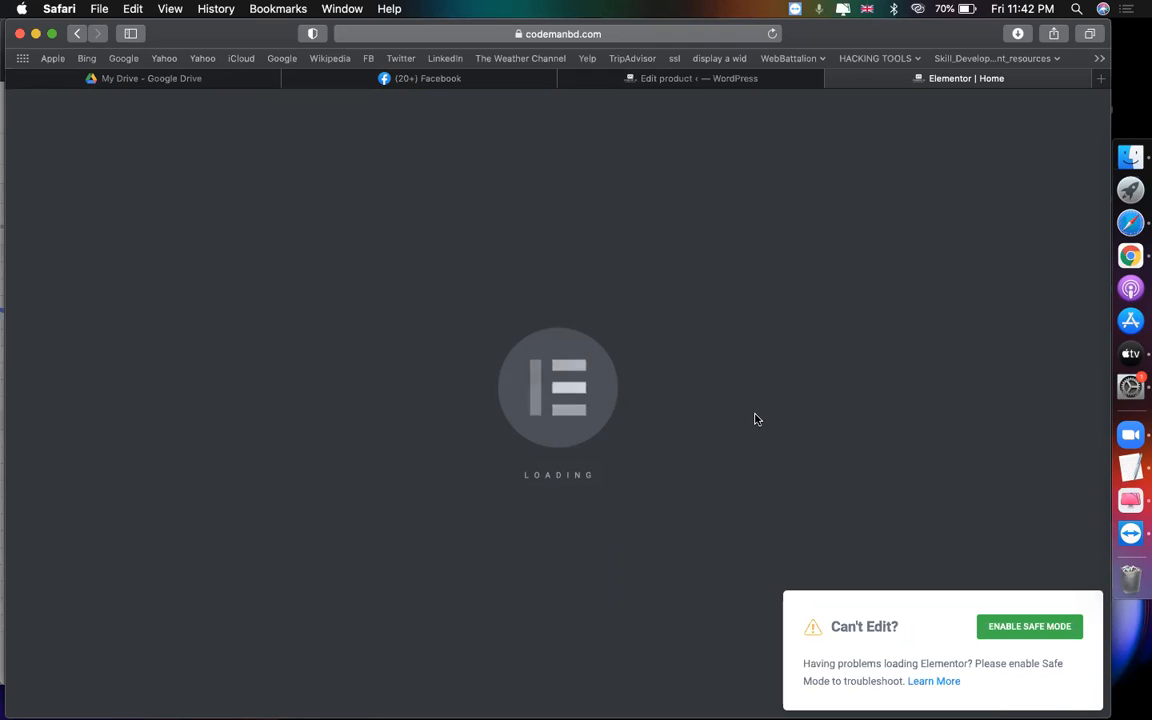
# Review the reloaded home page's product sections, close the product quick view, and examine the products grid and its category settings.
pyautogui.scroll(-10, 644, 393)
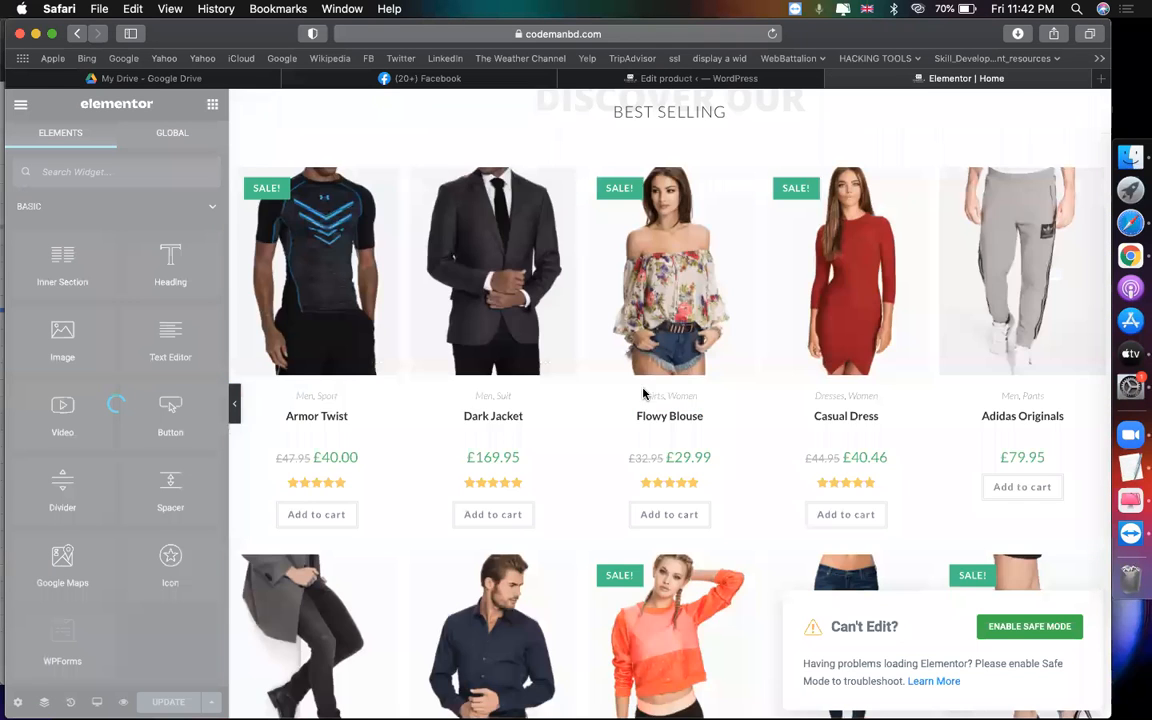
pyautogui.scroll(-15, 923, 550)
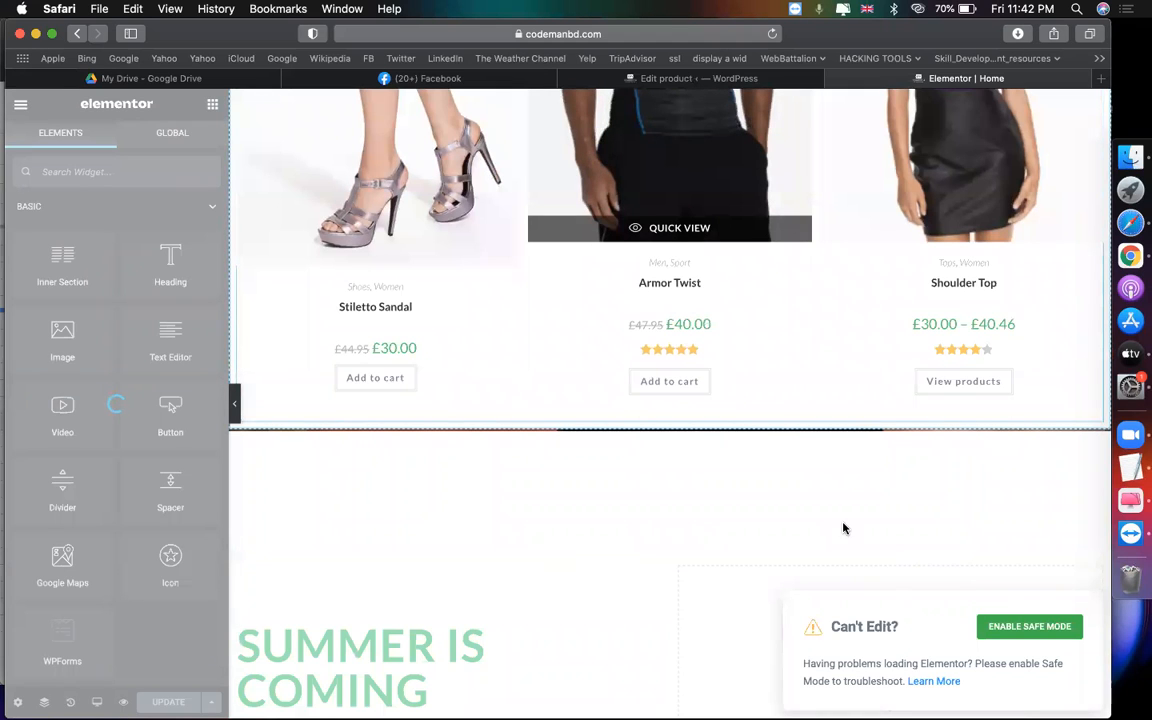
pyautogui.scroll(20, 603, 626)
pyautogui.scroll(-3, 603, 626)
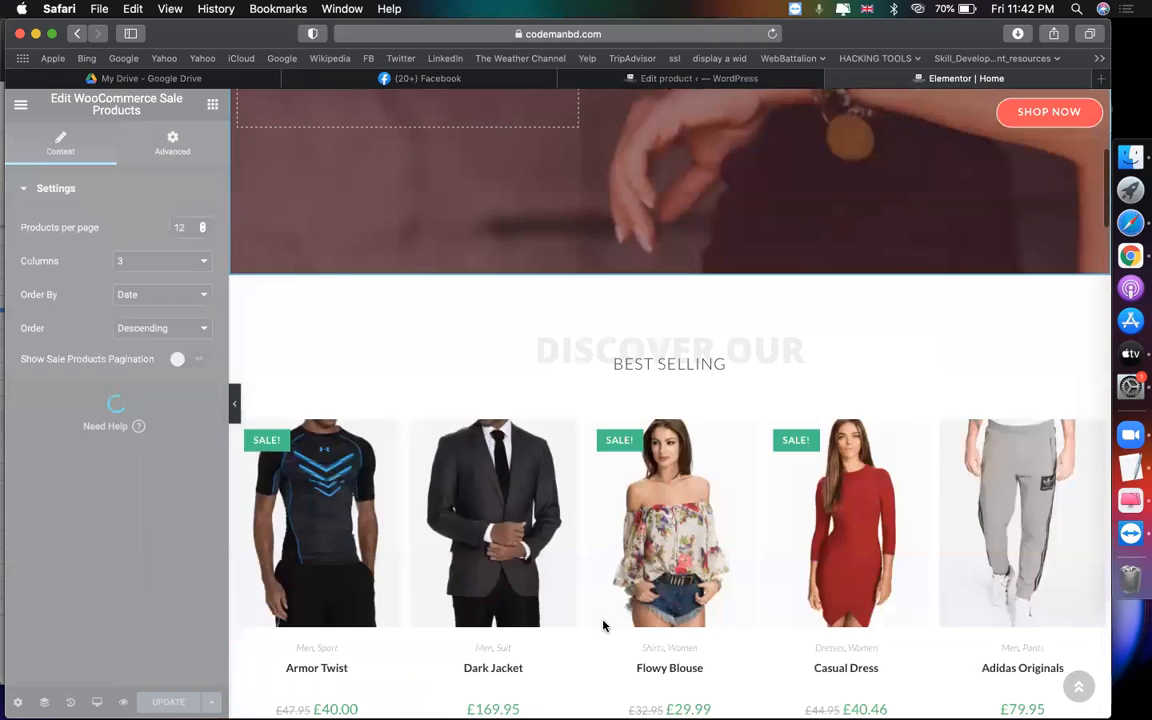
pyautogui.scroll(-6, 603, 626)
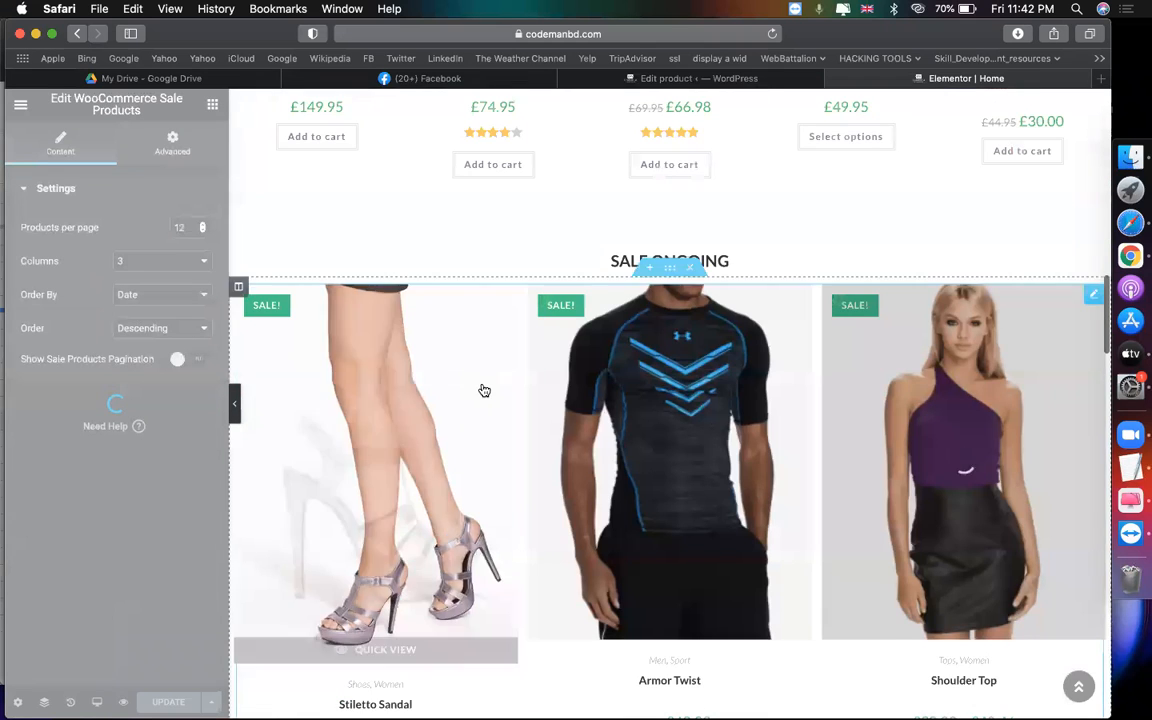
pyautogui.scroll(-3, 483, 391)
pyautogui.scroll(-10, 482, 389)
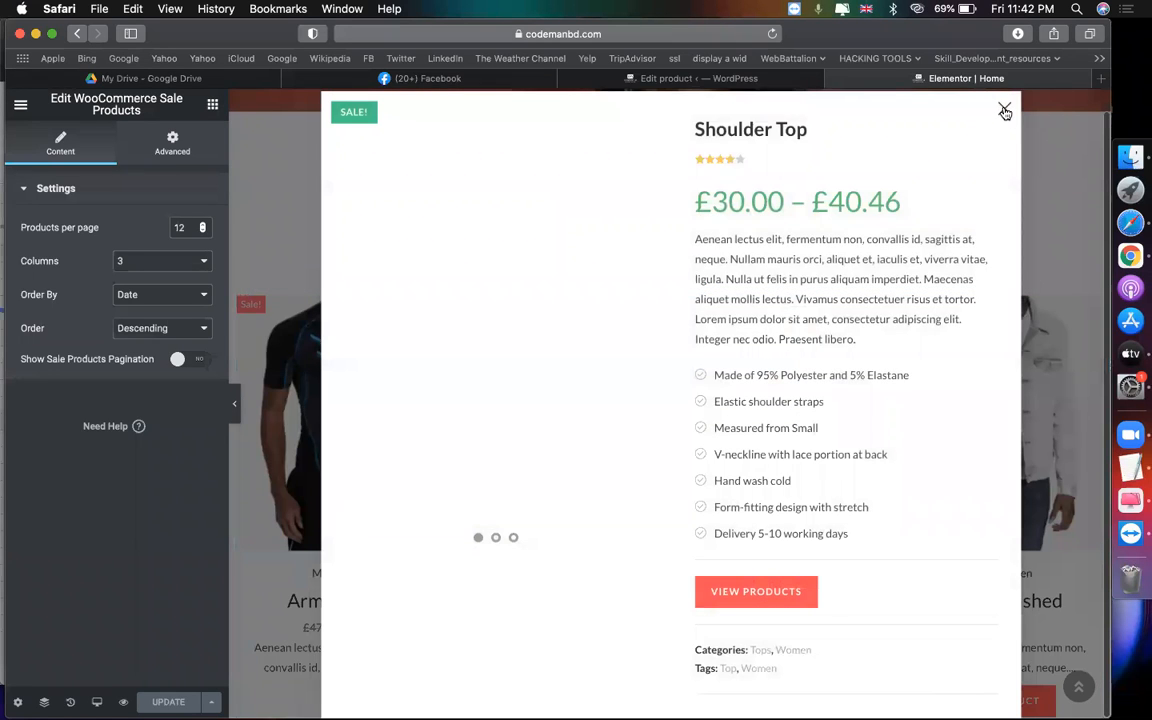
pyautogui.click(1005, 110)
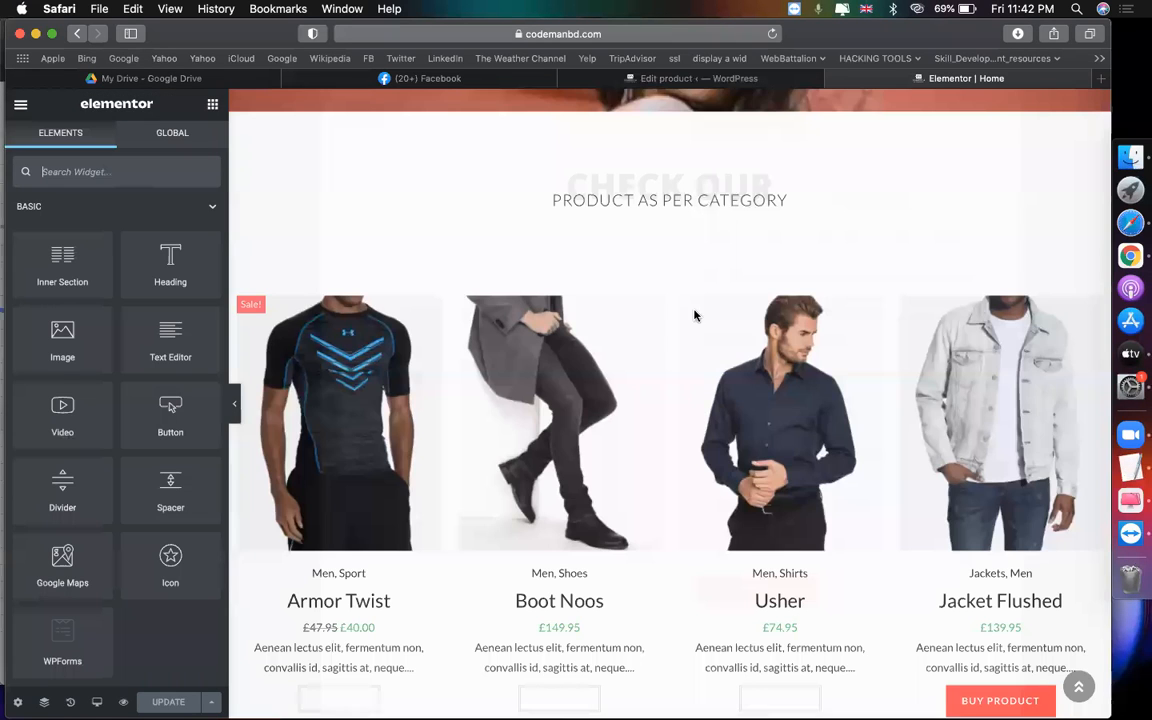
pyautogui.click(657, 406)
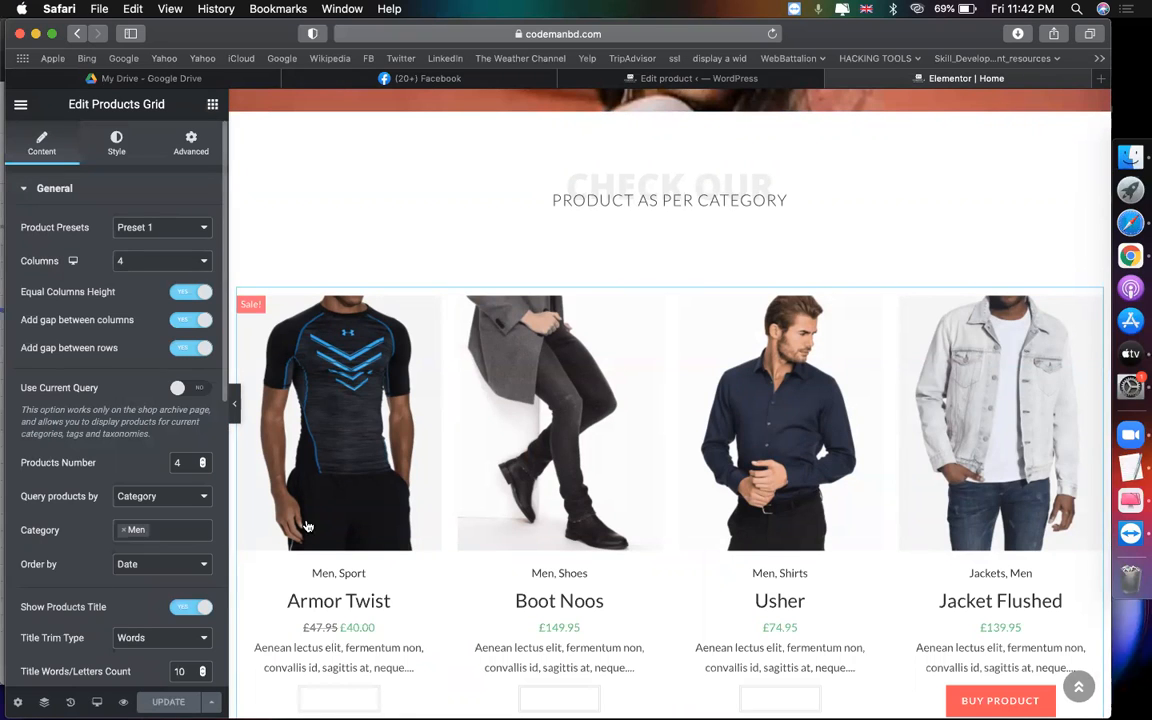
pyautogui.scroll(-5, 419, 527)
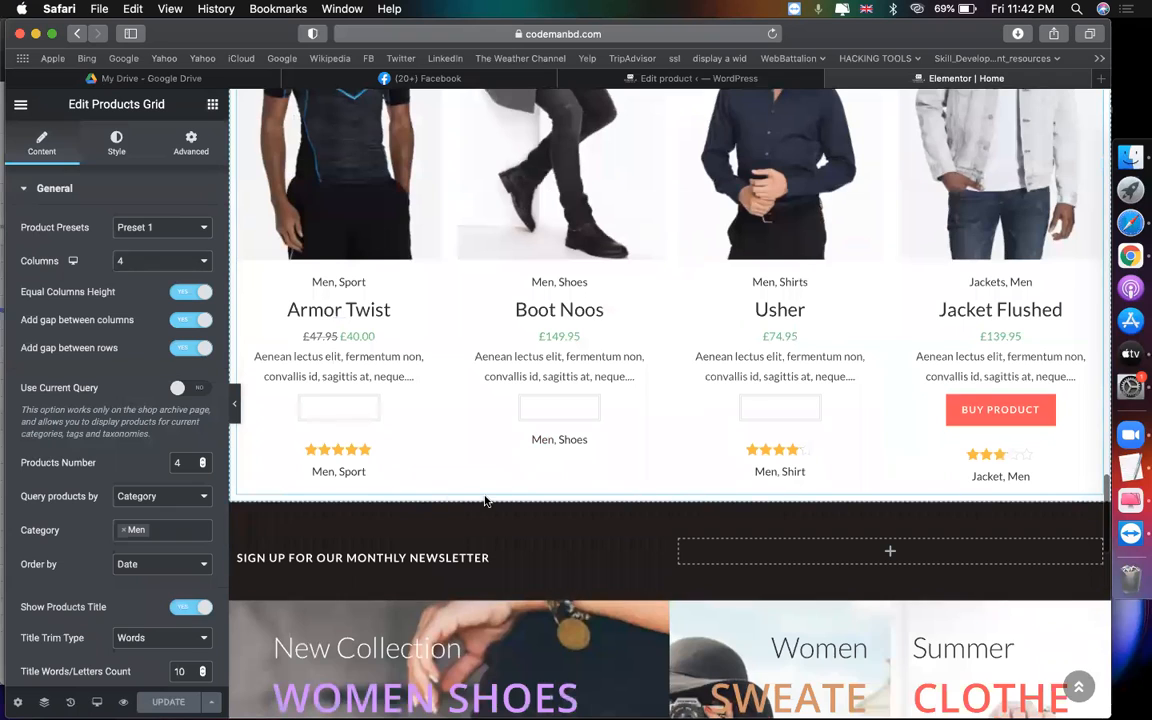
pyautogui.scroll(2, 485, 500)
pyautogui.scroll(5, 659, 308)
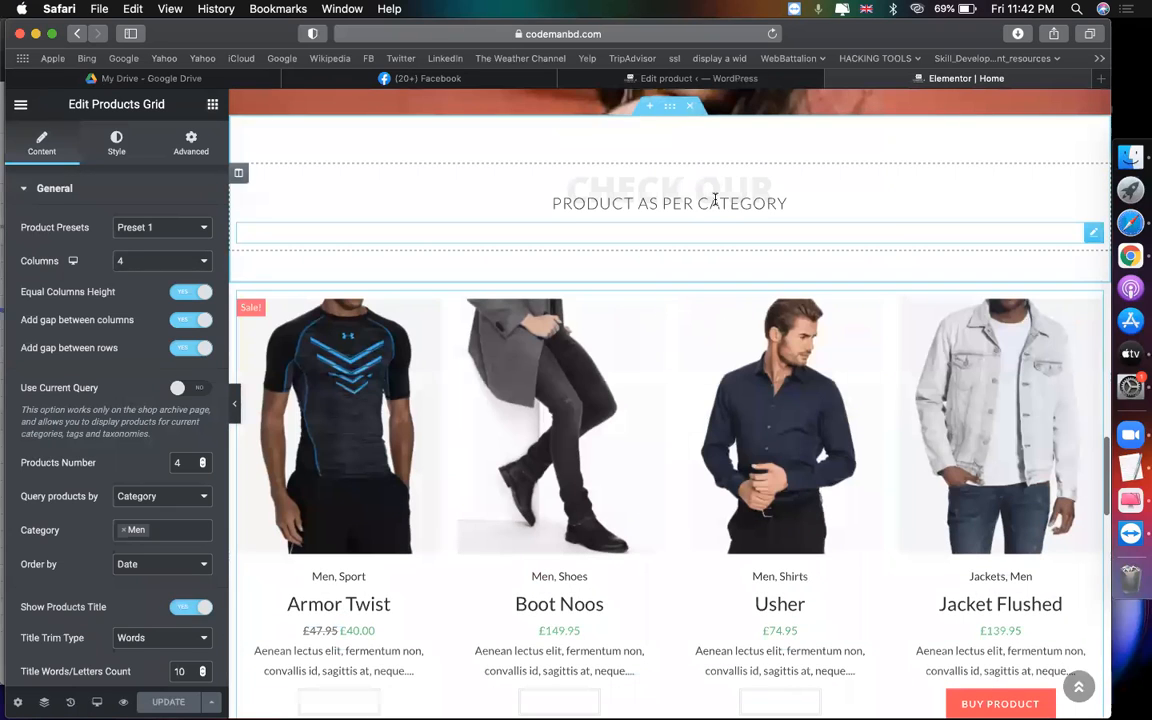
# Change the heading above the products grid to "MENTZ CATEGORY" and align it left.
pyautogui.click(712, 203)
pyautogui.click(98, 254)
pyautogui.press('super+a')
pyautogui.write('MENT')
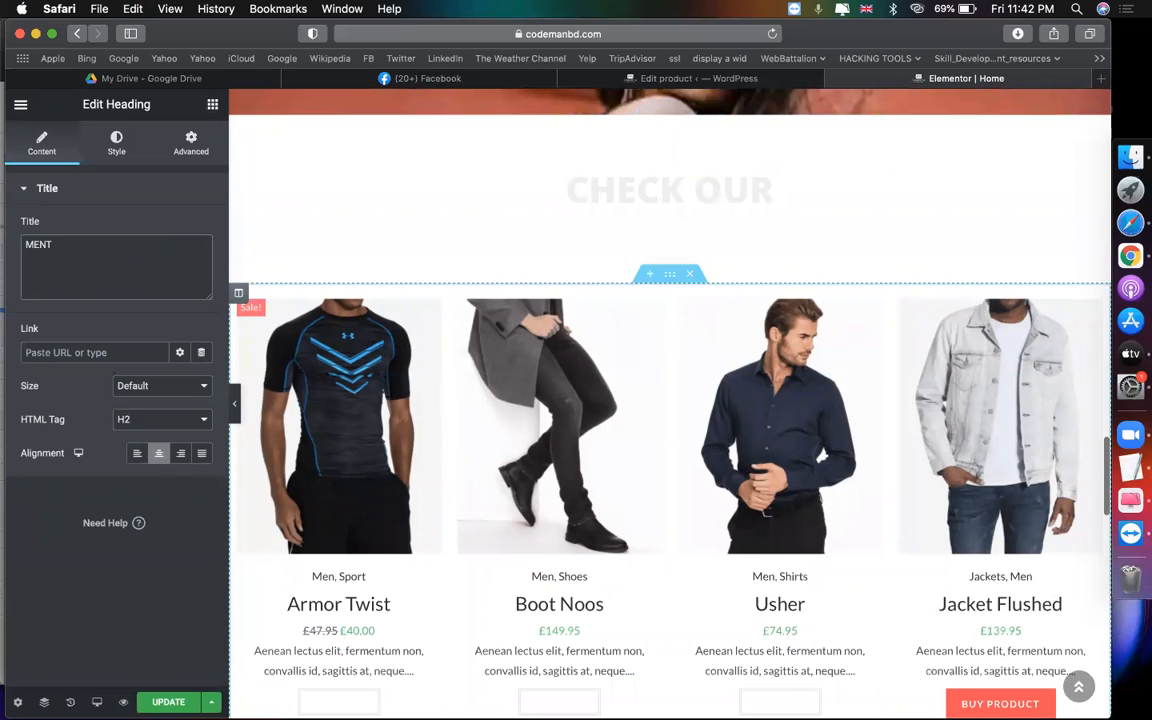
pyautogui.write('Z CATEGORY')
pyautogui.click(137, 453)
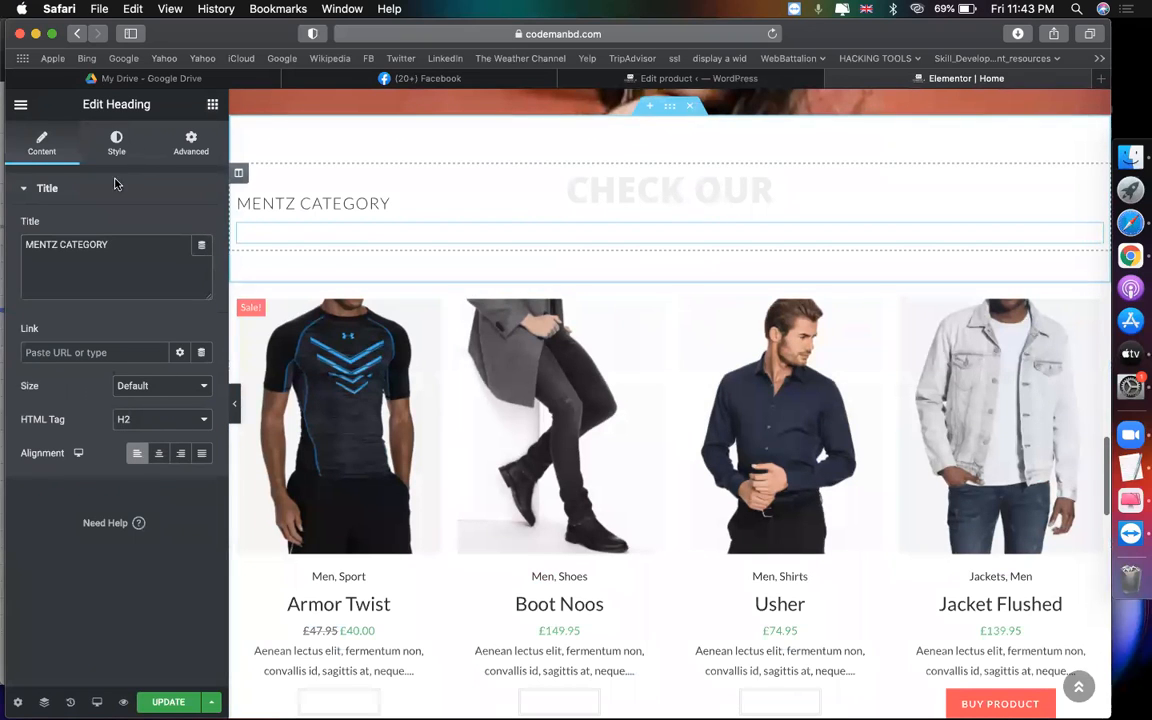
# Set the "MENTZ CATEGORY" heading's font size to 45 px and return to its content settings.
pyautogui.click(135, 152)
pyautogui.click(201, 261)
pyautogui.click(172, 398)
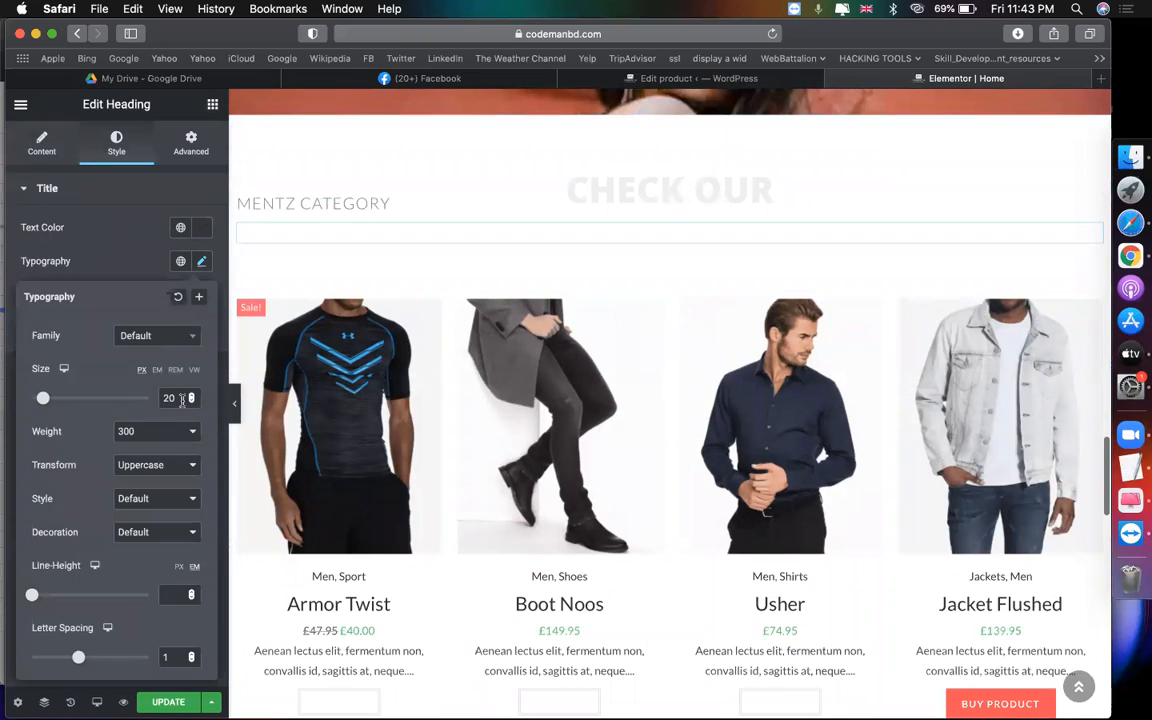
pyautogui.write('2')
pyautogui.press('BackSpace')
pyautogui.write('45')
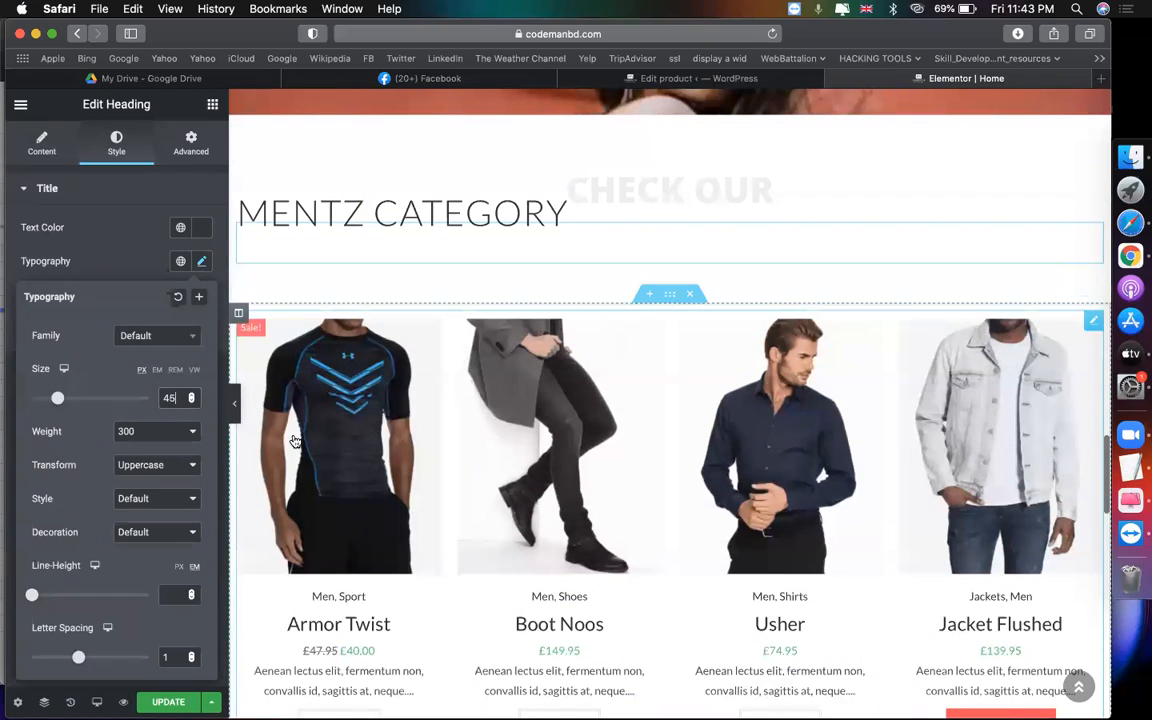
pyautogui.click(41, 141)
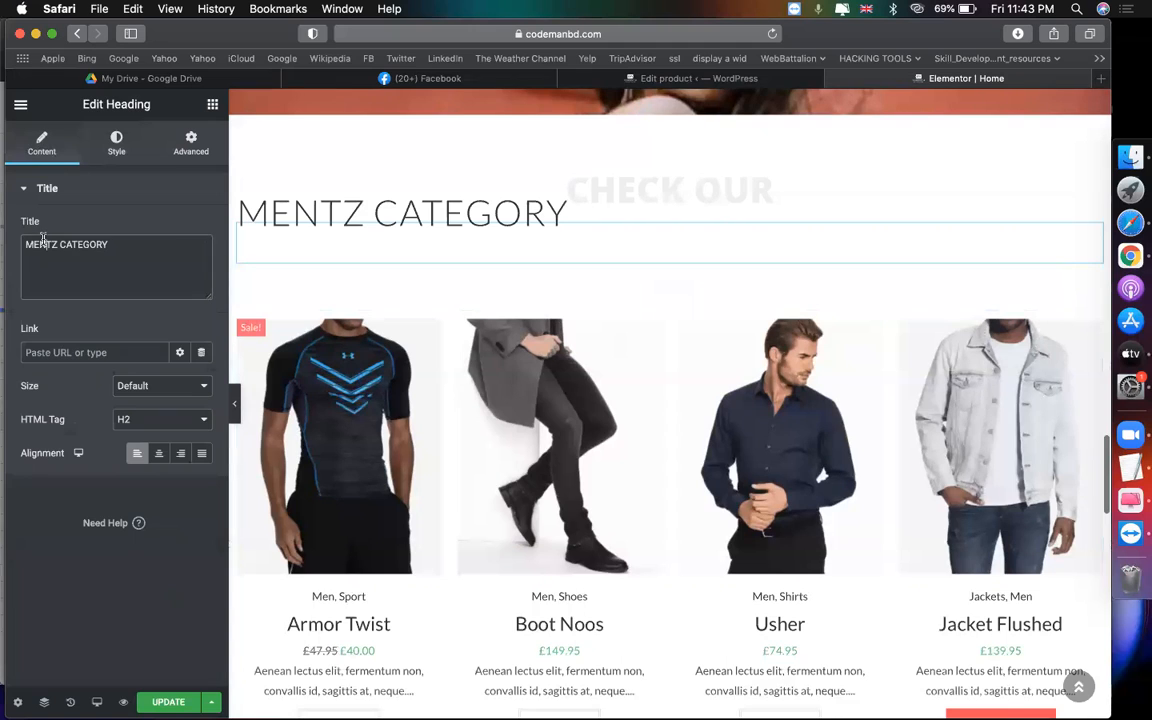
# Correct the heading's text to "MENZ CATEGORY" and set its font weight to 800.
pyautogui.press('BackSpace')
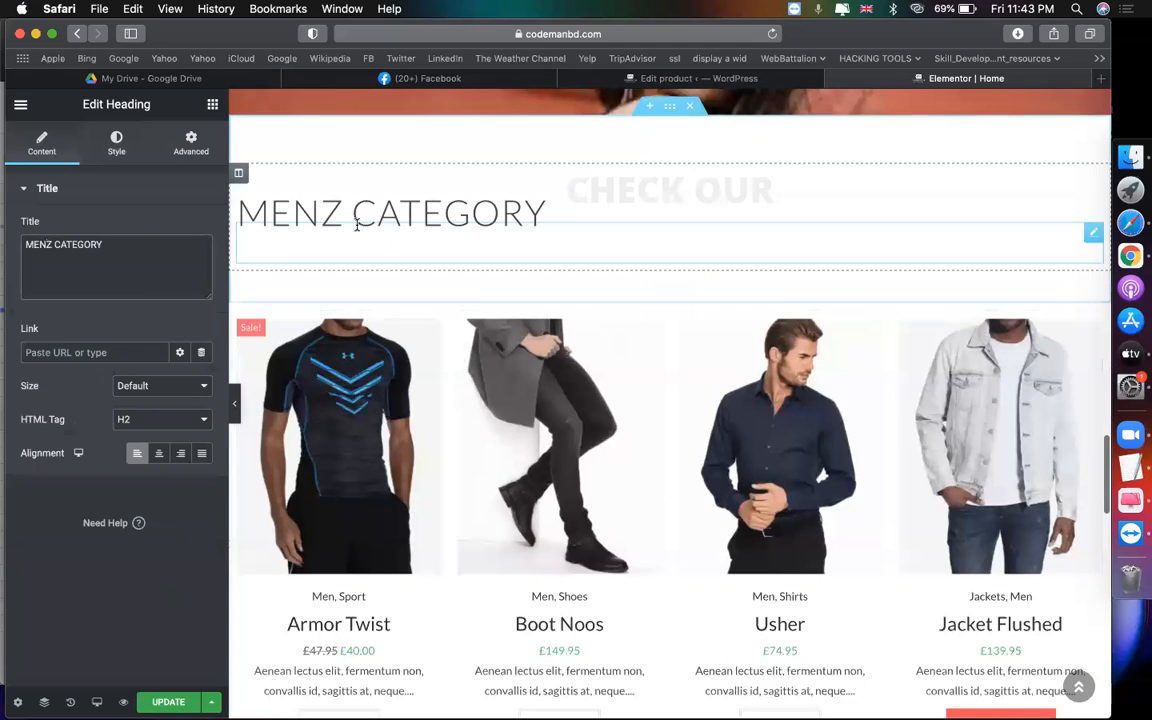
pyautogui.click(112, 144)
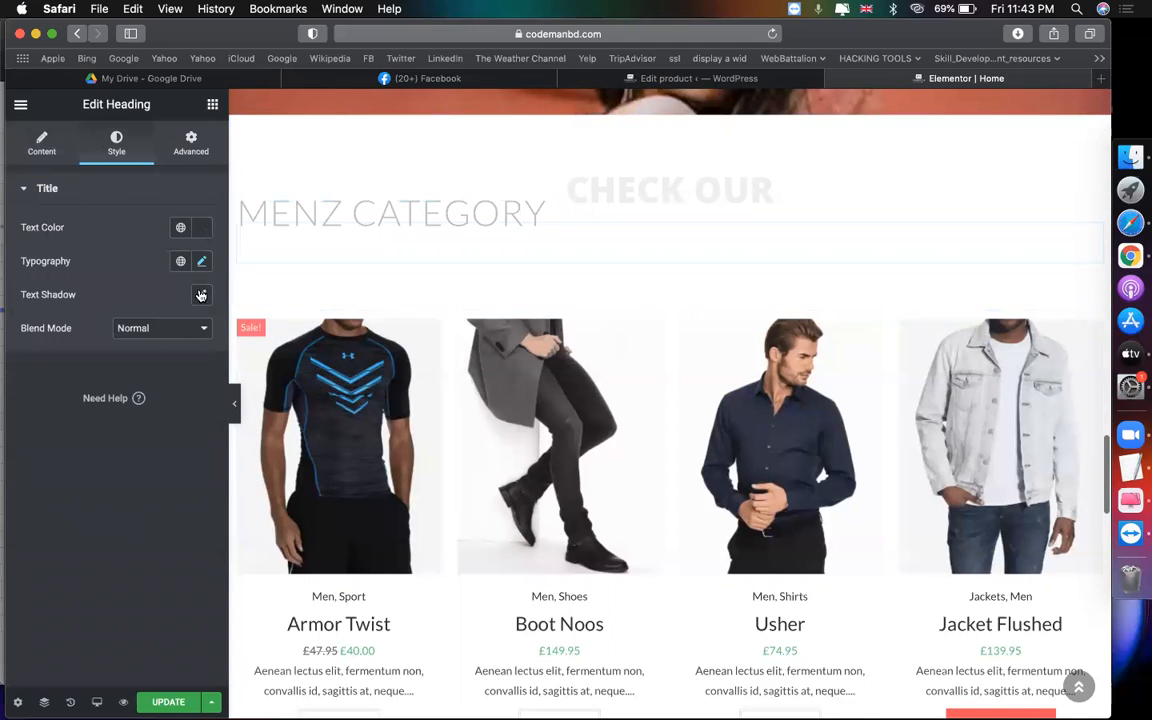
pyautogui.click(201, 262)
pyautogui.click(150, 431)
pyautogui.click(130, 502)
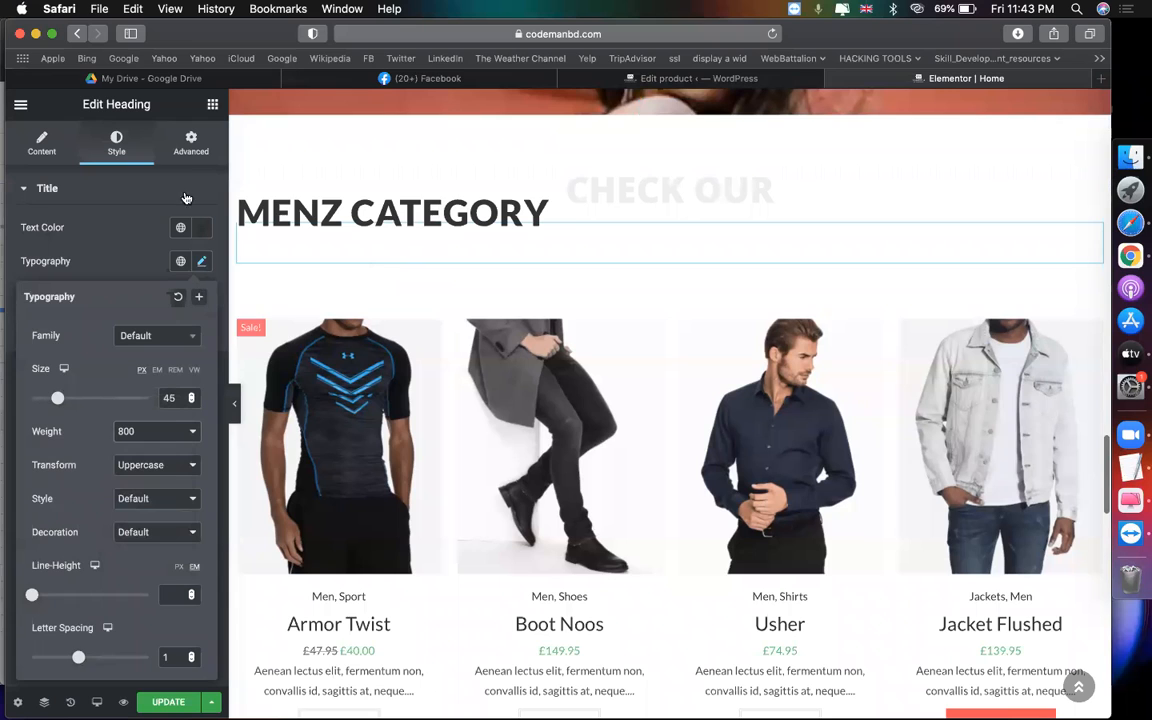
# Set the "MENZ CATEGORY" heading's top and bottom margins to 0 px.
pyautogui.click(192, 150)
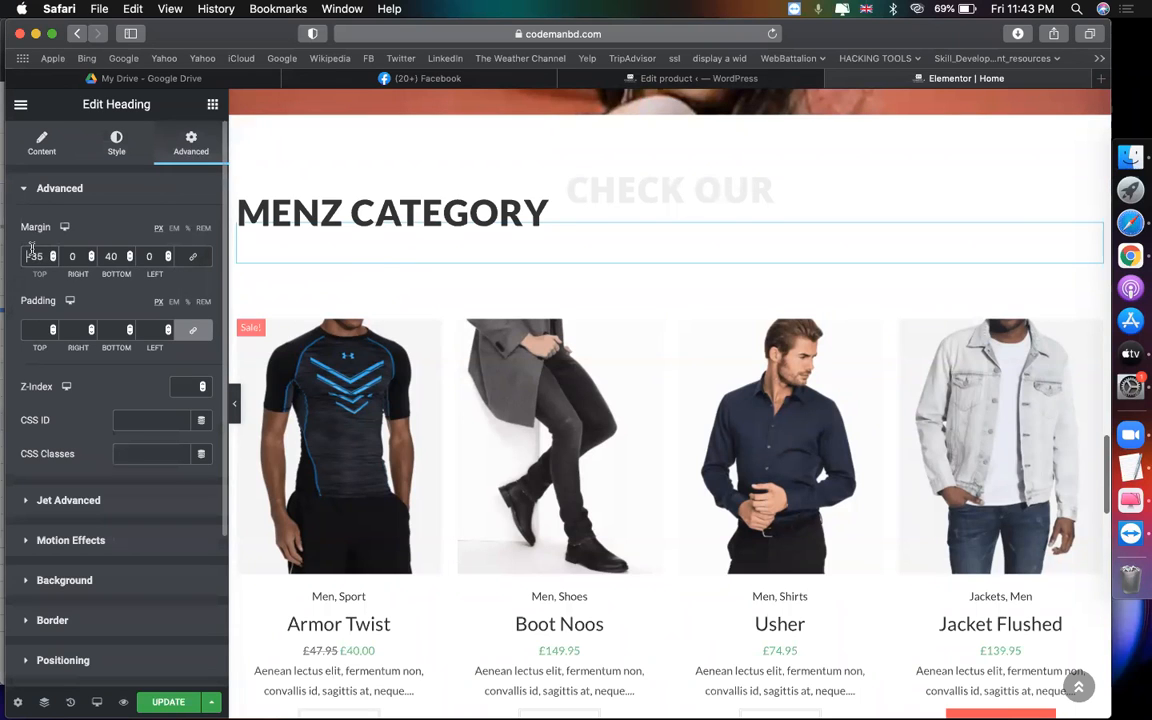
pyautogui.write('0')
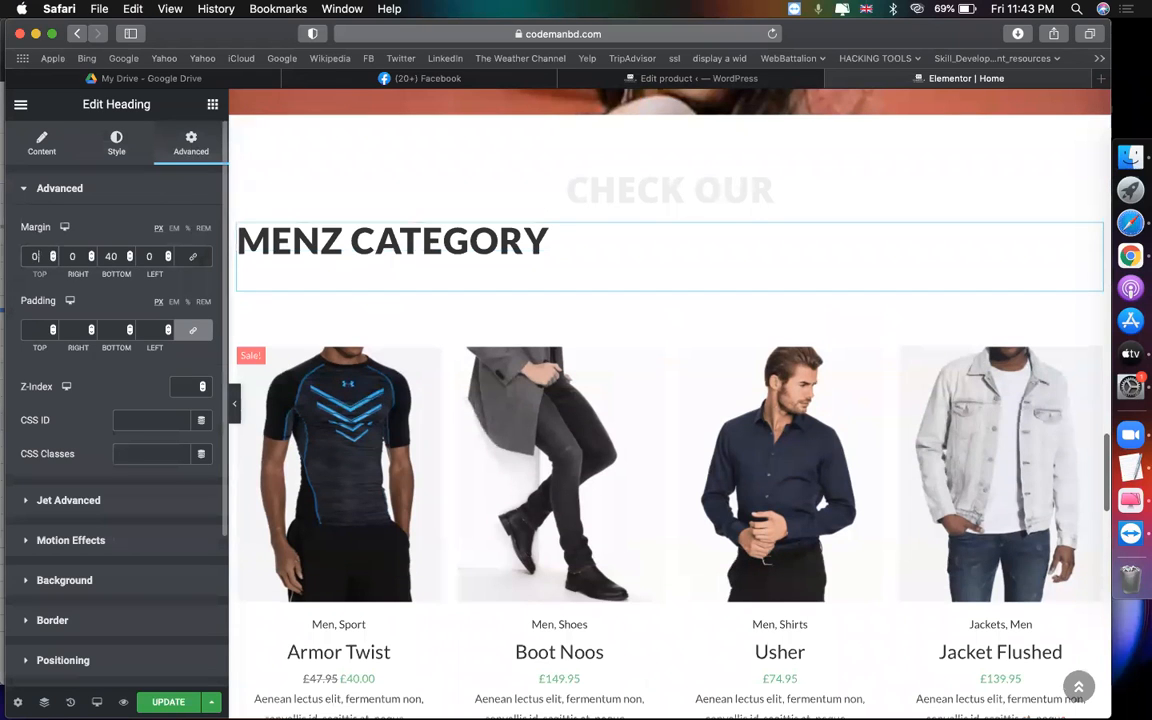
pyautogui.doubleClick(112, 257)
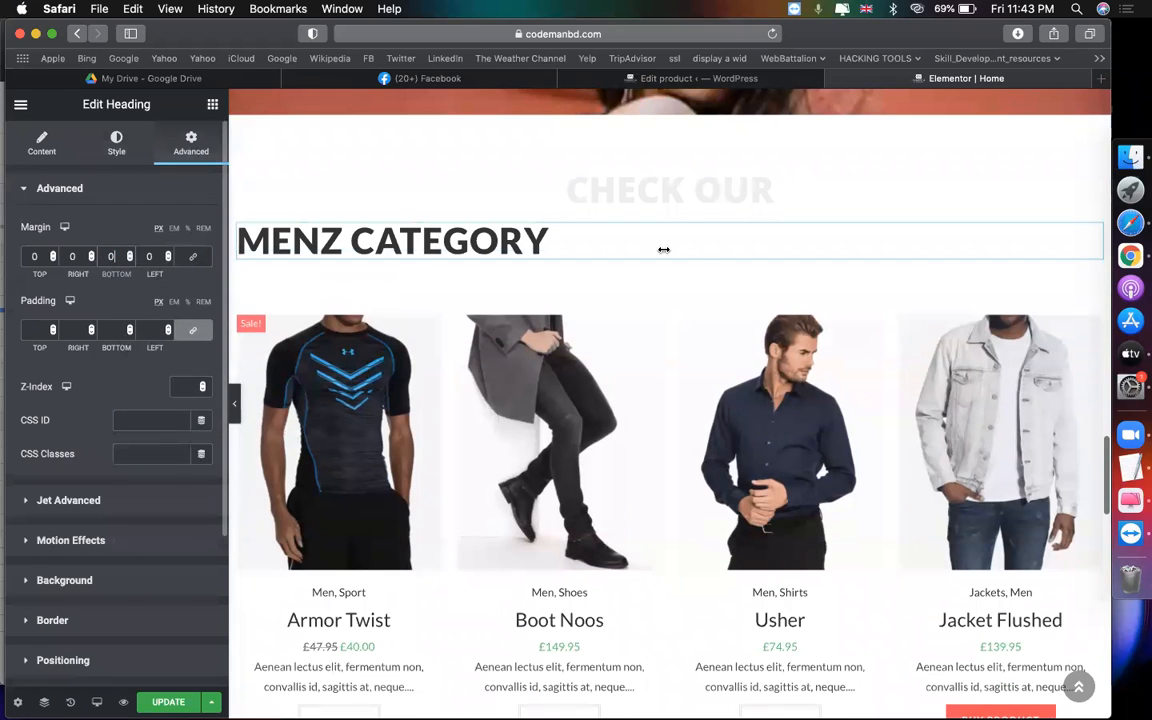
pyautogui.write('0')
pyautogui.scroll(1, 545, 440)
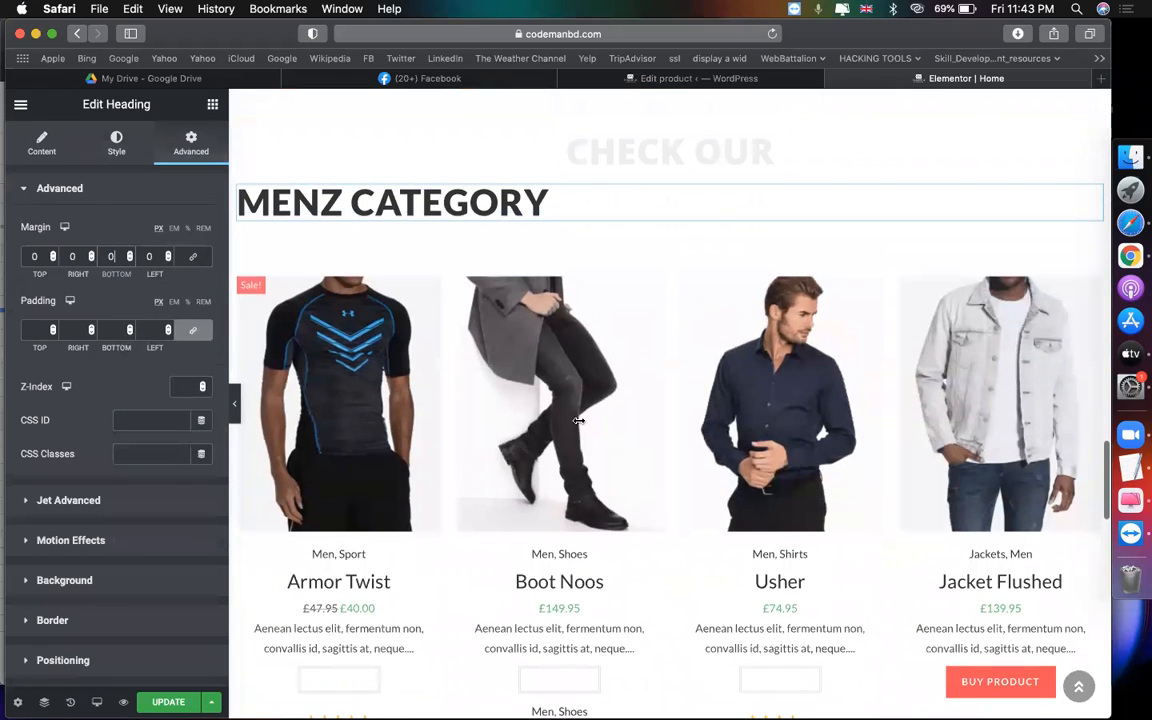
pyautogui.scroll(-3, 648, 402)
pyautogui.scroll(2, 648, 402)
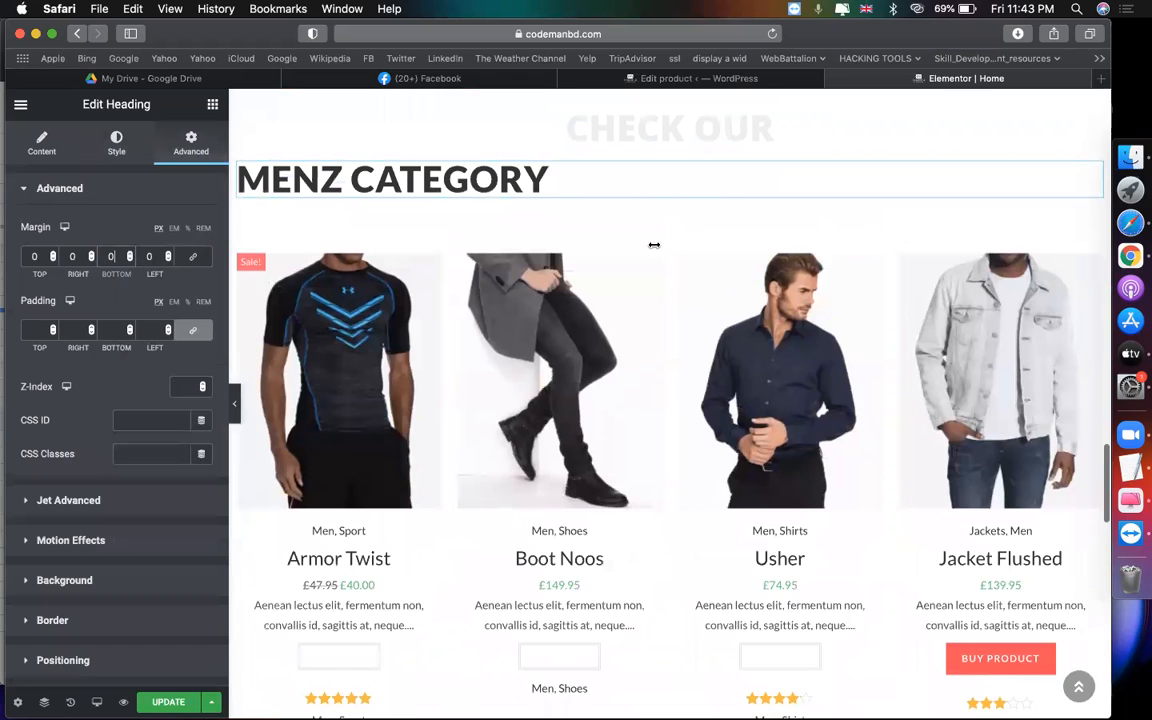
pyautogui.scroll(-2, 660, 260)
pyautogui.scroll(2, 563, 179)
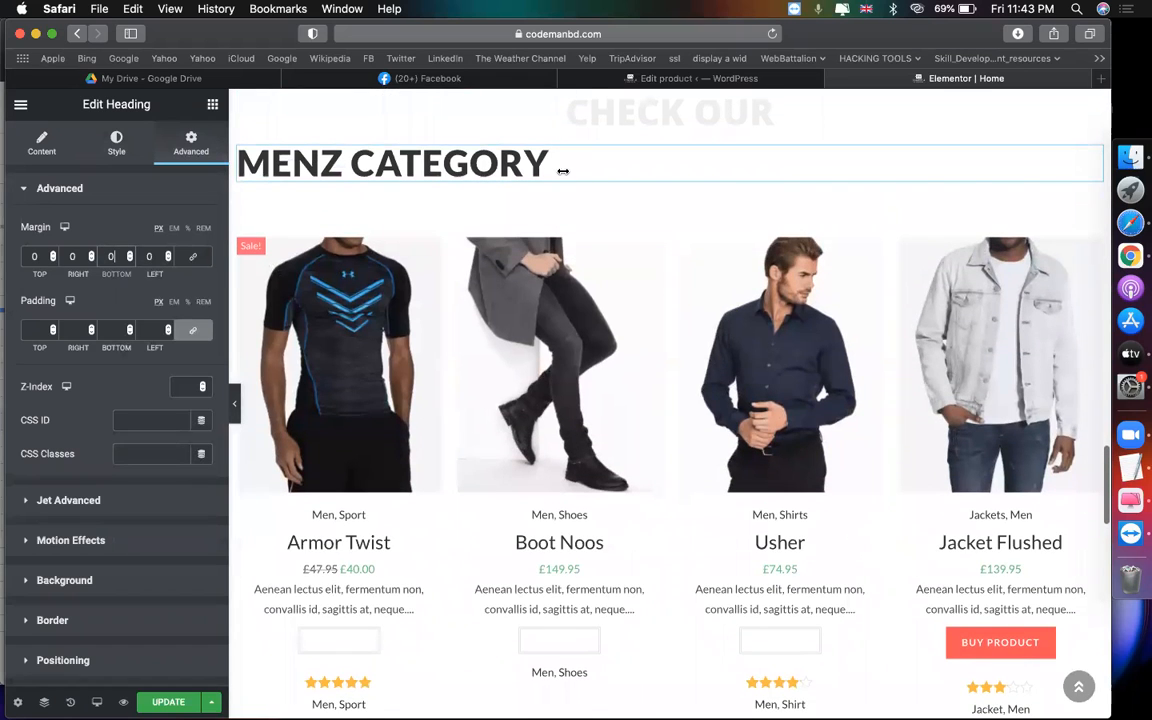
# Copy the "MENZ CATEGORY" heading and check the area between the products grid and the newsletter section.
pyautogui.rightClick(563, 171)
pyautogui.click(592, 235)
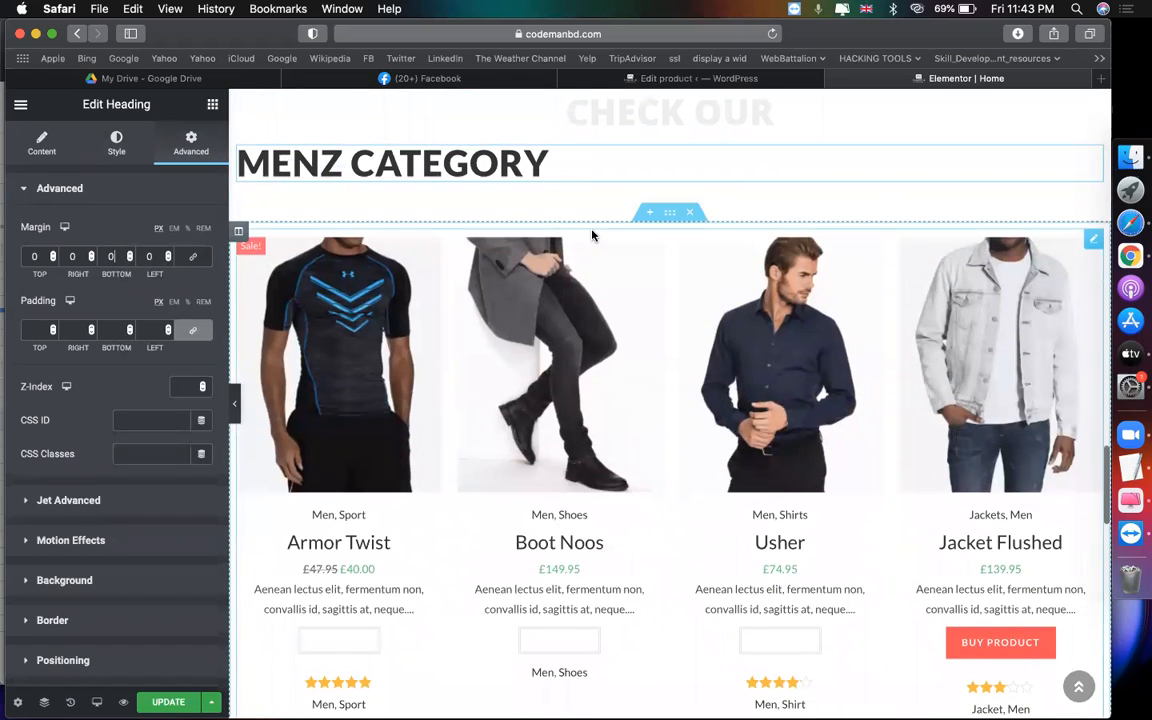
pyautogui.scroll(-5, 581, 420)
pyautogui.scroll(1, 640, 428)
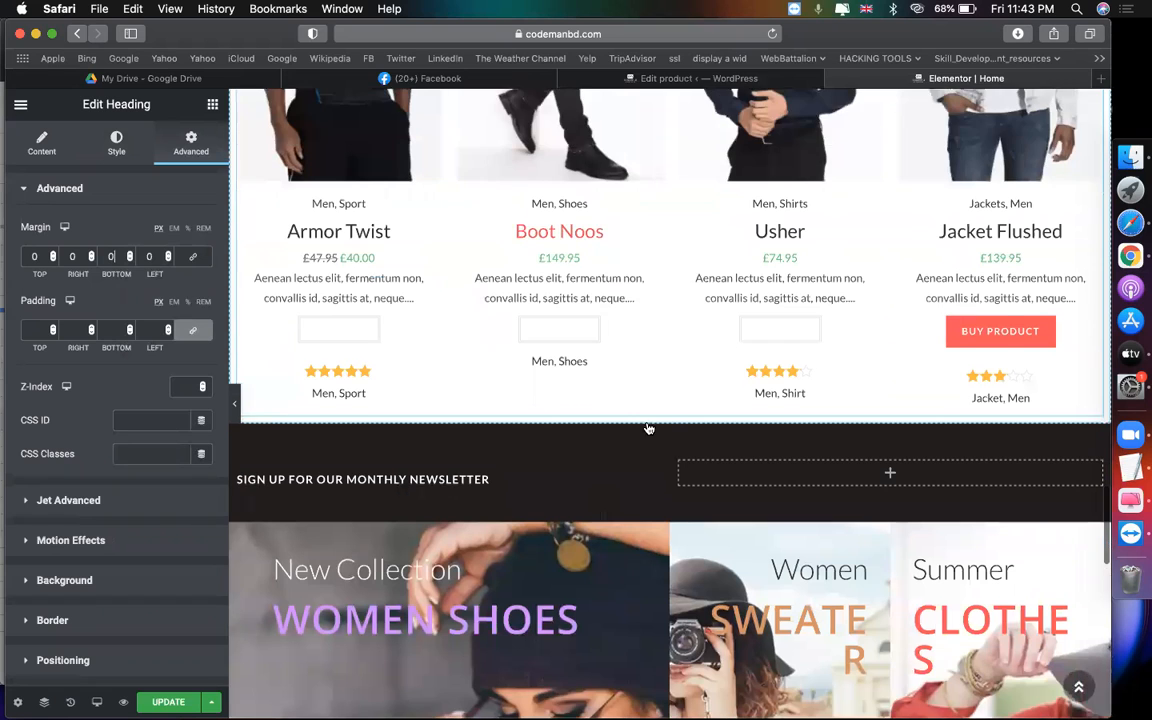
pyautogui.scroll(5, 666, 430)
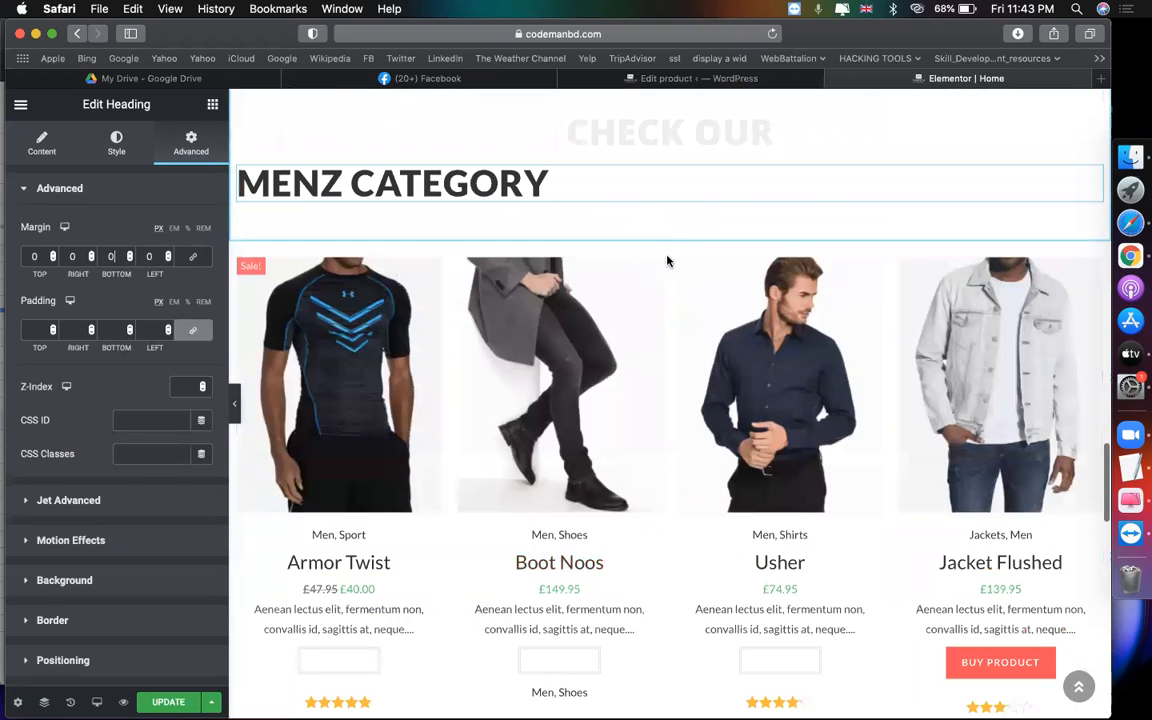
pyautogui.scroll(-6, 665, 300)
pyautogui.scroll(1, 663, 276)
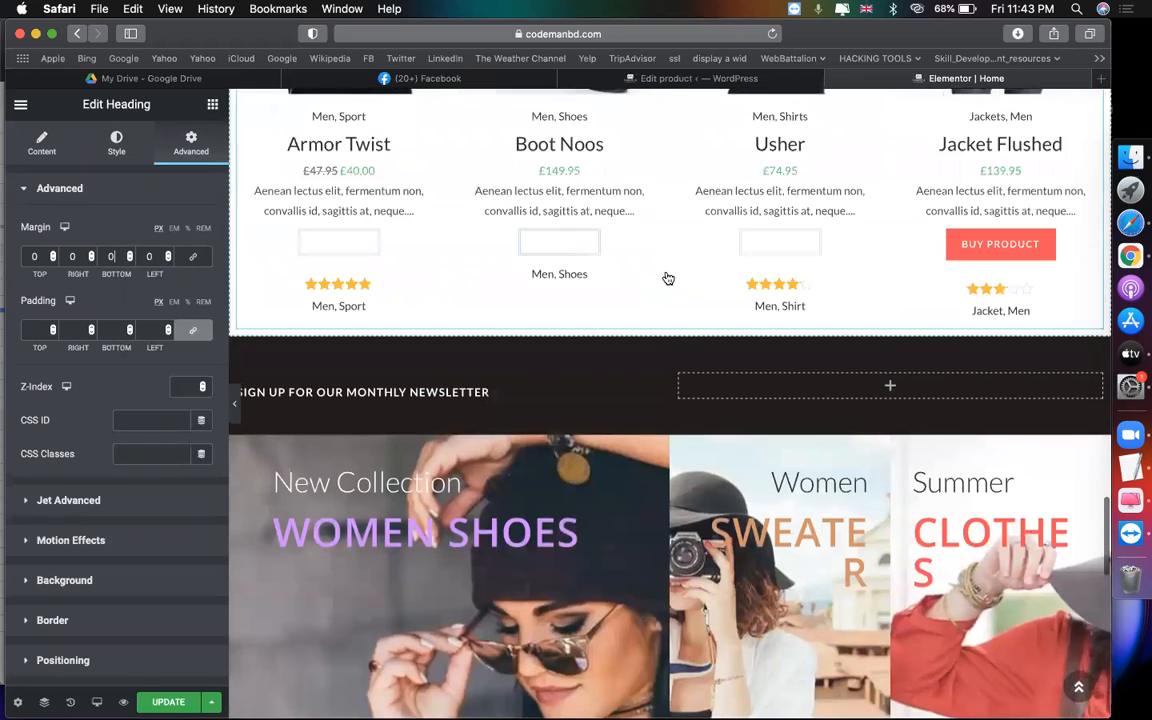
# Copy the Men products grid located above the newsletter section.
pyautogui.click(668, 278)
pyautogui.rightClick(668, 278)
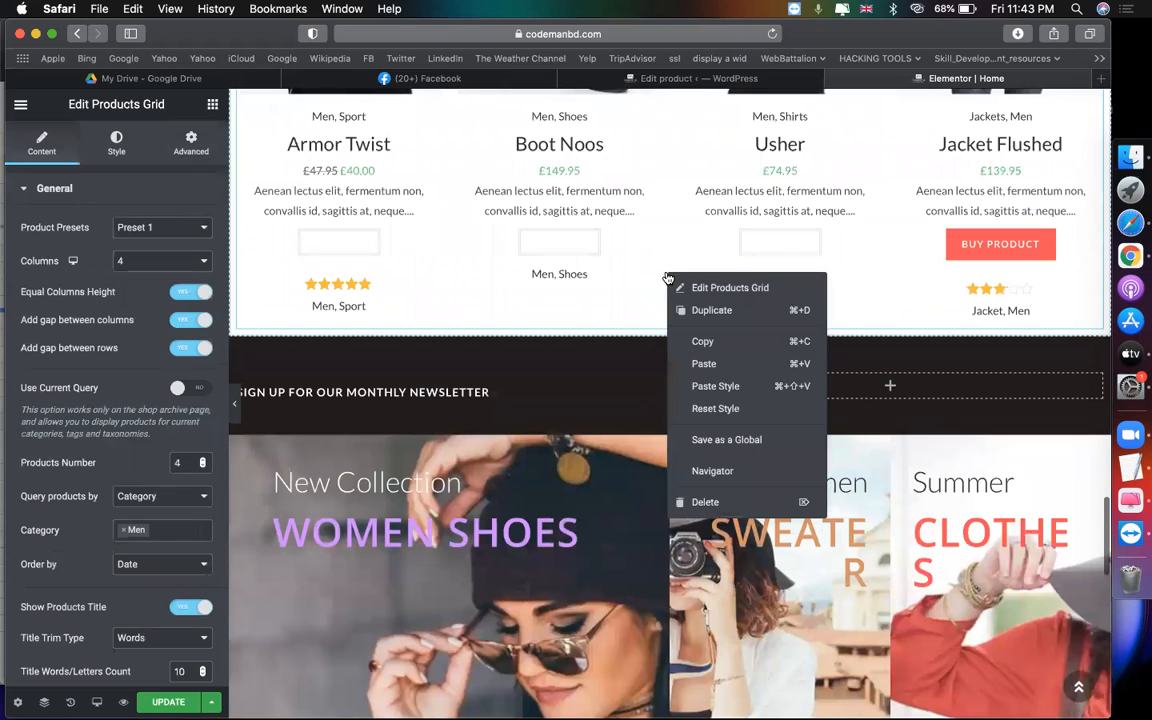
pyautogui.click(717, 343)
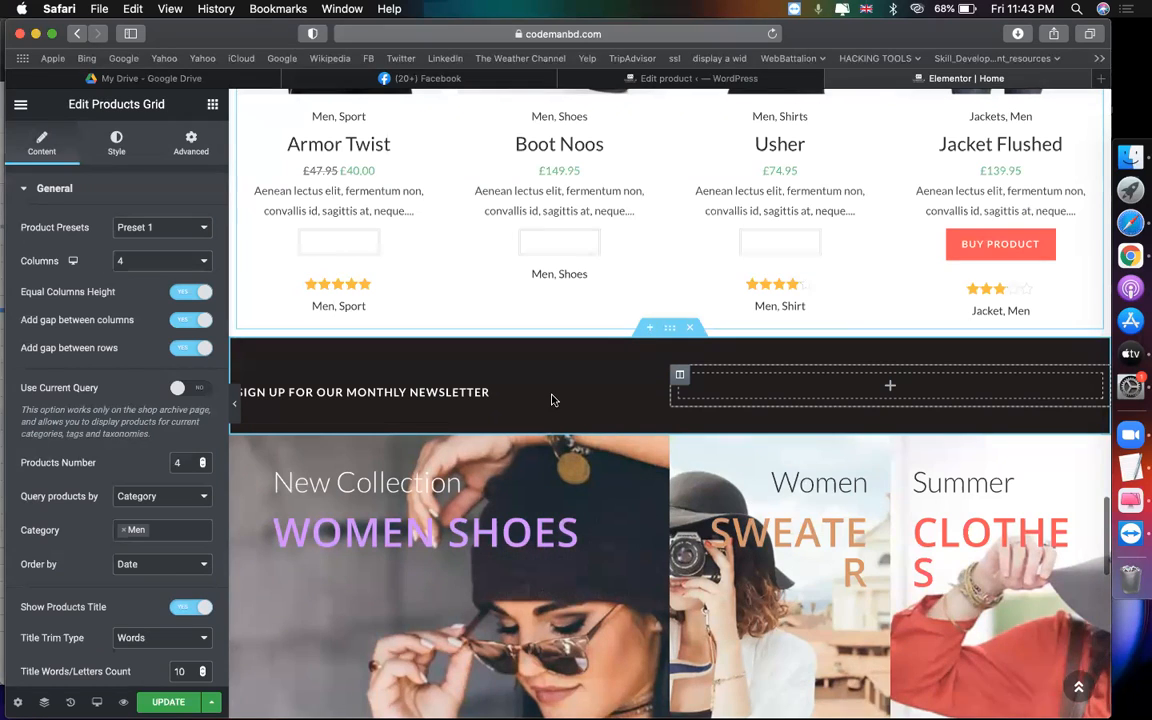
pyautogui.scroll(2, 550, 399)
pyautogui.scroll(-3, 550, 400)
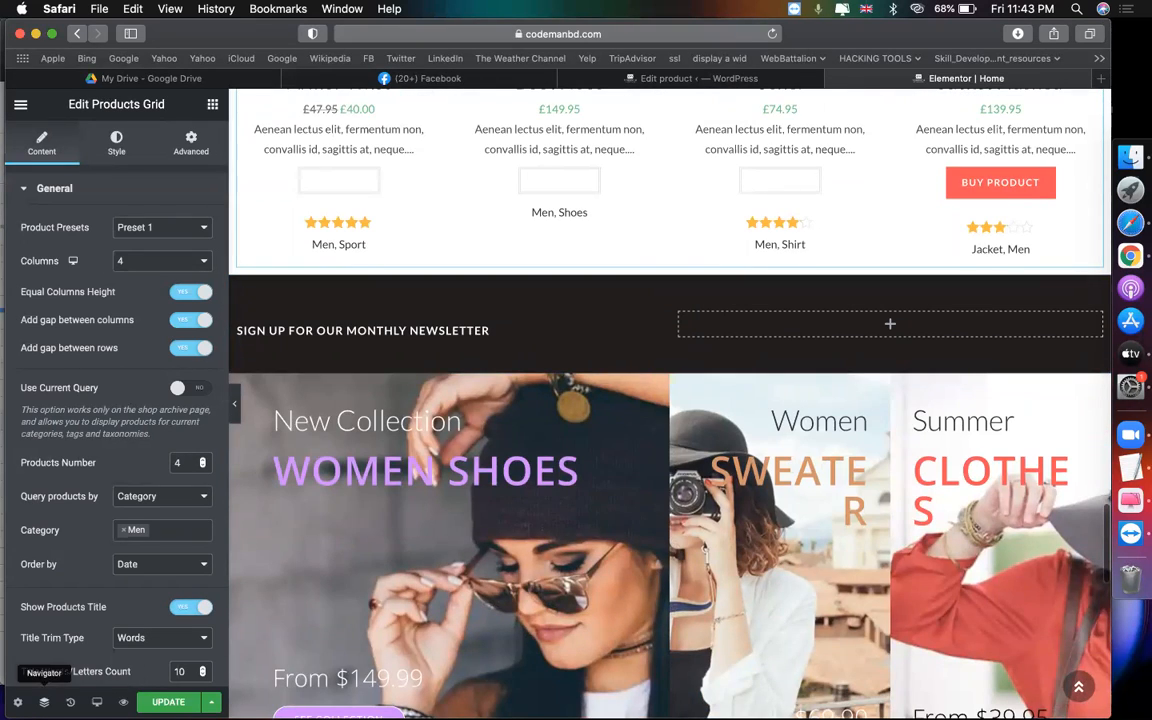
# Open the Navigator and copy the "MENZ CATEGORY" heading widget from its structure list.
pyautogui.click(44, 702)
pyautogui.scroll(3, 526, 455)
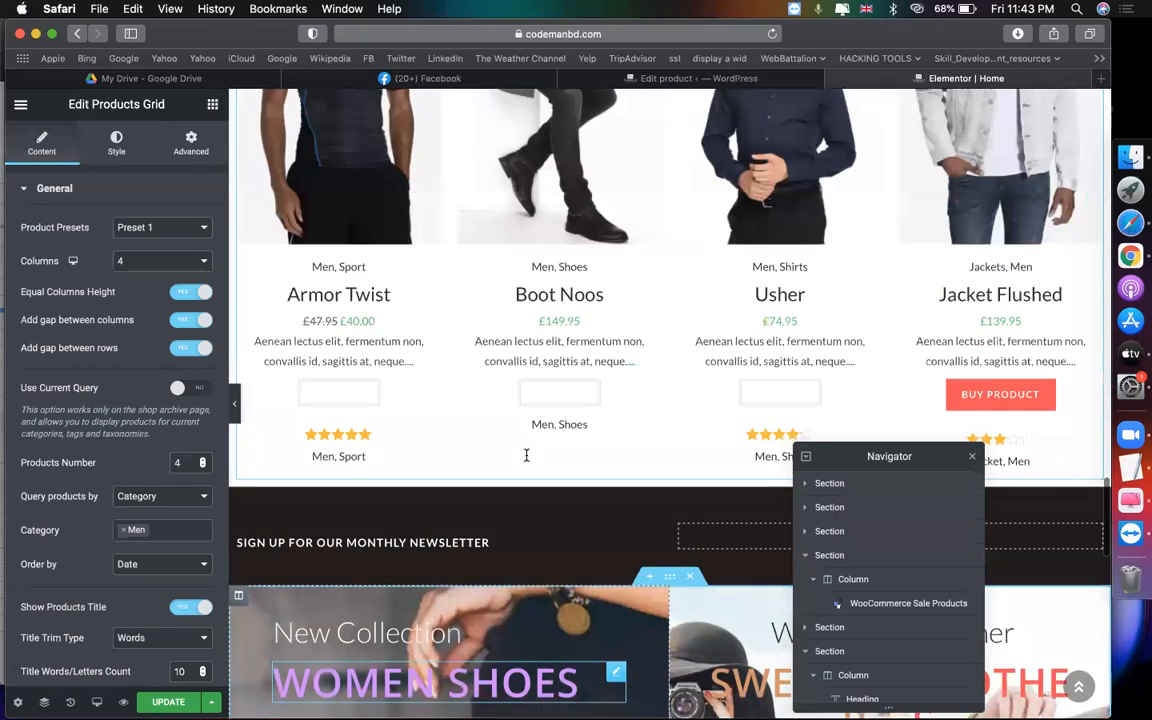
pyautogui.scroll(3, 526, 455)
pyautogui.click(505, 145)
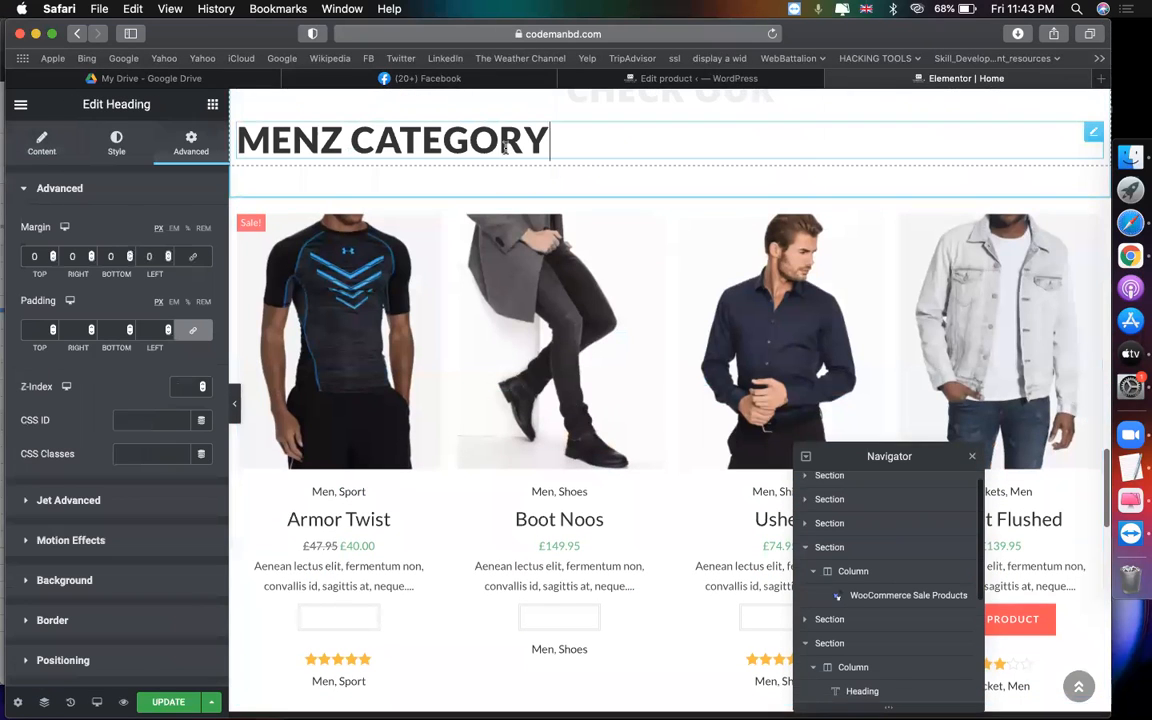
pyautogui.rightClick(865, 600)
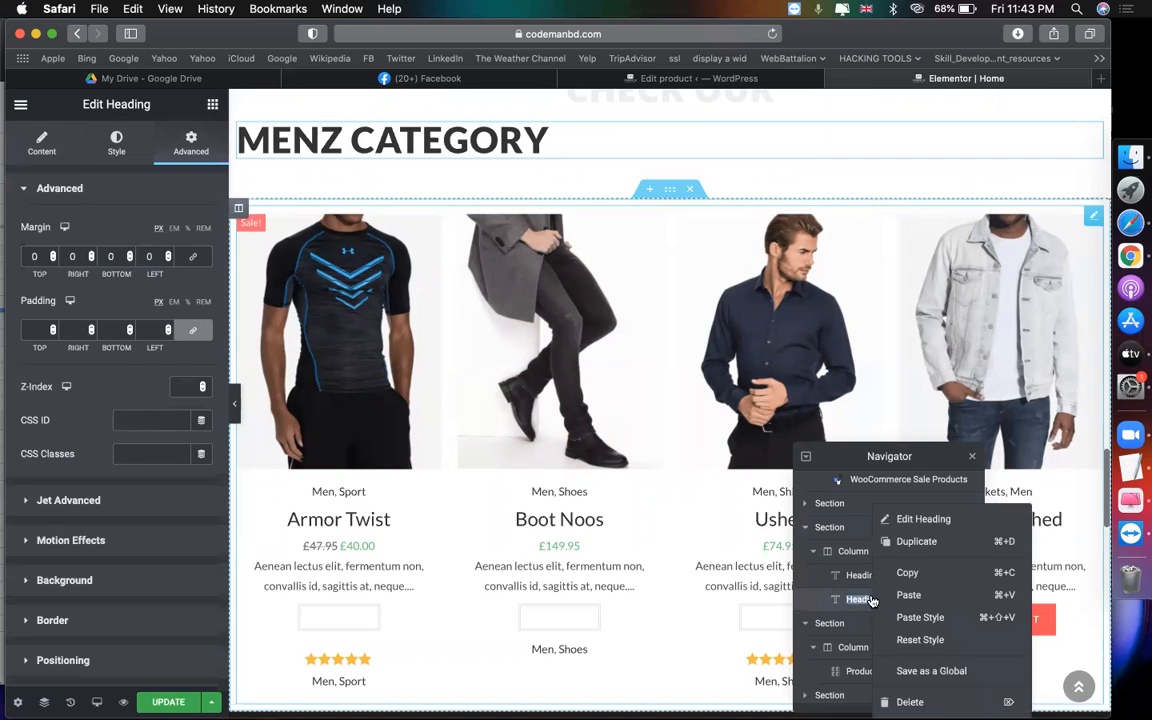
pyautogui.press('Escape')
# Paste the copied heading directly below the Men products grid, inside the same column.
pyautogui.scroll(-5, 740, 555)
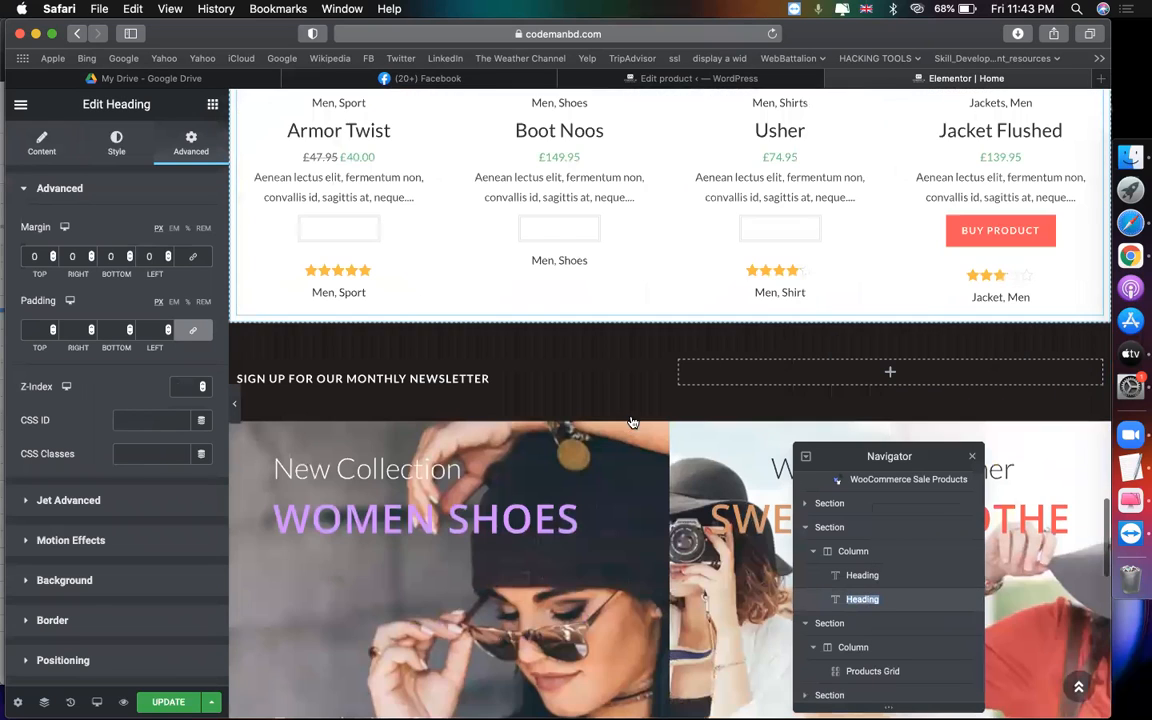
pyautogui.click(608, 260)
pyautogui.scroll(-2, 860, 625)
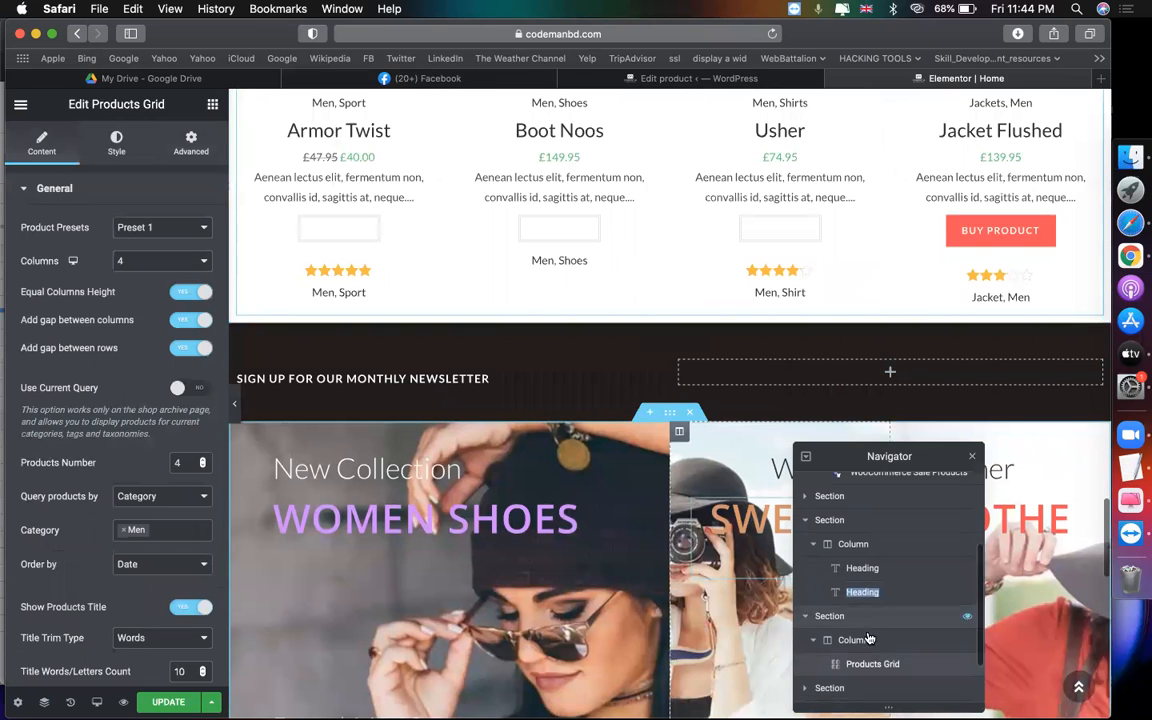
pyautogui.rightClick(868, 600)
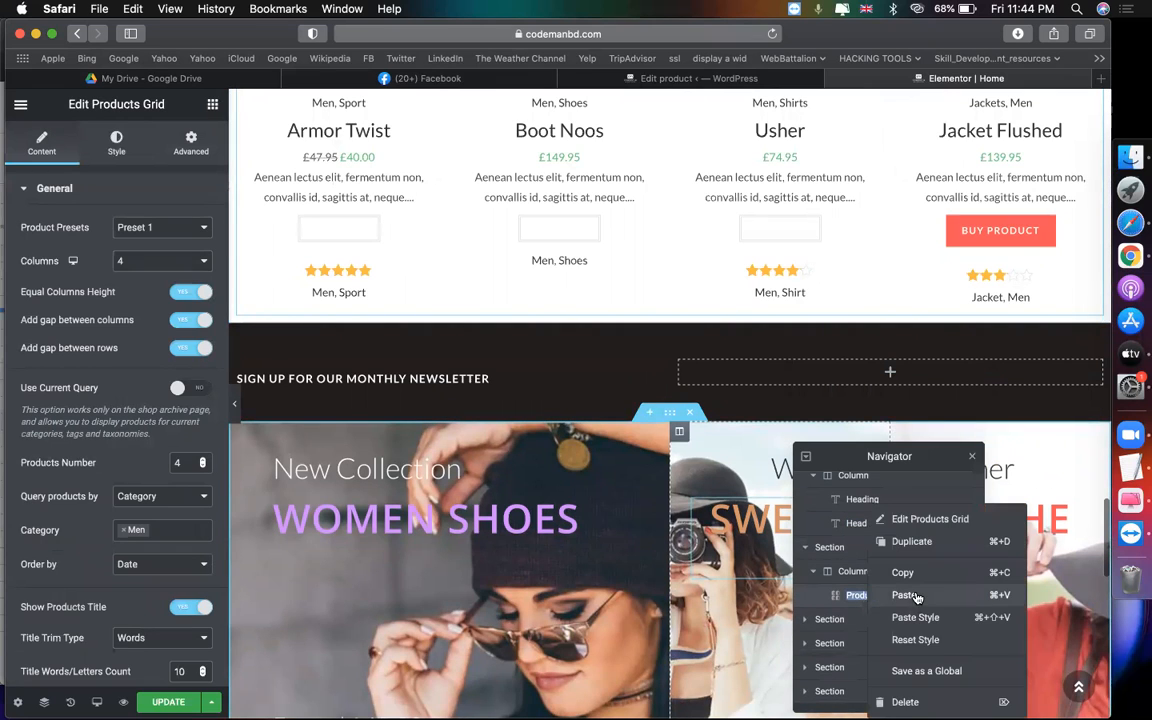
pyautogui.click(866, 537)
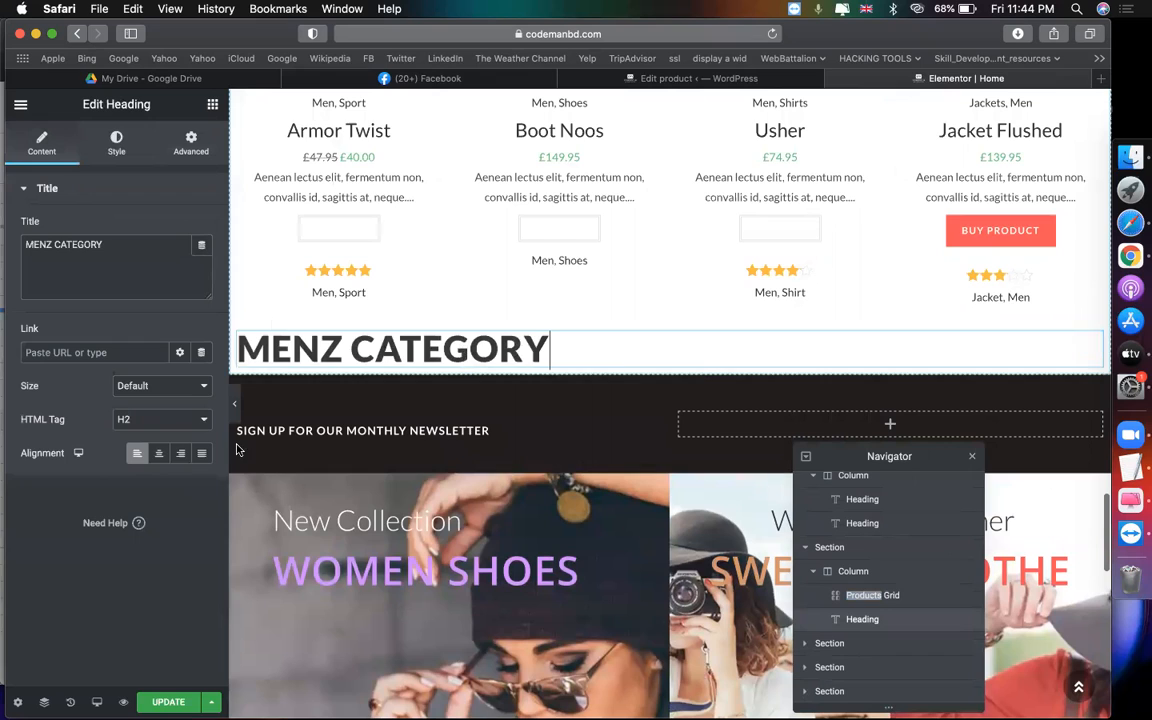
# Align the pasted heading right and change its text to "WOMENZ CATEGORY".
pyautogui.click(181, 454)
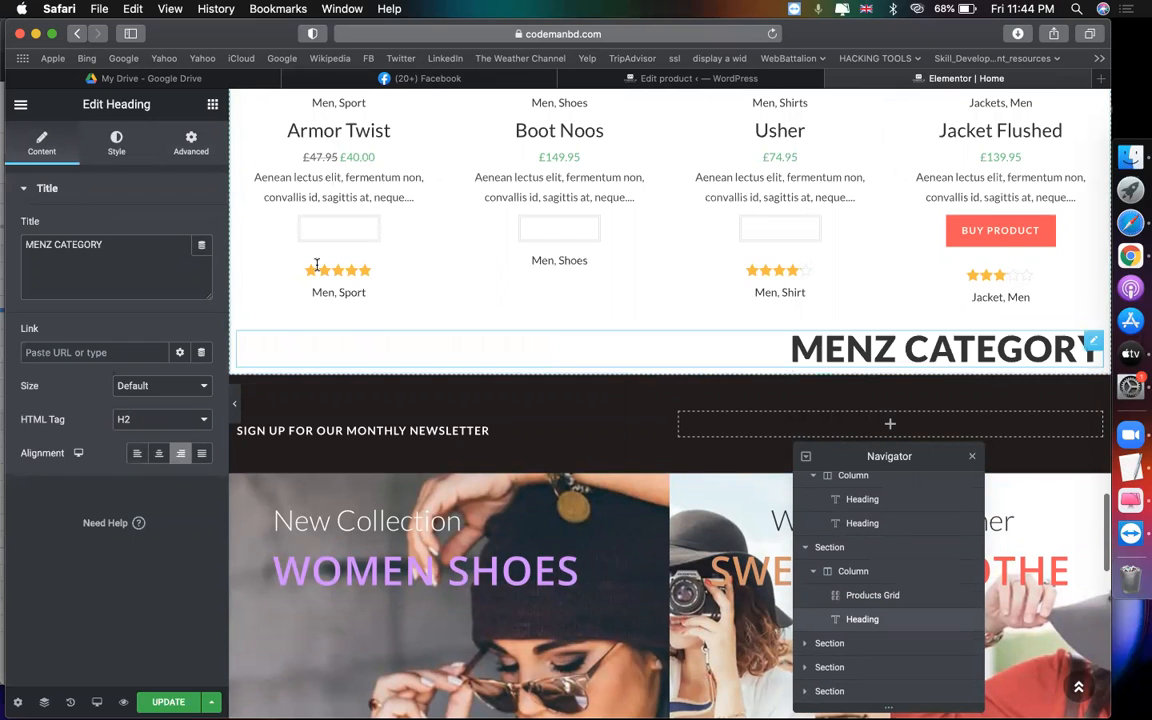
pyautogui.click(26, 246)
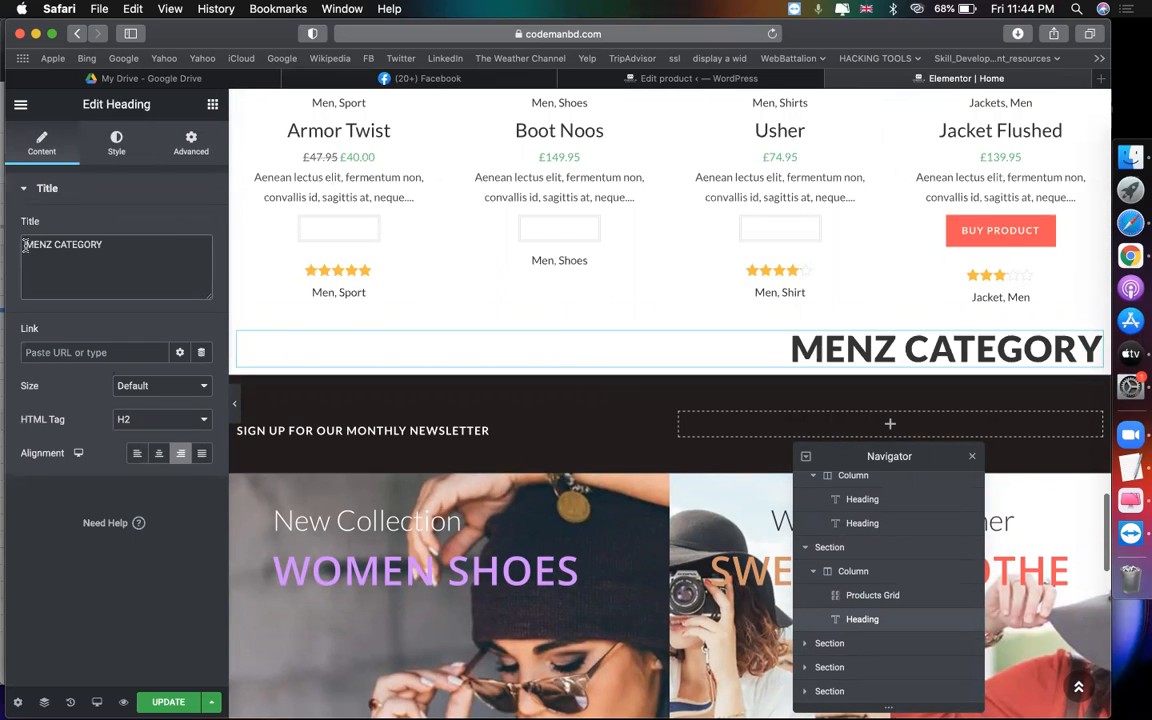
pyautogui.write('WO')
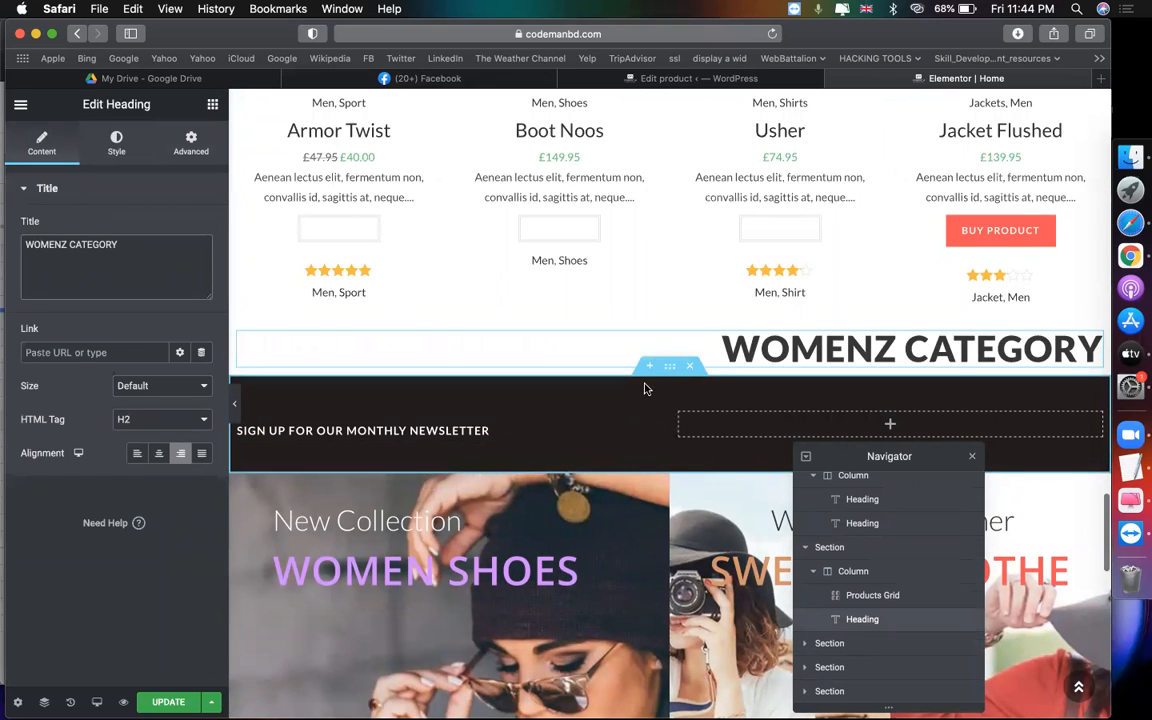
# Paste the copied widget after the products grid once more and delete the extra "MENZ CATEGORY" heading.
pyautogui.click(686, 248)
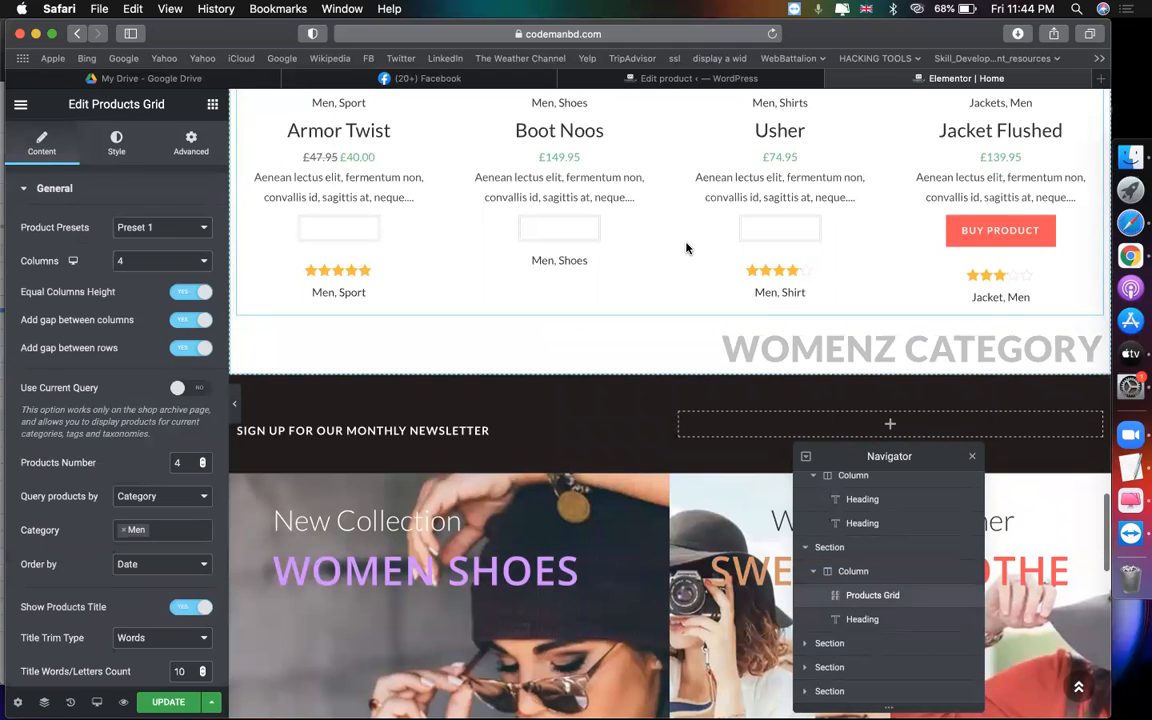
pyautogui.rightClick(887, 597)
pyautogui.click(936, 598)
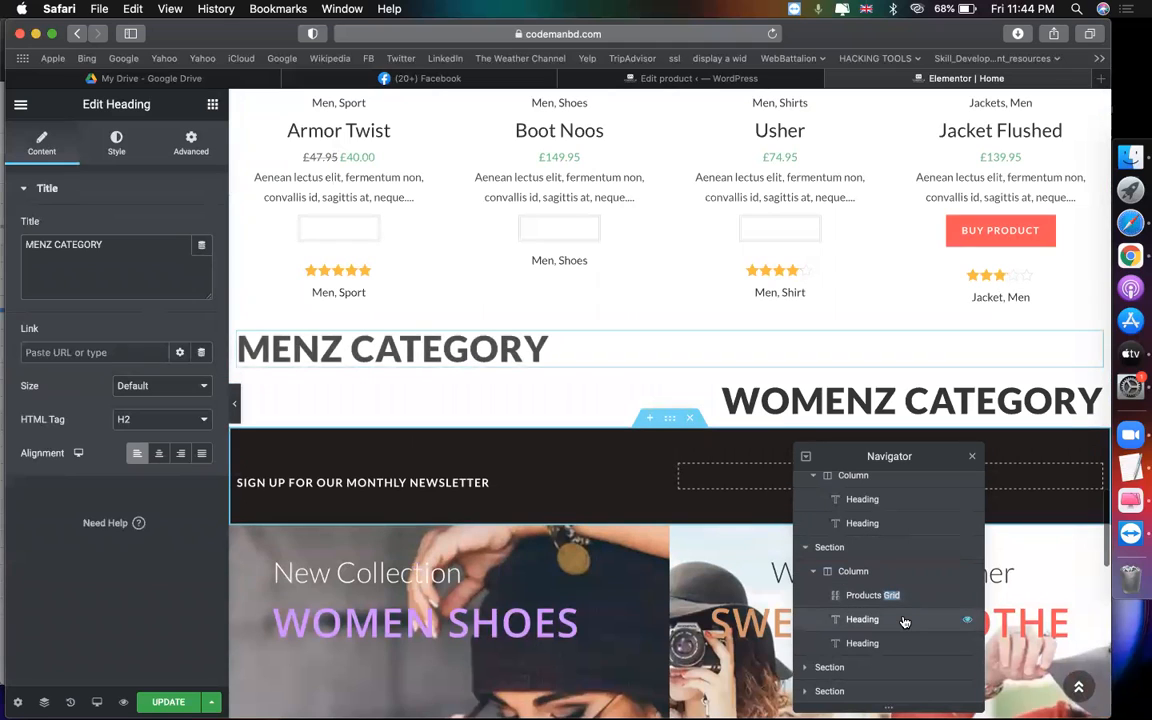
pyautogui.rightClick(904, 622)
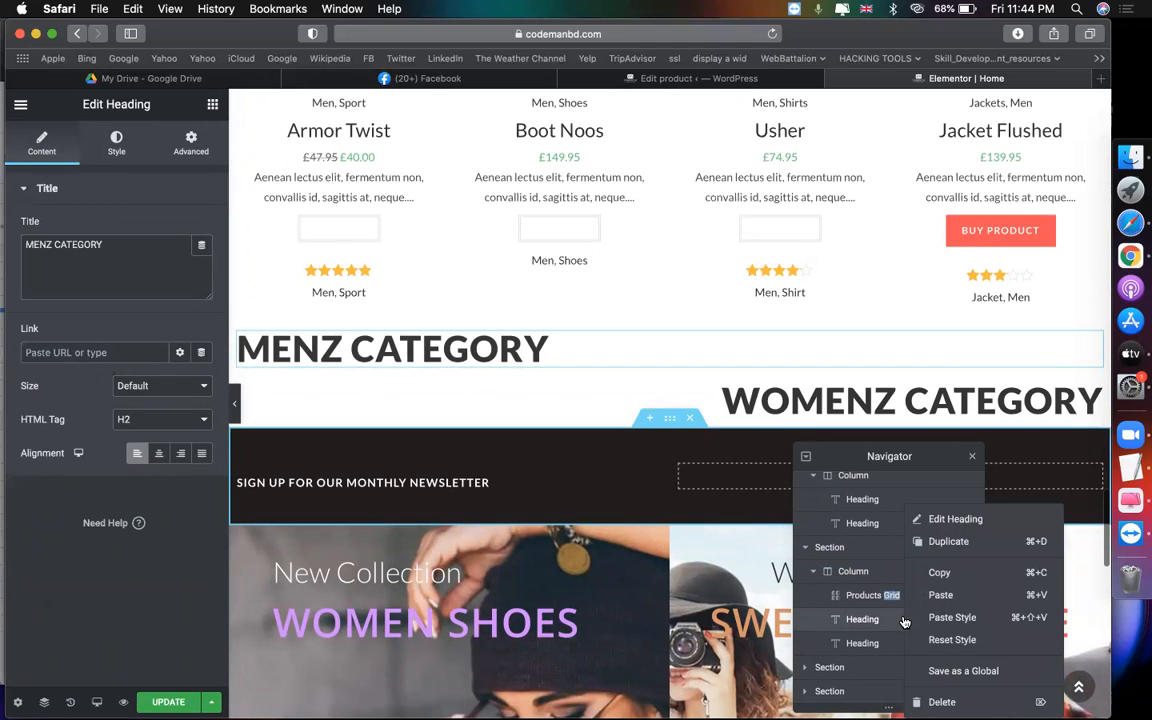
pyautogui.click(930, 701)
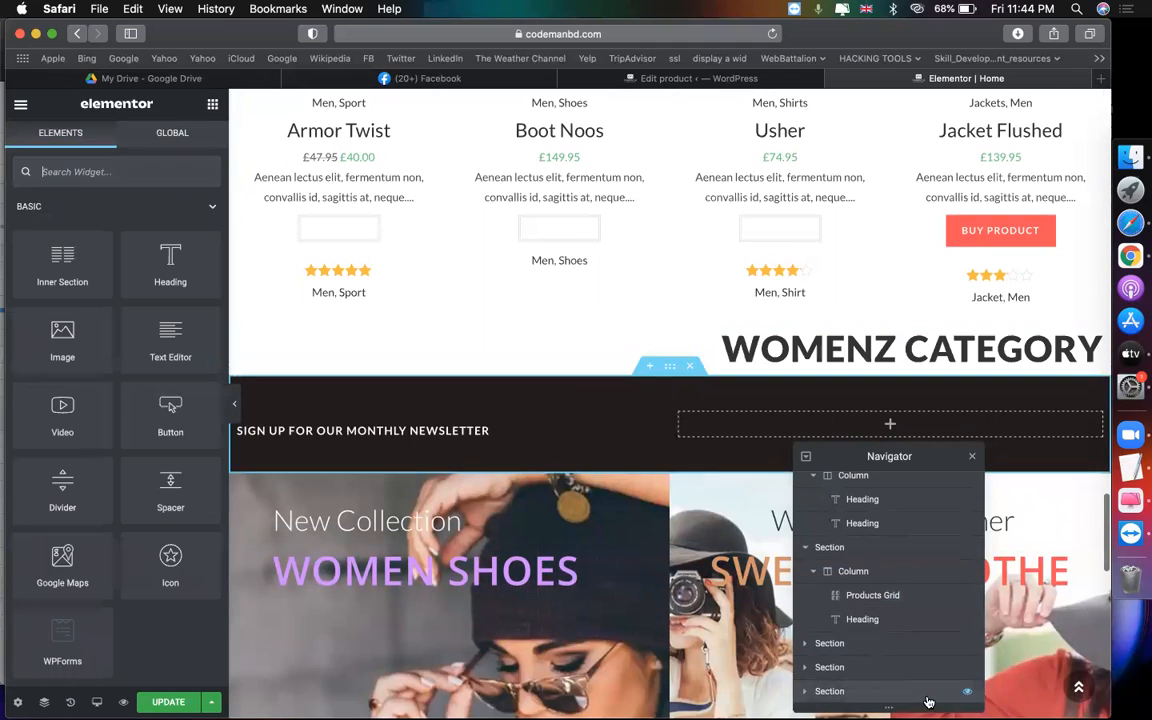
# Copy the Men products grid and paste it below the "WOMENZ CATEGORY" heading.
pyautogui.rightClick(905, 597)
pyautogui.click(936, 576)
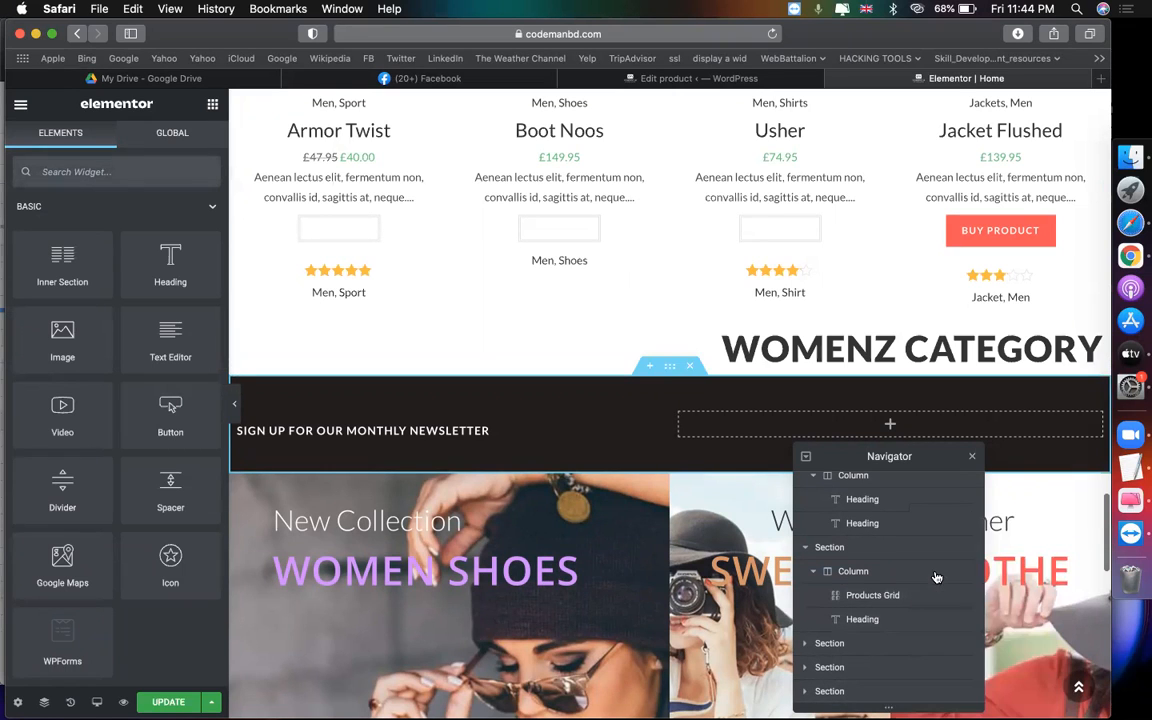
pyautogui.click(828, 350)
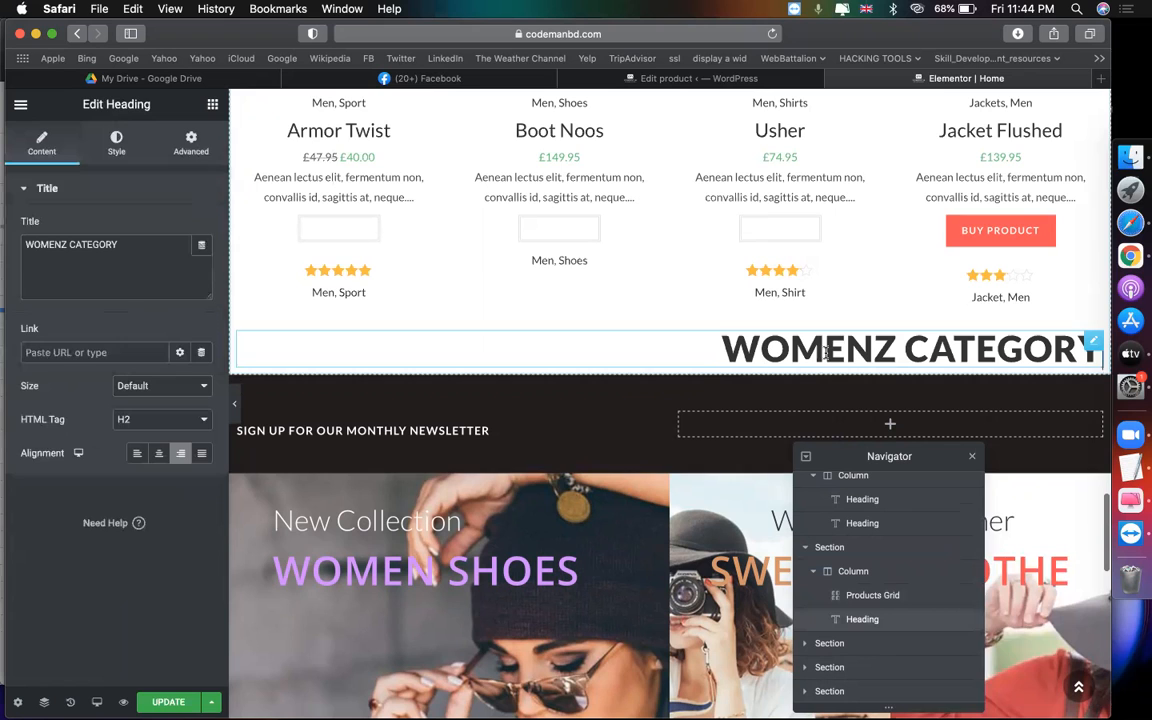
pyautogui.rightClick(838, 620)
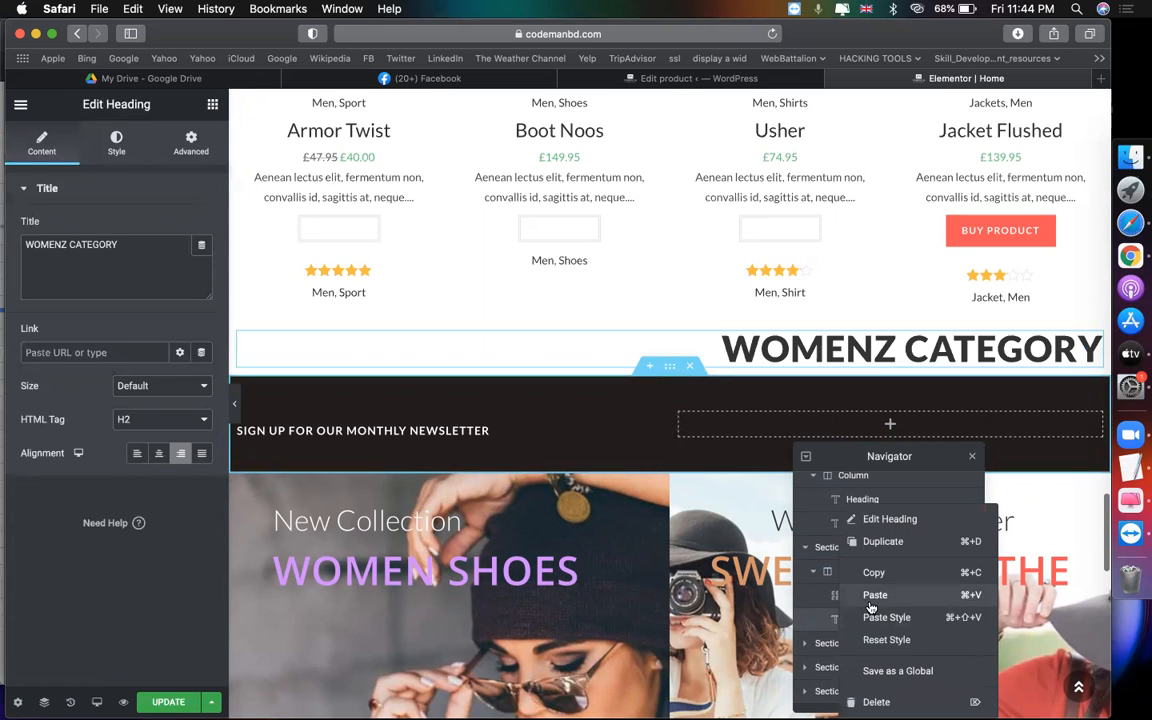
pyautogui.click(876, 596)
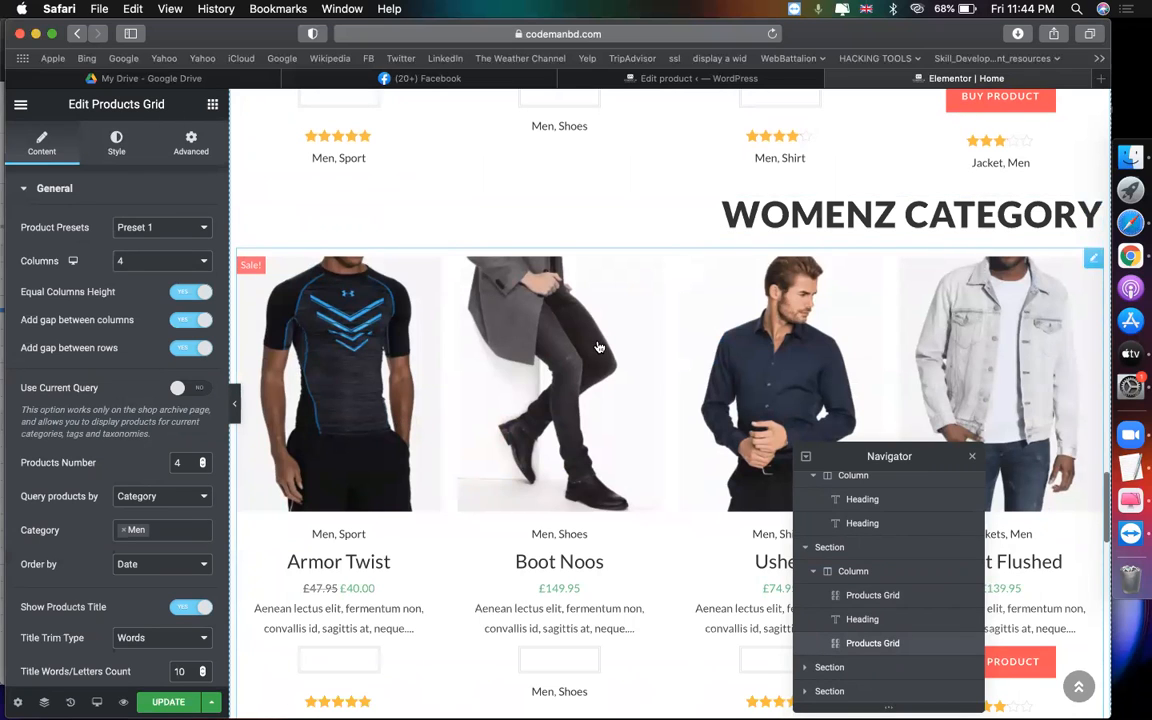
# Change the category of the products grid under "WOMENZ CATEGORY" from Men to Women and close the Navigator.
pyautogui.click(124, 535)
pyautogui.scroll(-2, 138, 615)
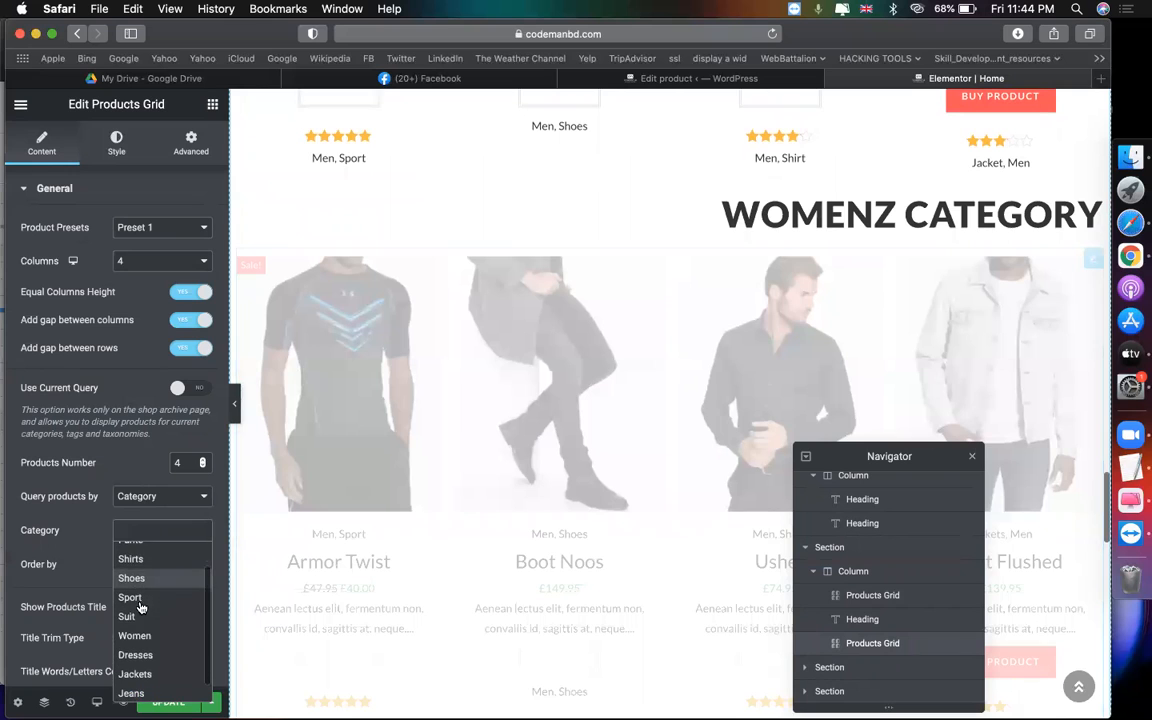
pyautogui.click(134, 635)
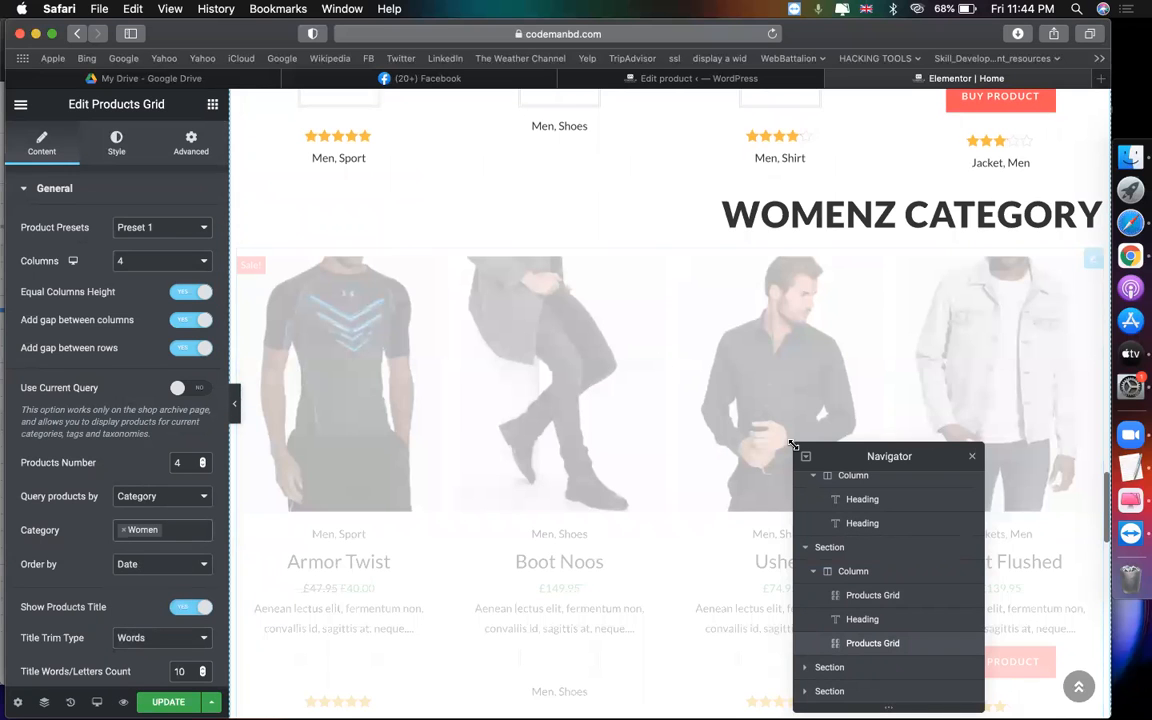
pyautogui.scroll(-2, 651, 428)
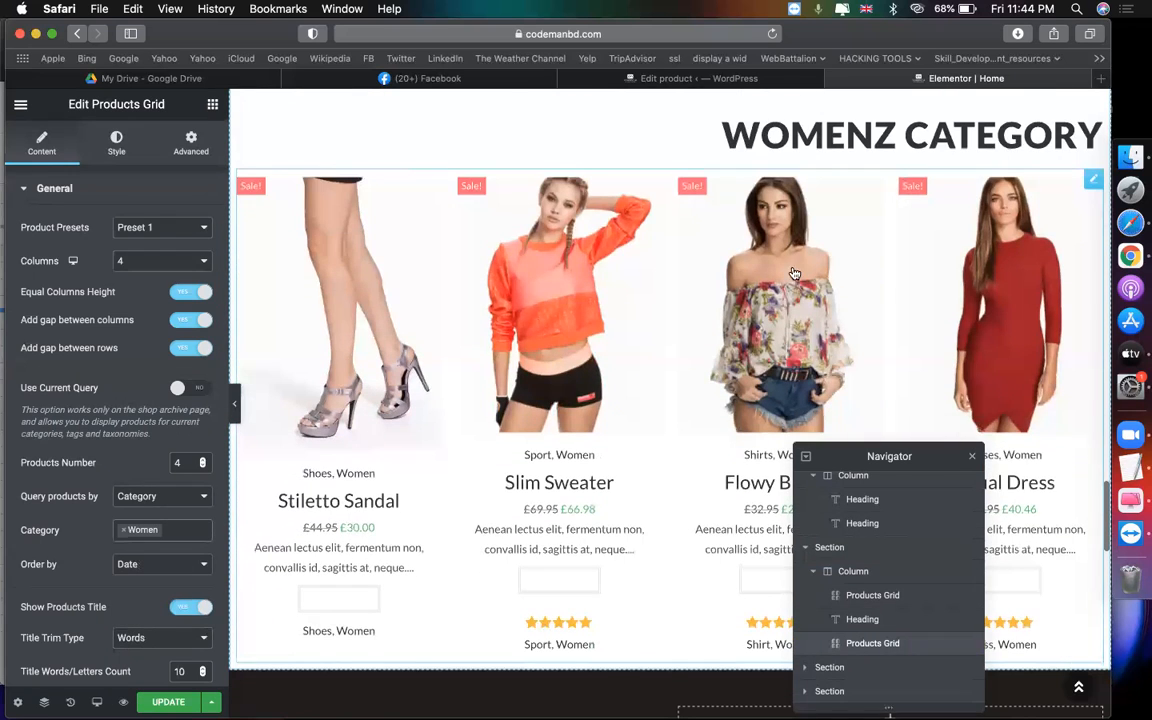
pyautogui.click(971, 456)
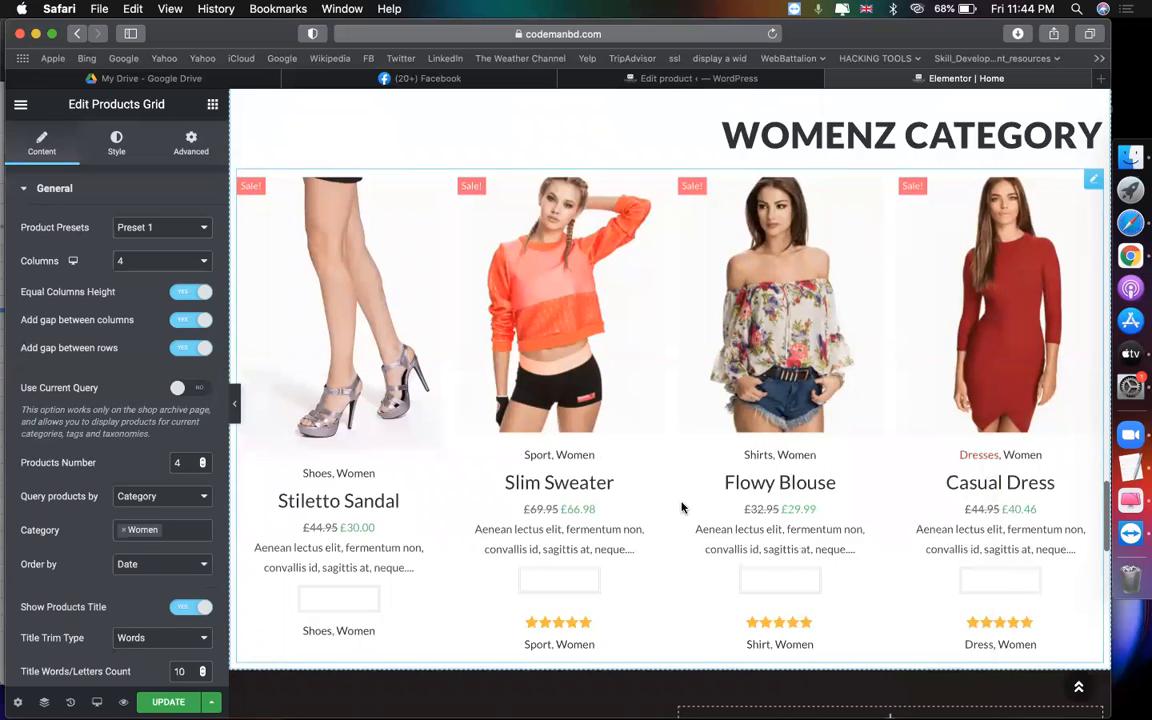
# Insert a new section between the Women products grid and the newsletter sign-up, and place a Products List widget in it.
pyautogui.scroll(-3, 681, 507)
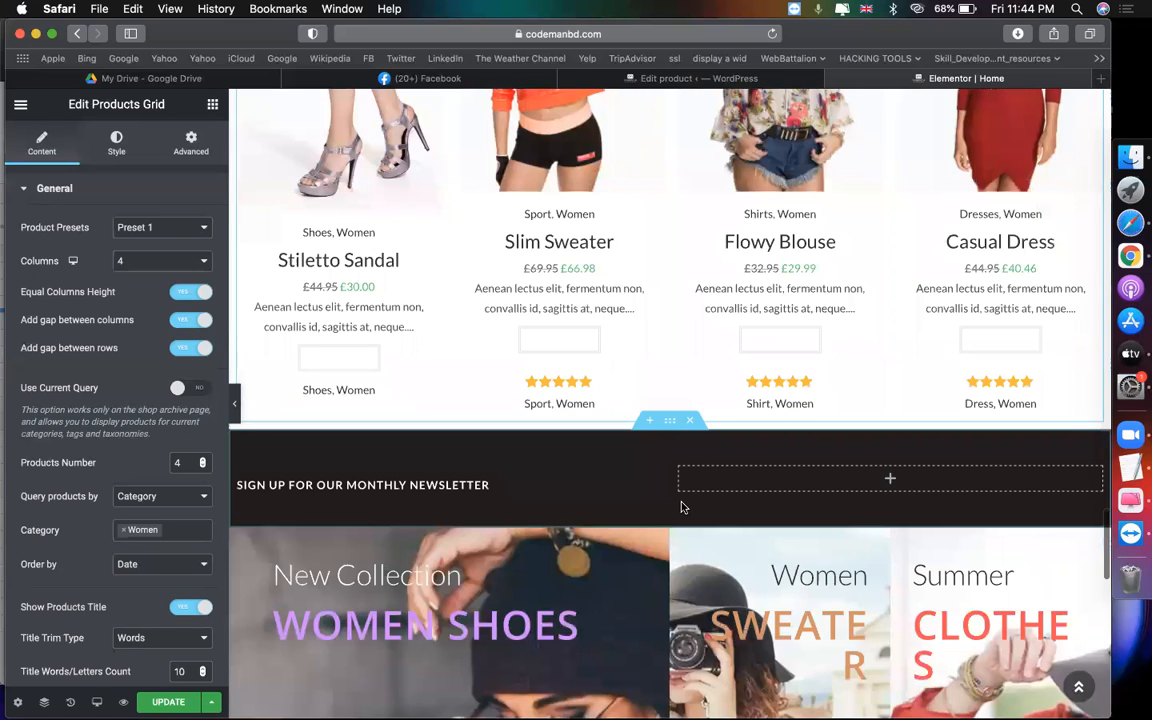
pyautogui.scroll(5, 715, 393)
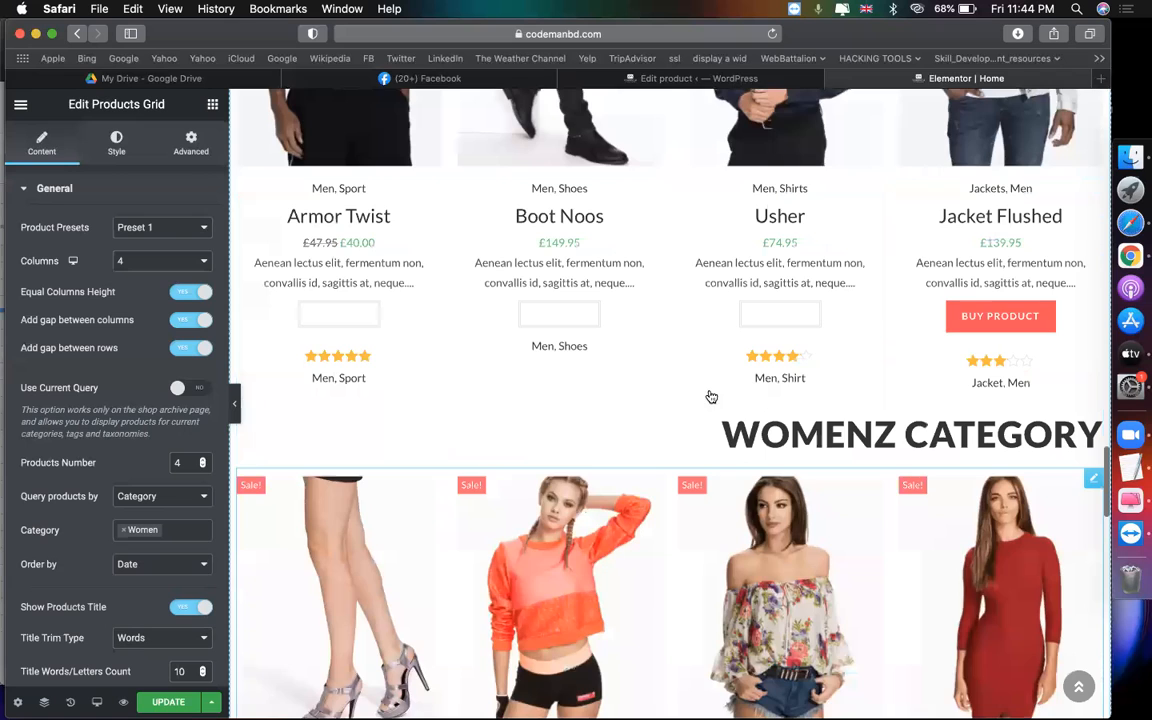
pyautogui.scroll(6, 399, 352)
pyautogui.scroll(-7, 621, 412)
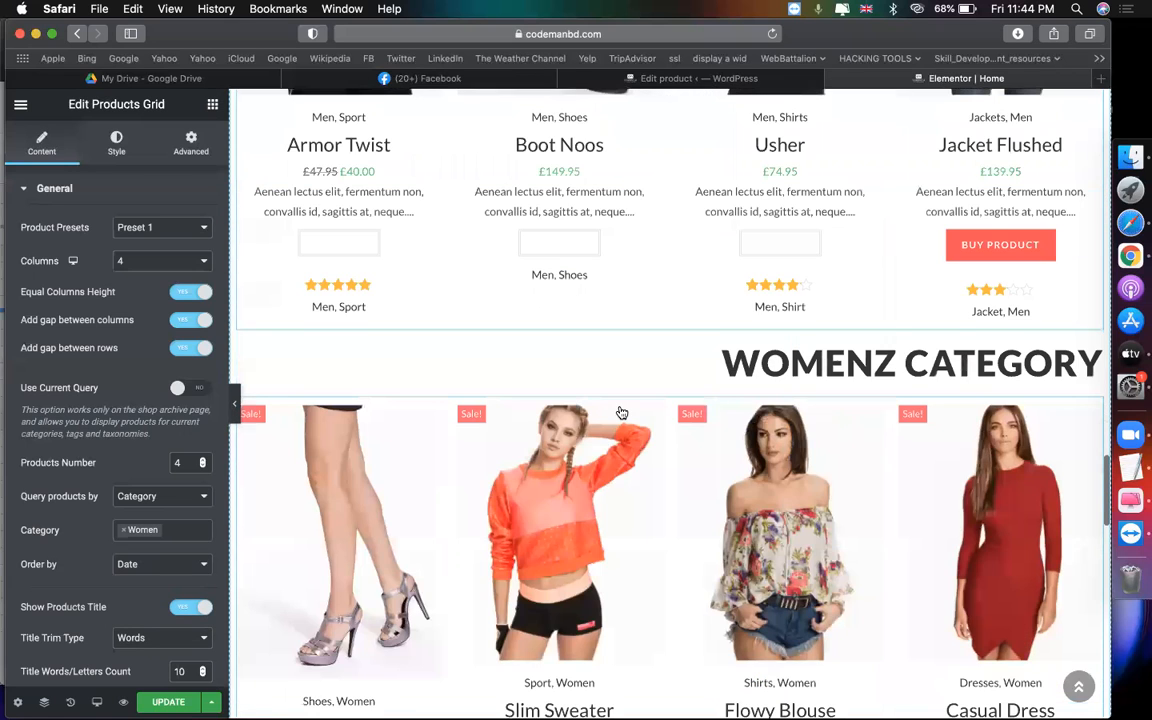
pyautogui.scroll(6, 560, 400)
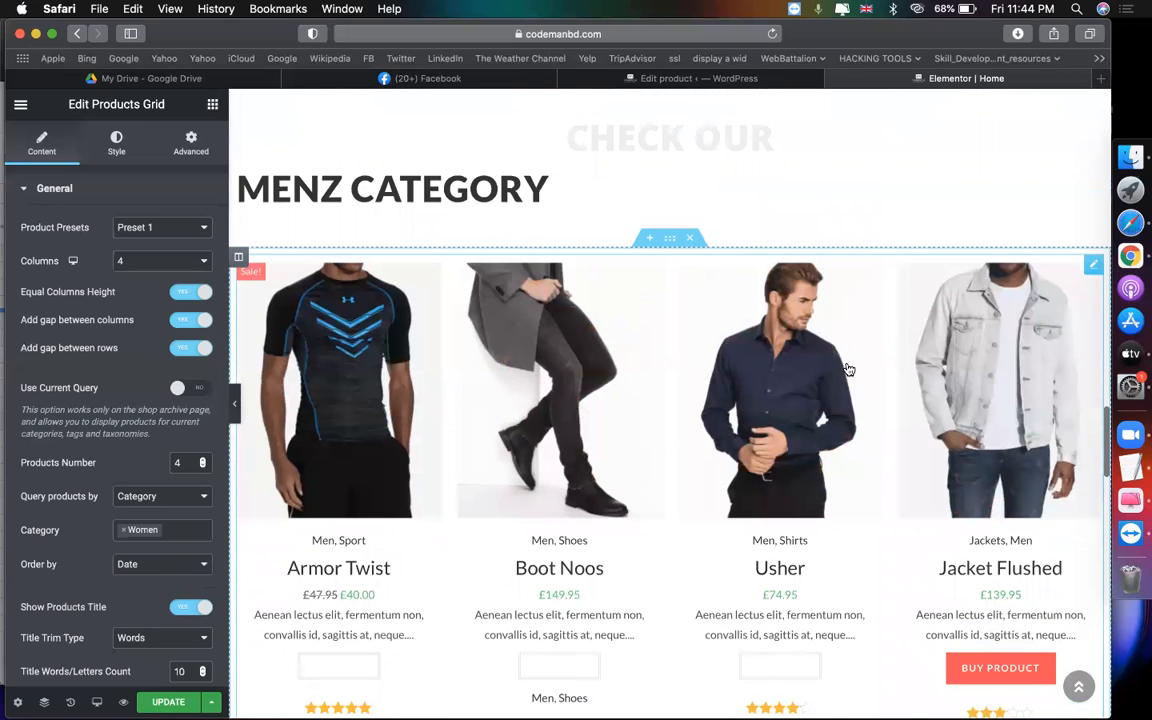
pyautogui.scroll(-10, 848, 370)
pyautogui.scroll(-5, 678, 320)
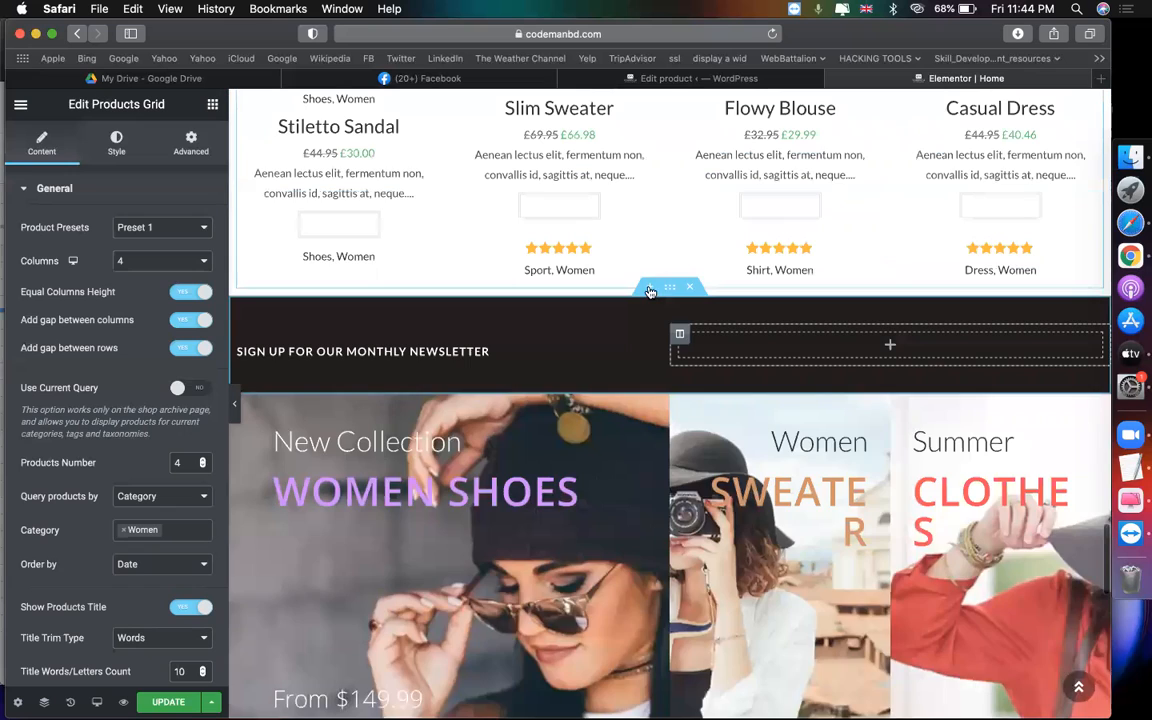
pyautogui.click(668, 287)
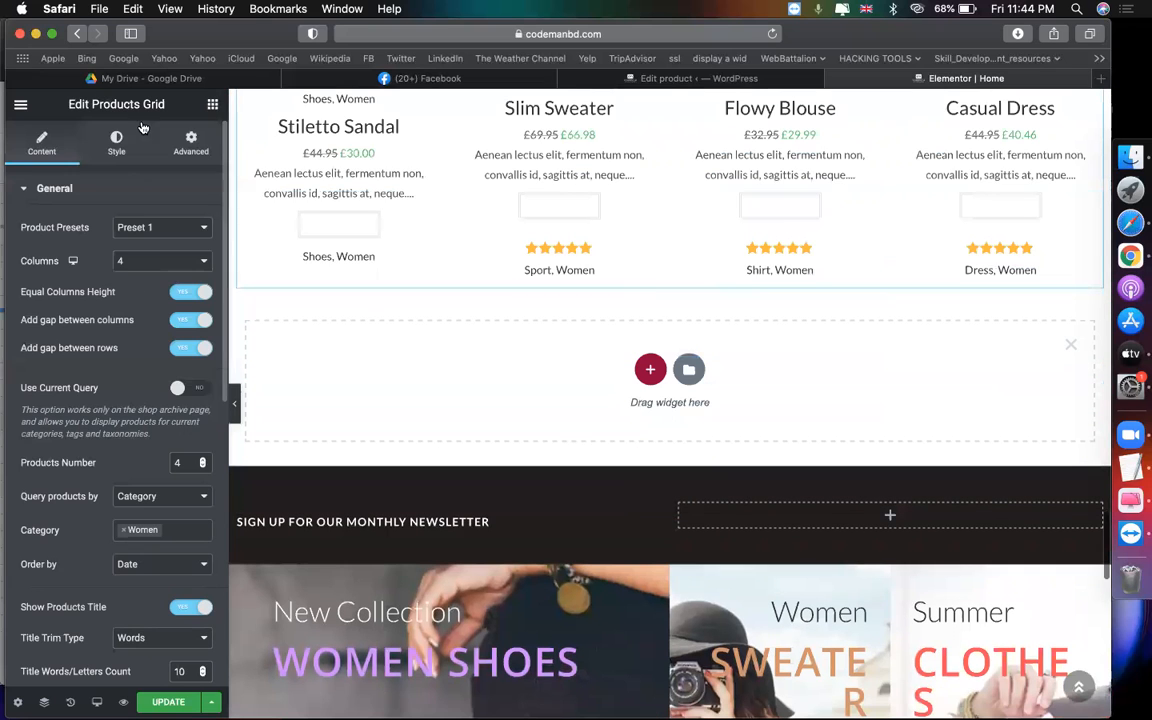
pyautogui.click(212, 104)
pyautogui.scroll(-15, 86, 536)
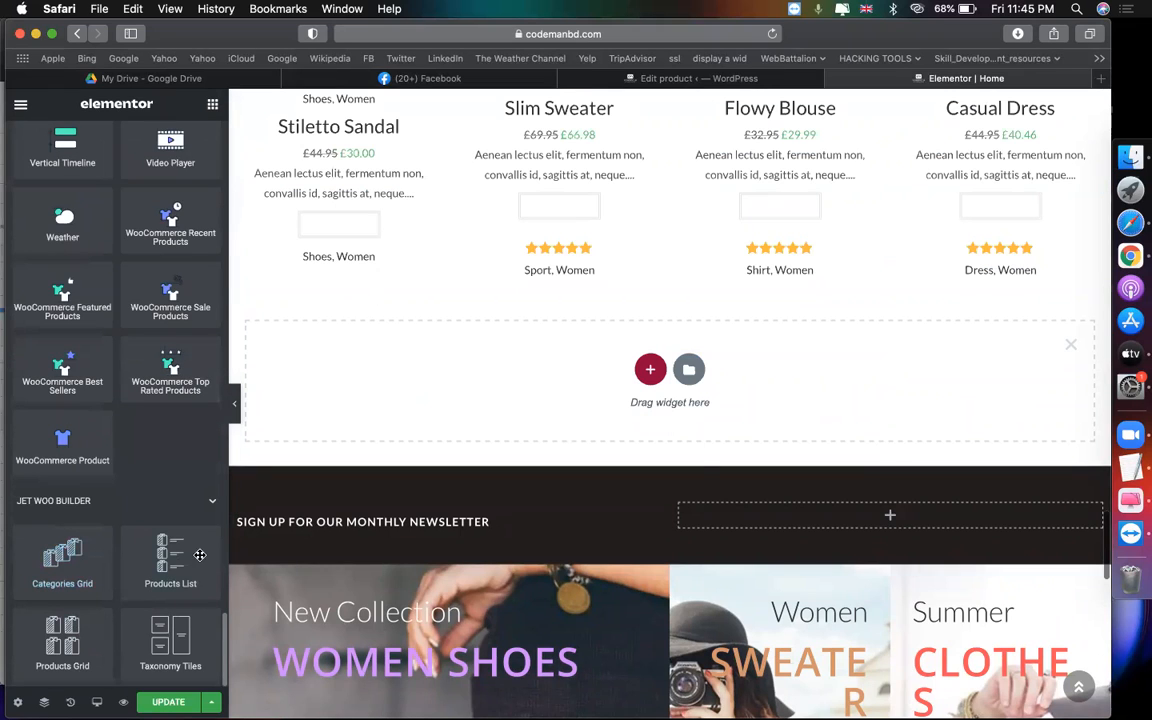
pyautogui.moveTo(461, 436); pyautogui.dragTo(533, 374)
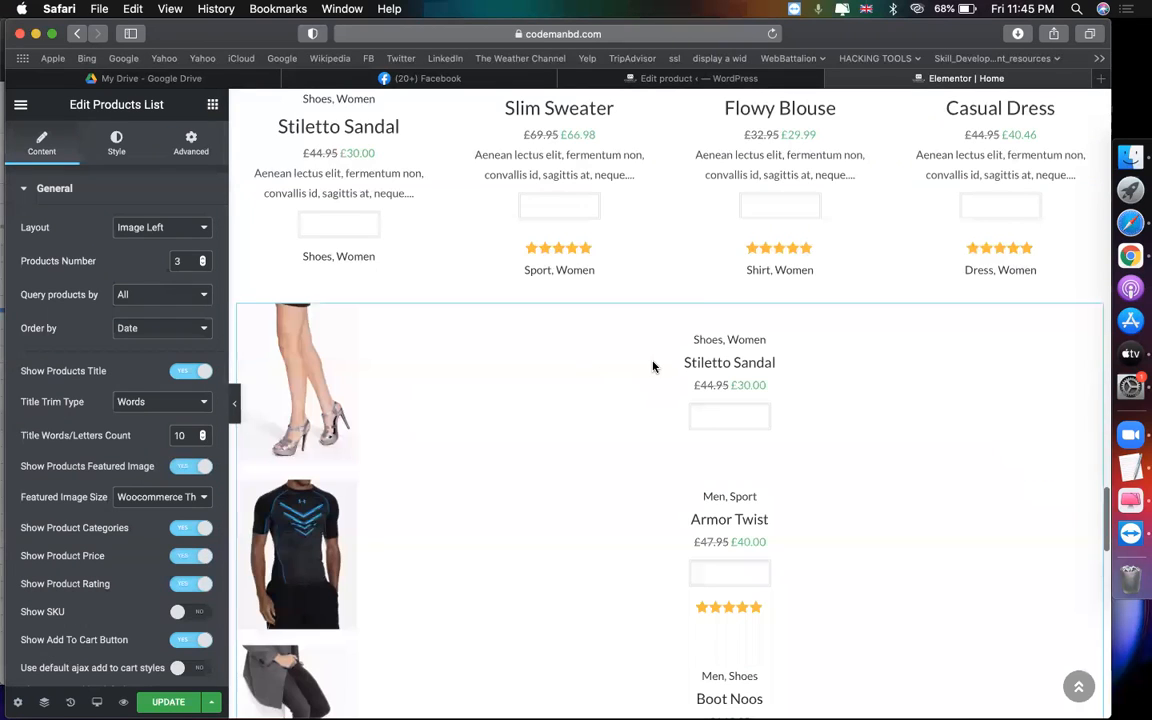
# Try to duplicate the column that holds the new Products List.
pyautogui.scroll(-5, 609, 512)
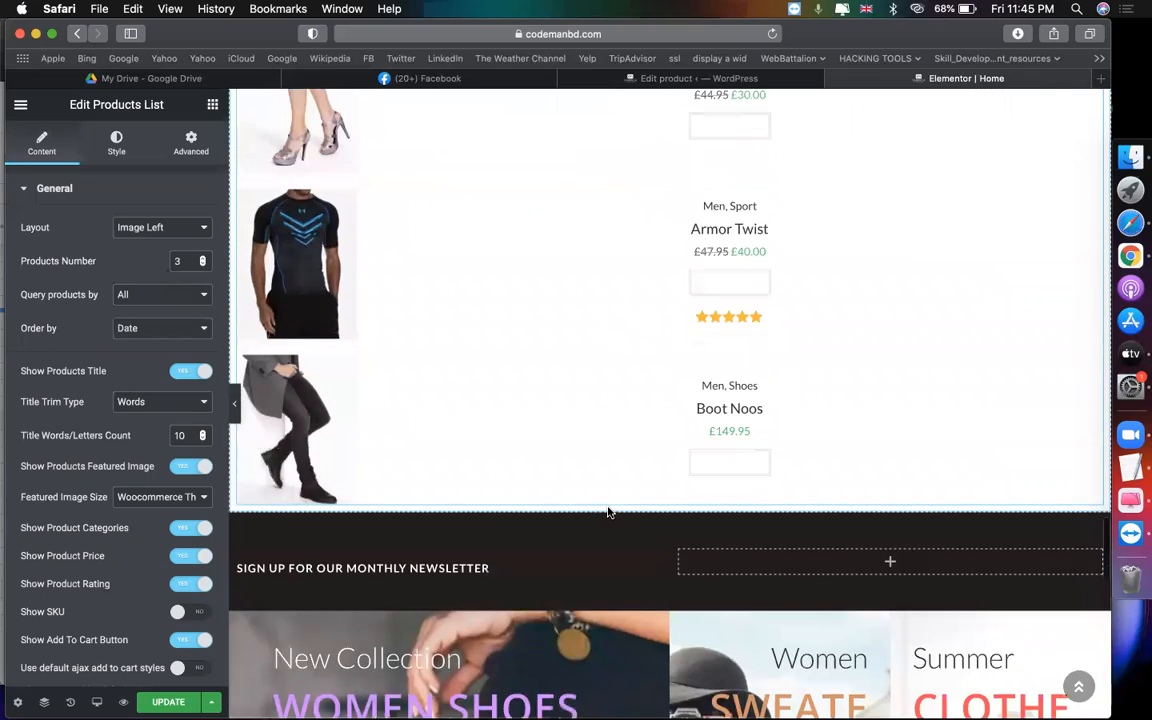
pyautogui.scroll(3, 609, 512)
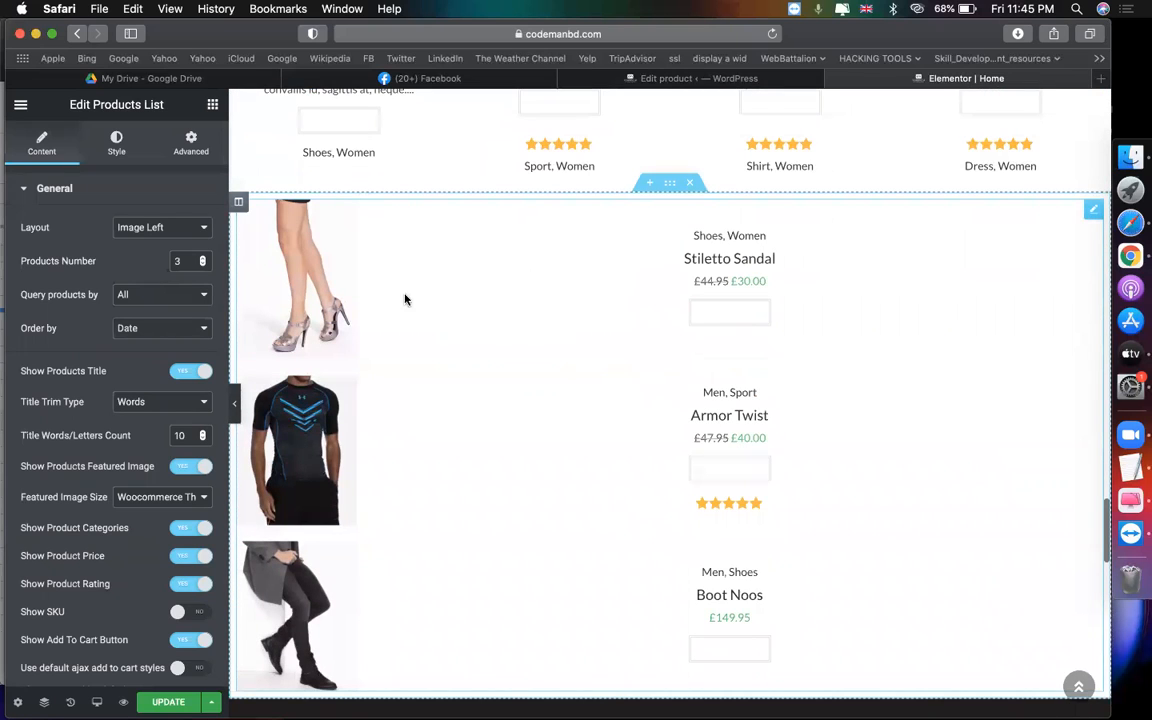
pyautogui.rightClick(243, 203)
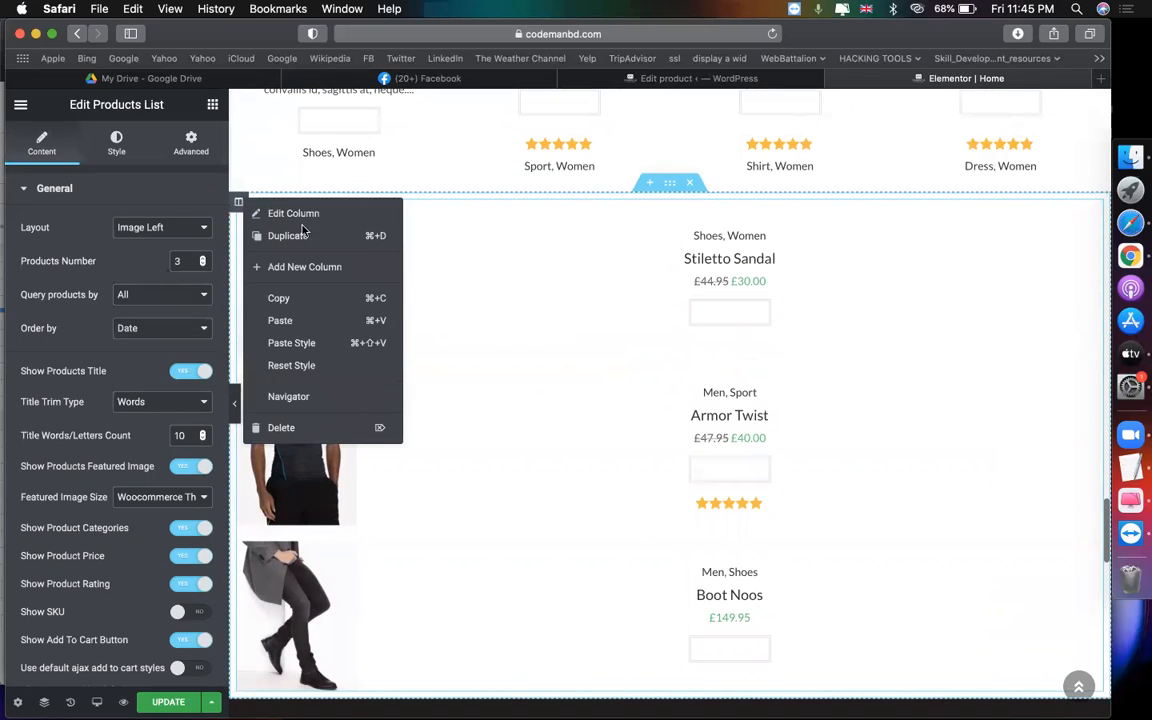
pyautogui.click(309, 236)
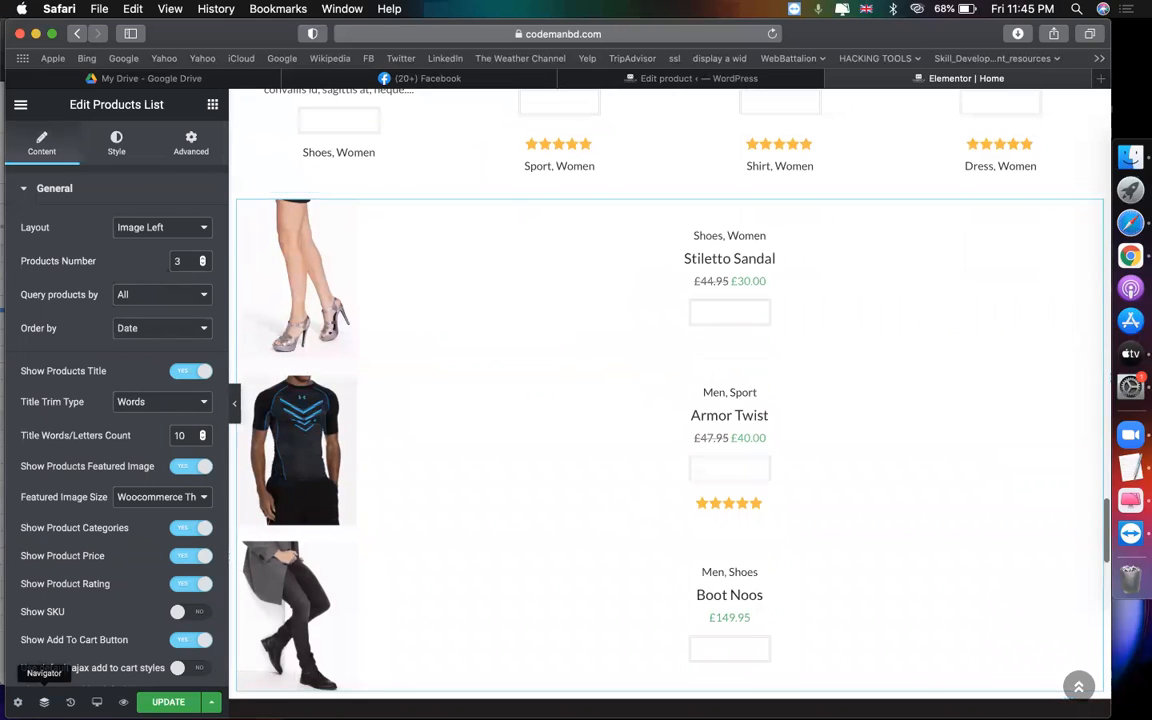
pyautogui.scroll(-4, 617, 440)
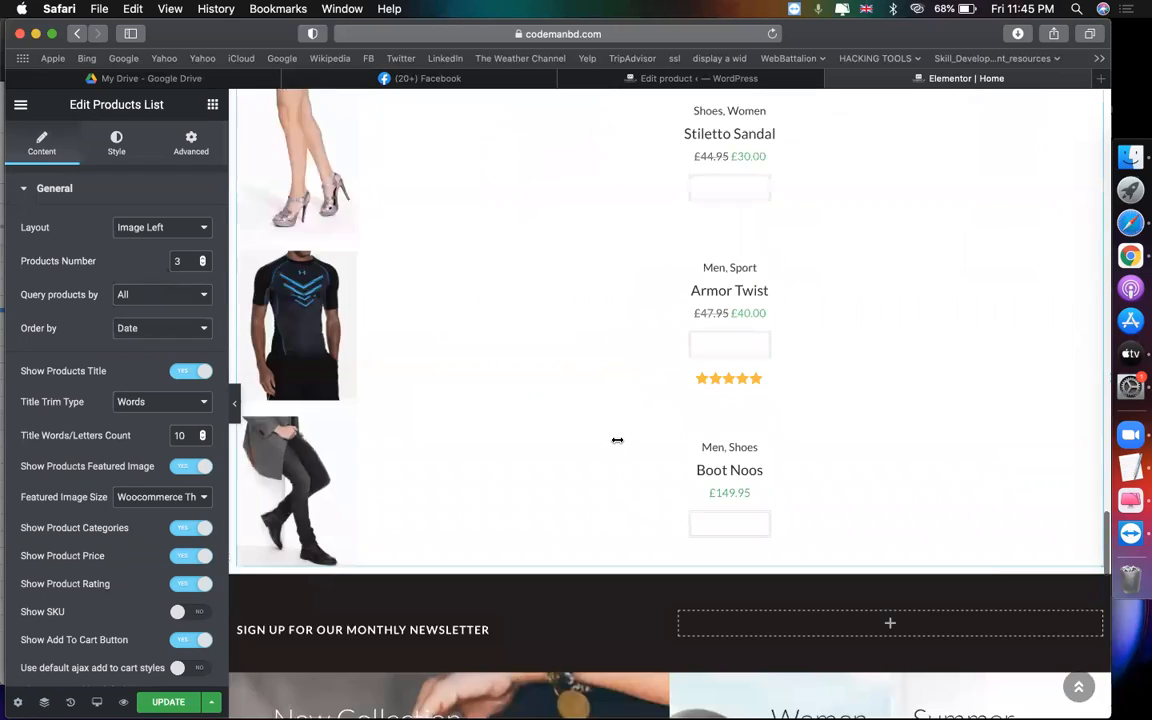
pyautogui.scroll(6, 617, 440)
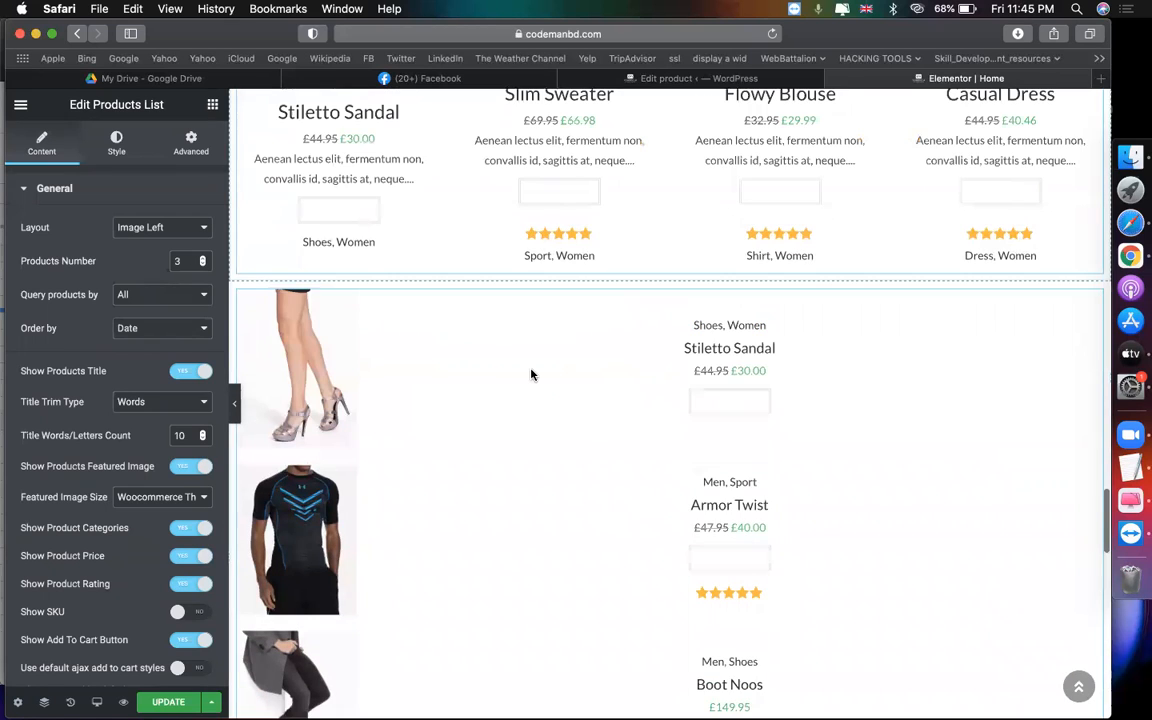
pyautogui.click(630, 227)
pyautogui.click(342, 506)
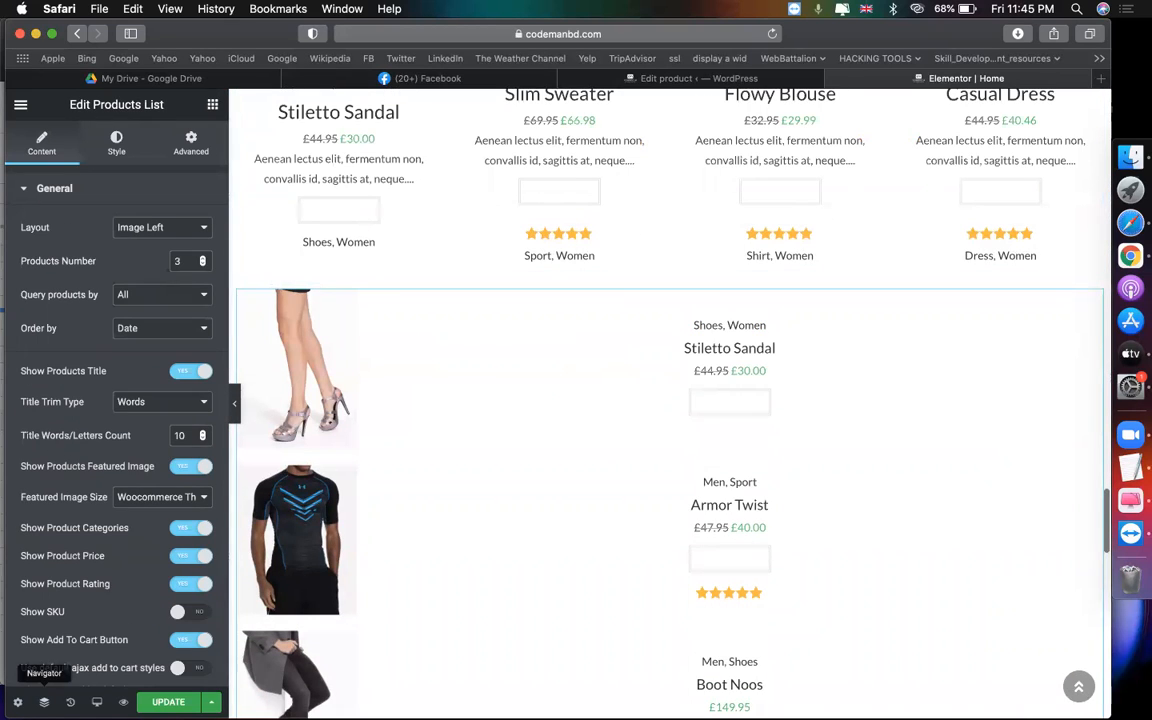
# Use the Navigator to duplicate the Products List column within its section, then close the Navigator.
pyautogui.click(44, 702)
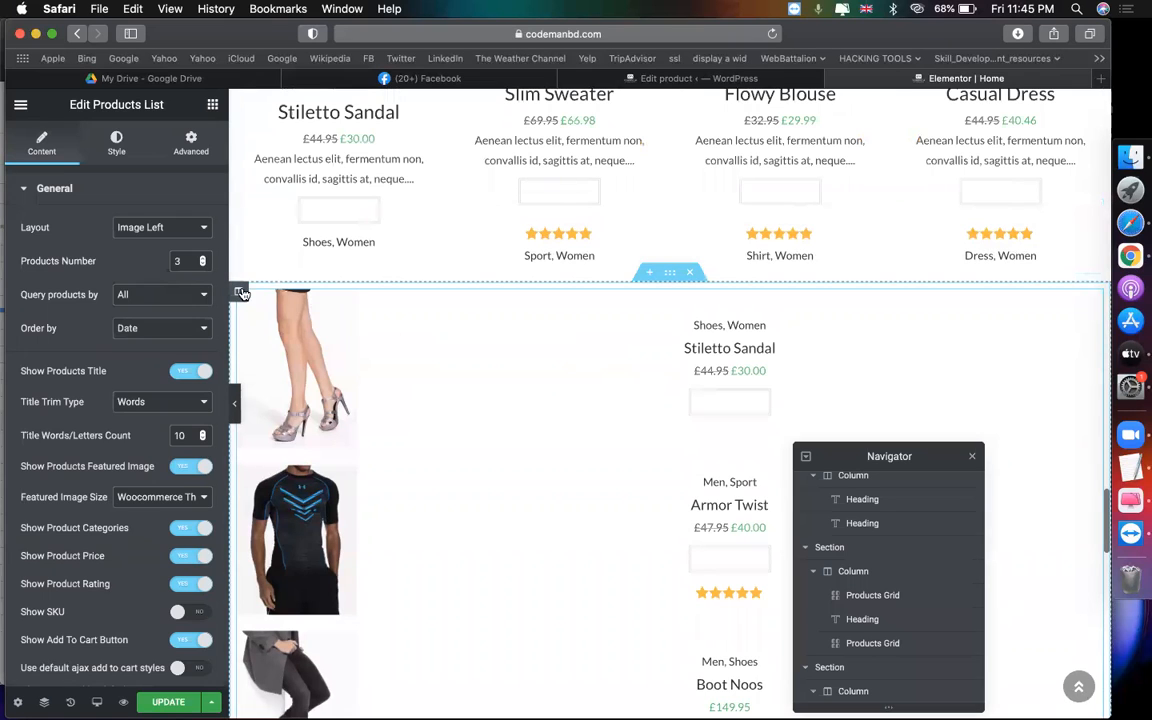
pyautogui.click(238, 291)
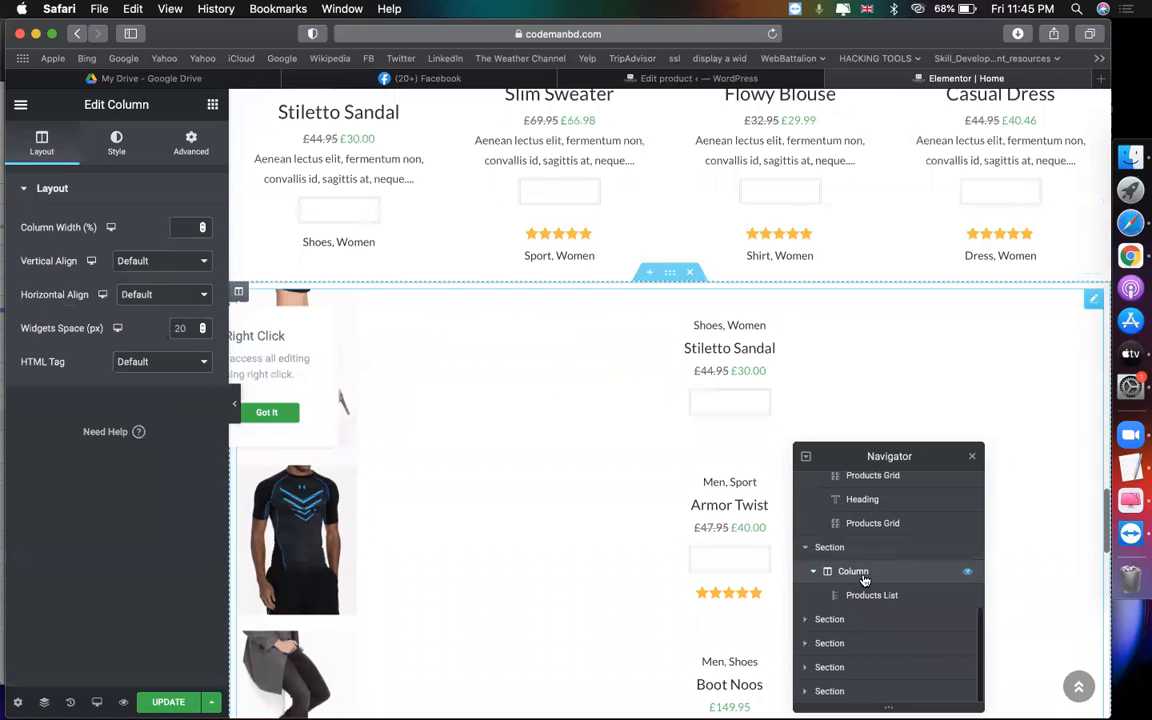
pyautogui.rightClick(865, 579)
pyautogui.click(880, 542)
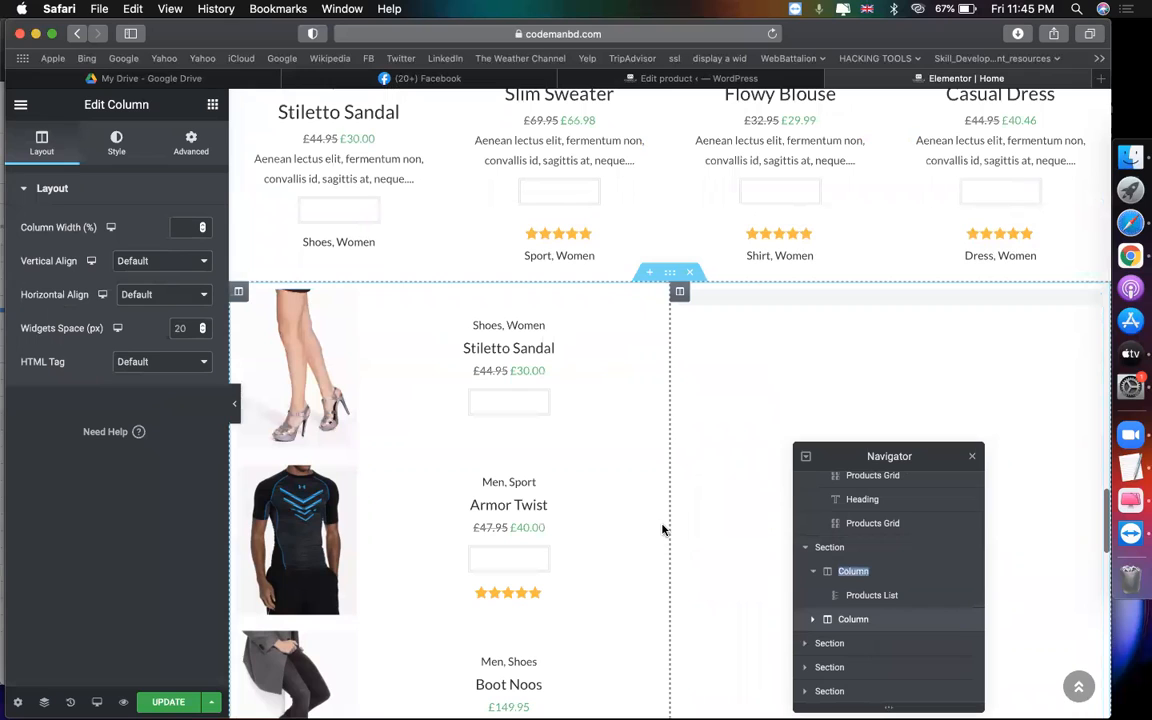
pyautogui.click(973, 459)
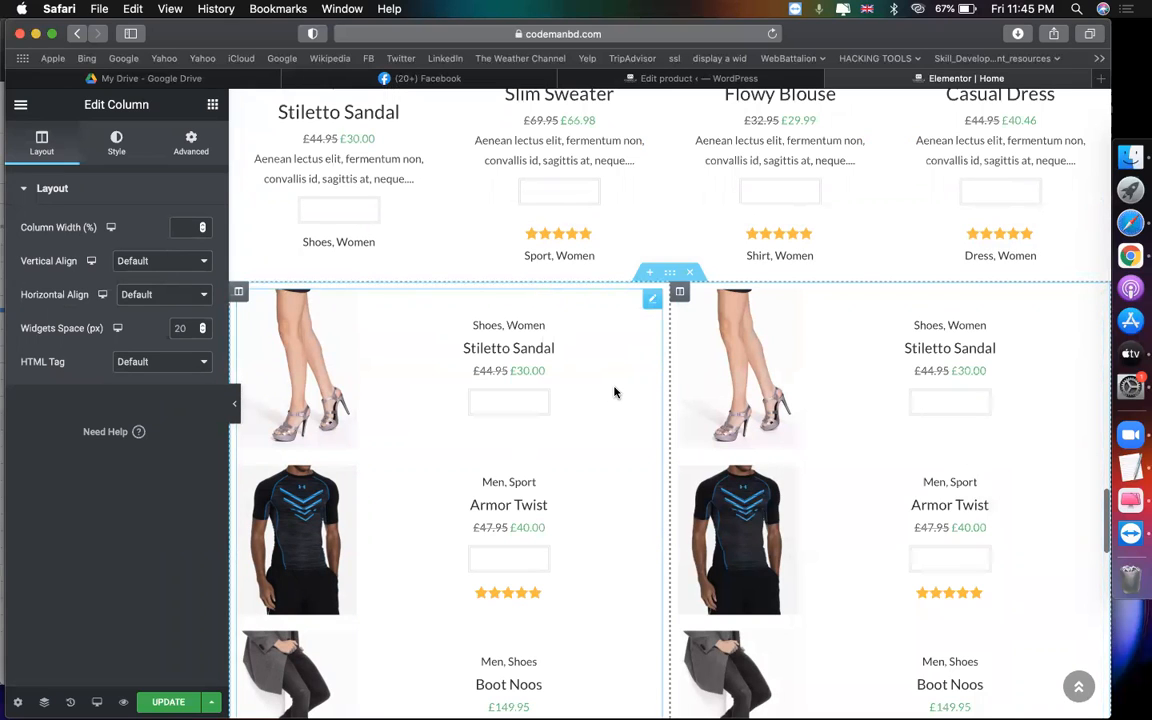
# Set the original column's Products List to query products by Category, using the Shirts category.
pyautogui.click(651, 302)
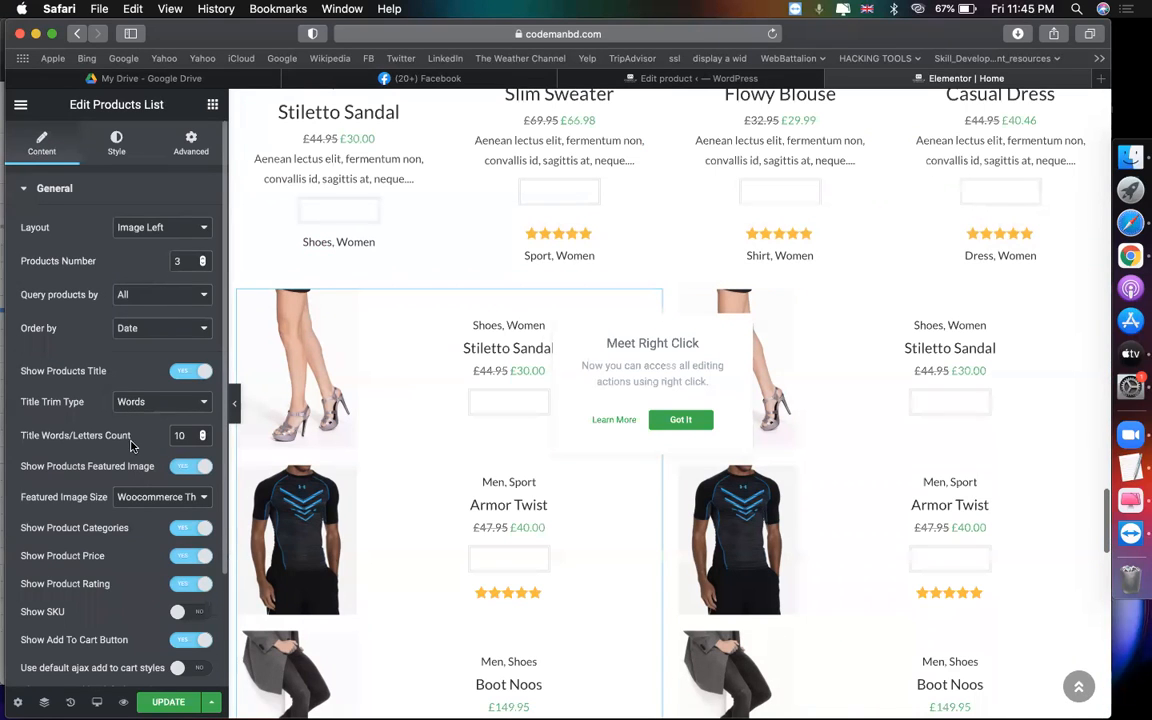
pyautogui.scroll(-3, 137, 365)
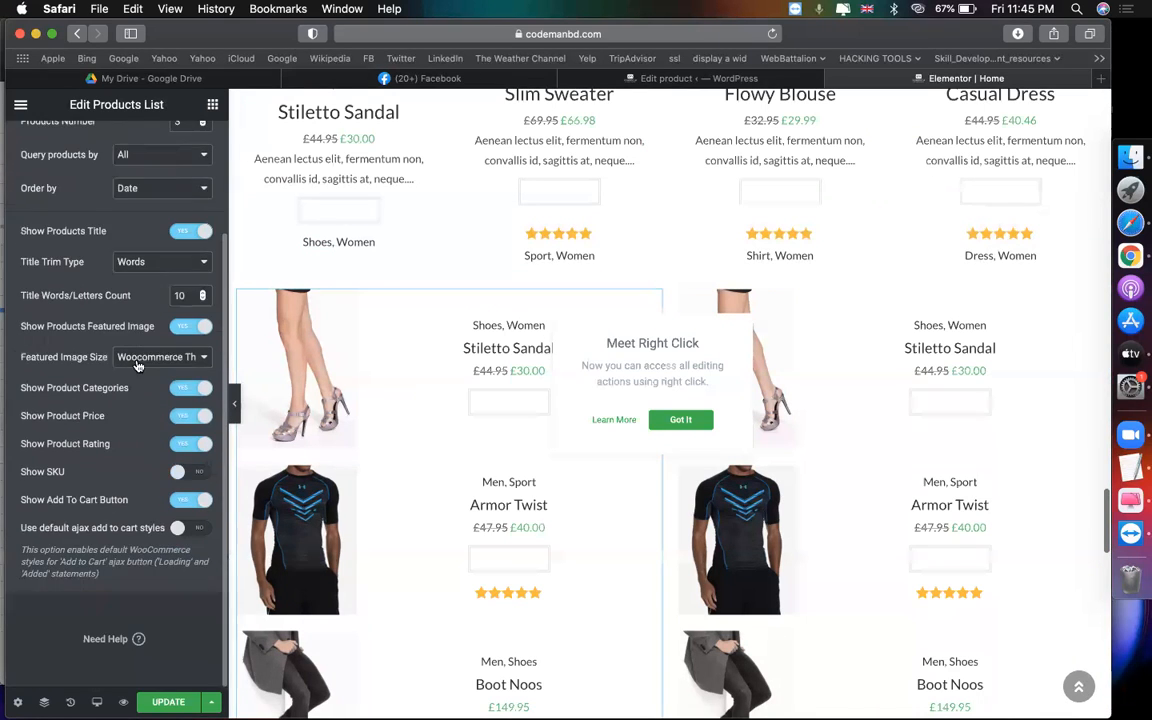
pyautogui.scroll(3, 116, 374)
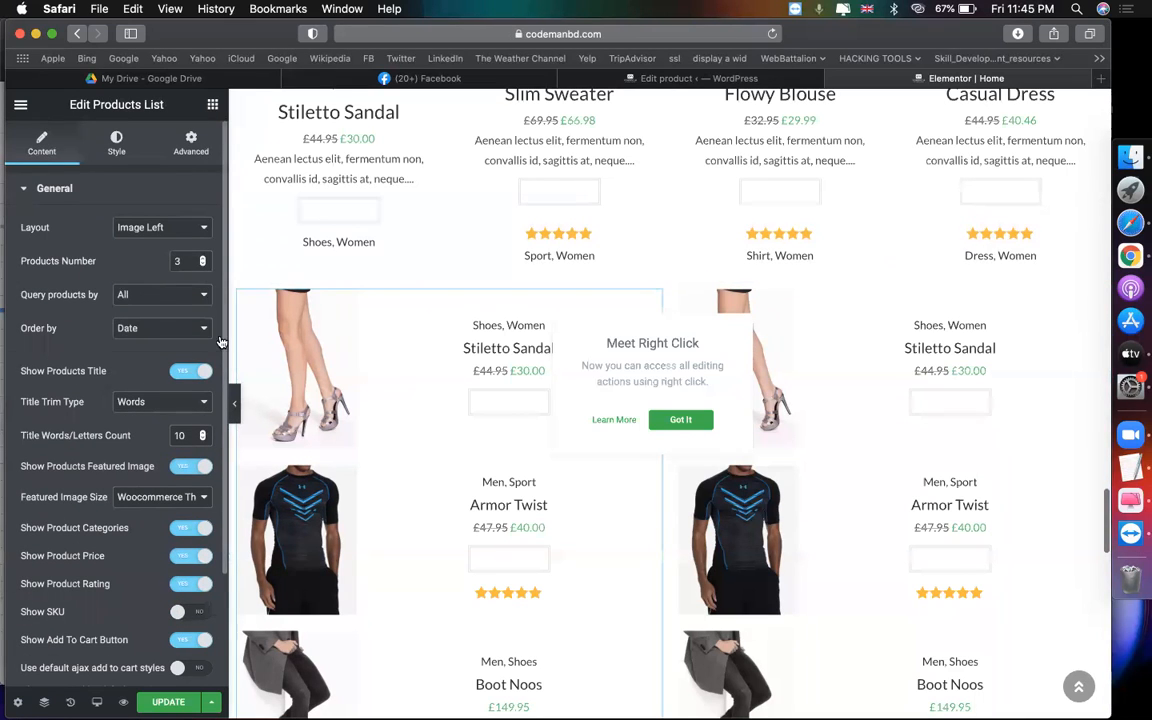
pyautogui.click(156, 296)
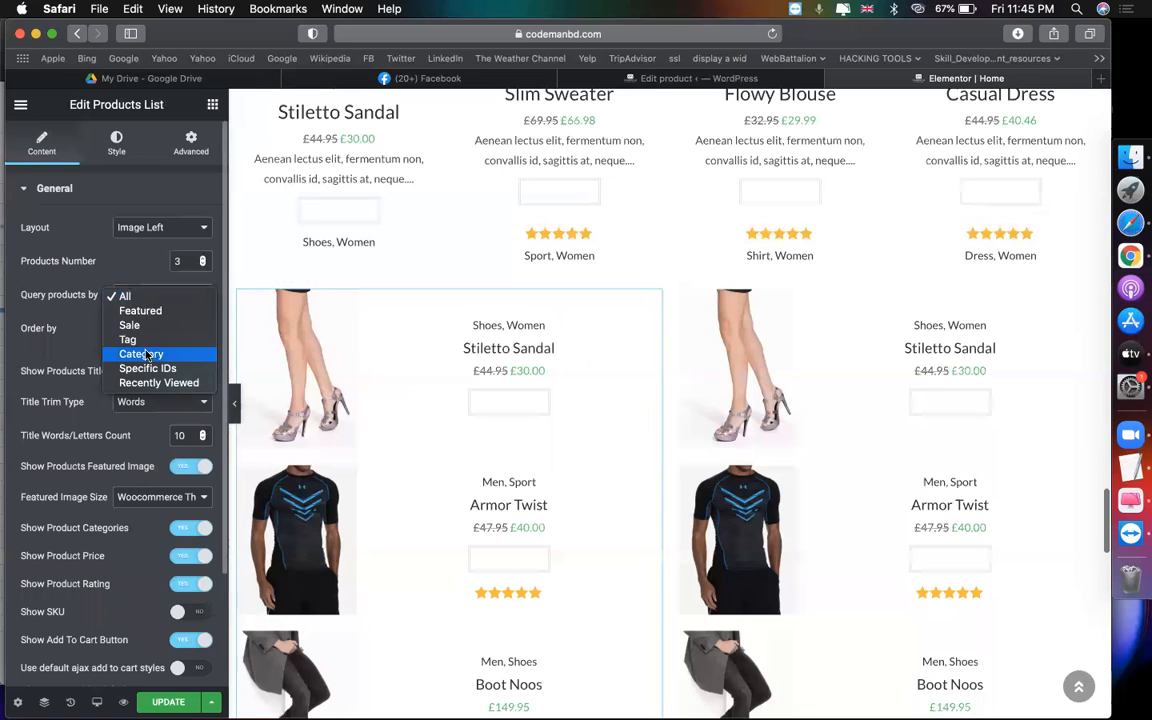
pyautogui.click(141, 354)
pyautogui.click(142, 330)
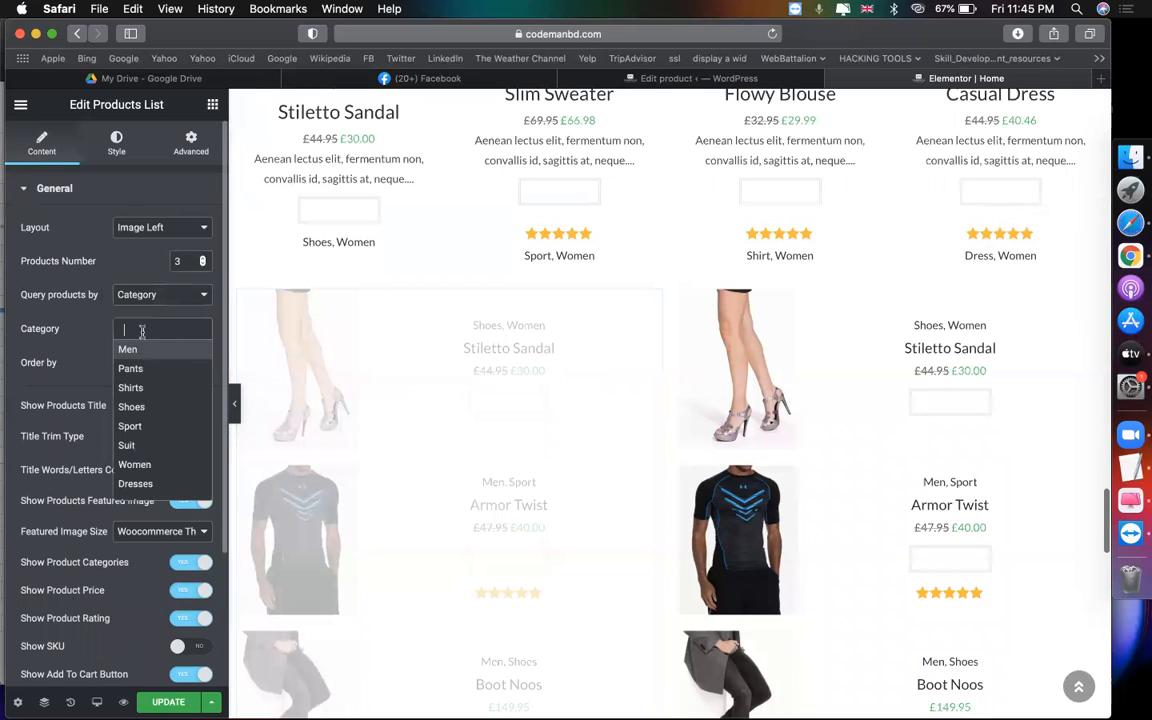
pyautogui.click(145, 389)
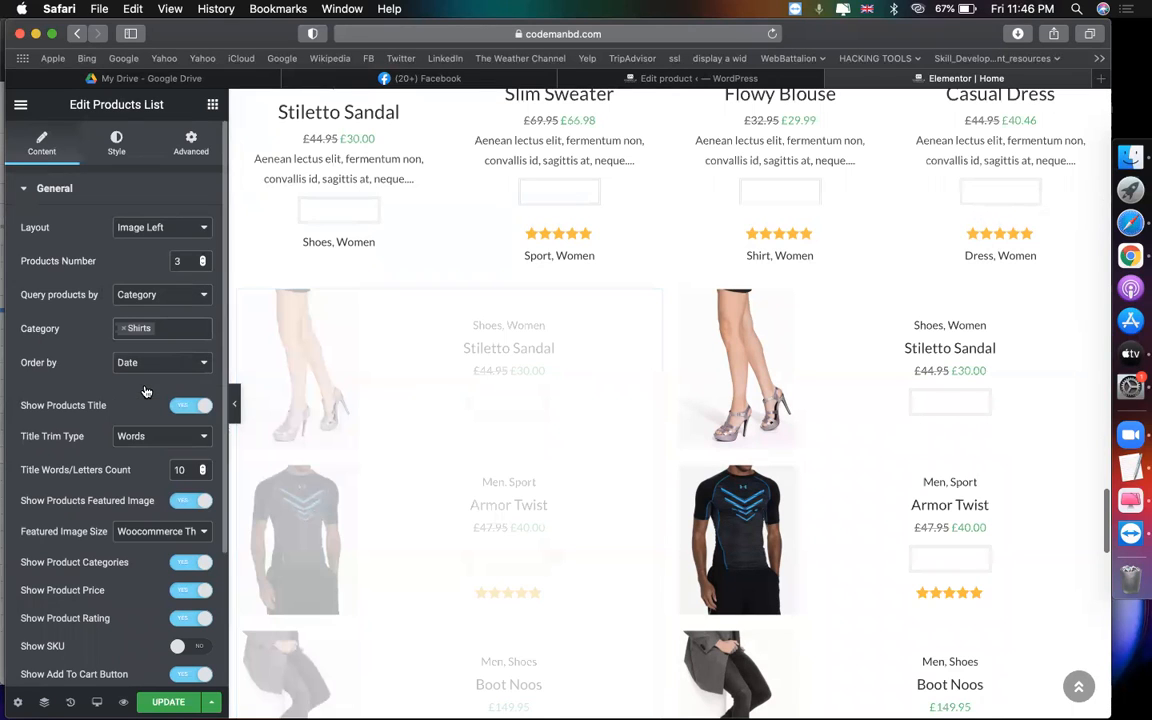
# Set the duplicated column's Products List to query products by Category, using the Shoes category.
pyautogui.click(912, 376)
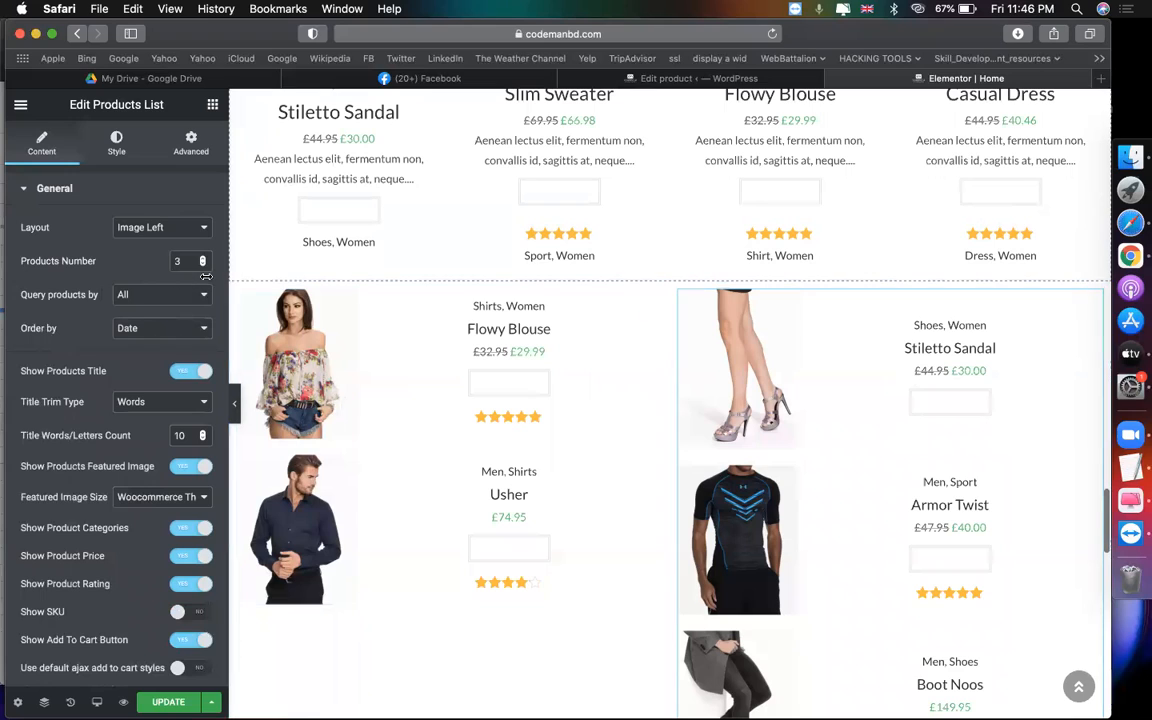
pyautogui.click(155, 300)
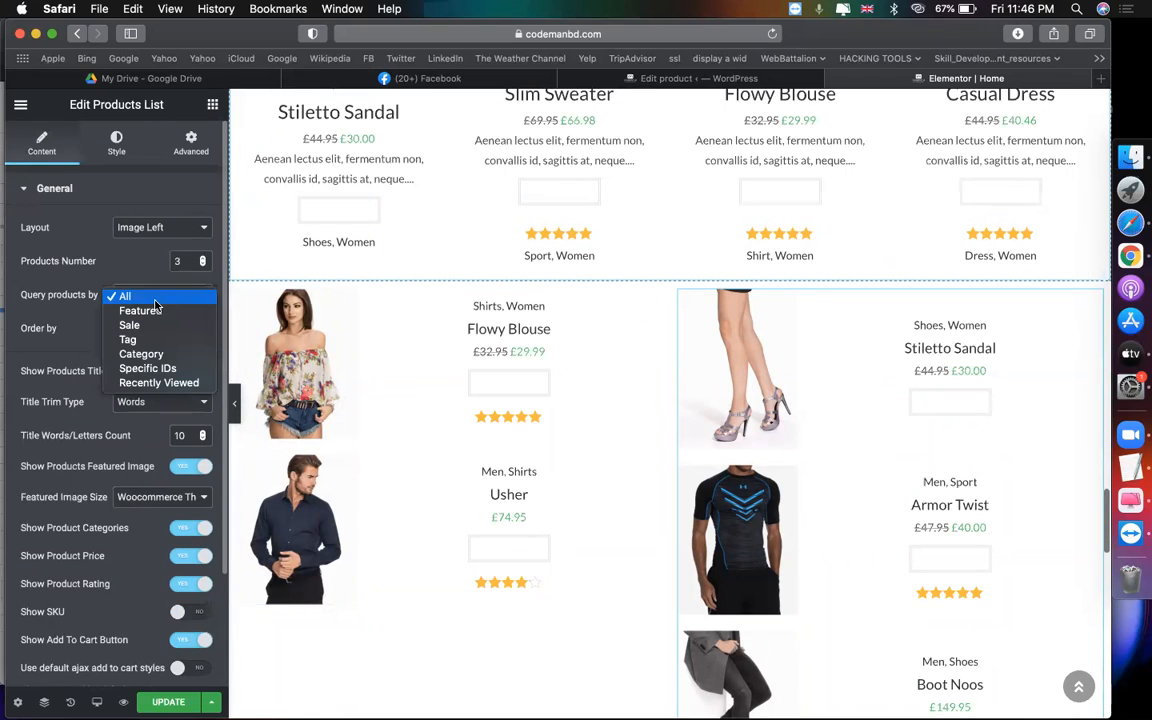
pyautogui.click(157, 352)
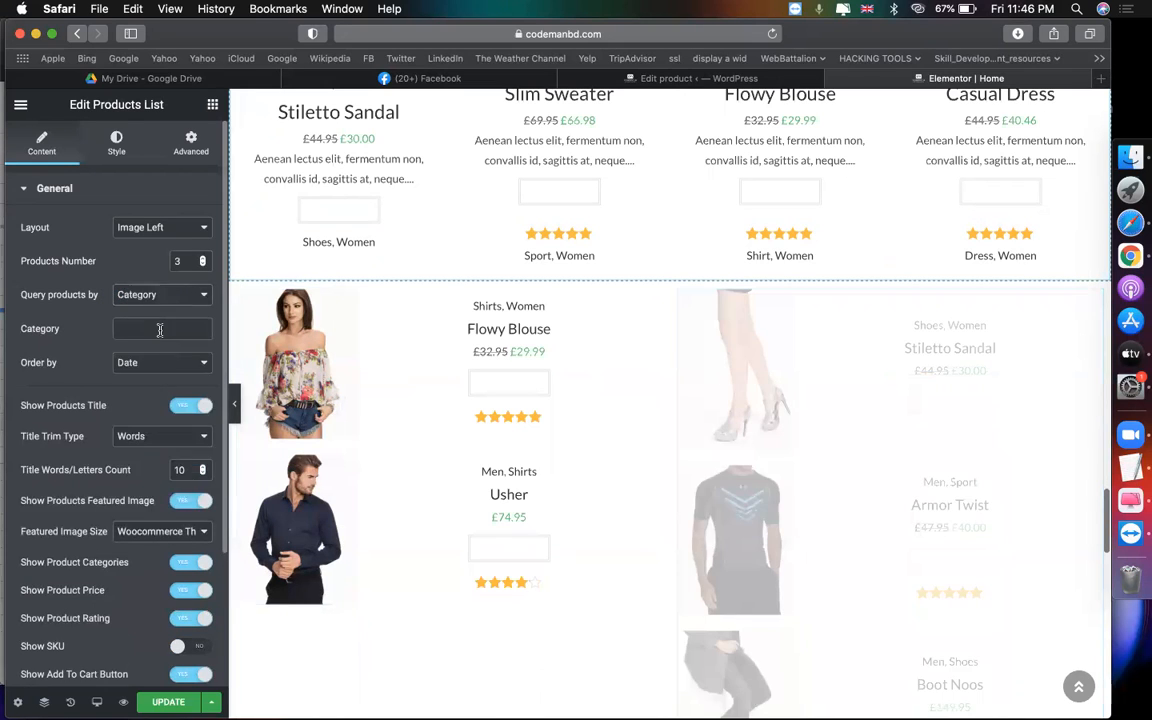
pyautogui.click(160, 330)
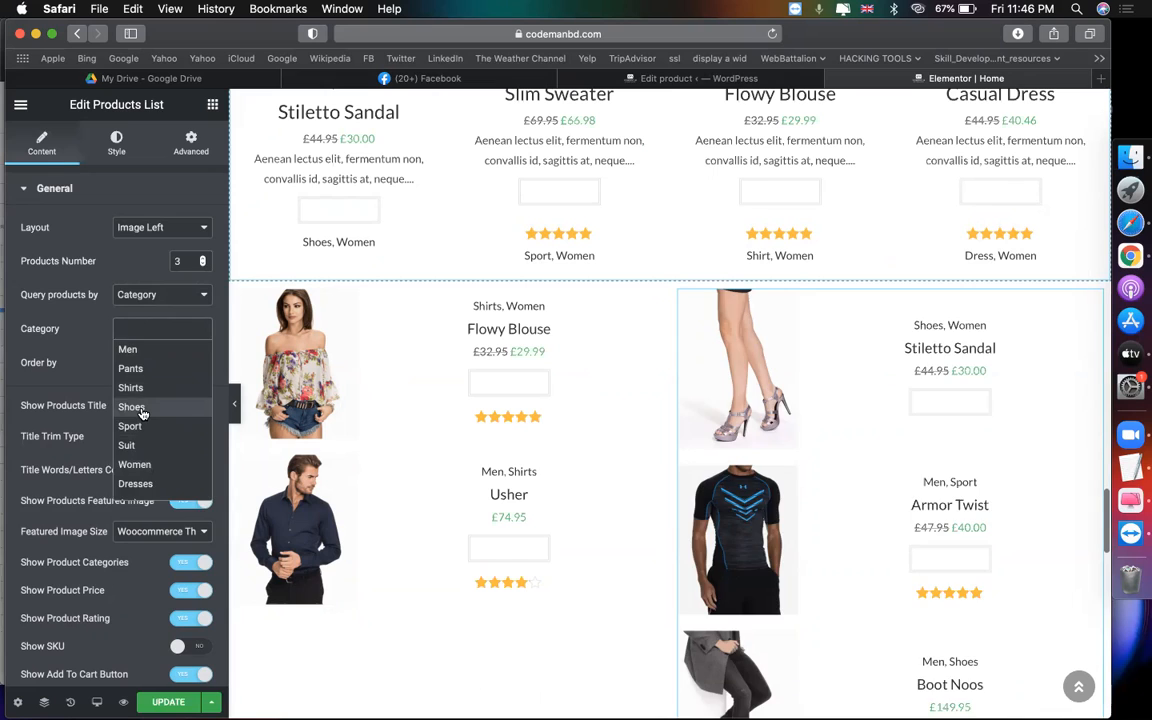
pyautogui.click(141, 406)
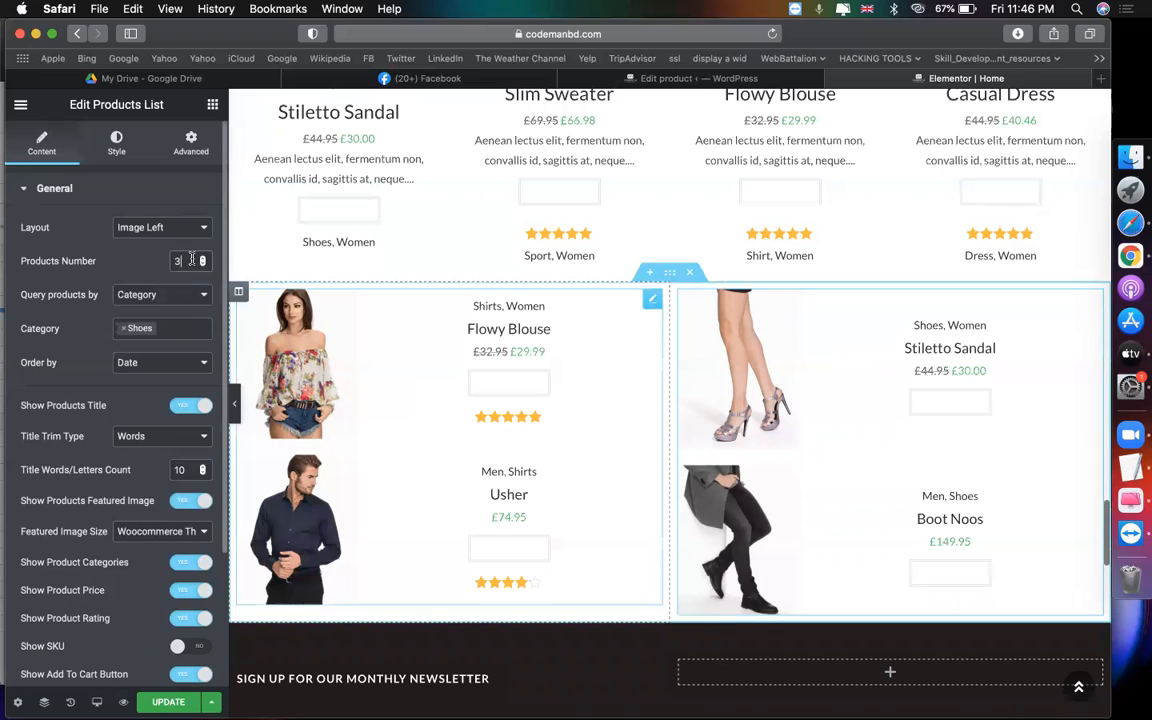
pyautogui.scroll(-2, 383, 420)
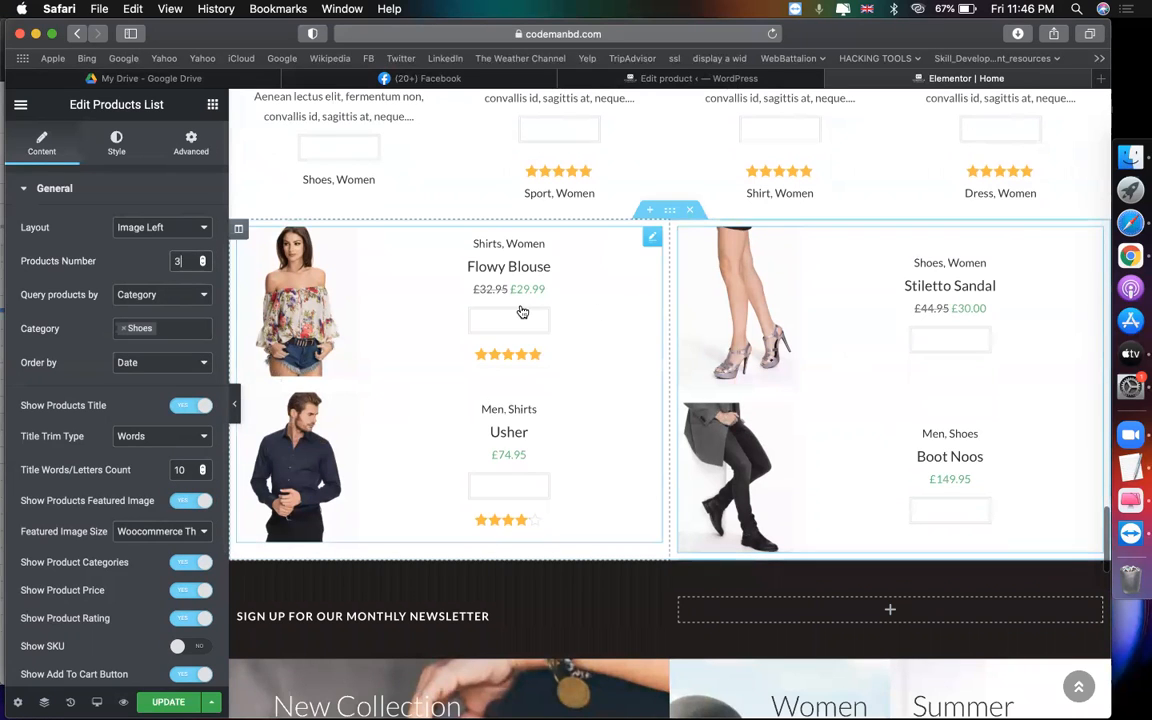
# Examine the Women product grid and the Shirts and Shoes product lists below it.
pyautogui.scroll(1, 521, 309)
pyautogui.scroll(3, 462, 316)
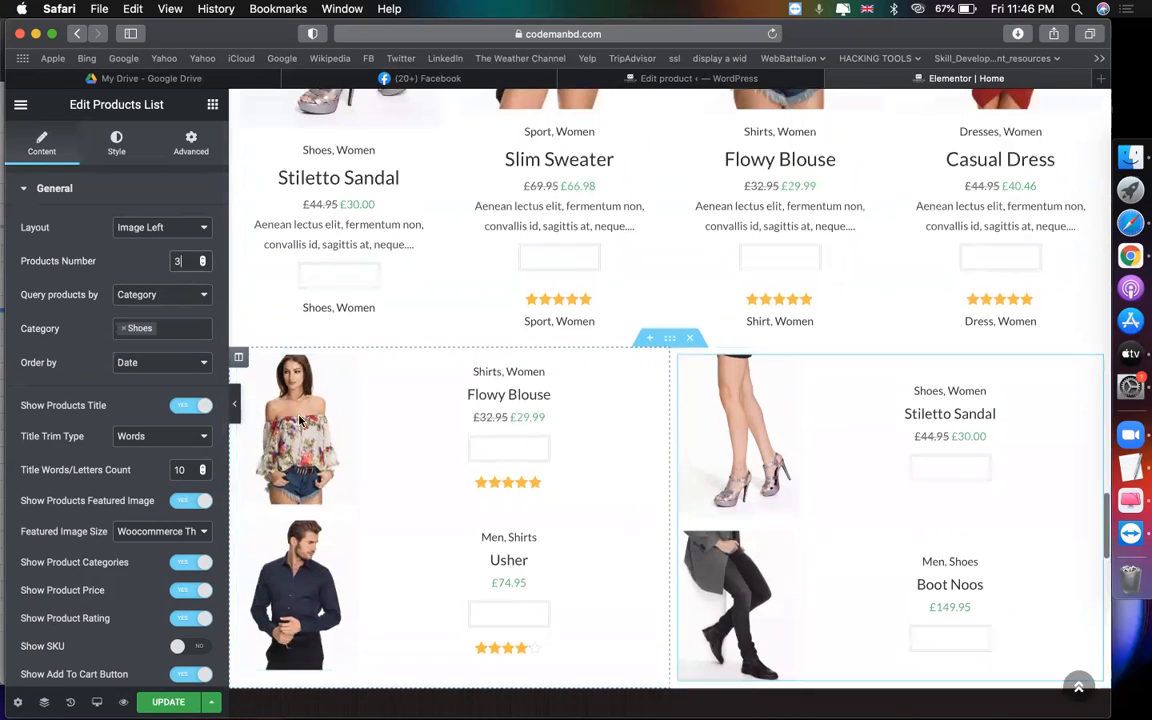
pyautogui.scroll(1, 327, 213)
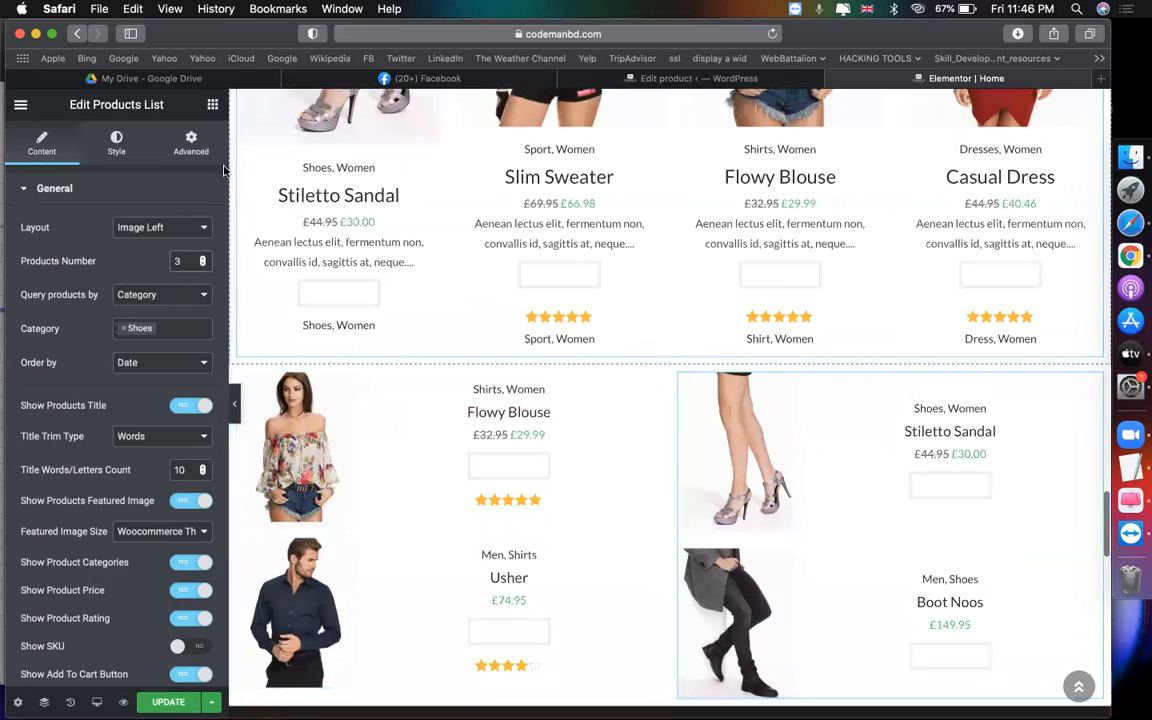
pyautogui.scroll(5, 459, 241)
pyautogui.scroll(-4, 459, 241)
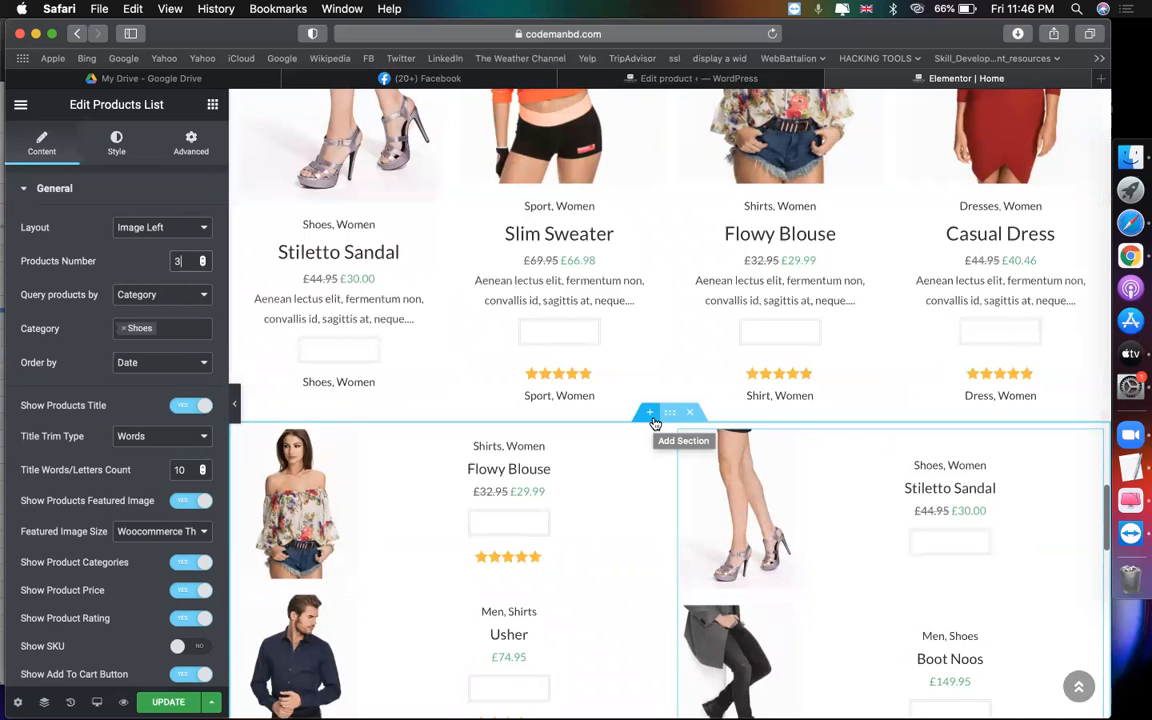
pyautogui.scroll(5, 655, 424)
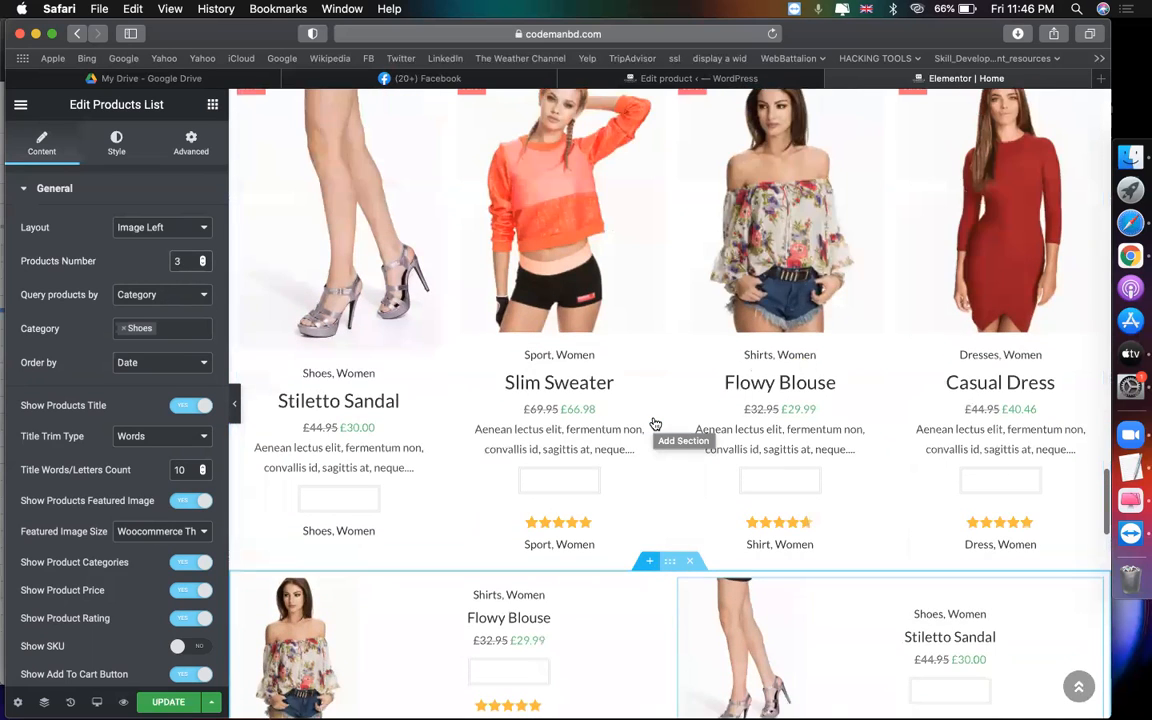
pyautogui.scroll(-4, 655, 424)
pyautogui.scroll(4, 655, 424)
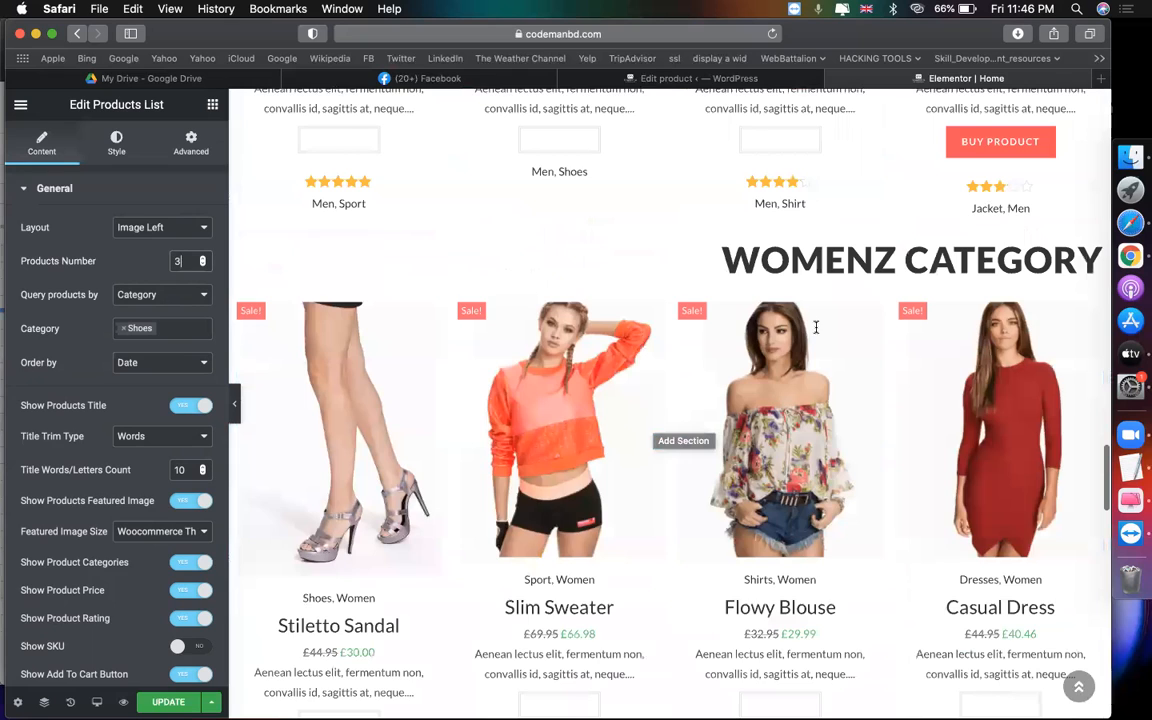
# Copy the WOMENZ CATEGORY heading through the Navigator.
pyautogui.scroll(1, 816, 327)
pyautogui.rightClick(816, 328)
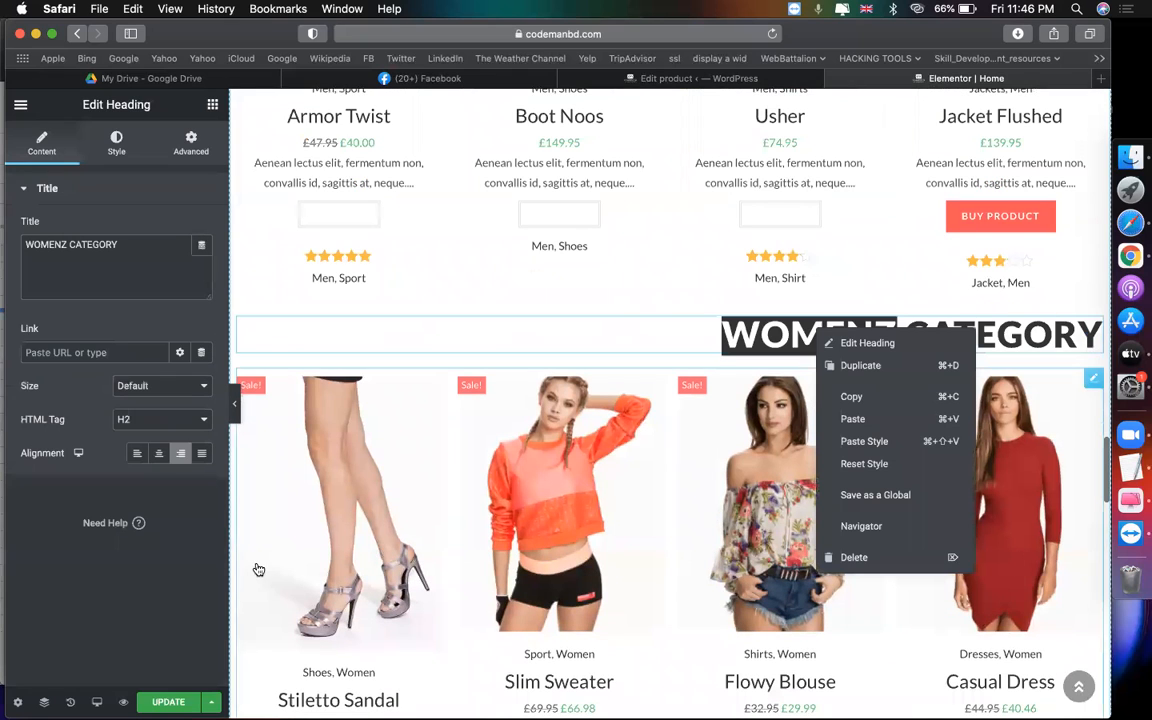
pyautogui.click(44, 703)
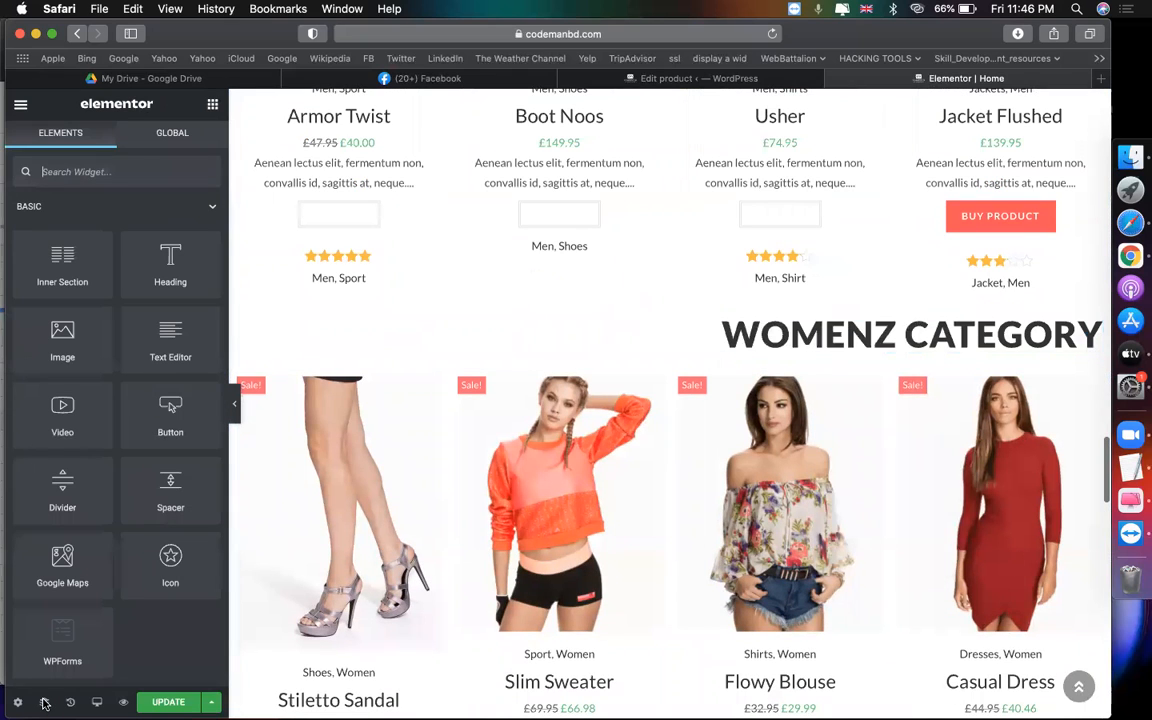
pyautogui.click(44, 703)
pyautogui.click(848, 328)
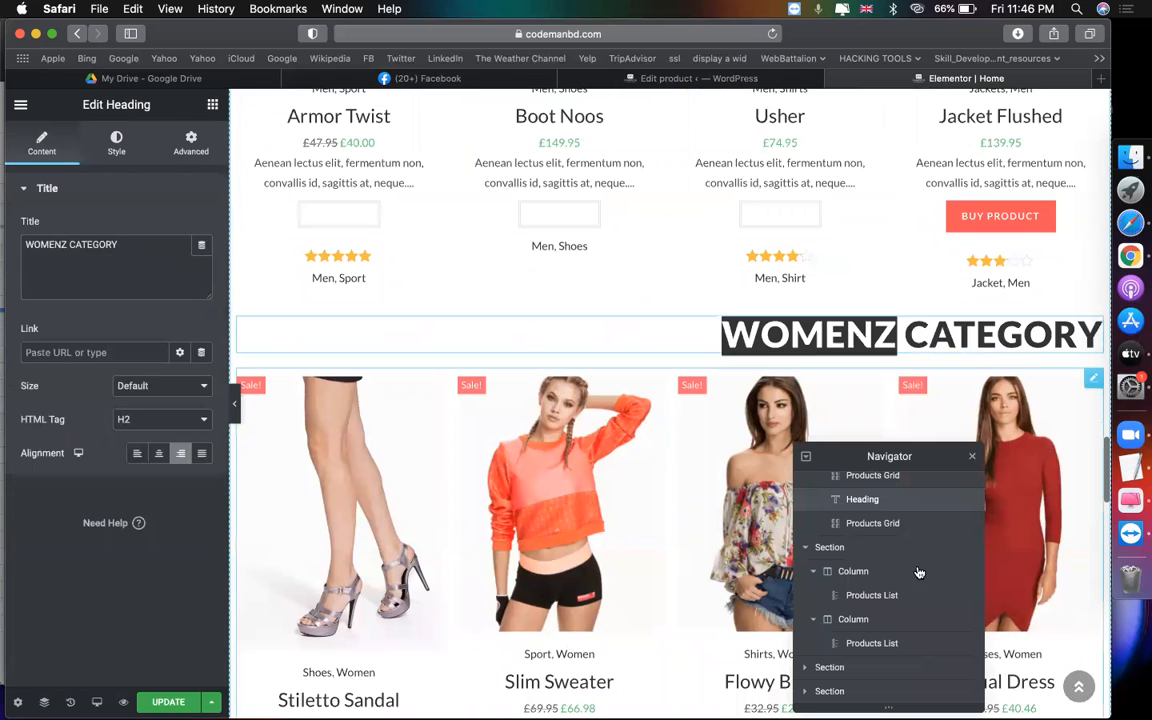
pyautogui.rightClick(897, 506)
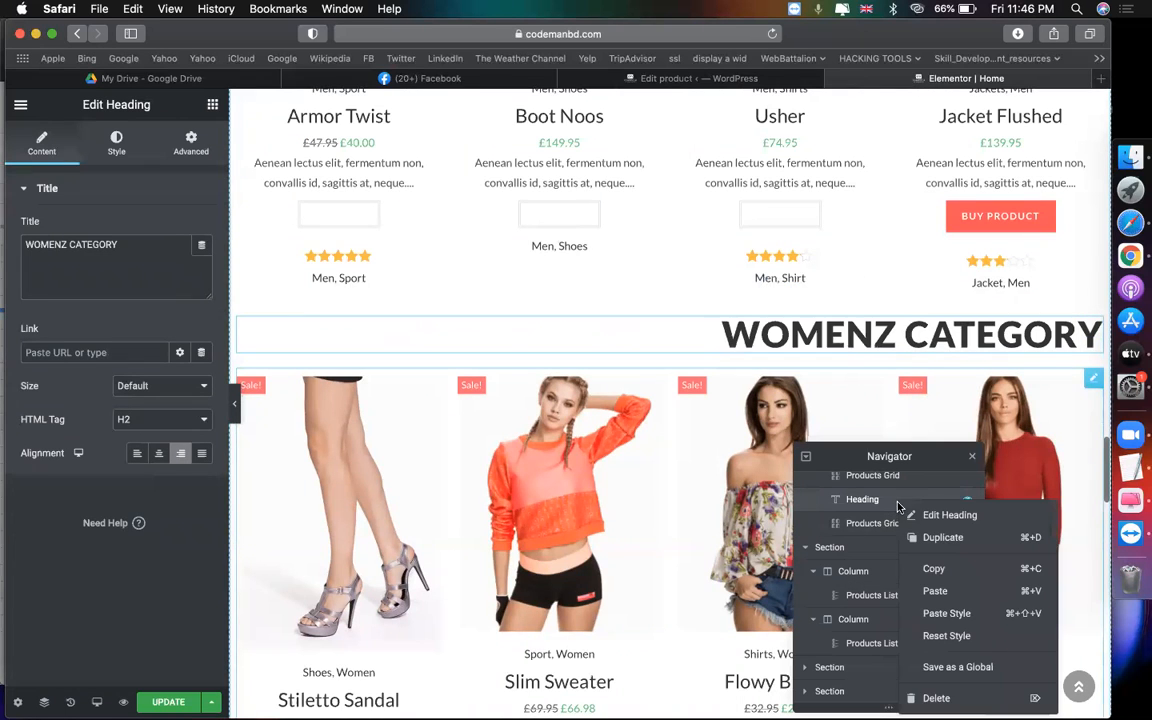
pyautogui.click(933, 568)
# Paste the copied heading into the Shirts Products List column and place it above the list.
pyautogui.scroll(-5, 550, 587)
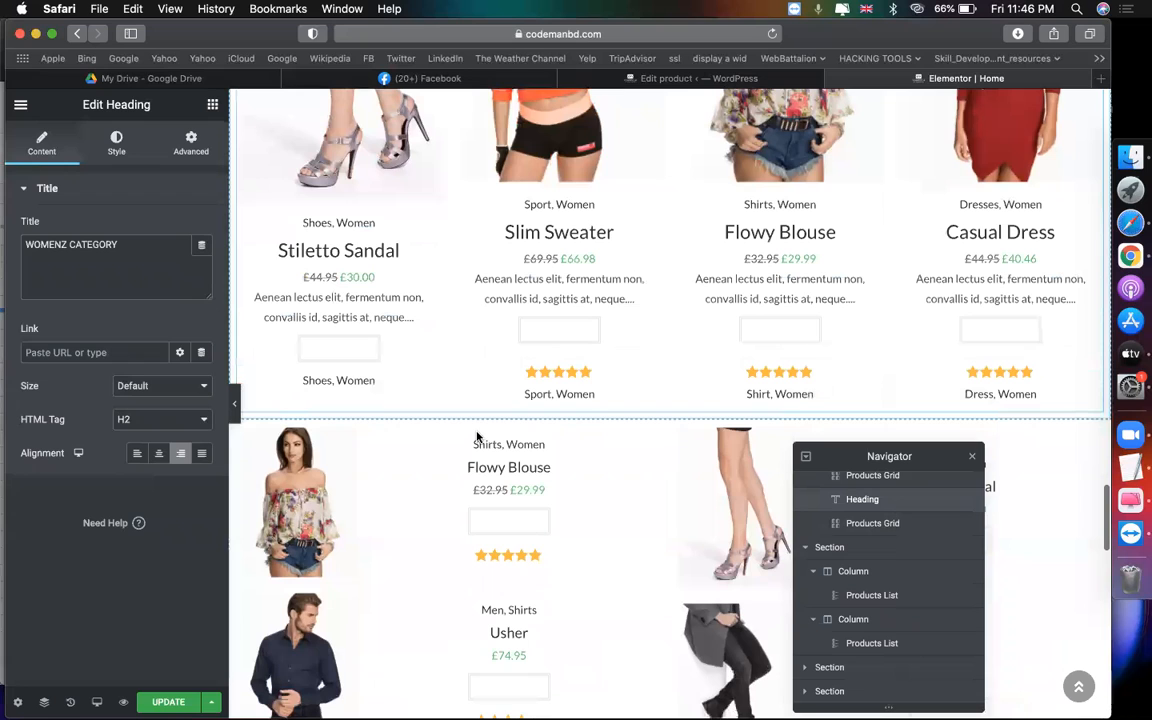
pyautogui.click(876, 596)
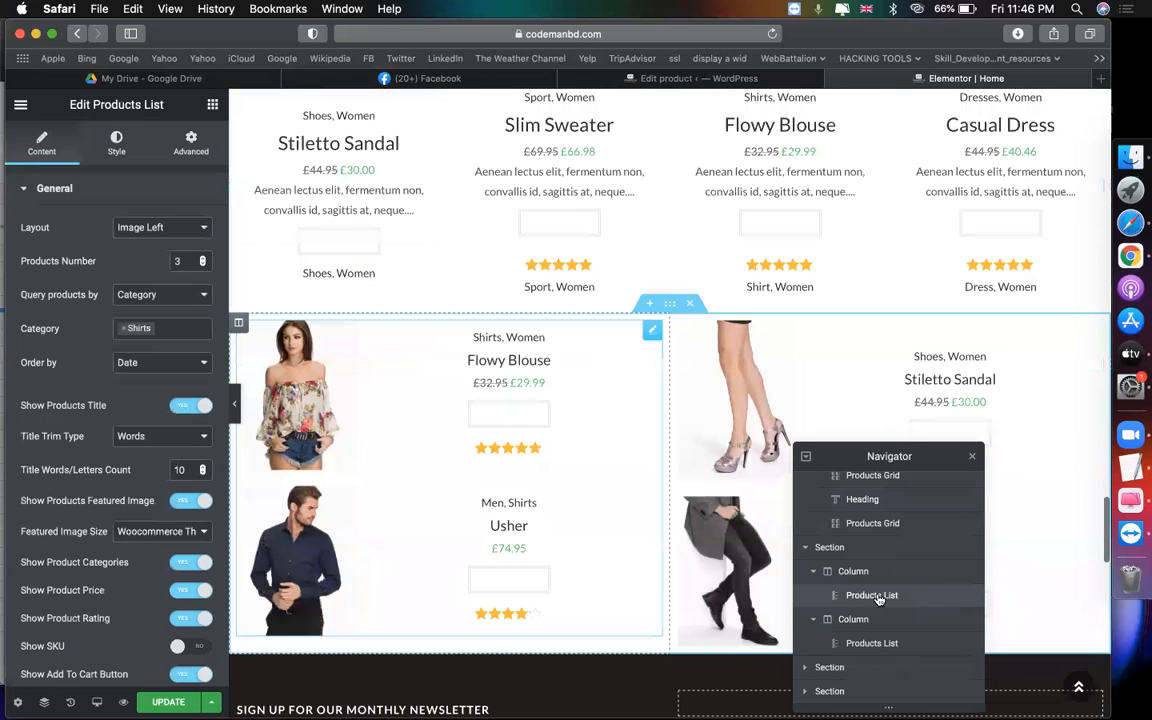
pyautogui.rightClick(884, 595)
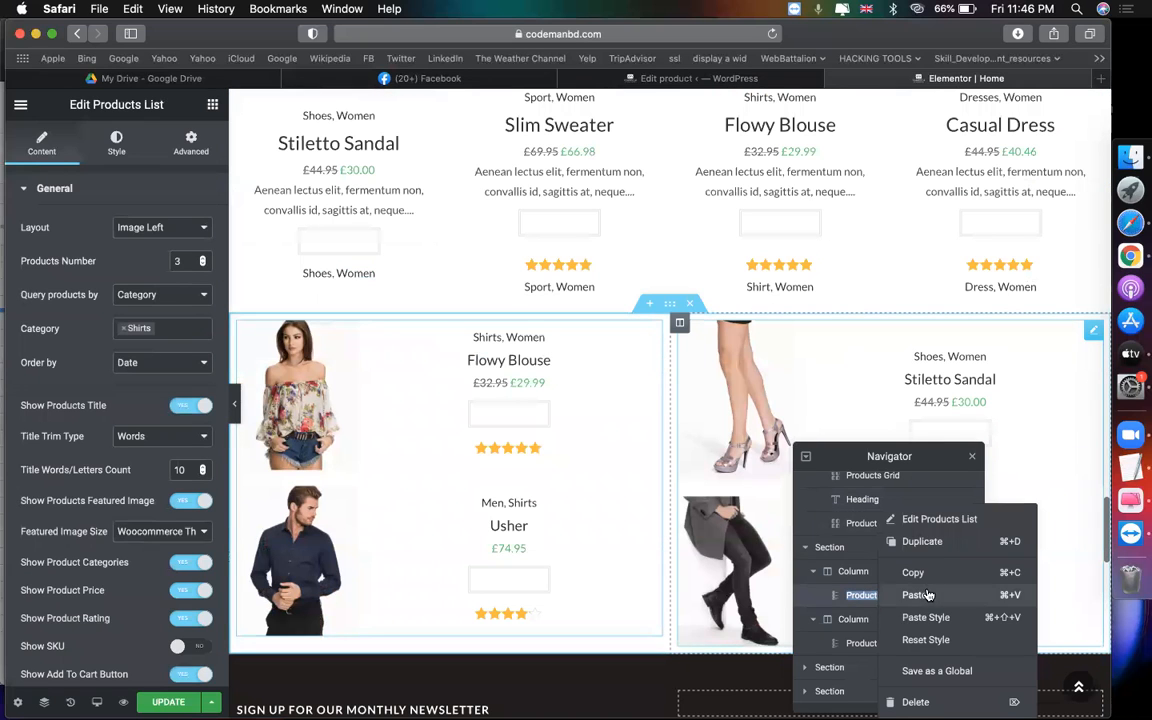
pyautogui.click(924, 596)
pyautogui.moveTo(869, 619); pyautogui.dragTo(869, 596)
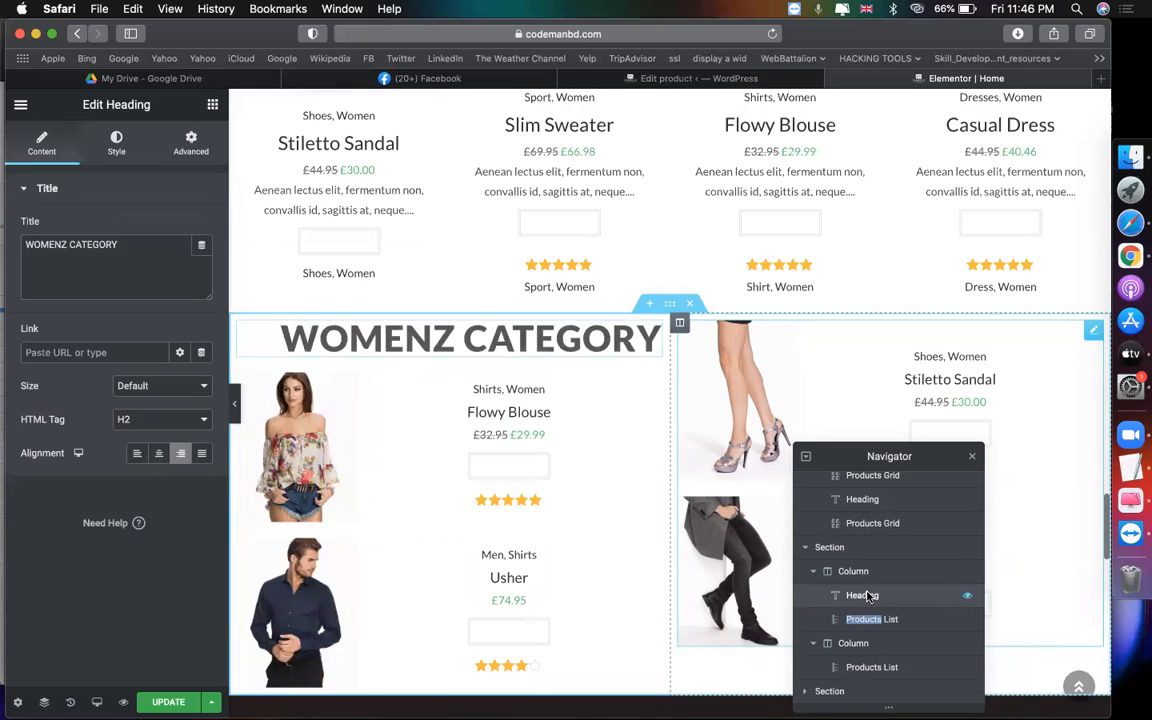
# Paste the same heading into the Shoes Products List column and place it above the list.
pyautogui.scroll(-2, 869, 596)
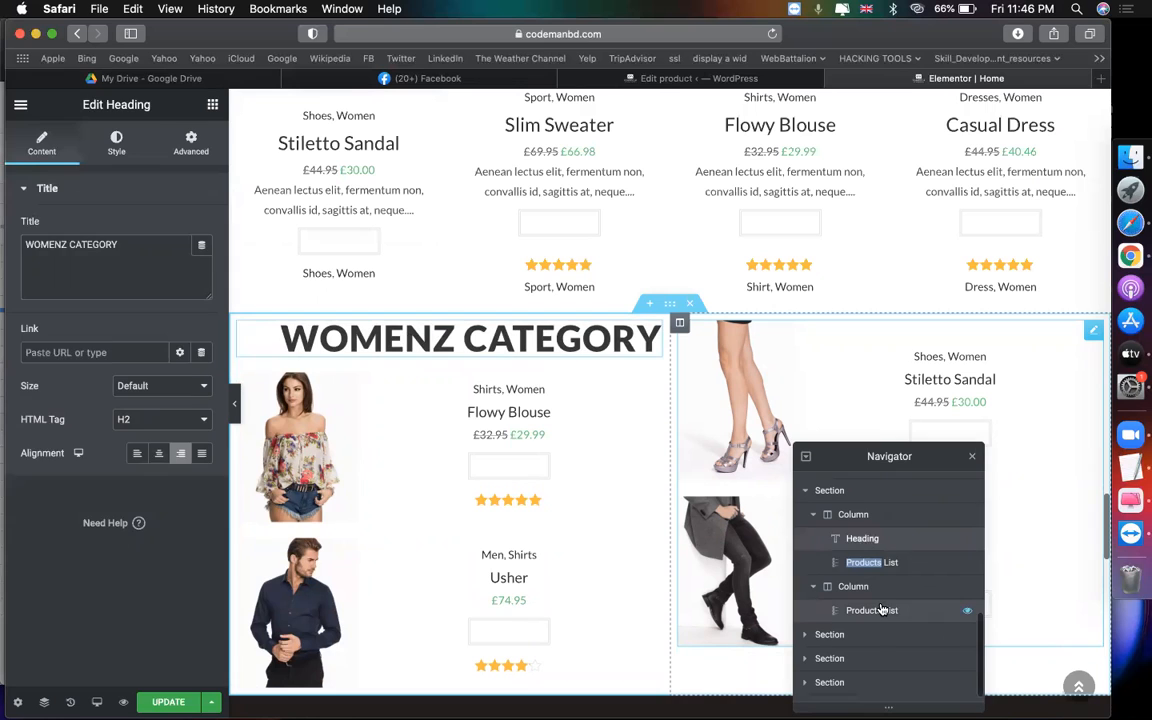
pyautogui.click(885, 610)
pyautogui.rightClick(885, 610)
pyautogui.click(917, 595)
pyautogui.moveTo(886, 630); pyautogui.dragTo(880, 612)
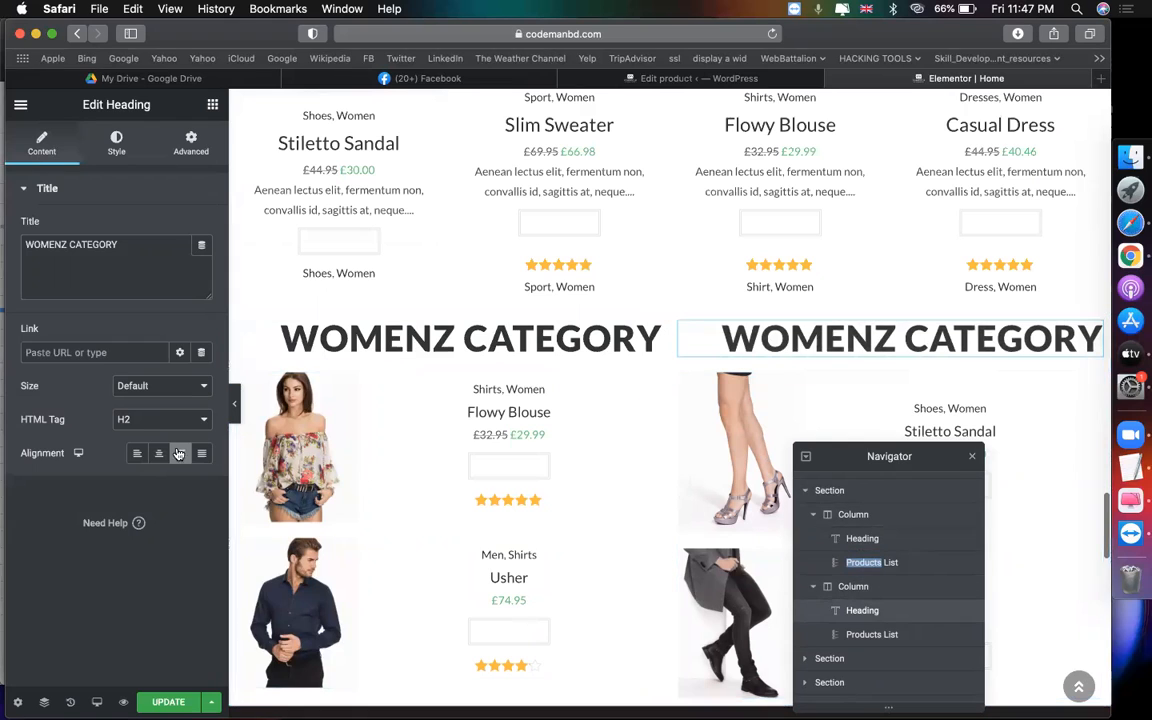
# Left-align the heading above the Shirts list, keeping the heading above the Shoes list right-aligned.
pyautogui.click(137, 453)
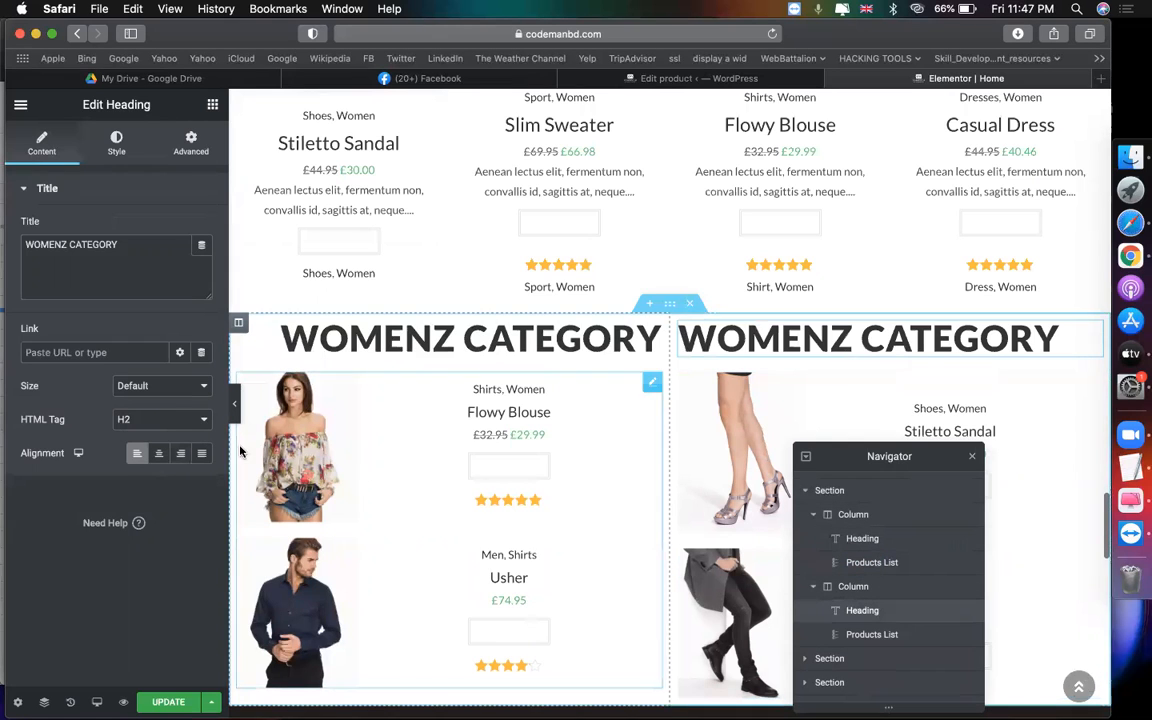
pyautogui.click(180, 453)
pyautogui.click(418, 336)
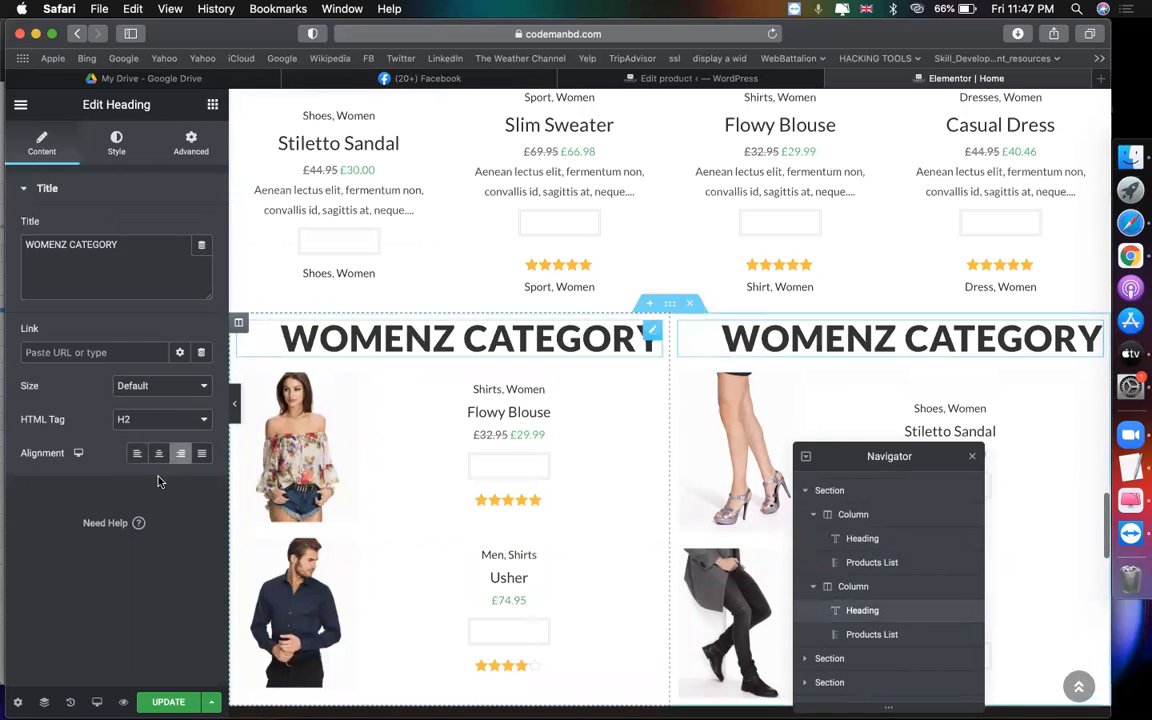
pyautogui.click(137, 453)
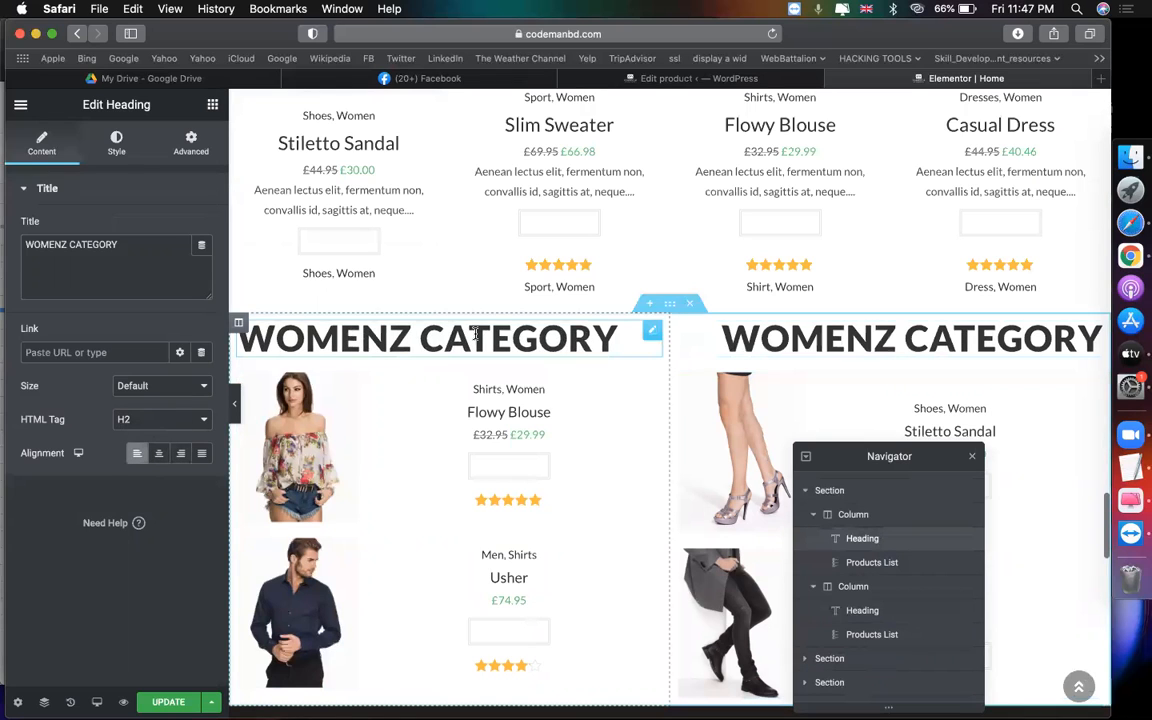
# Change the title of the heading above the Shirts list to SHIRT CATEGORY.
pyautogui.doubleClick(28, 252)
pyautogui.doubleClick(29, 250)
pyautogui.click(37, 244)
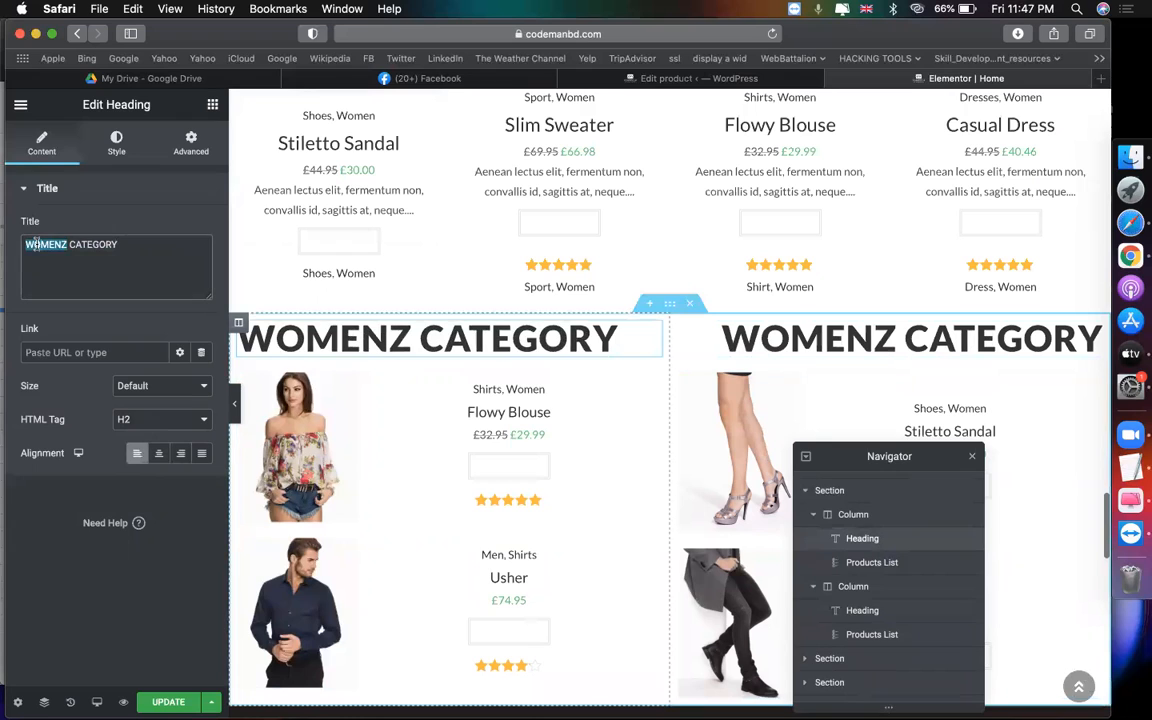
pyautogui.write('SHIRT')
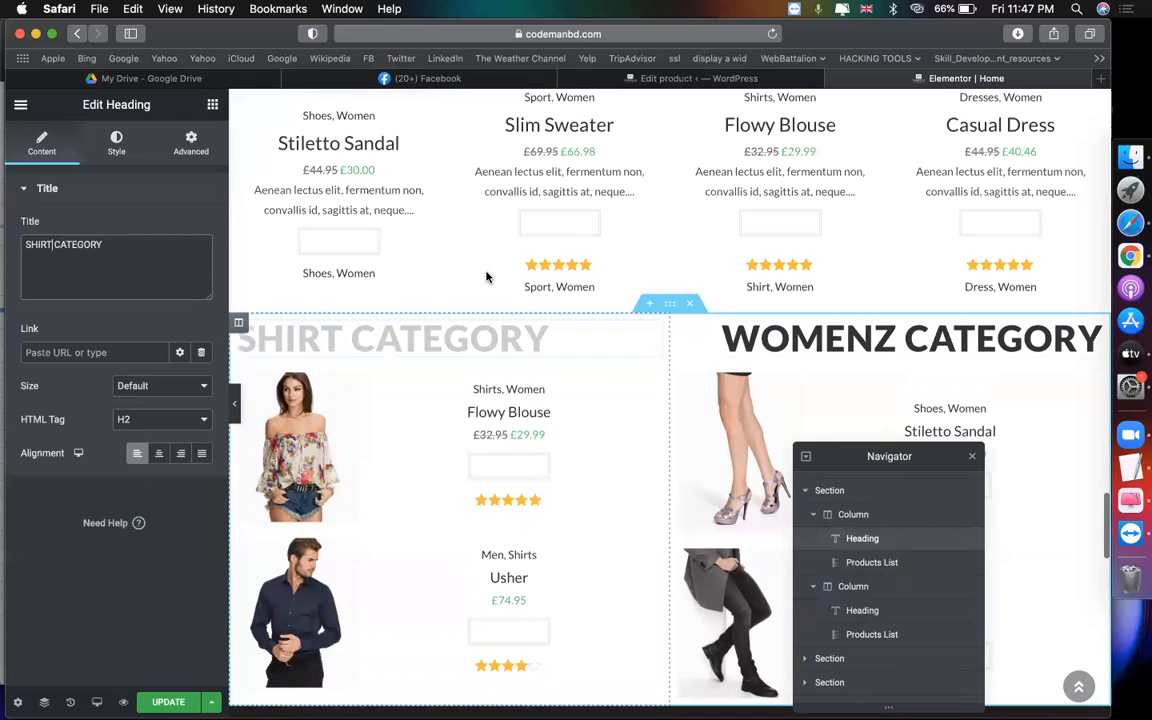
# Change the title of the heading above the Shoes list to SHOES CATEGORY.
pyautogui.click(830, 330)
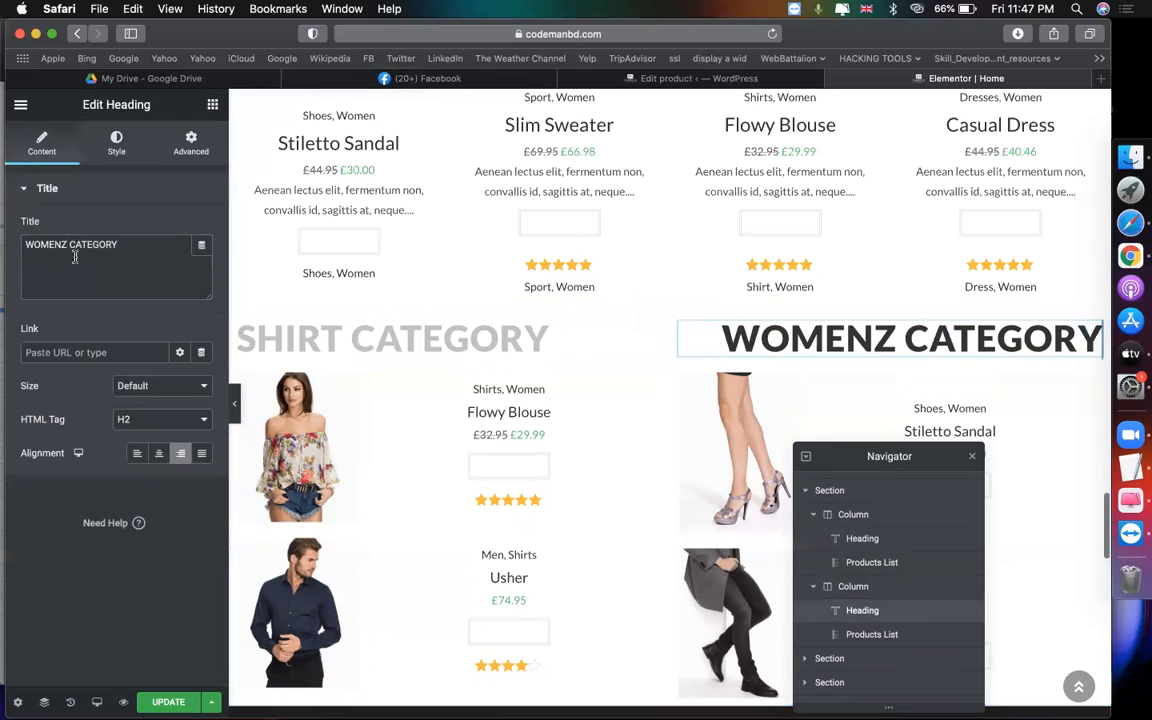
pyautogui.doubleClick(45, 244)
pyautogui.write('SHOES')
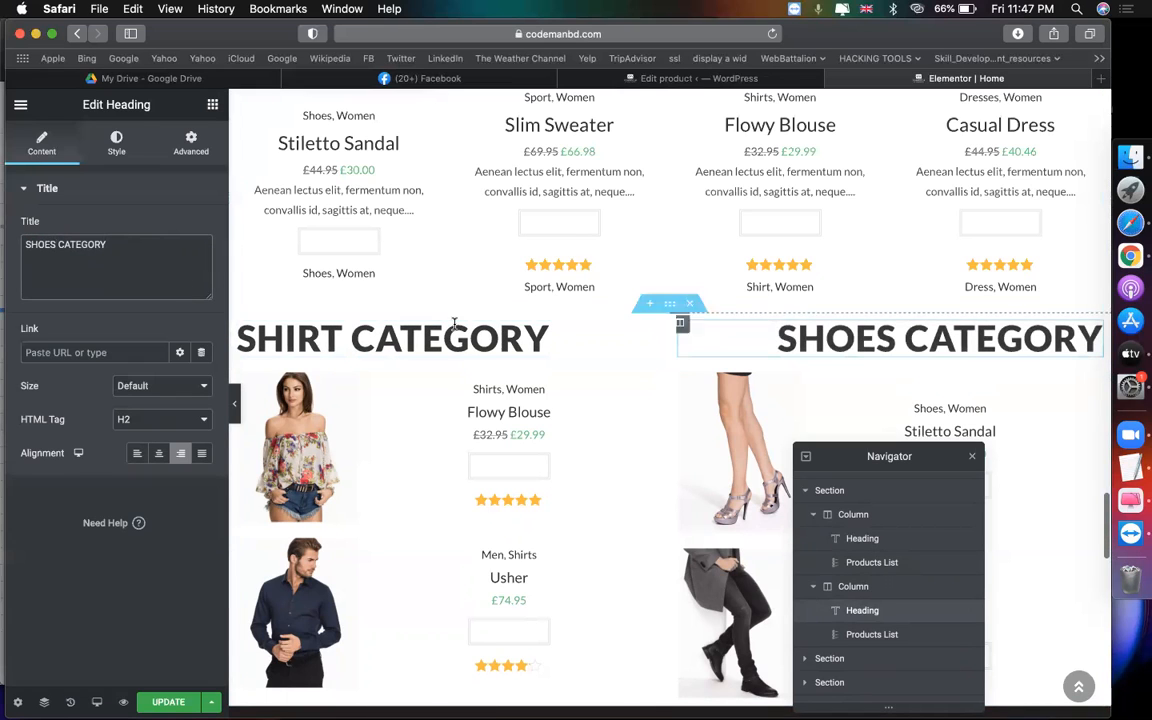
# Set the top and bottom margins of the Shirt and Shoes section to 50 px, then close the Navigator.
pyautogui.click(669, 303)
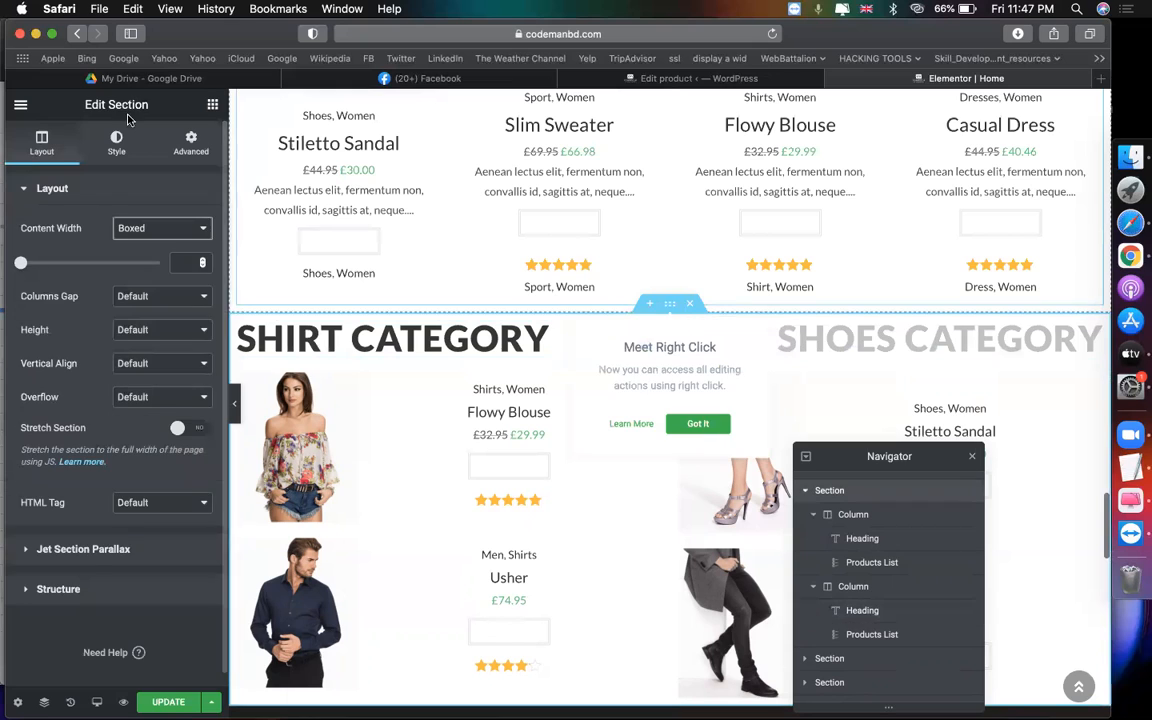
pyautogui.click(191, 142)
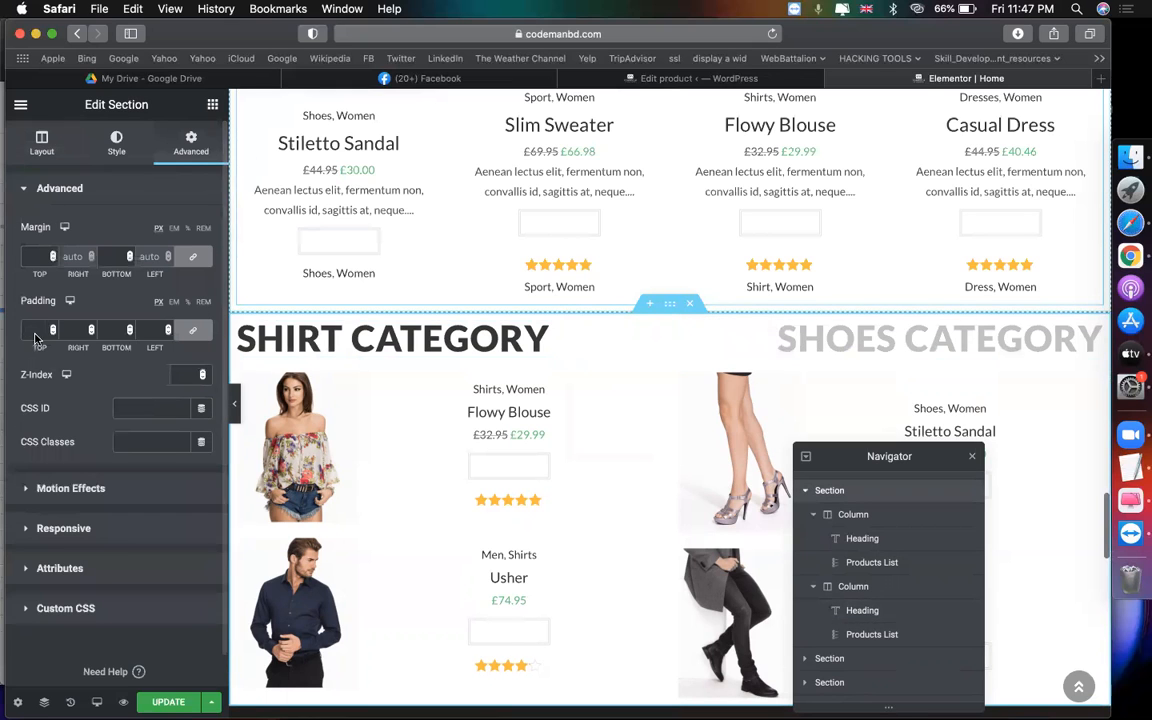
pyautogui.click(38, 256)
pyautogui.write('50')
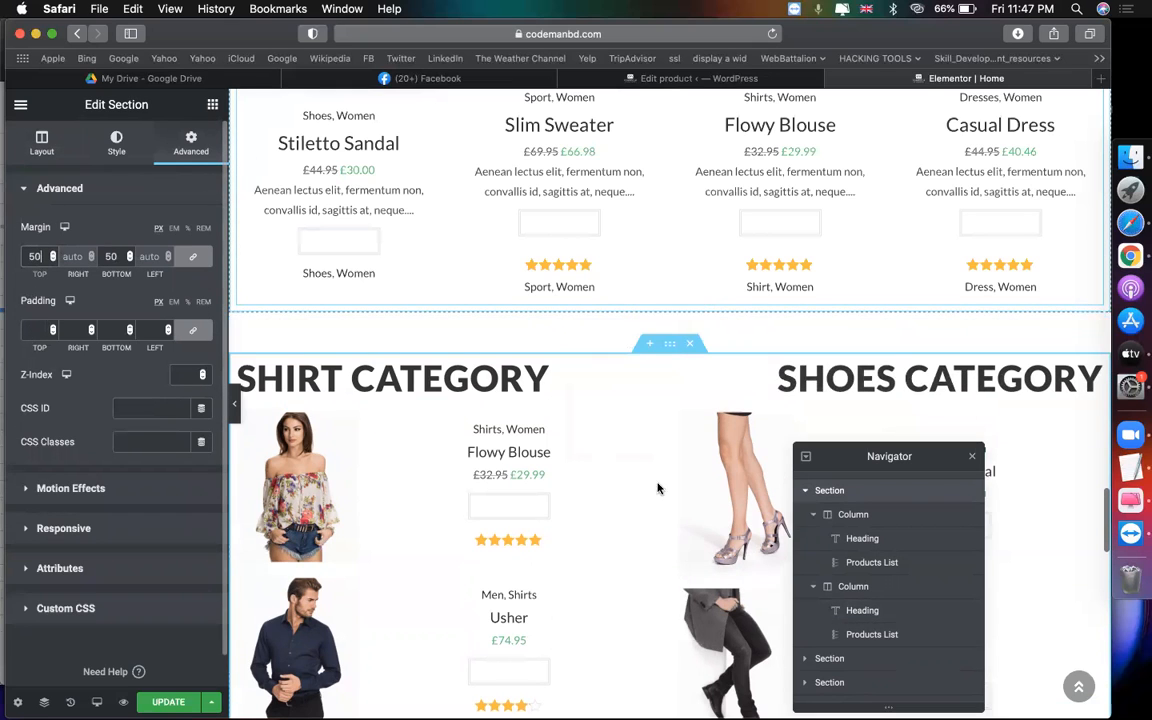
pyautogui.scroll(-2, 595, 518)
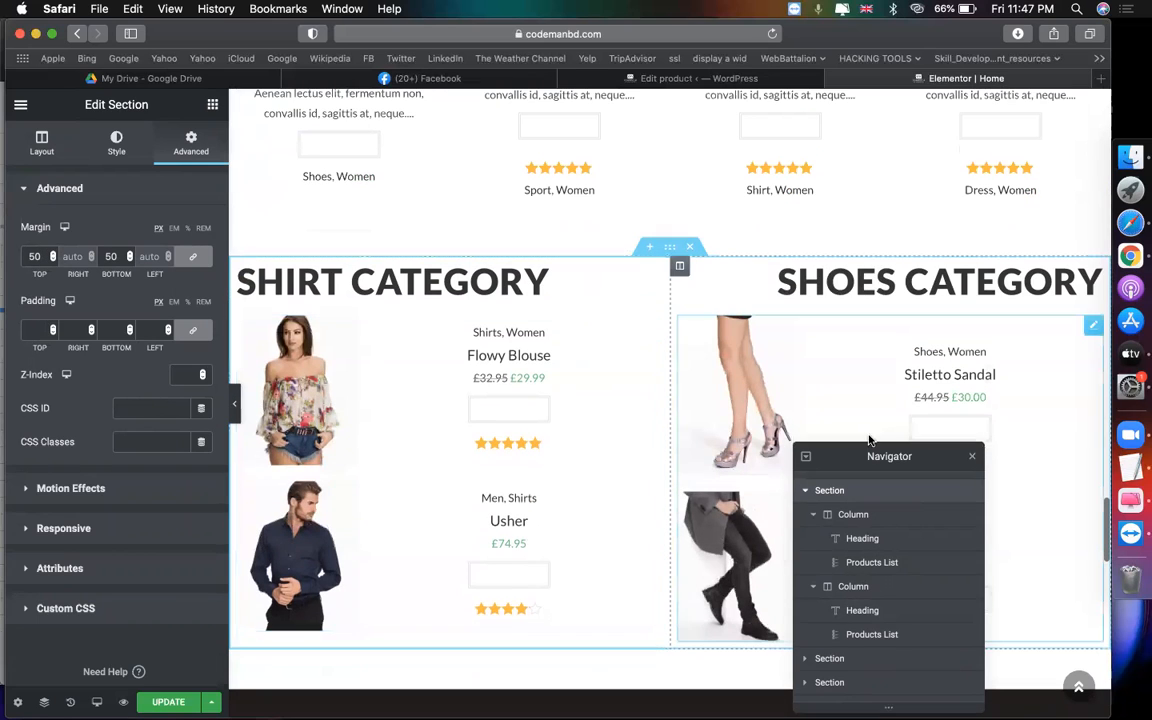
pyautogui.click(972, 459)
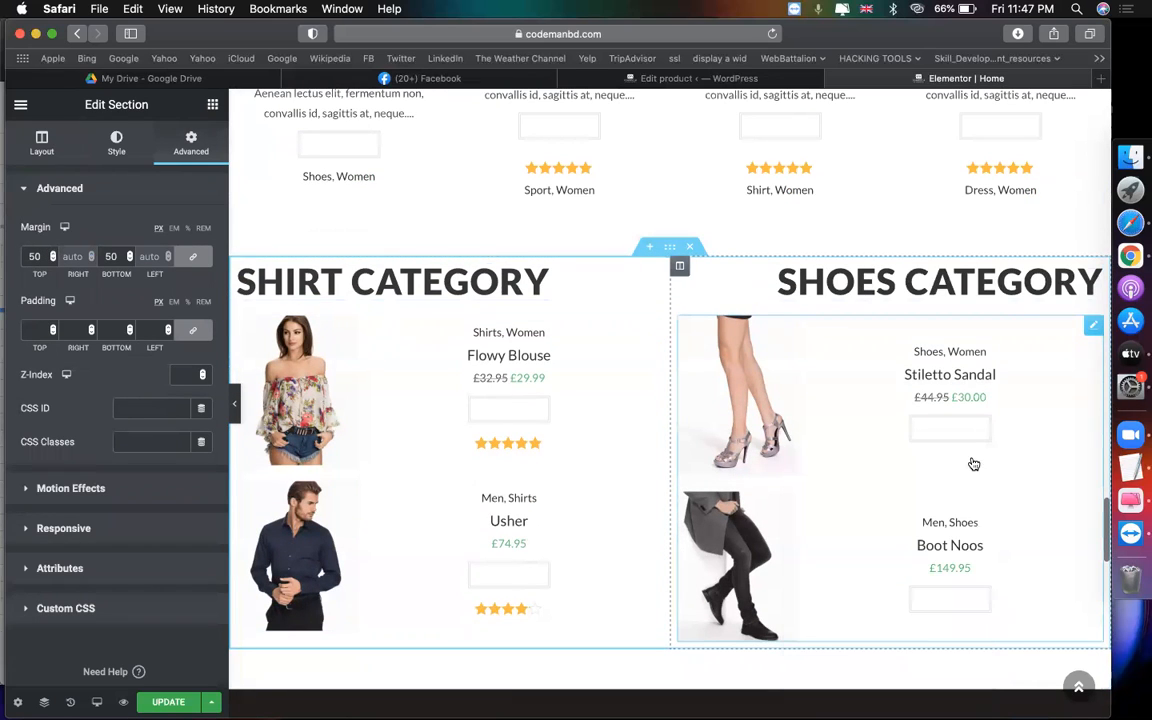
# Show the widget list and insert a new section area directly below the Shirt and Shoes section.
pyautogui.scroll(6, 518, 358)
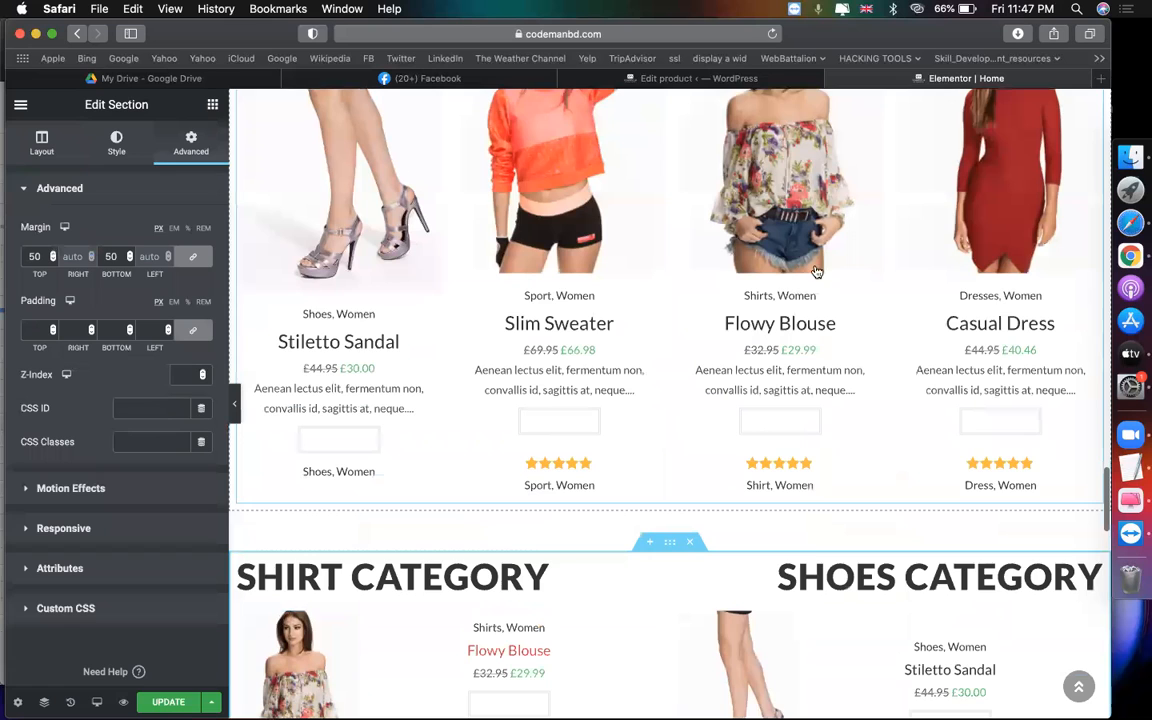
pyautogui.scroll(-7, 558, 318)
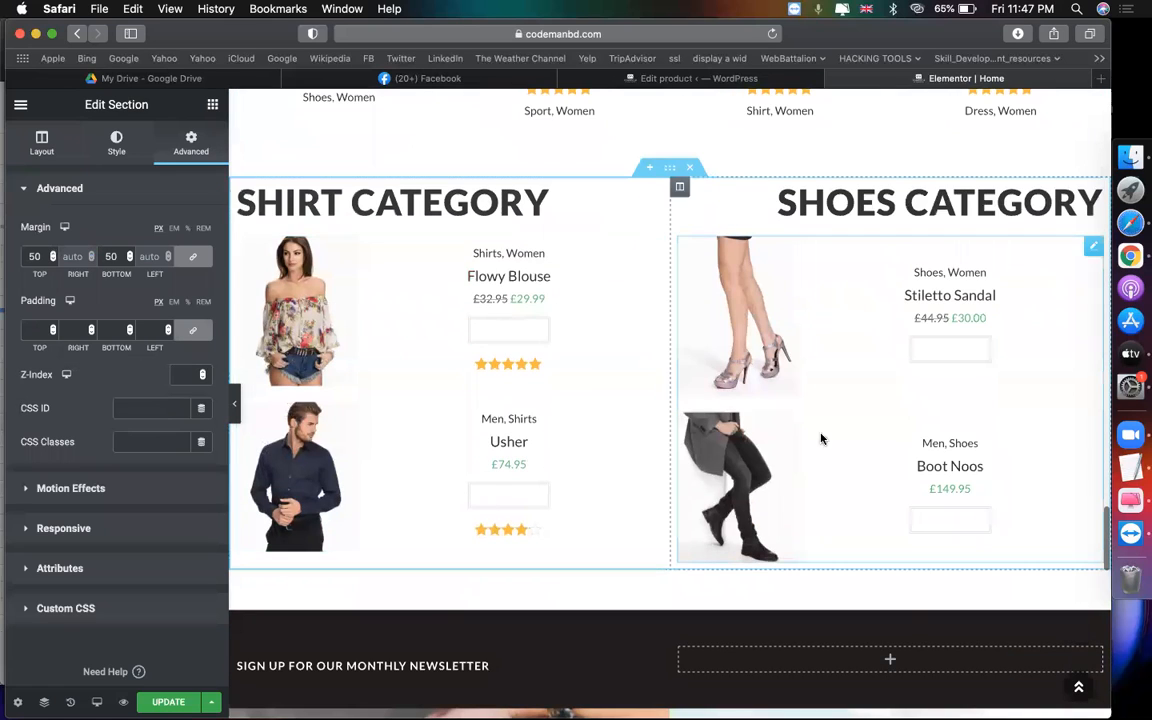
pyautogui.scroll(-1, 322, 405)
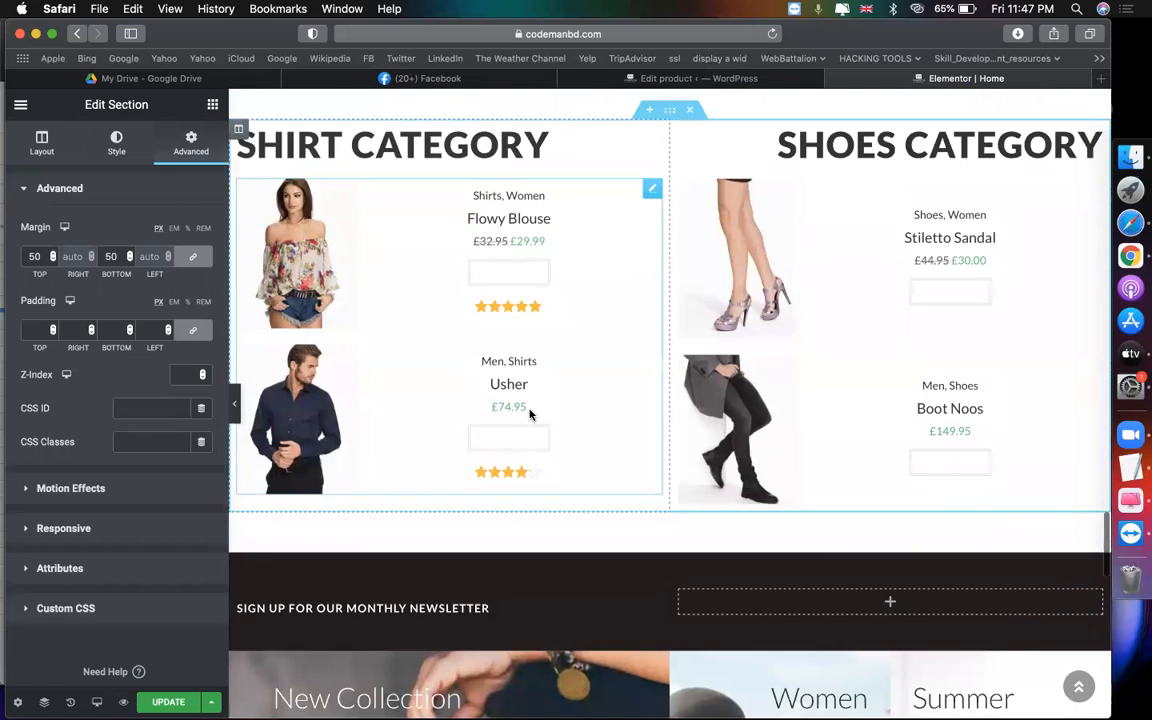
pyautogui.scroll(-2, 530, 411)
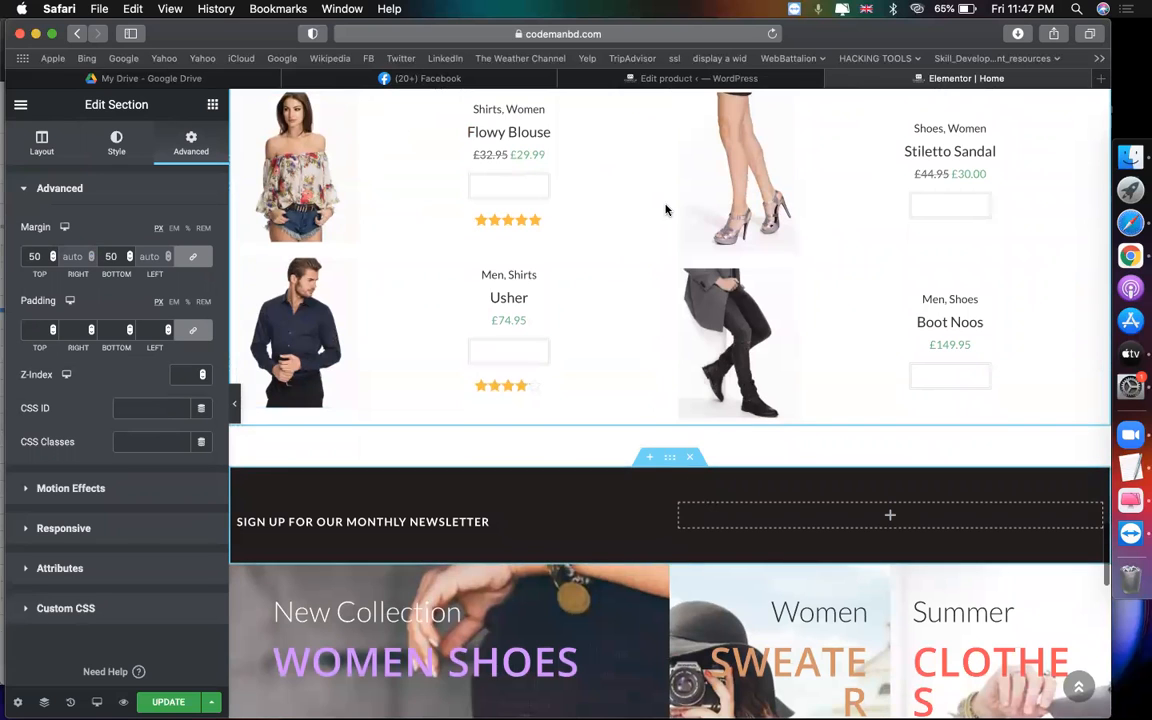
pyautogui.click(212, 105)
pyautogui.scroll(-1, 110, 447)
pyautogui.scroll(1, 110, 447)
pyautogui.scroll(6, 560, 372)
pyautogui.scroll(-4, 780, 478)
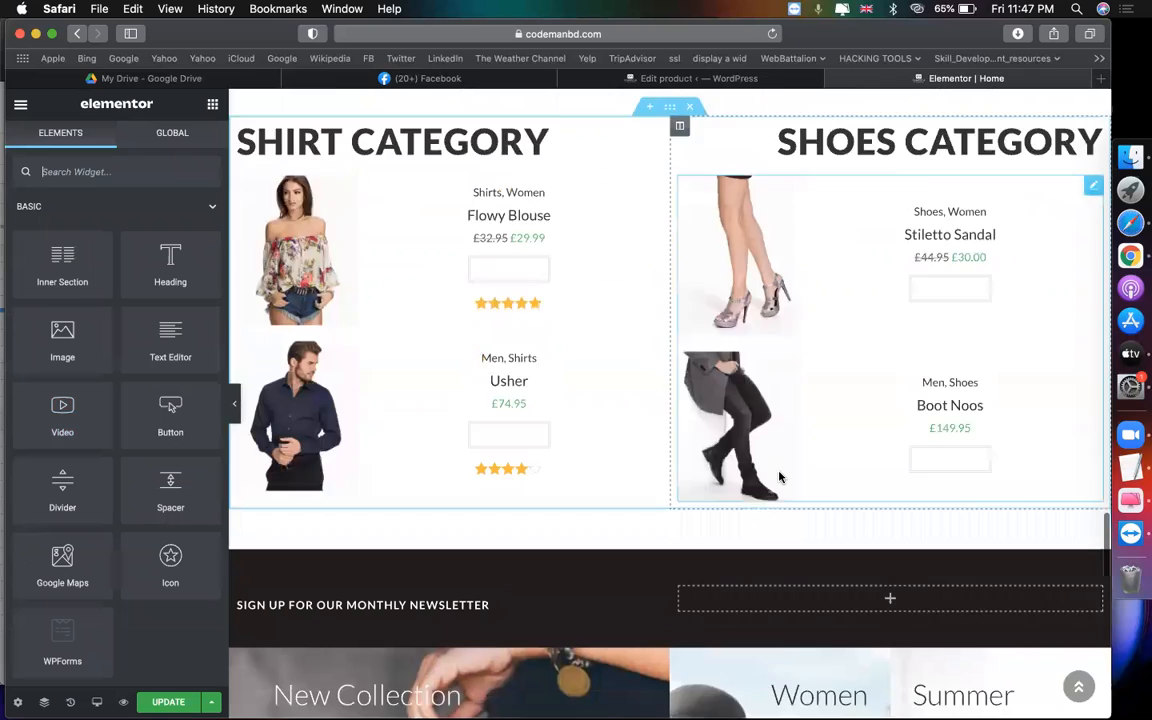
pyautogui.scroll(-4, 780, 478)
pyautogui.click(648, 353)
# Try to paste the copied heading into the new section area.
pyautogui.rightClick(557, 426)
pyautogui.click(585, 434)
pyautogui.rightClick(560, 435)
pyautogui.click(590, 445)
# Copy the SHIRT CATEGORY heading through the Navigator and try to paste it into the new section area.
pyautogui.scroll(5, 507, 452)
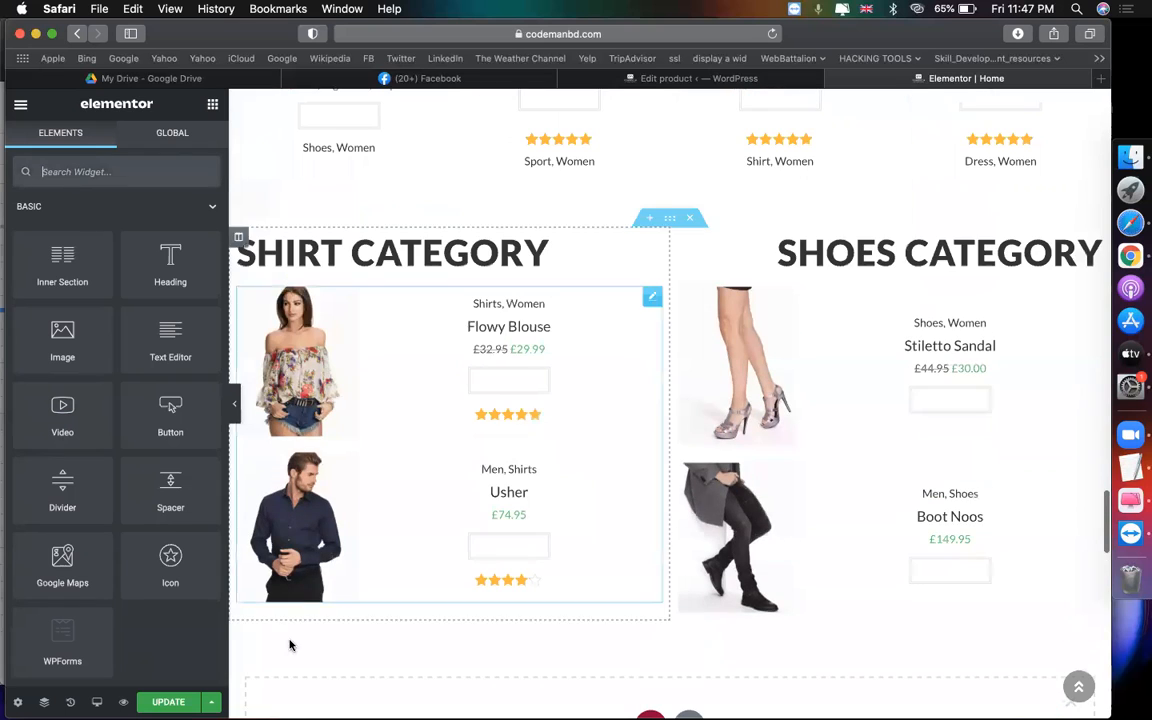
pyautogui.click(44, 702)
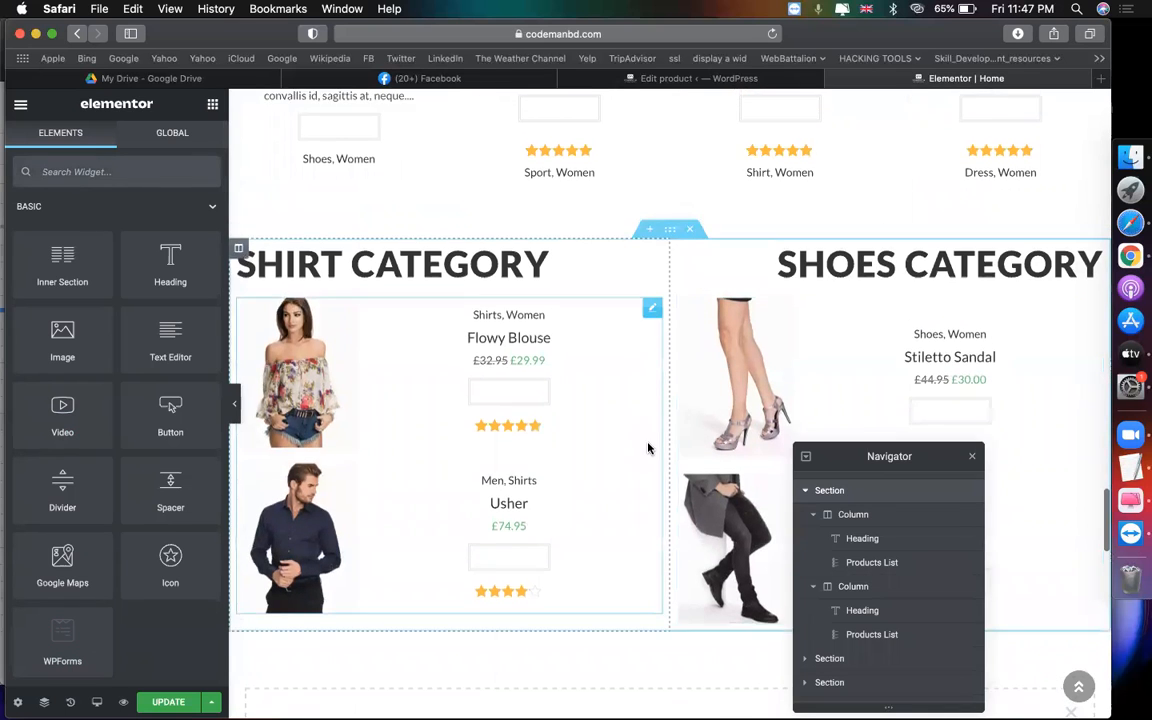
pyautogui.scroll(3, 648, 448)
pyautogui.click(899, 541)
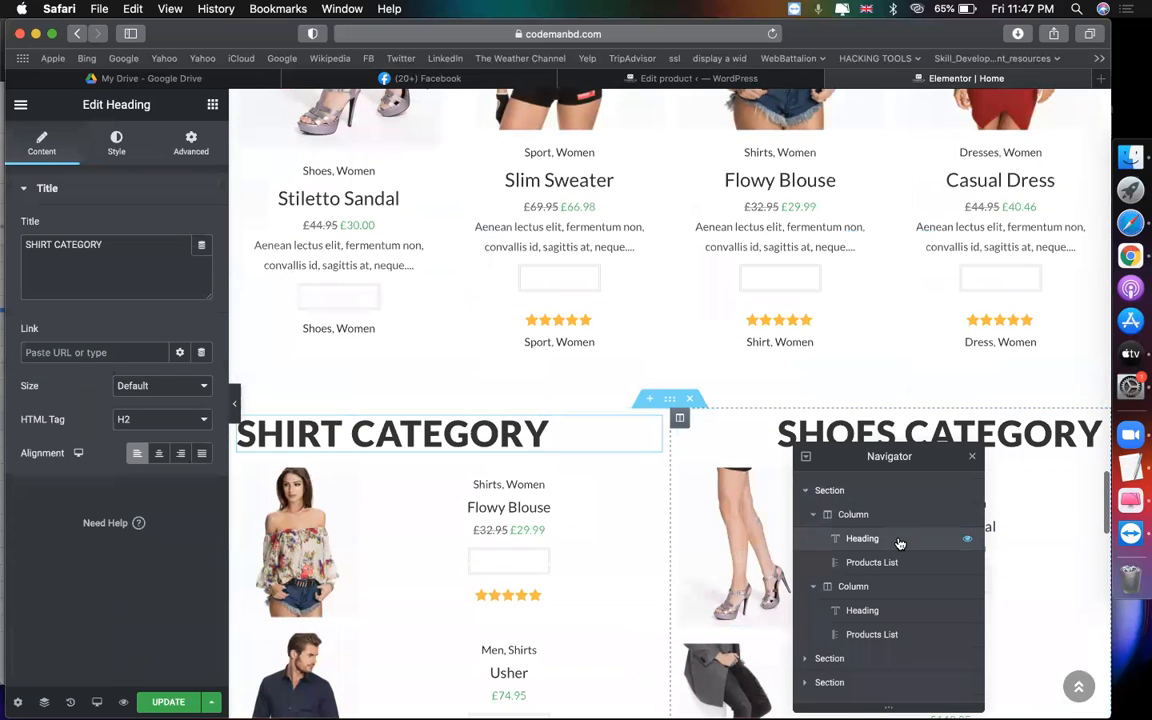
pyautogui.rightClick(899, 541)
pyautogui.click(927, 577)
pyautogui.scroll(-5, 537, 609)
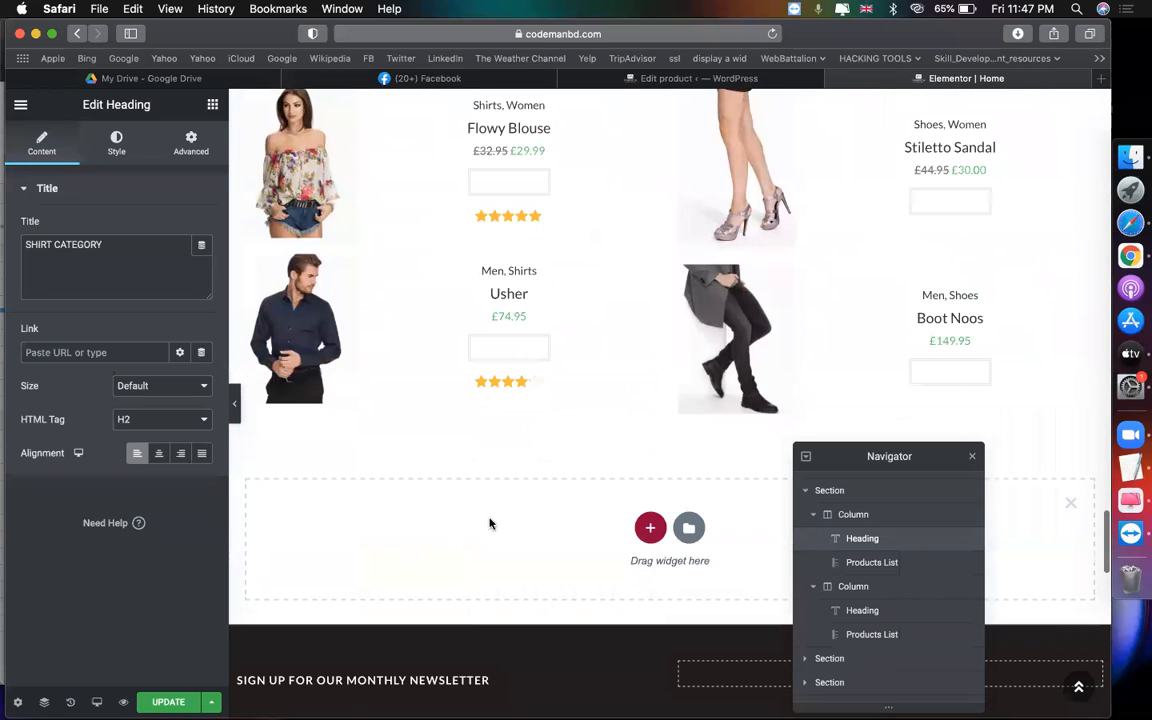
pyautogui.rightClick(490, 523)
pyautogui.click(520, 535)
pyautogui.click(546, 388)
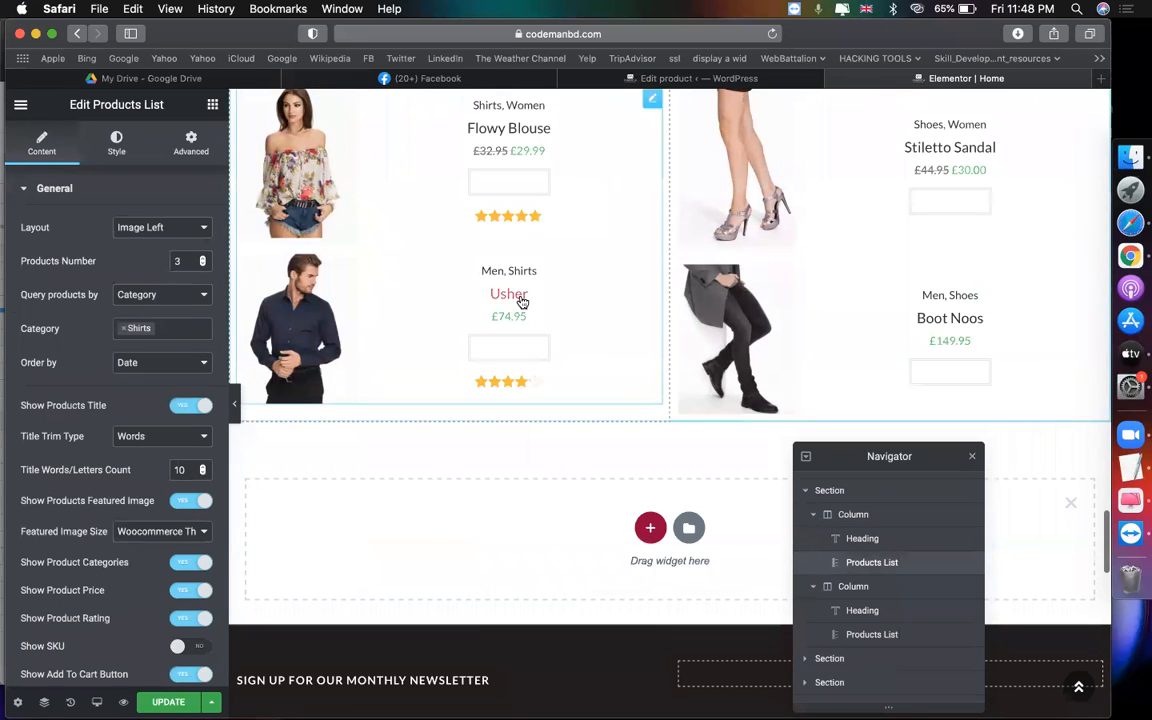
# Copy the WOMENZ CATEGORY heading above the Women product grid using its Navigator entry.
pyautogui.scroll(5, 521, 302)
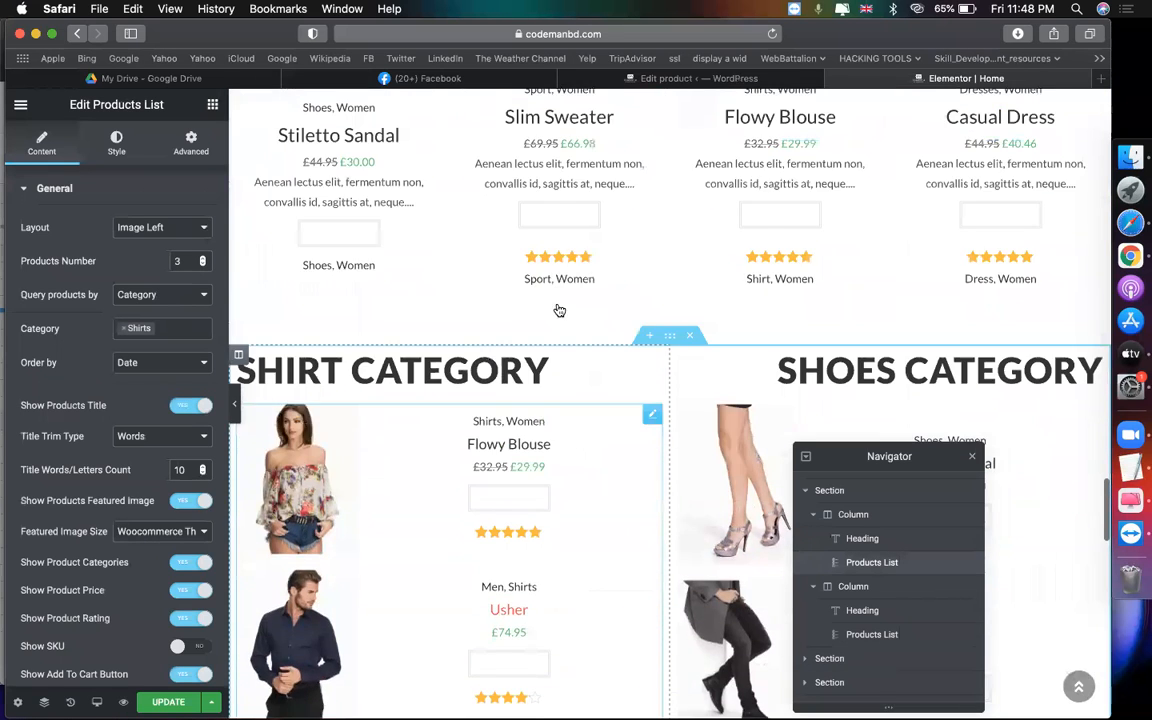
pyautogui.scroll(5, 790, 275)
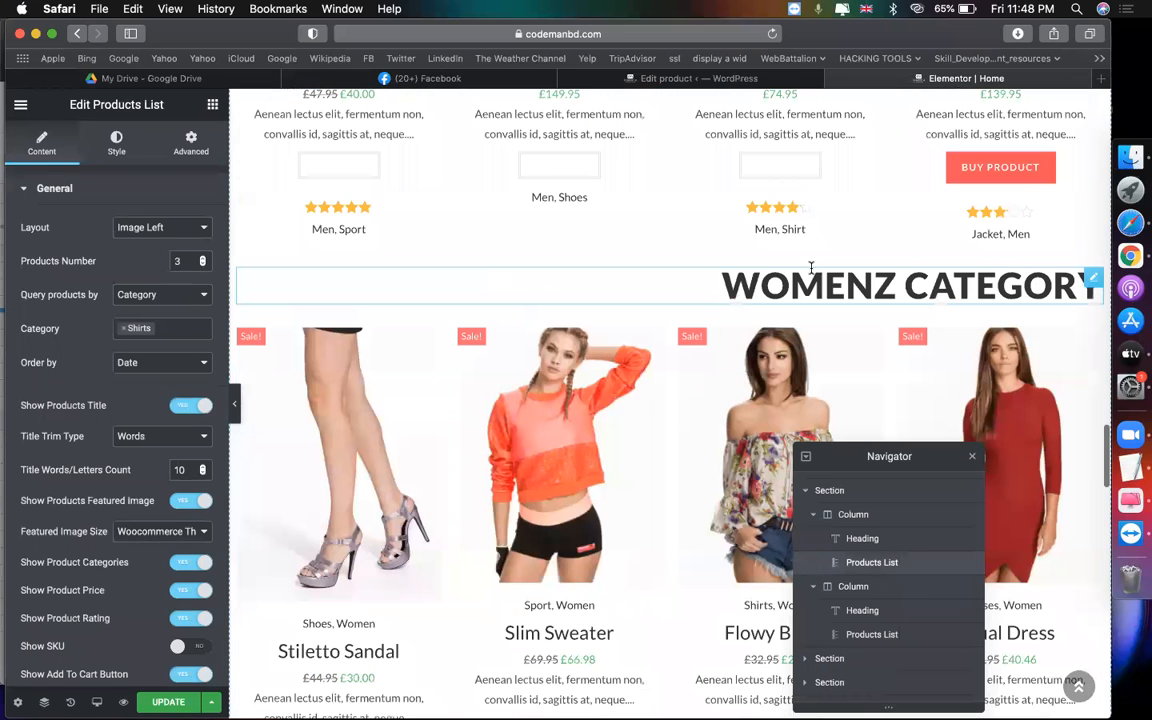
pyautogui.click(811, 272)
pyautogui.scroll(-5, 871, 570)
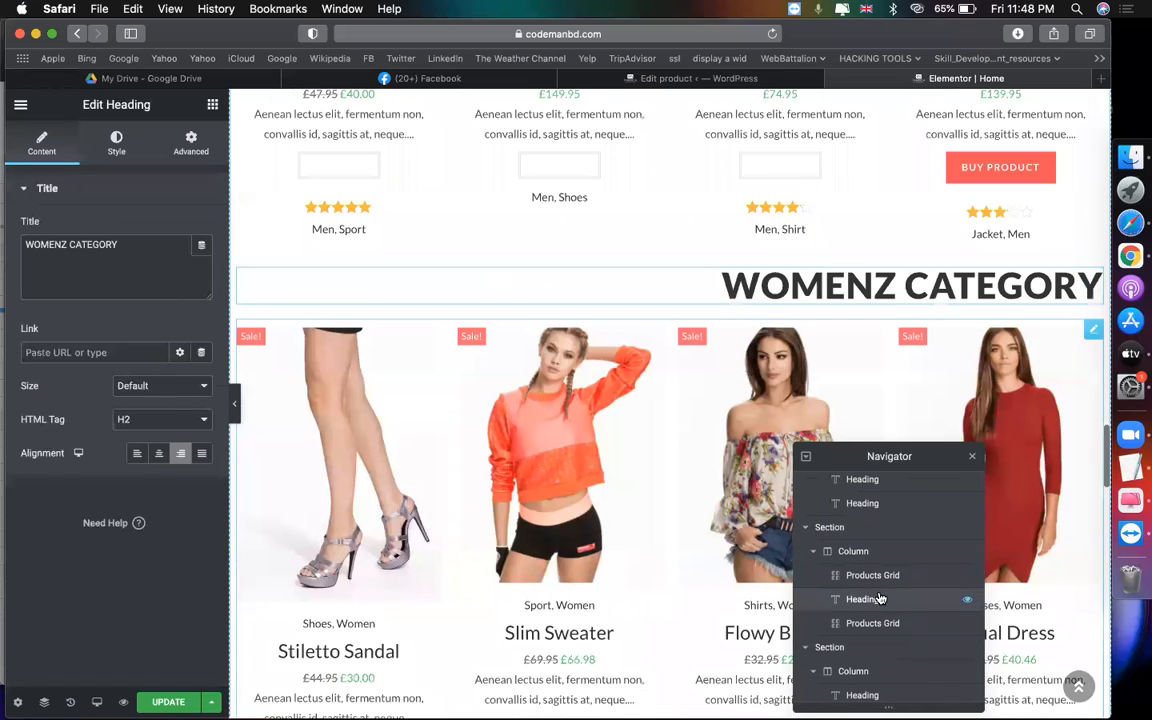
pyautogui.rightClick(880, 599)
pyautogui.click(926, 573)
# Paste the copied WOMENZ CATEGORY heading into the Shirt and Shoes section.
pyautogui.scroll(-5, 570, 609)
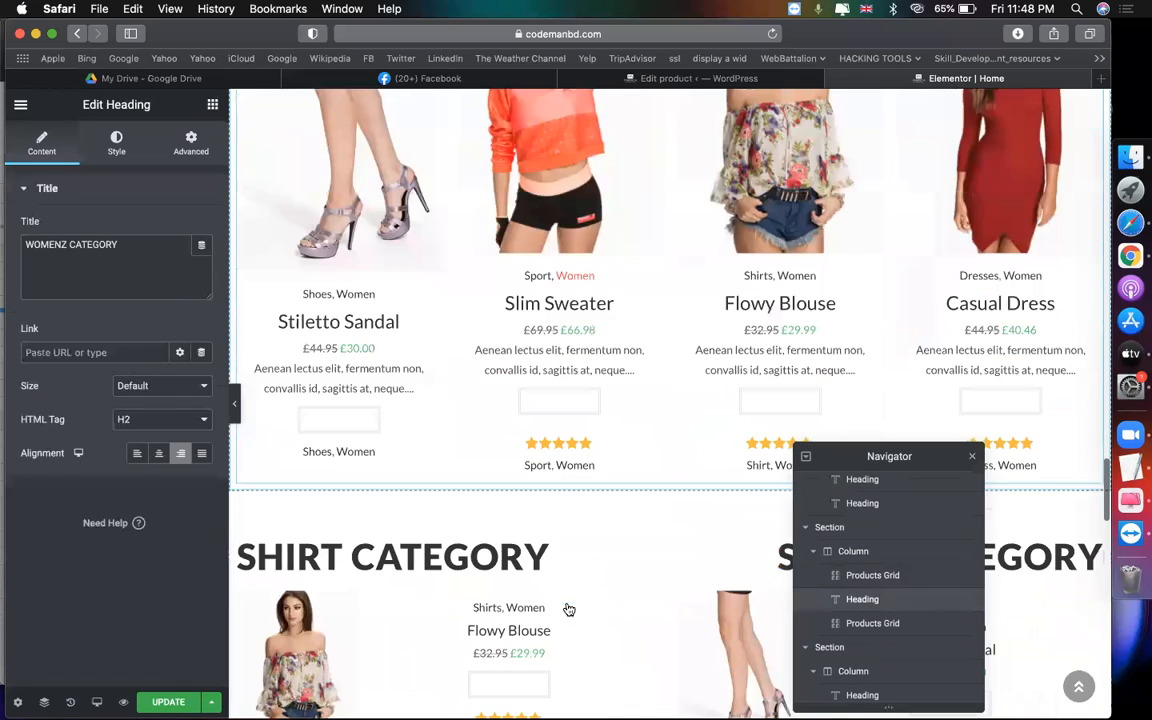
pyautogui.scroll(-6, 637, 464)
pyautogui.scroll(2, 651, 267)
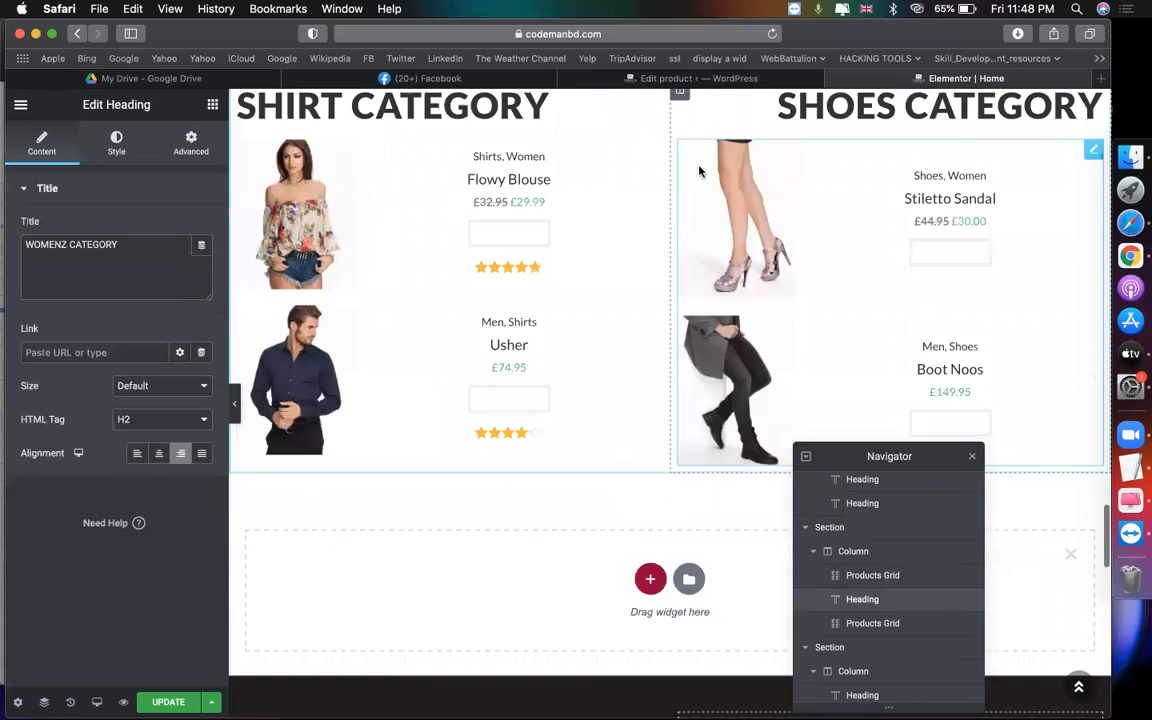
pyautogui.scroll(2, 680, 193)
pyautogui.click(671, 190)
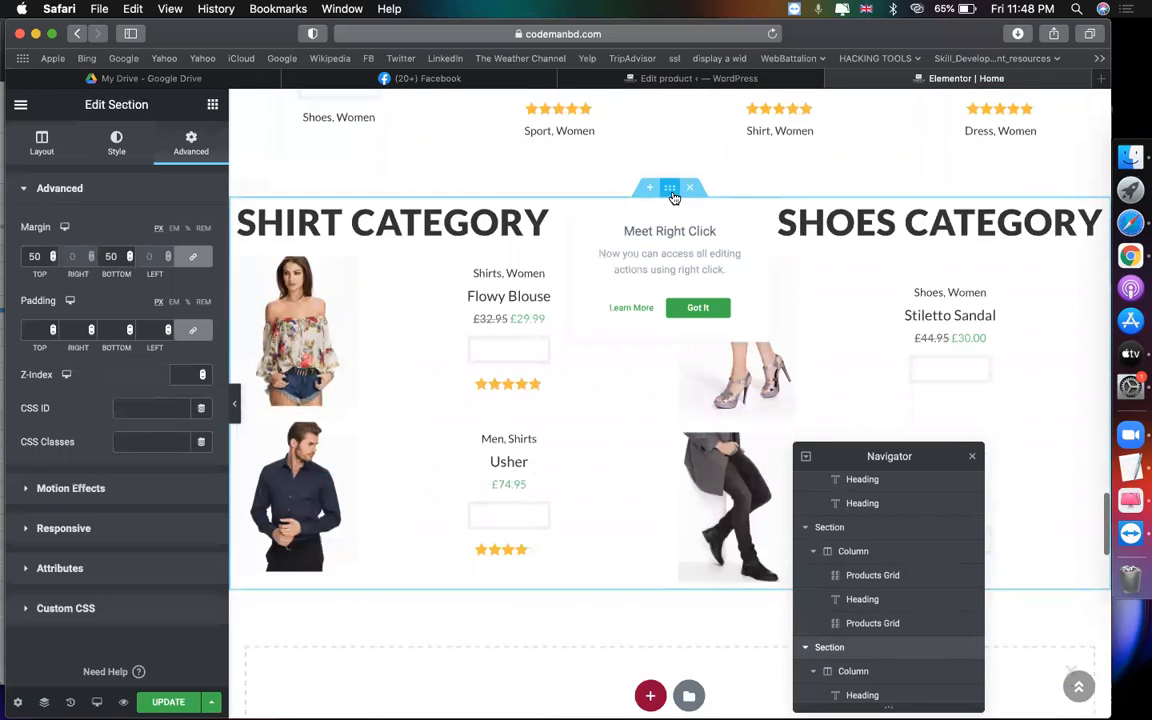
pyautogui.scroll(-3, 744, 408)
pyautogui.scroll(-3, 880, 569)
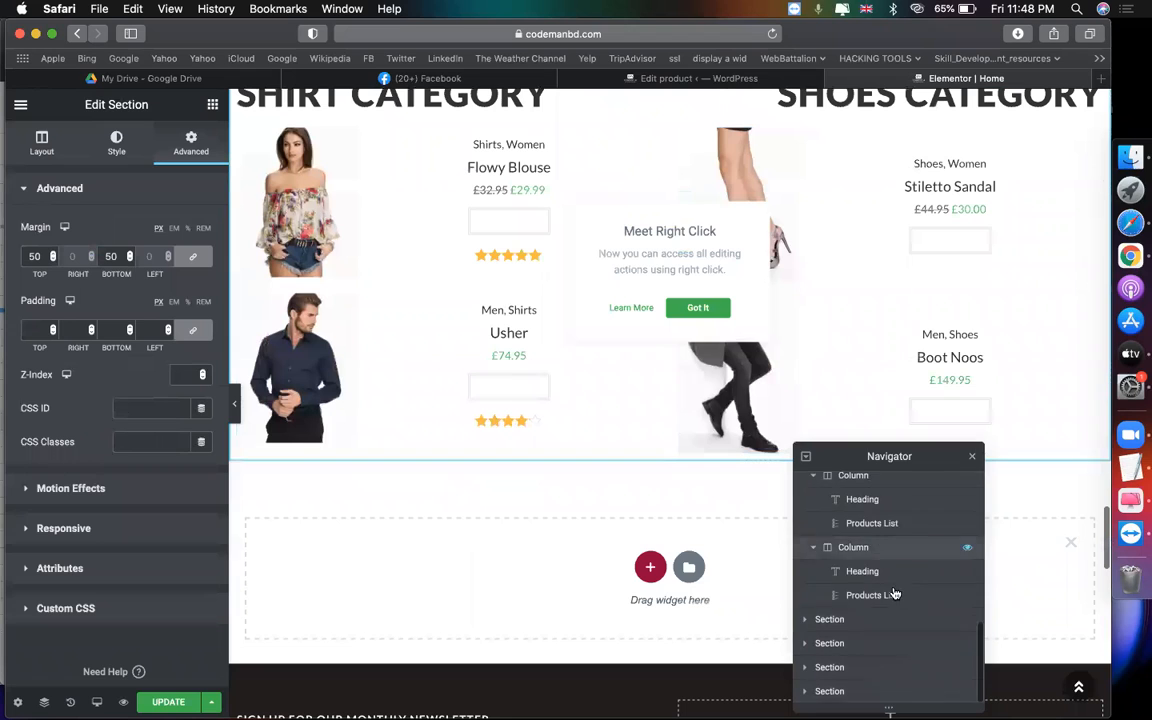
pyautogui.rightClick(842, 513)
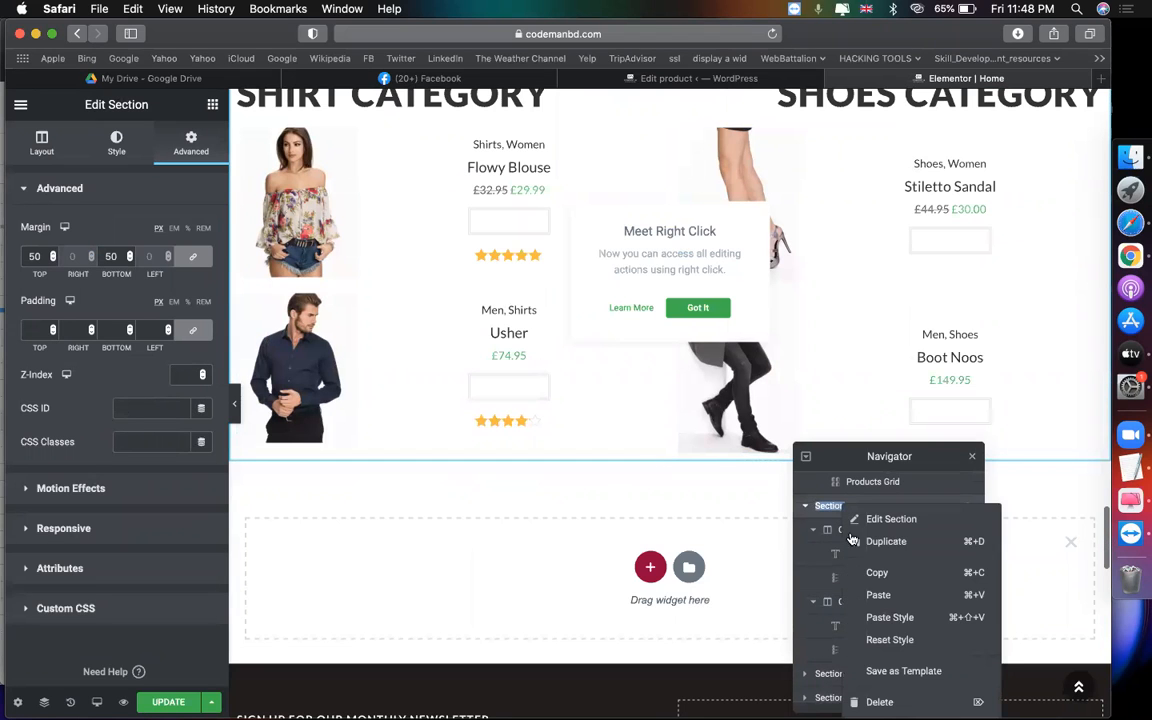
pyautogui.click(838, 594)
pyautogui.scroll(-1, 517, 415)
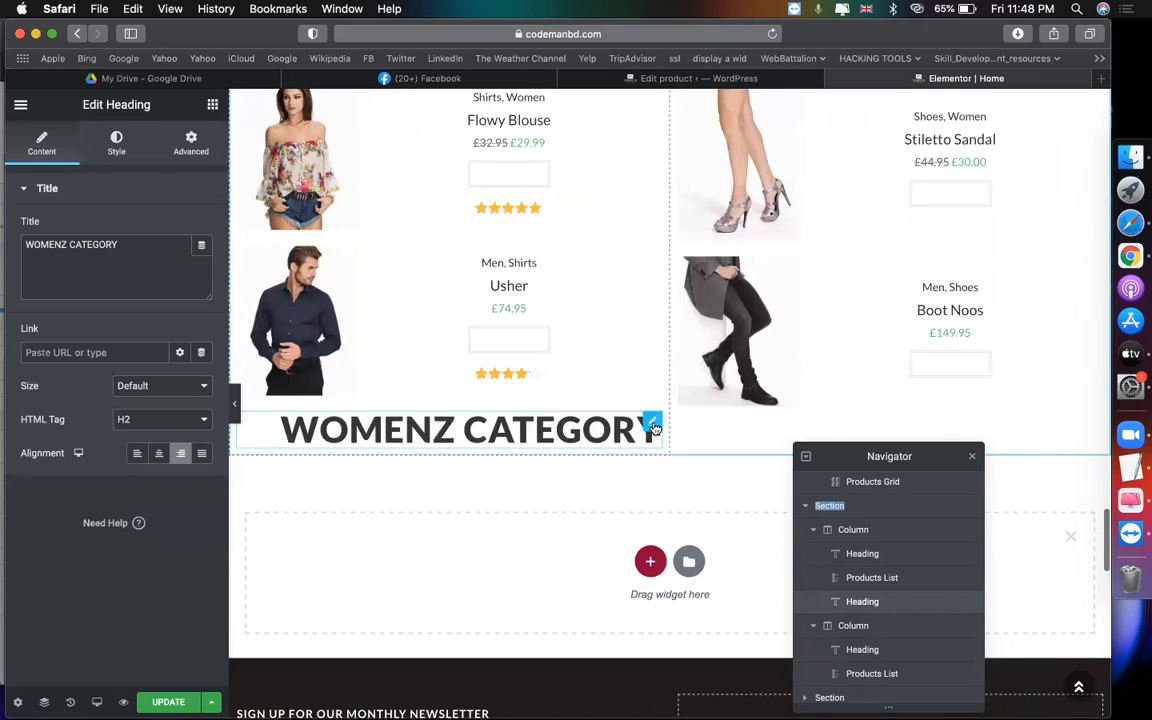
# Move the pasted WOMENZ CATEGORY heading below the Shoes list, then try to move it into the new section area.
pyautogui.moveTo(724, 513); pyautogui.dragTo(724, 513)
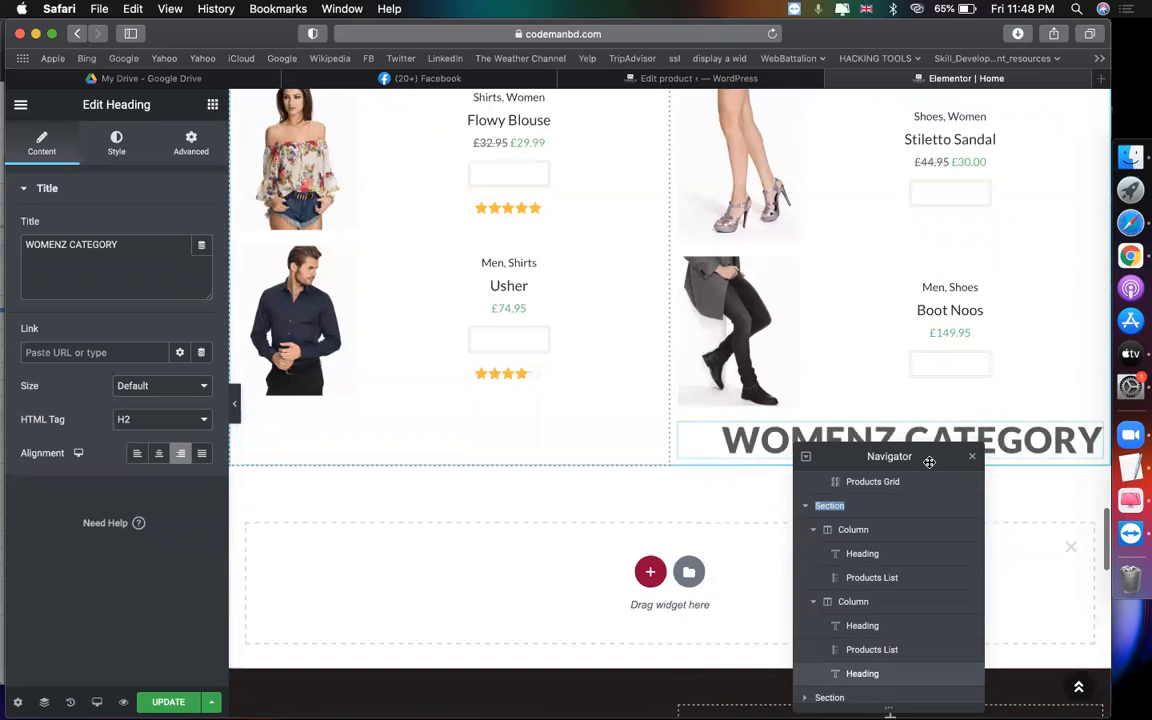
pyautogui.click(972, 456)
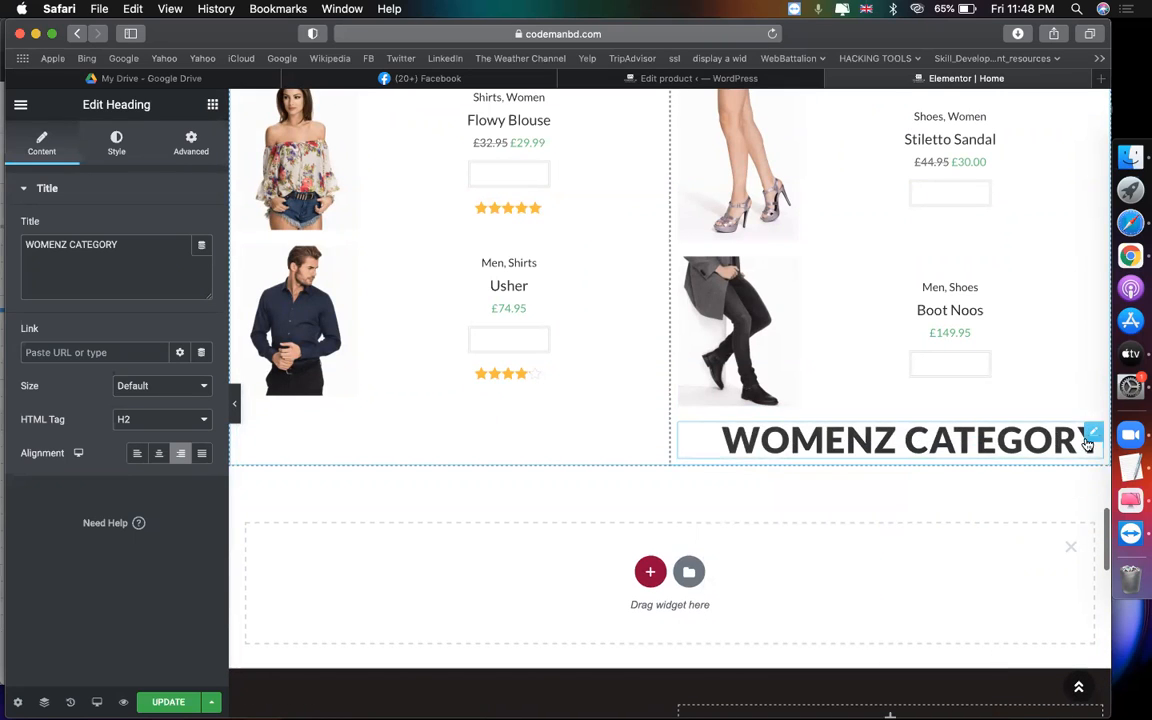
pyautogui.moveTo(980, 442); pyautogui.dragTo(604, 532)
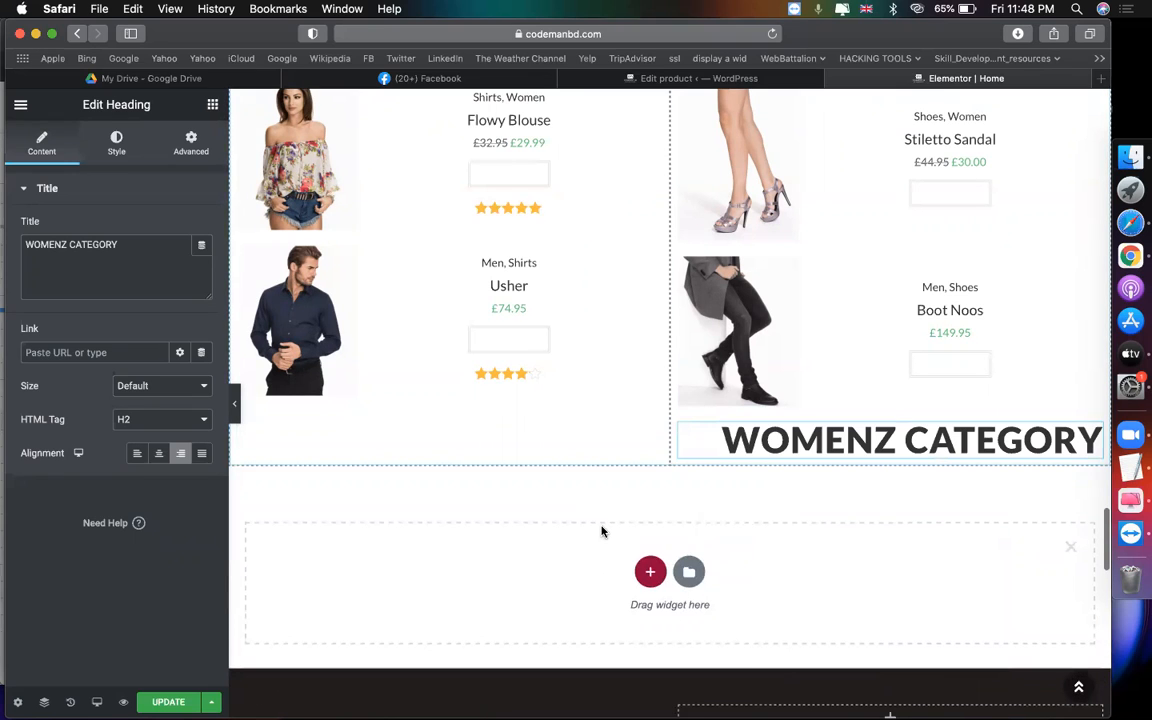
# Delete the WOMENZ CATEGORY heading below the Shoes list and close the Navigator.
pyautogui.rightClick(920, 424)
pyautogui.click(957, 652)
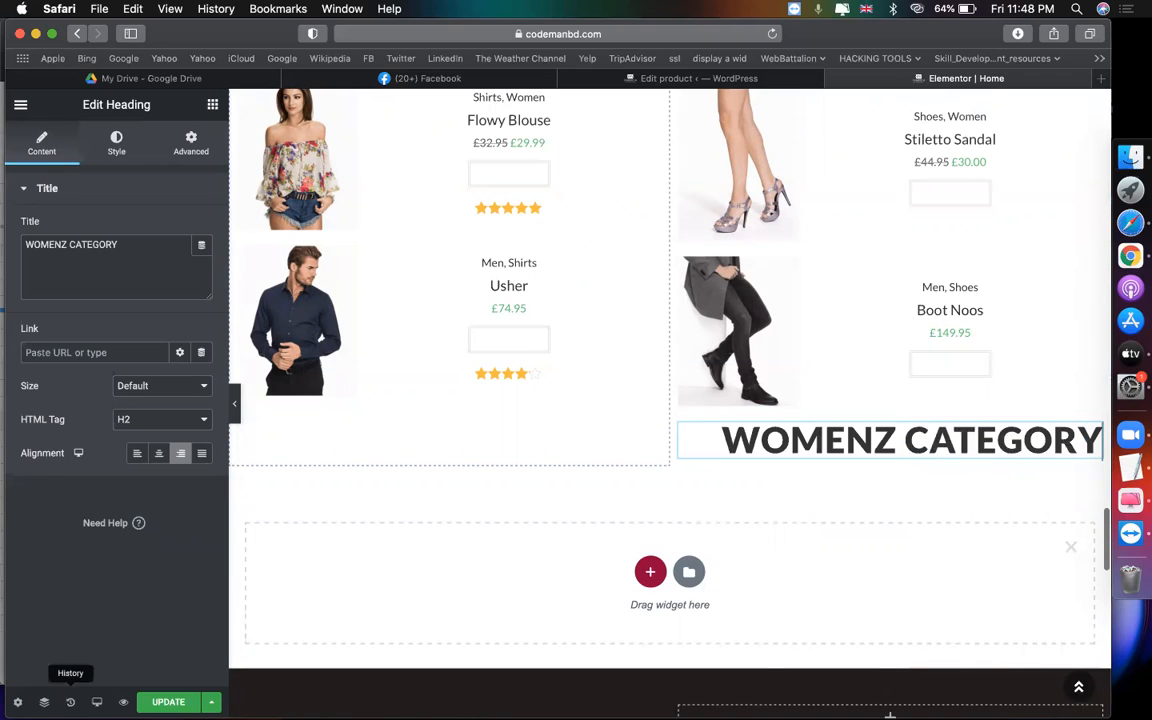
pyautogui.click(44, 702)
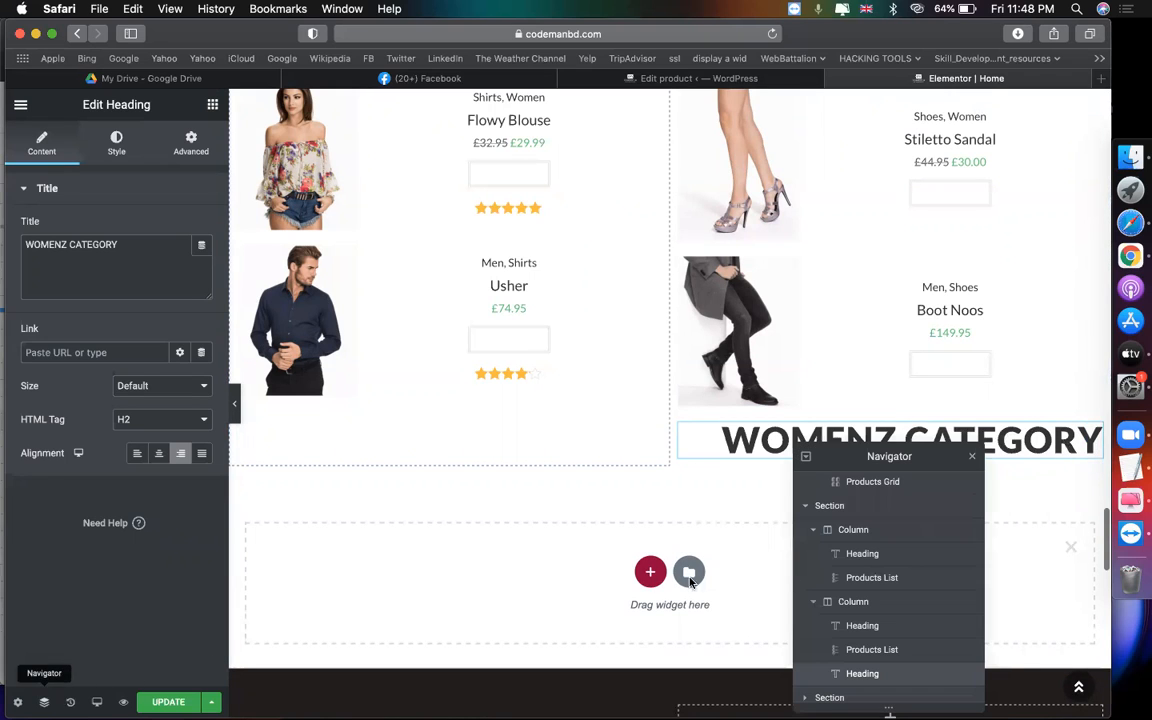
pyautogui.rightClick(874, 675)
pyautogui.click(902, 697)
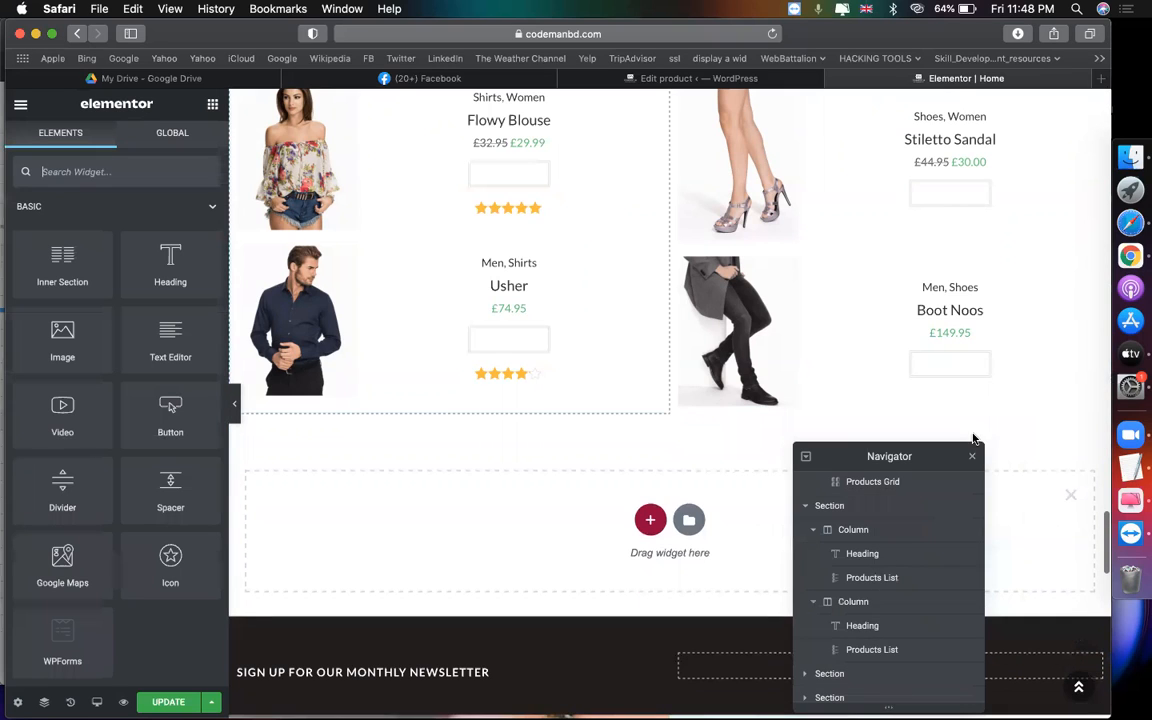
pyautogui.click(973, 458)
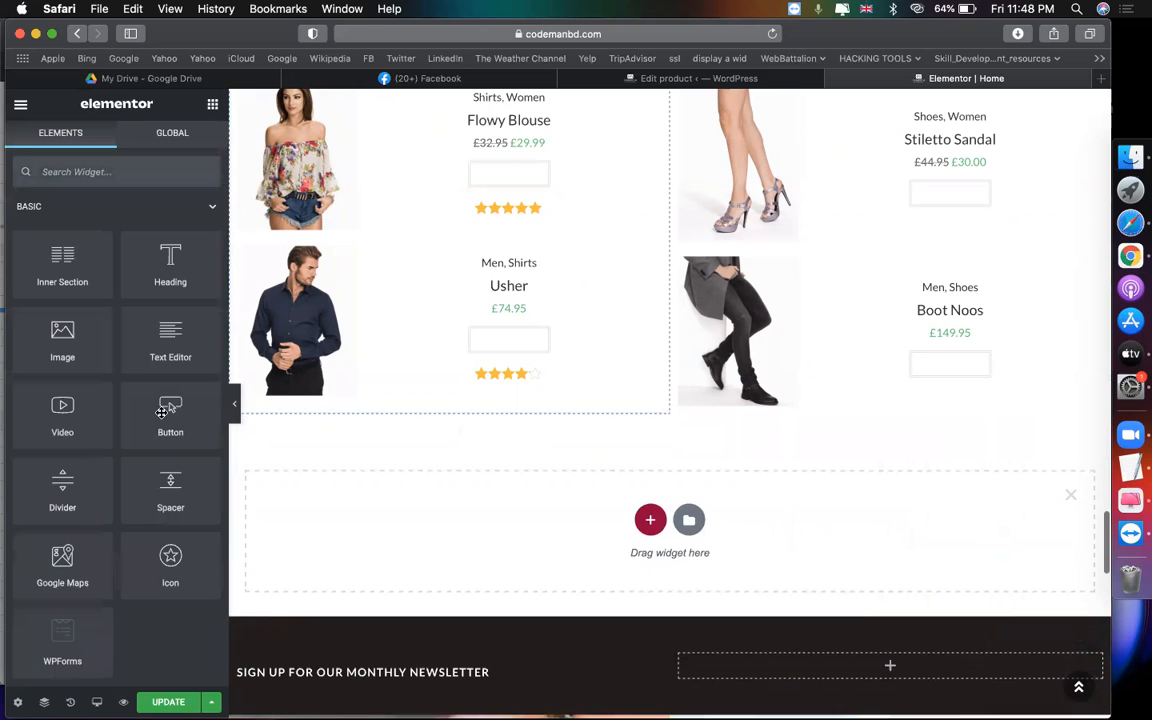
# Add a Categories Grid widget to the empty section area below the Shirt and Shoes section.
pyautogui.scroll(-20, 152, 490)
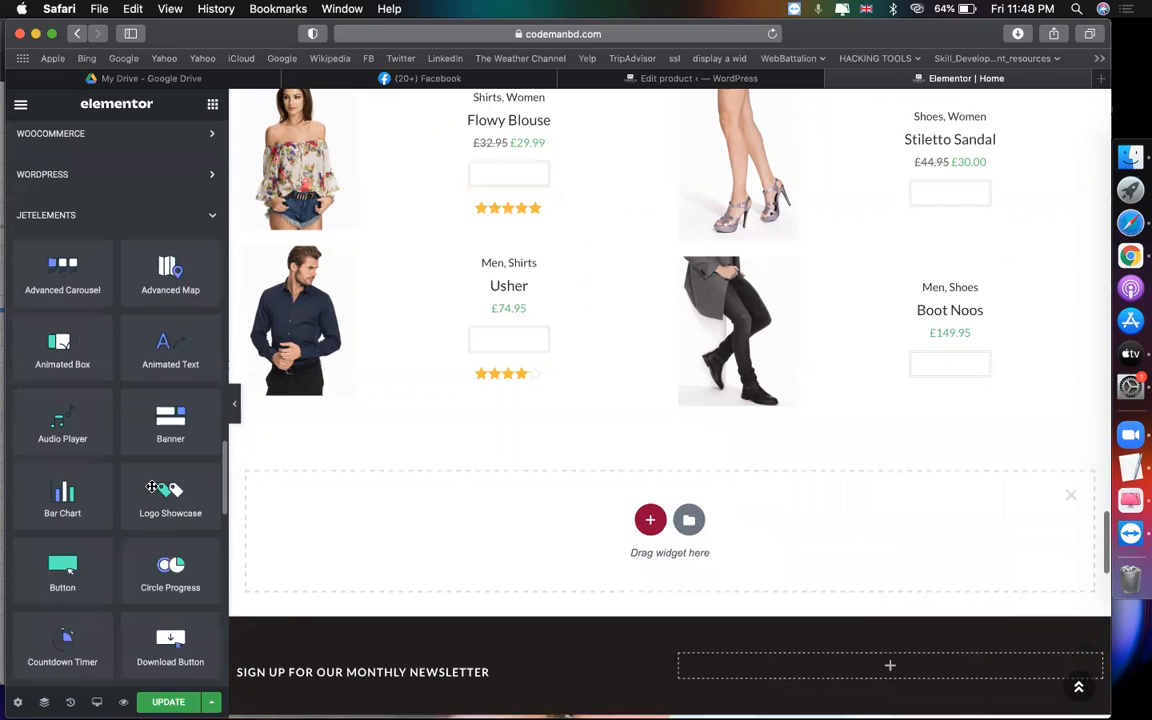
pyautogui.scroll(-1, 152, 492)
pyautogui.moveTo(62, 550); pyautogui.dragTo(662, 510)
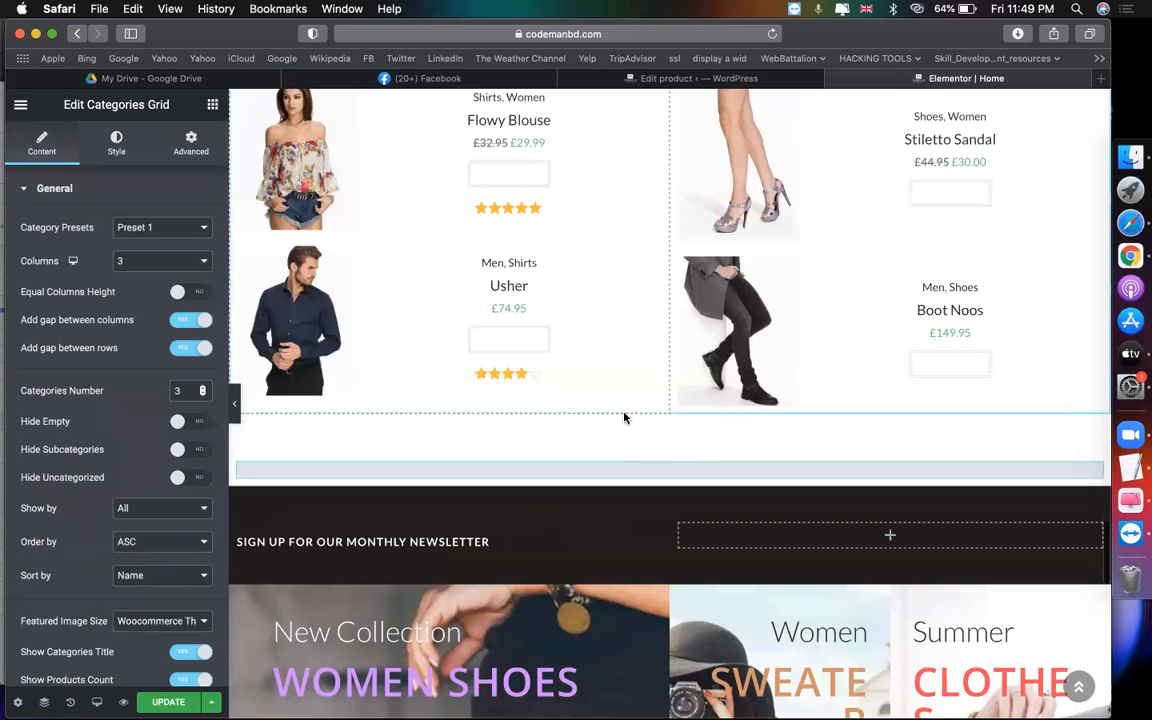
pyautogui.scroll(-3, 604, 504)
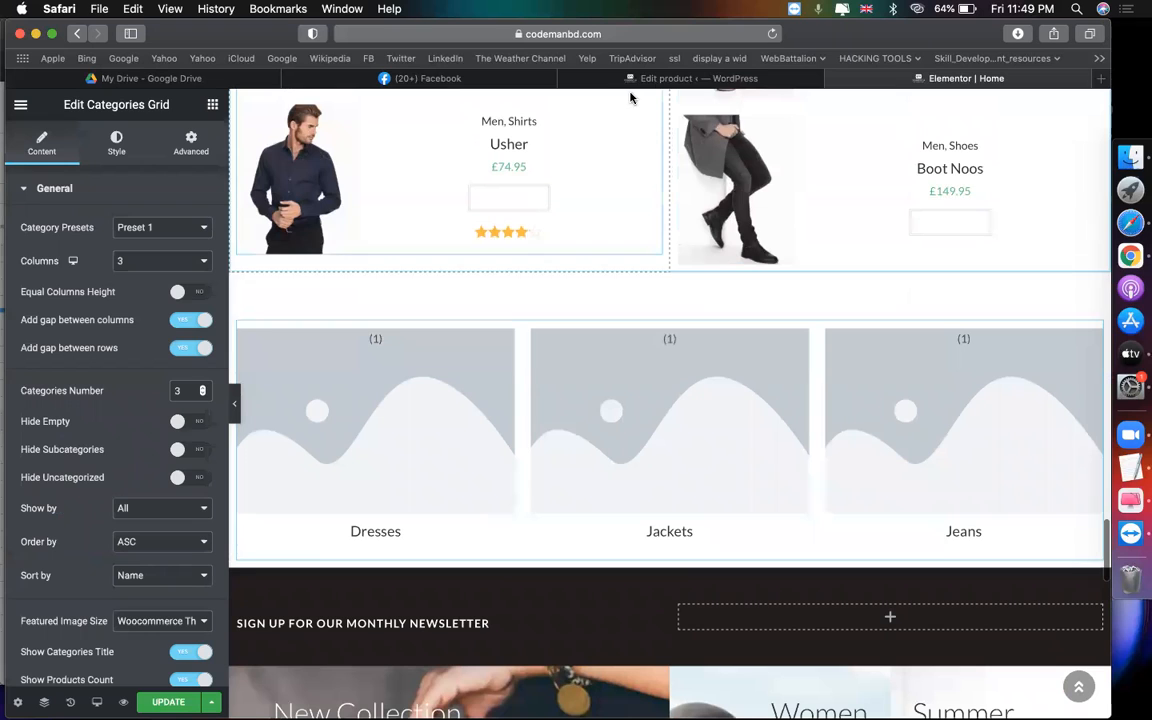
# Switch to the WordPress admin and show the list of product categories.
pyautogui.click(585, 78)
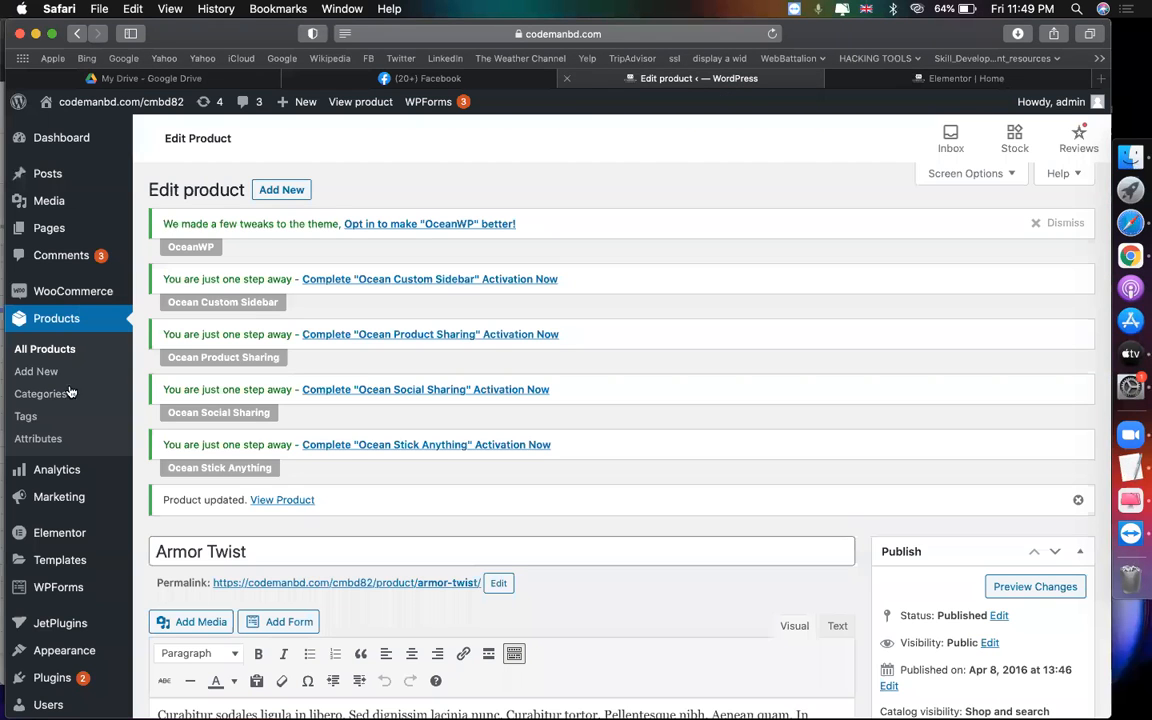
pyautogui.click(44, 402)
pyautogui.click(664, 261)
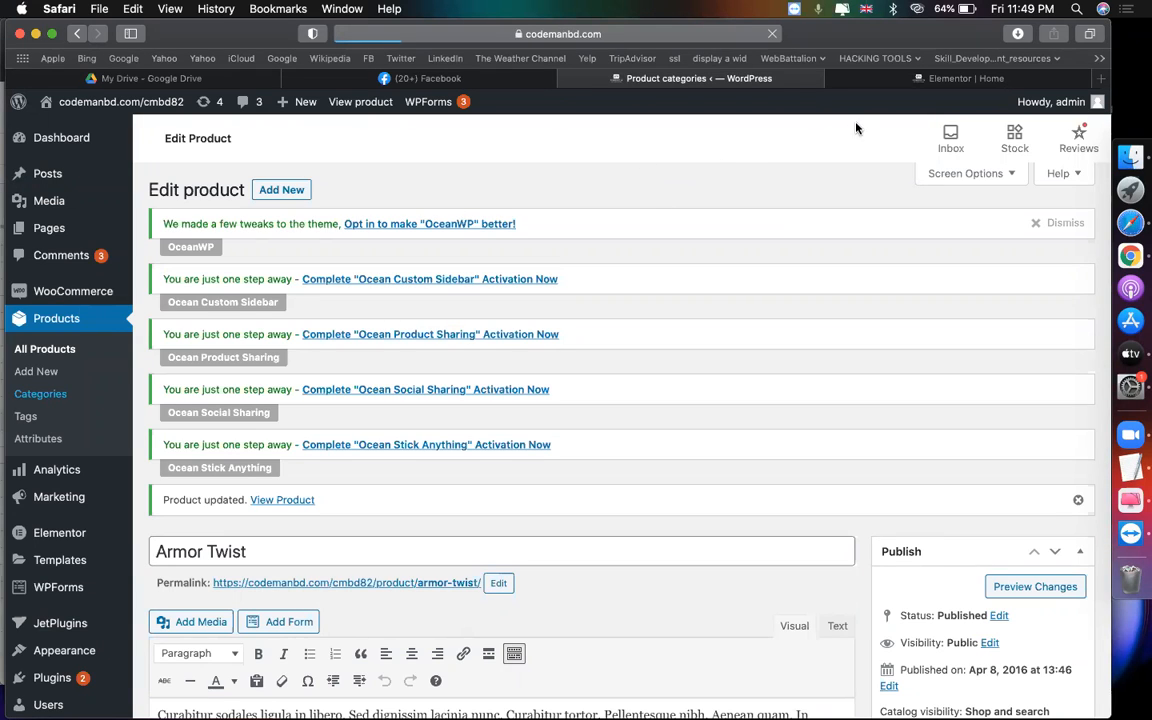
pyautogui.click(884, 82)
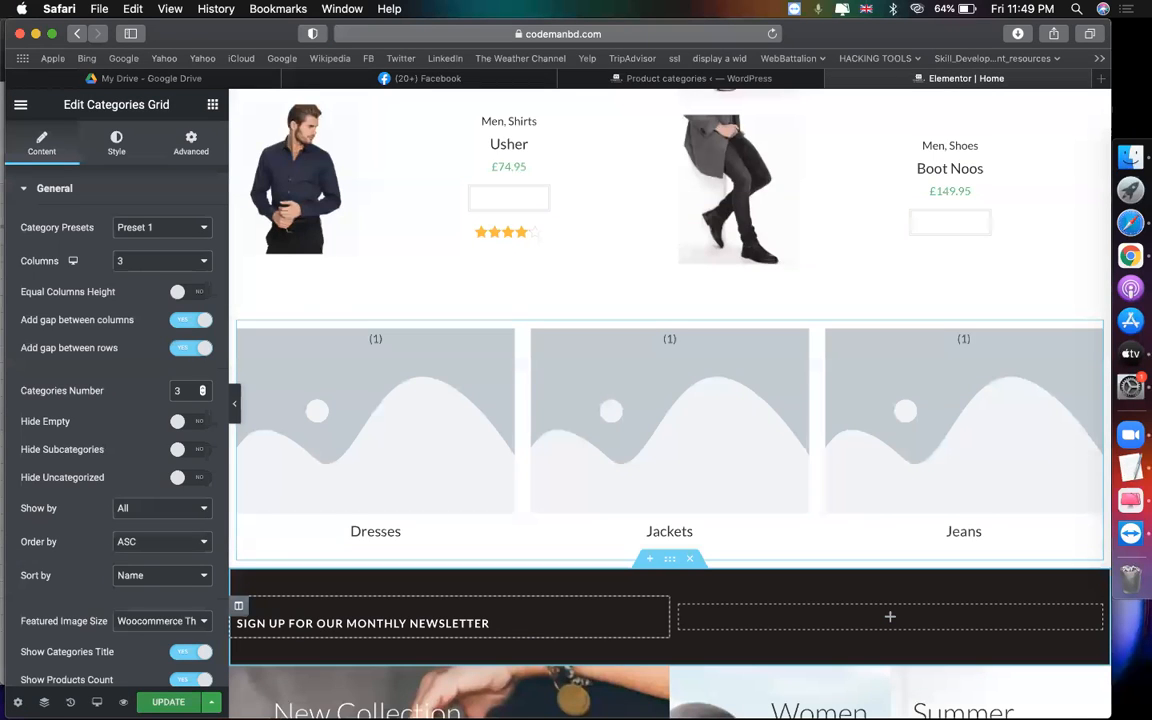
pyautogui.click(686, 82)
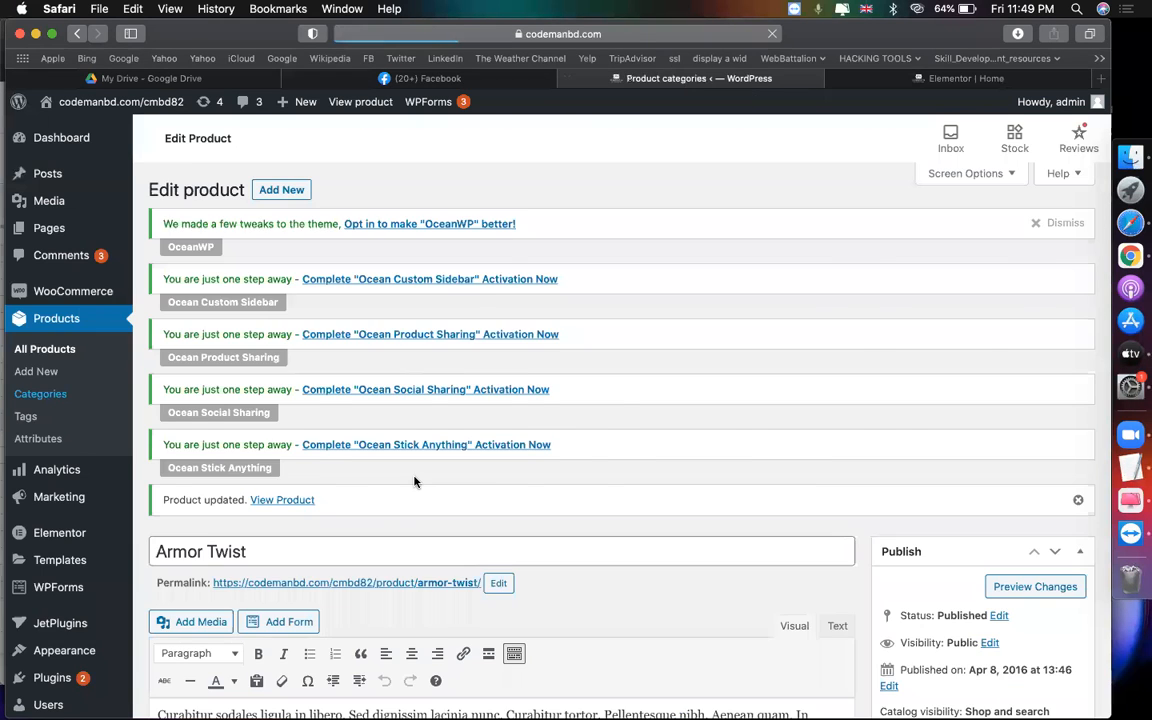
pyautogui.scroll(-3, 415, 482)
pyautogui.scroll(-4, 600, 400)
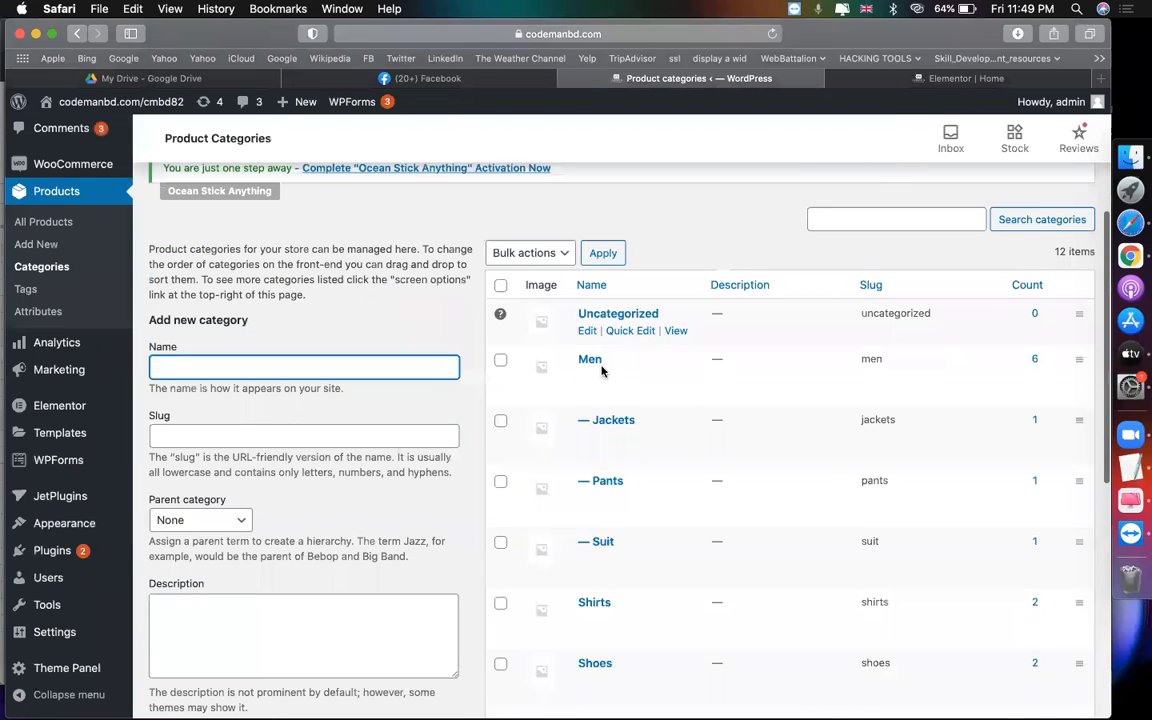
# Set the image img_32014569.jpg as the Men category's thumbnail, update the category and return to the category list.
pyautogui.click(587, 377)
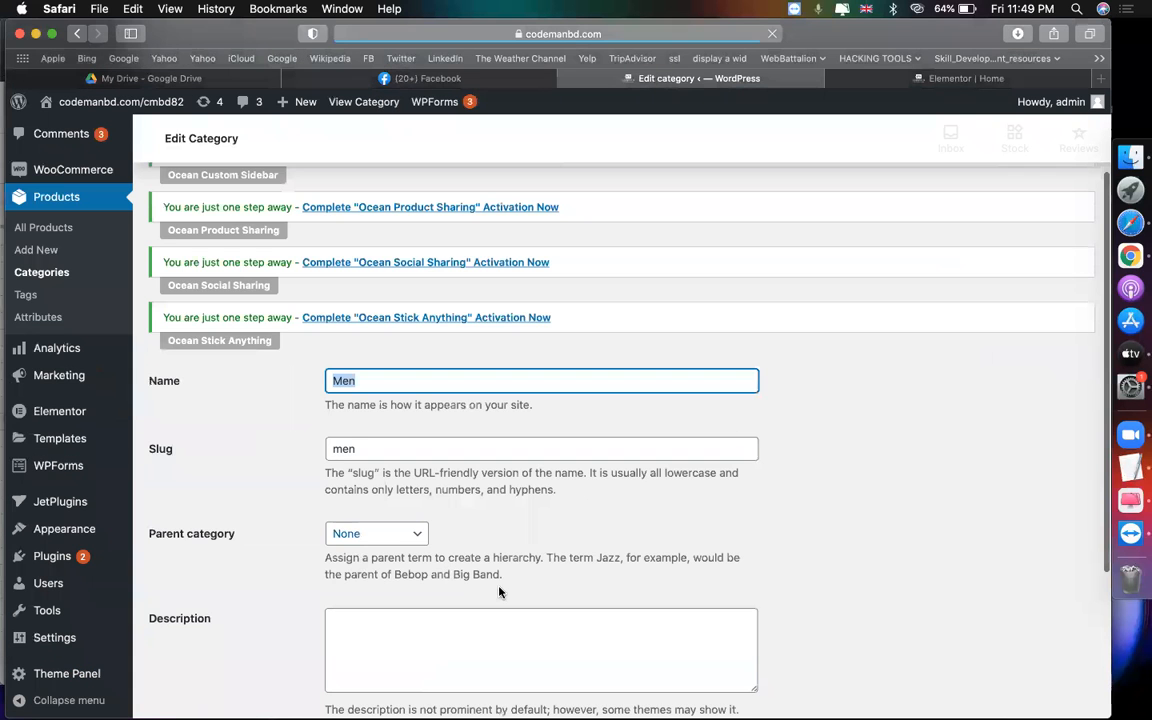
pyautogui.scroll(-3, 460, 588)
pyautogui.click(433, 574)
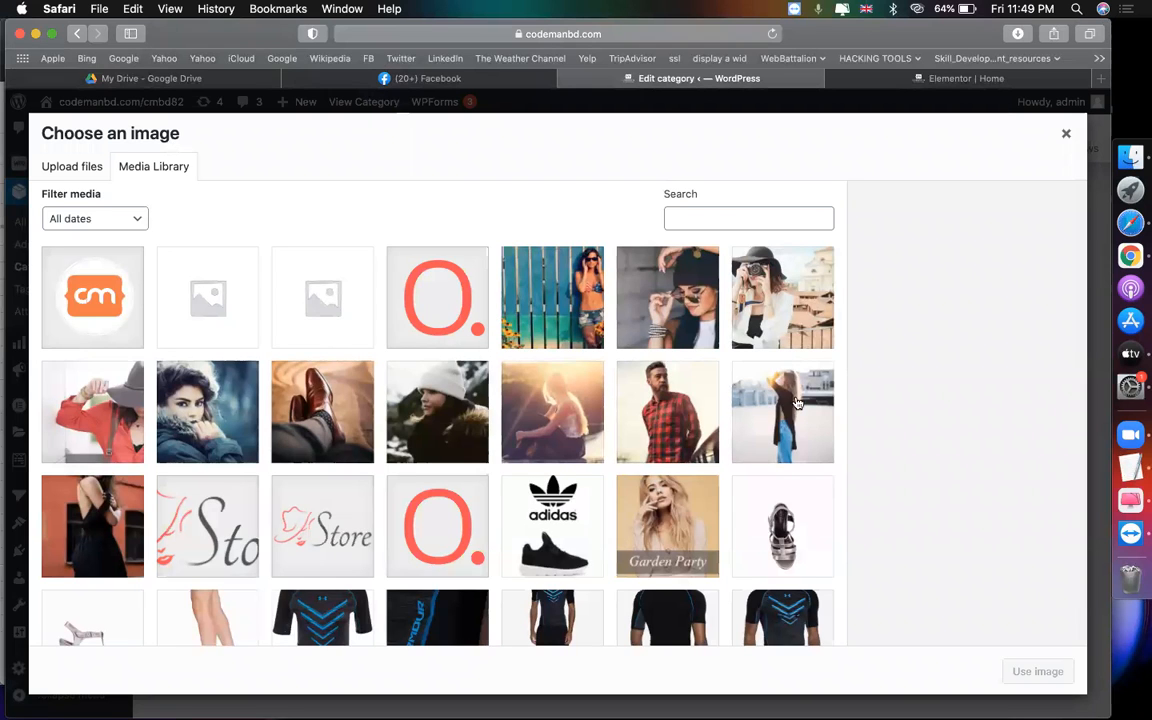
pyautogui.click(660, 410)
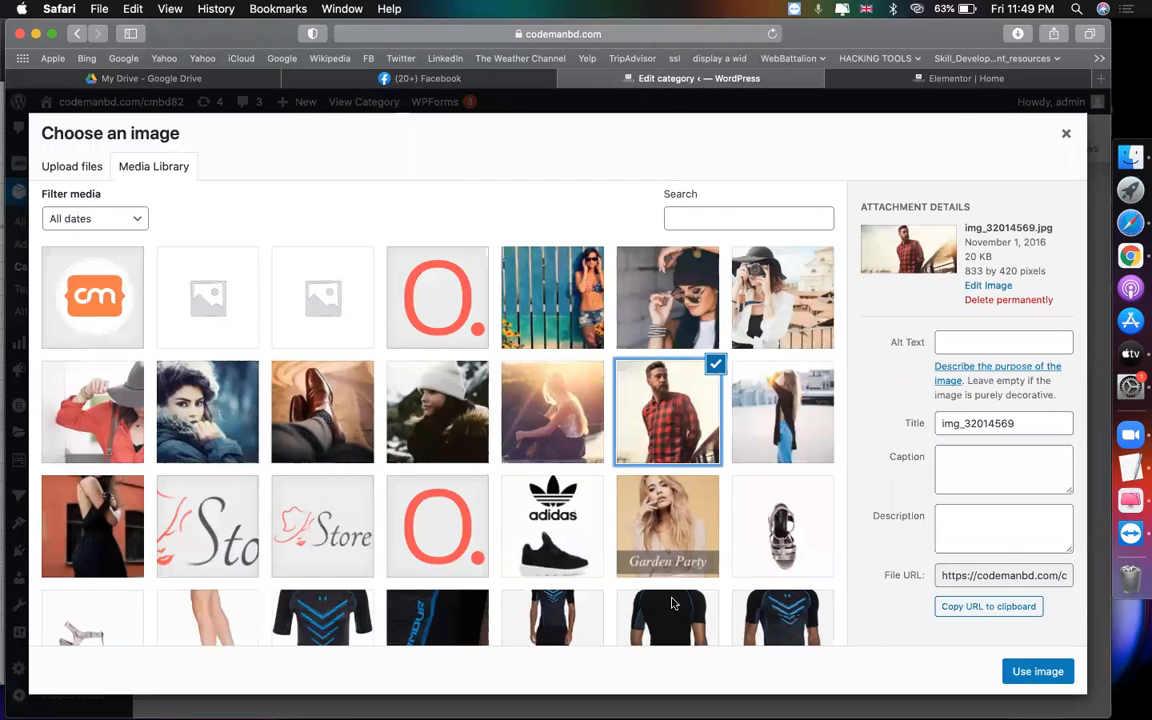
pyautogui.click(1037, 671)
pyautogui.click(175, 655)
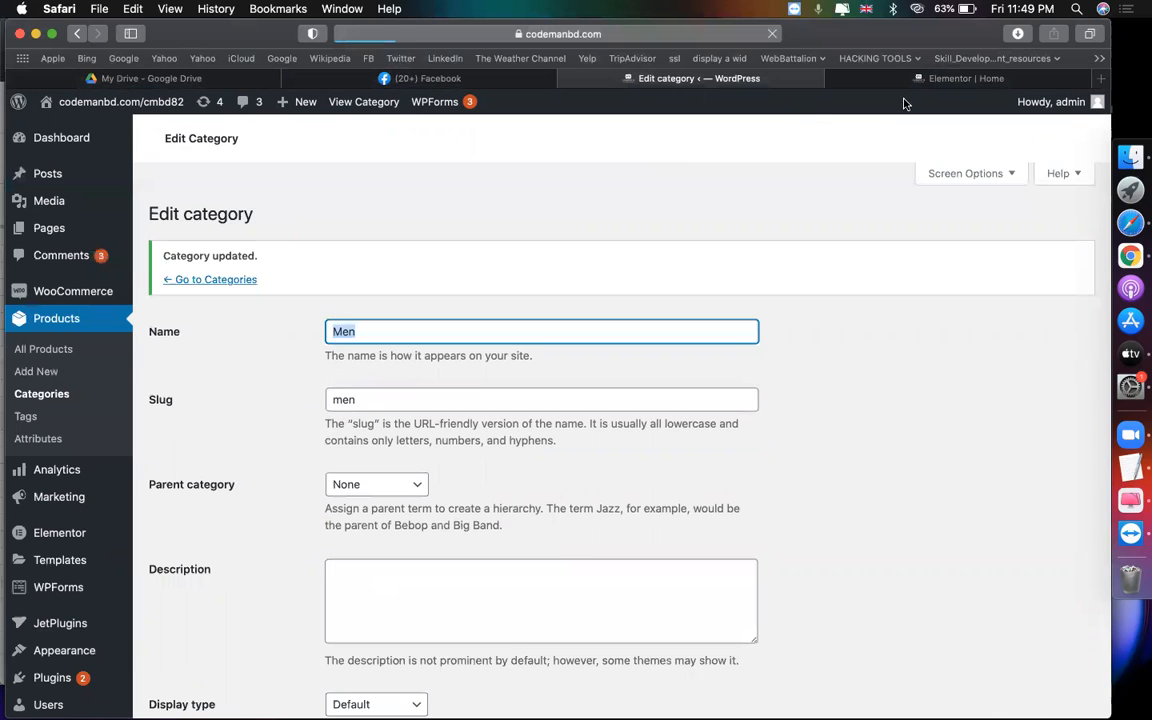
pyautogui.click(45, 396)
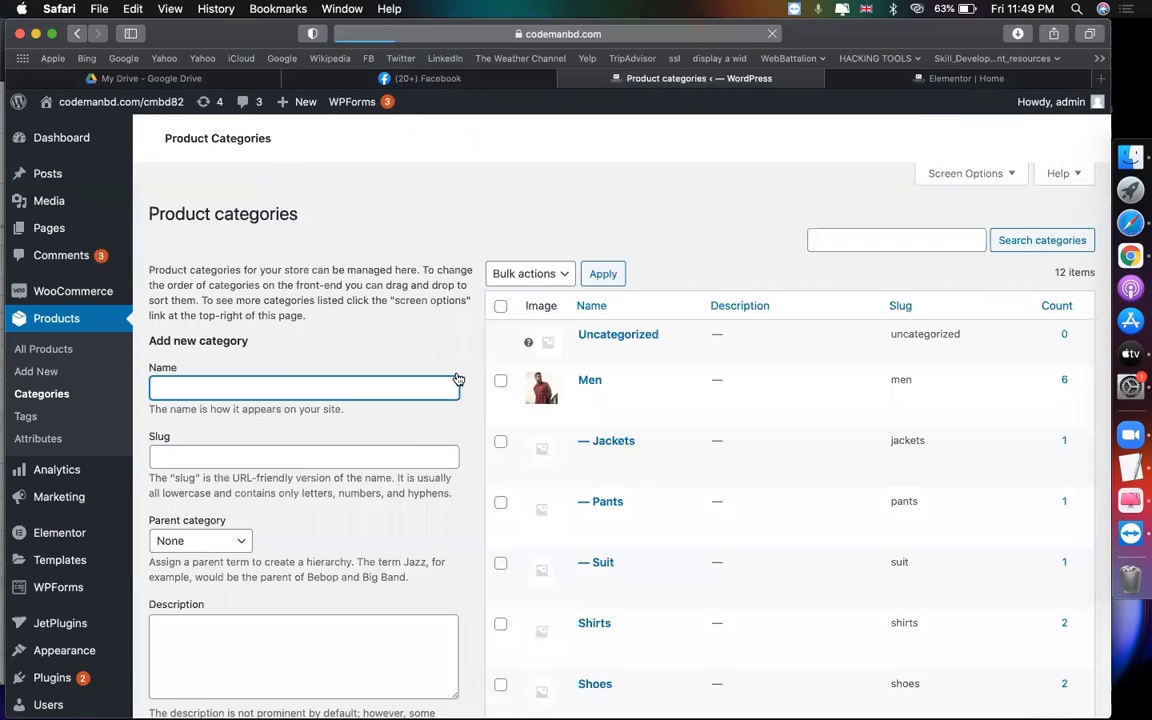
pyautogui.scroll(-3, 520, 375)
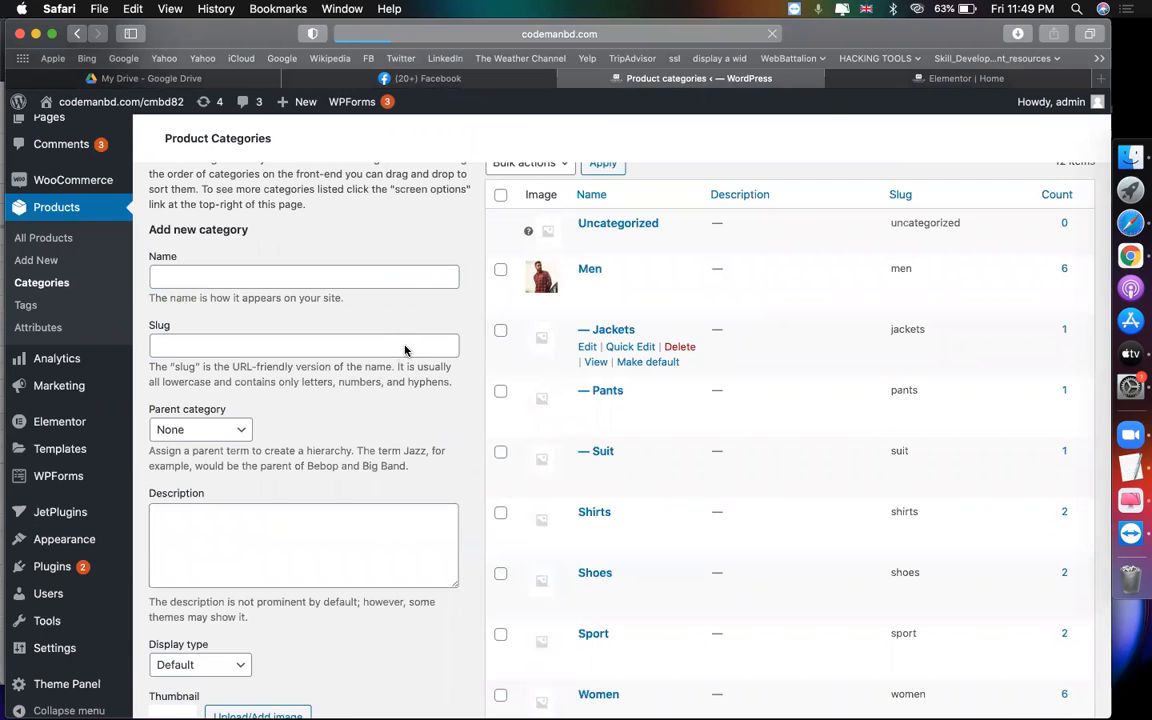
# Set the photo of the woman in a white knit hat as the Jackets category's thumbnail and update the category.
pyautogui.scroll(-3, 400, 553)
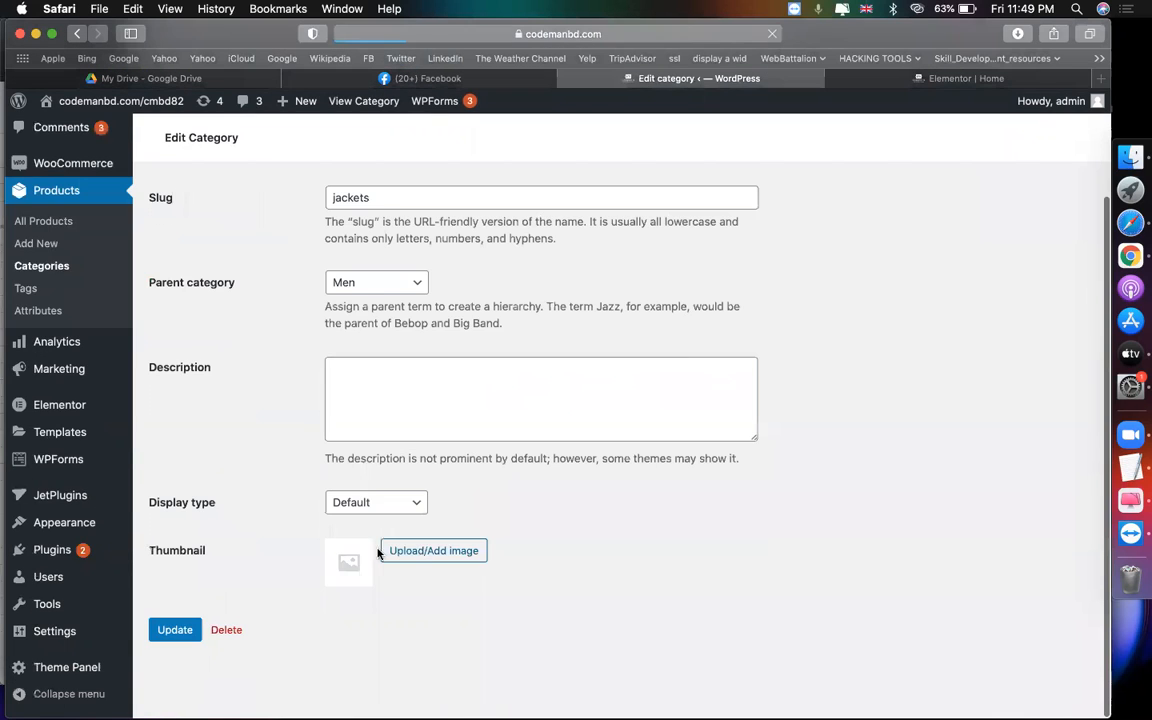
pyautogui.click(383, 551)
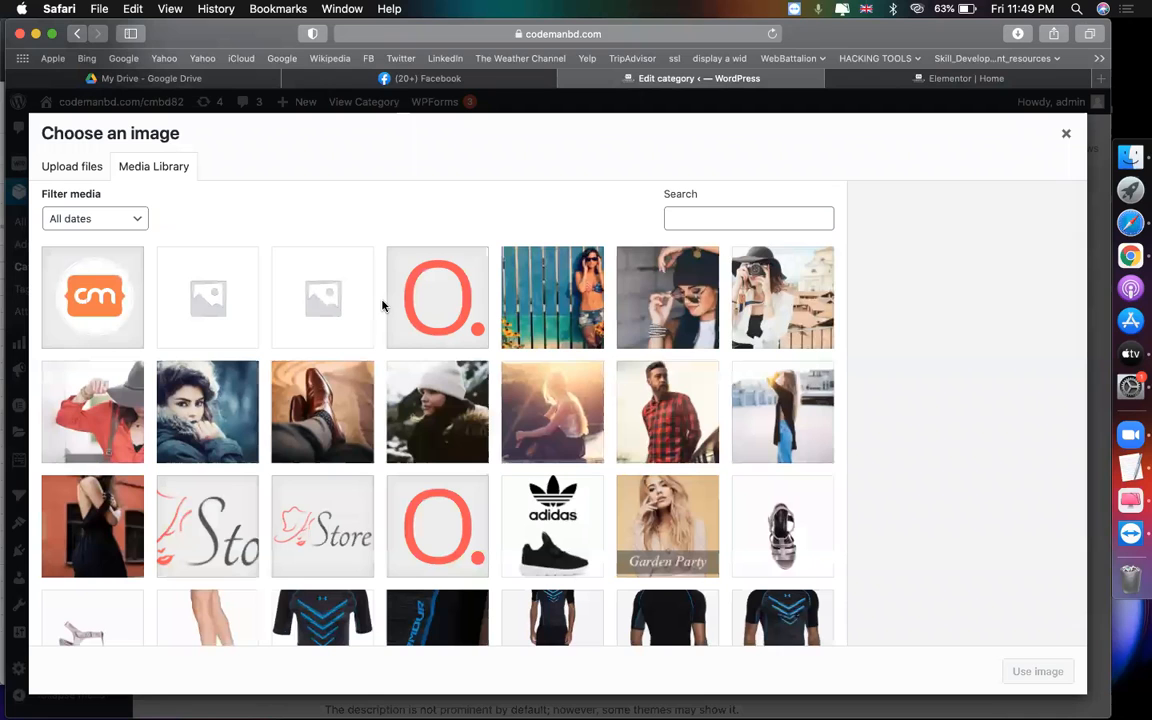
pyautogui.click(437, 411)
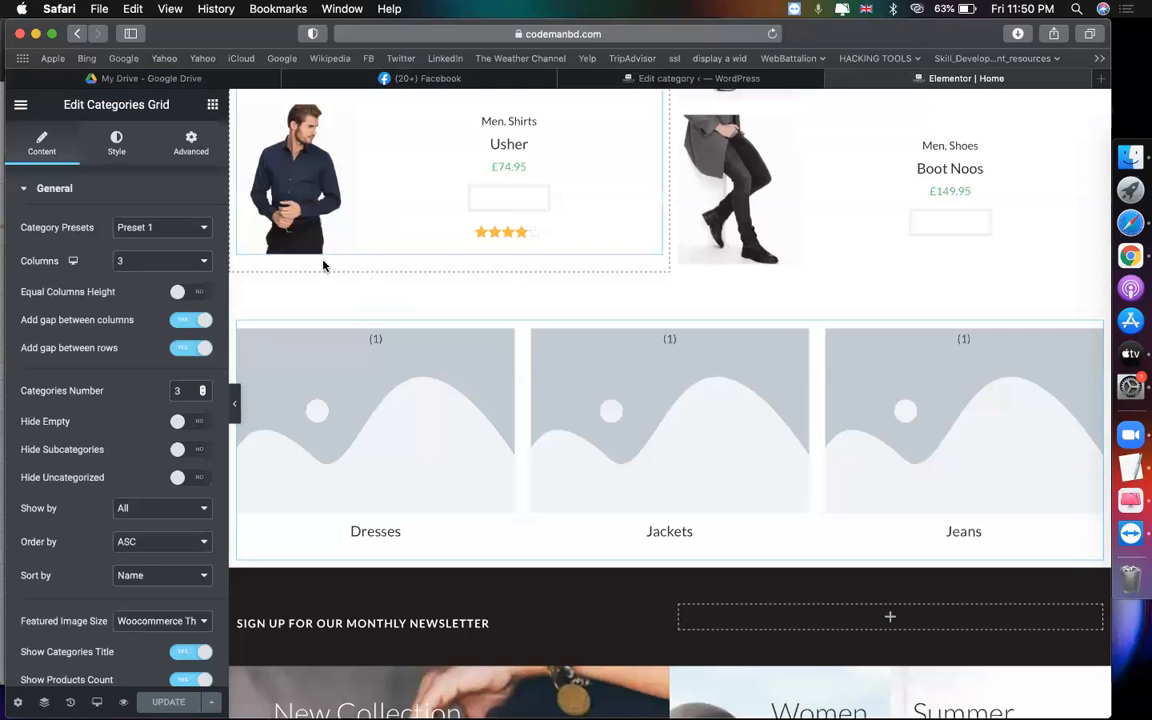
# Reload the home page in the Elementor editor and check the Jackets thumbnail in the Categories Grid.
pyautogui.scroll(2, 323, 265)
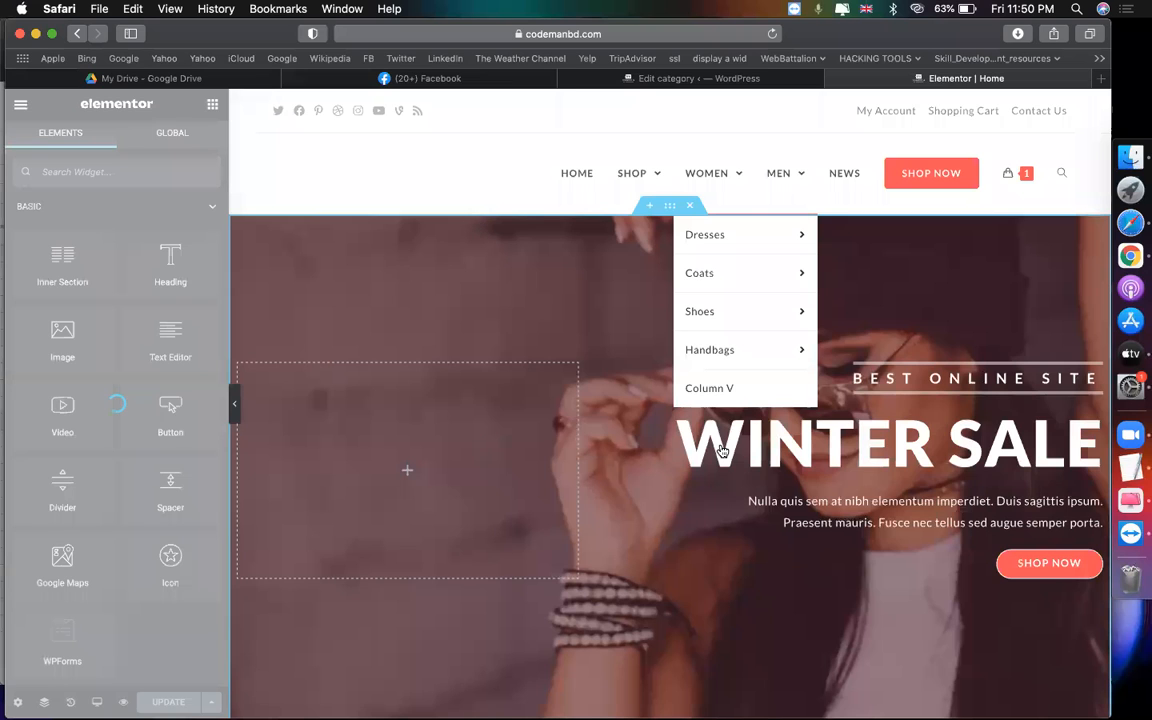
pyautogui.scroll(-10, 722, 451)
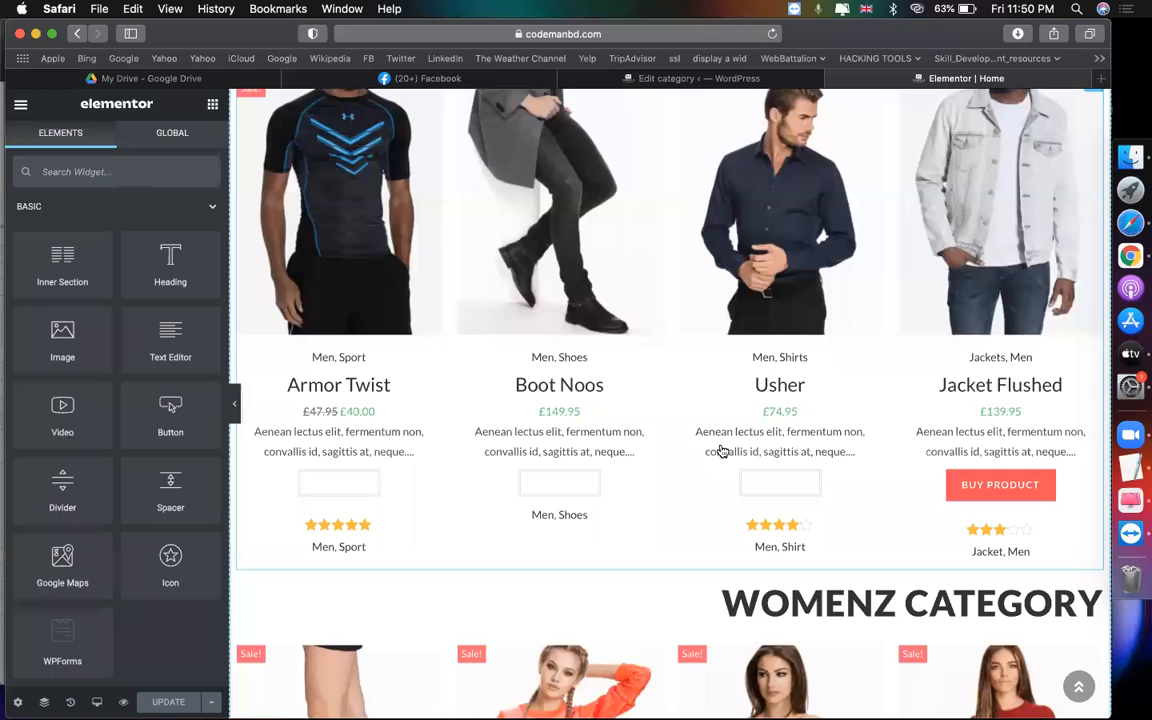
pyautogui.scroll(-10, 699, 329)
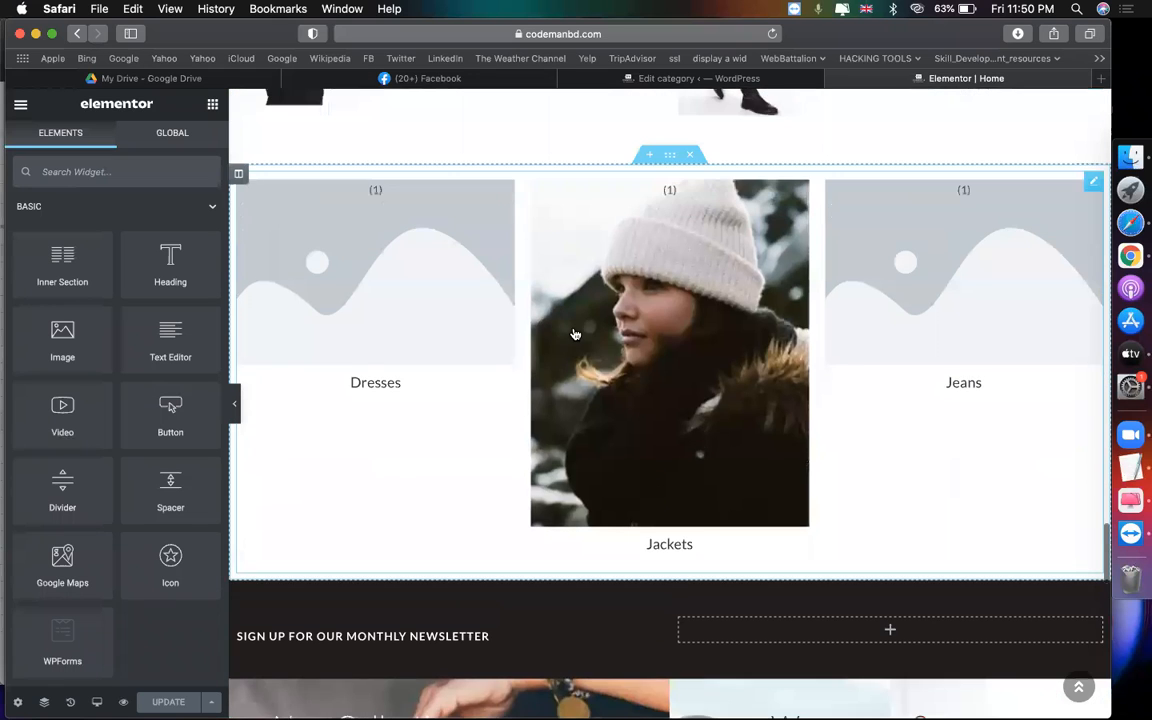
pyautogui.scroll(5, 550, 322)
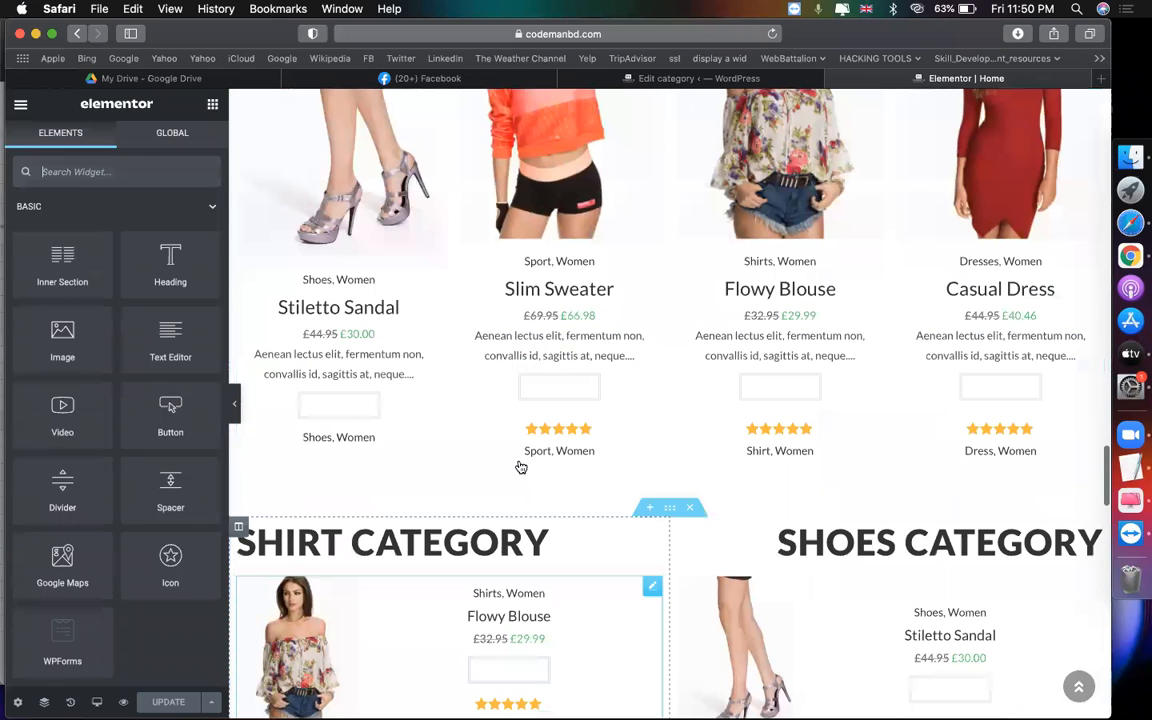
pyautogui.scroll(-2, 518, 465)
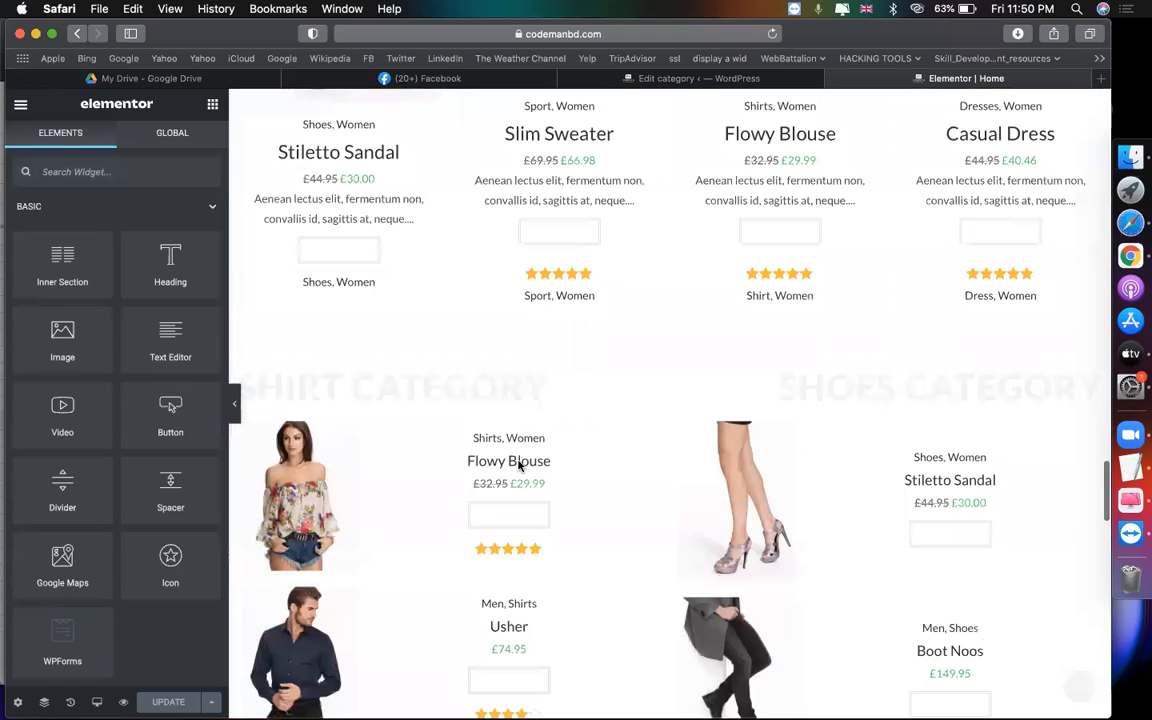
# Delete the New Collection promo banner section and the Latest News section below the newsletter sign-up.
pyautogui.scroll(-5, 518, 465)
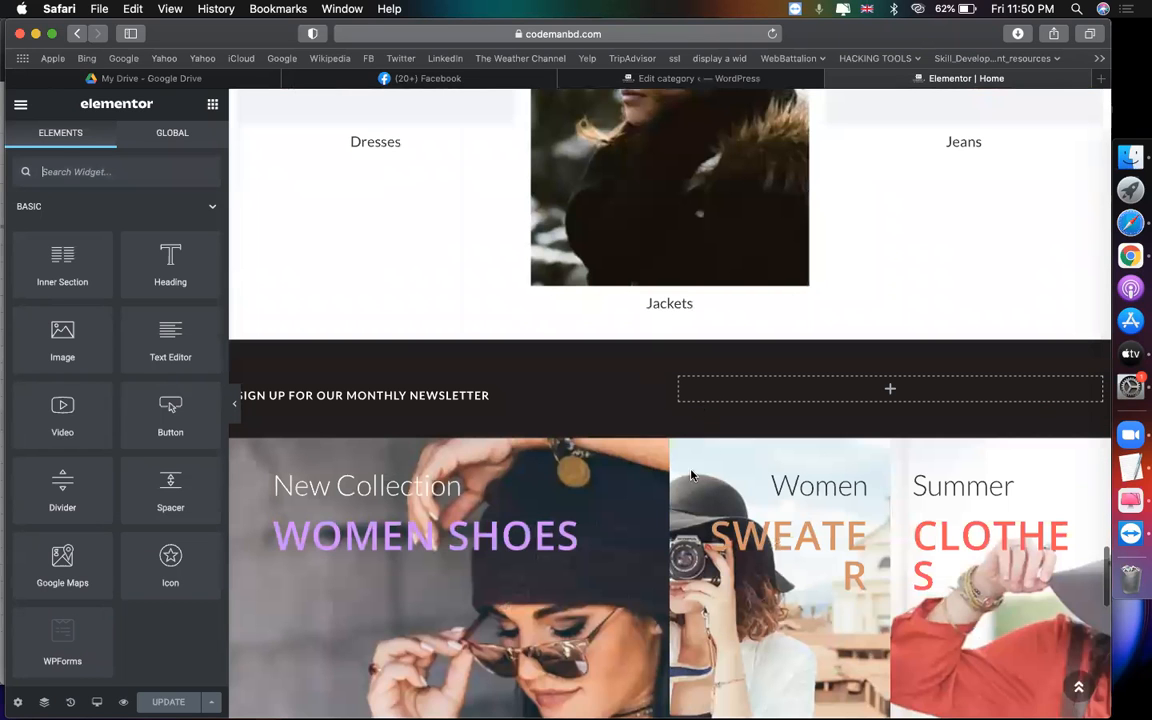
pyautogui.scroll(-1, 690, 475)
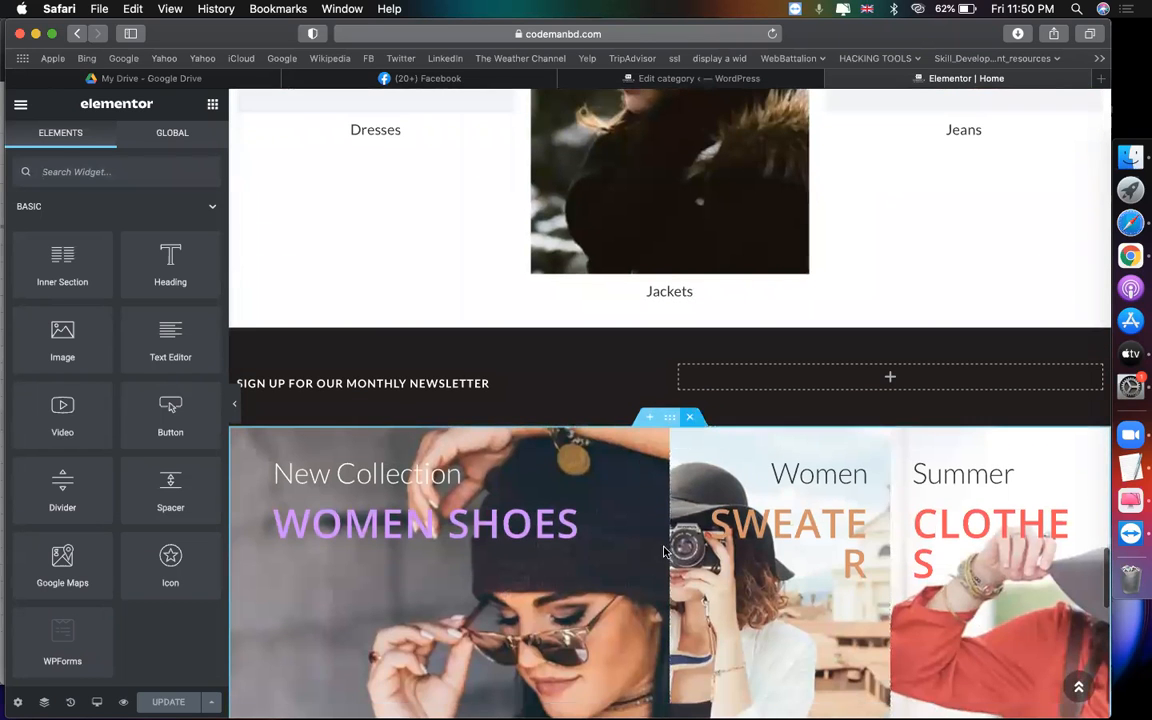
pyautogui.press('Delete')
pyautogui.scroll(-1, 681, 475)
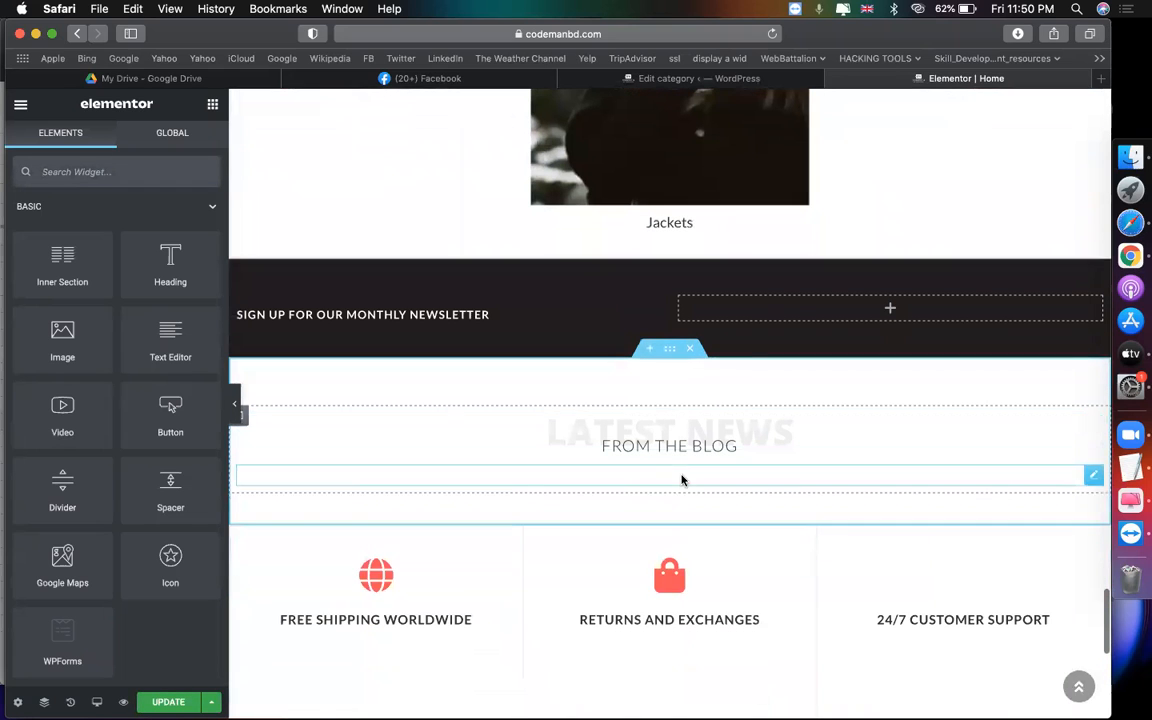
pyautogui.click(690, 349)
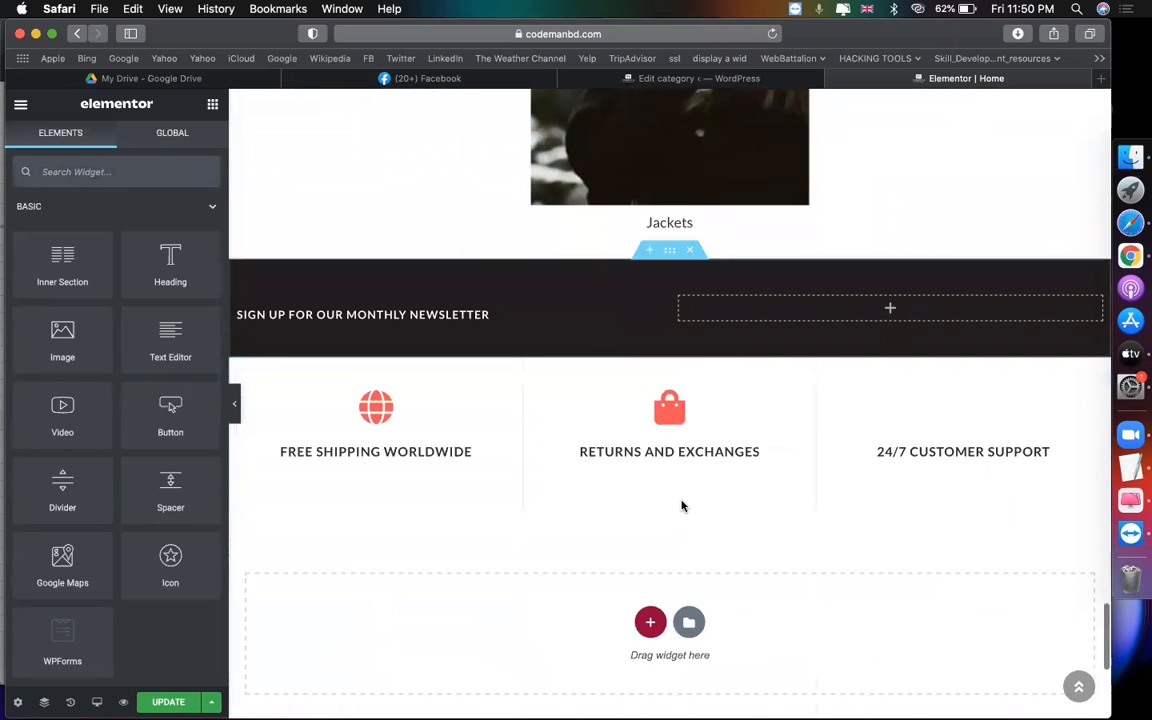
# Review the home page layout from the Winter Sale banner through the product and category sections down to the footer.
pyautogui.scroll(-3, 682, 506)
pyautogui.scroll(10, 681, 506)
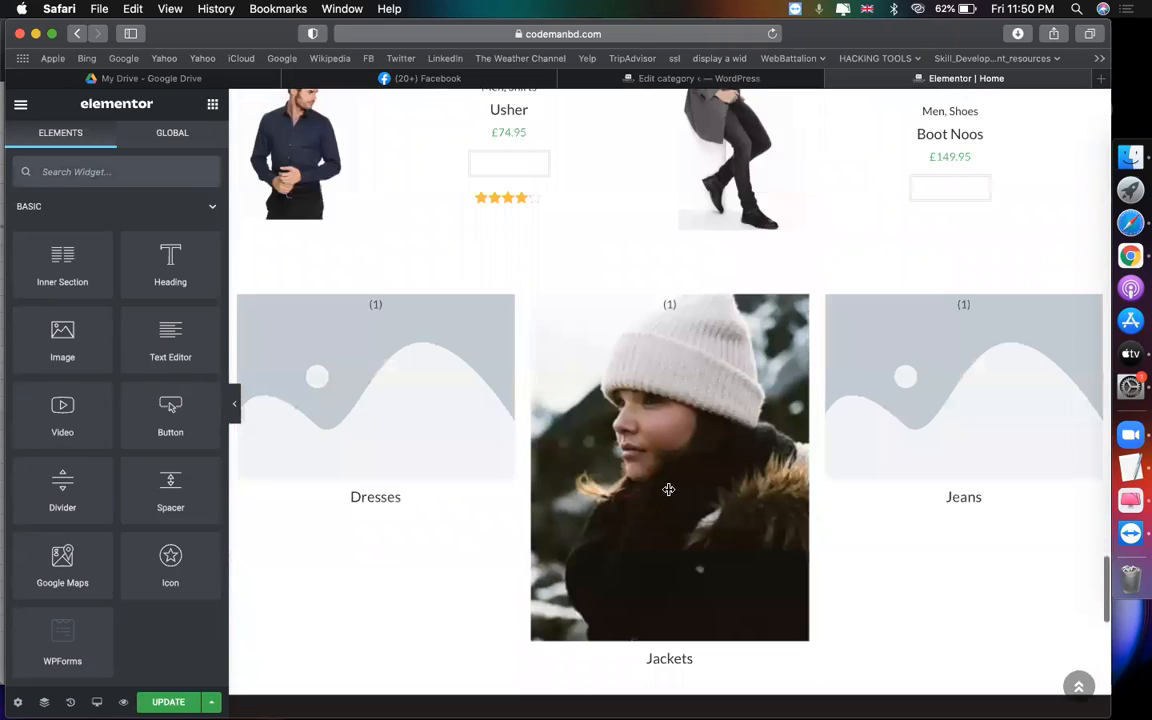
pyautogui.scroll(-2, 668, 489)
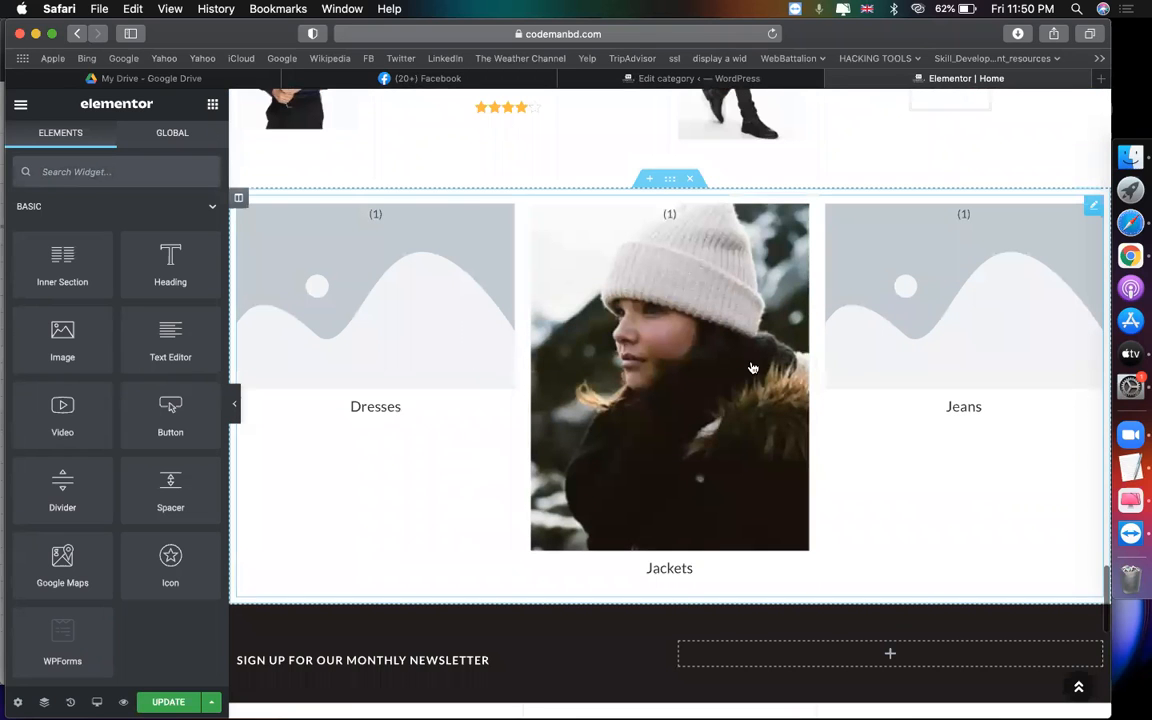
pyautogui.scroll(-10, 864, 365)
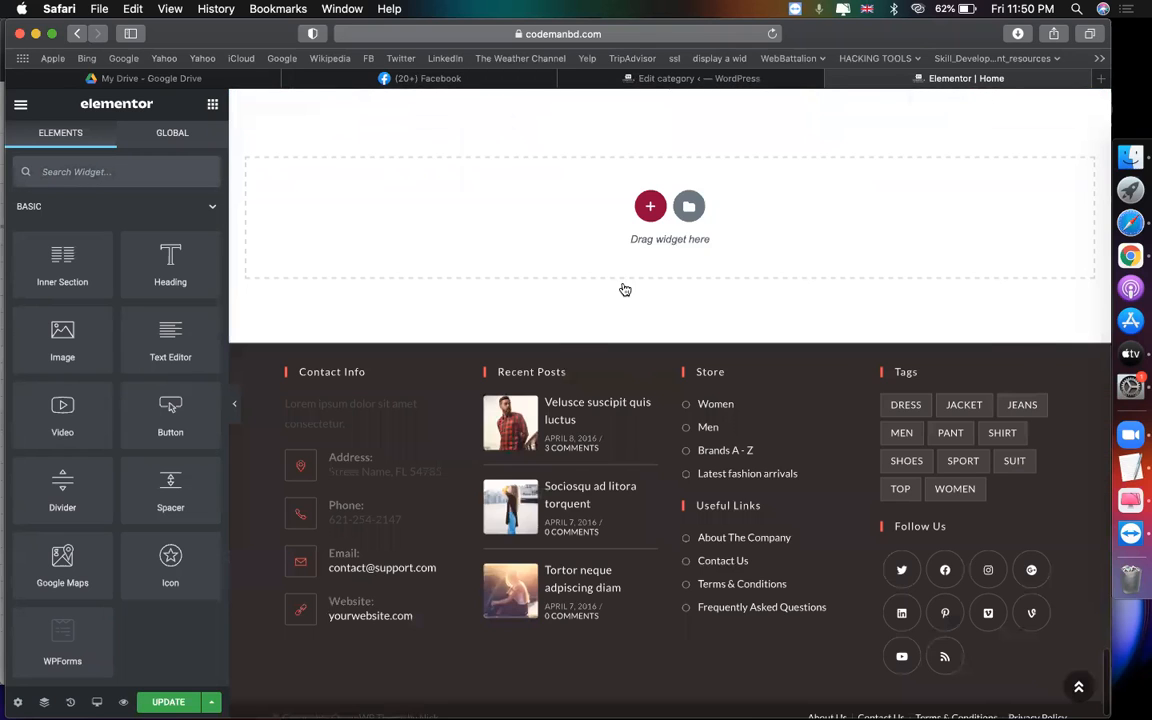
pyautogui.scroll(10, 913, 319)
pyautogui.scroll(-2, 442, 458)
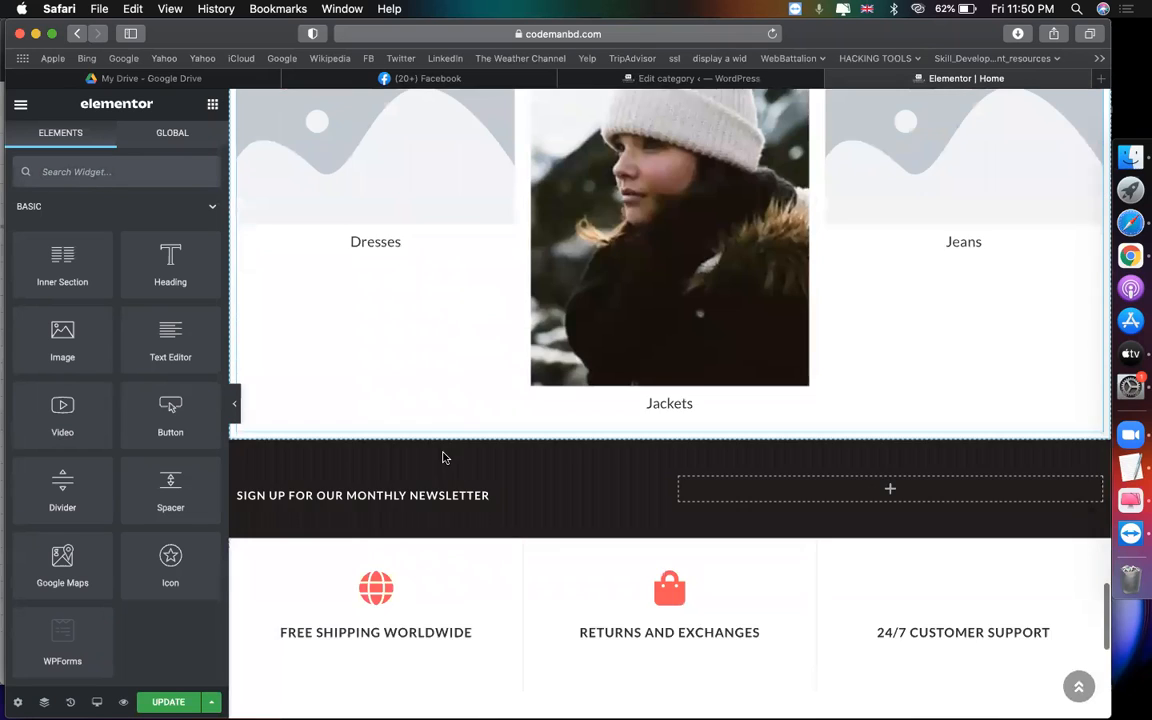
pyautogui.scroll(3, 420, 452)
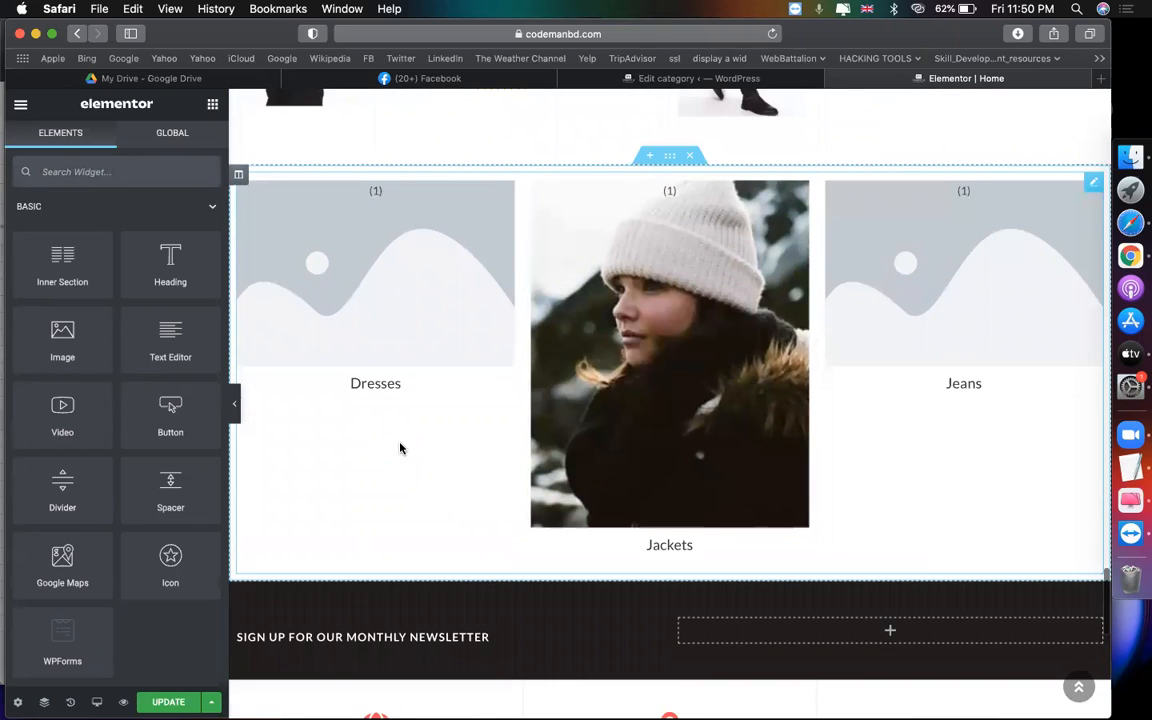
pyautogui.scroll(6, 400, 449)
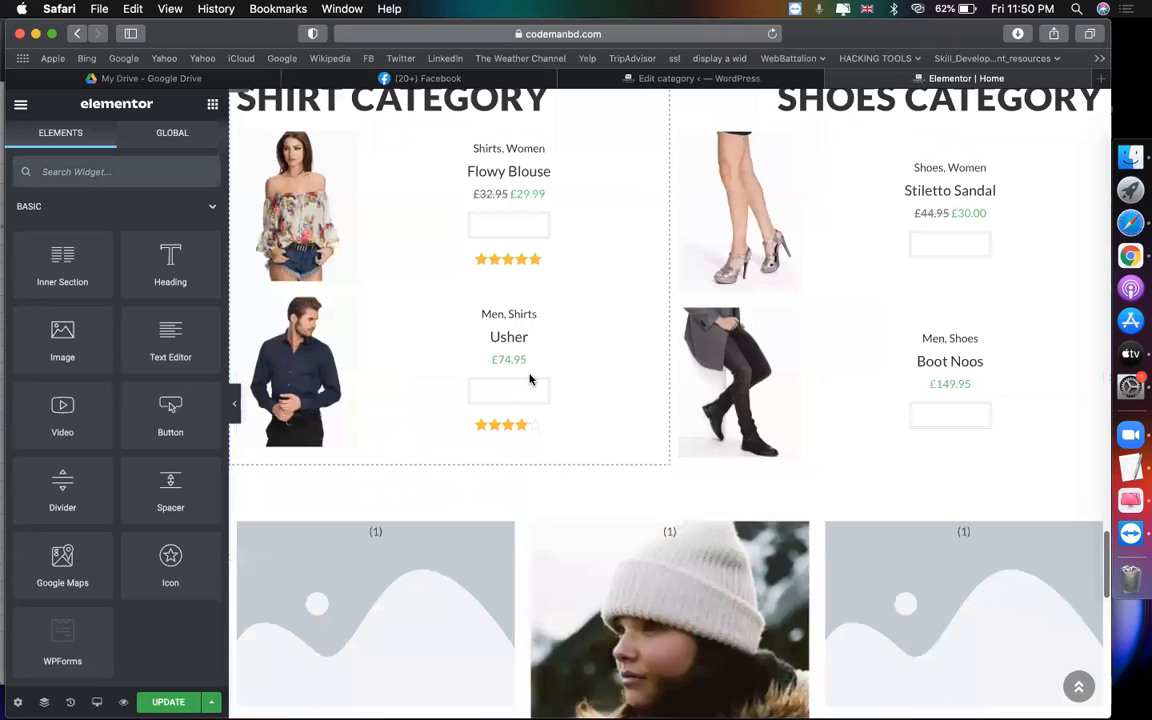
pyautogui.scroll(7, 530, 378)
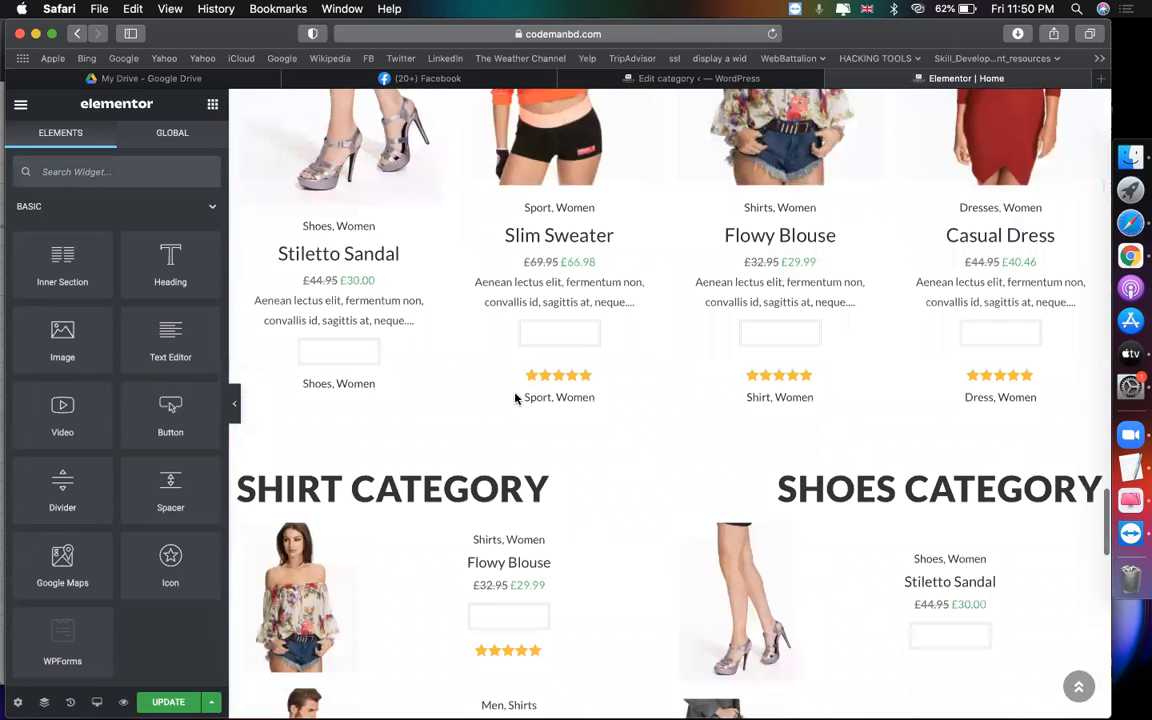
pyautogui.scroll(10, 532, 558)
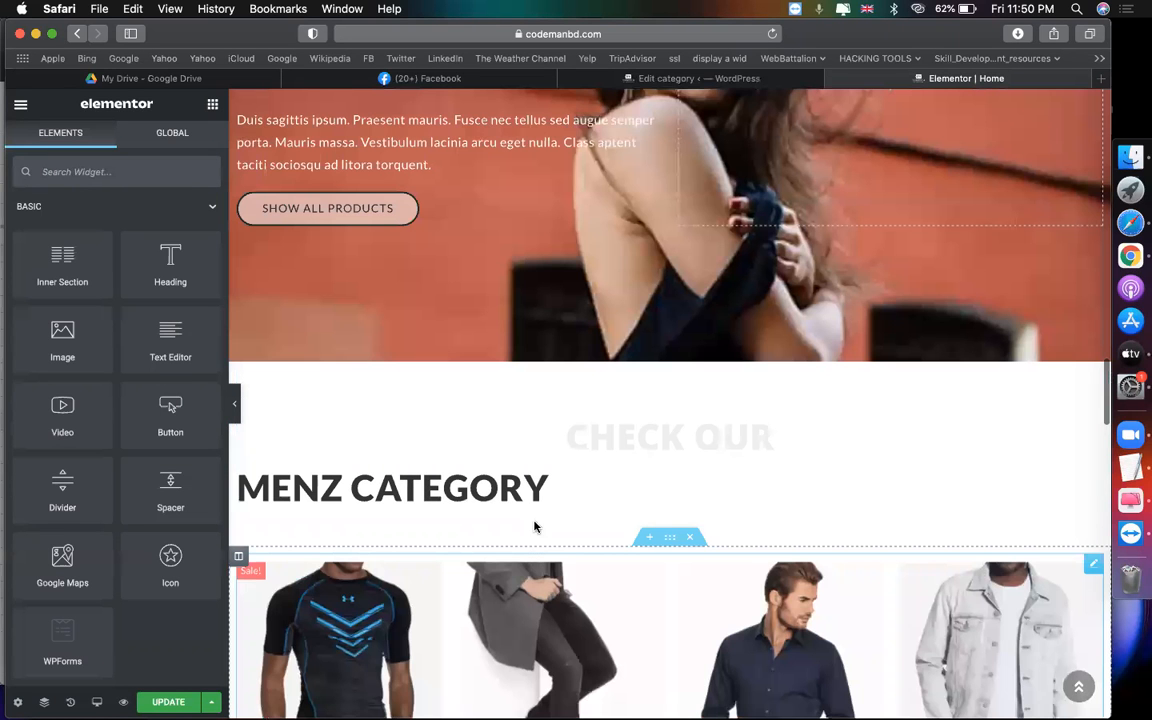
pyautogui.scroll(-7, 535, 527)
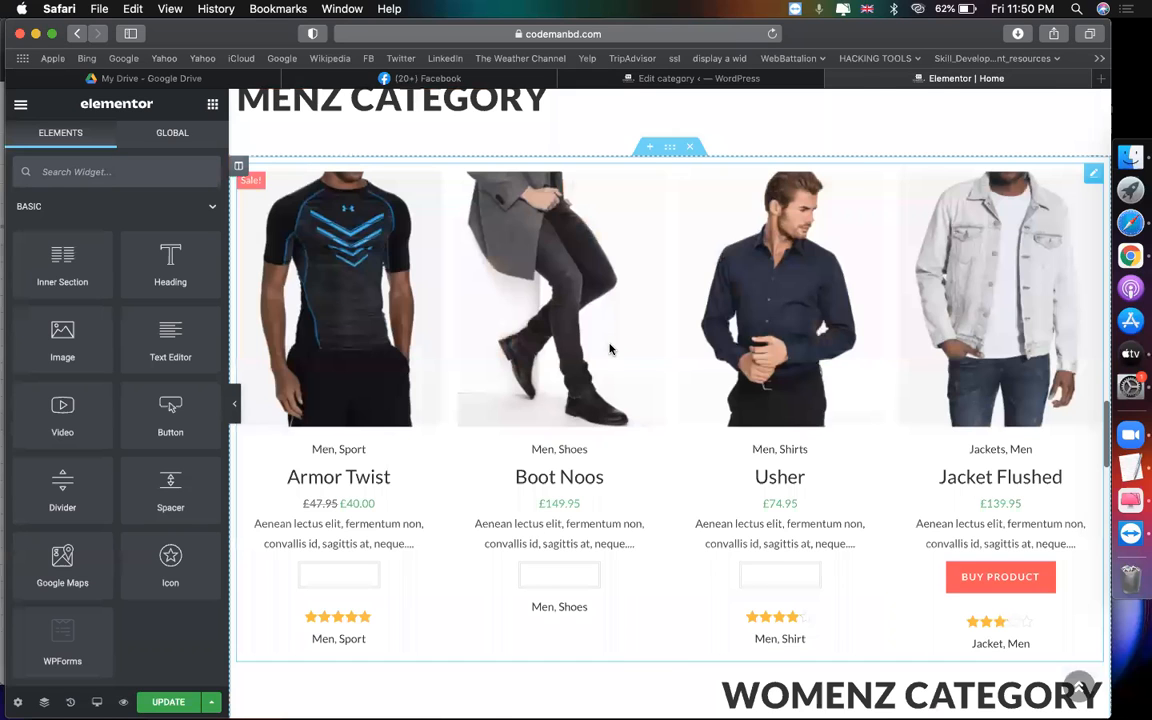
pyautogui.scroll(10, 605, 385)
pyautogui.scroll(5, 643, 442)
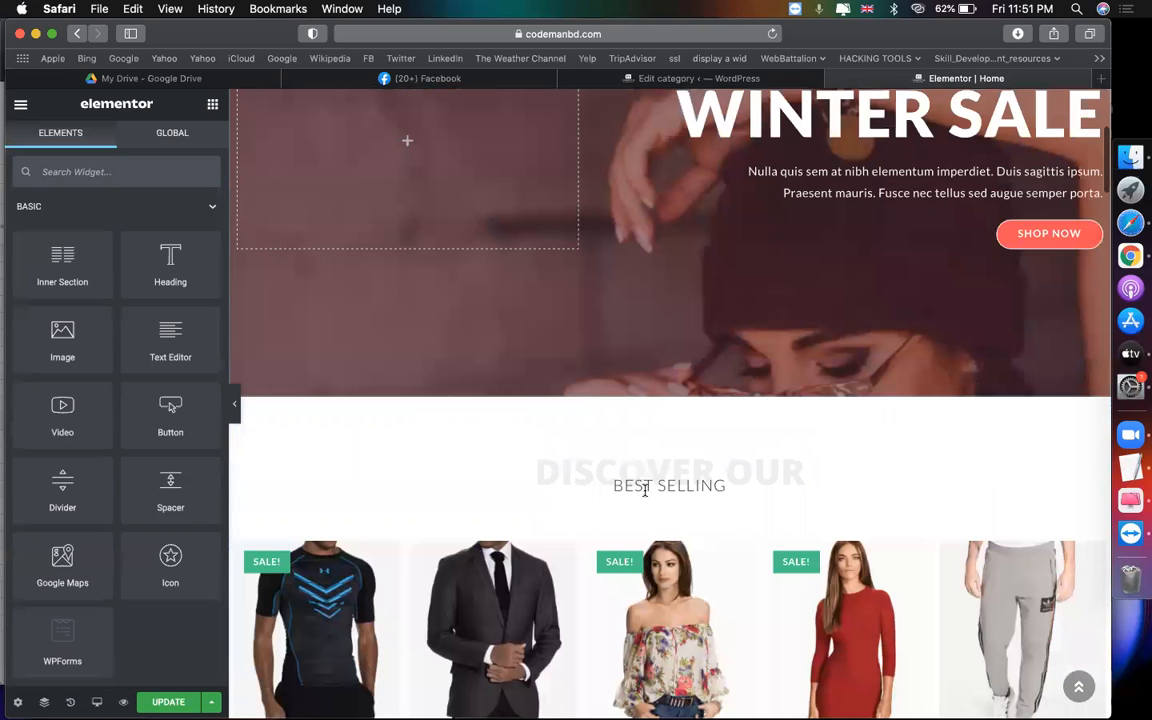
pyautogui.scroll(-10, 761, 432)
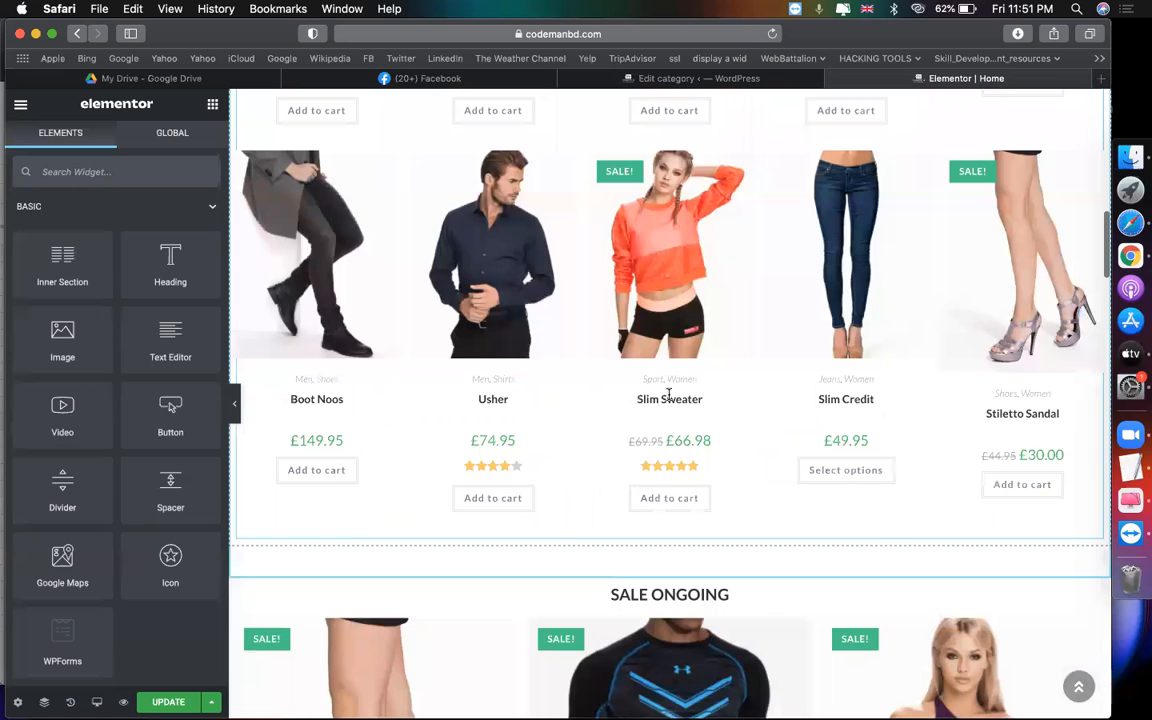
pyautogui.scroll(-10, 669, 395)
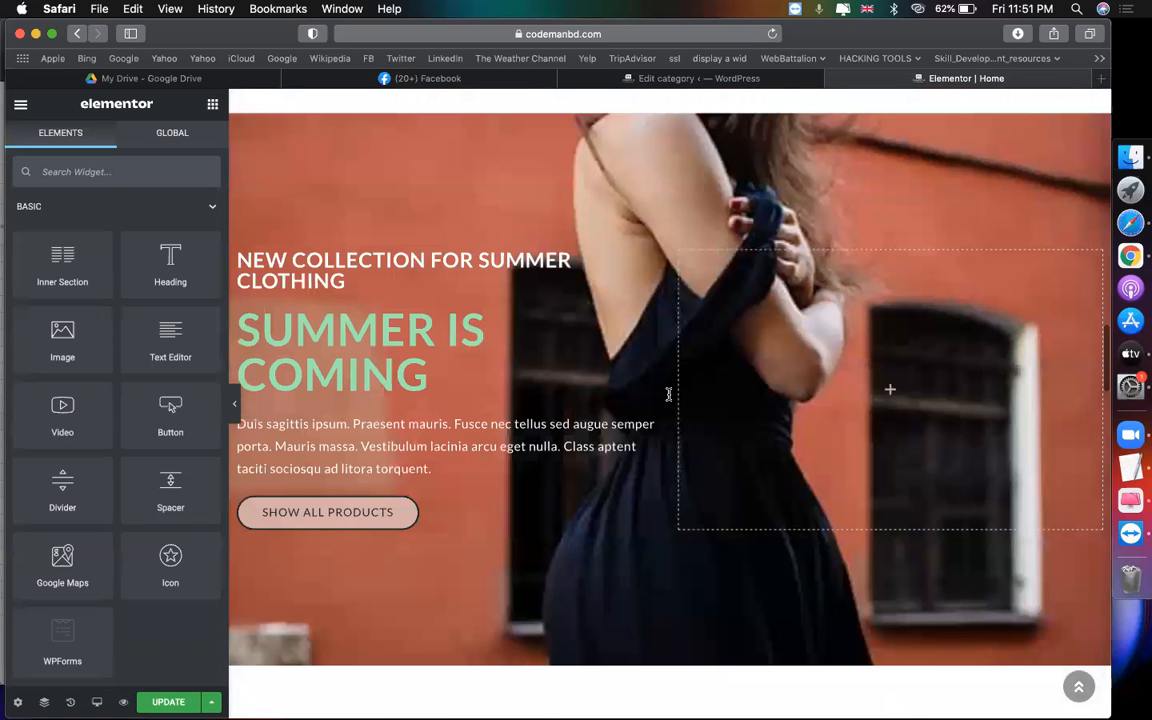
pyautogui.scroll(-10, 669, 395)
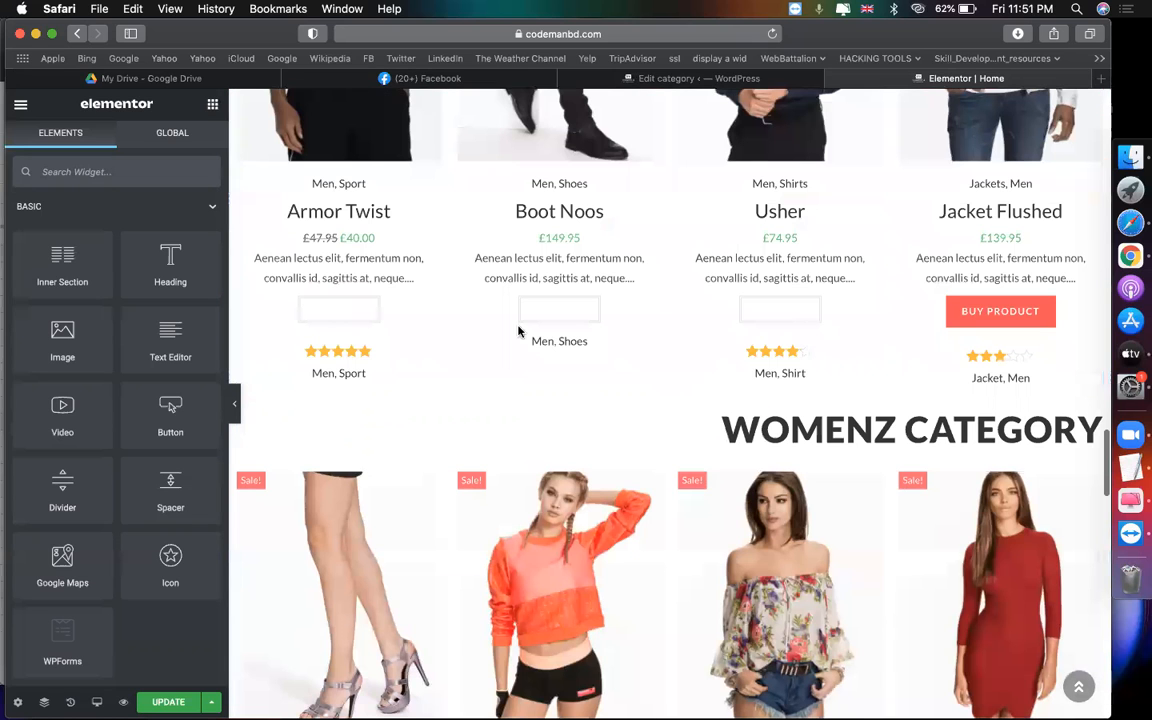
pyautogui.scroll(5, 370, 256)
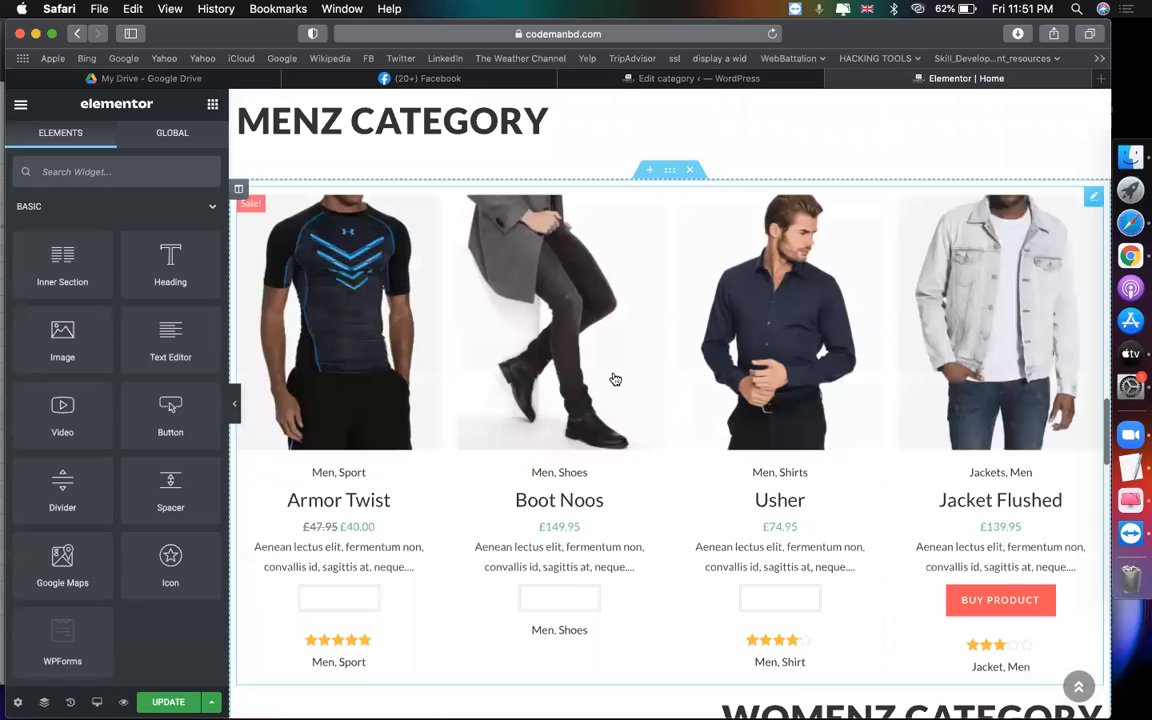
pyautogui.scroll(-6, 554, 341)
pyautogui.scroll(-10, 970, 331)
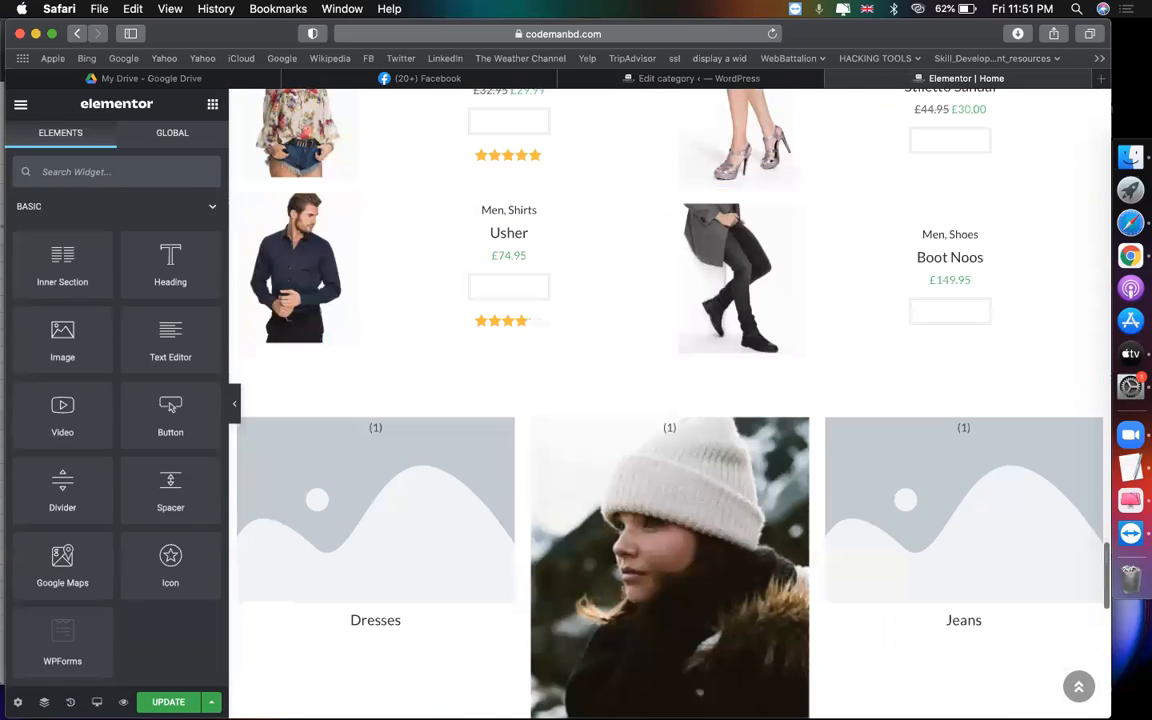
pyautogui.scroll(3, 886, 321)
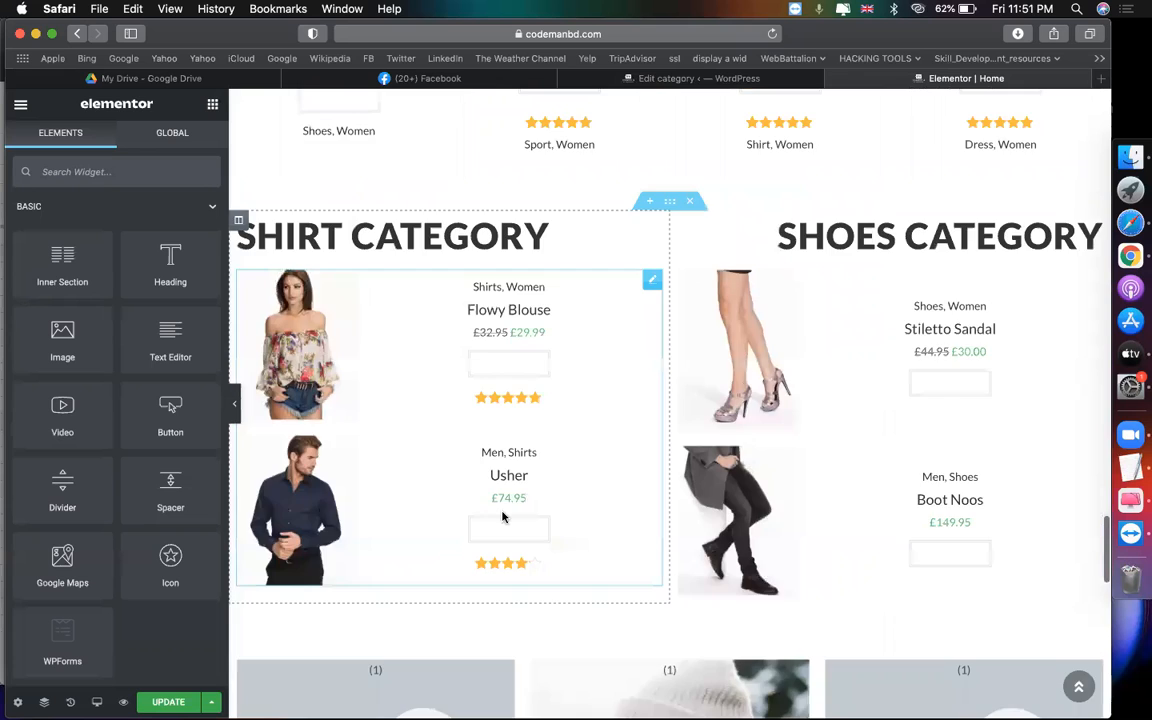
pyautogui.scroll(-4, 575, 342)
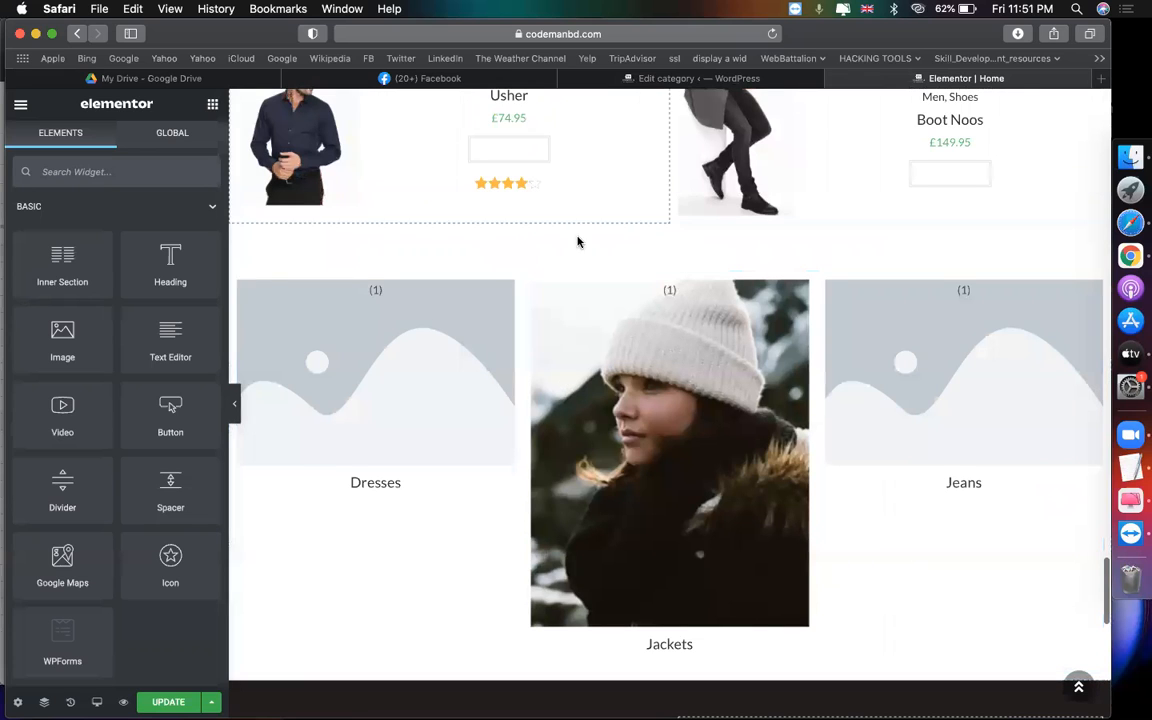
pyautogui.scroll(-3, 630, 335)
pyautogui.scroll(-4, 634, 407)
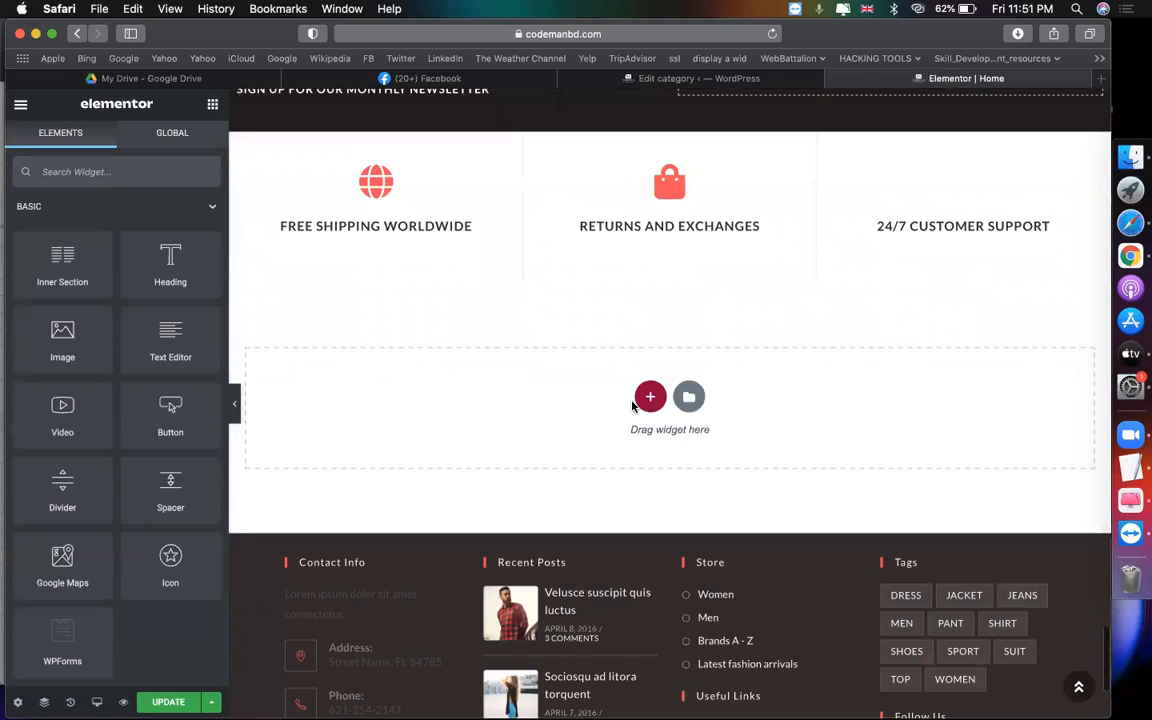
# Set the Home page layout to Elementor Full Width and update the page.
pyautogui.scroll(-2, 632, 404)
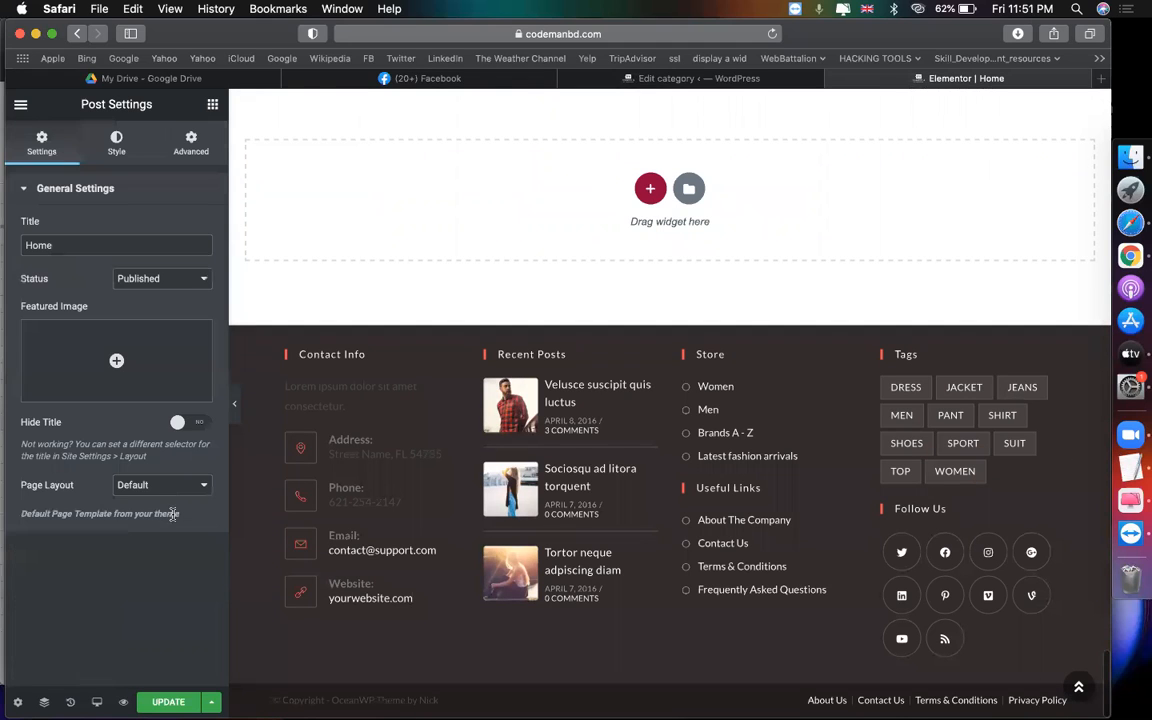
pyautogui.click(163, 487)
pyautogui.click(157, 465)
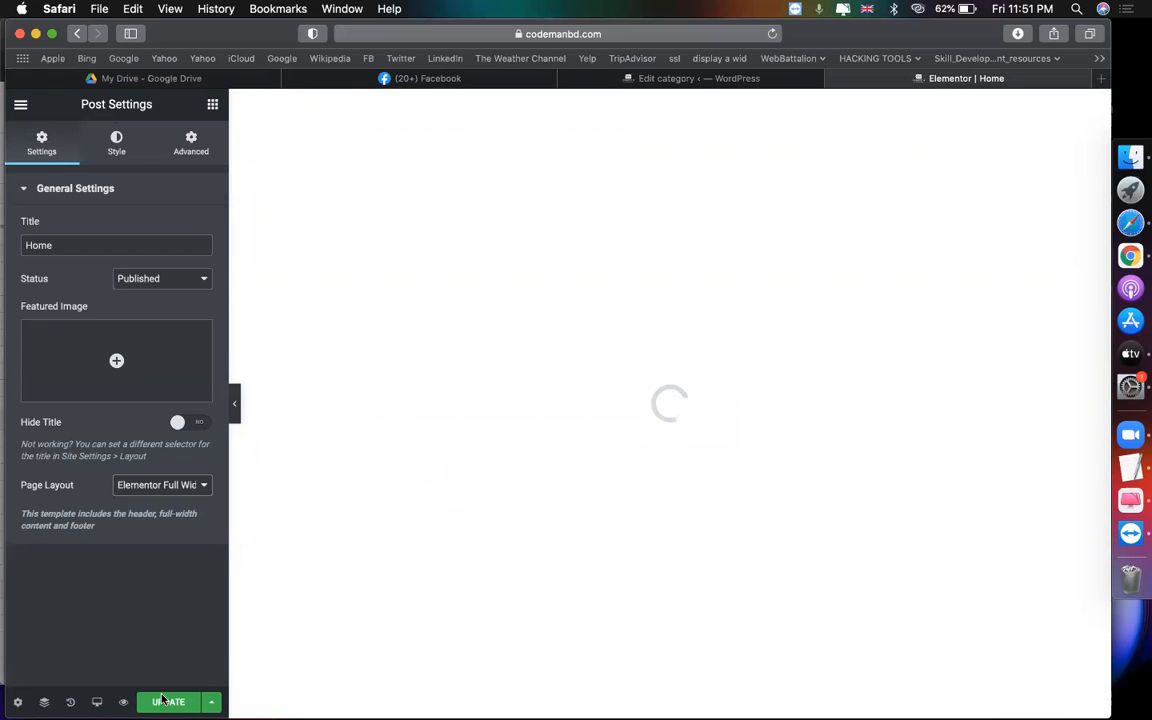
pyautogui.scroll(-10, 666, 445)
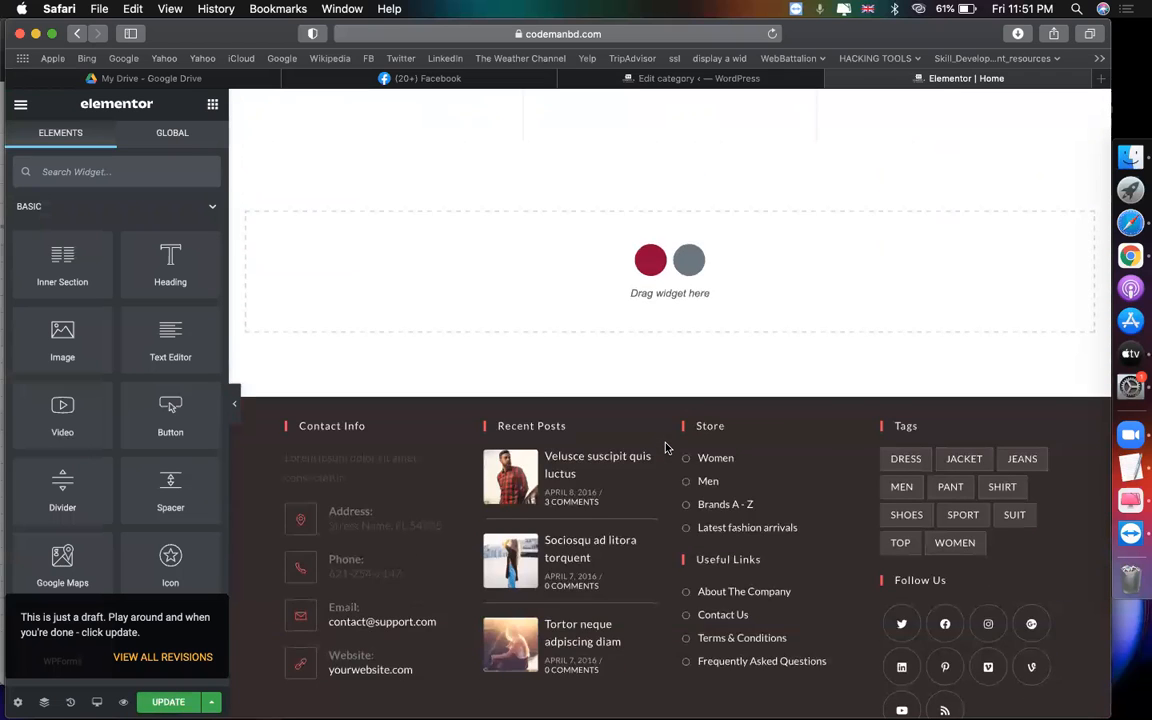
pyautogui.scroll(8, 417, 427)
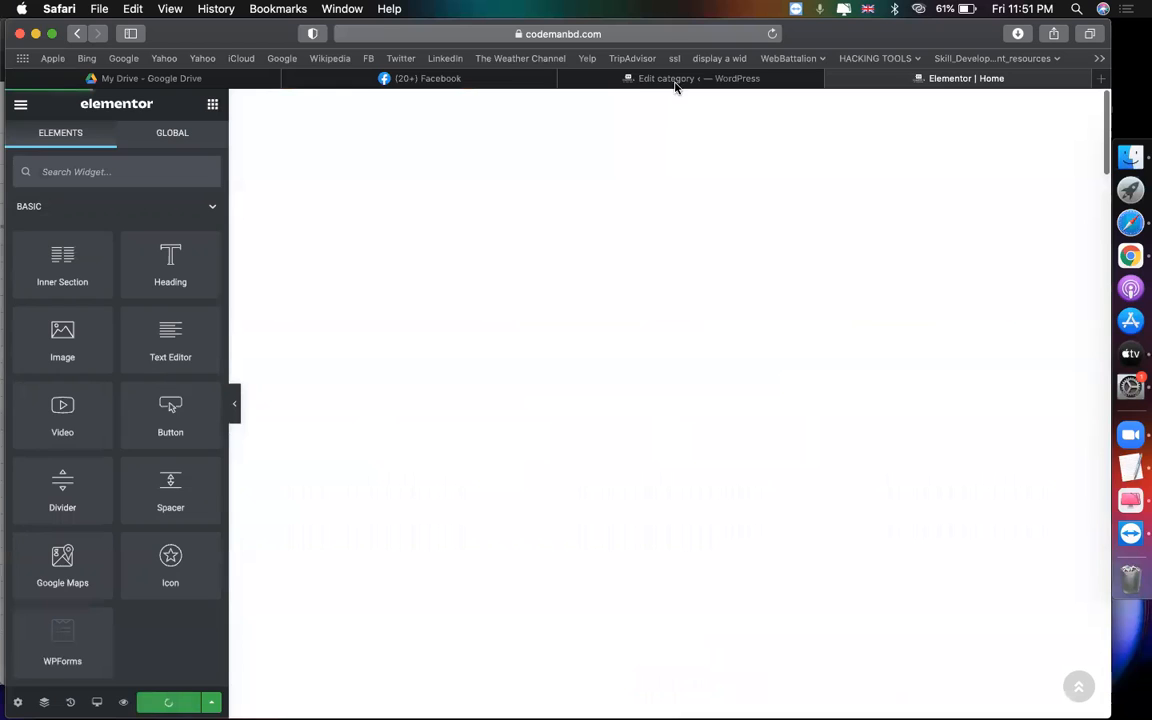
# Open the Saved Templates page in the WordPress admin and list all templates of every type.
pyautogui.click(675, 80)
pyautogui.scroll(-5, 95, 556)
pyautogui.moveTo(70, 436)
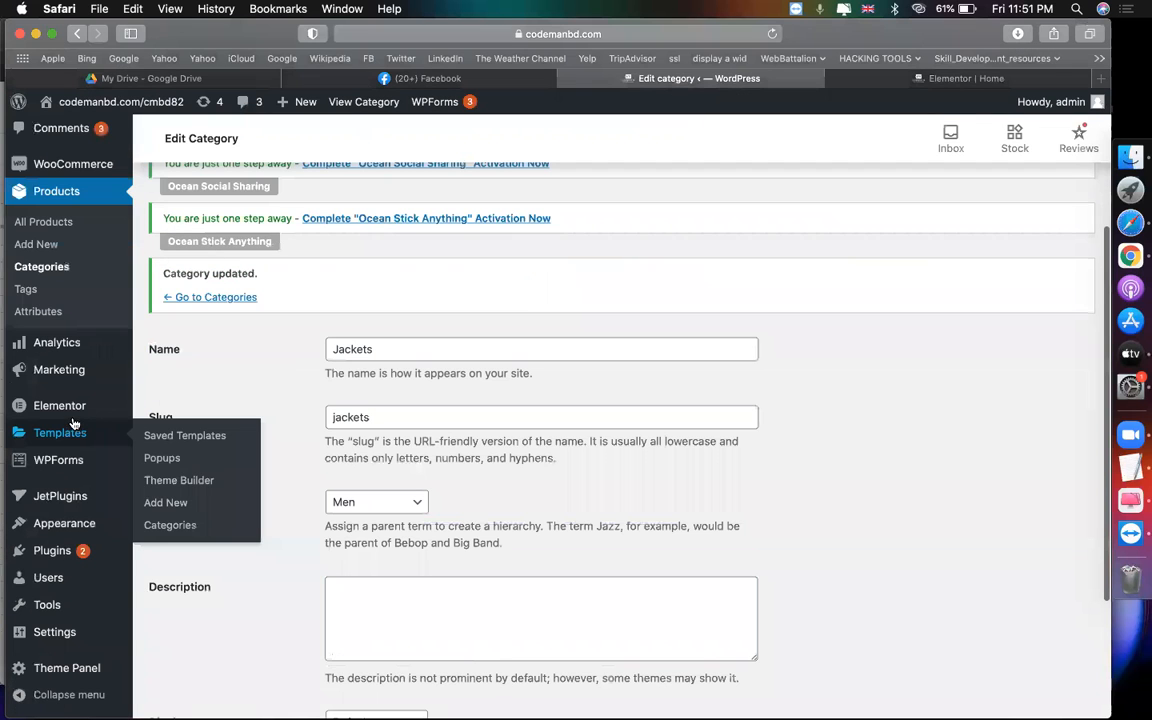
pyautogui.click(156, 437)
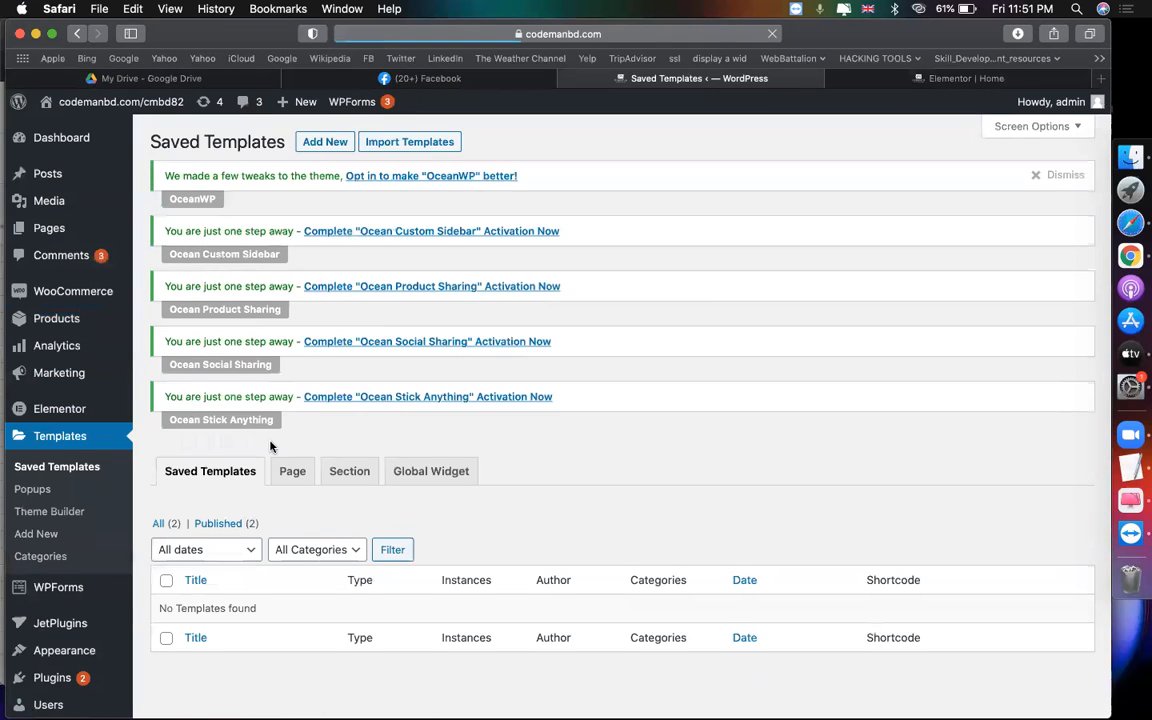
pyautogui.scroll(-4, 200, 450)
pyautogui.click(166, 416)
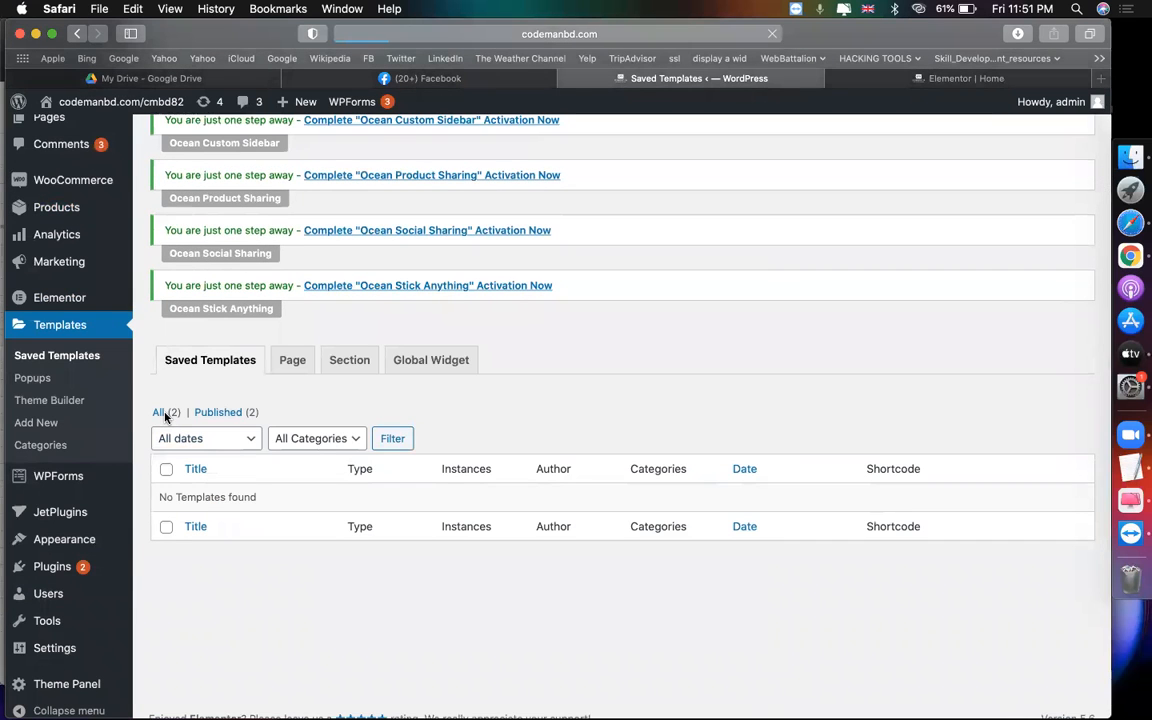
pyautogui.scroll(-4, 464, 494)
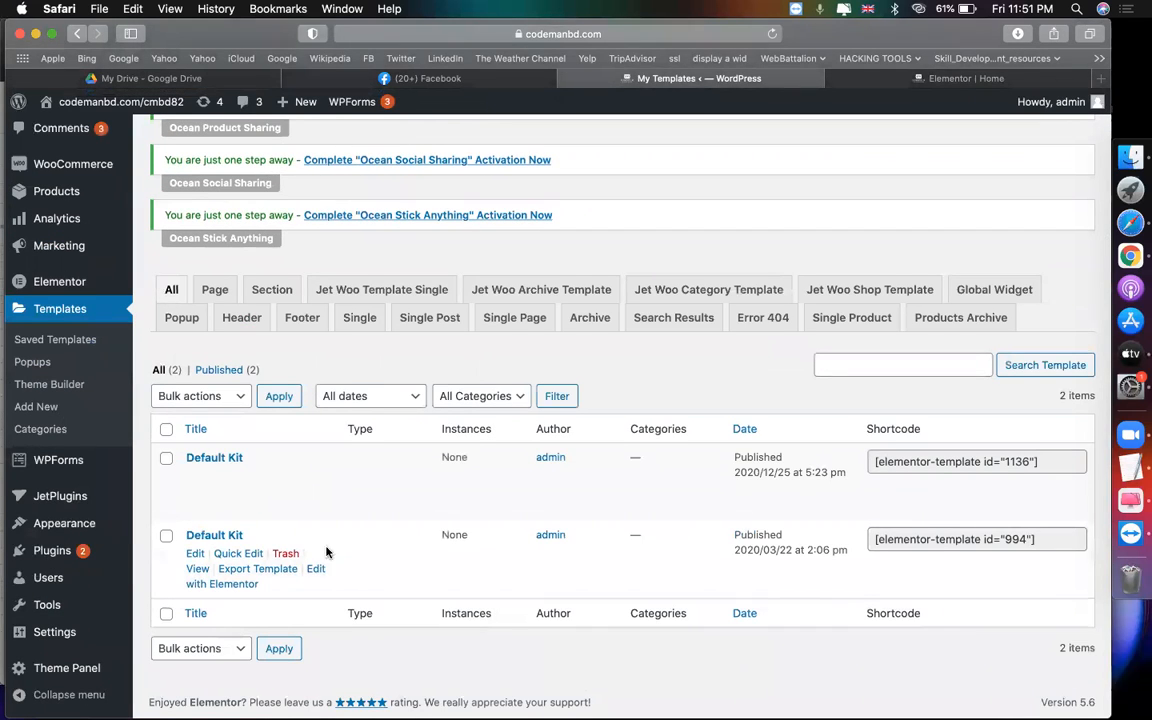
# Move both Default Kit templates to the trash with a bulk action.
pyautogui.click(166, 429)
pyautogui.click(210, 397)
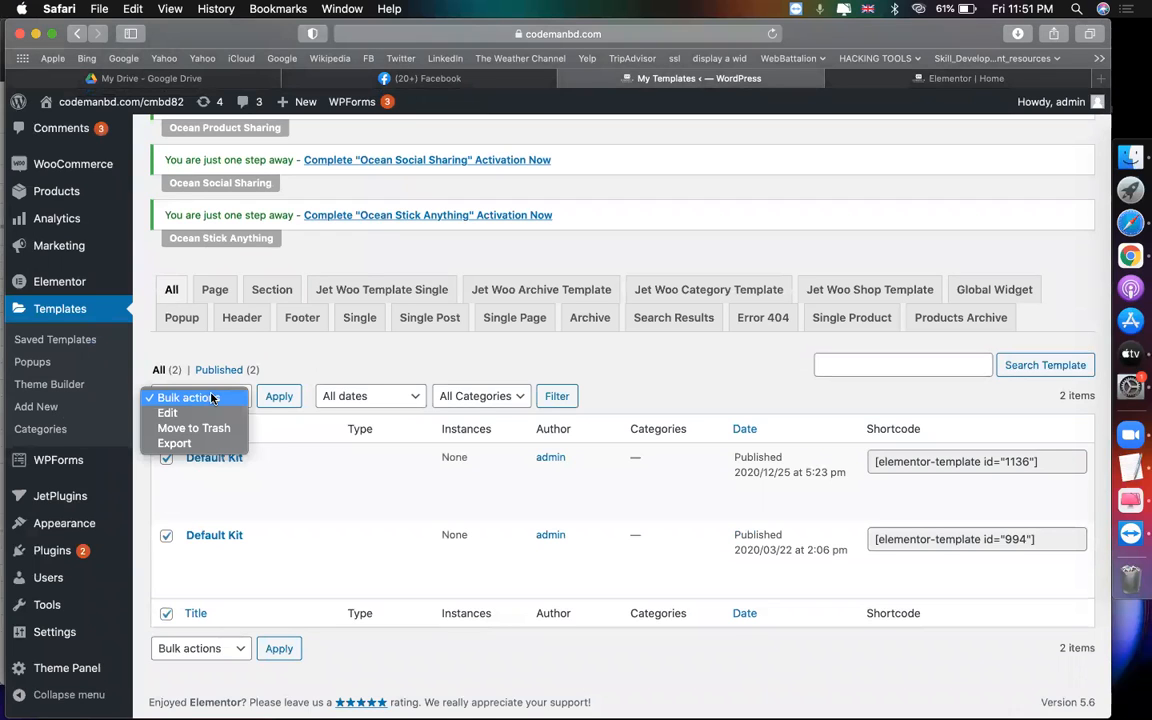
pyautogui.click(193, 428)
pyautogui.click(279, 396)
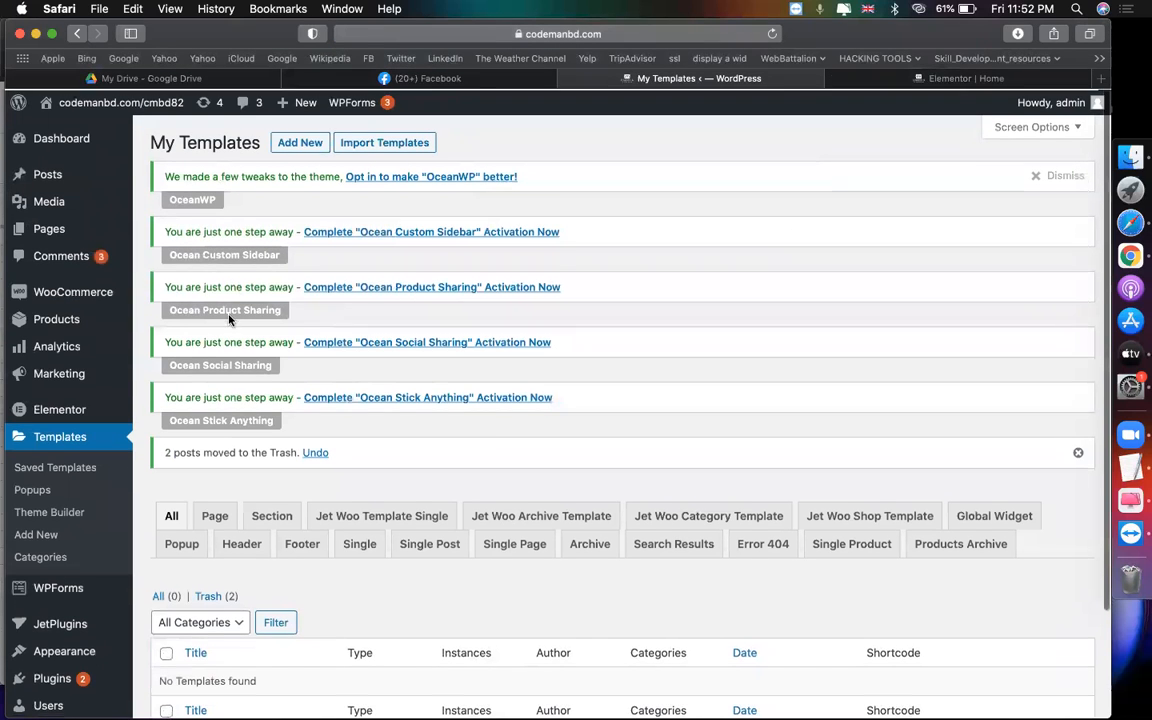
pyautogui.click(303, 142)
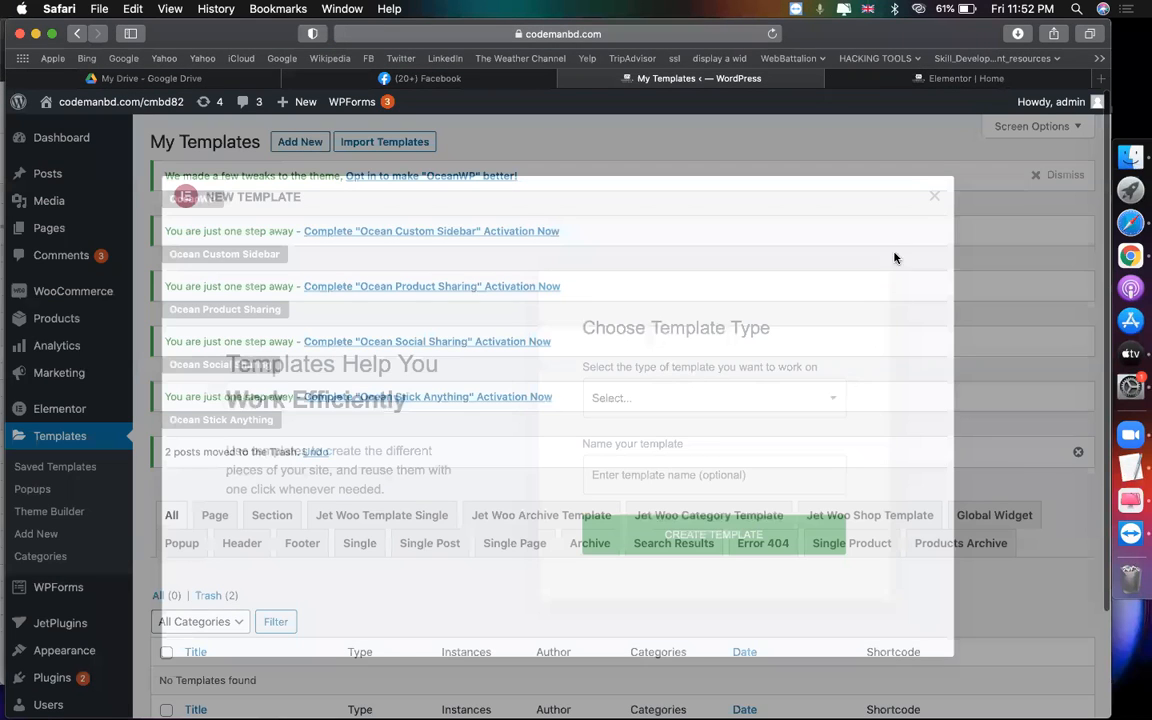
pyautogui.click(934, 196)
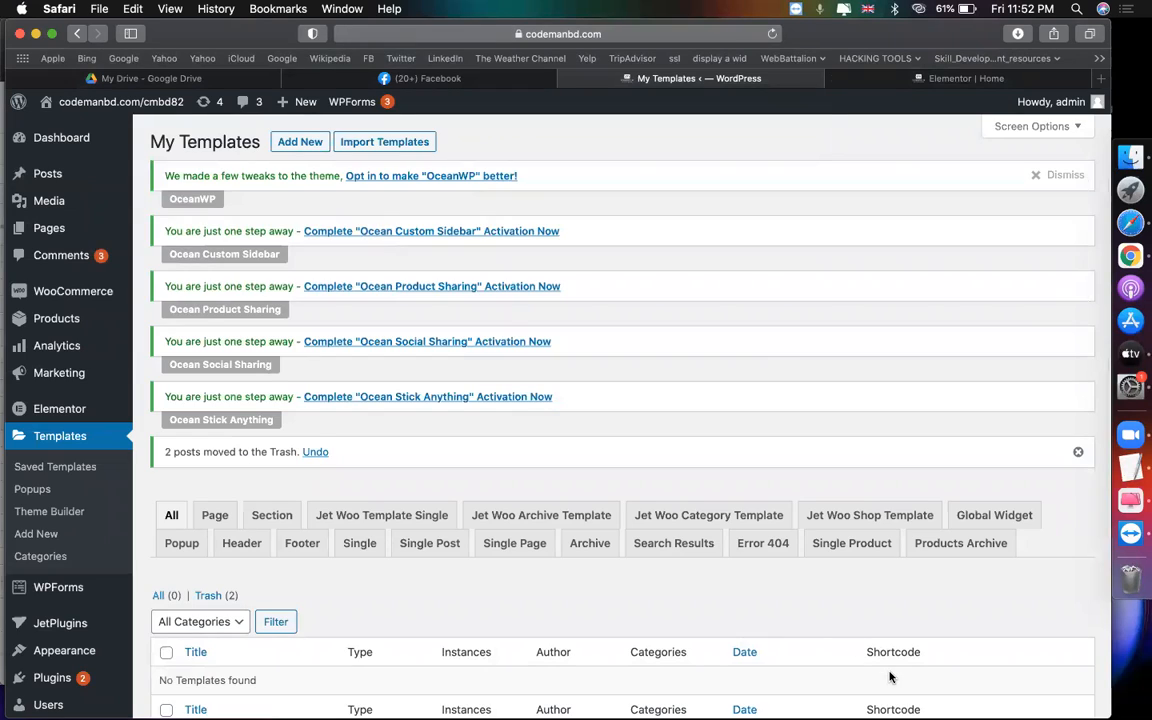